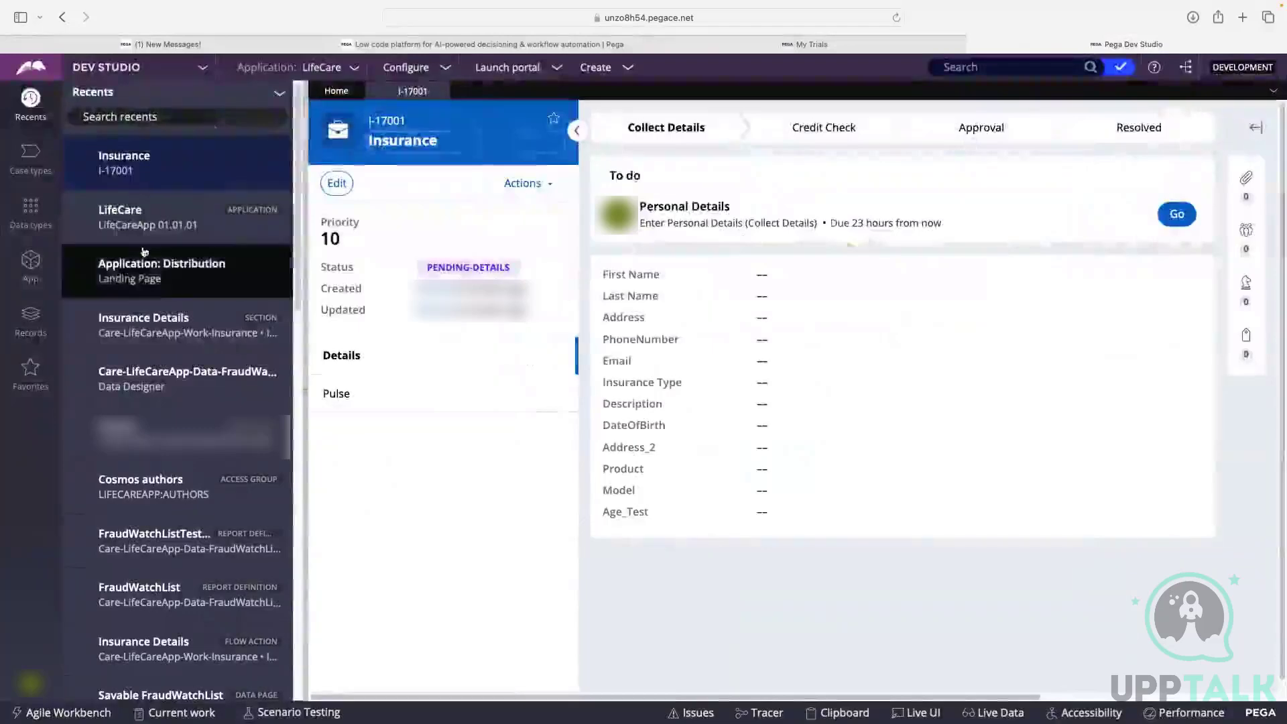
Step: Close the open insurance case and open the InsurancecaseReport report definition from the Insurance class's reports
click(30, 262)
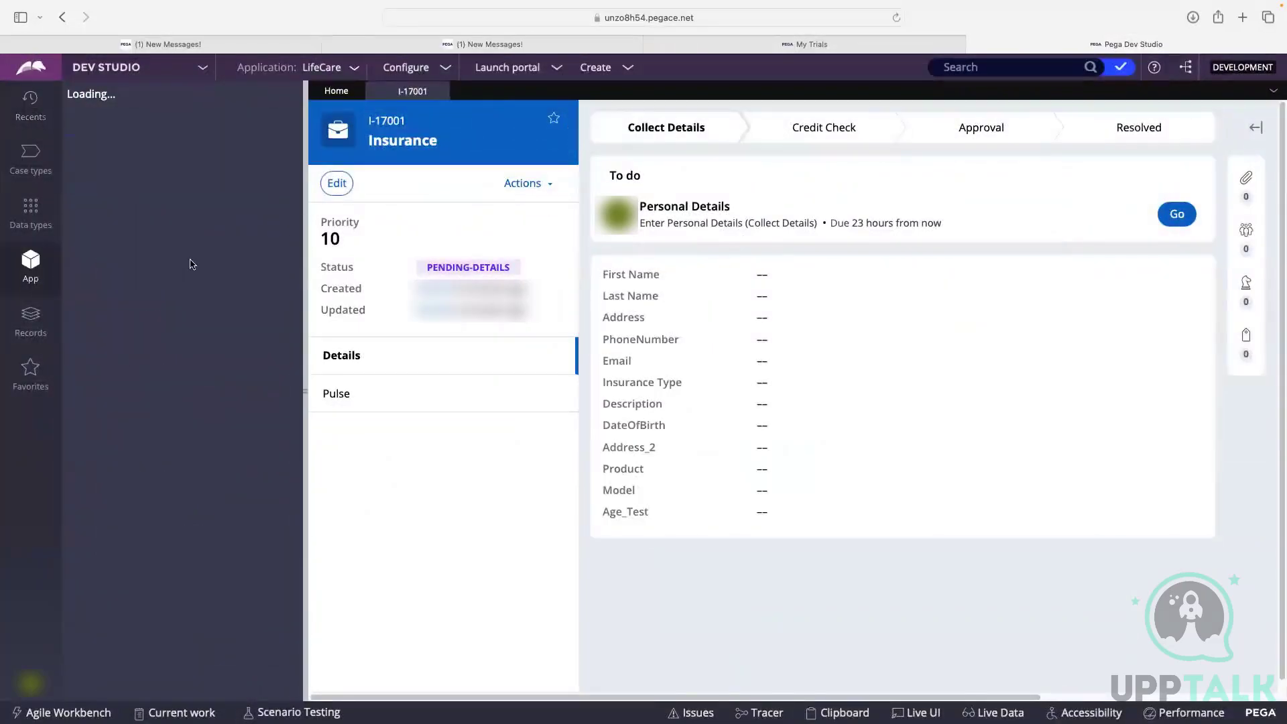
click(436, 91)
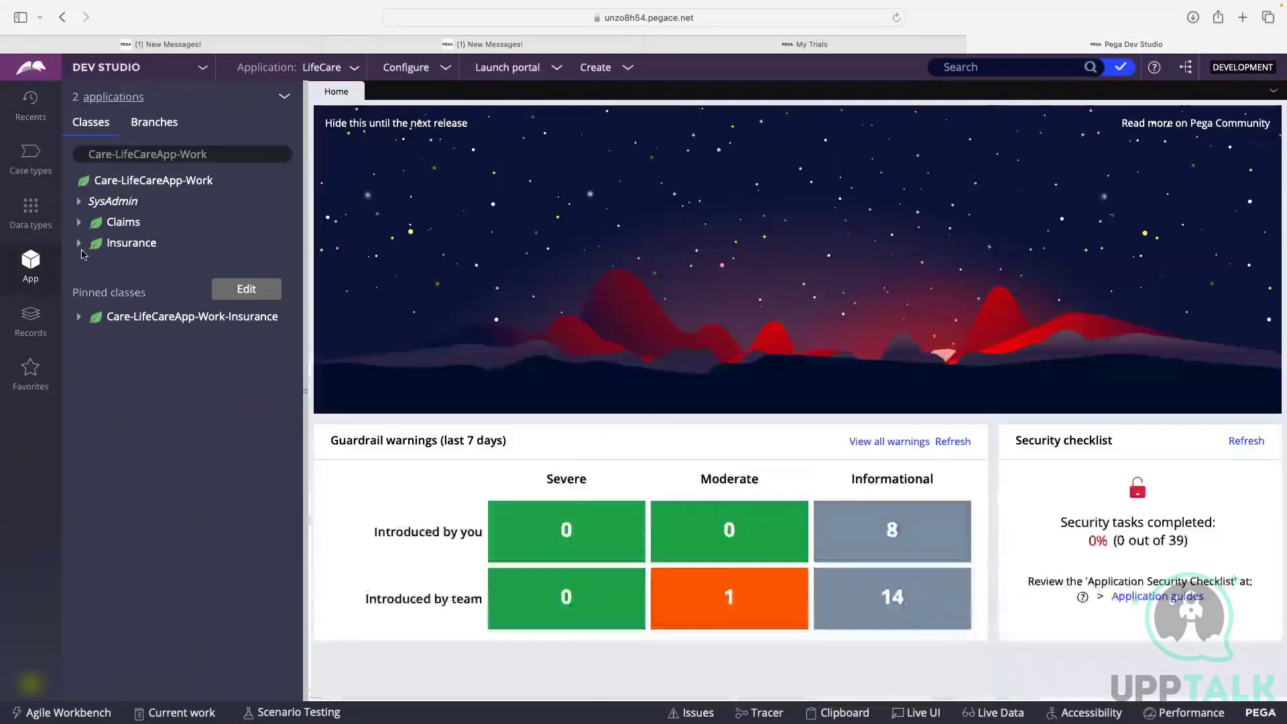
click(81, 246)
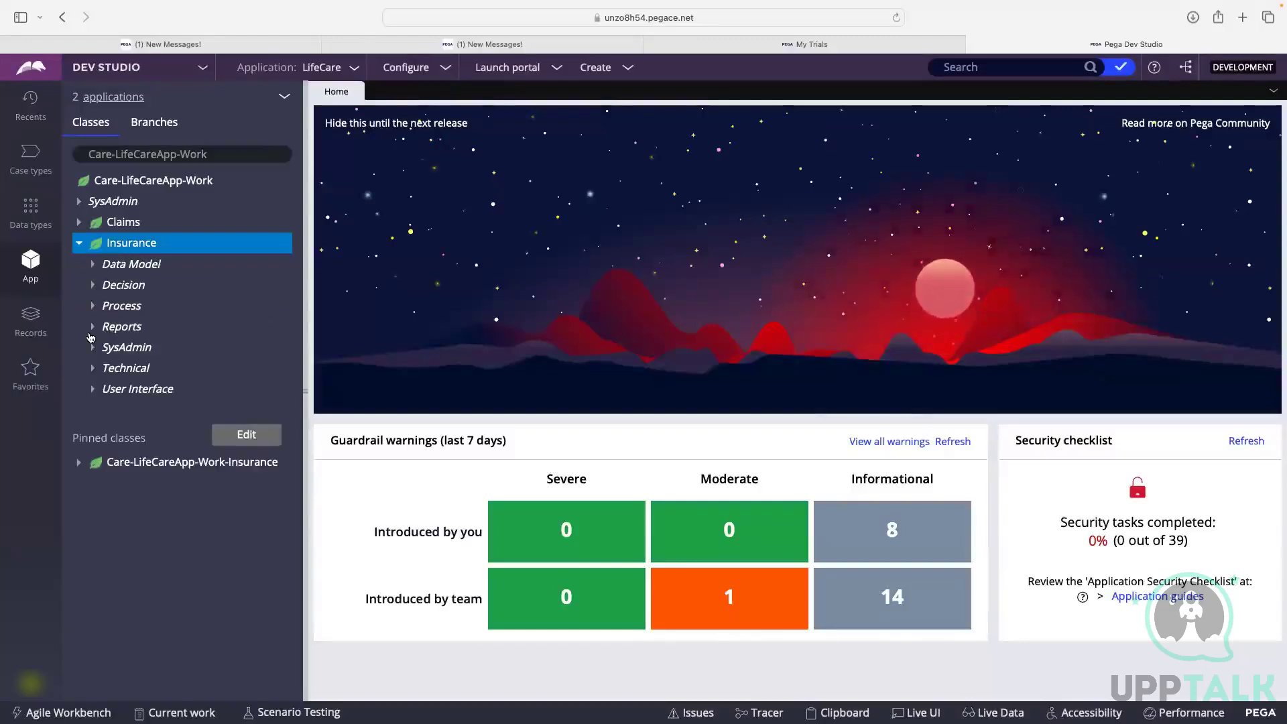
click(93, 327)
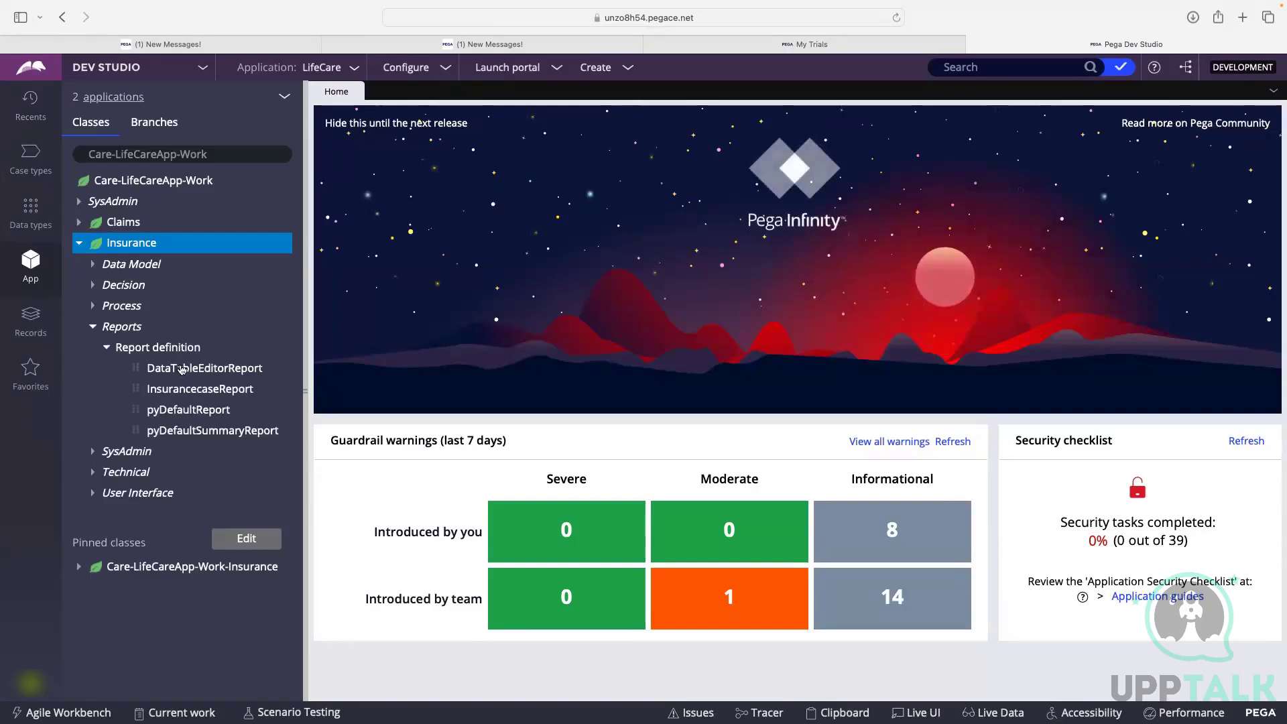
click(211, 394)
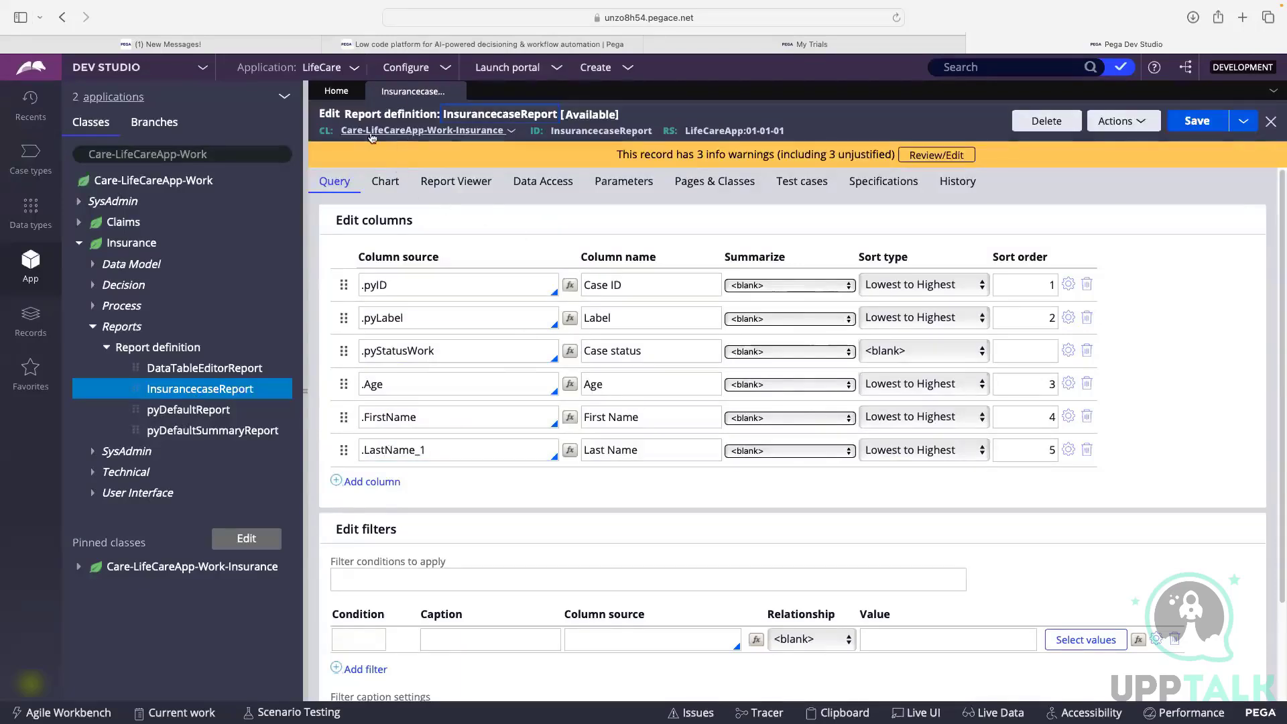
Step: Run InsurancecaseReport to view its output and return to the report definition
click(1128, 124)
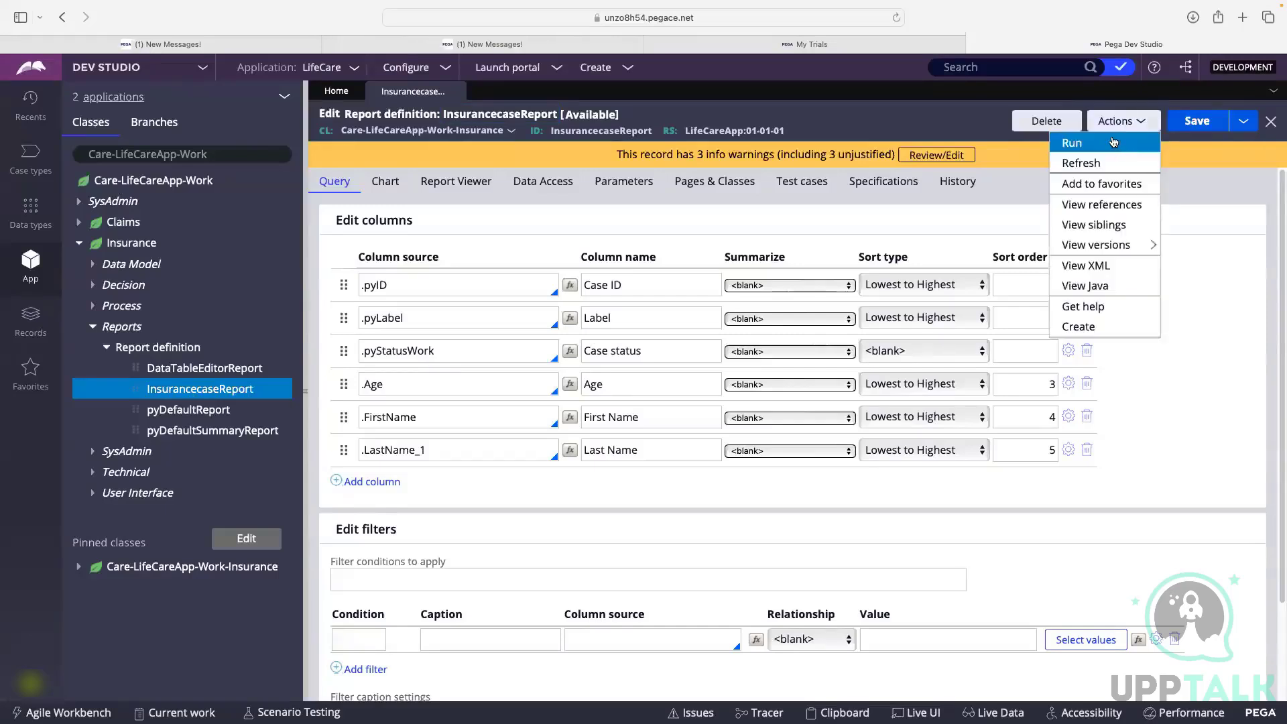
click(1113, 139)
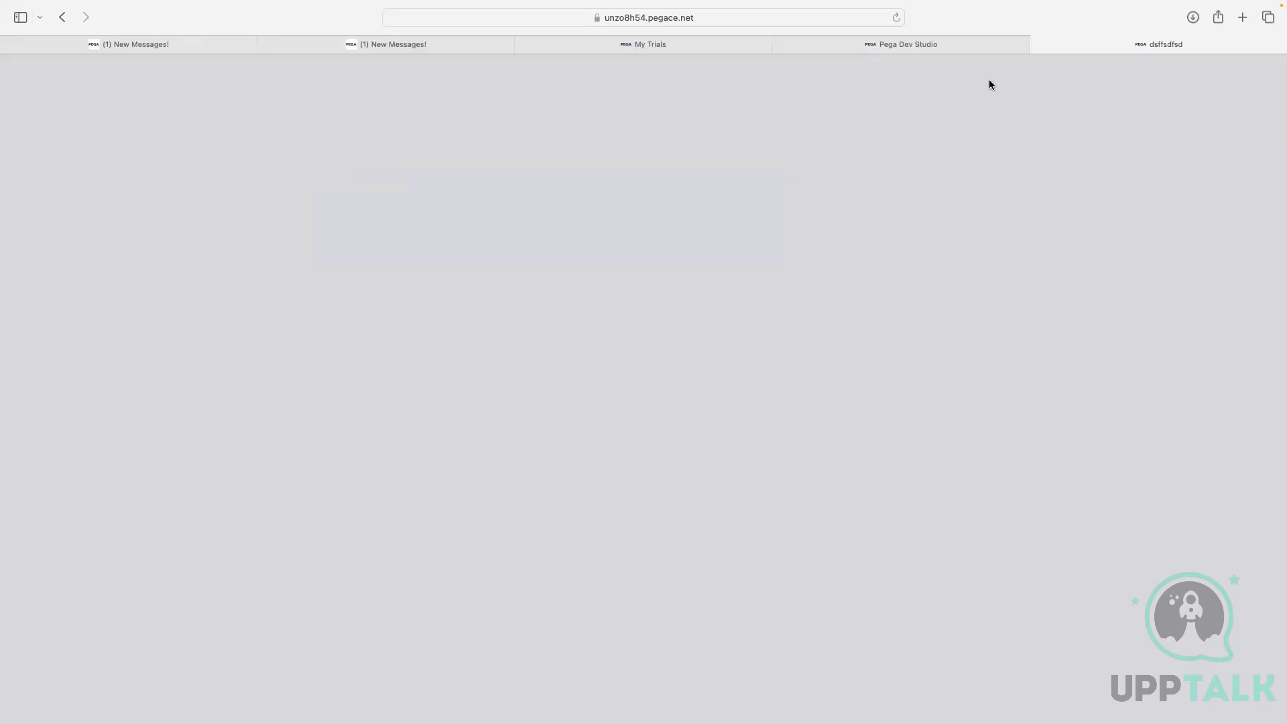
click(1037, 45)
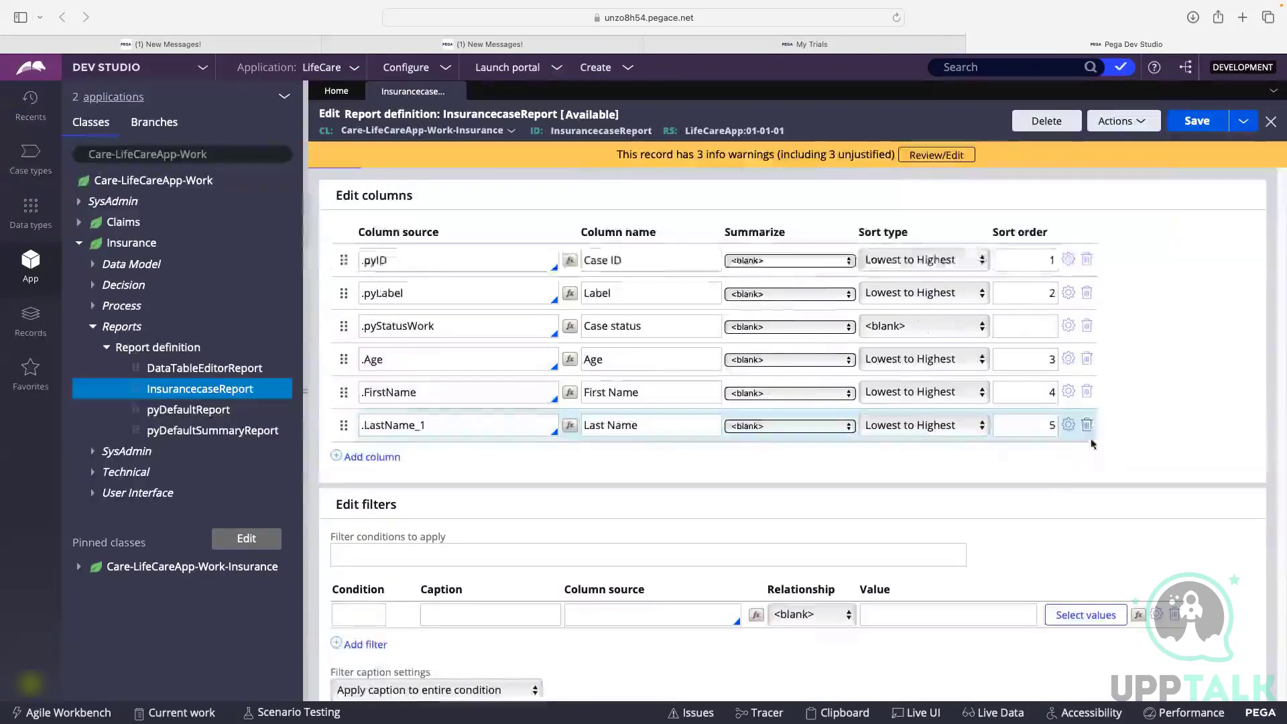
Step: Delete the Last Name column from the report's query and save the report definition
click(1087, 426)
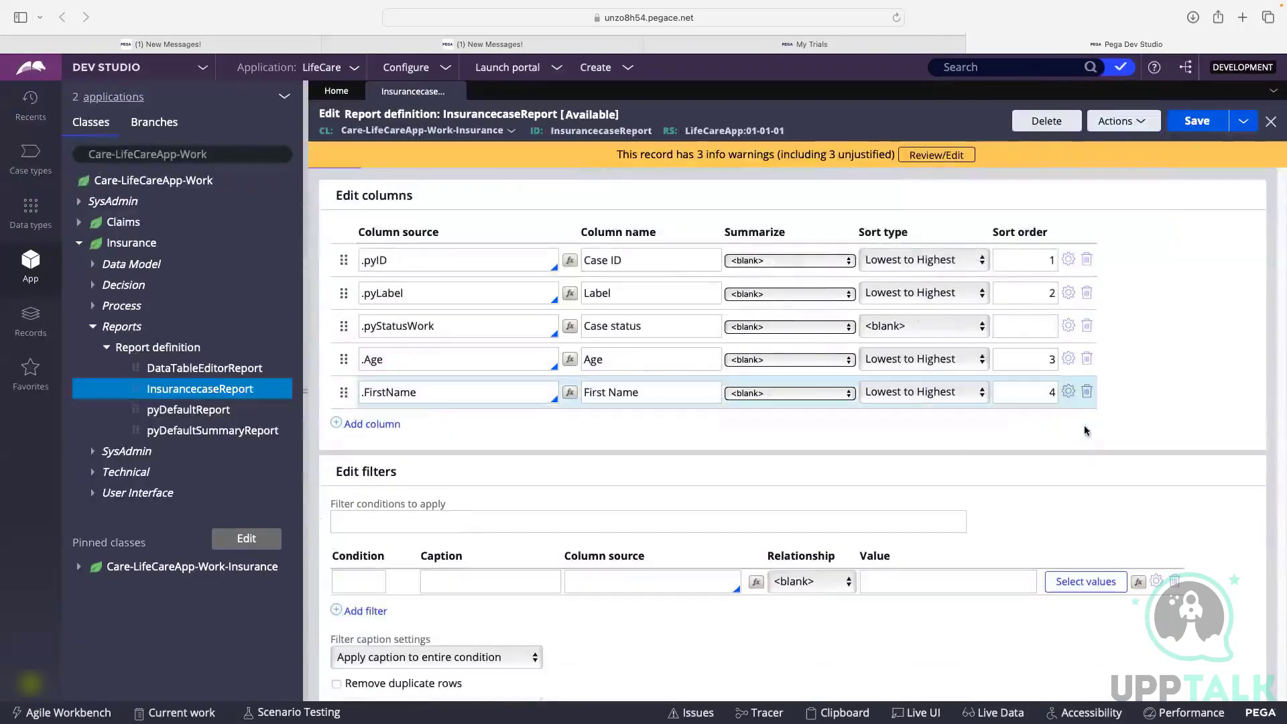
click(1197, 123)
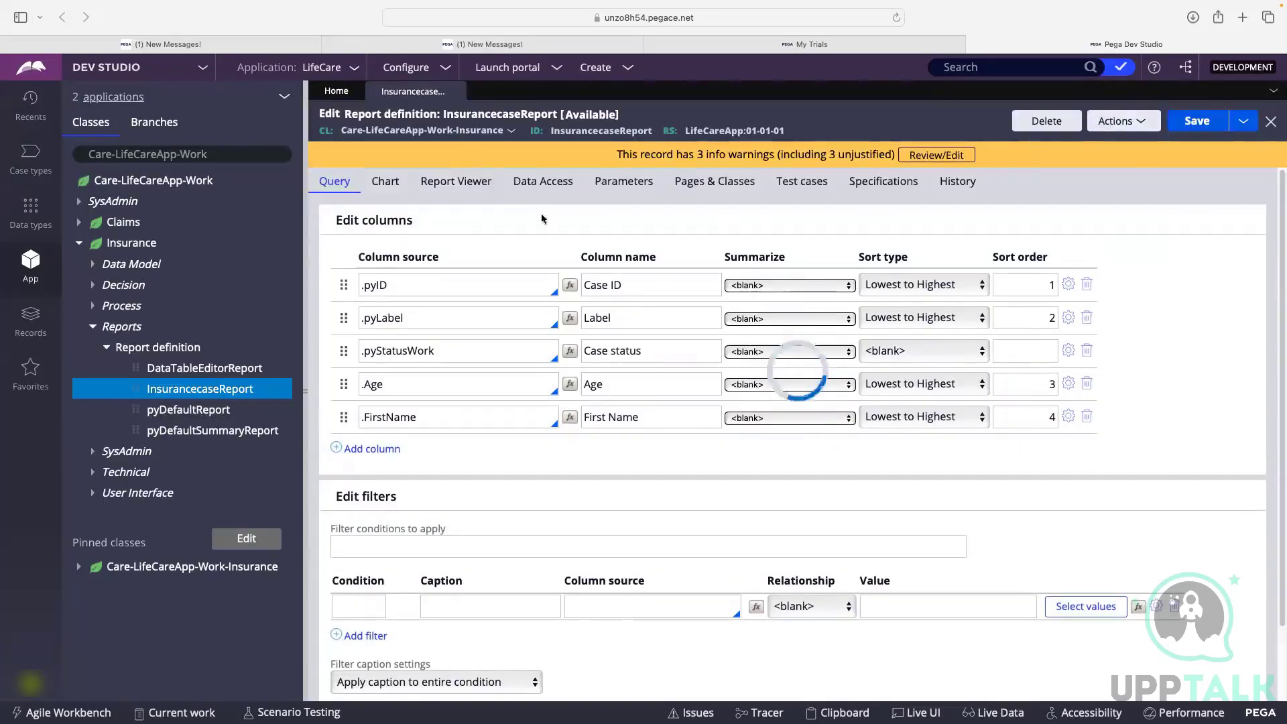
Step: Check the report's data access and report viewer settings, and run the report without the Last Name column
click(543, 181)
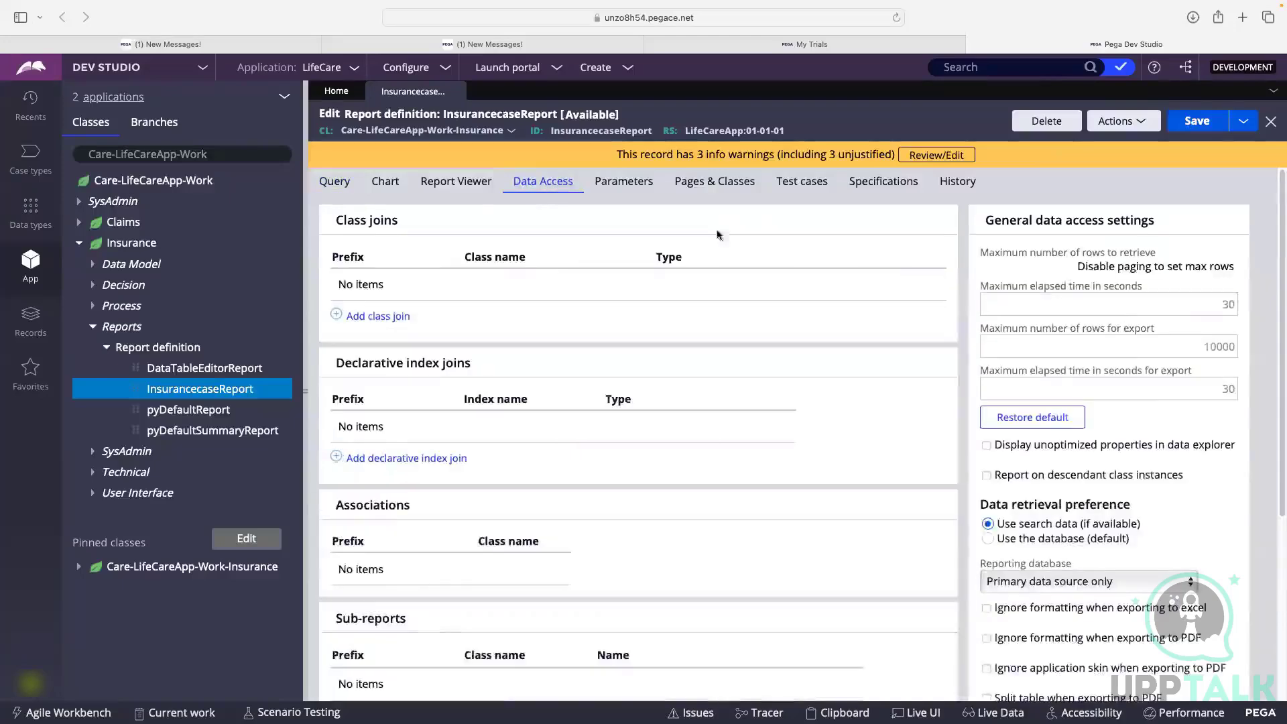
click(456, 181)
click(335, 181)
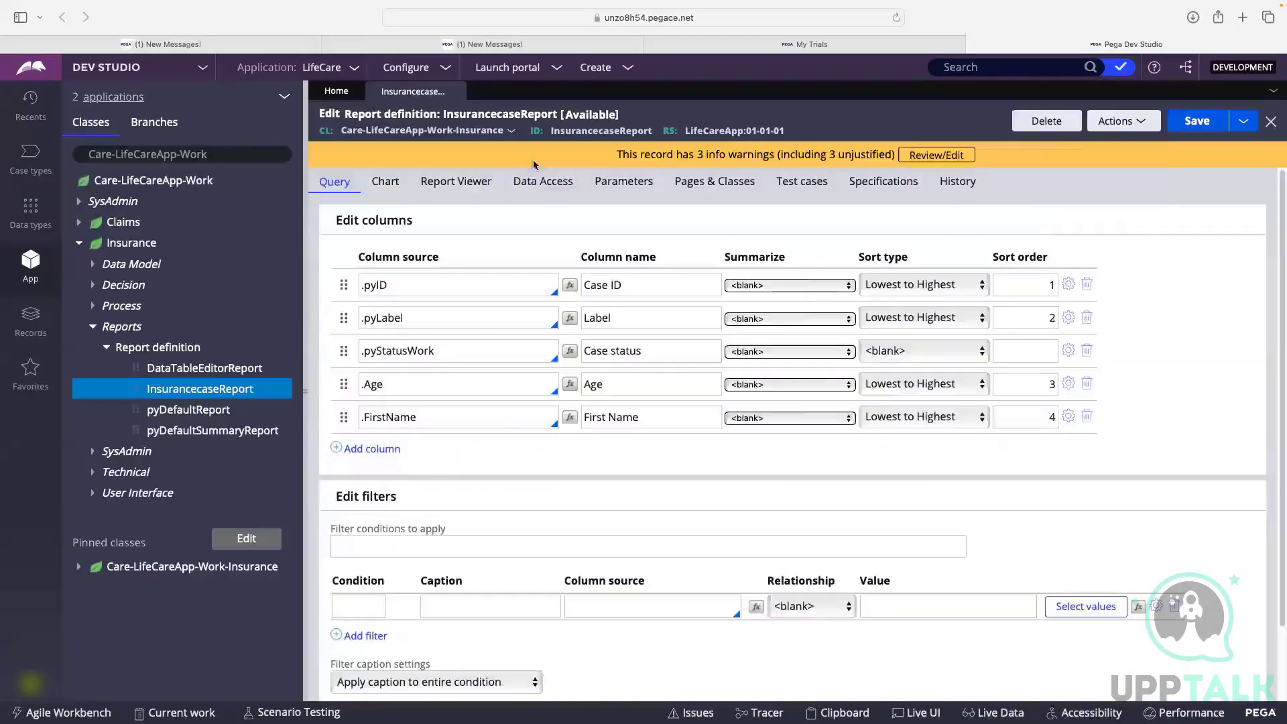
click(1140, 122)
click(1102, 142)
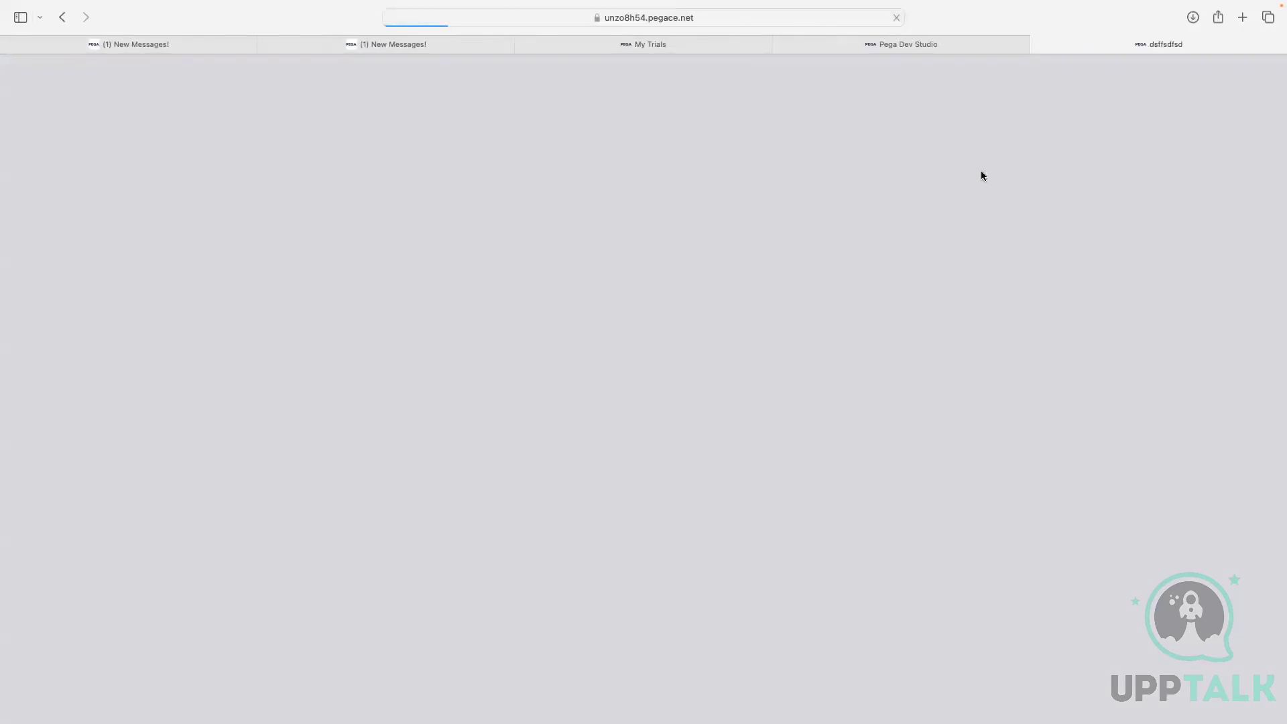
click(1037, 45)
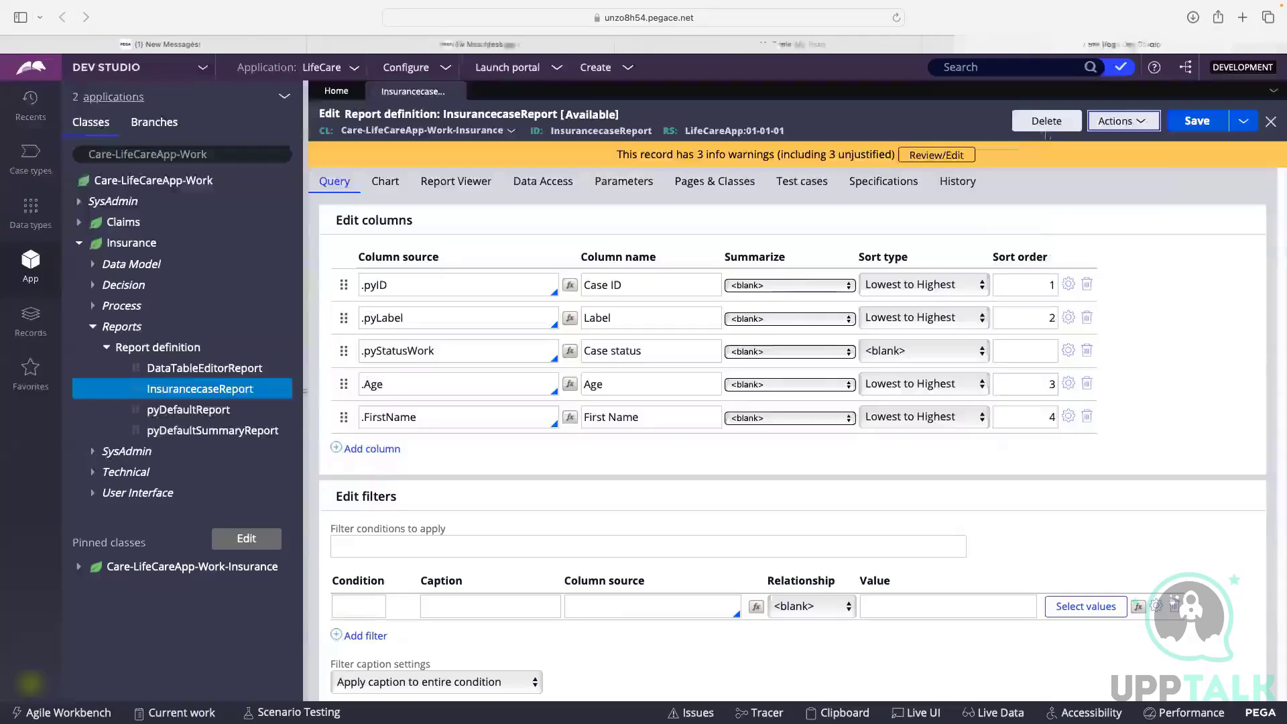
Step: Delete the Age column from the report's query and save the report definition
scroll(1089, 389, down, 1)
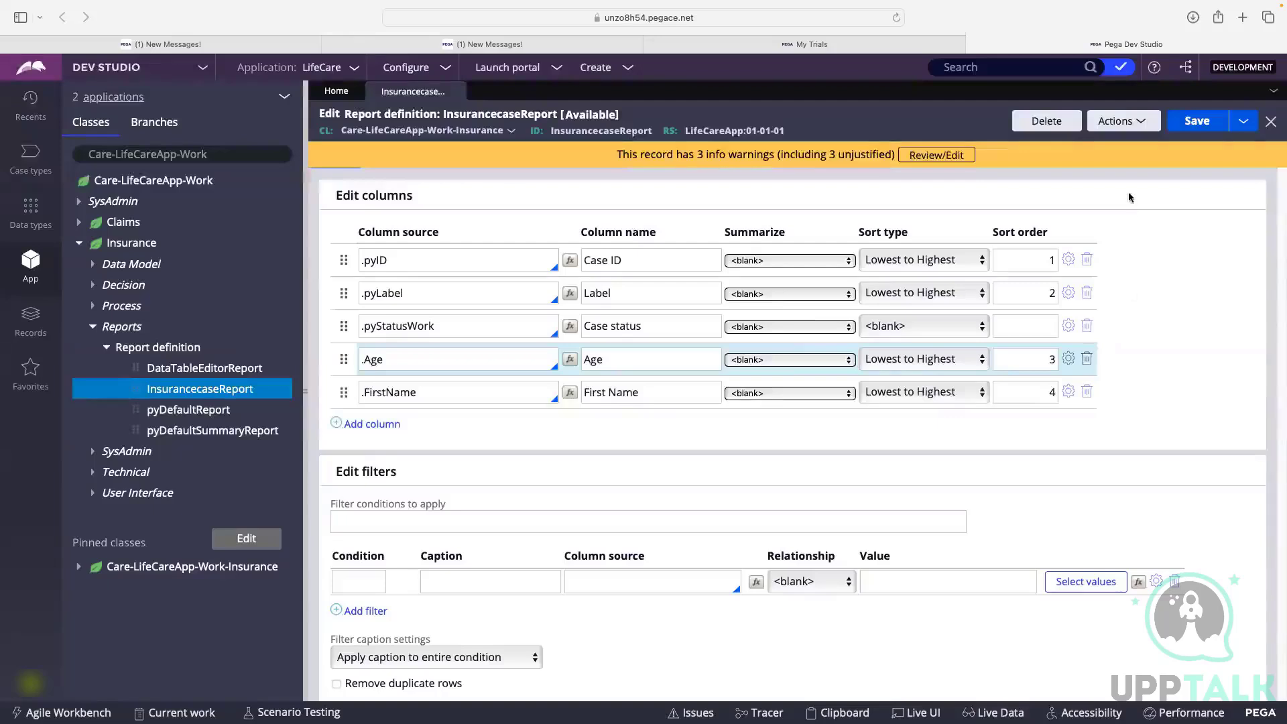
click(1195, 120)
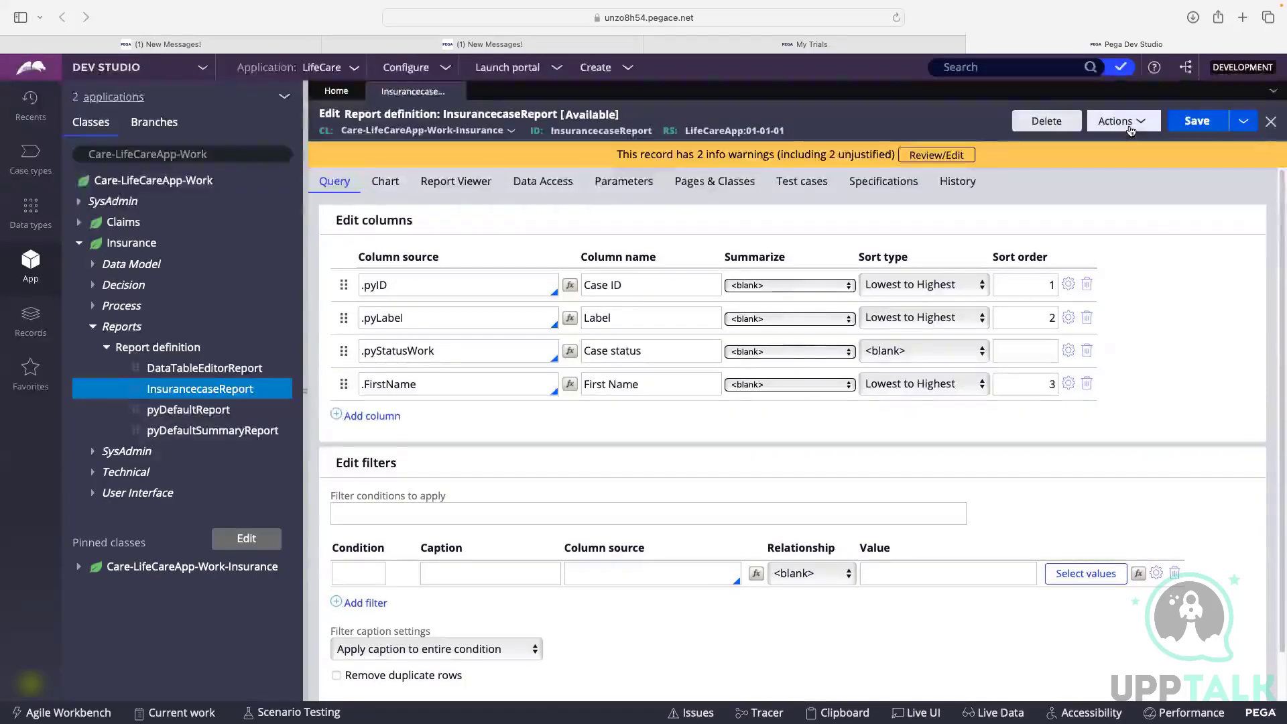
click(1174, 123)
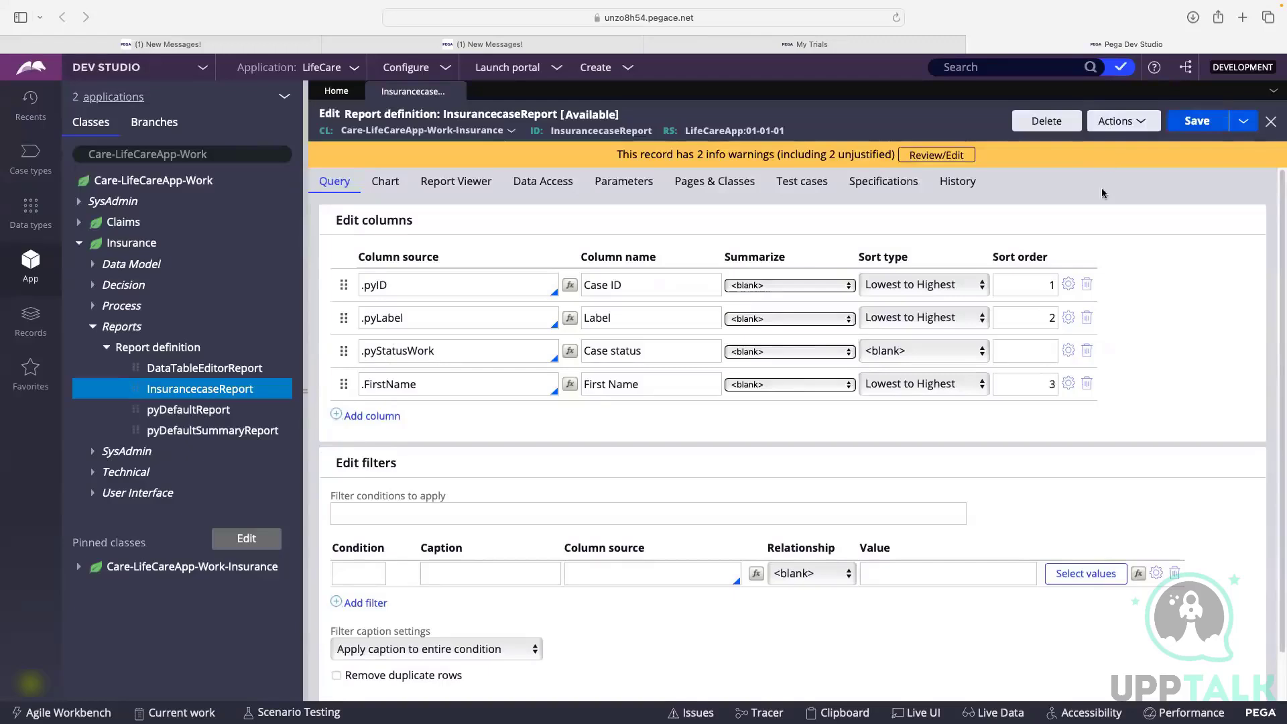
Step: Run the report and examine the case IDs, labels, case statuses and first names of the insurance cases
click(1131, 122)
click(1104, 136)
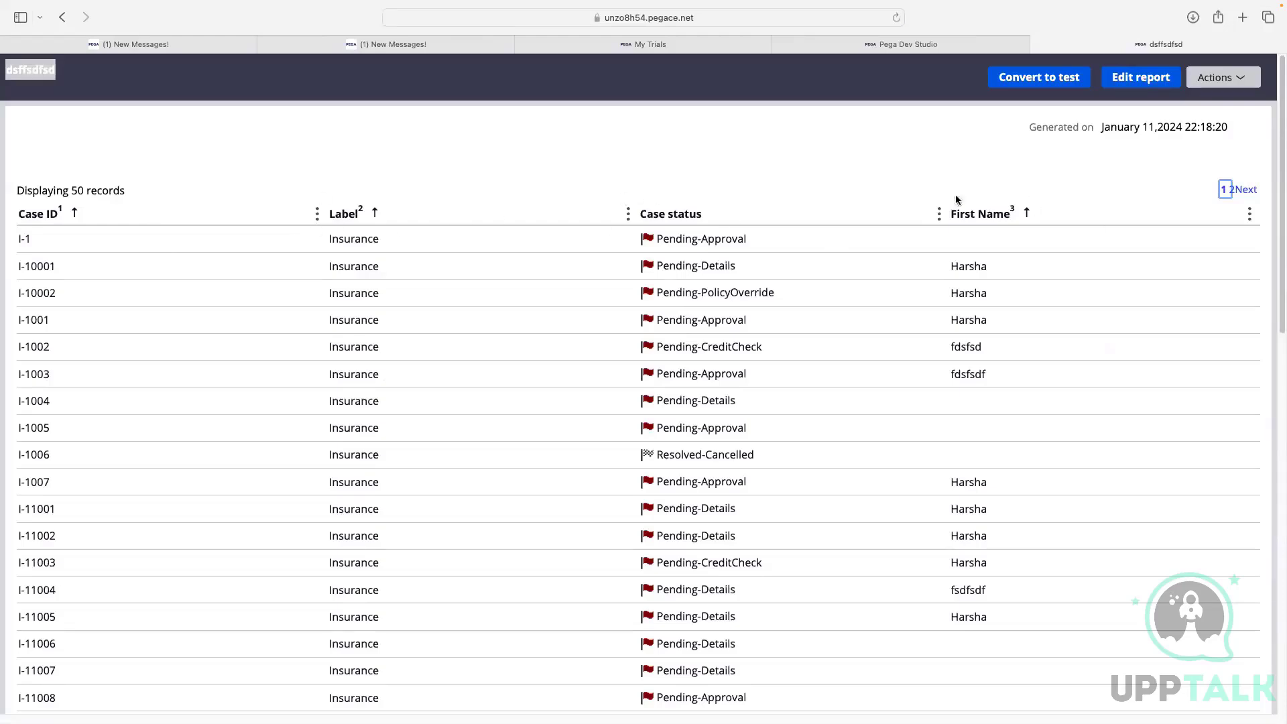
scroll(148, 239, down, 10)
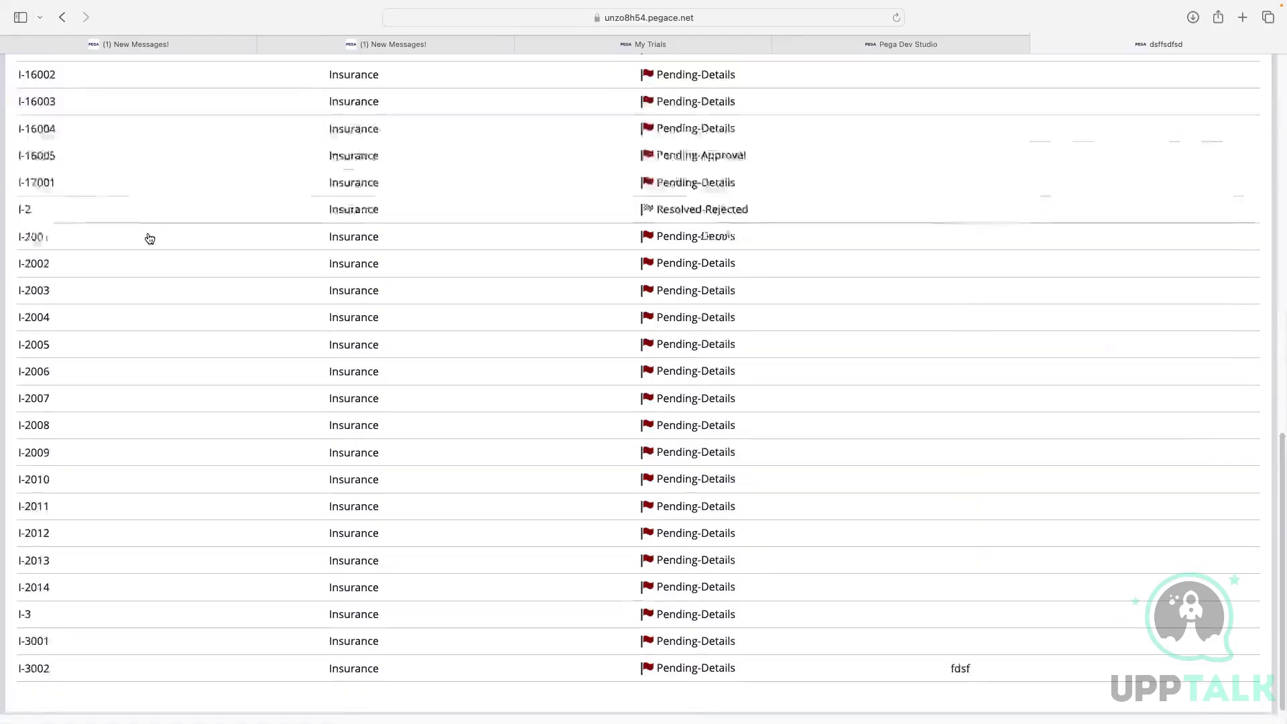
scroll(150, 238, up, 10)
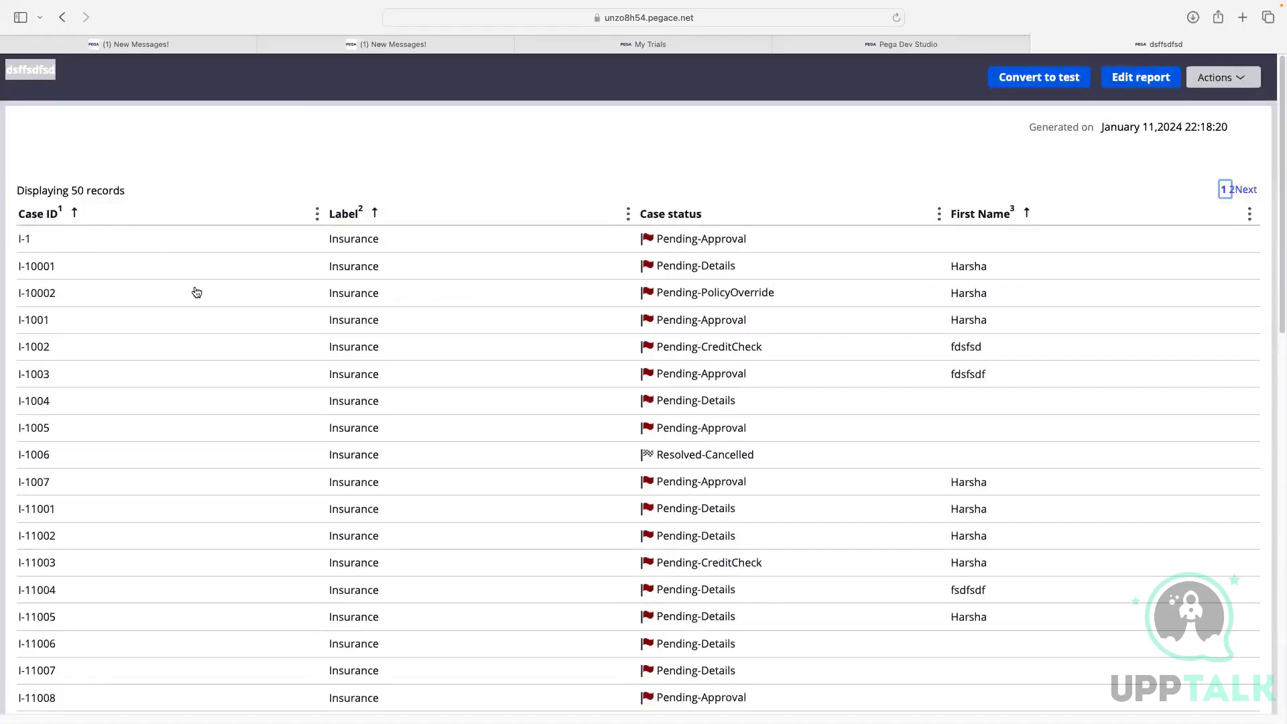
scroll(194, 293, down, 1)
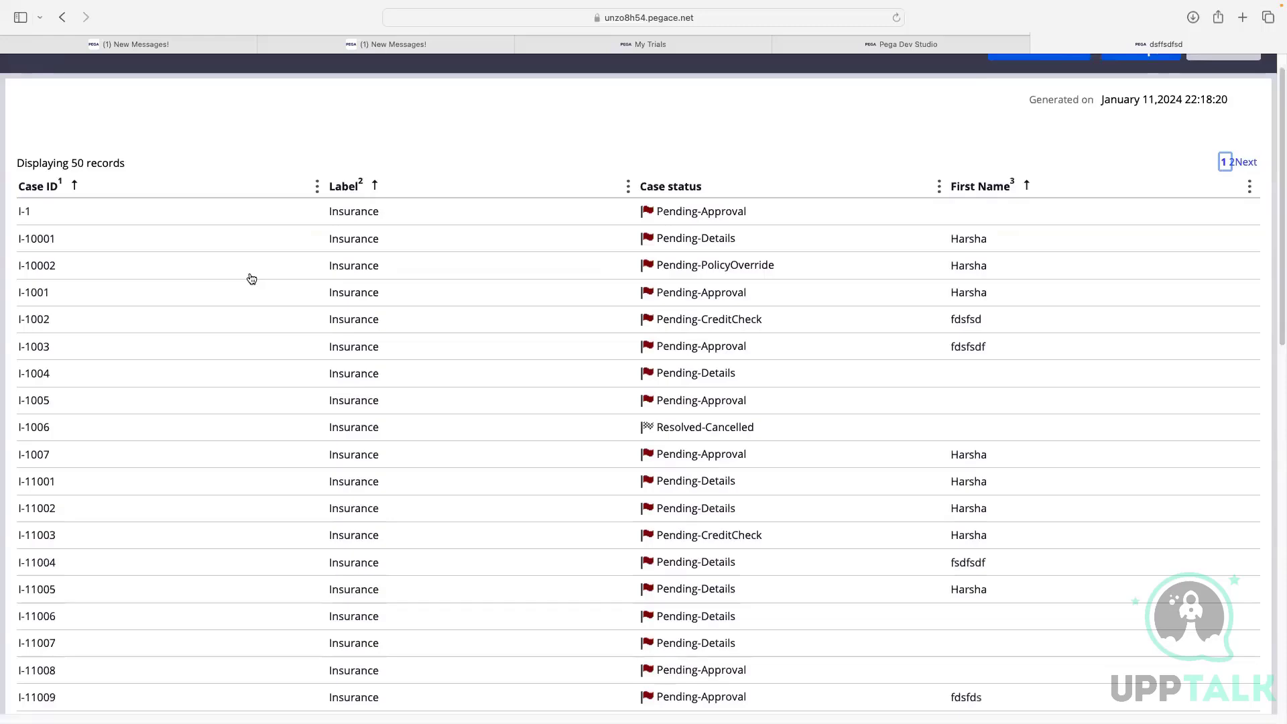
scroll(252, 278, down, 6)
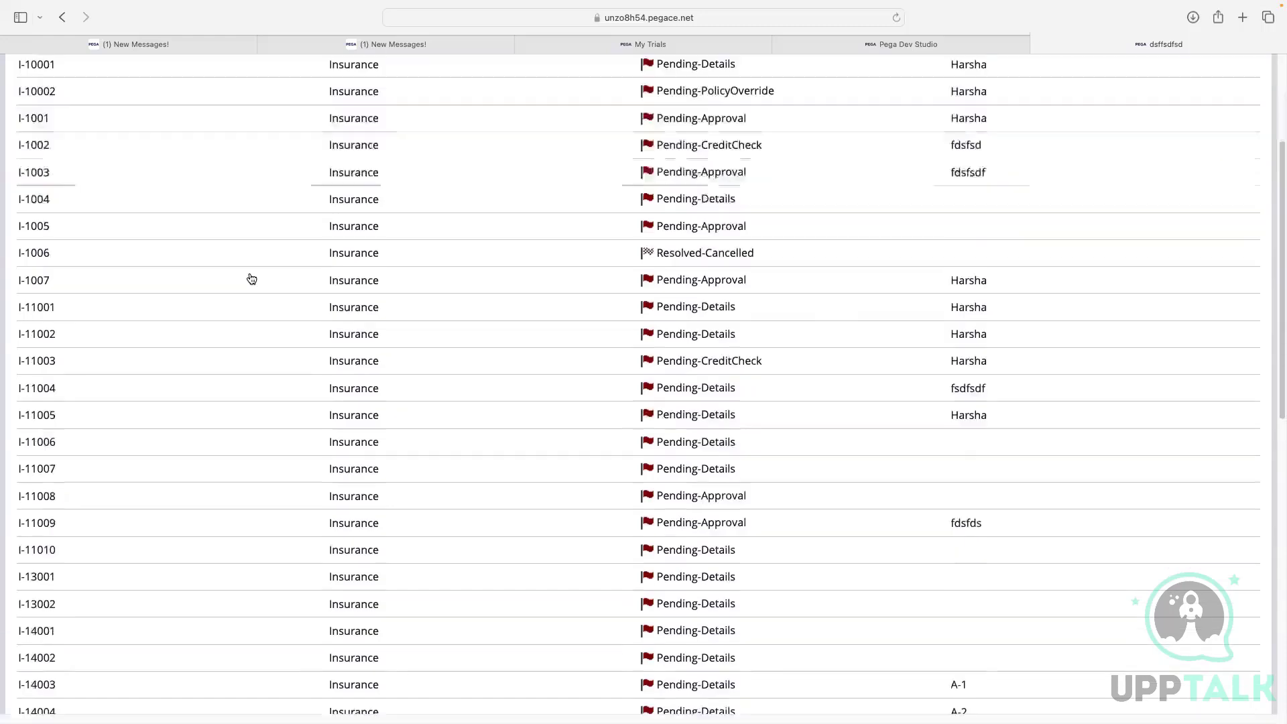
scroll(221, 274, up, 7)
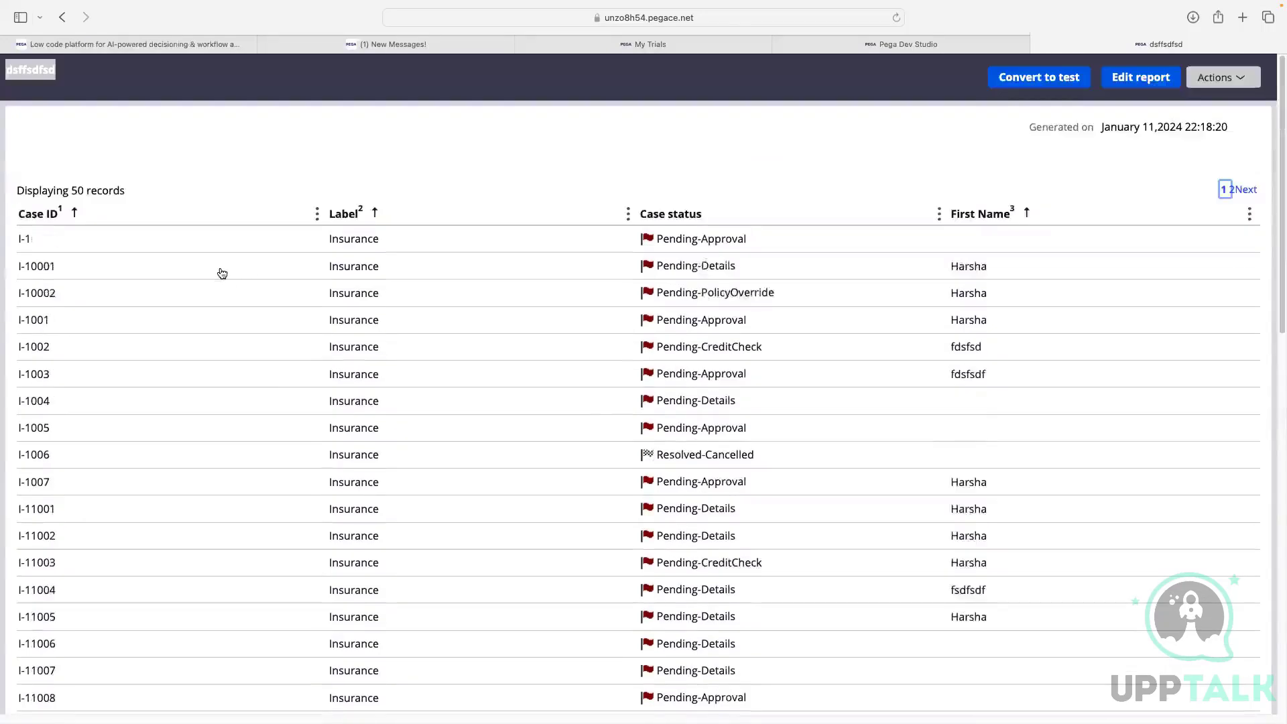
scroll(222, 273, down, 4)
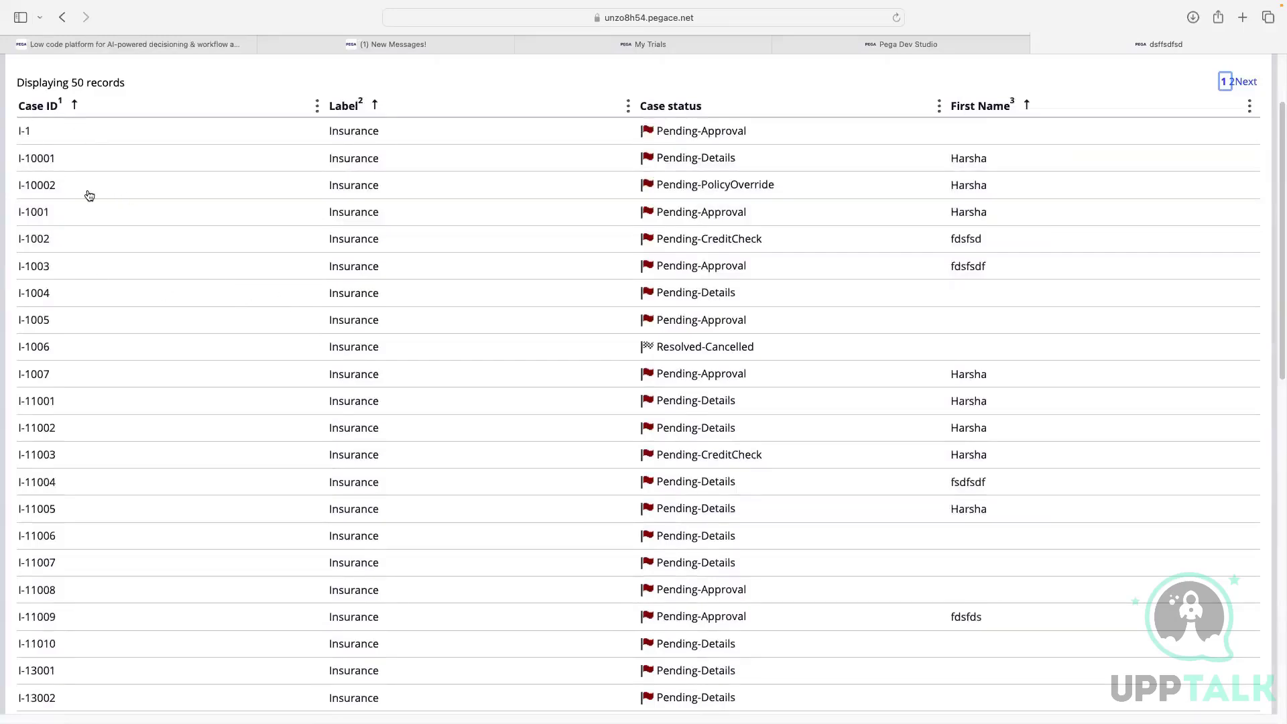
scroll(89, 195, down, 10)
scroll(81, 287, up, 12)
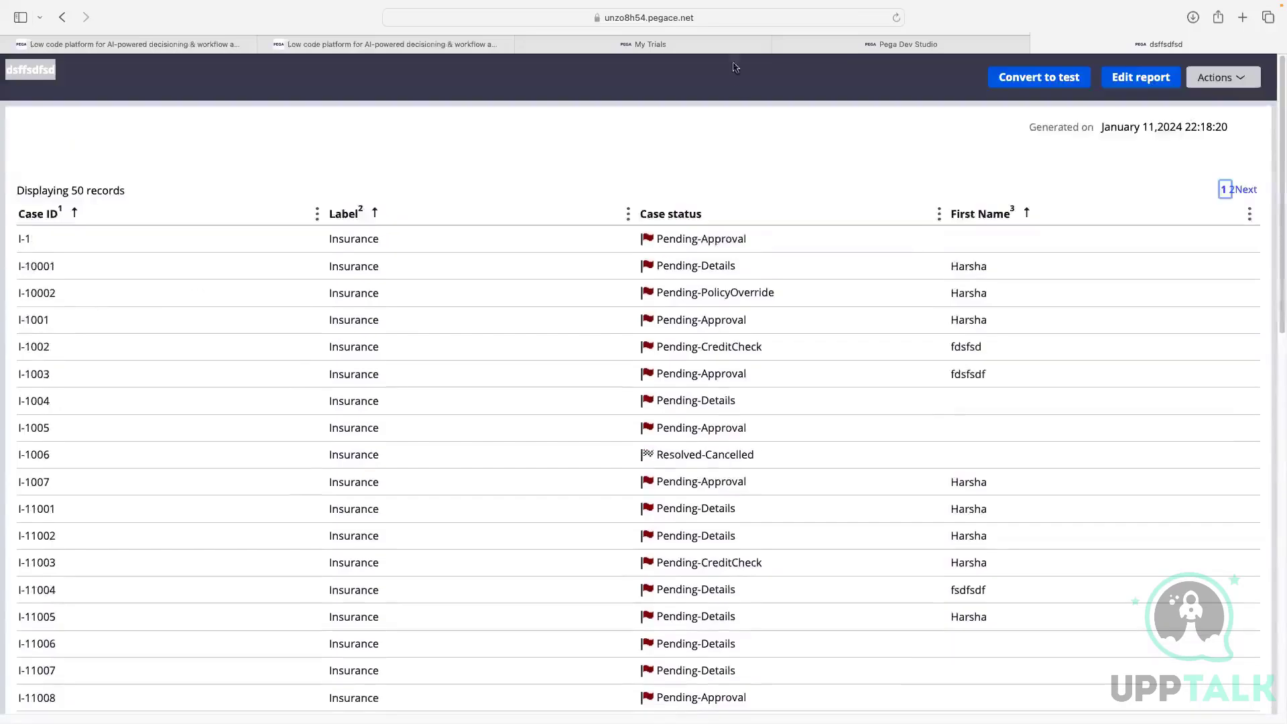
Step: Return to the report definition and check its chart settings and query columns
click(862, 51)
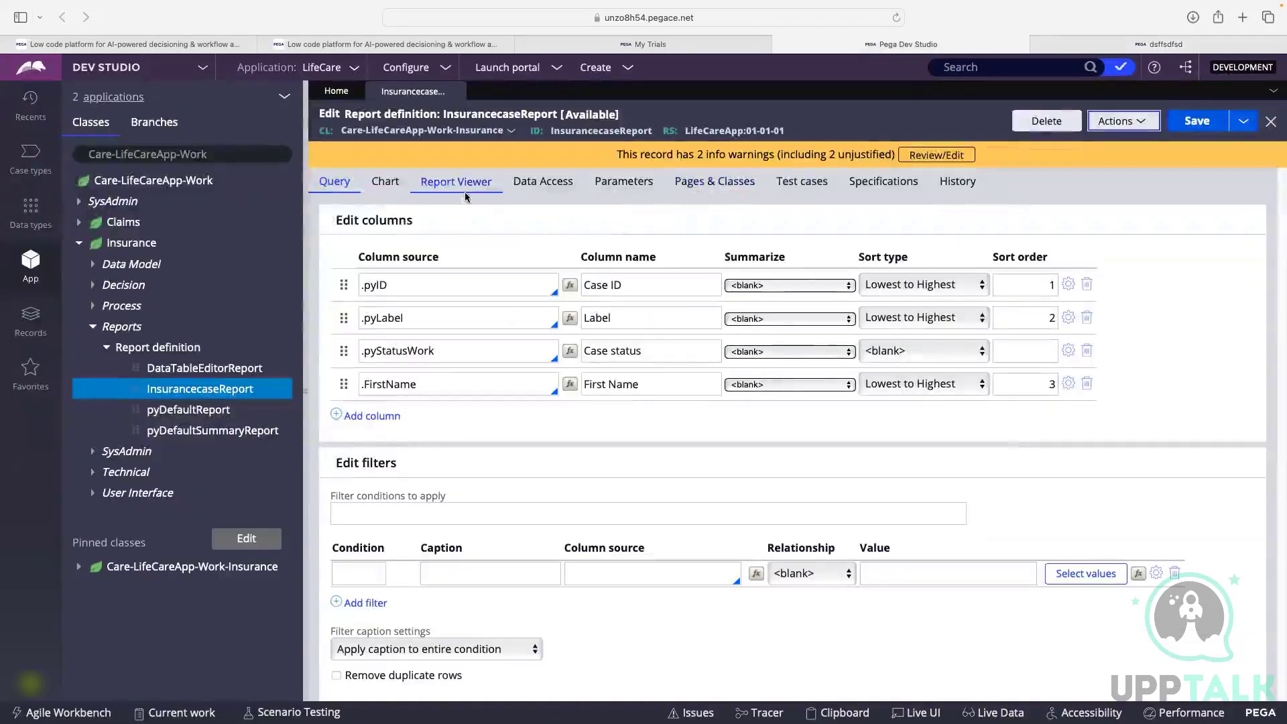
click(387, 184)
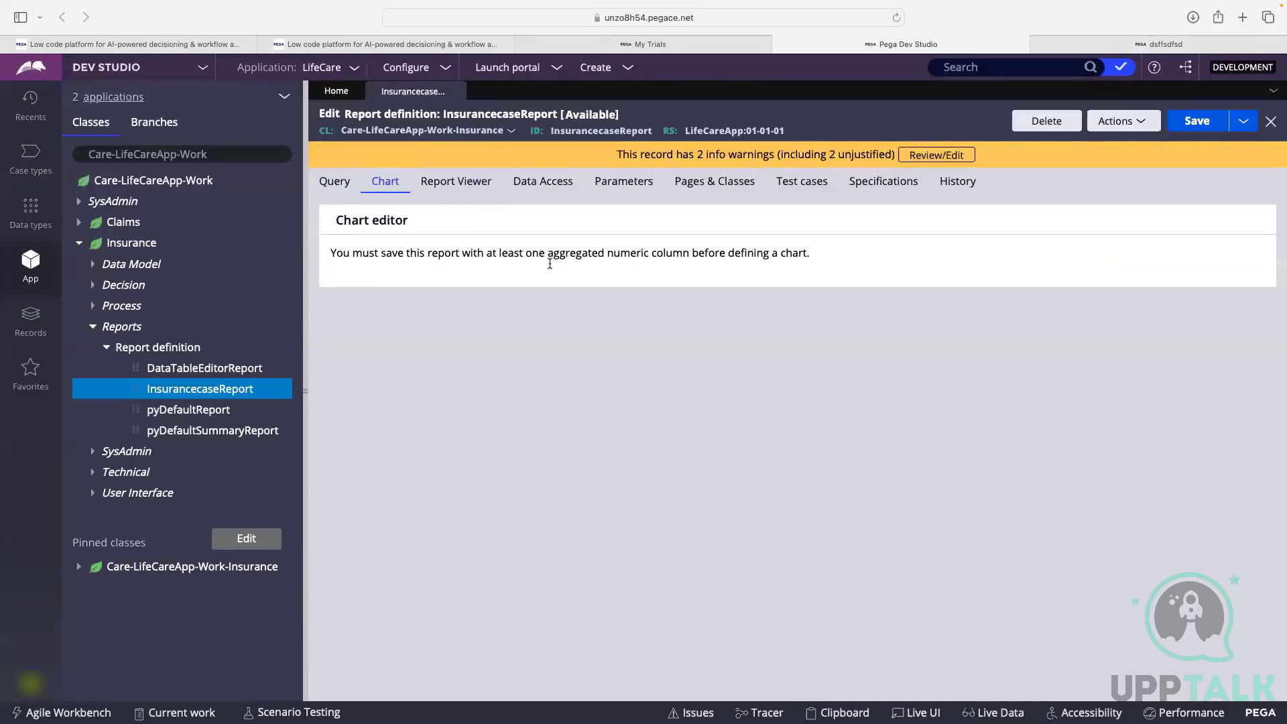
click(346, 193)
Step: Summarize the Case status column (.pyStatusWork) by Count and save the report definition
click(424, 350)
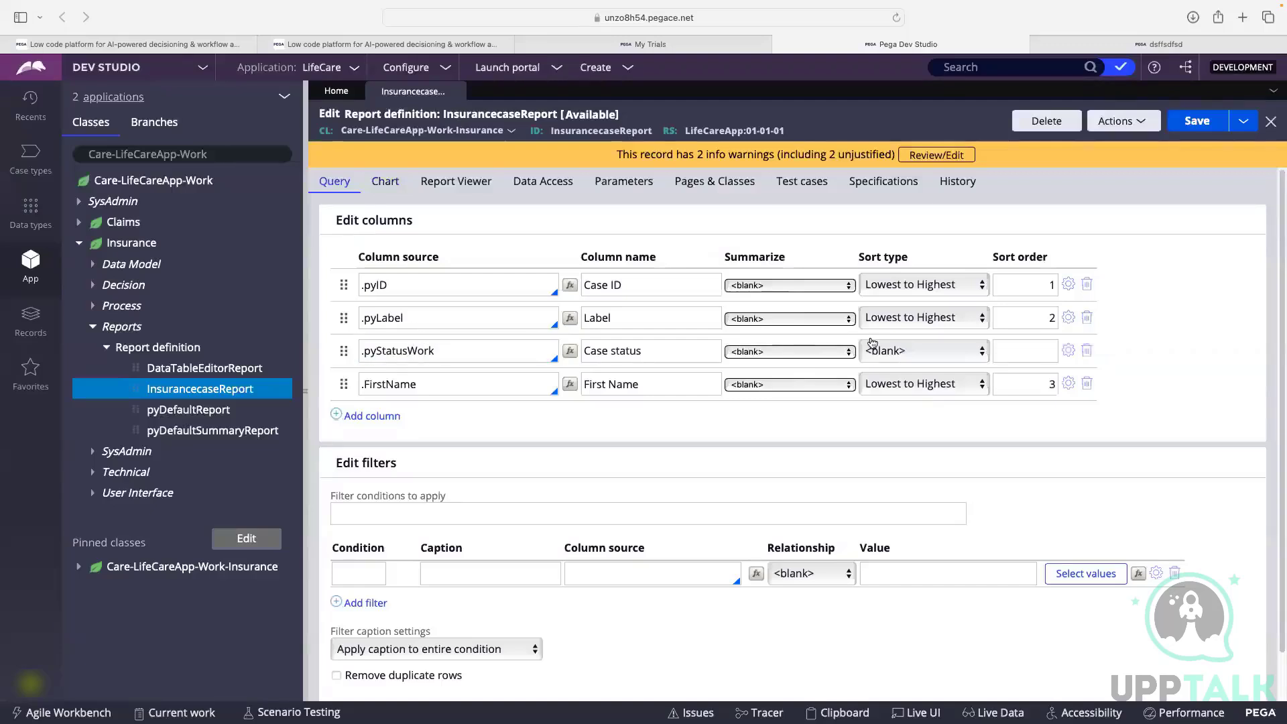
click(746, 352)
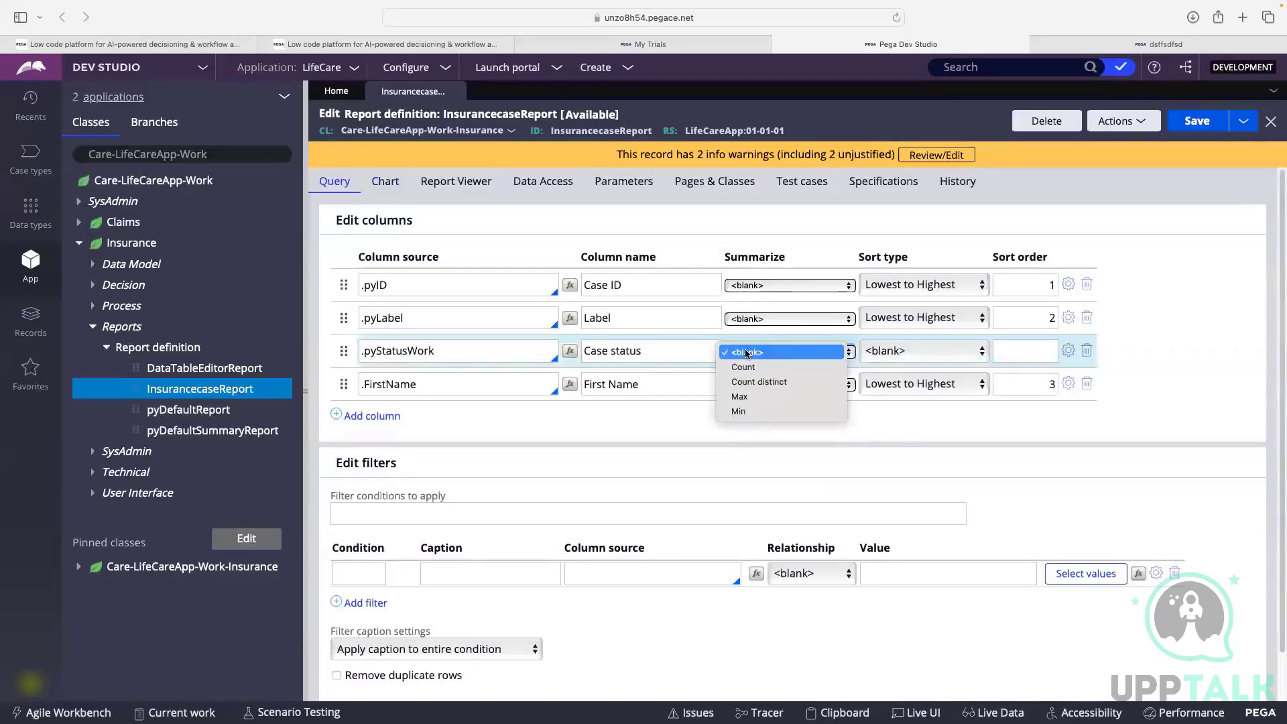
click(744, 367)
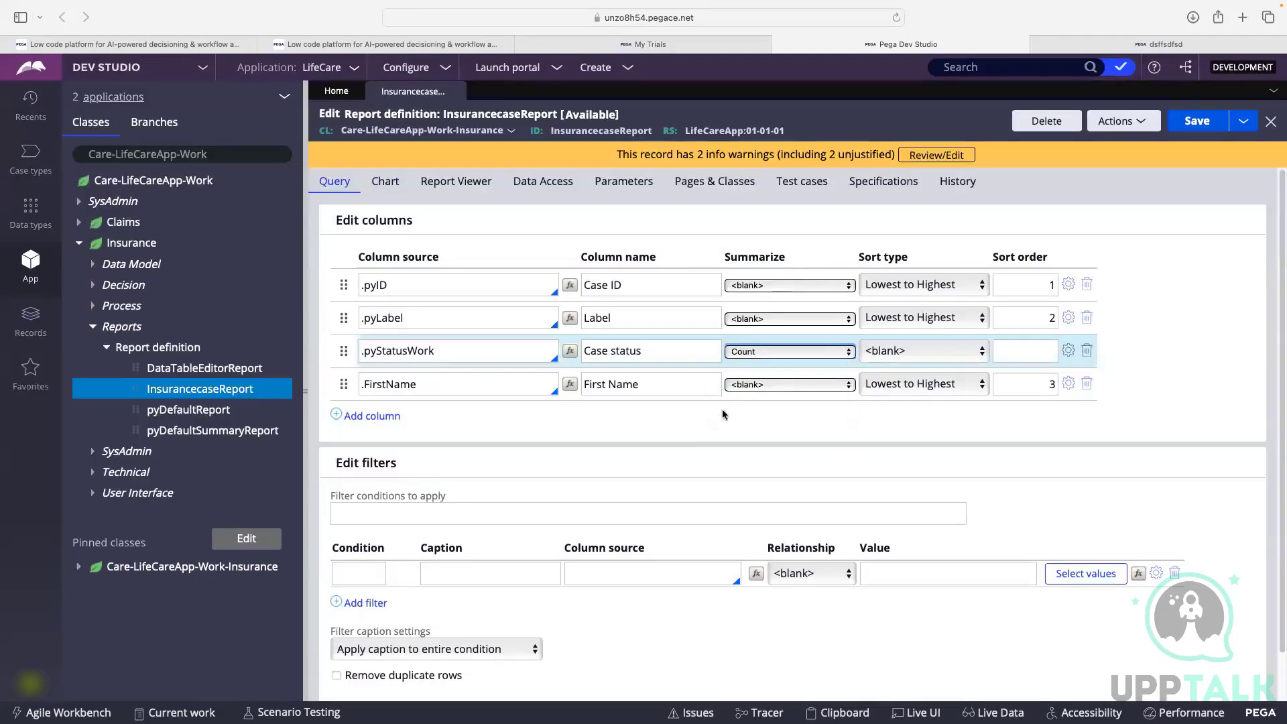
click(1199, 123)
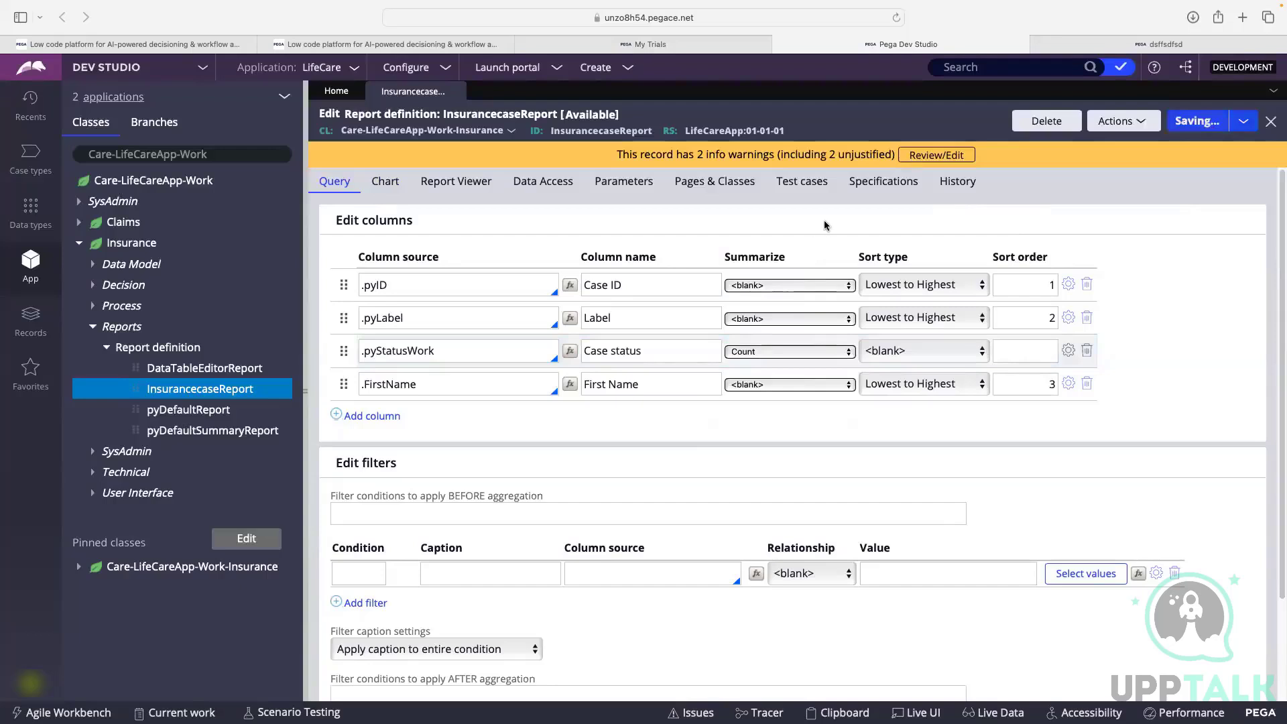
Step: Include a chart in InsurancecaseReport using the chart editor
click(381, 188)
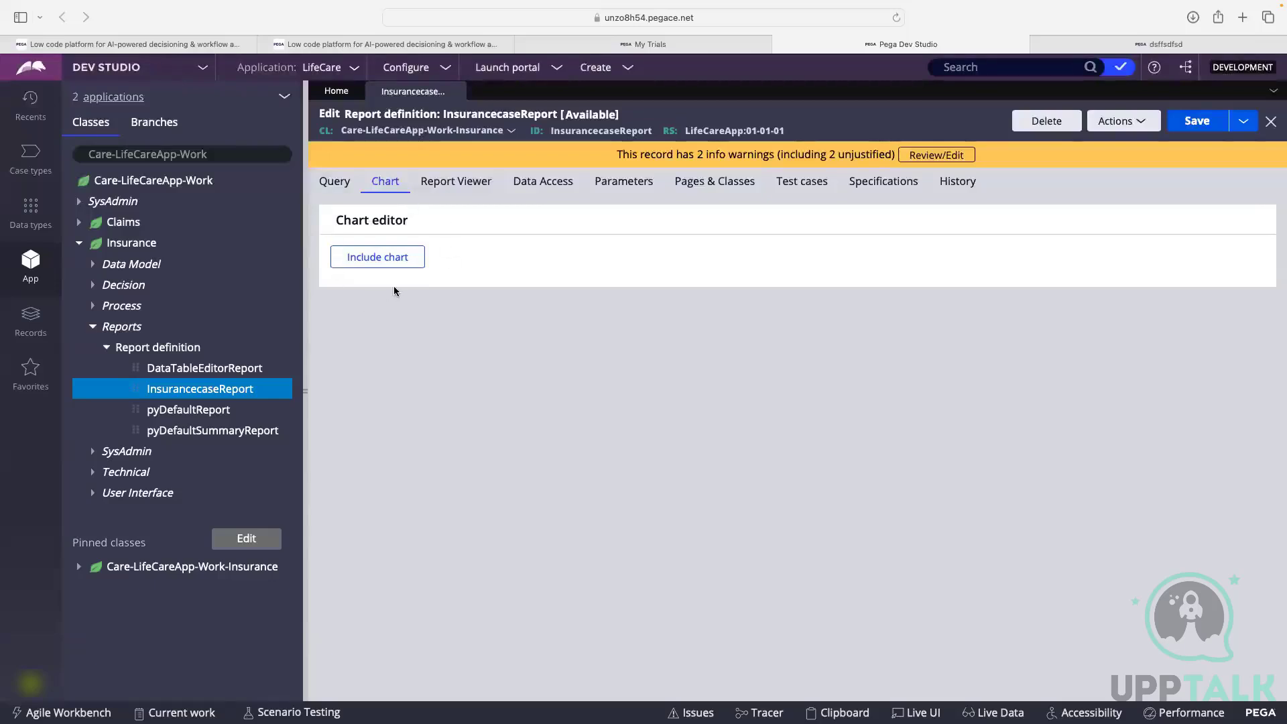
click(365, 255)
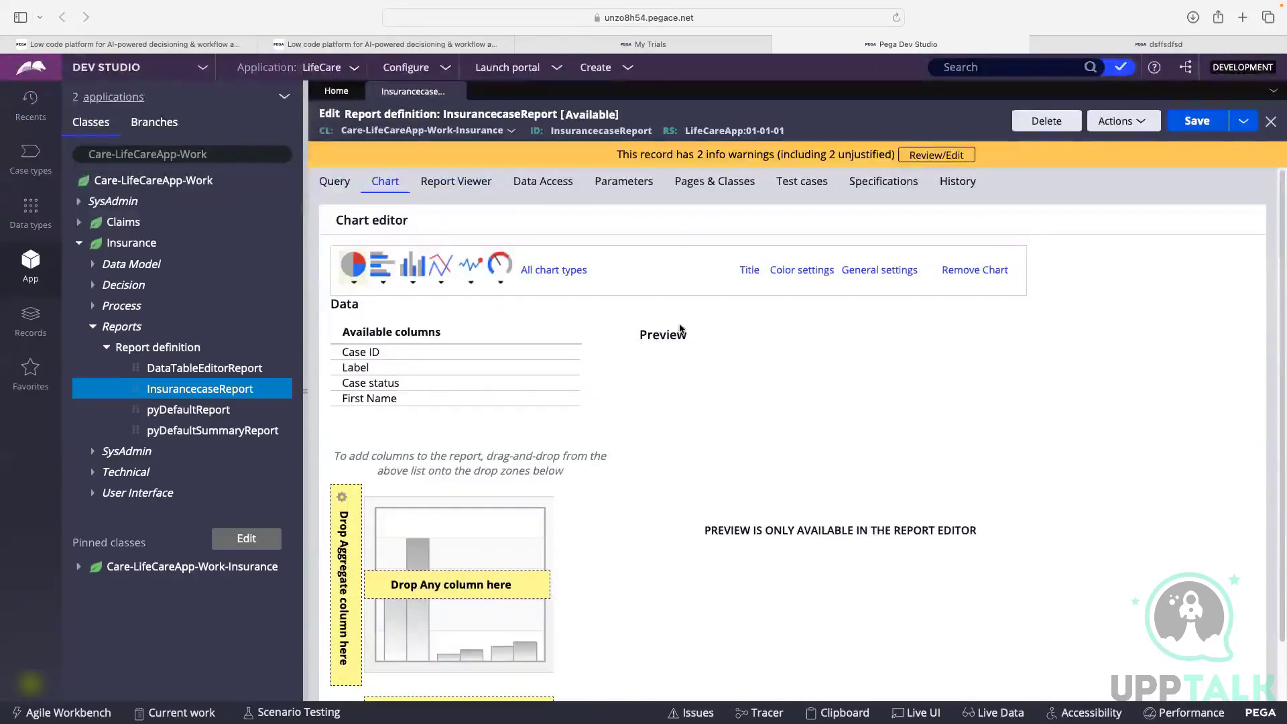
drag(337, 218, 429, 216)
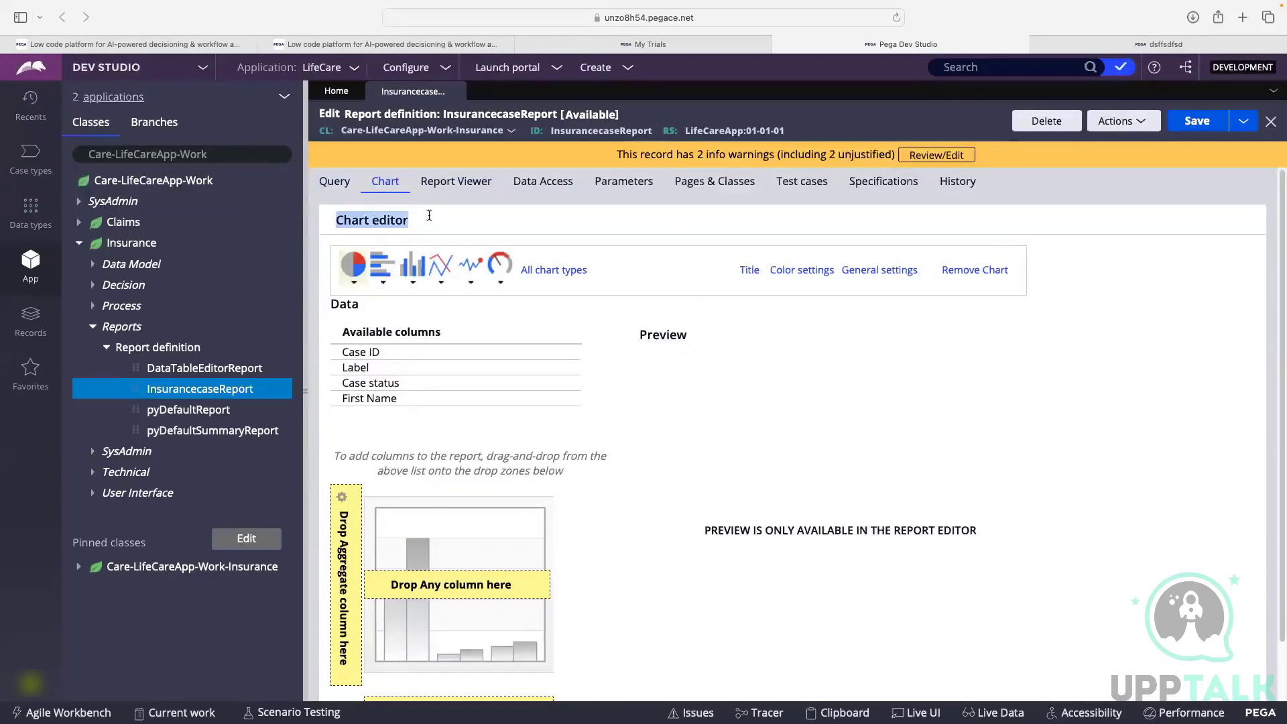
Step: Review all available chart types from combo charts through gauges, keeping the basic column chart selected
click(545, 270)
scroll(711, 248, down, 2)
scroll(712, 228, up, 2)
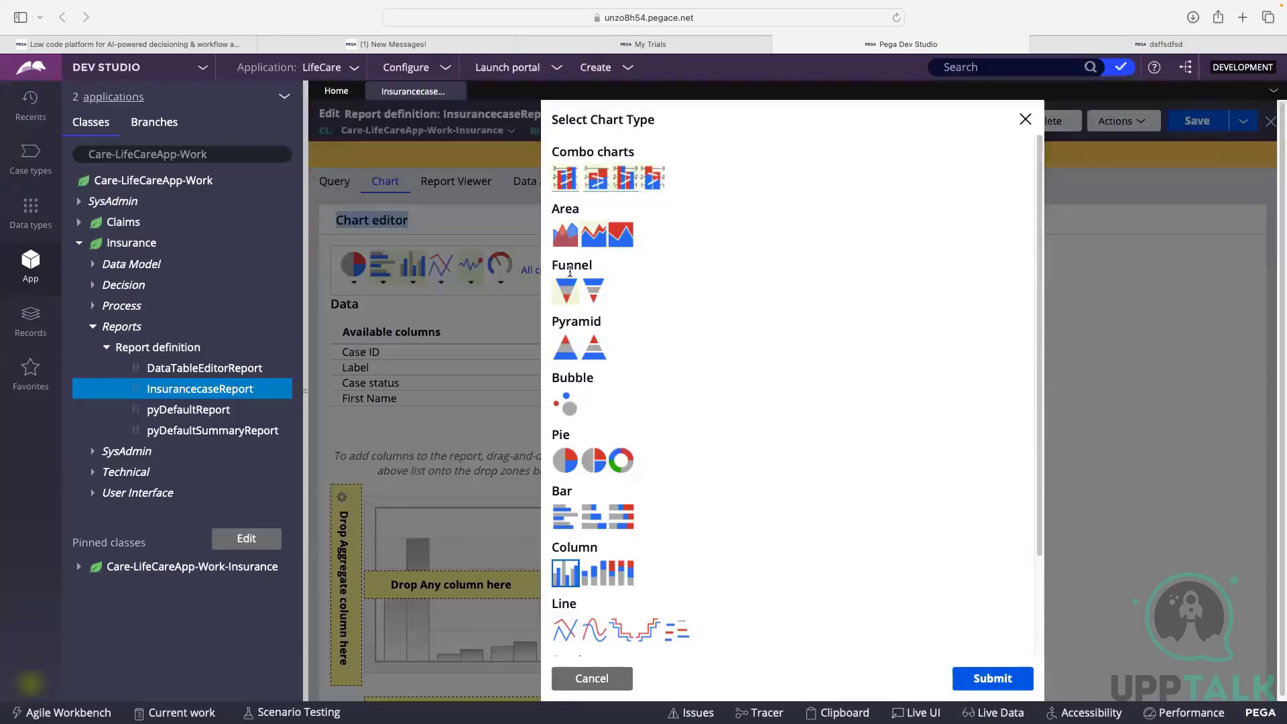
scroll(563, 362, down, 1)
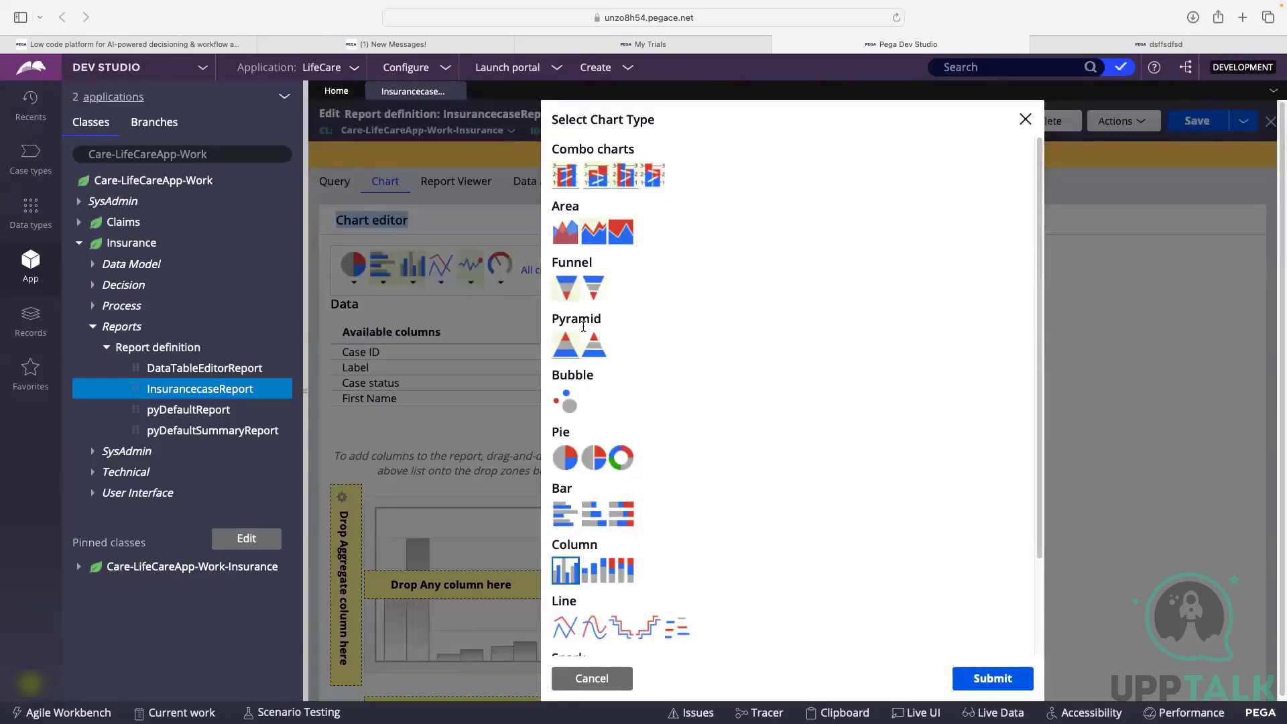
scroll(615, 309, down, 3)
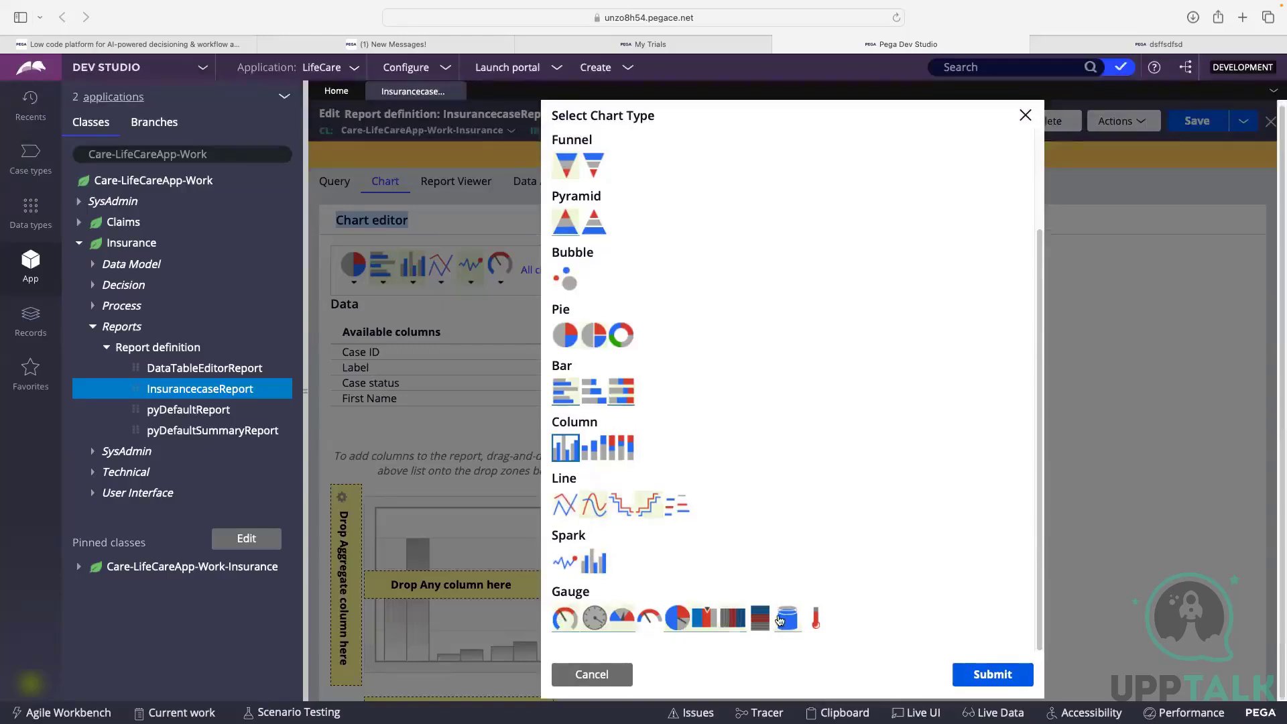
click(992, 674)
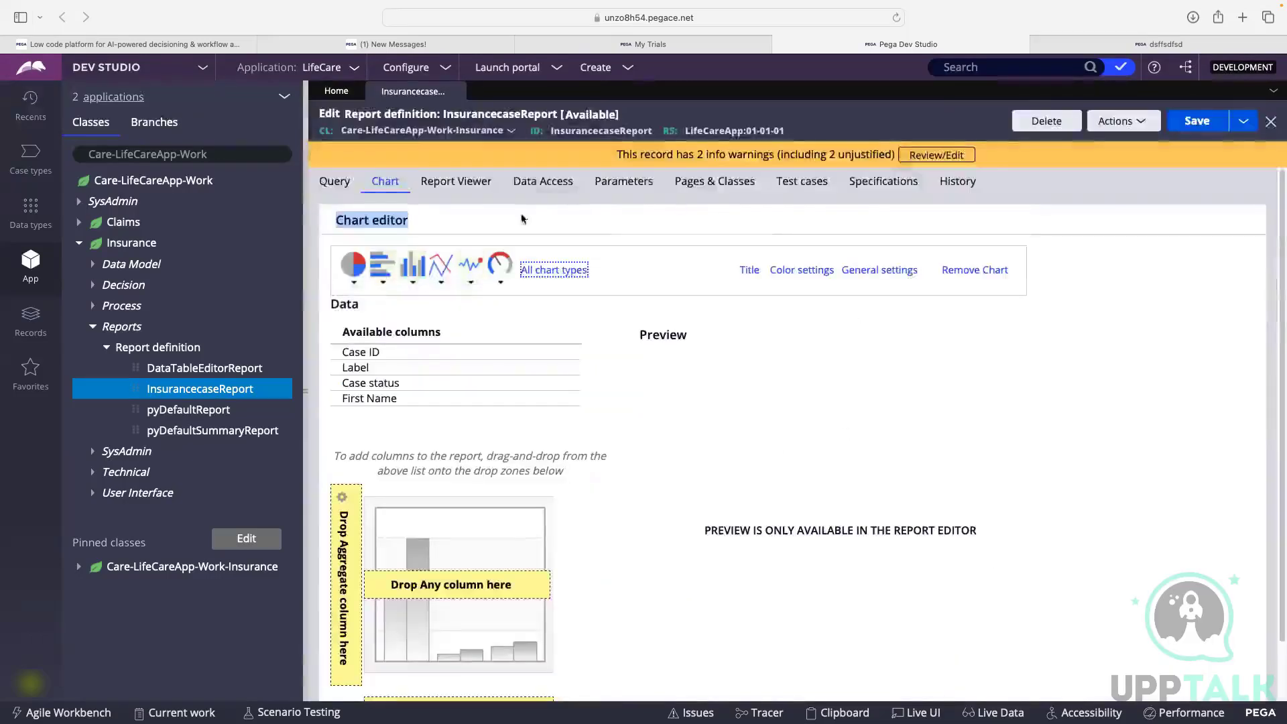
Step: Set the chart title to "Test Chart" with the Bold font style
click(755, 276)
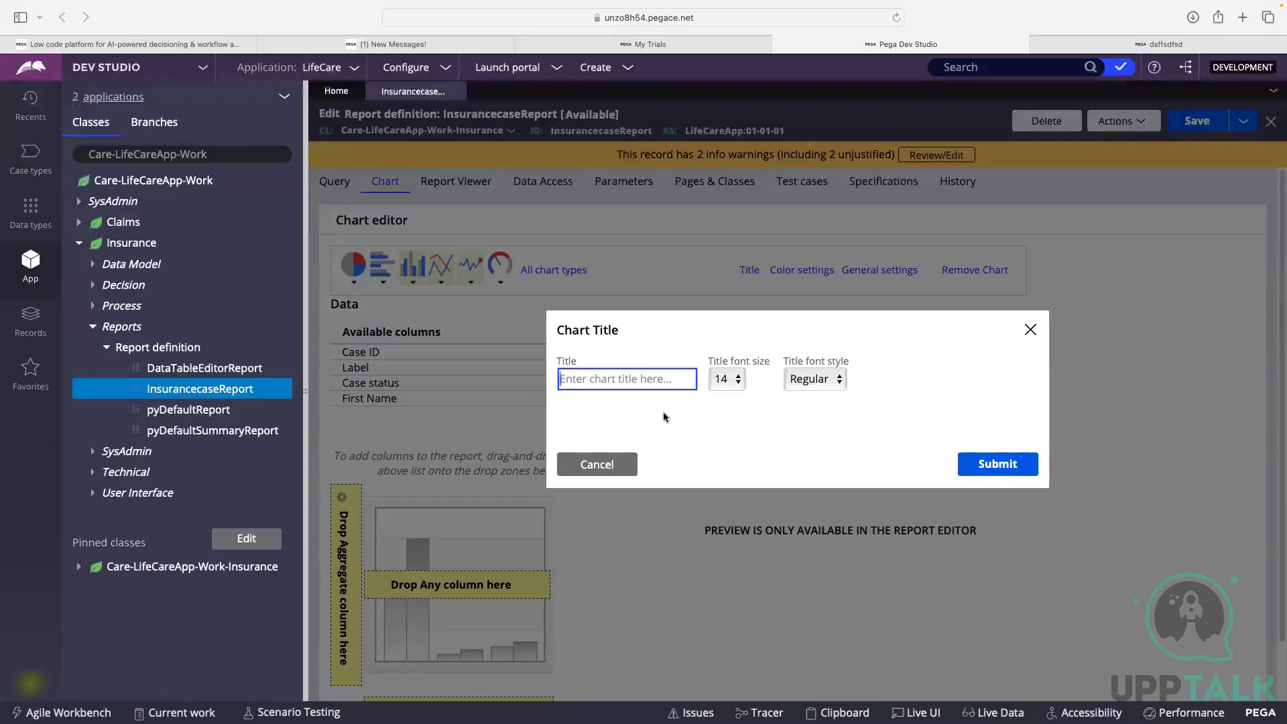
text(Test Chart)
click(814, 379)
click(802, 360)
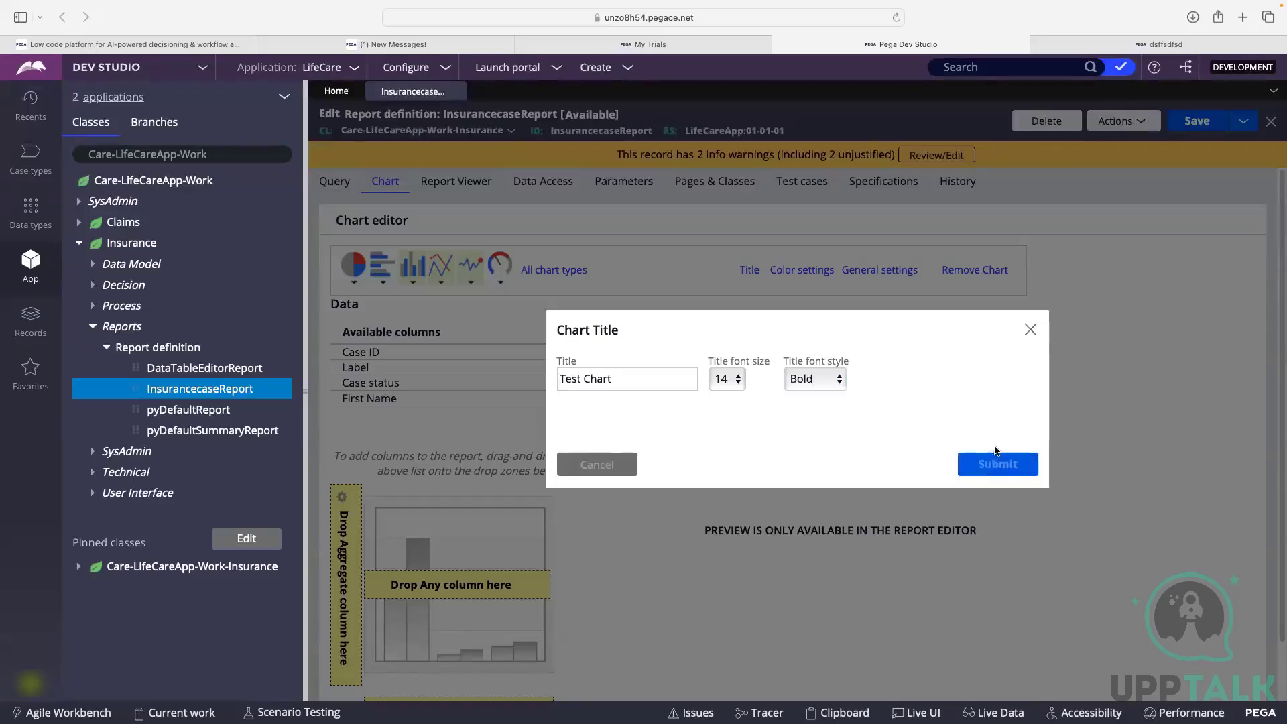
click(994, 464)
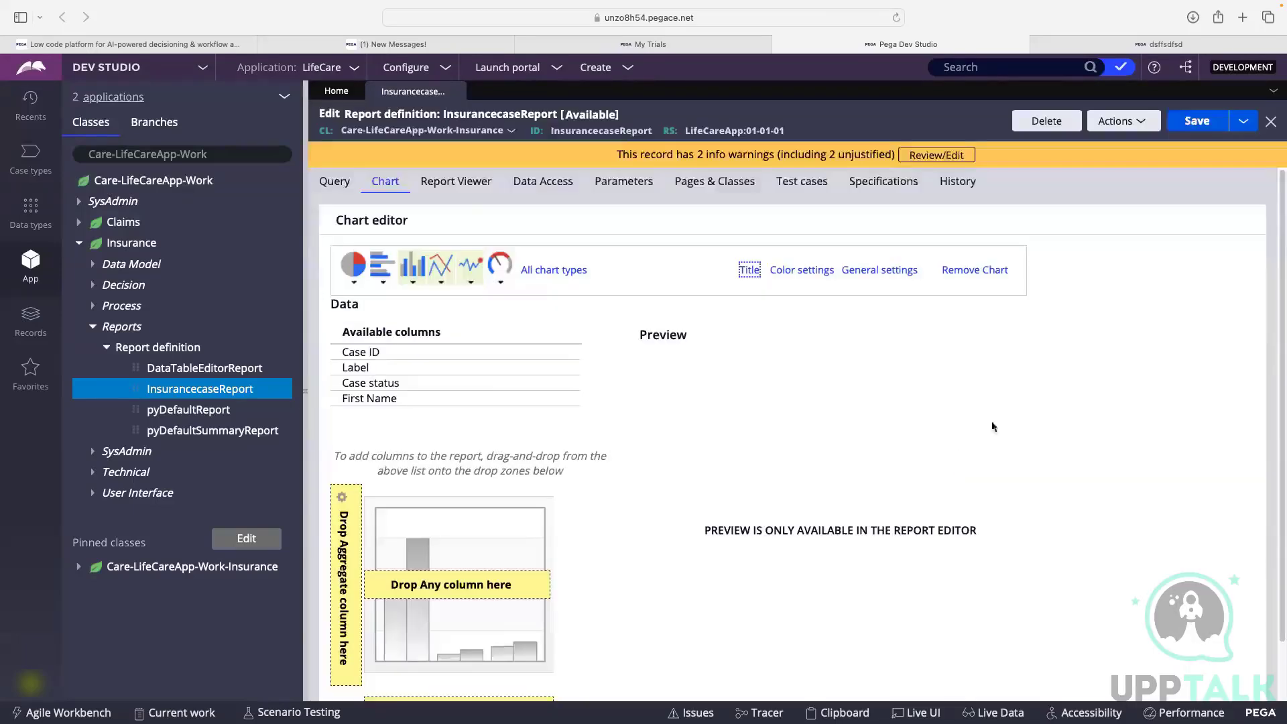
Step: Check the chart's color settings choices, format options and legend/slider options without changing them
click(812, 275)
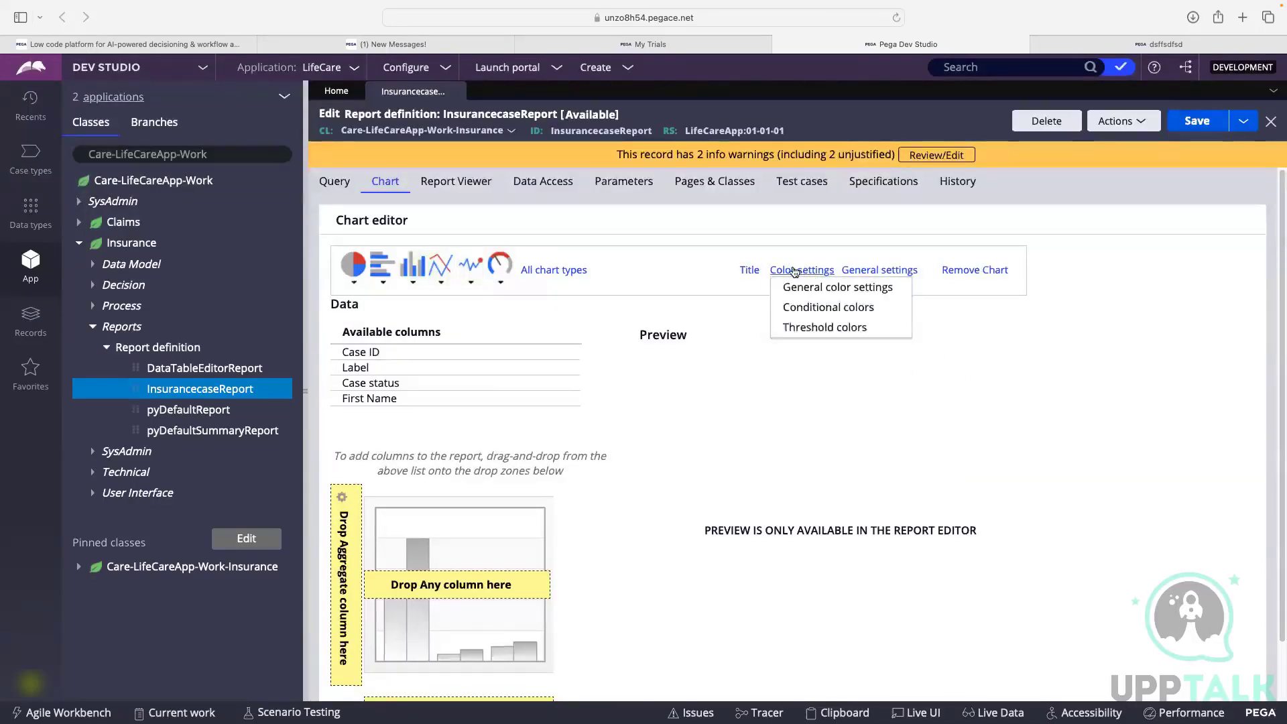
click(902, 270)
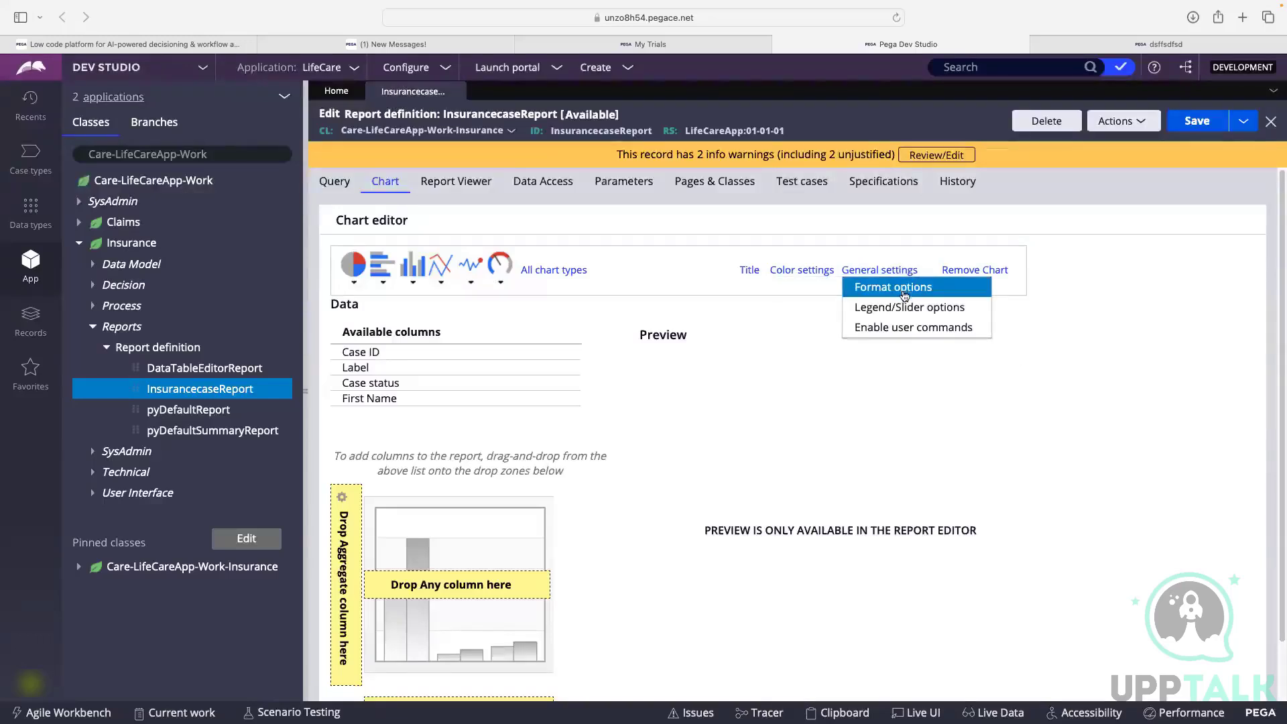
click(904, 289)
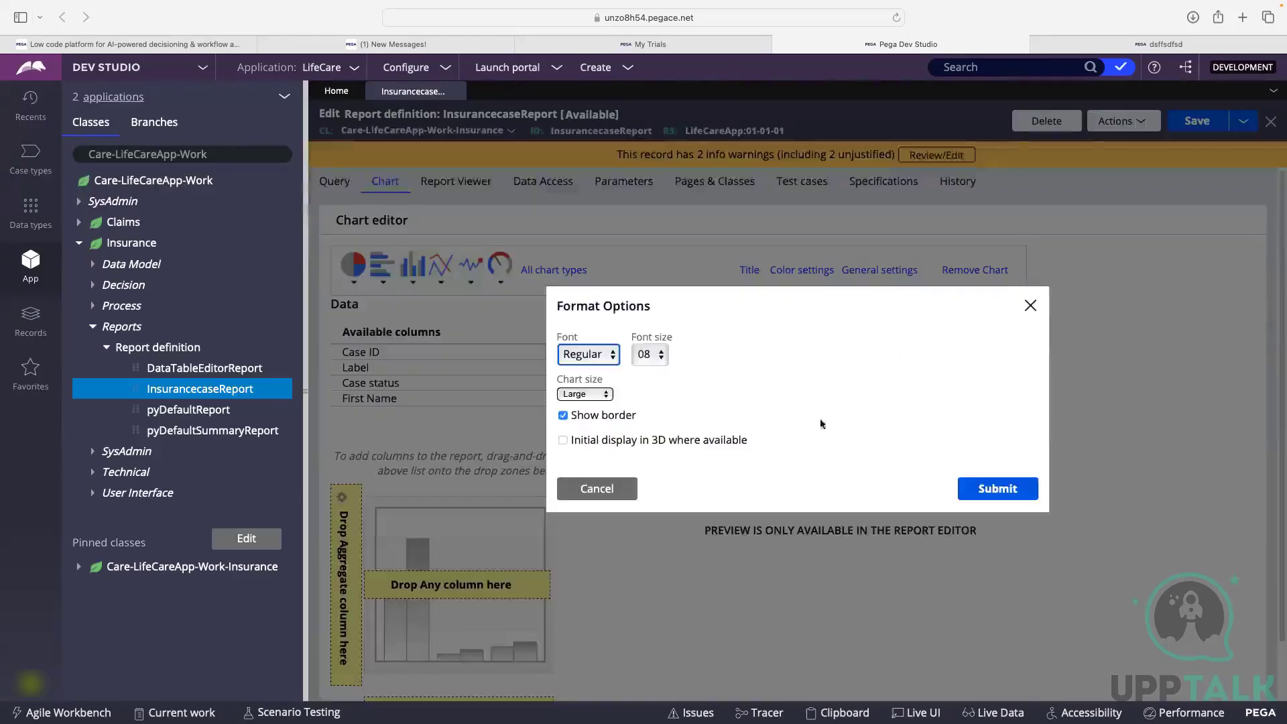
click(620, 489)
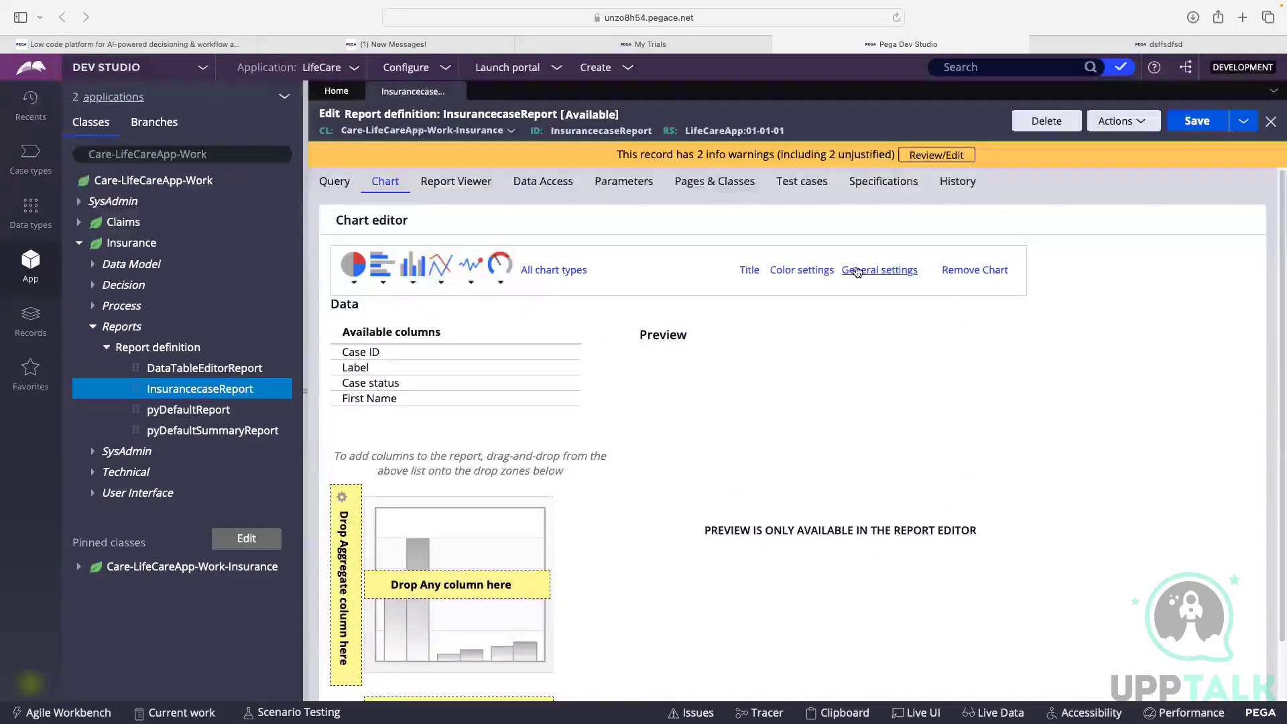
click(858, 270)
click(882, 305)
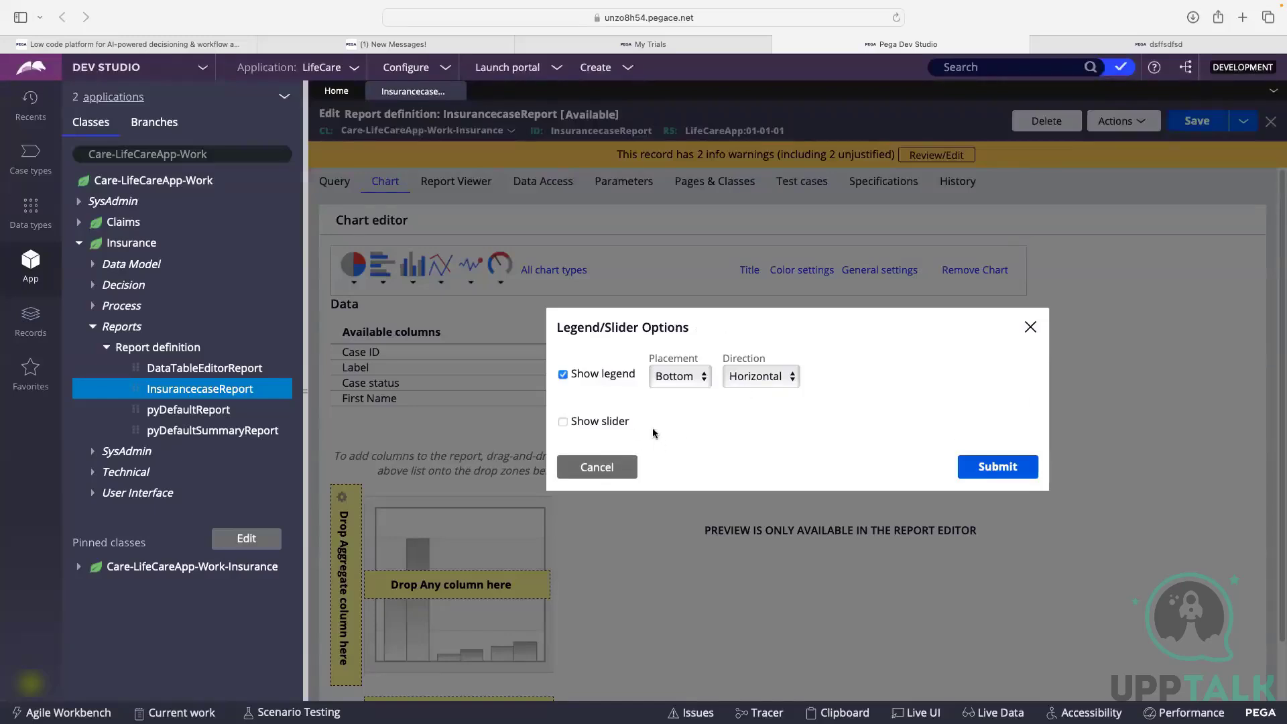
click(598, 468)
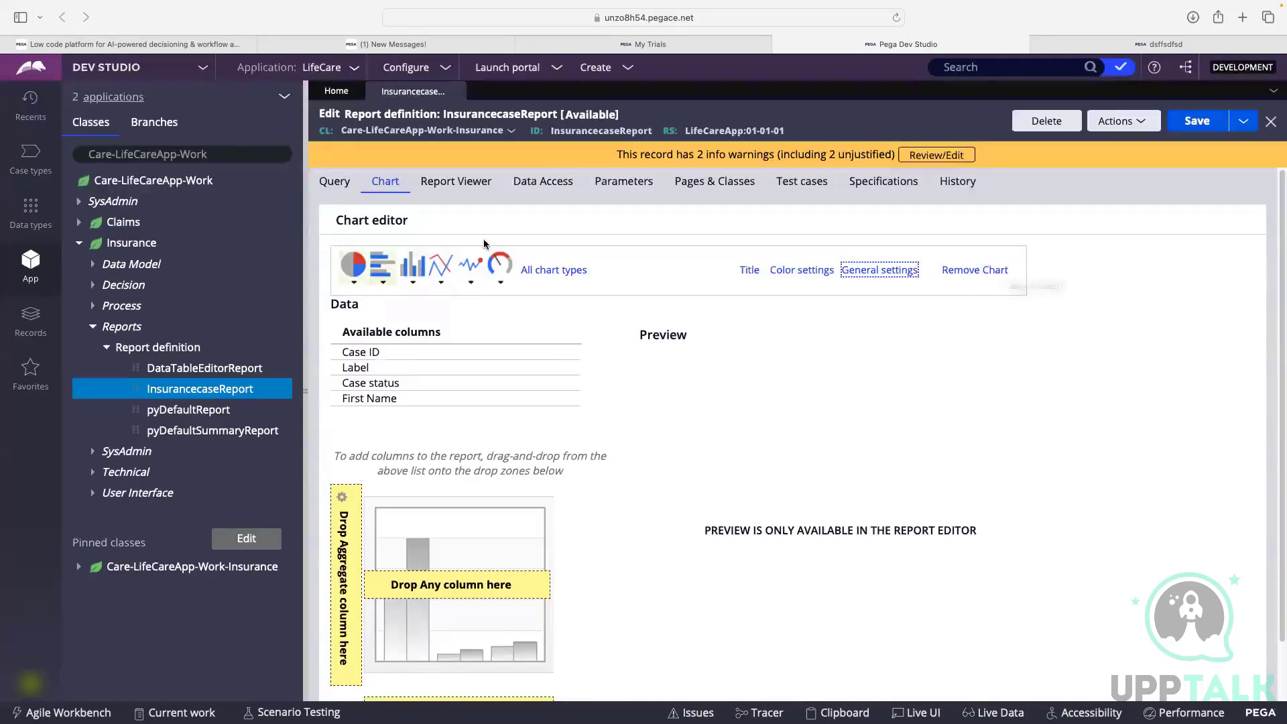
Step: Compare the chart editor's available columns and drop zones with the columns defined in the report query
scroll(484, 239, down, 1)
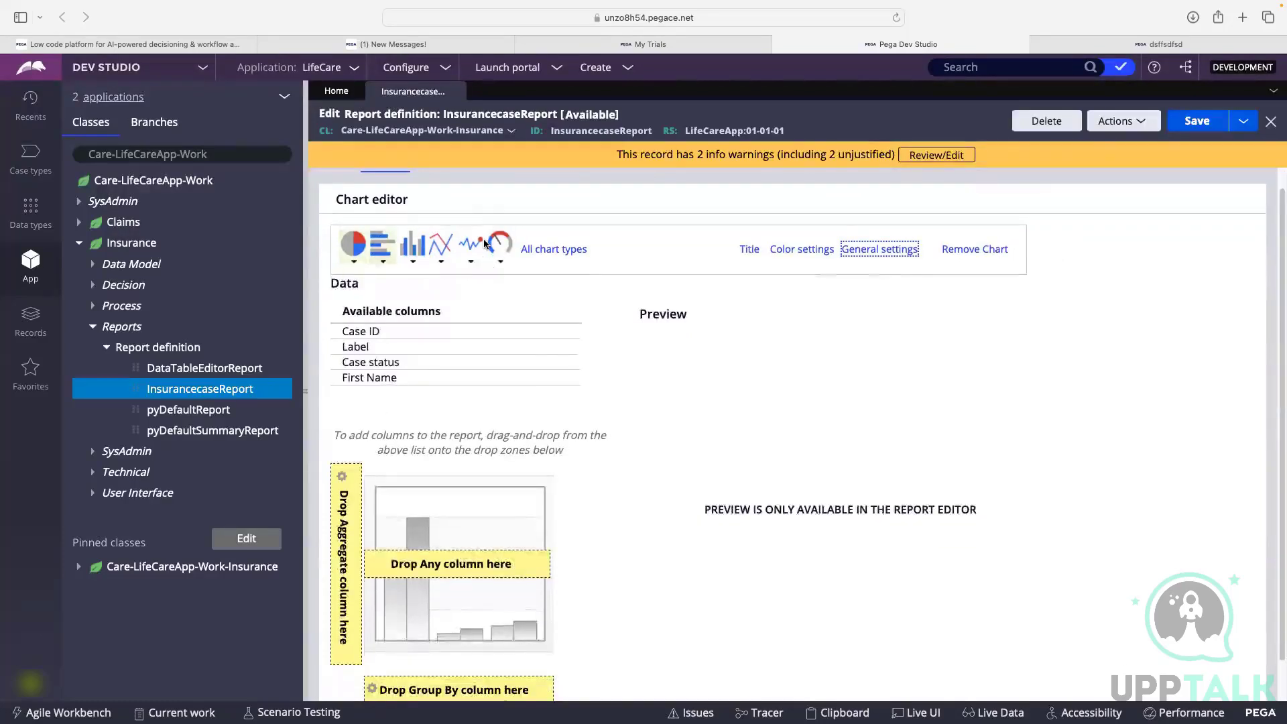
scroll(469, 248, up, 1)
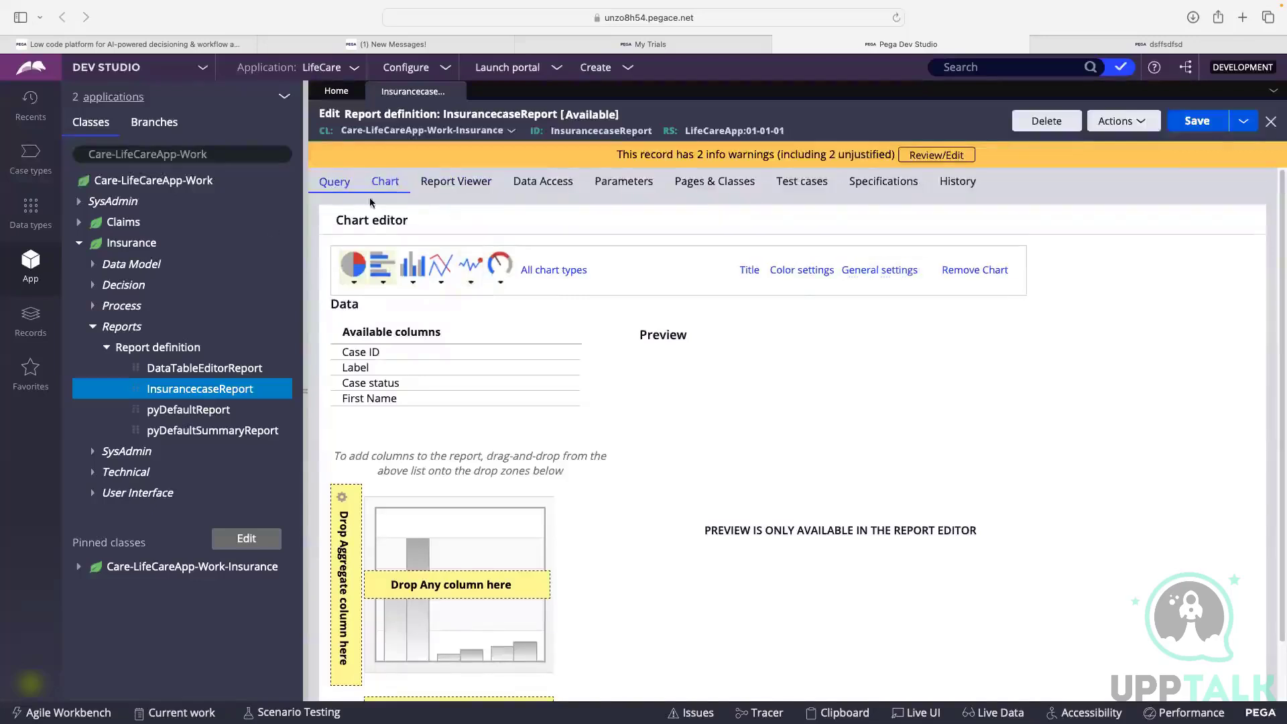
click(334, 182)
click(384, 181)
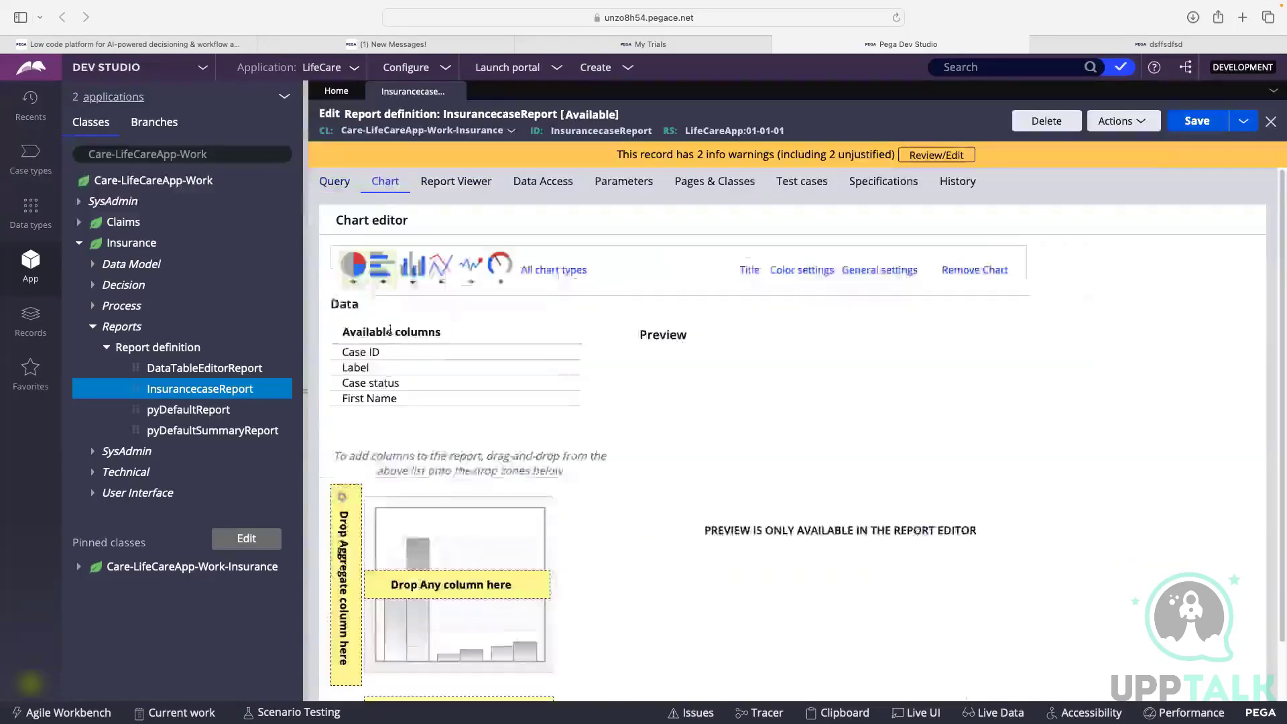
drag(343, 334, 446, 334)
scroll(607, 327, down, 3)
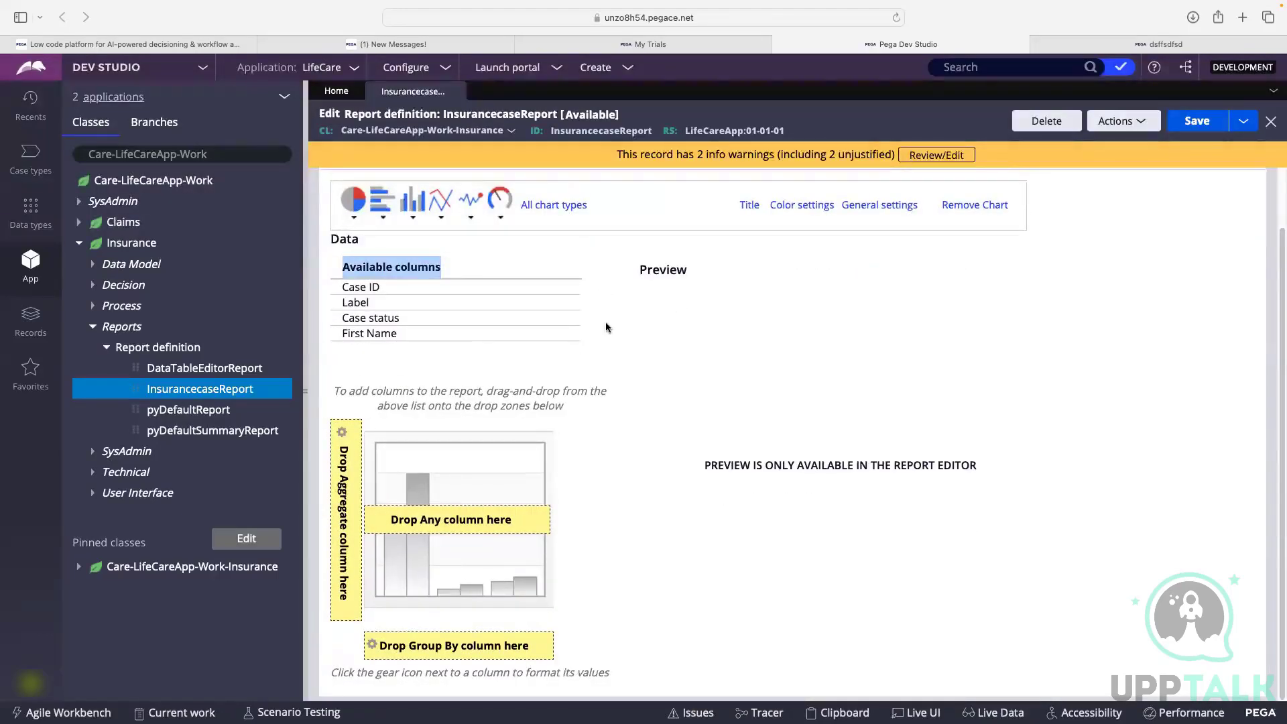
click(751, 322)
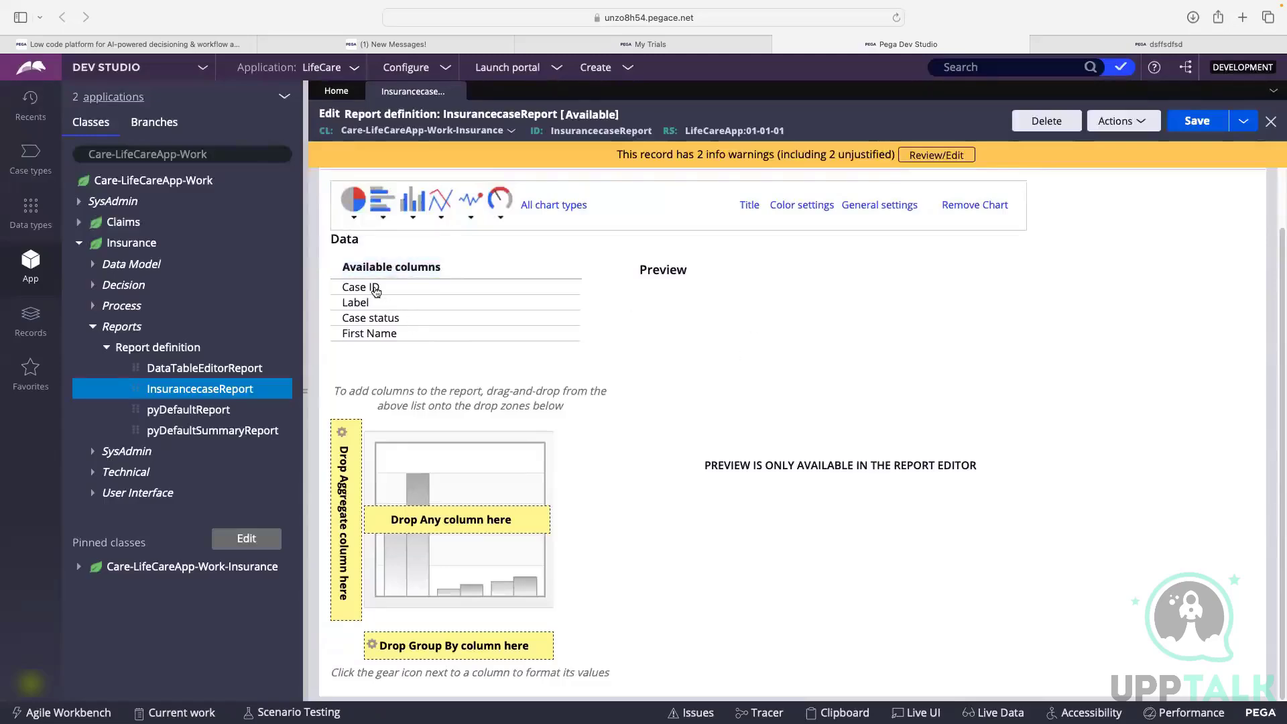
scroll(347, 195, up, 2)
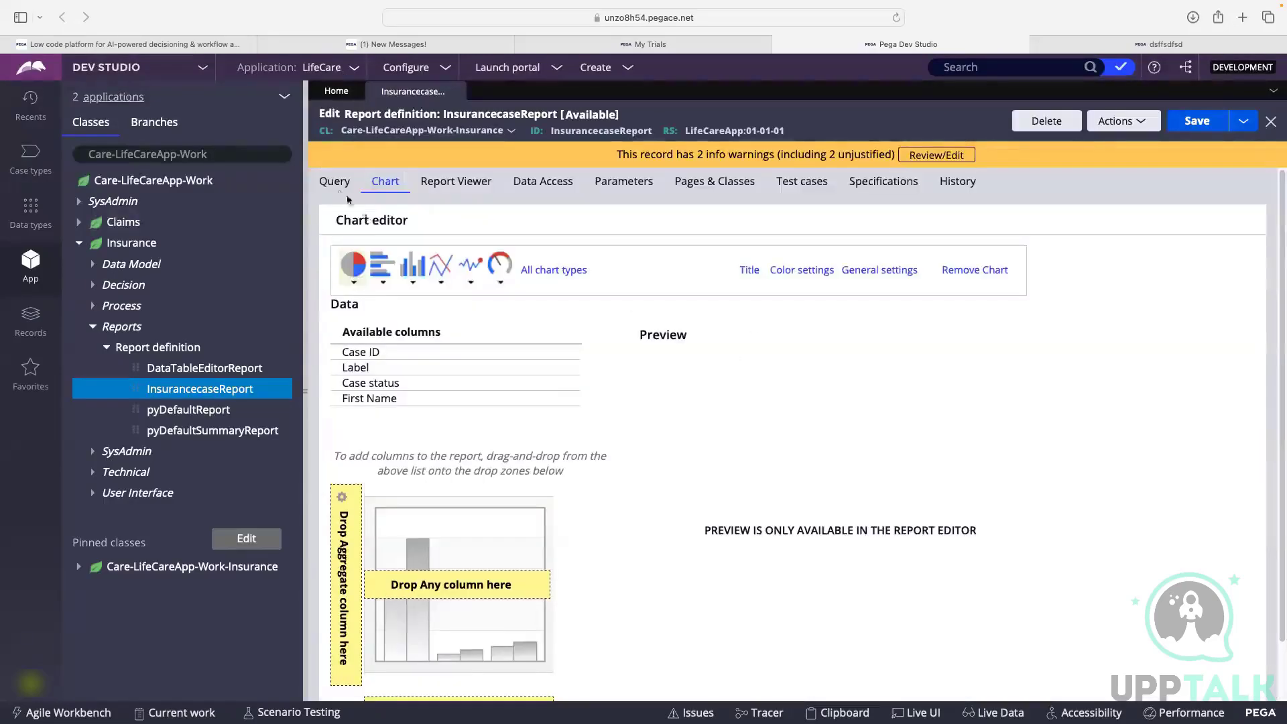
click(335, 185)
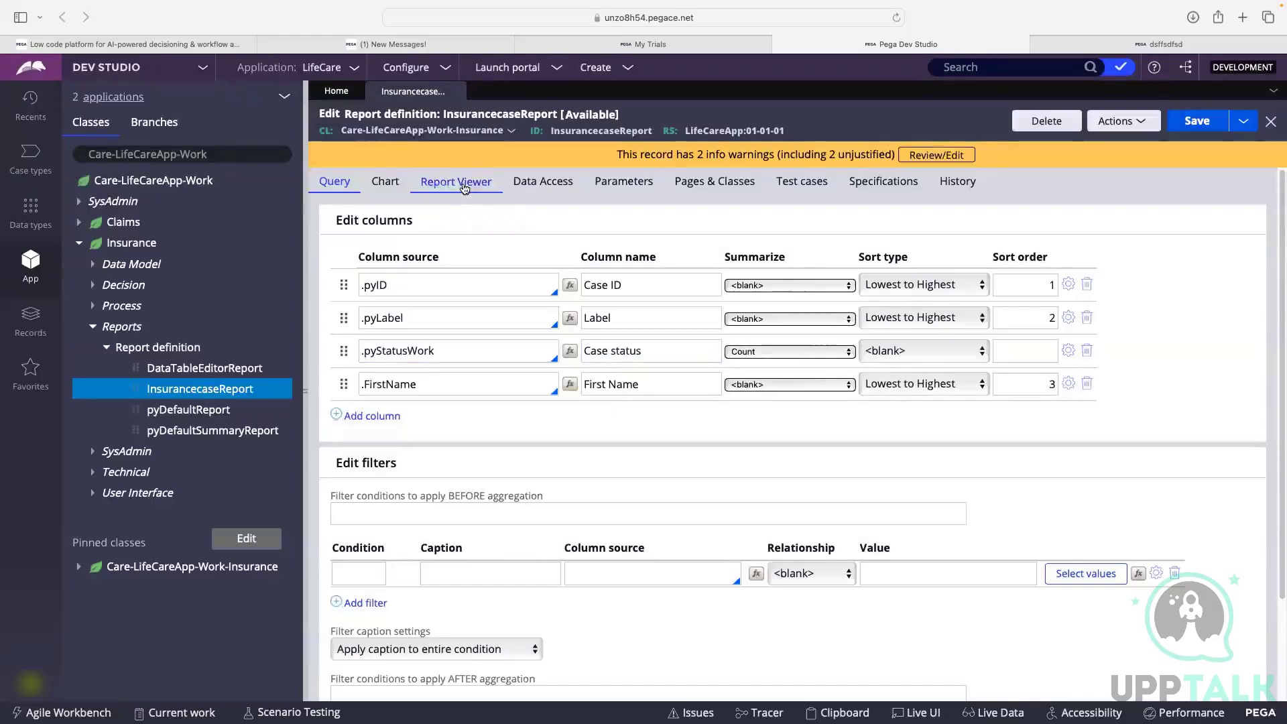
Step: Assign Case status as the chart's aggregate column, First Name as Group By and Label as the additional column, and save the report definition
click(386, 182)
scroll(407, 551, down, 2)
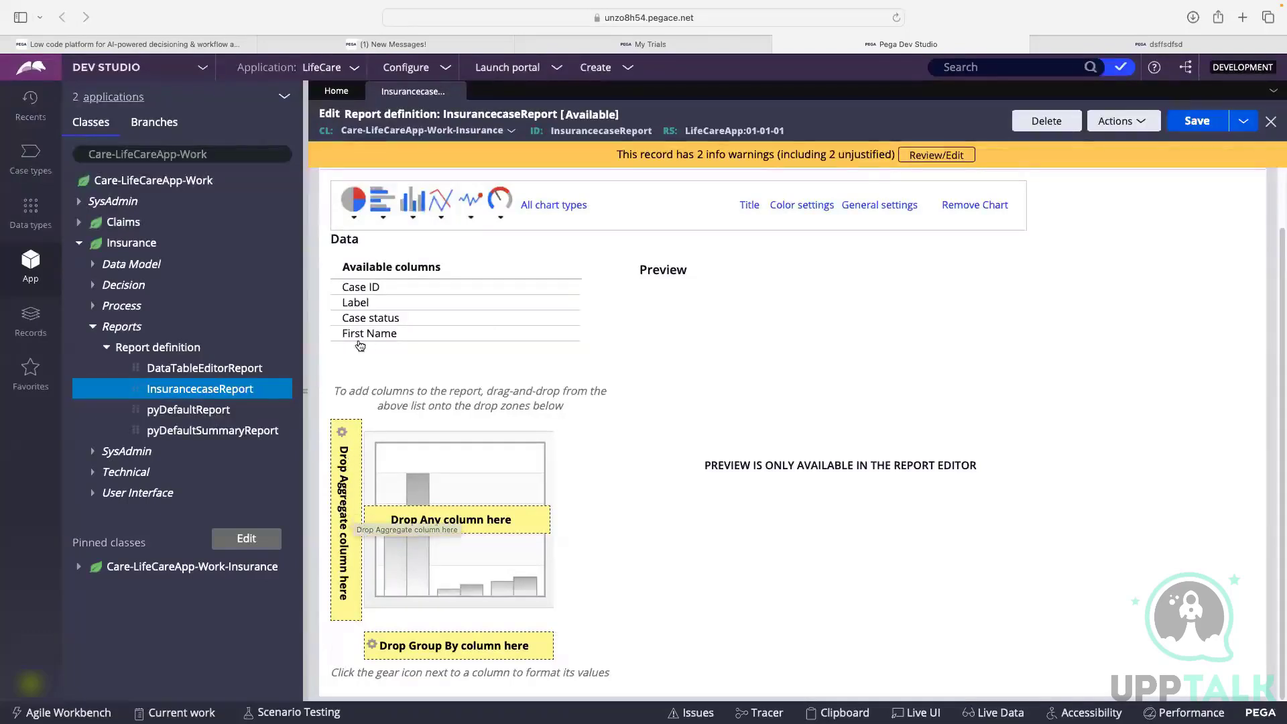
drag(381, 323, 344, 508)
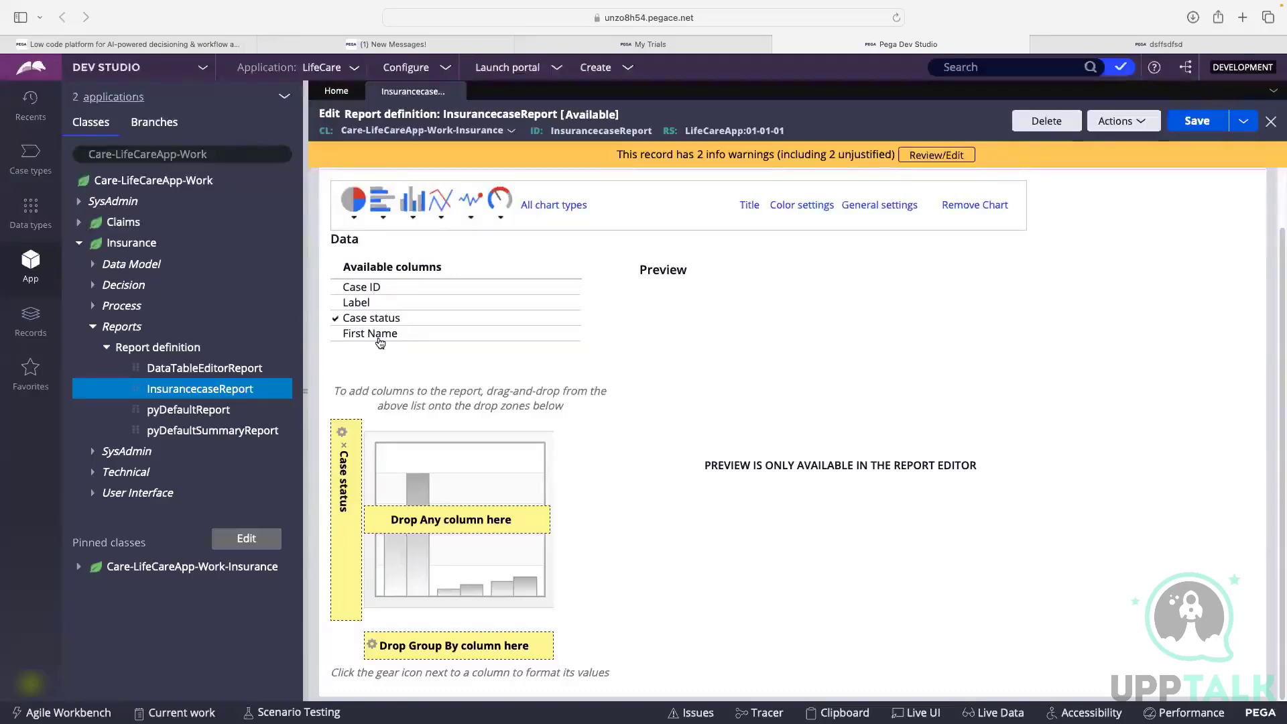
drag(368, 333, 461, 641)
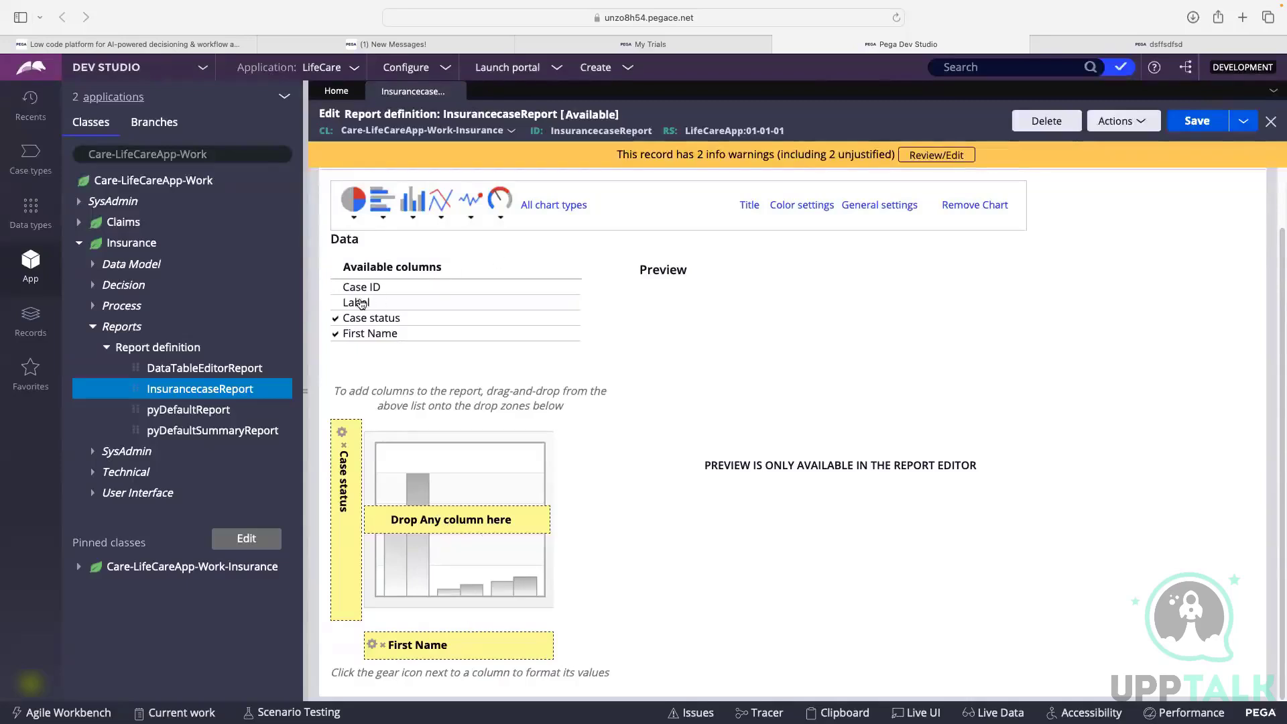
drag(358, 305, 449, 516)
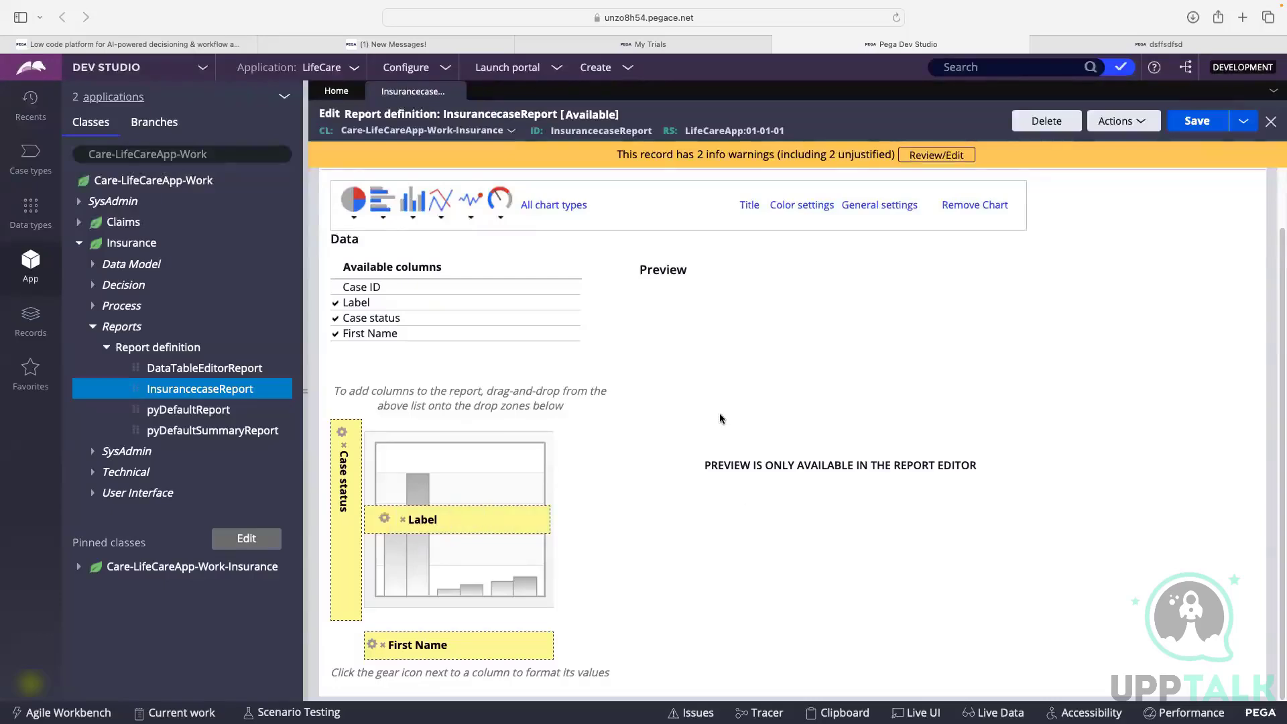
click(1177, 128)
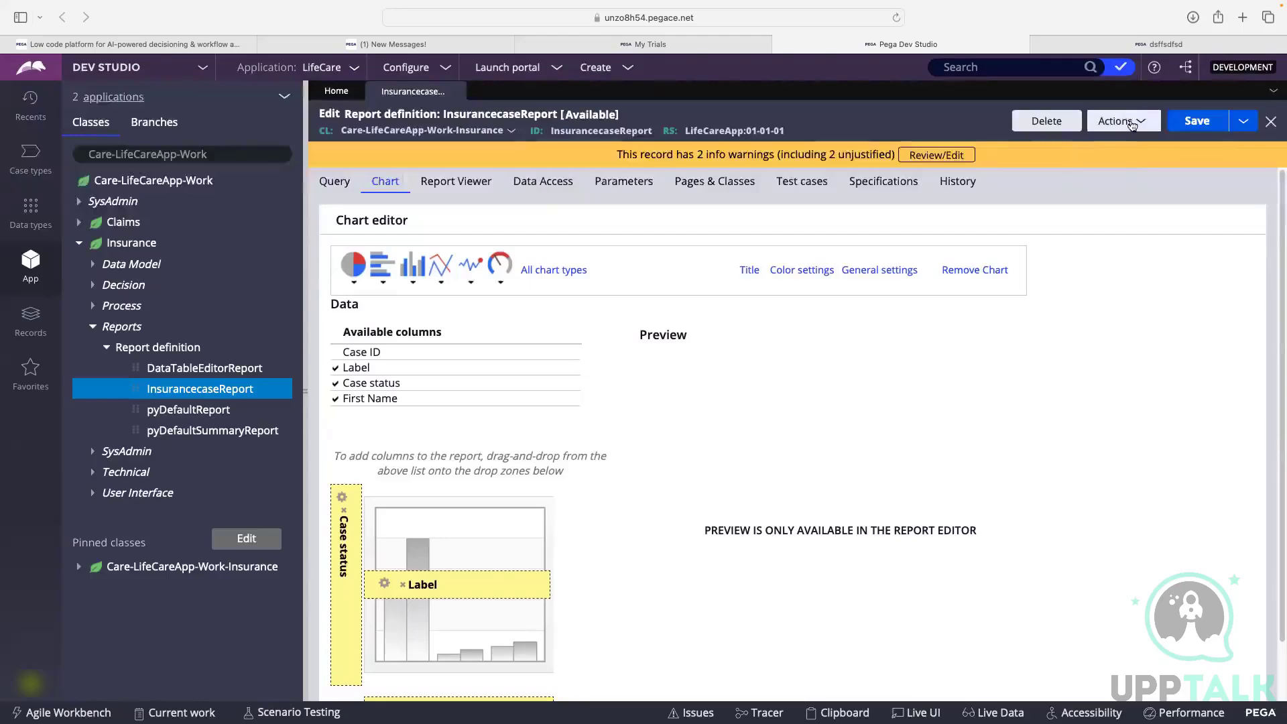
Step: Run the report and examine the Test Chart column chart, its bar values and the available chart actions
click(1117, 128)
click(1109, 140)
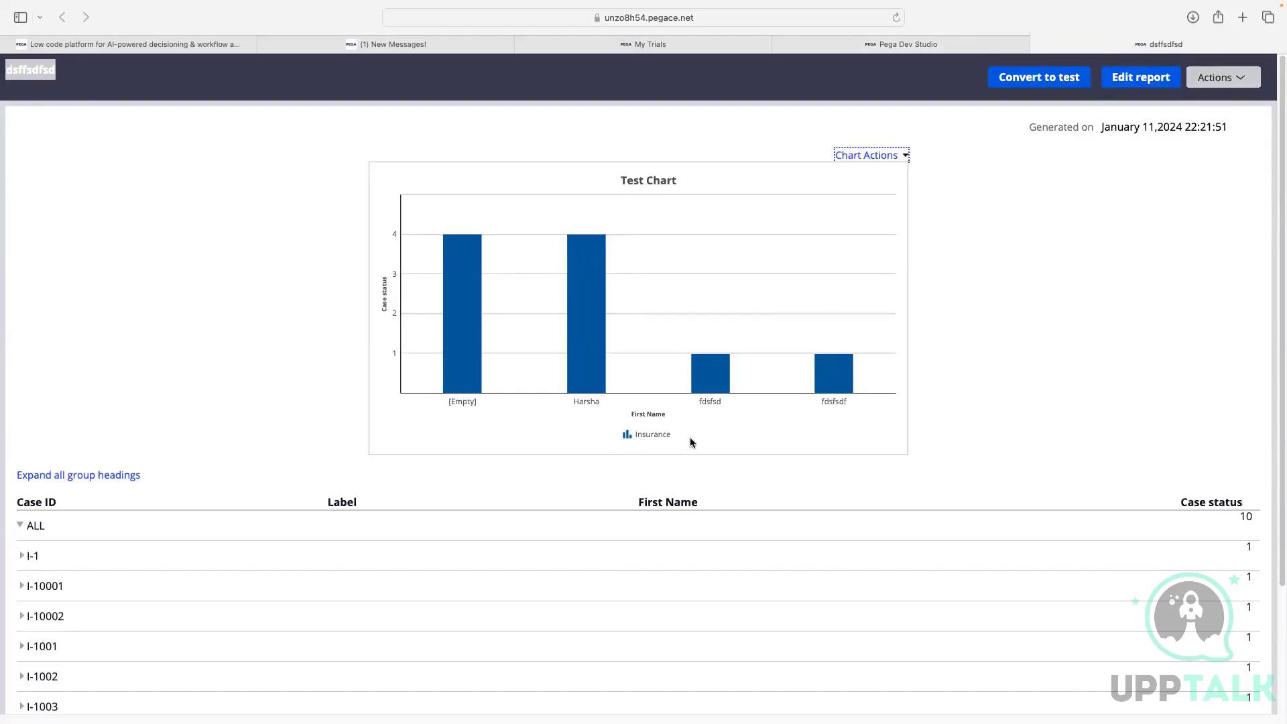
click(679, 410)
click(875, 47)
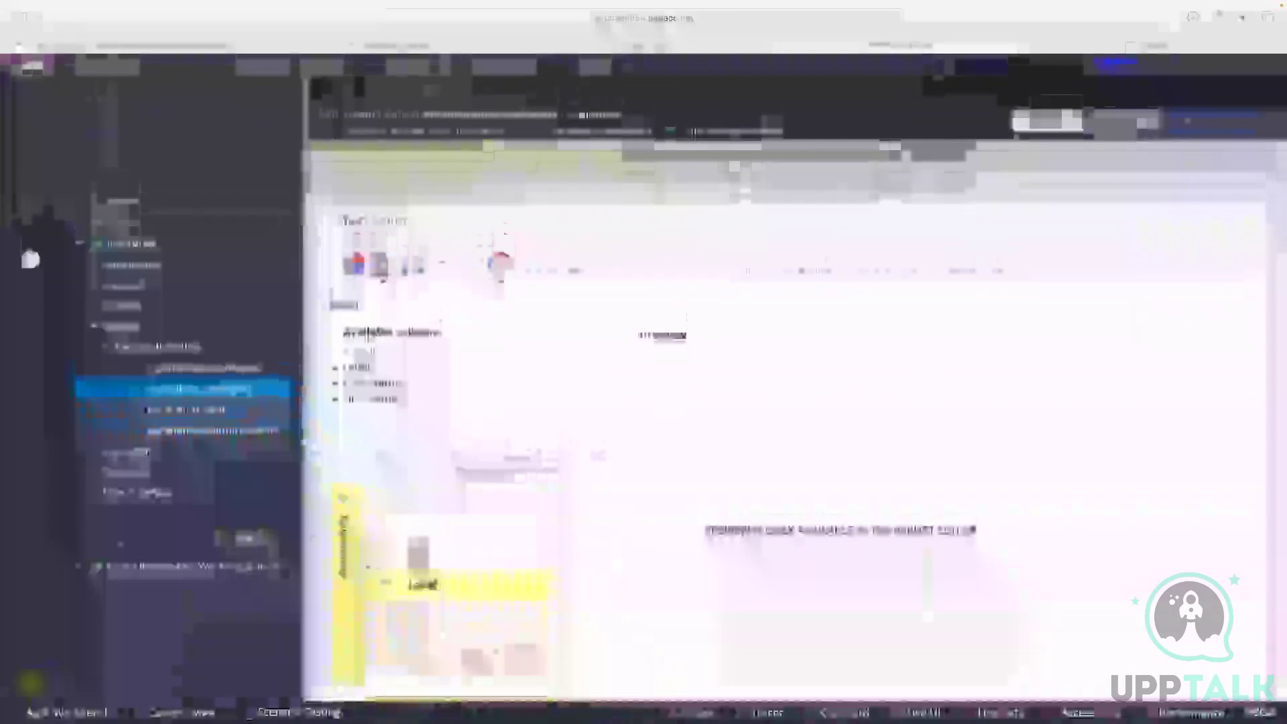
click(1083, 45)
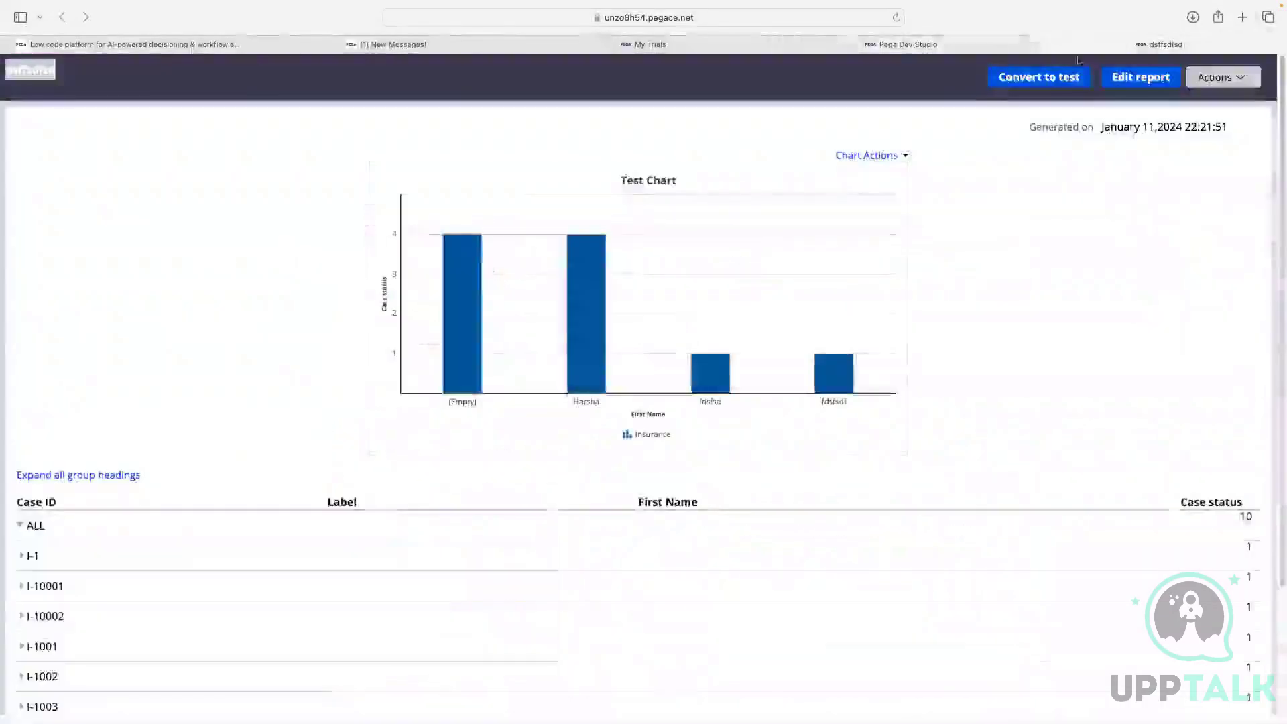
mouse_move(598, 279)
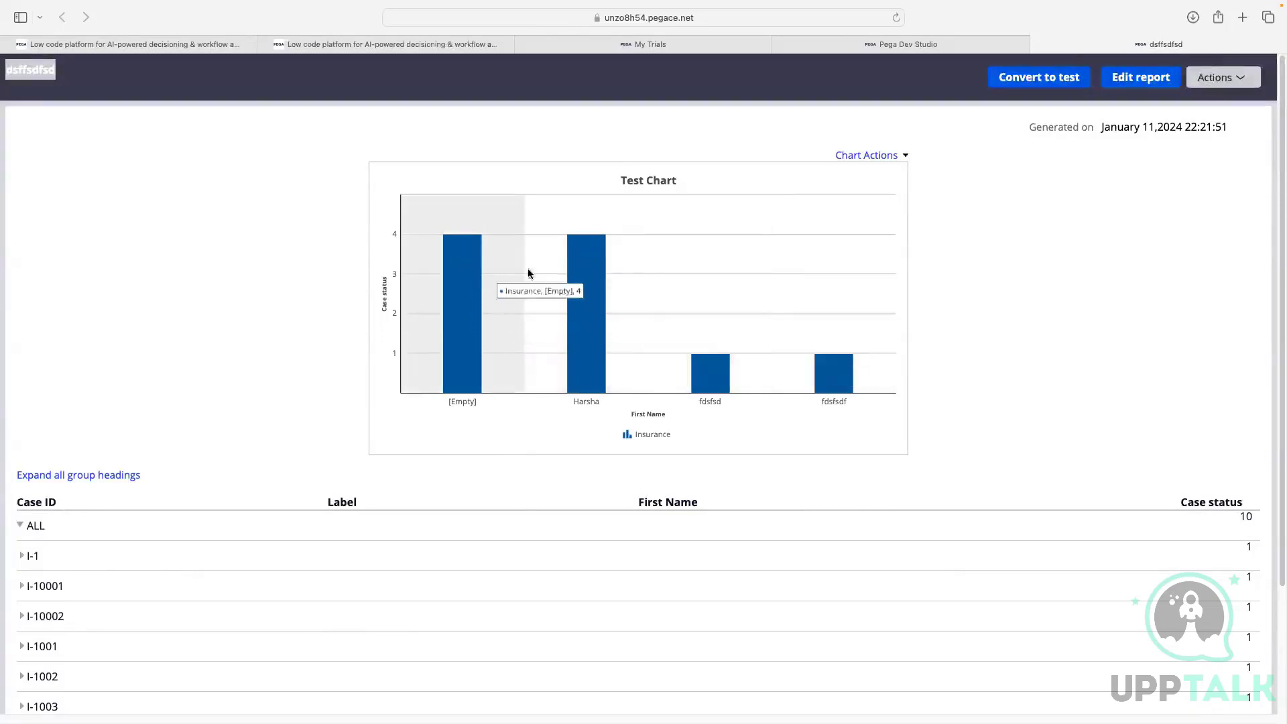
mouse_move(855, 220)
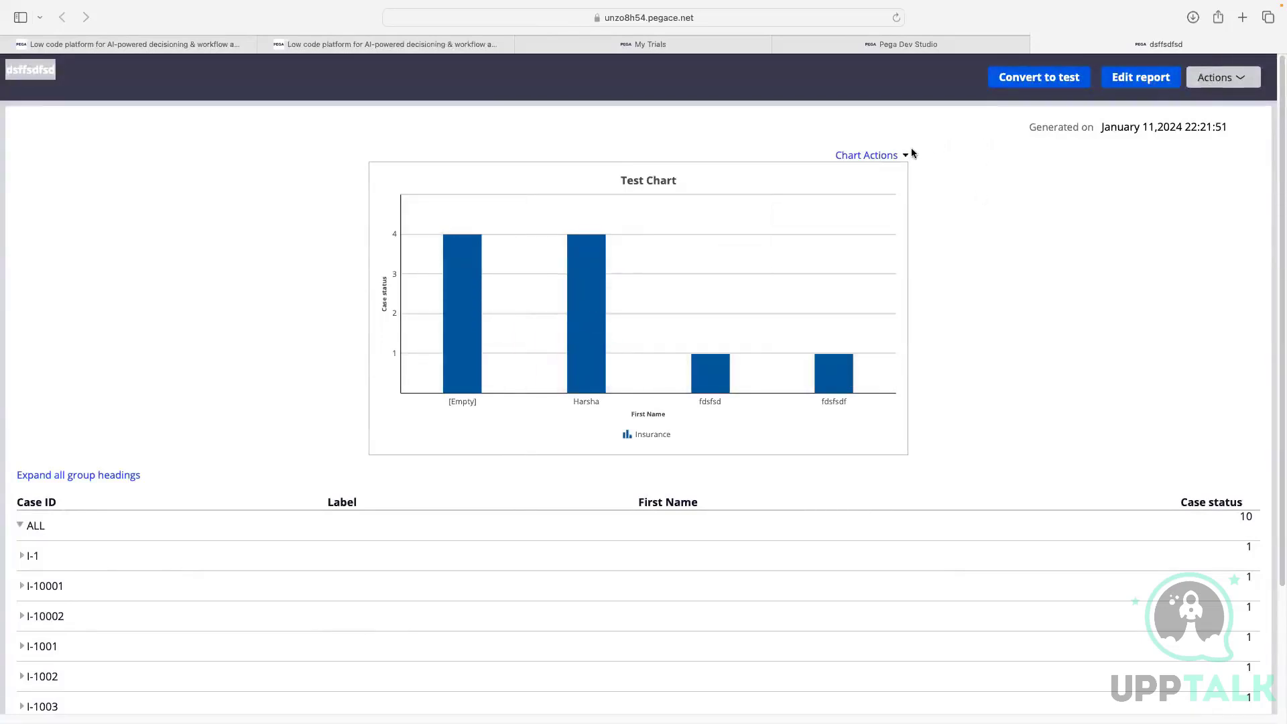
click(891, 157)
Step: Return to the report definition, change the chart type to a Normal pie chart and save
click(925, 46)
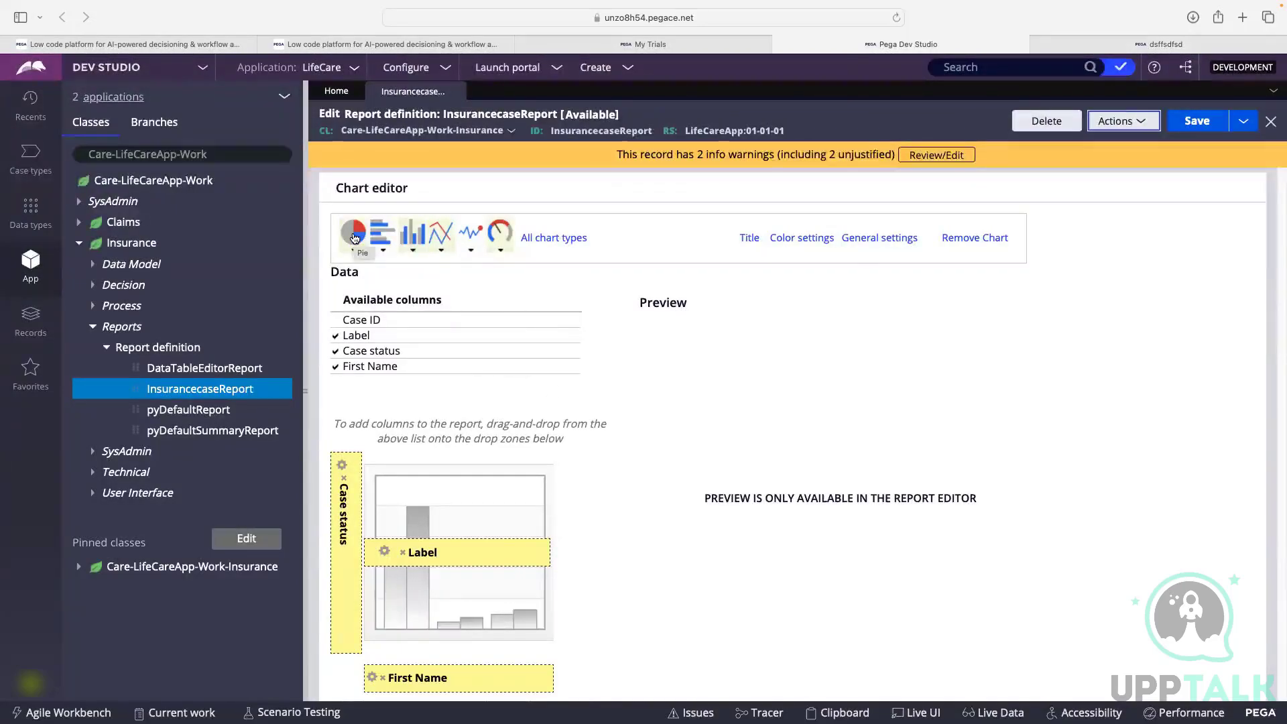
click(355, 238)
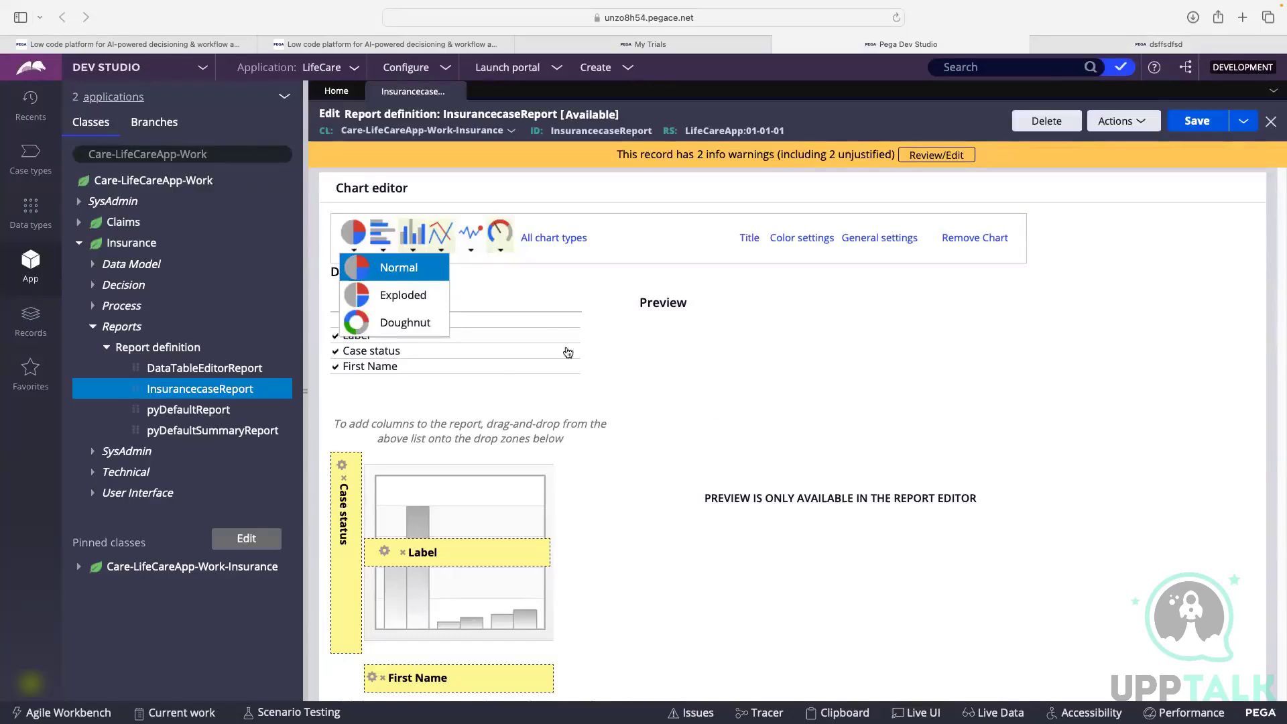
click(384, 266)
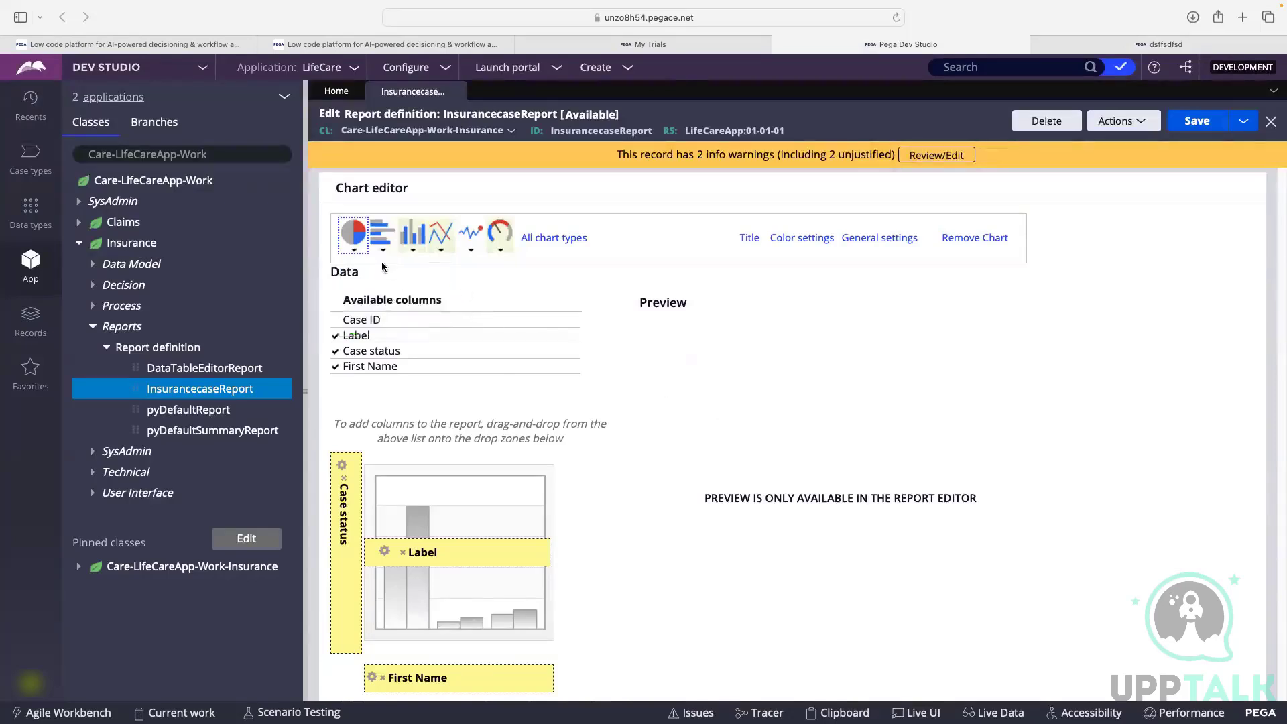
scroll(665, 344, down, 1)
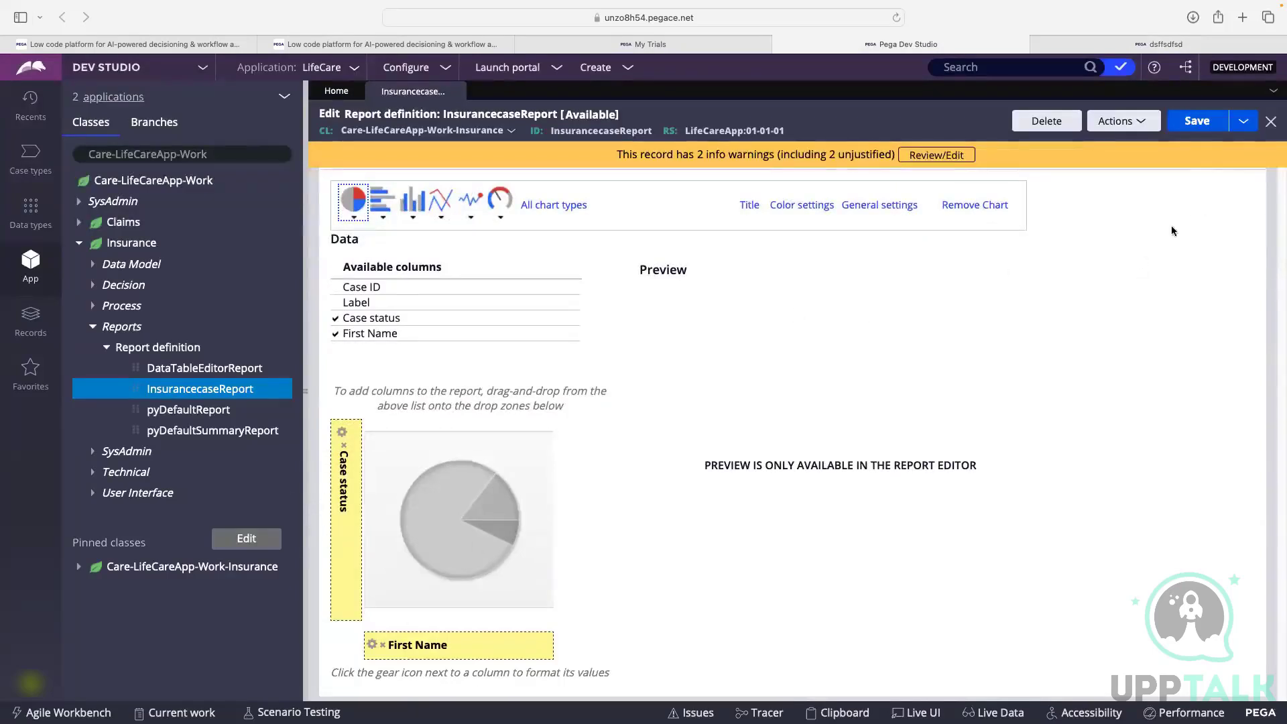
click(1217, 127)
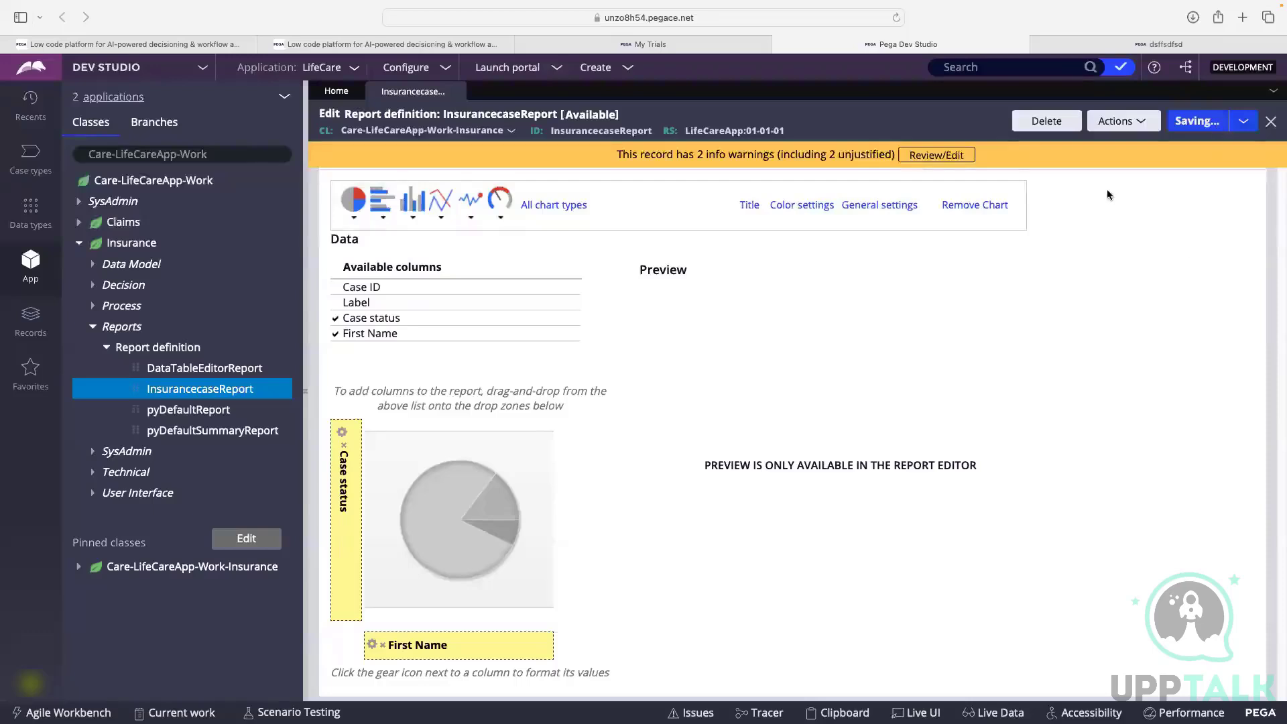
Step: Run the report and examine the Test Chart pie chart and the percentage of its largest slice
click(1130, 119)
click(1083, 139)
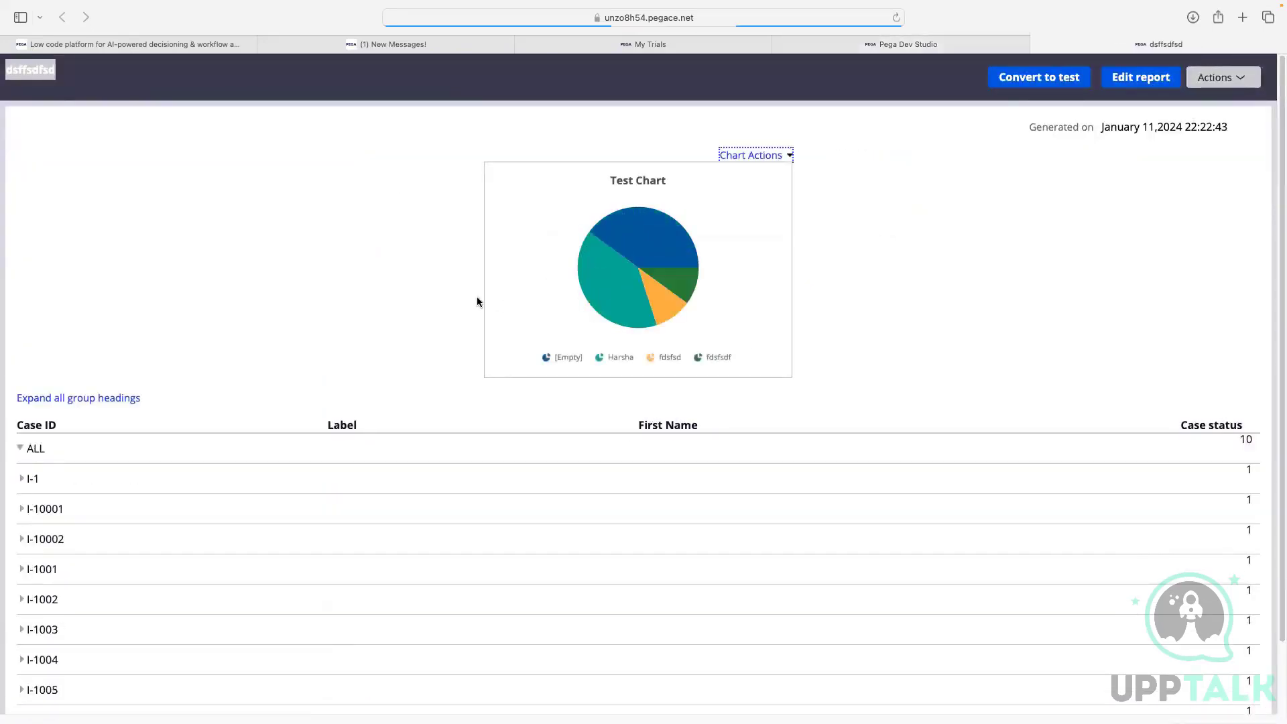
mouse_move(644, 252)
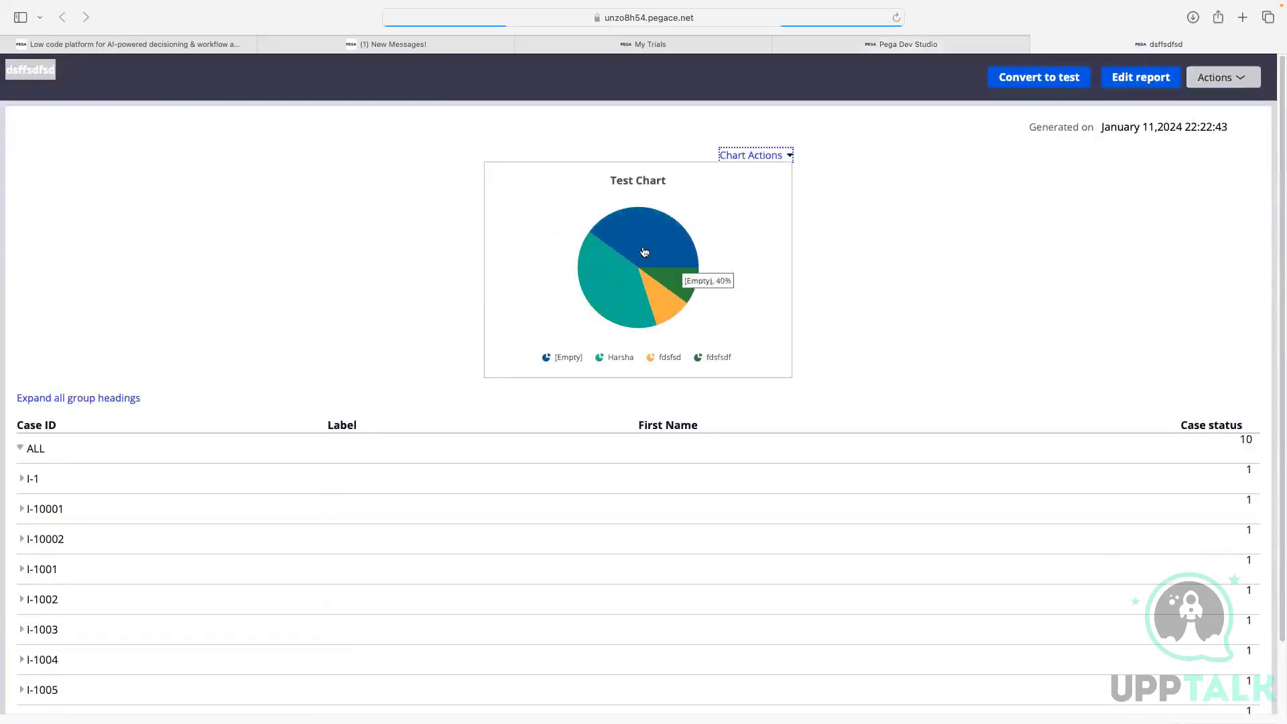
Step: Return to the report definition, enable initial display in 3D in the chart's format options and save
click(890, 45)
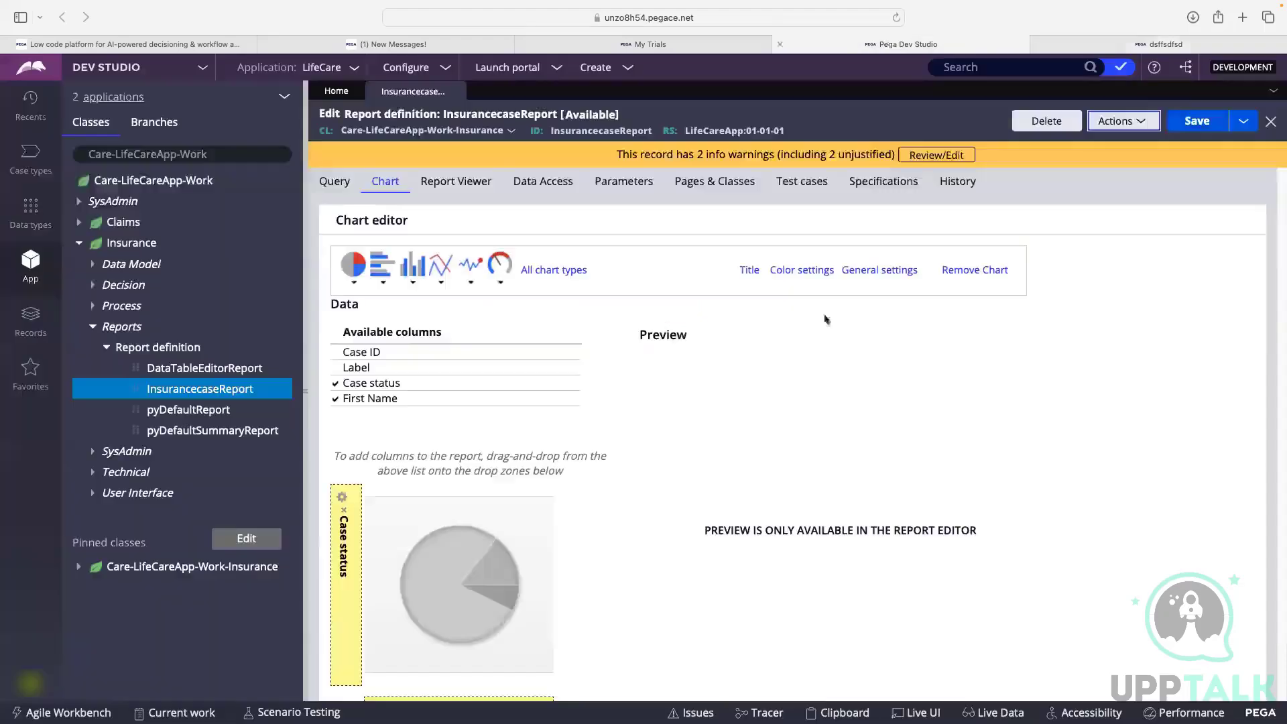
click(897, 271)
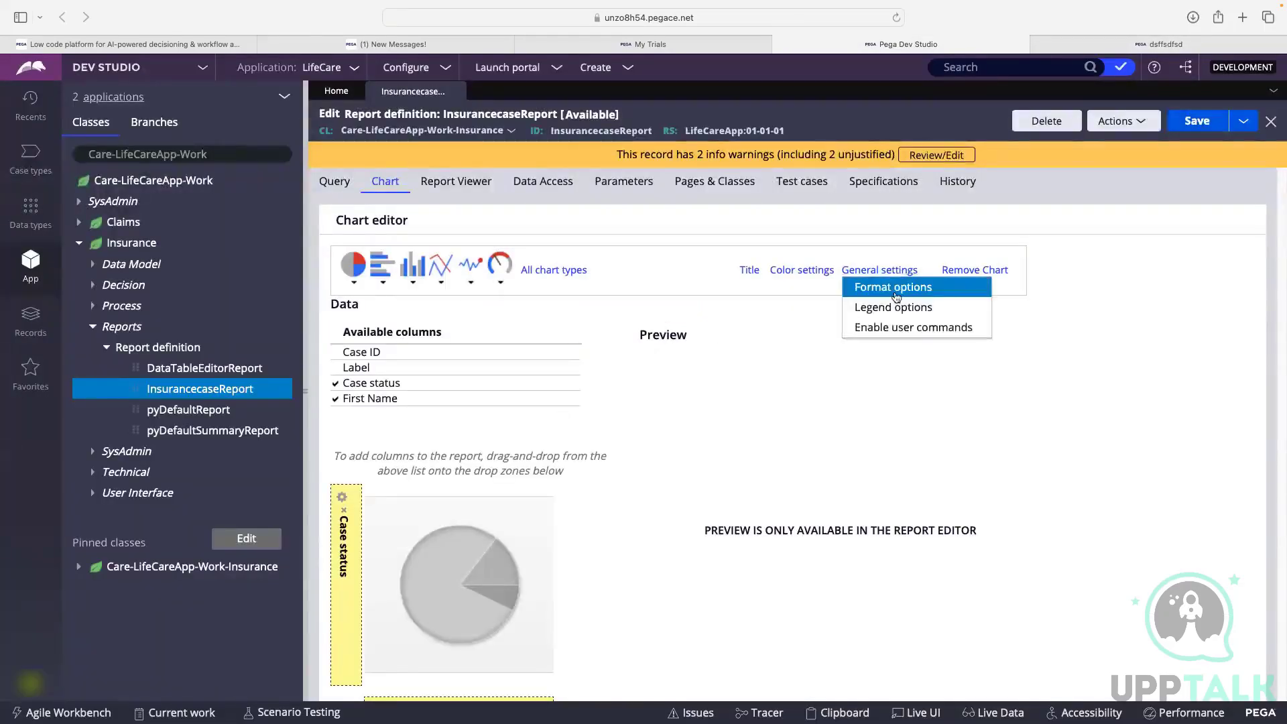
click(895, 295)
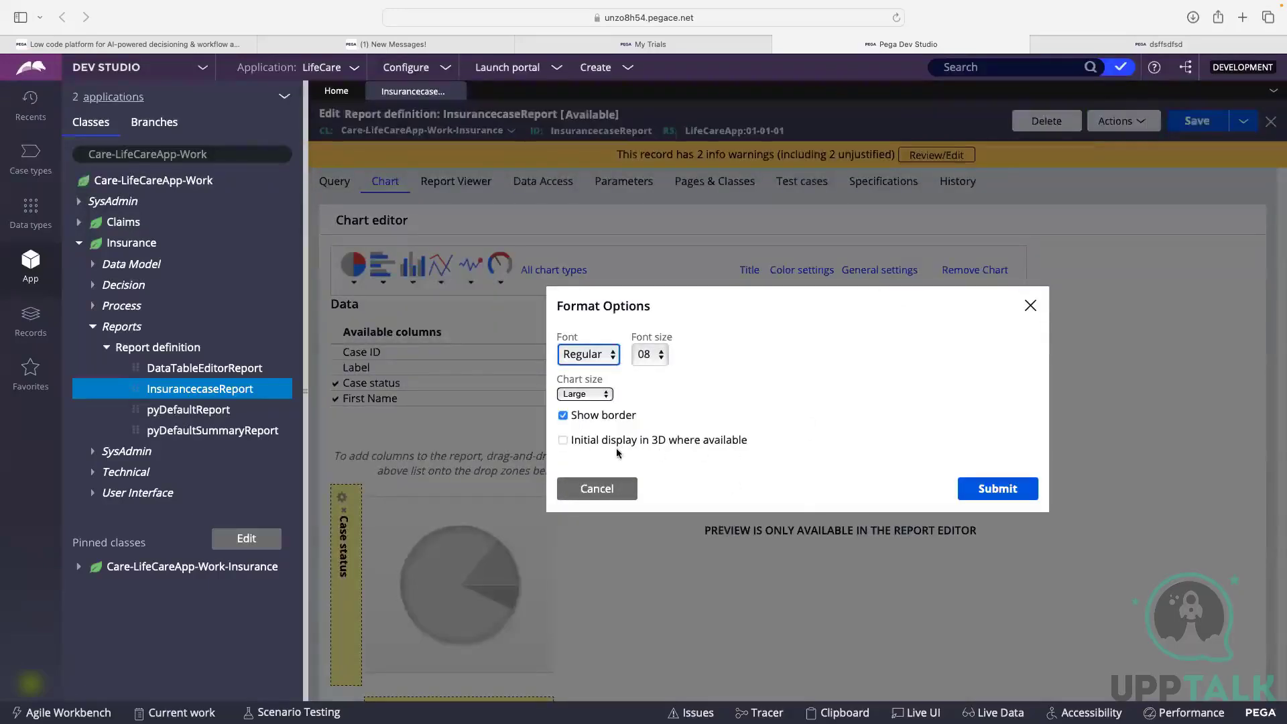
click(563, 440)
click(1009, 492)
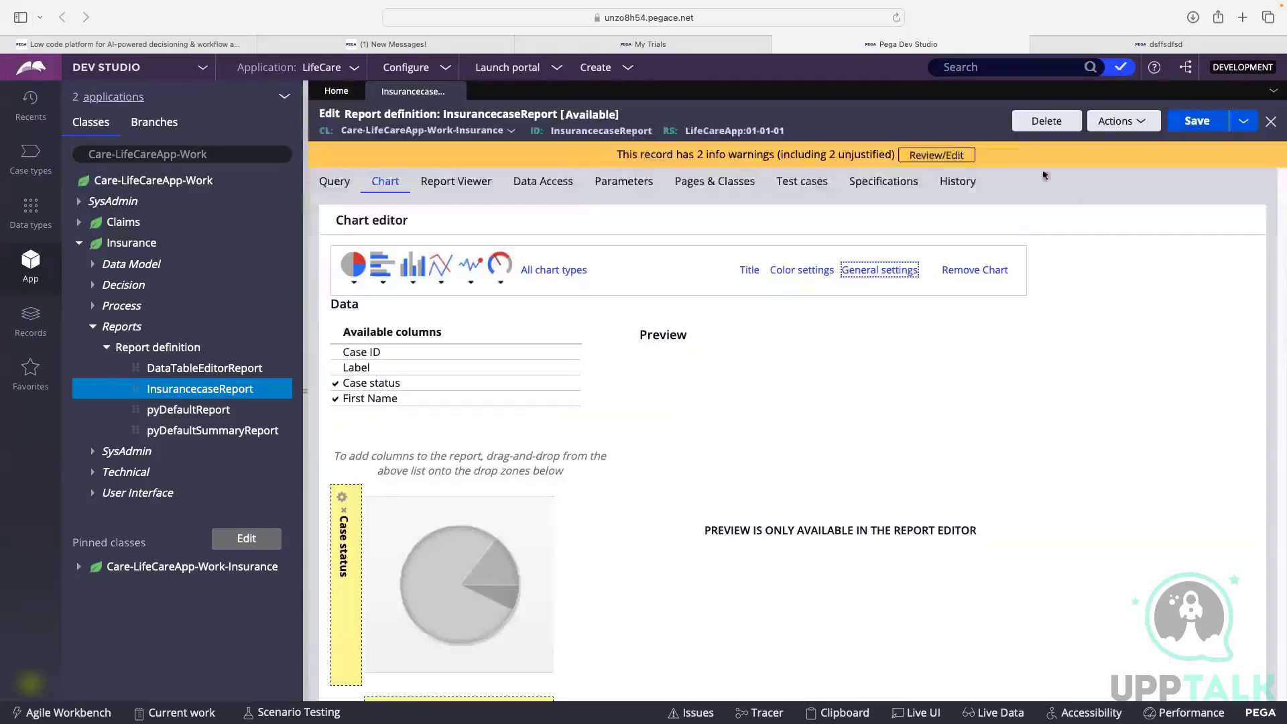
click(1210, 119)
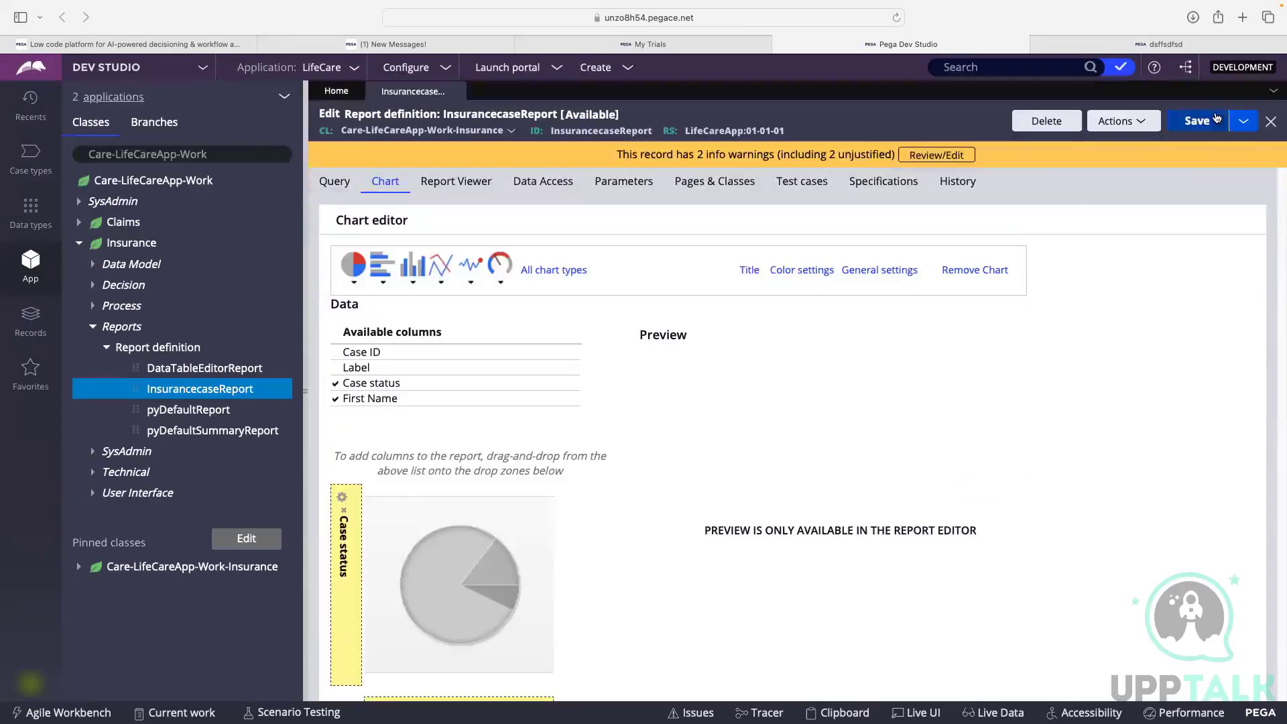
Step: Run the report, examine the 3D pie chart and its available chart actions, and close the report output
click(1131, 122)
click(1092, 142)
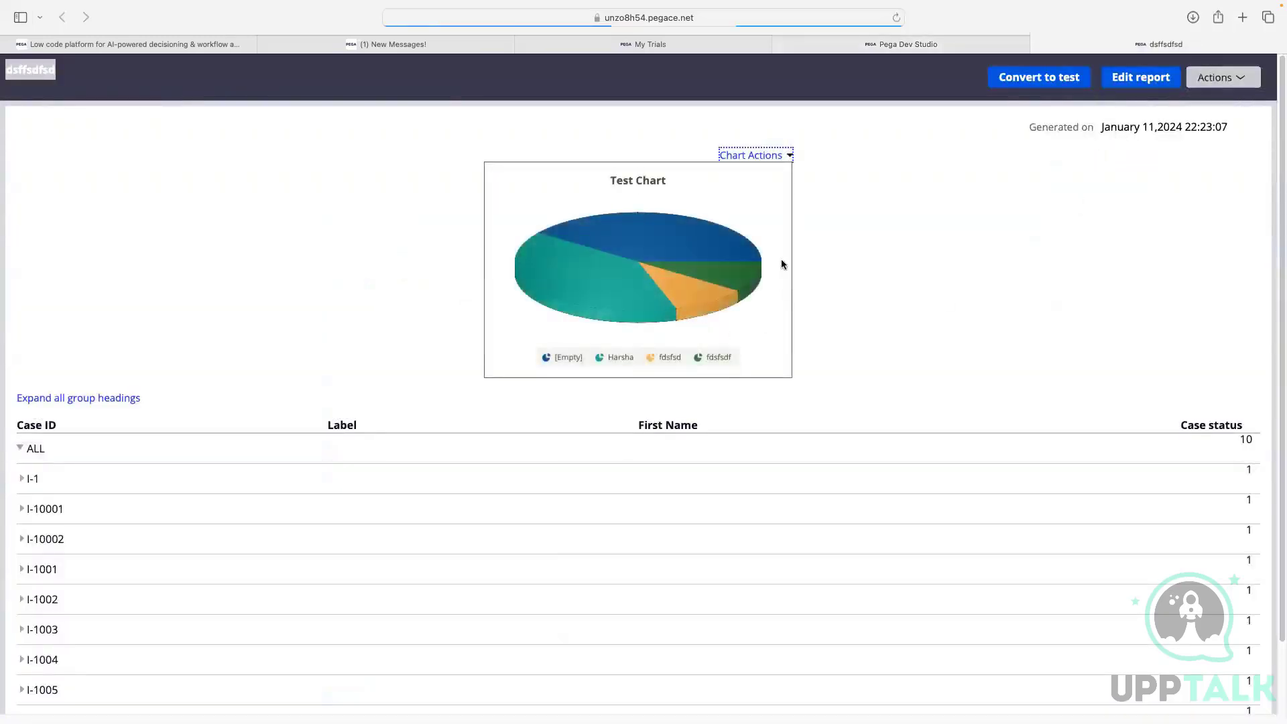
click(741, 155)
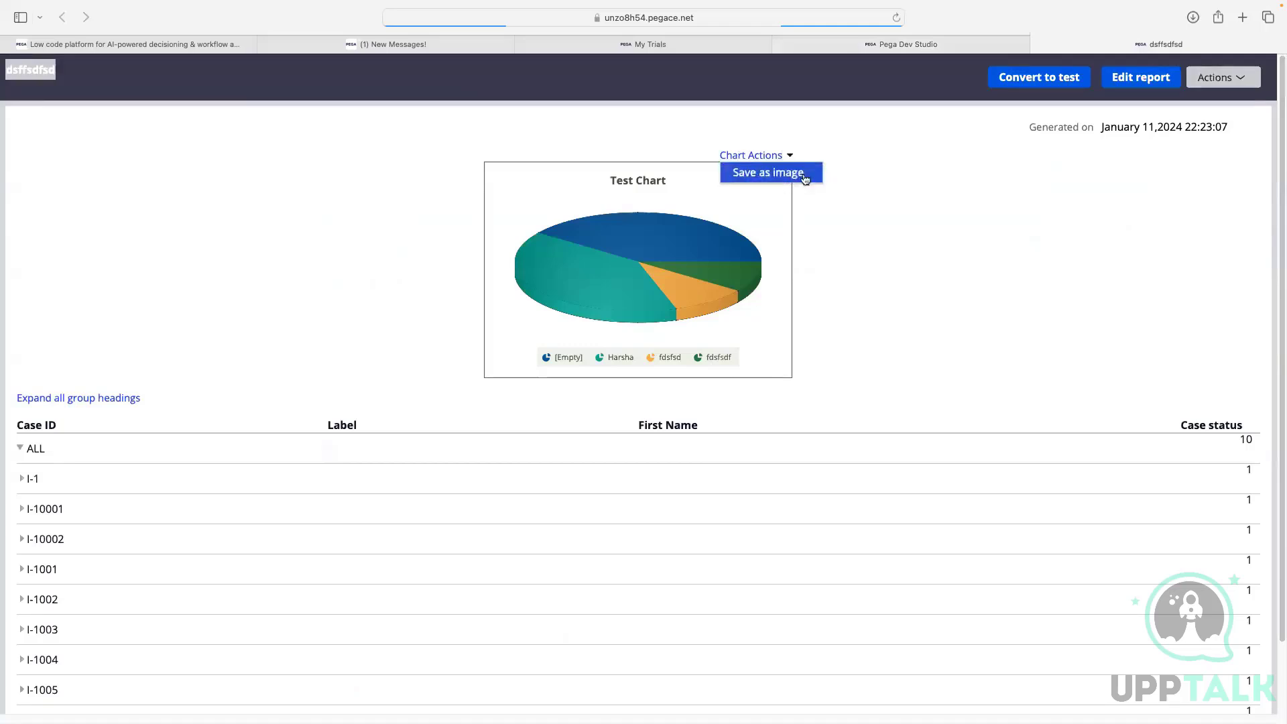
click(922, 211)
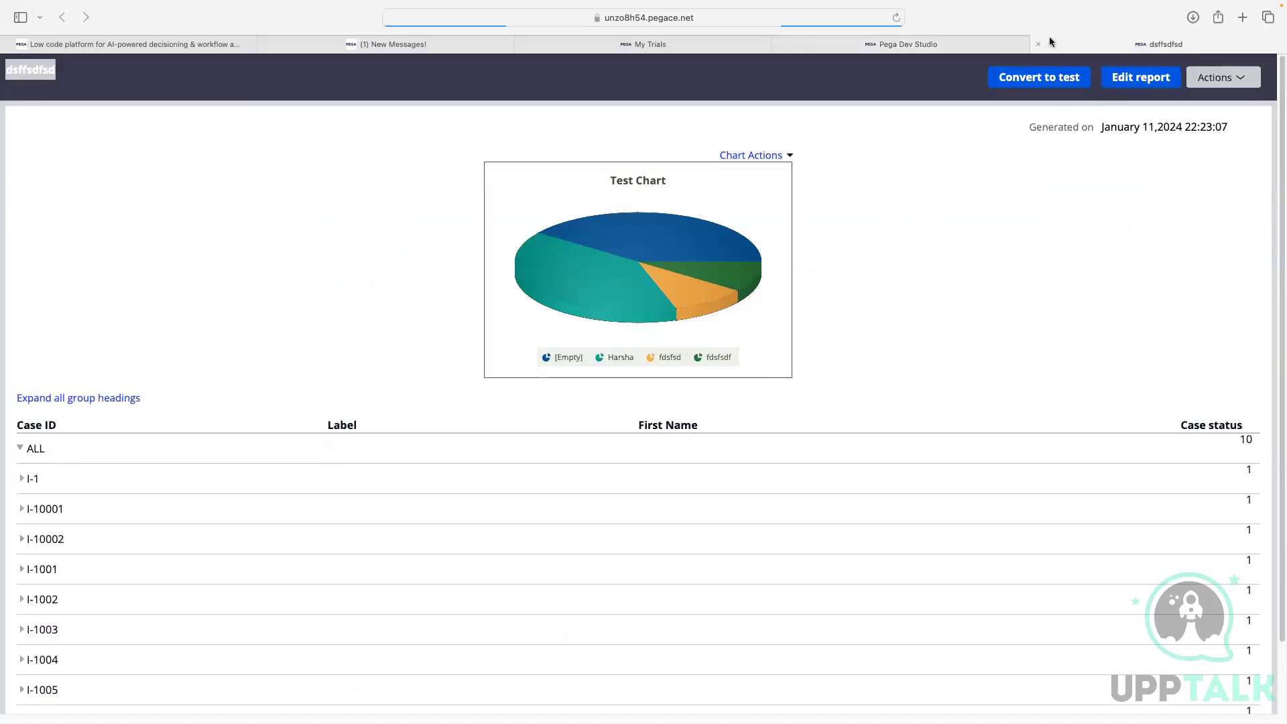
click(1038, 43)
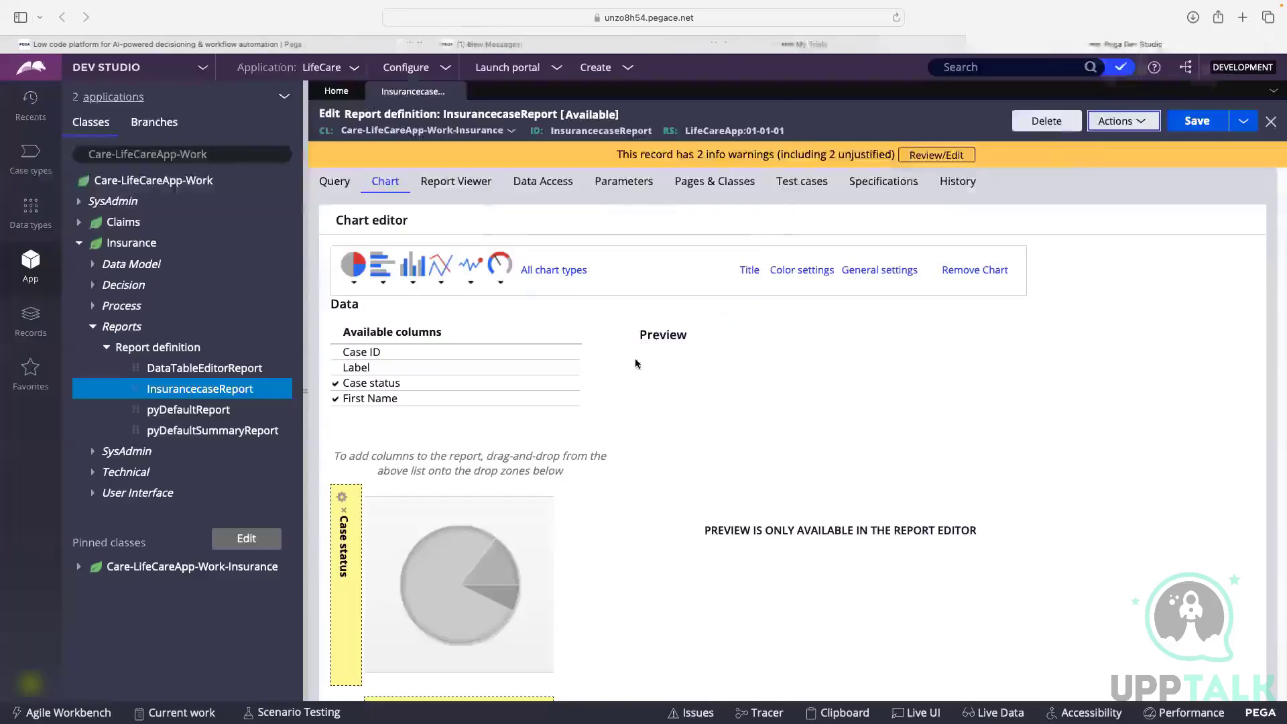
Step: Remove the pie chart from the InsurancecaseReport definition
scroll(548, 339, down, 2)
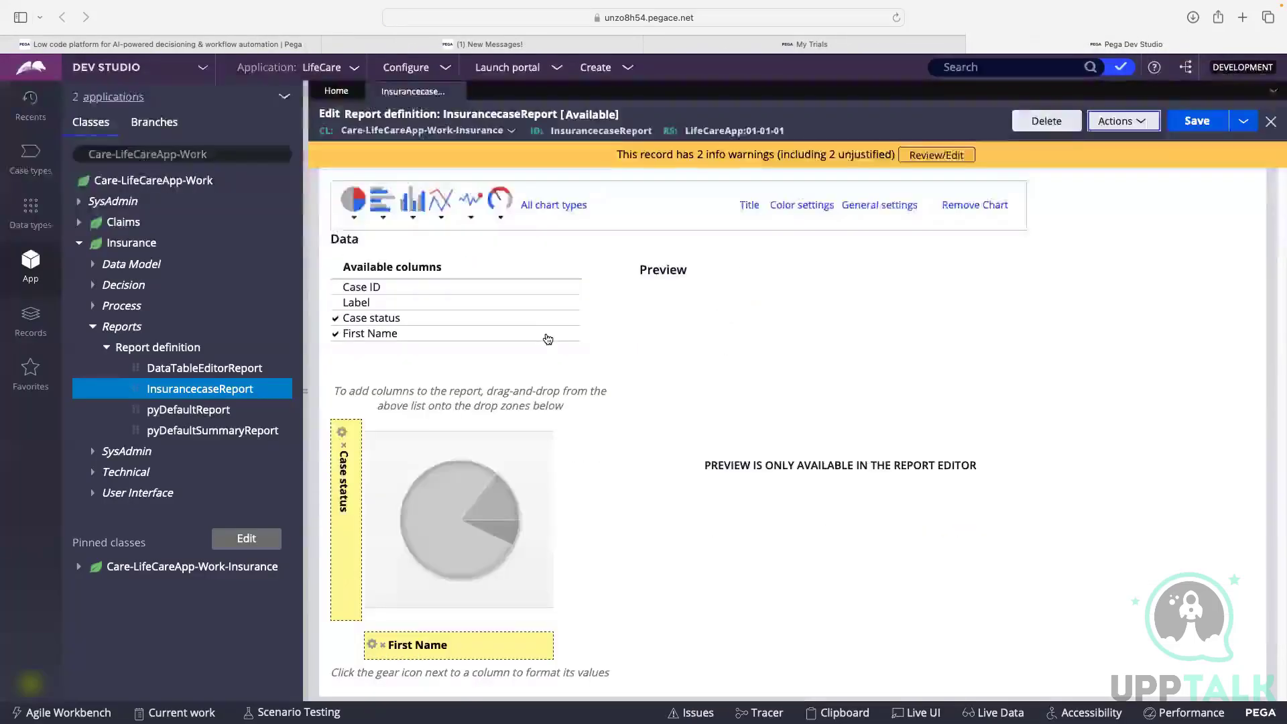
scroll(548, 340, up, 2)
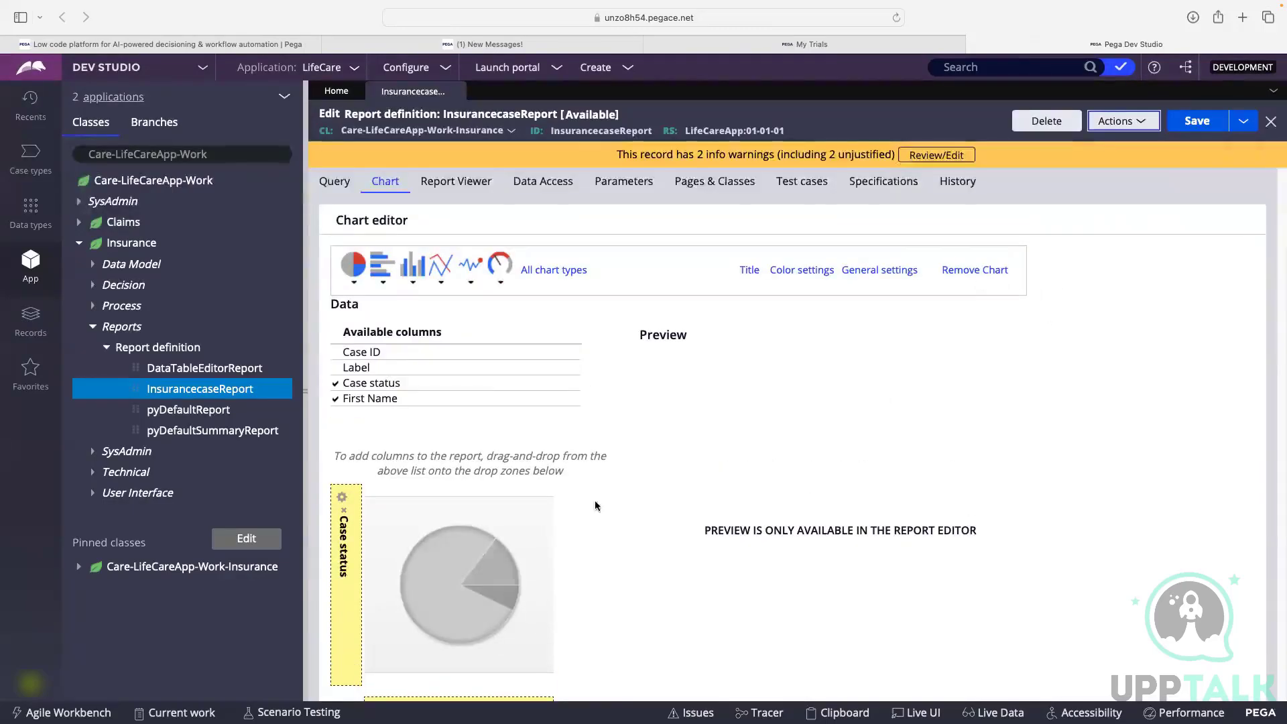
scroll(513, 403, down, 2)
scroll(1014, 232, up, 2)
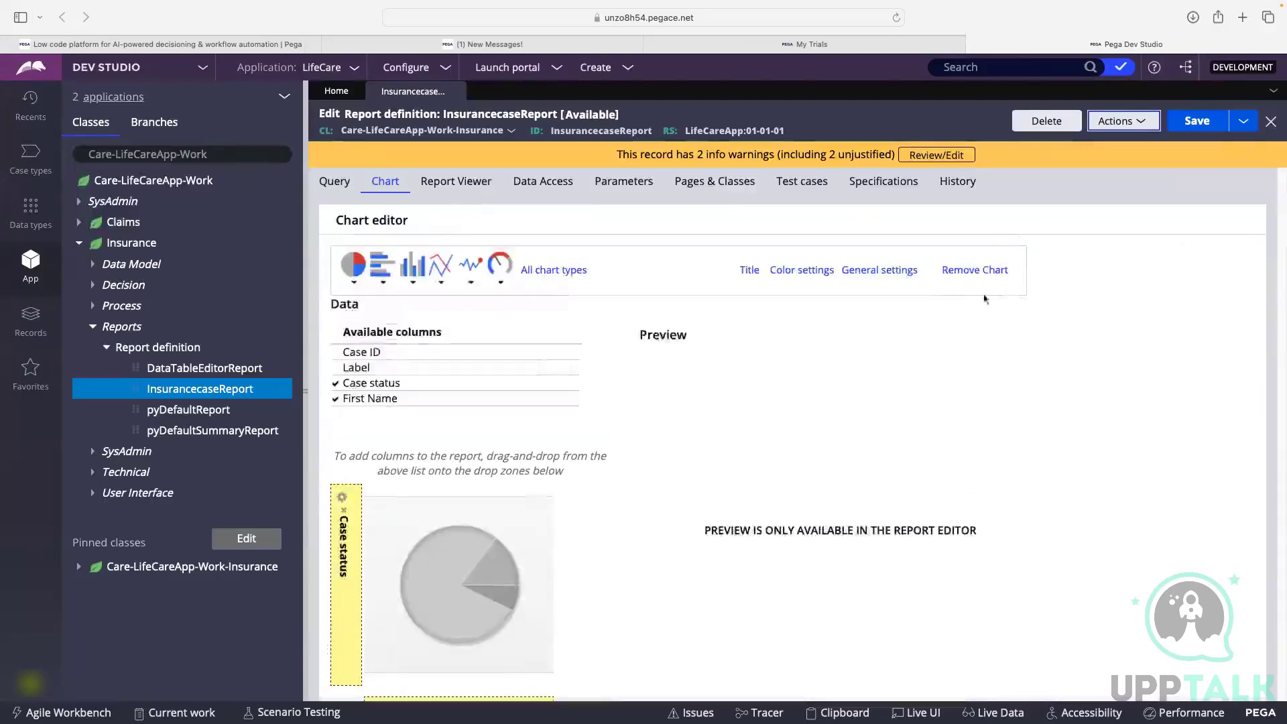
click(970, 271)
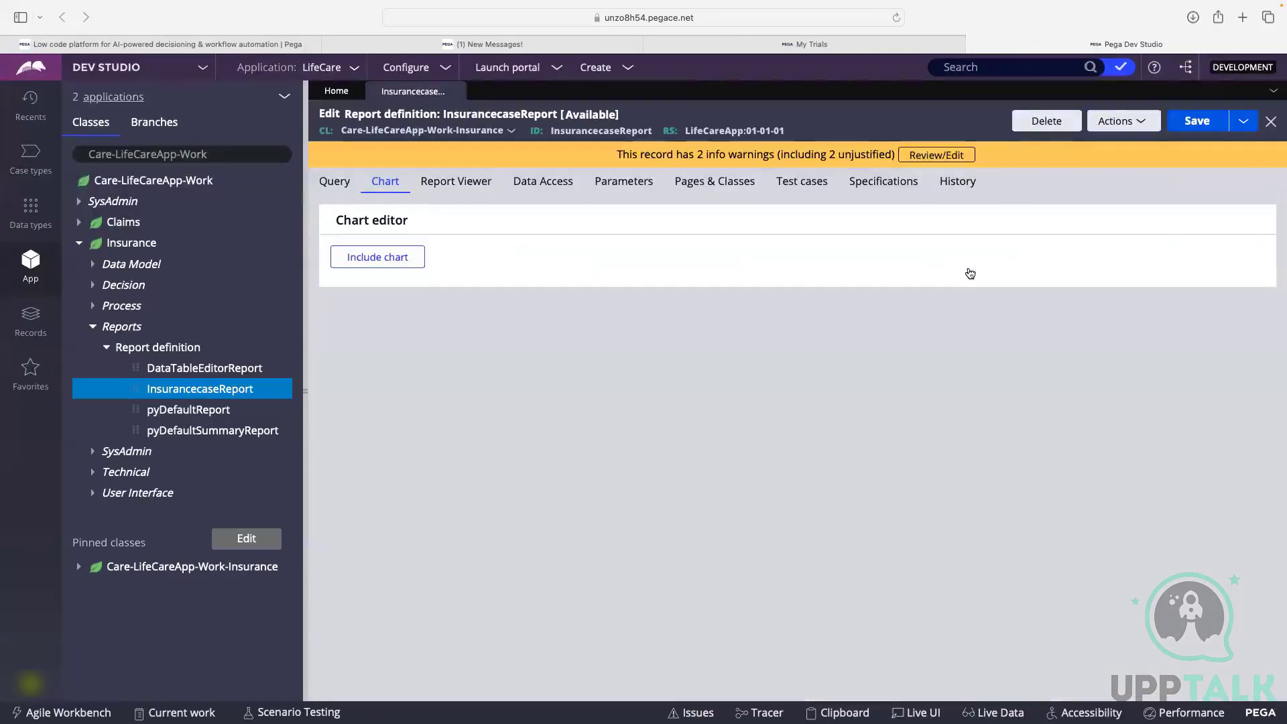
Step: Set the Case status column's summarize option to <blank> in the report query and save the report definition
click(334, 181)
click(652, 352)
click(743, 352)
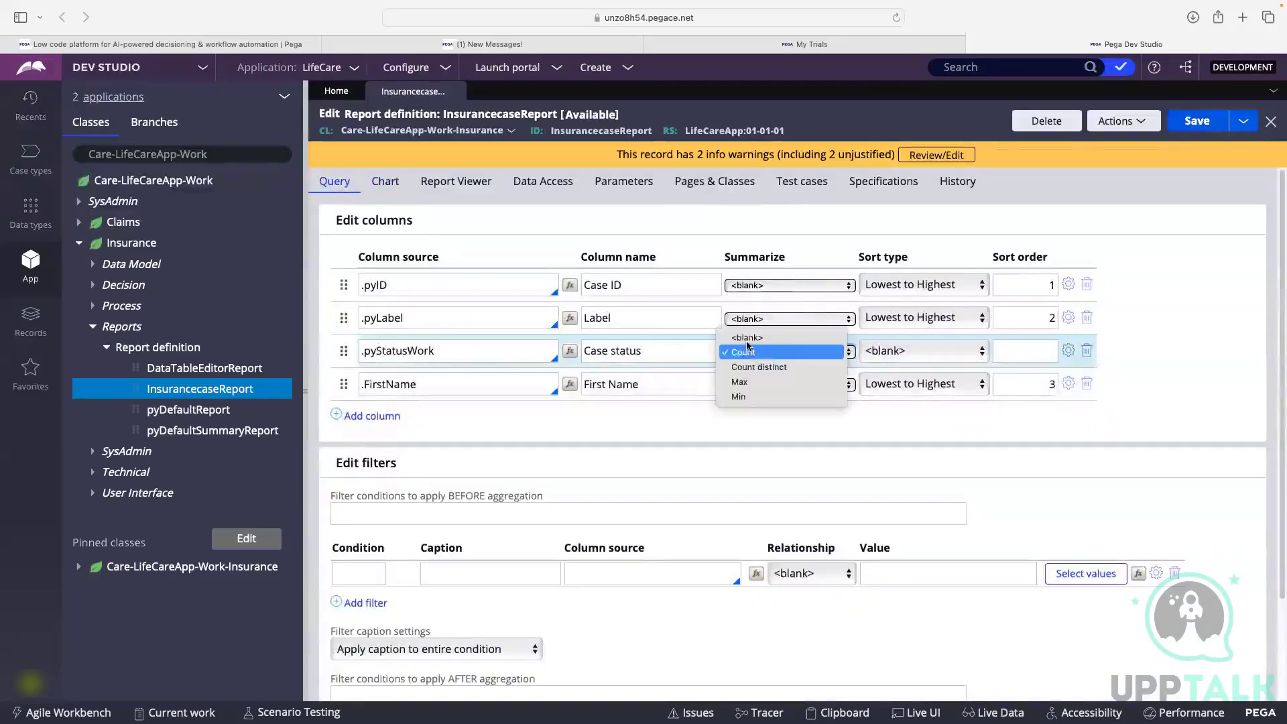
click(743, 360)
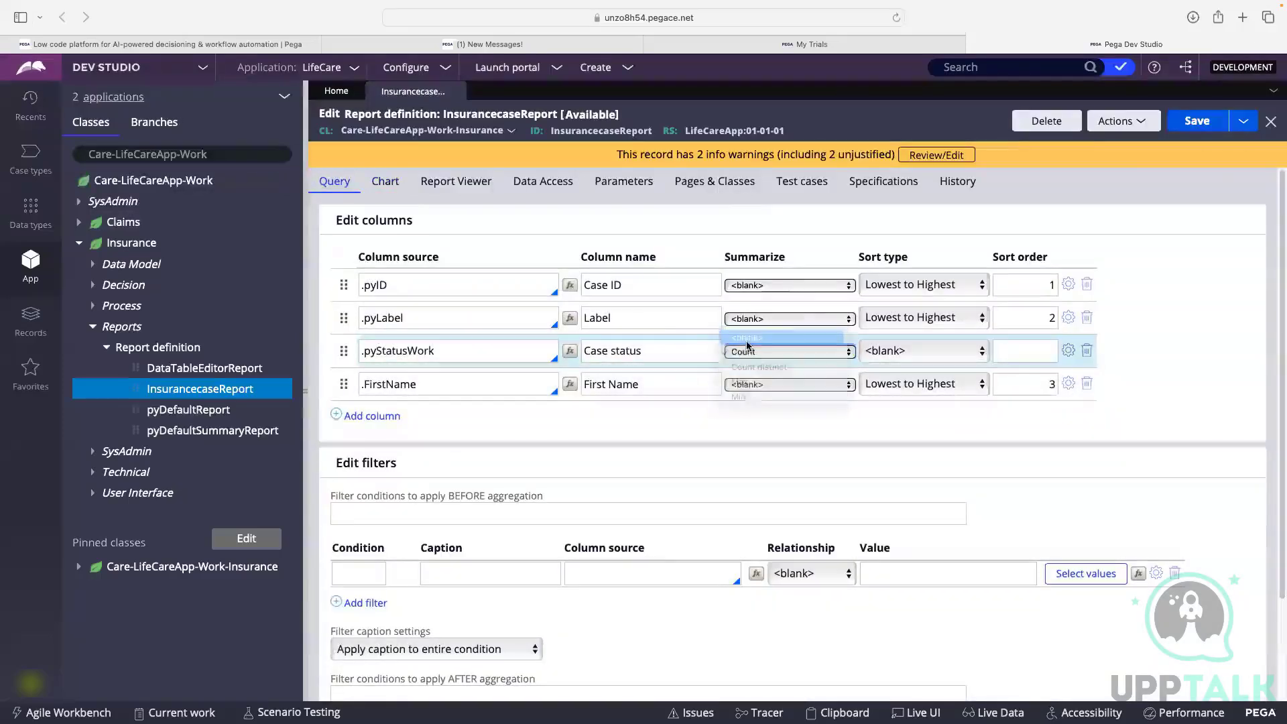
click(1195, 124)
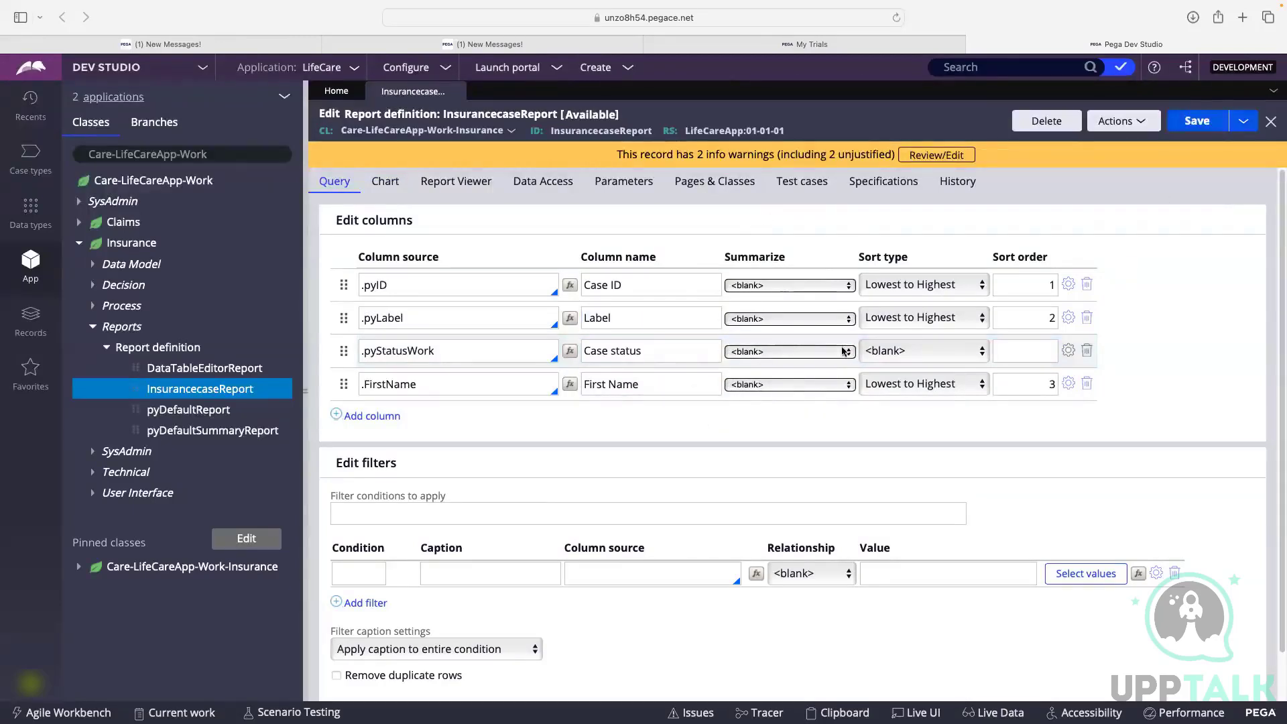
Step: Read the chart editor's requirement for defining a chart on the report
click(385, 181)
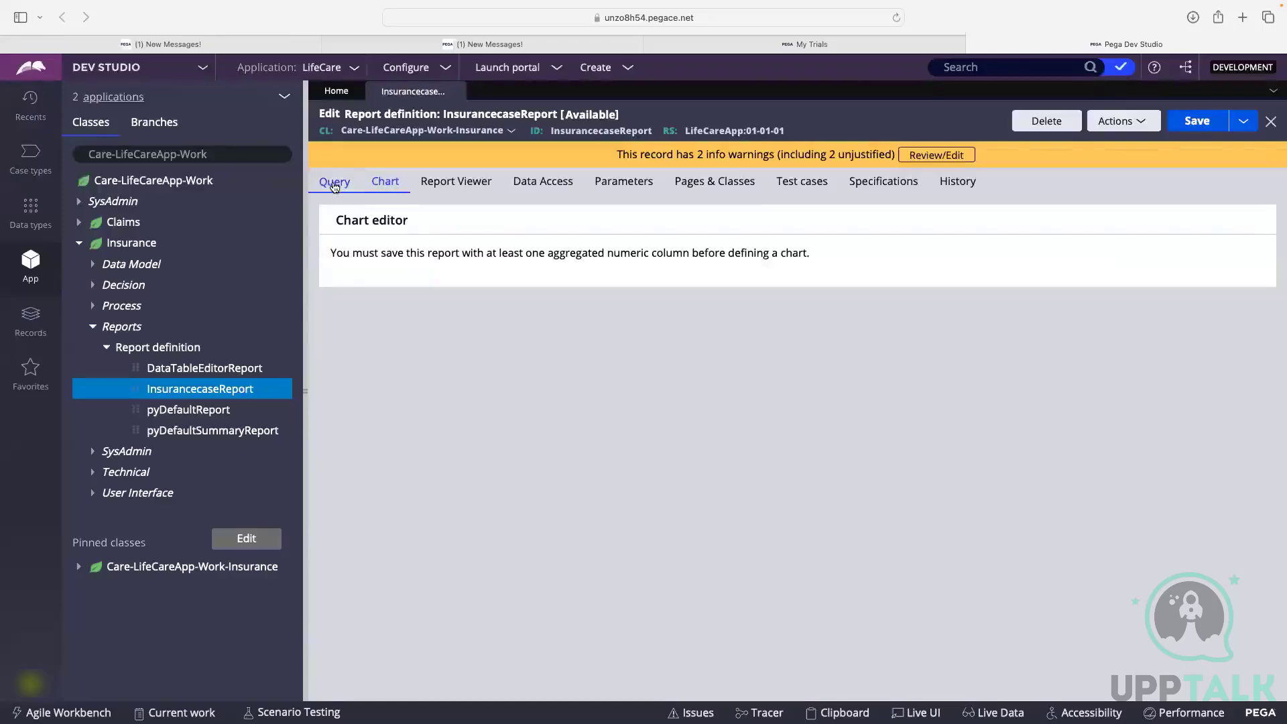
drag(332, 253, 834, 251)
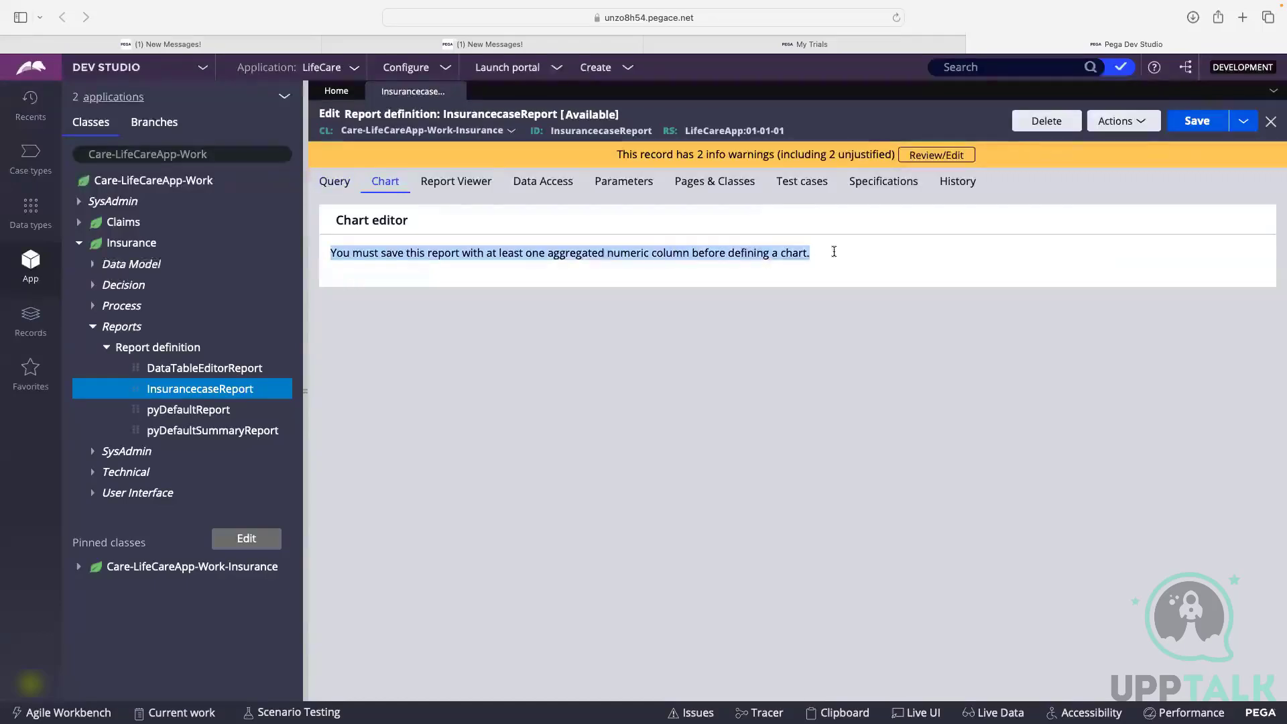
click(587, 308)
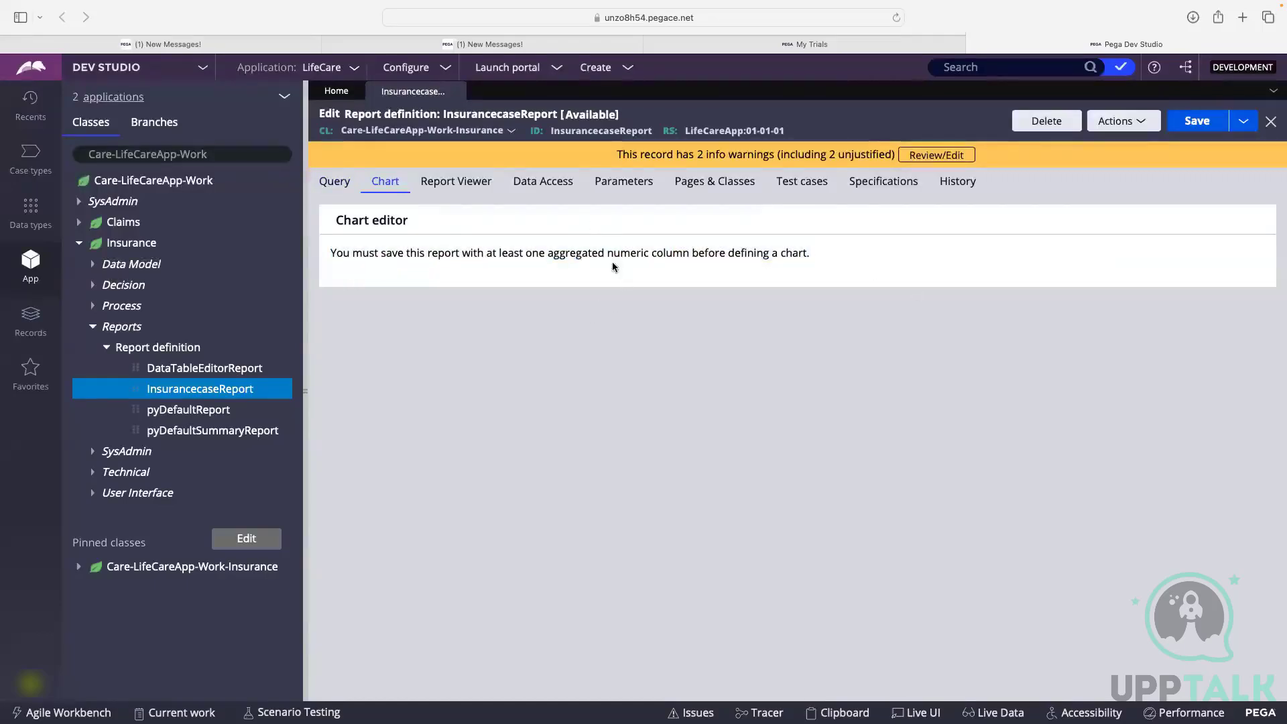
Step: Review the report viewer settings and the data access settings, including the class joins section
click(450, 182)
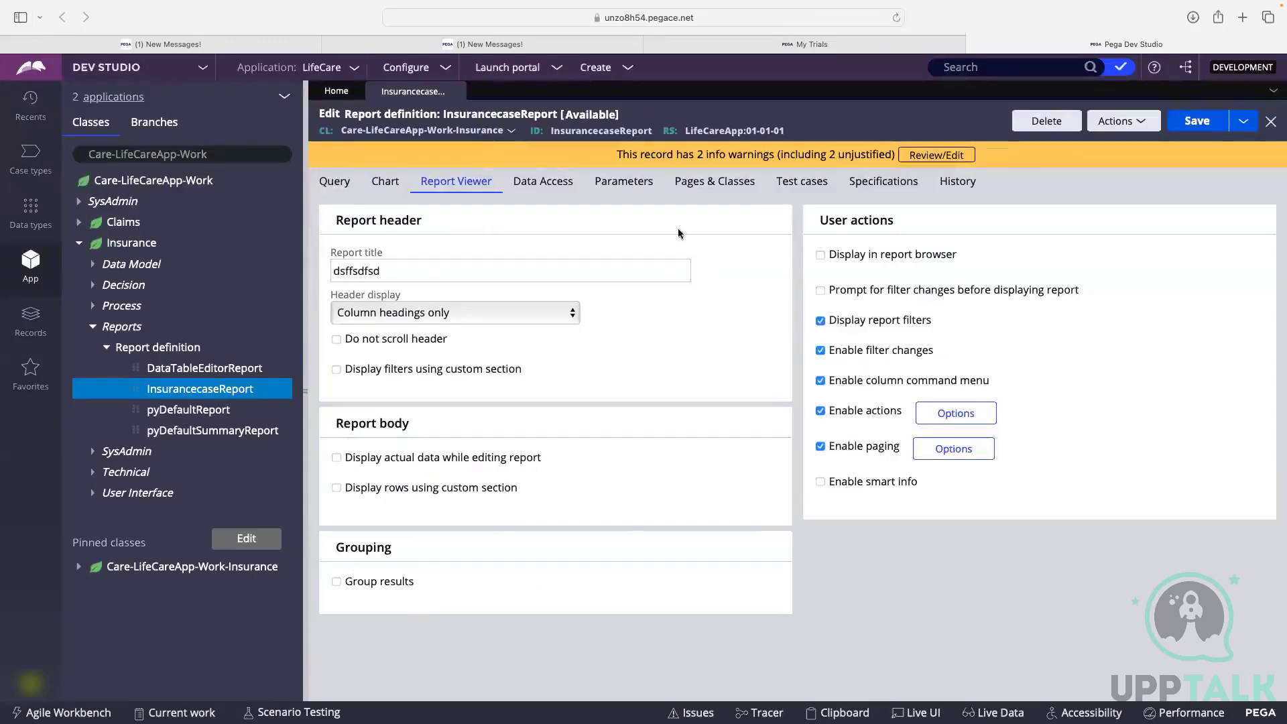
click(548, 179)
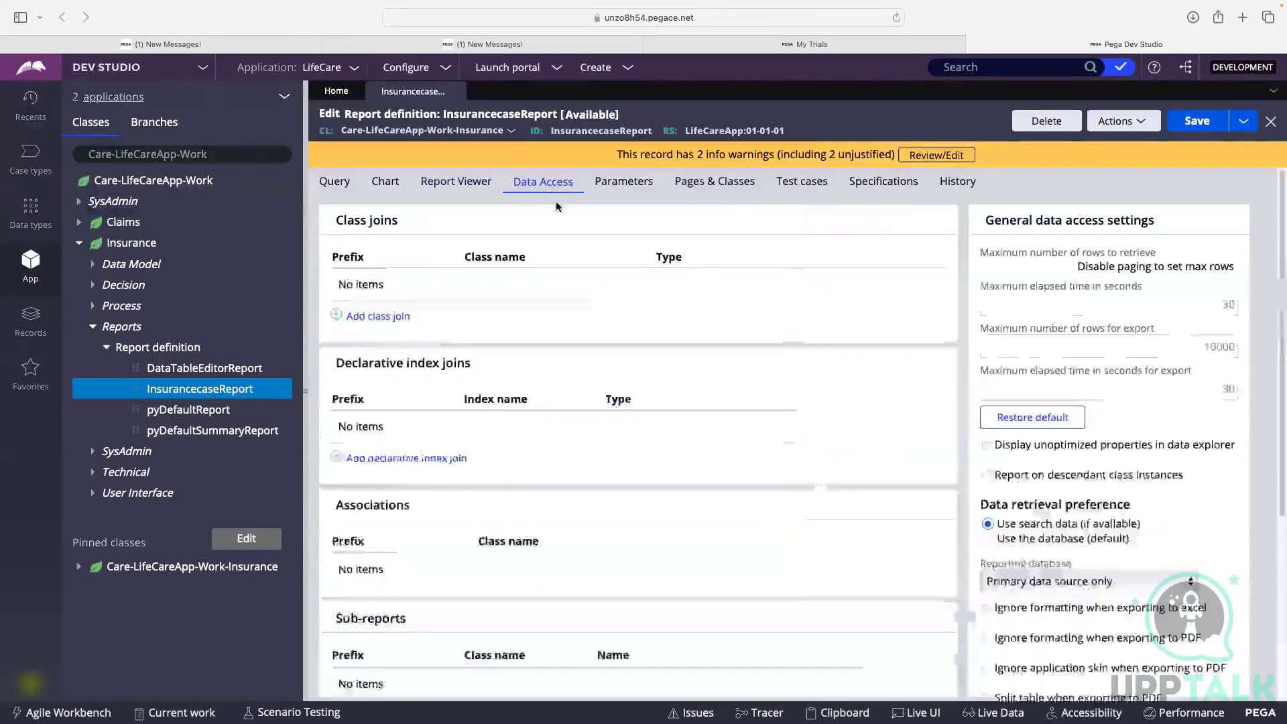
scroll(556, 201, down, 4)
scroll(703, 213, up, 4)
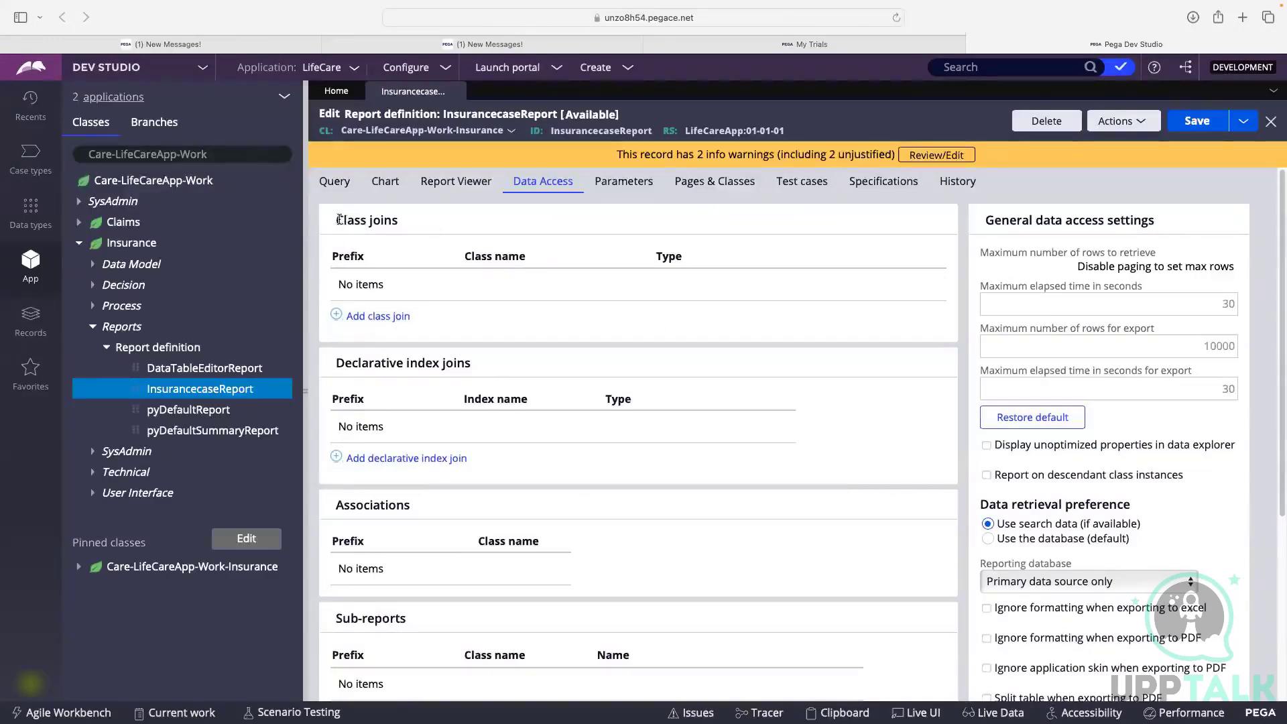
drag(340, 220, 396, 219)
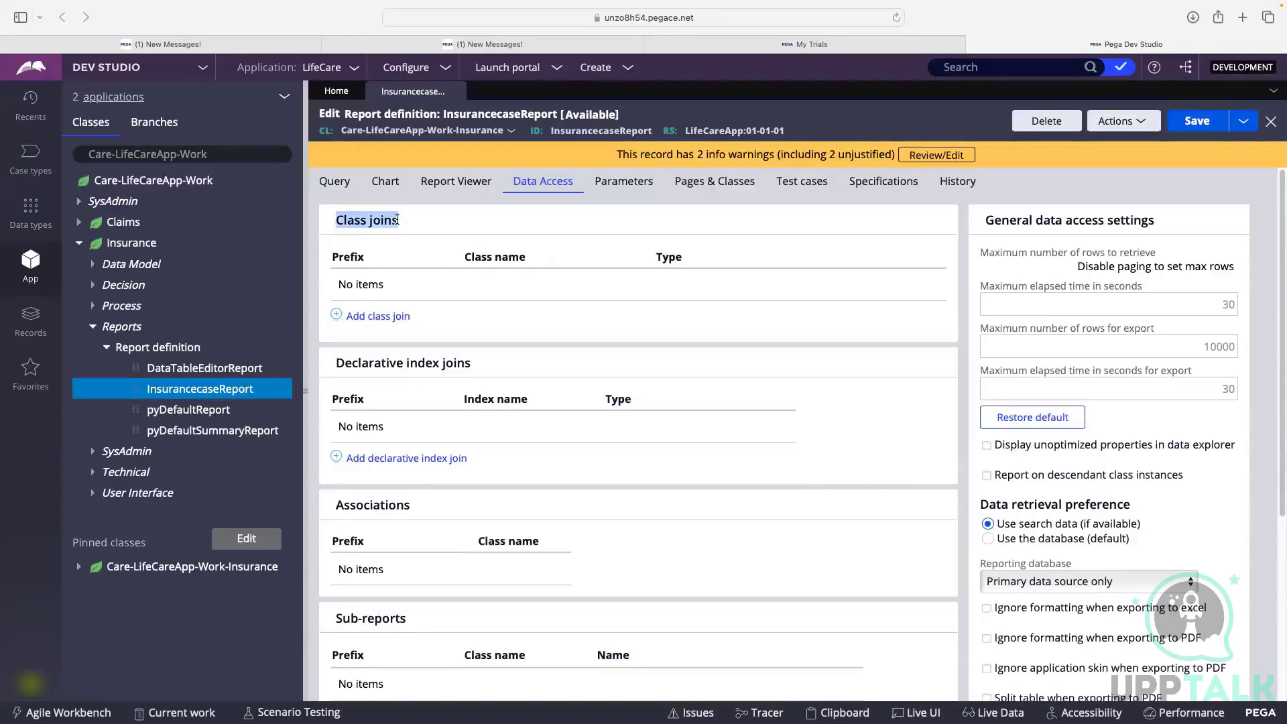
Step: Add a class join with prefix AP and class name arc-WidgNextApp-SR
click(373, 317)
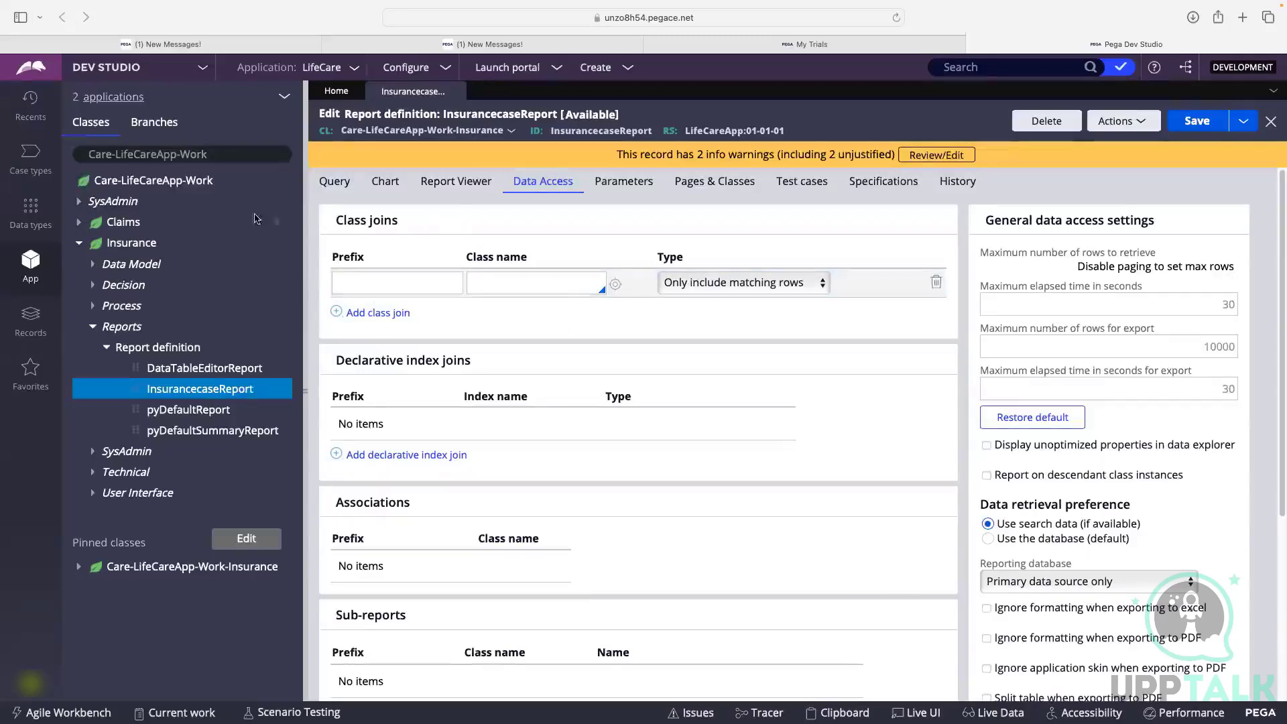
click(426, 293)
click(422, 280)
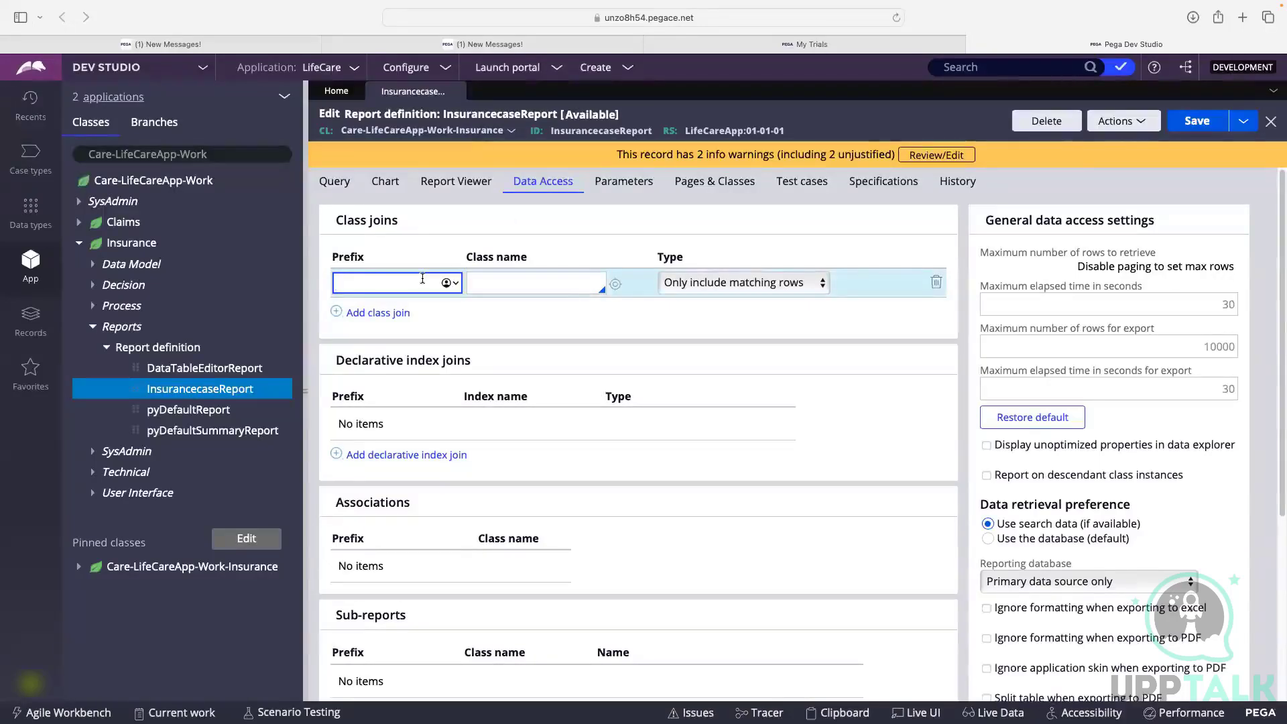
text(AP)
click(489, 280)
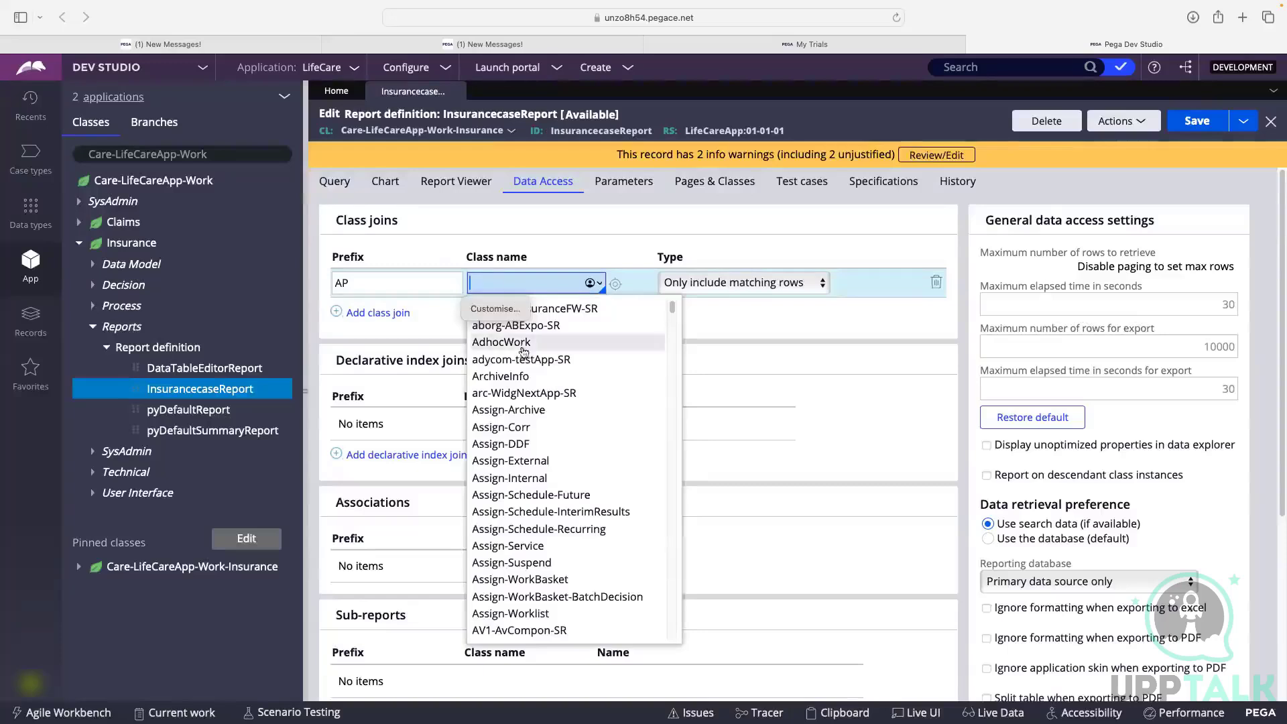
click(516, 395)
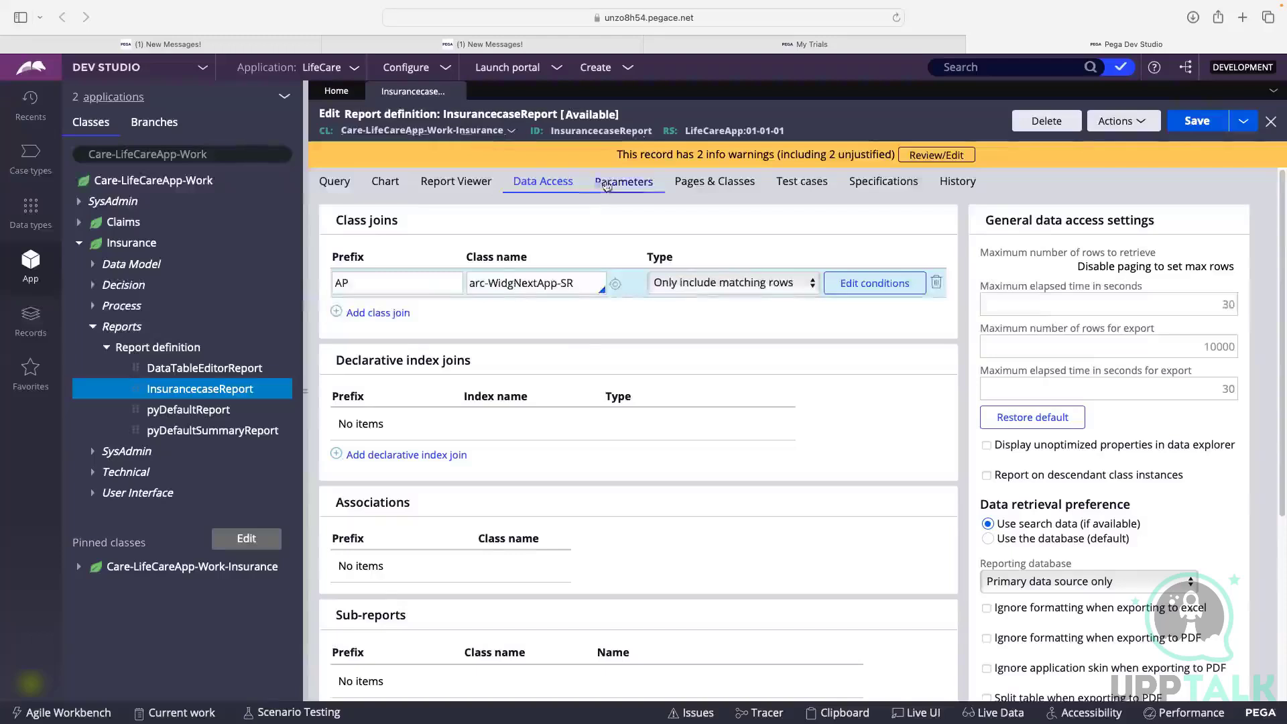
click(496, 287)
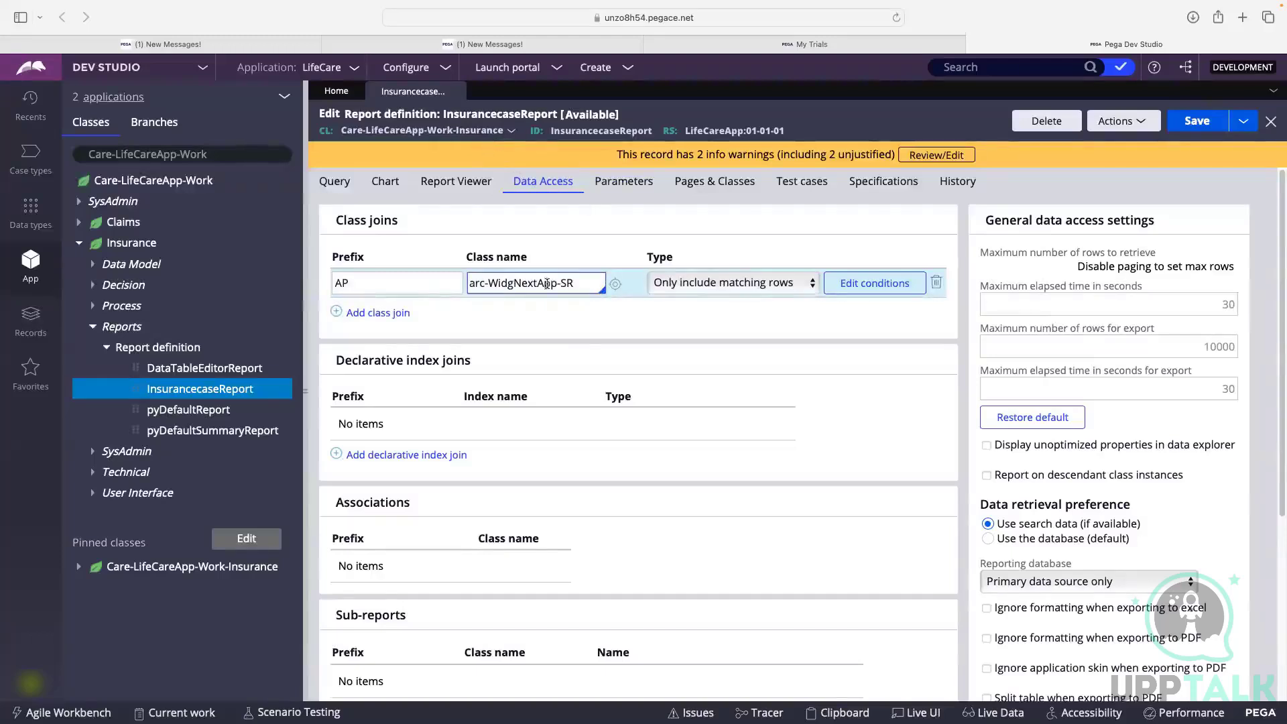
drag(578, 281, 464, 287)
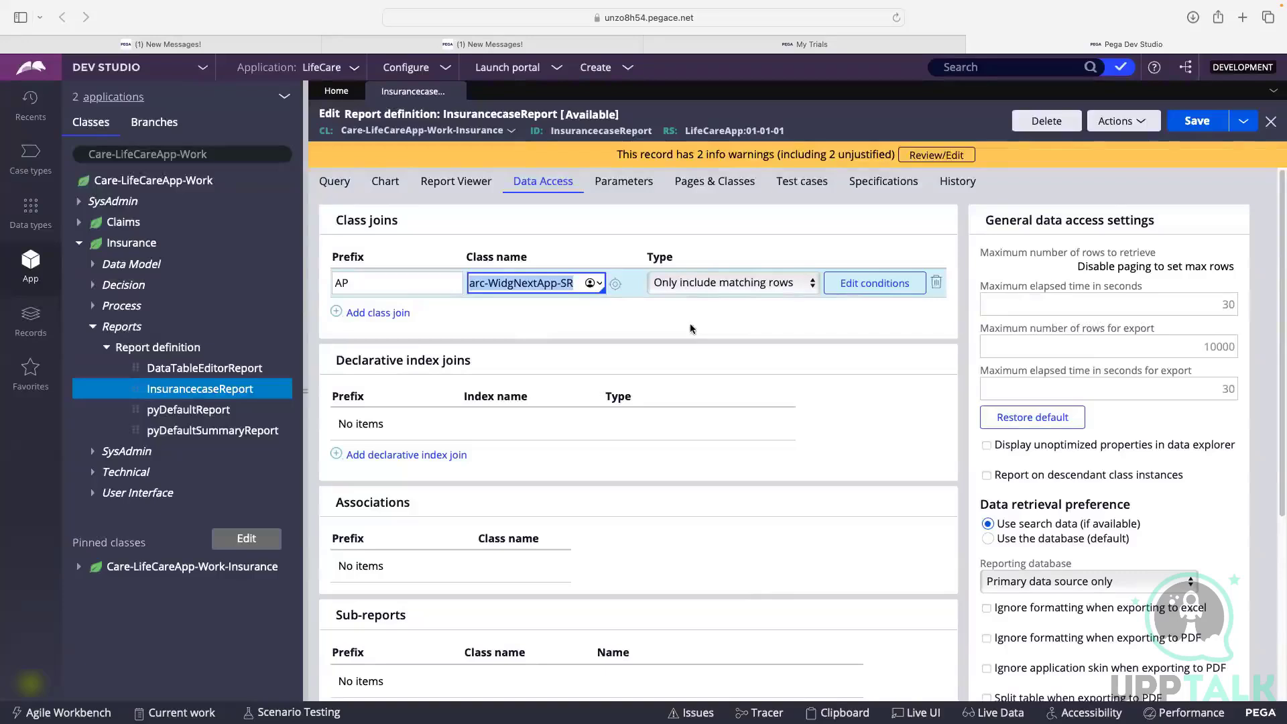
click(823, 312)
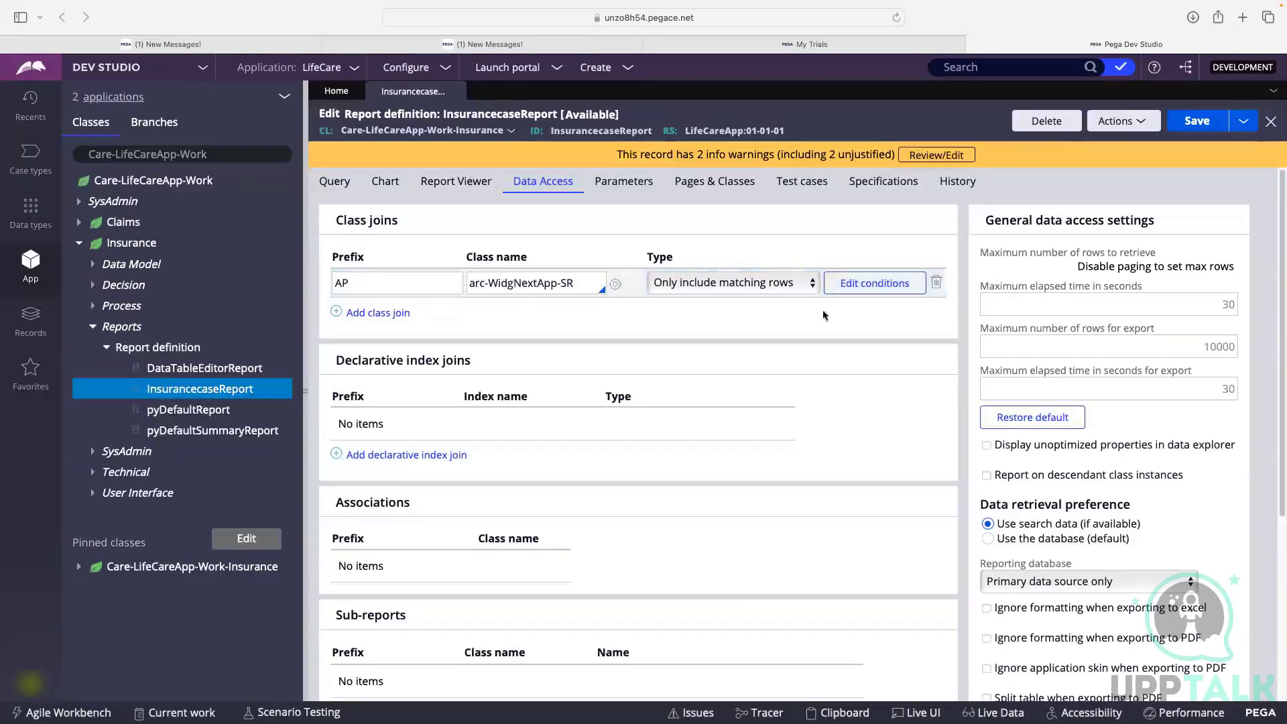
Step: Open the AP class join's filter conditions and set condition A's column to .pzInsKey
click(867, 285)
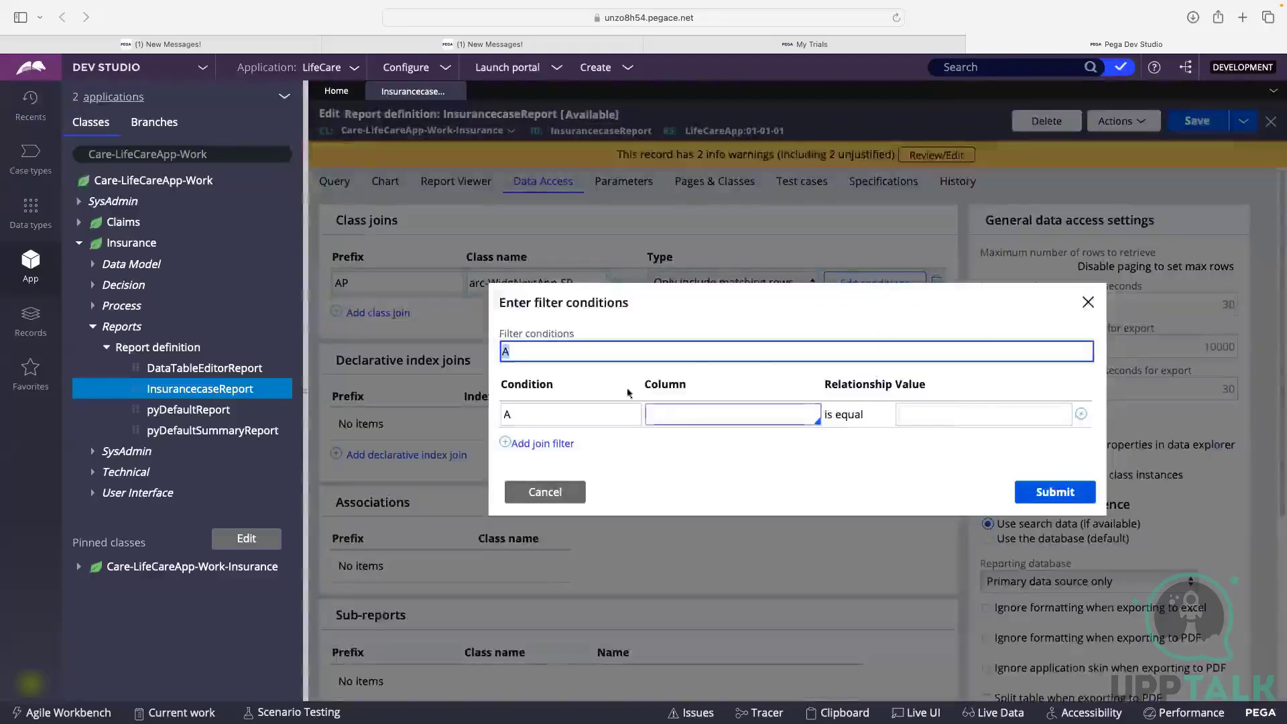
click(715, 416)
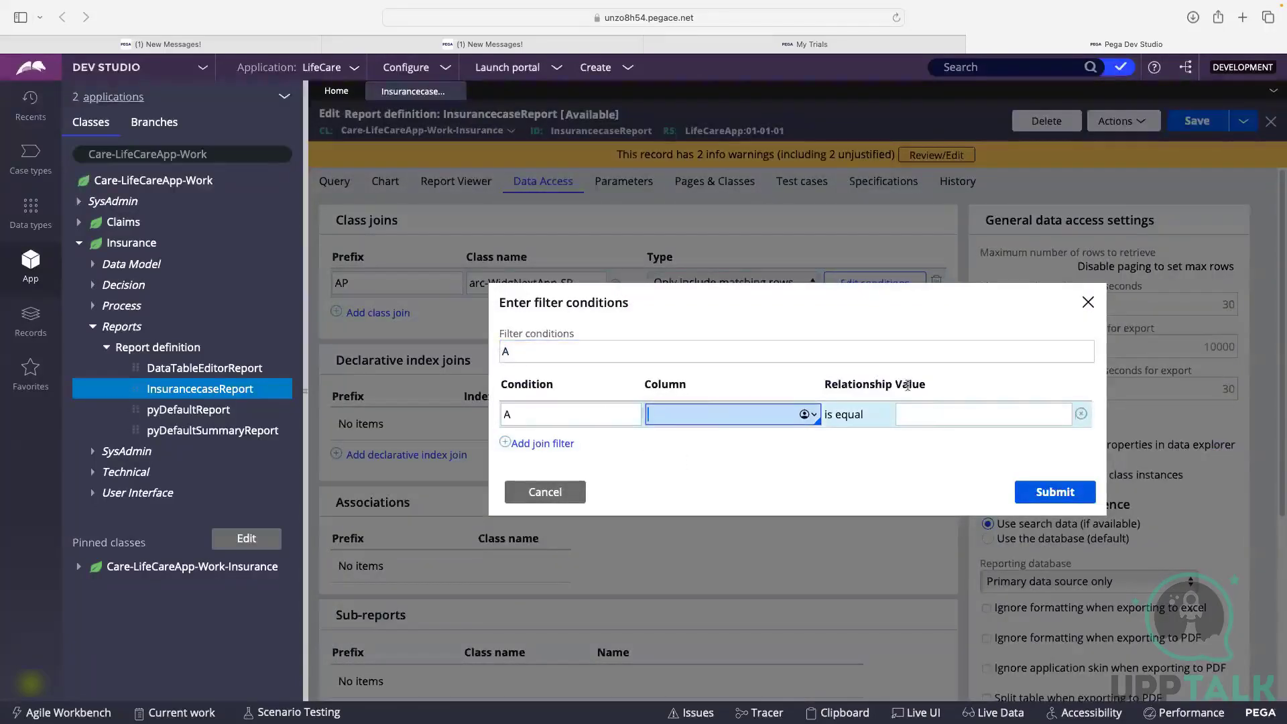
click(719, 414)
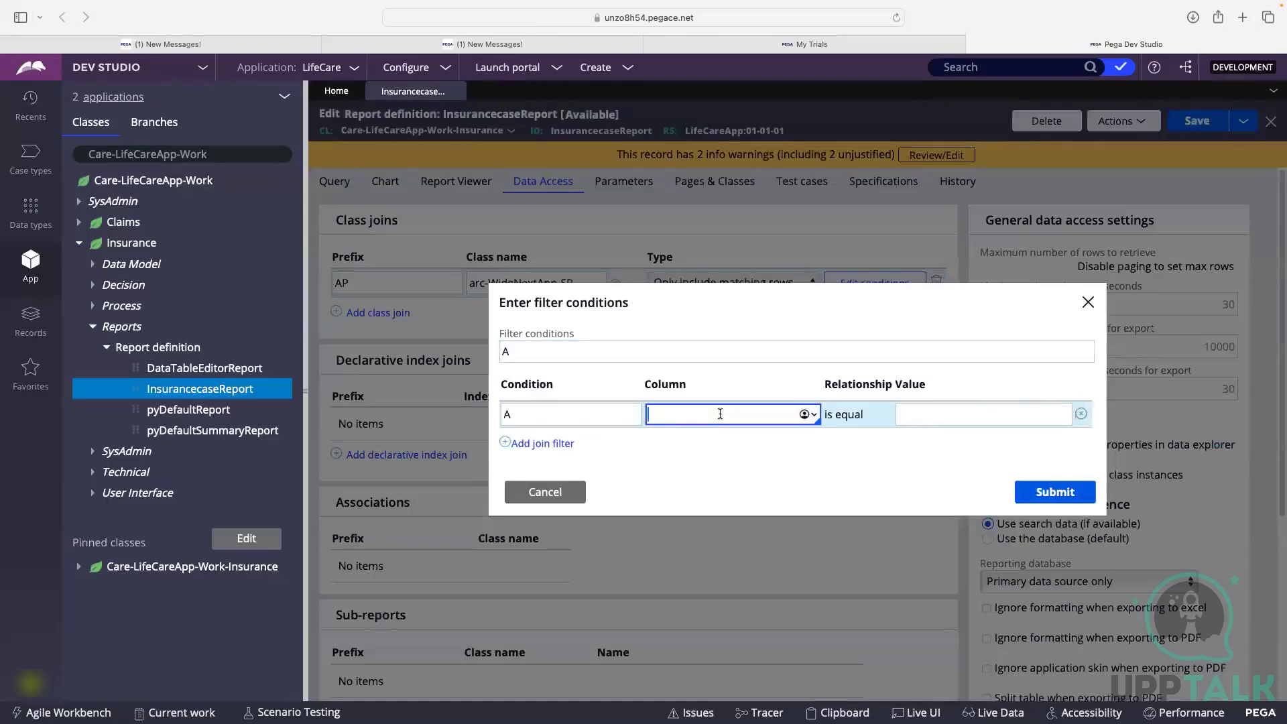
text(.pzinsKey)
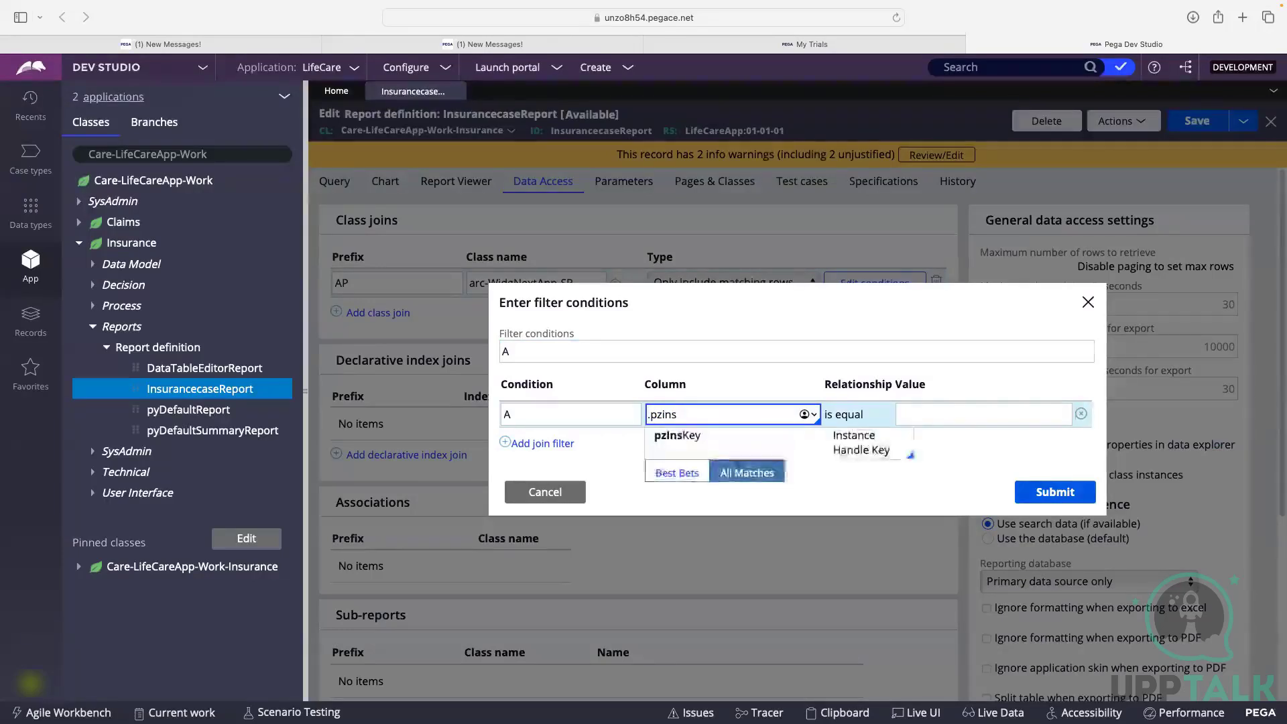
Step: Enter .pzinskey as the comparison value for condition A of the class join
click(917, 410)
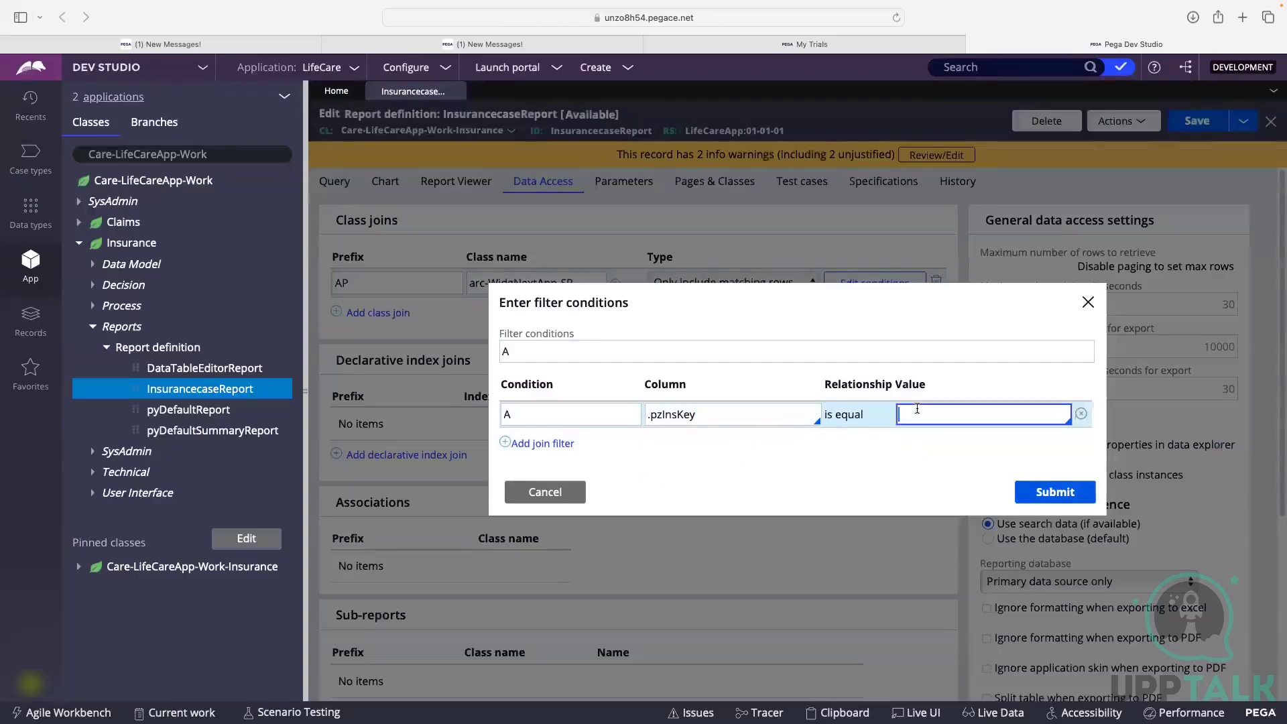
text(p)
text(.)
text(pxi)
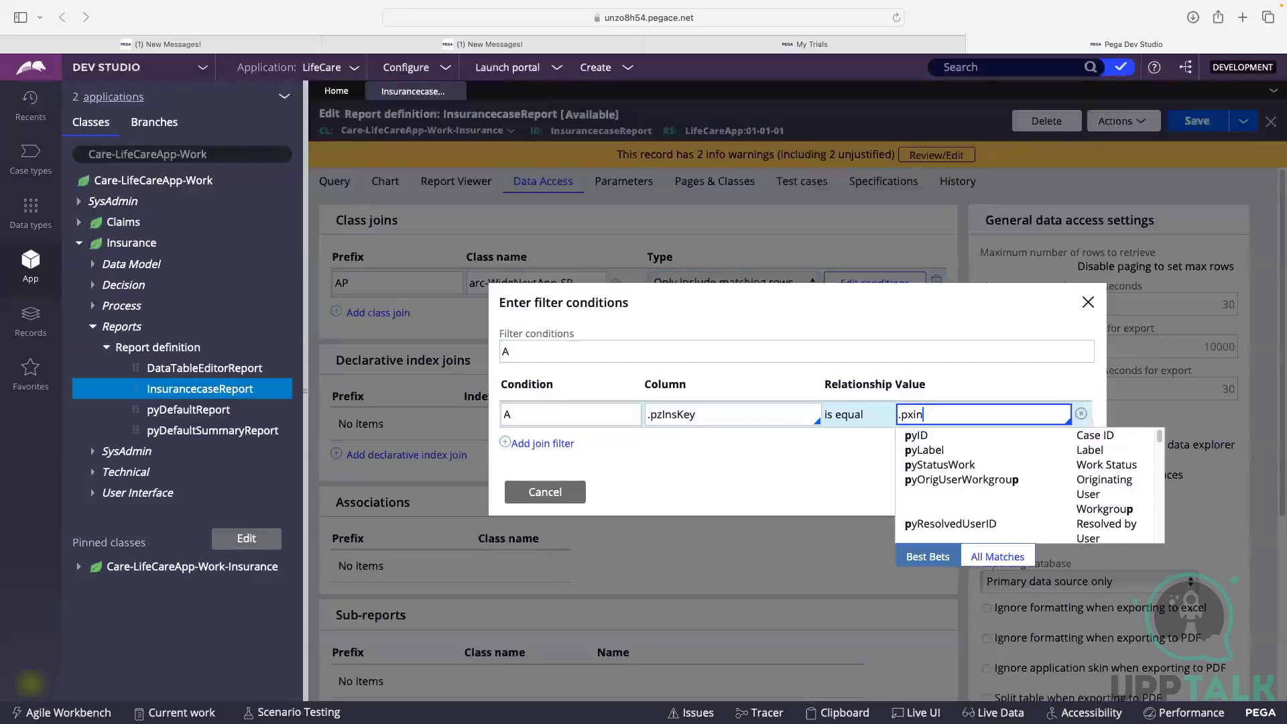
text(nskey)
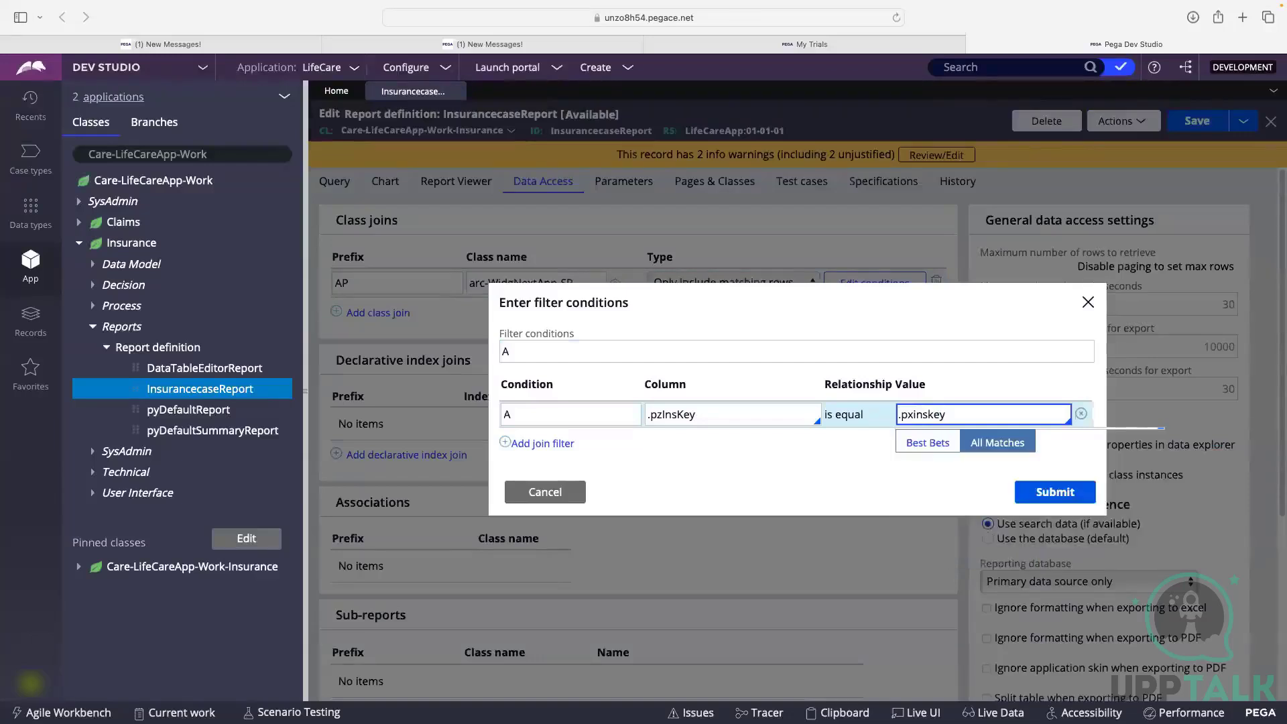
click(913, 413)
key(BackSpace)
text(z)
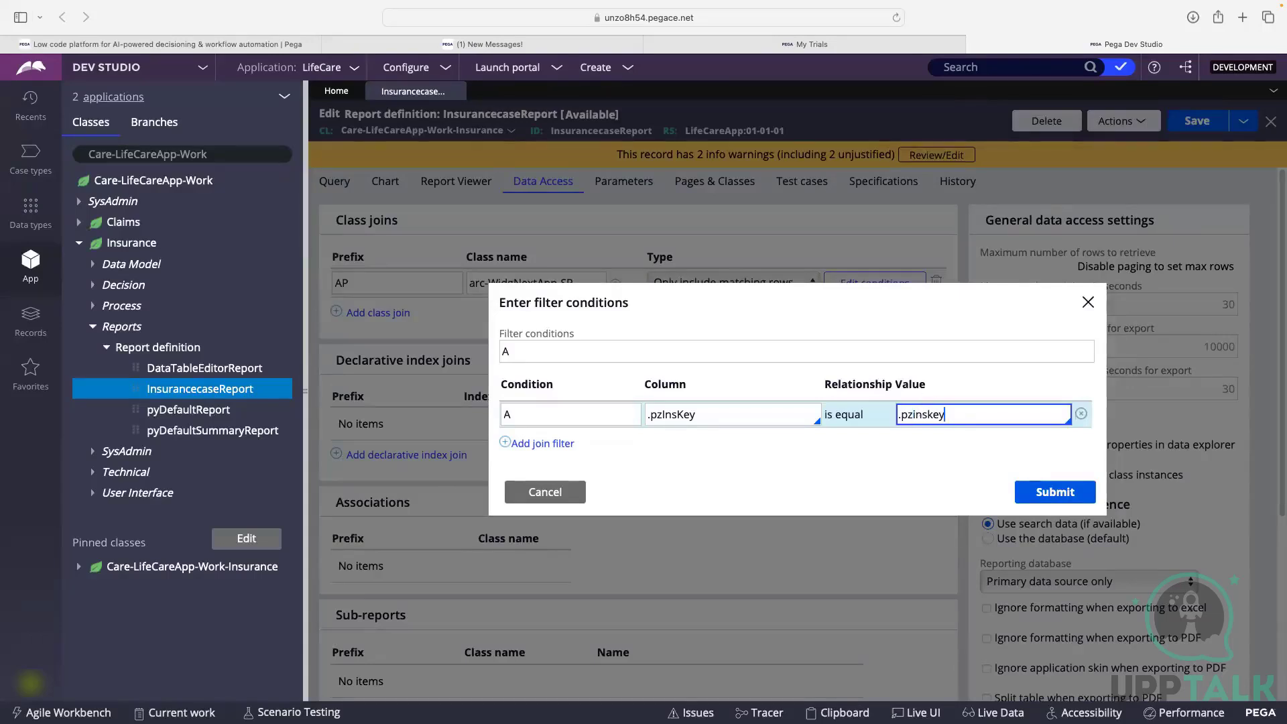
Step: Replace condition A's value with .pzInsKey copied from its column field and submit the join's filter conditions
click(767, 416)
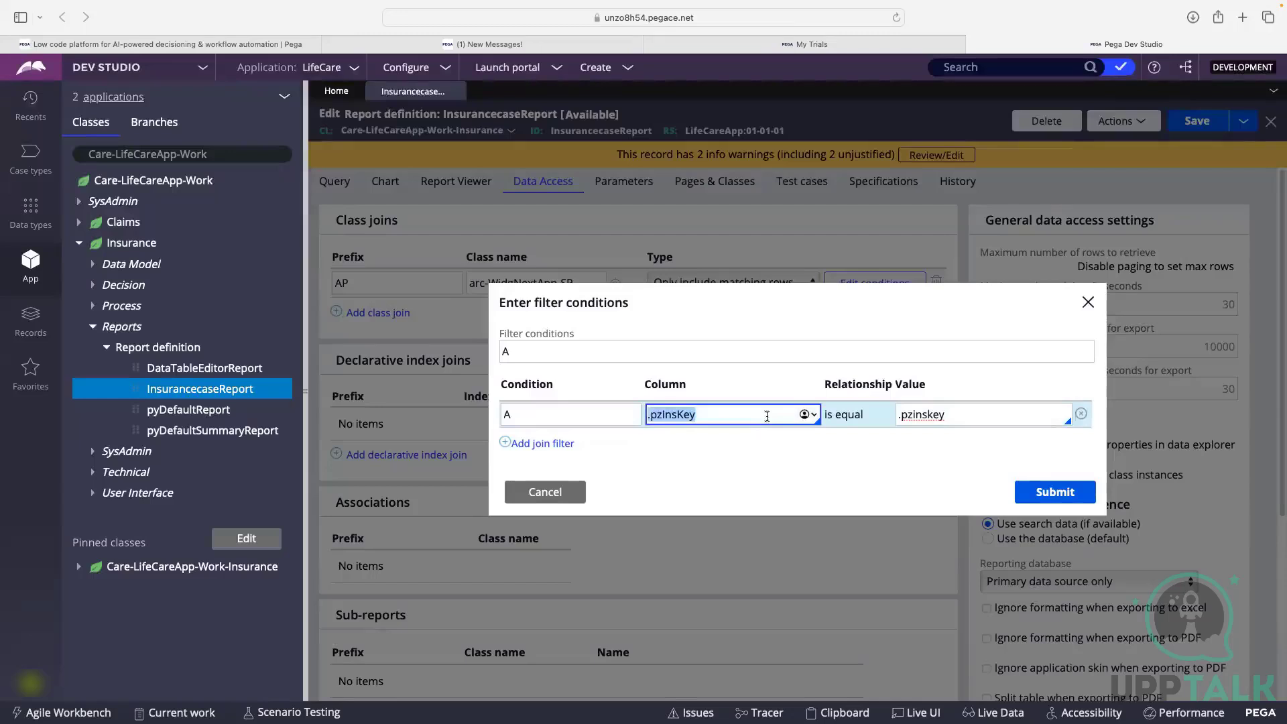
key(ctrl+c)
triple_click(917, 411)
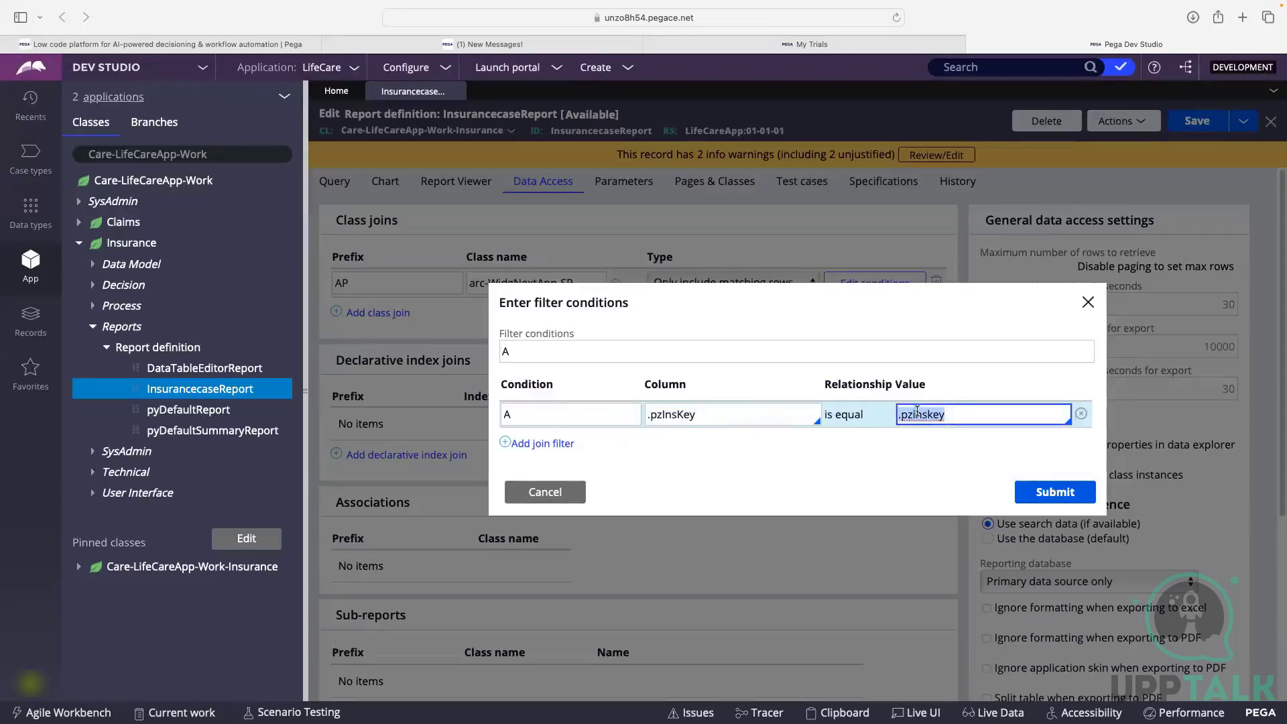
key(ctrl+v)
click(862, 473)
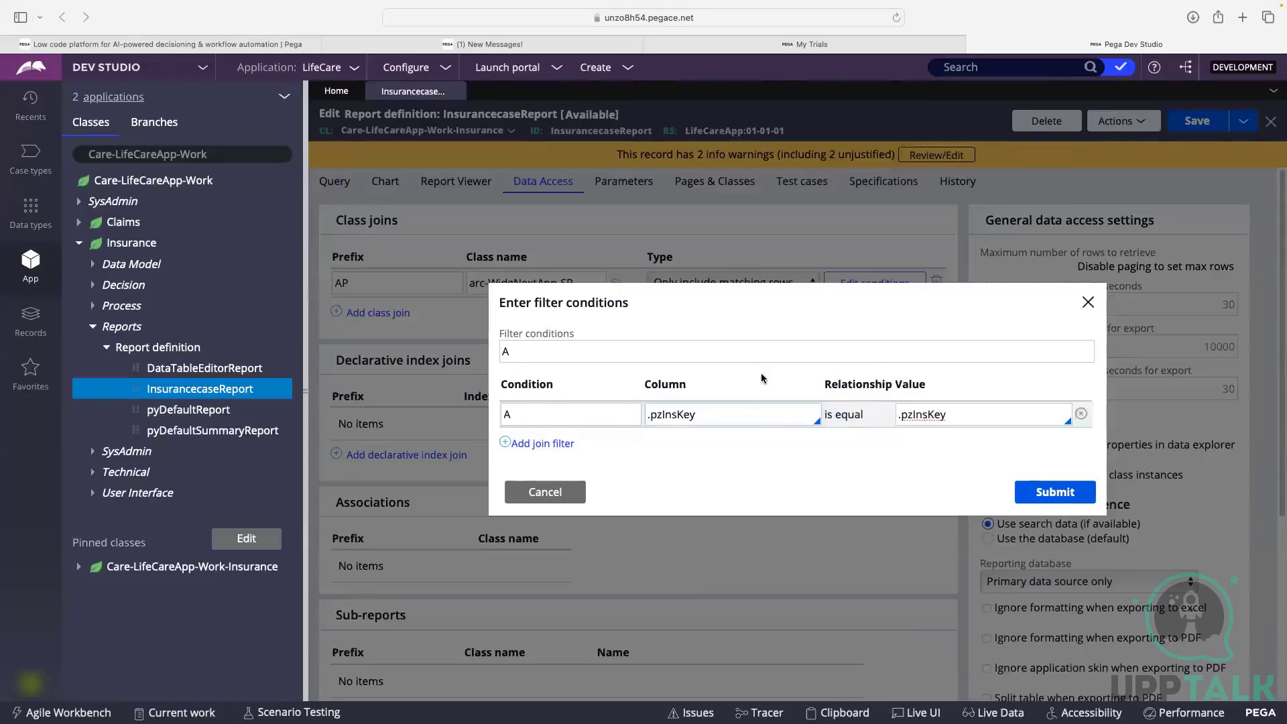
click(1046, 493)
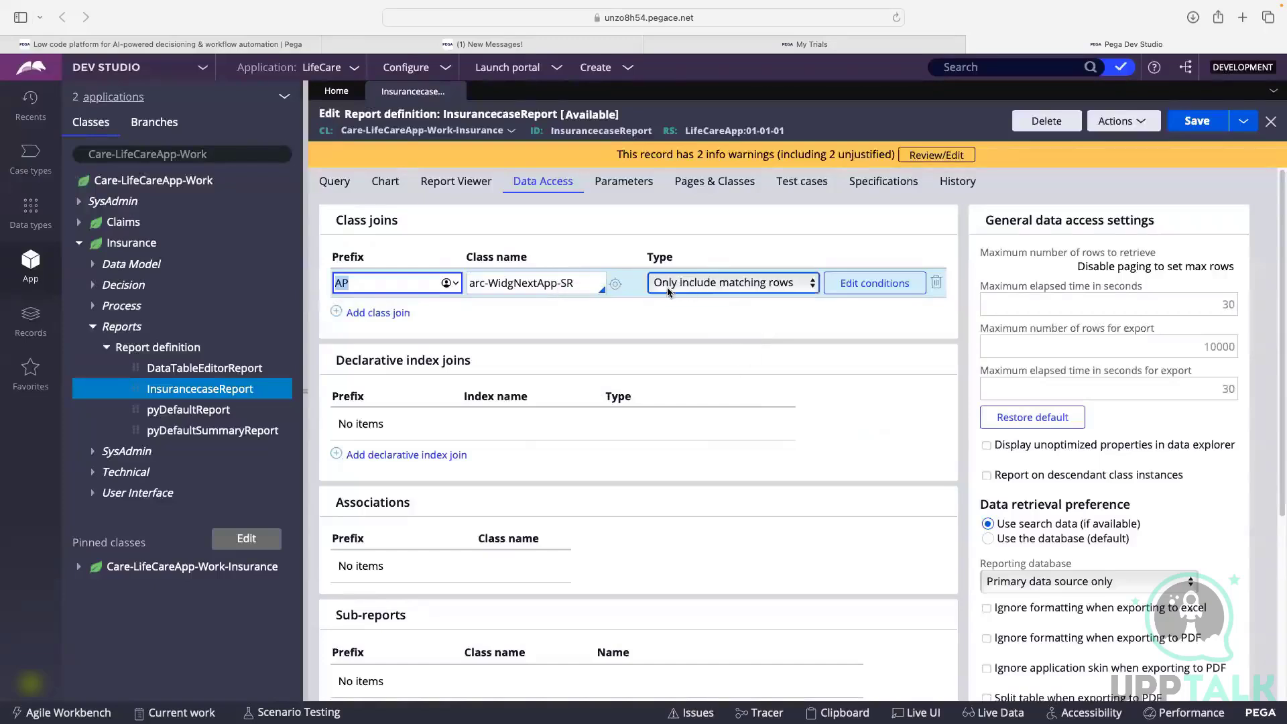
Step: Add a column to the report query and browse the joined class's properties by entering AP. as its source
click(413, 292)
double_click(361, 285)
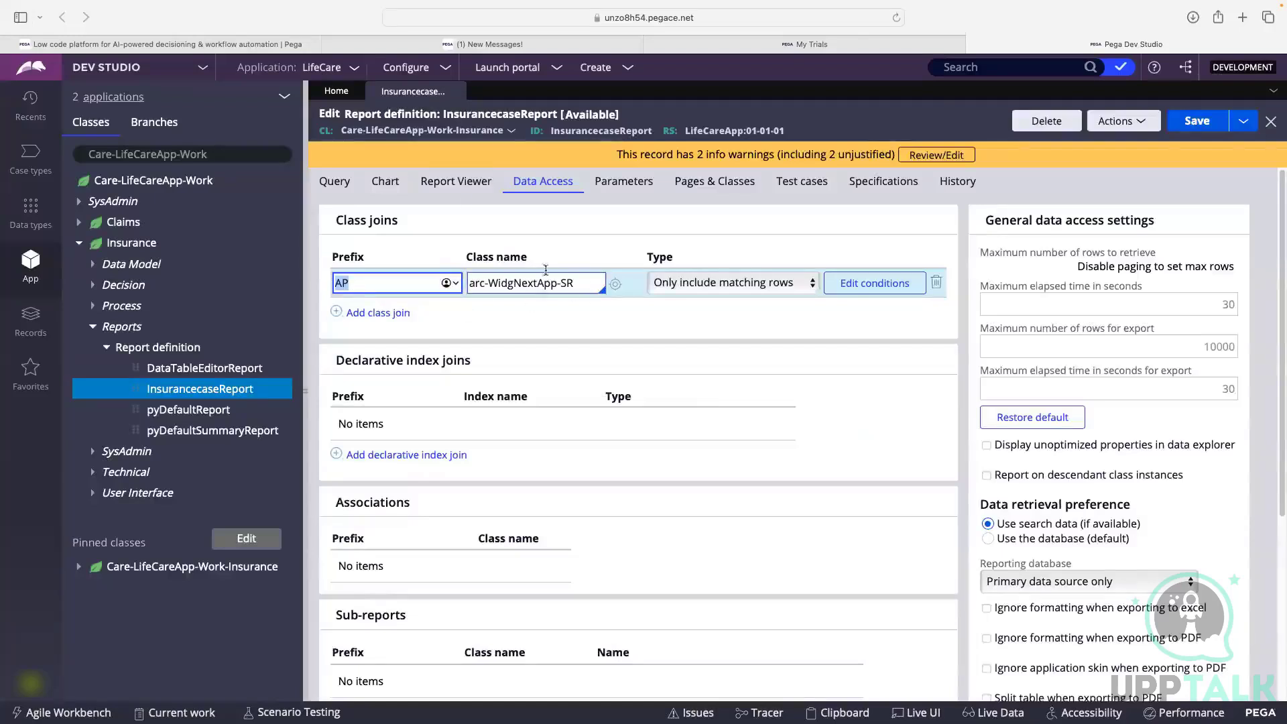
click(332, 182)
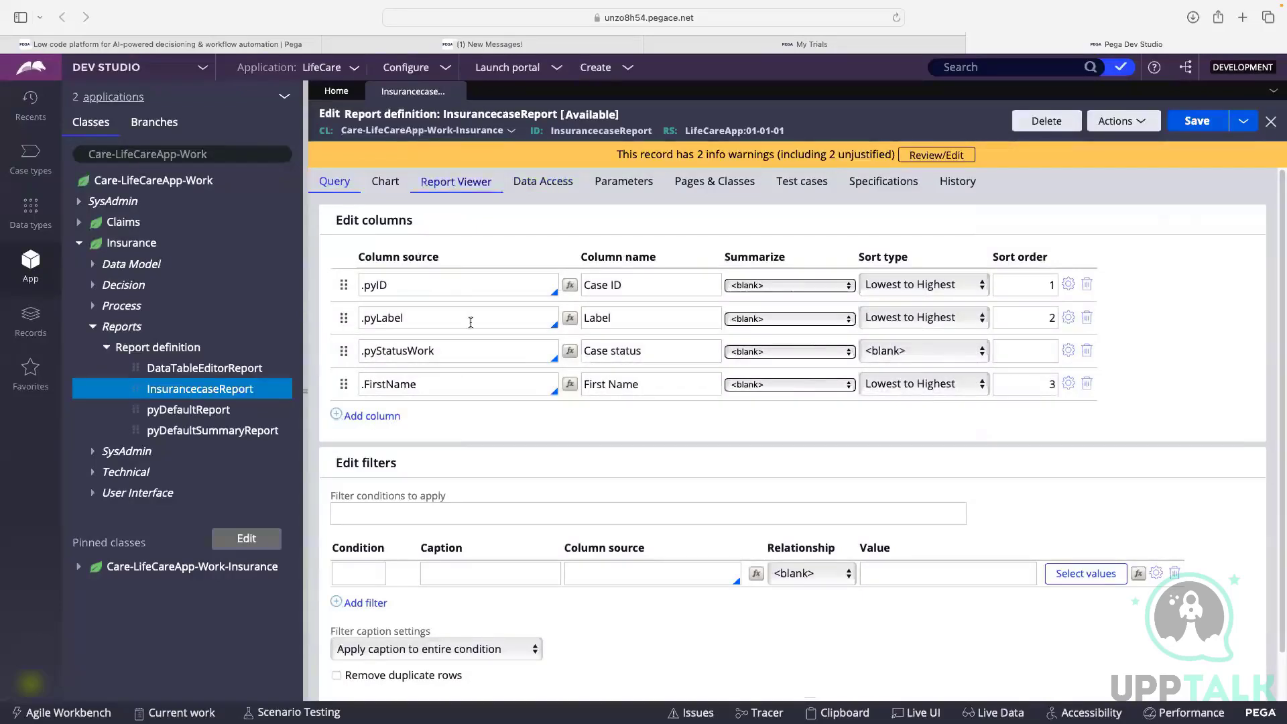
click(371, 417)
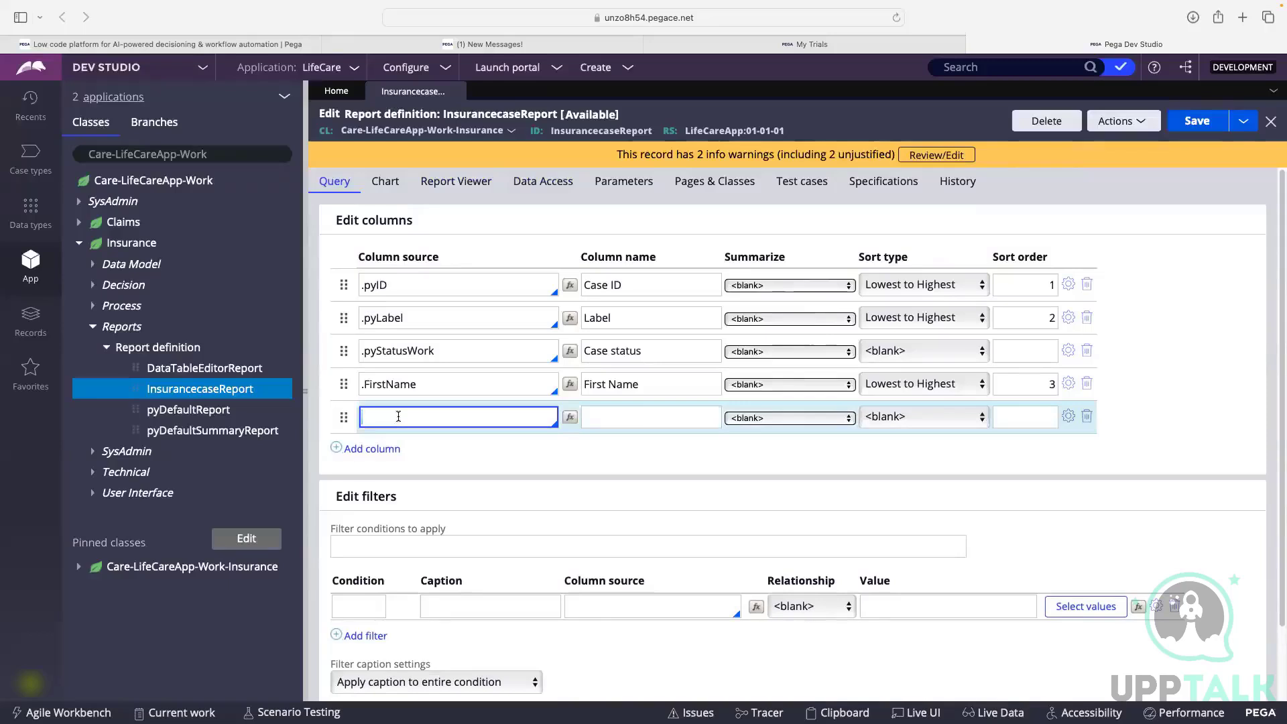
text(AP.)
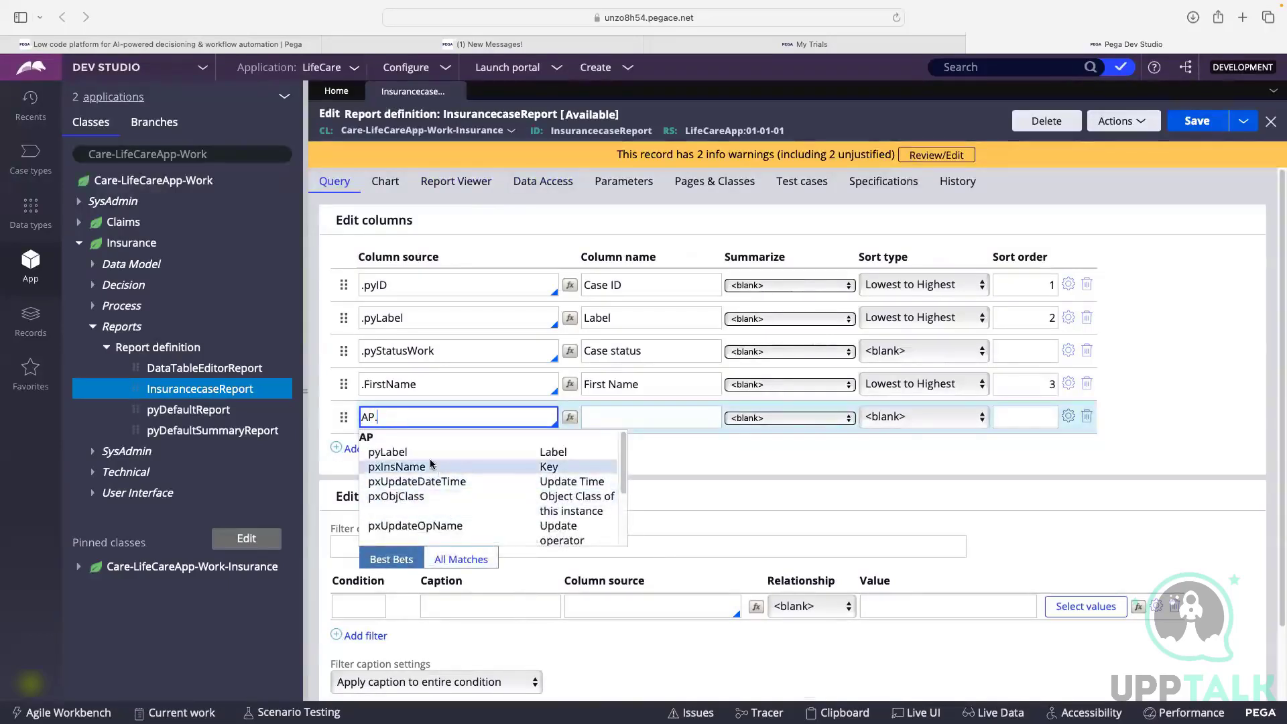
scroll(430, 461, down, 4)
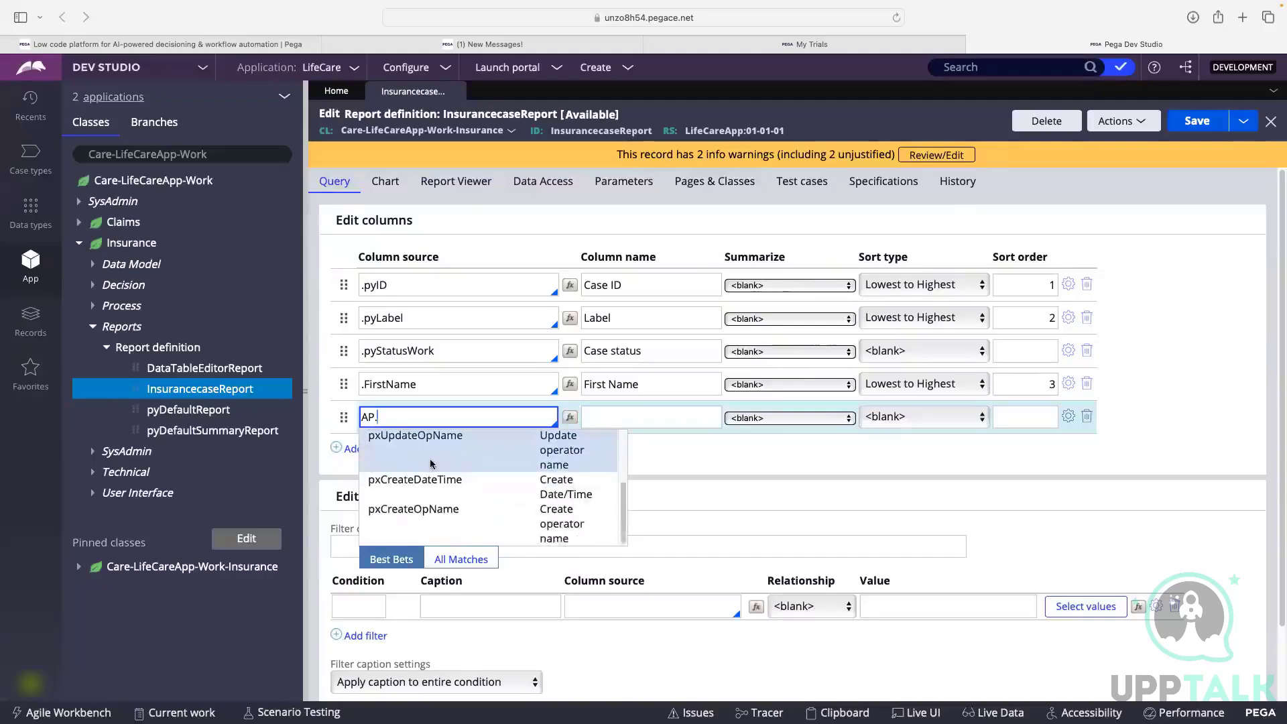
scroll(430, 462, up, 4)
Step: Replace the AP. prefix in the new column's source with a single dot and browse the report class's own properties
click(390, 419)
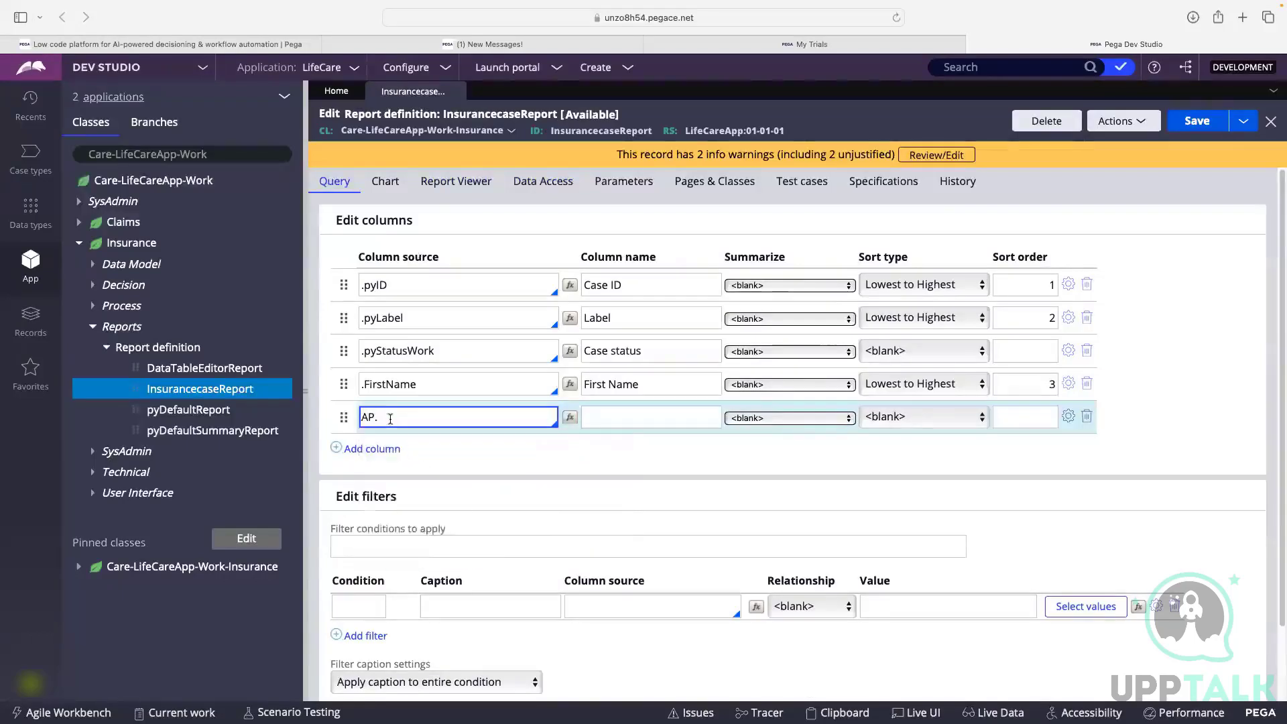
key(BackSpace)
key(BackSpace)
text(.)
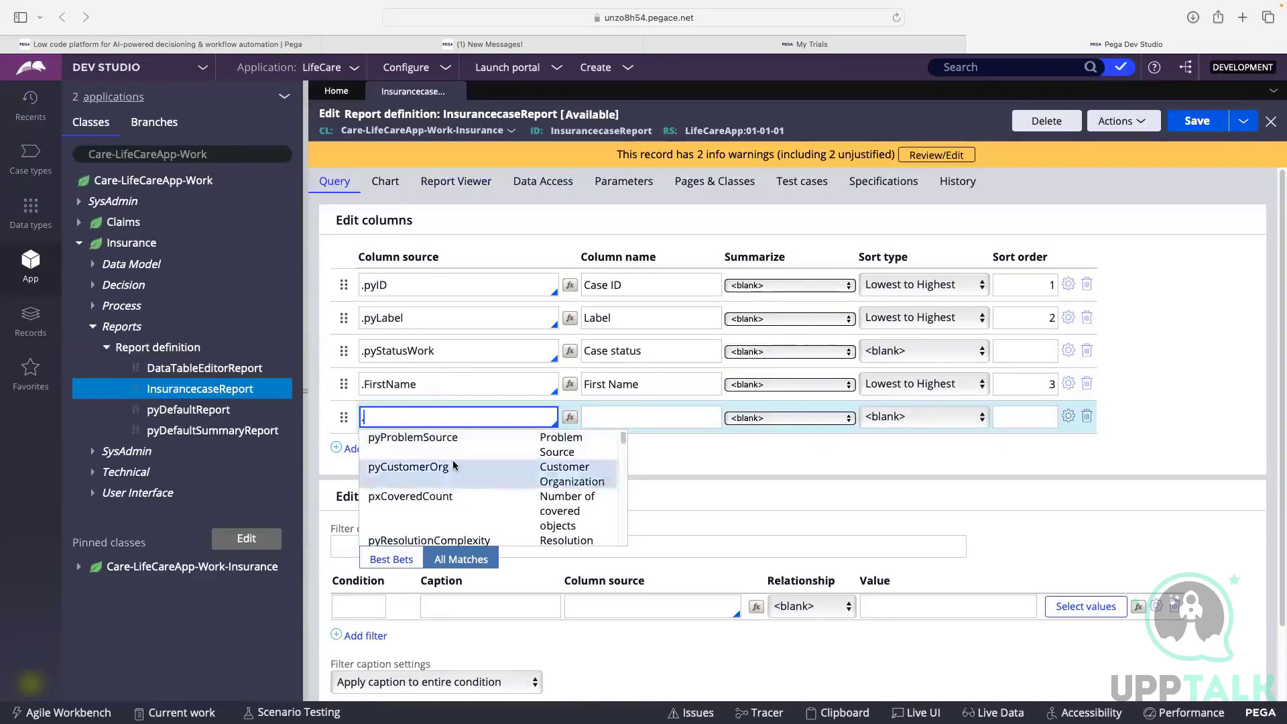
scroll(454, 465, down, 10)
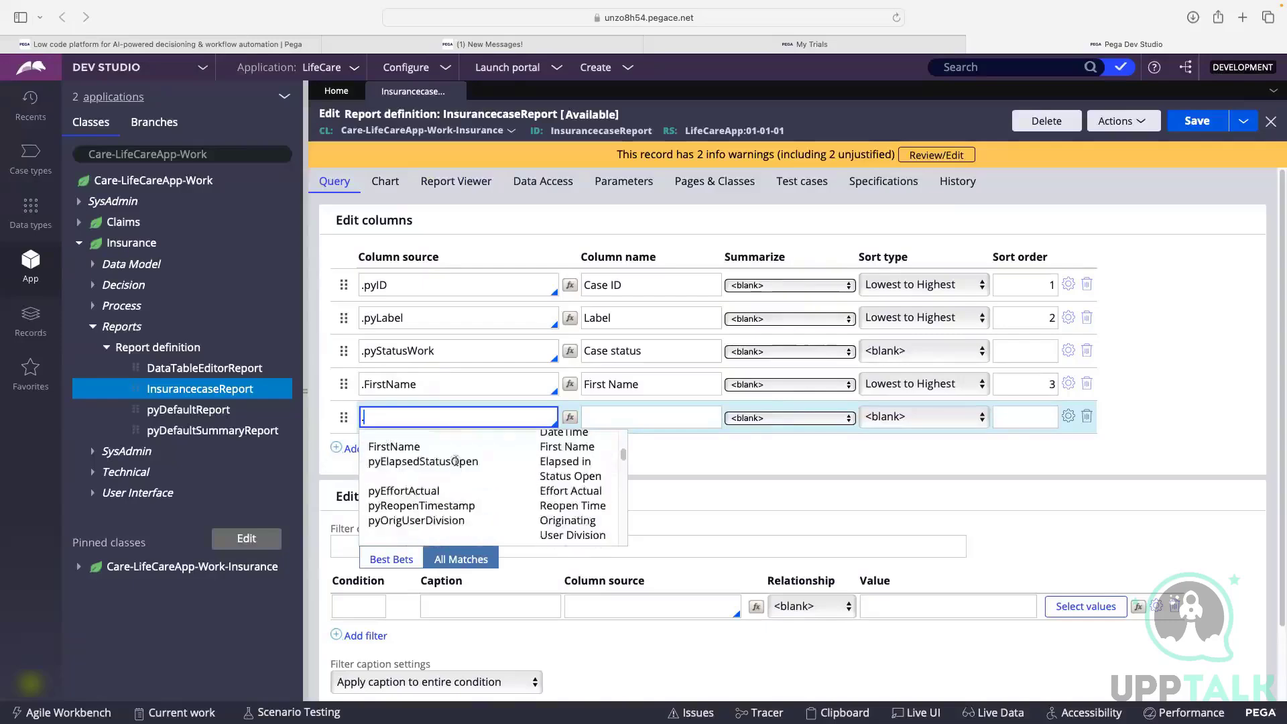
click(778, 469)
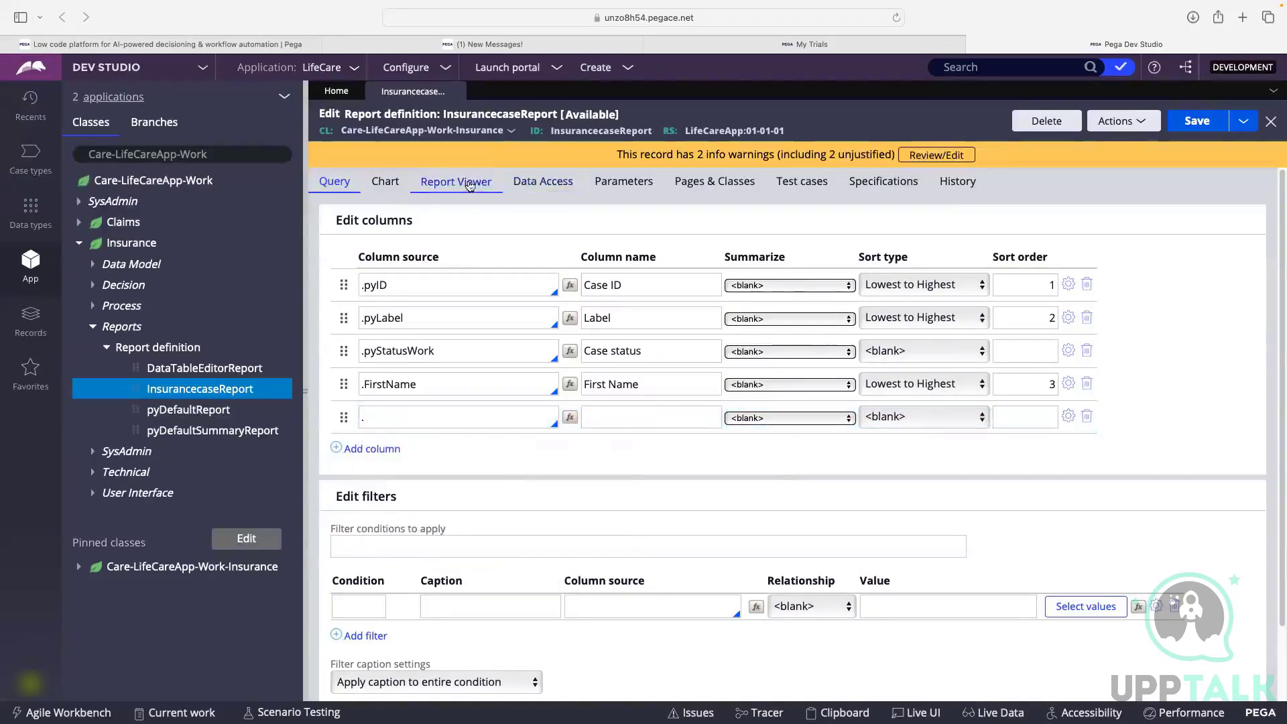
Step: Review the AP class join's type options and its filter conditions in the data access settings
click(533, 187)
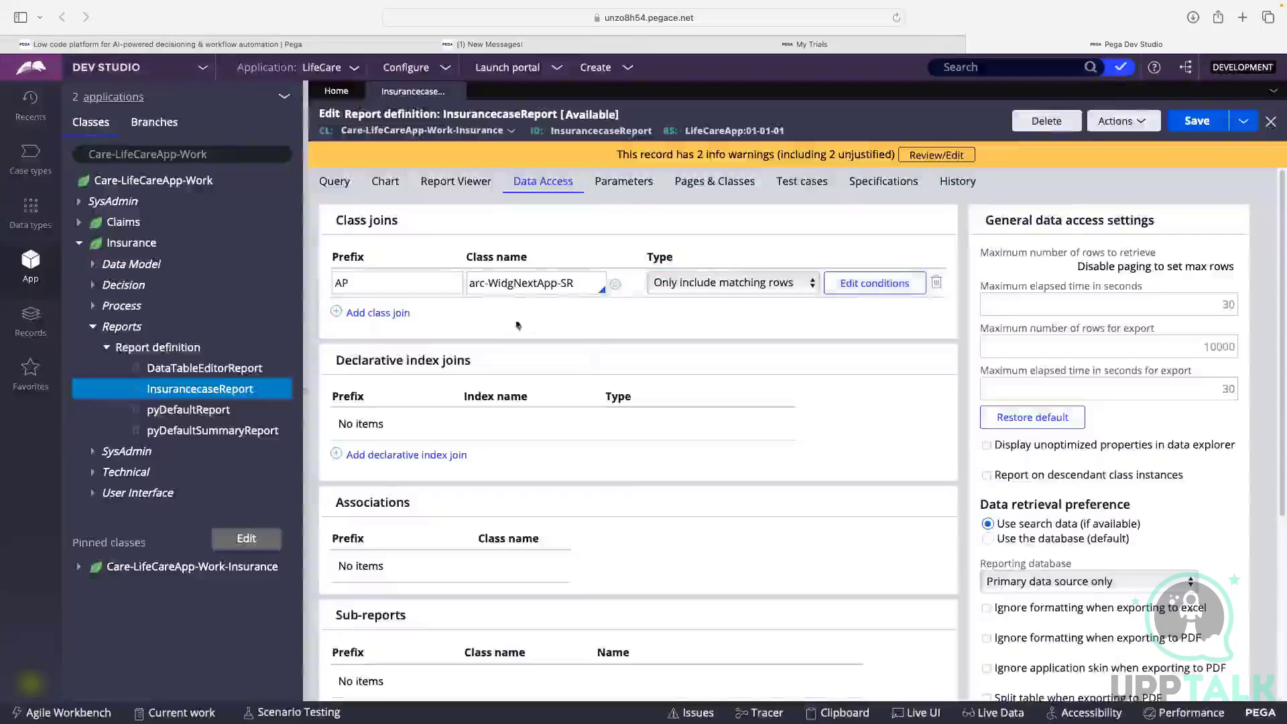
click(690, 287)
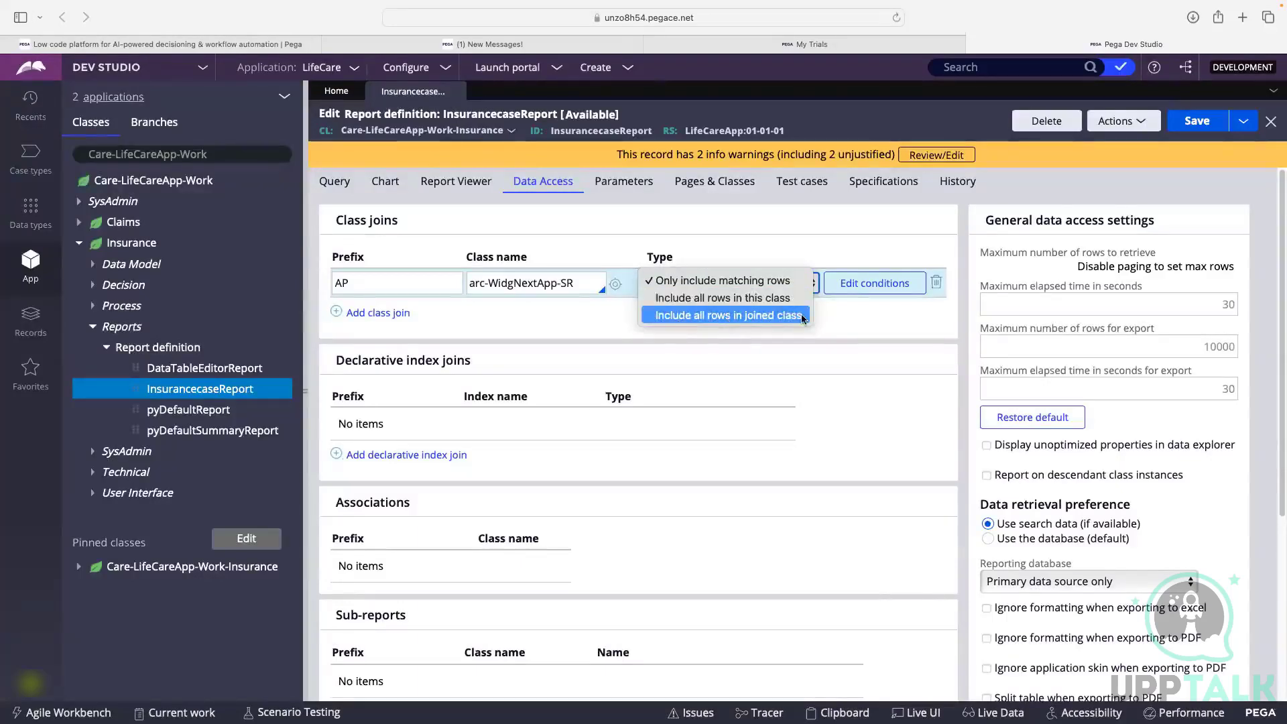
click(890, 320)
click(763, 286)
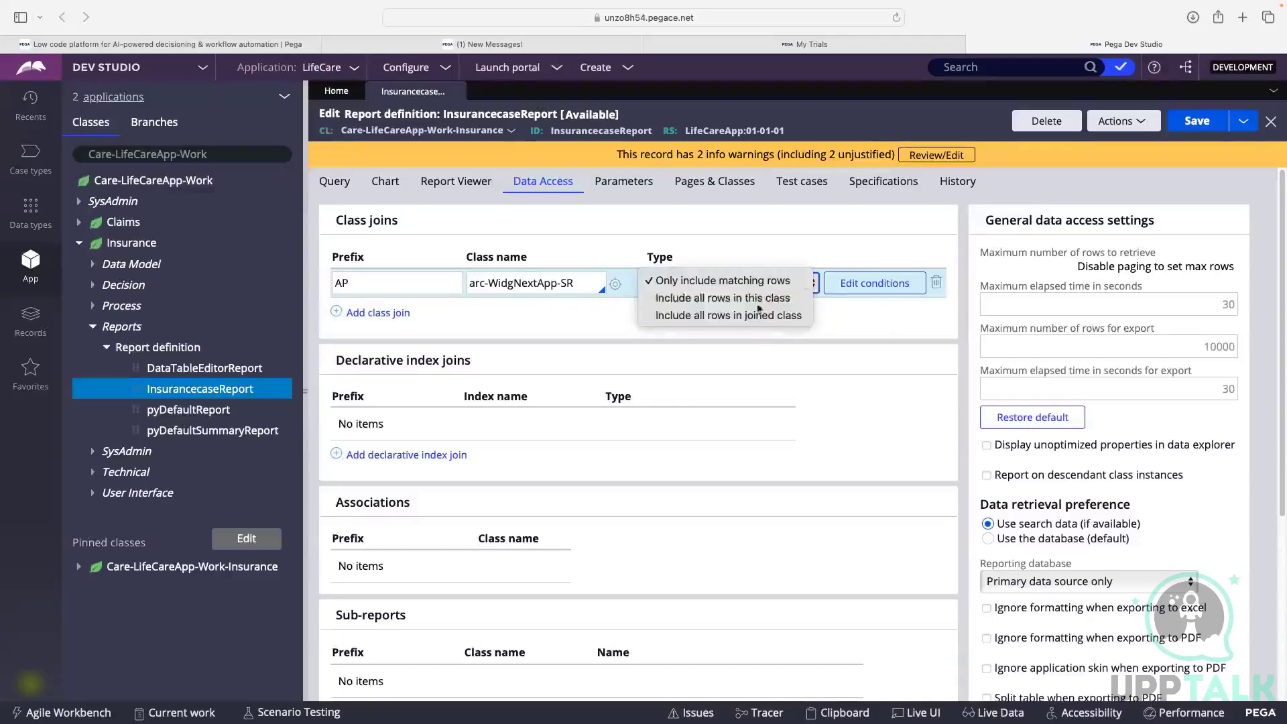
click(927, 327)
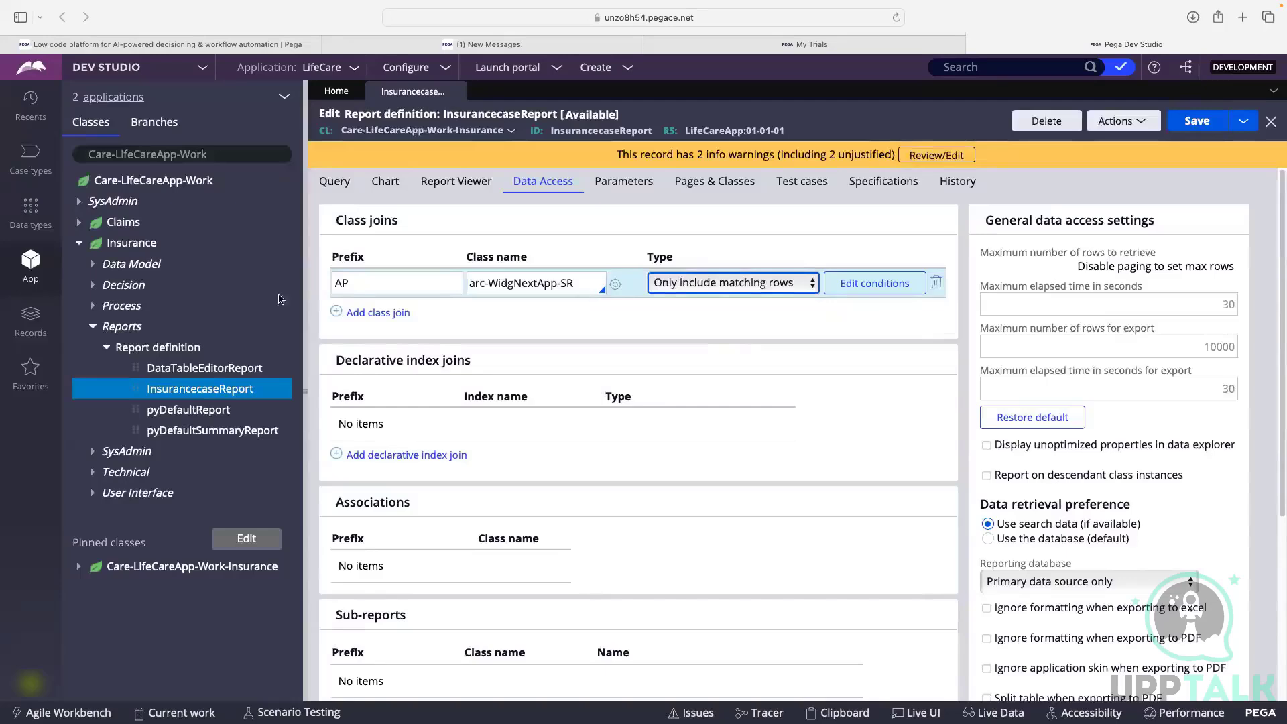
click(866, 294)
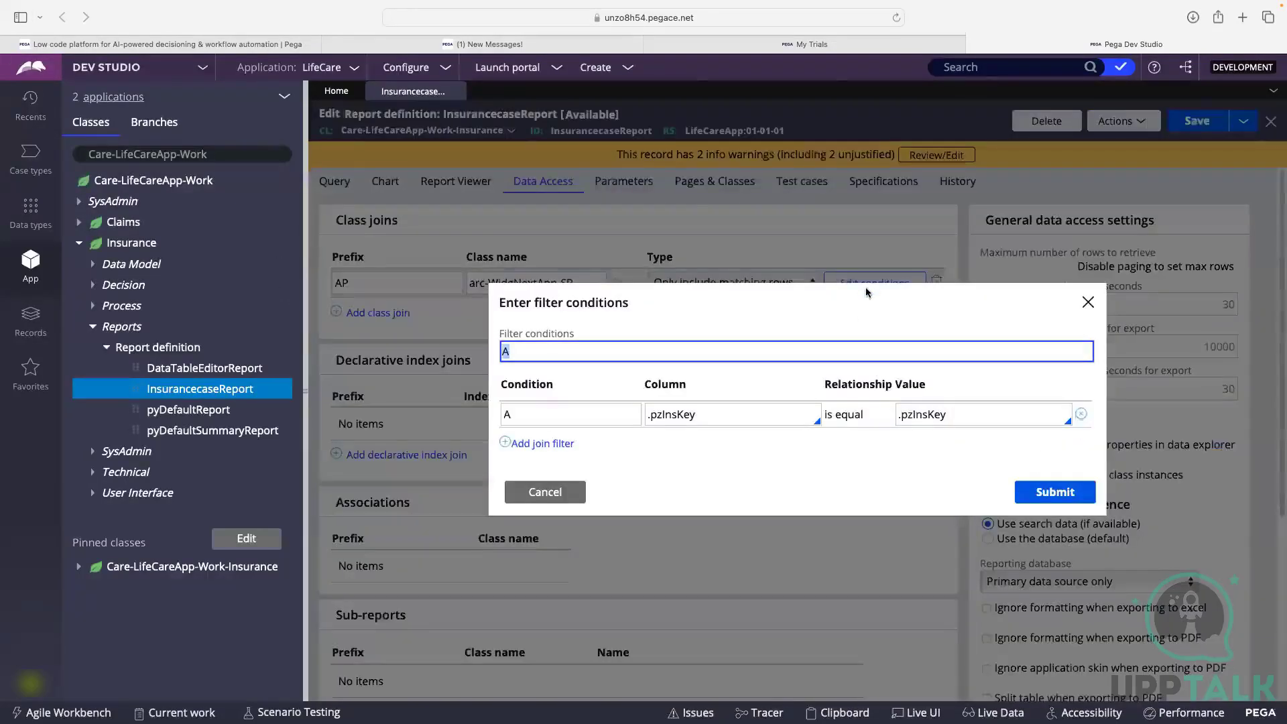
click(585, 491)
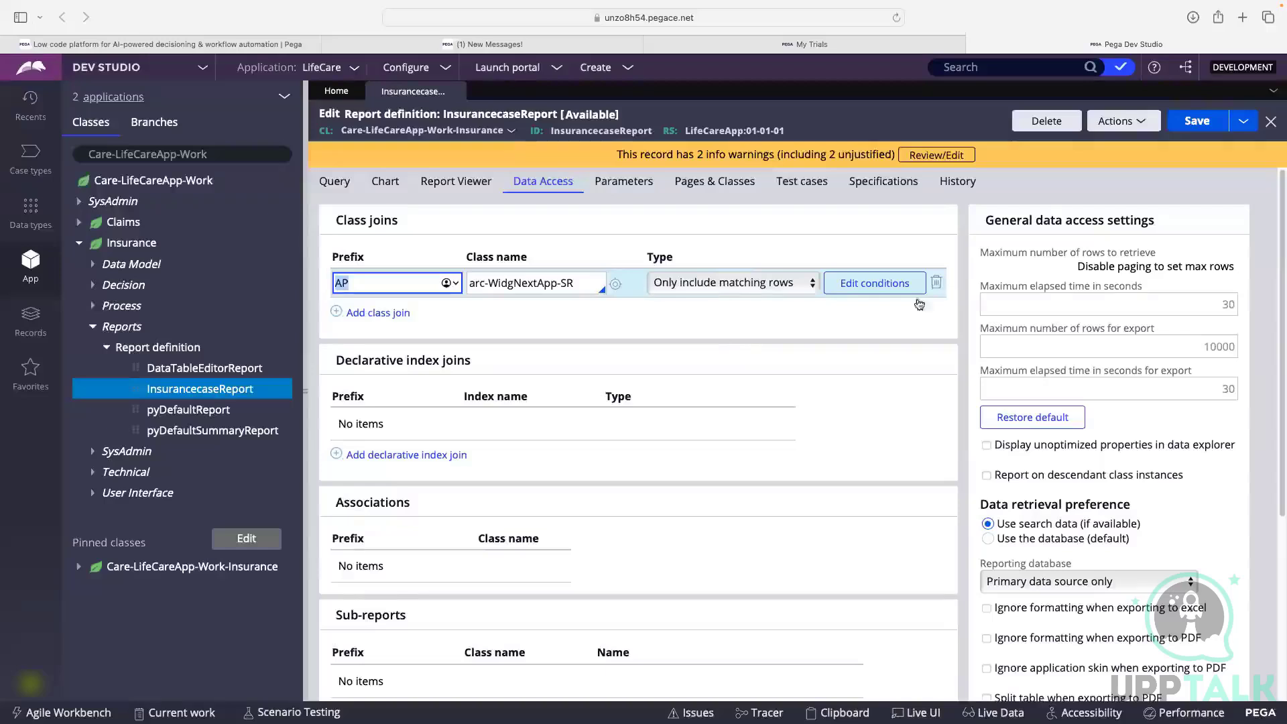
Step: Delete the AP class join and review the declarative index joins section
click(937, 284)
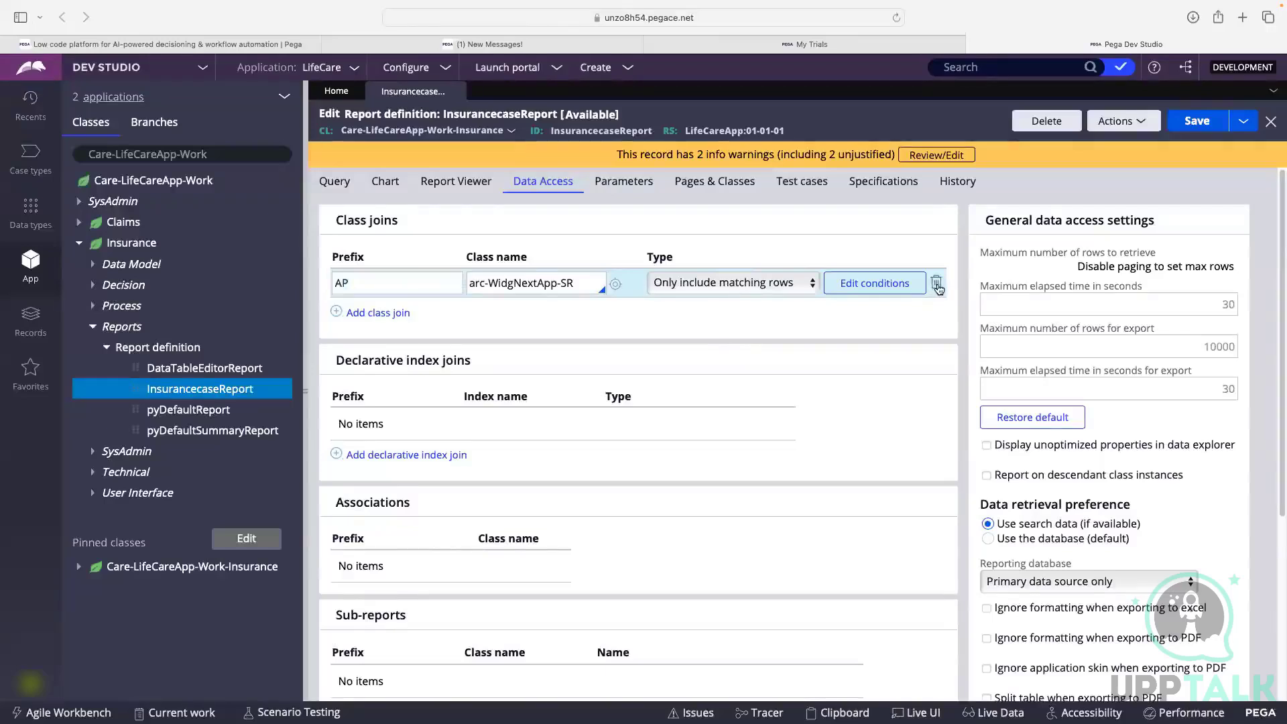
scroll(577, 295, down, 1)
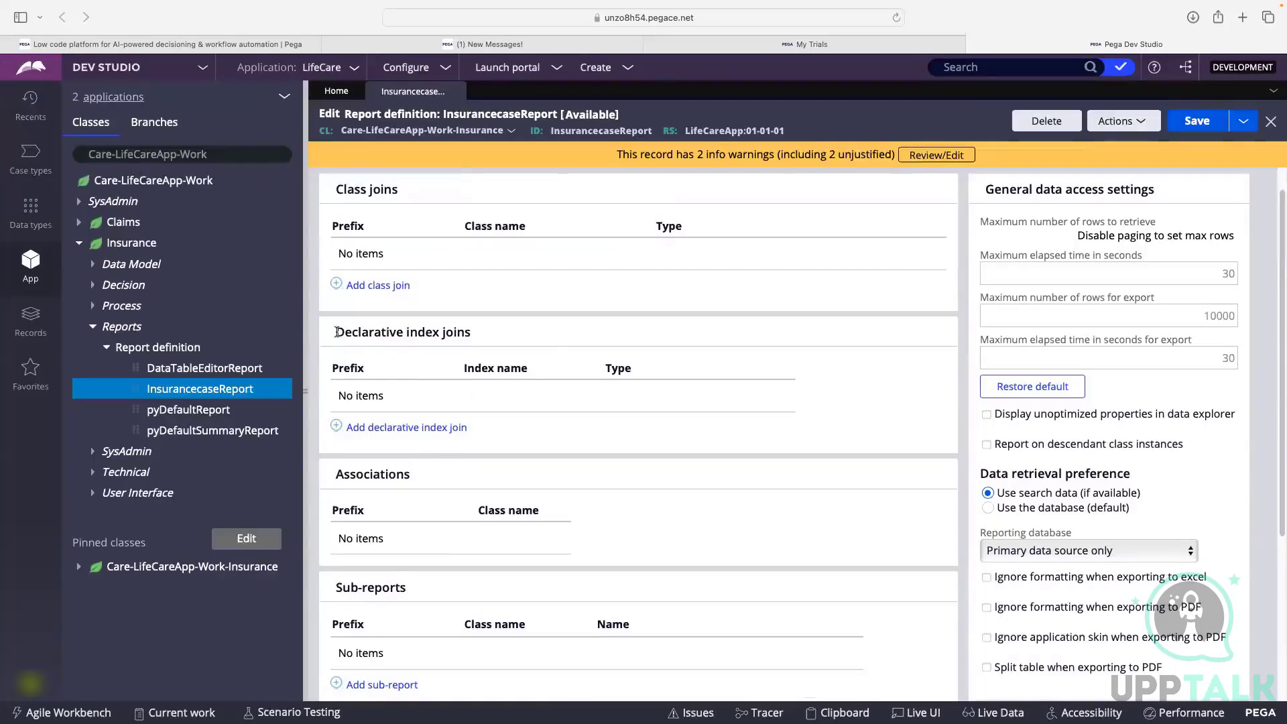
drag(336, 332, 477, 332)
scroll(433, 243, up, 1)
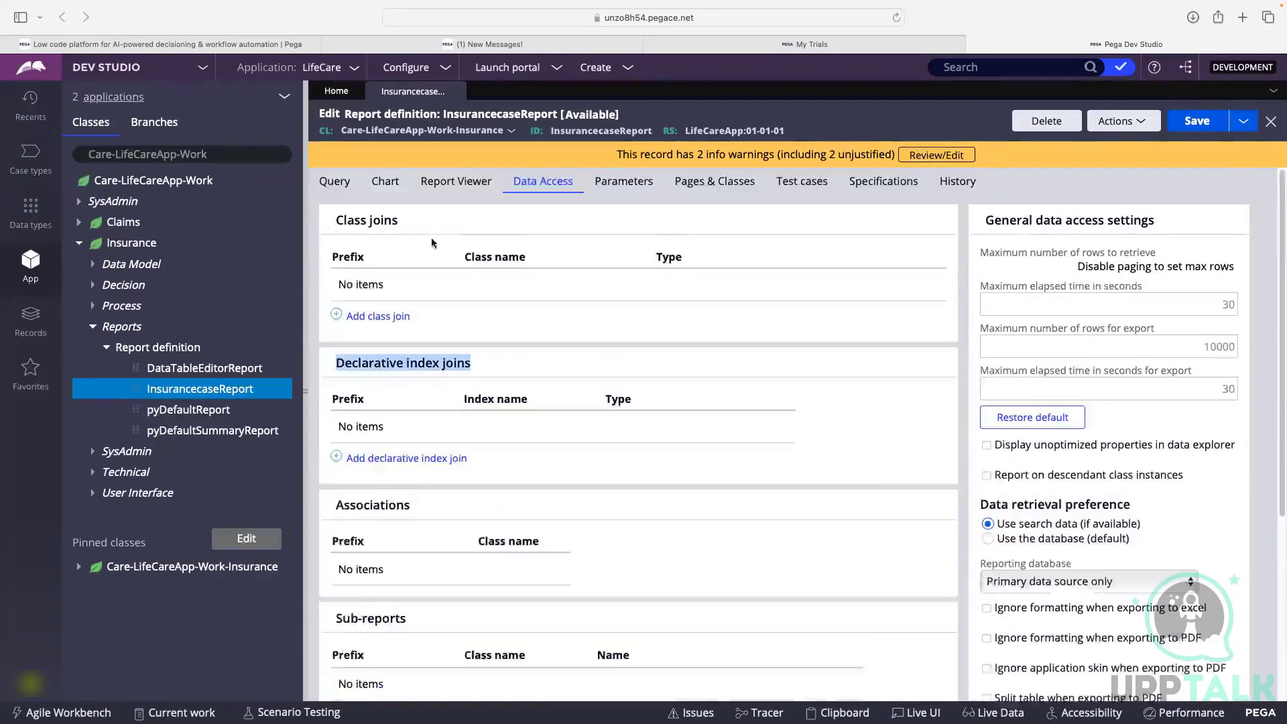
Step: Return to the report's query columns and enter a single dot as the empty last column's source to list the available properties
click(334, 181)
click(385, 415)
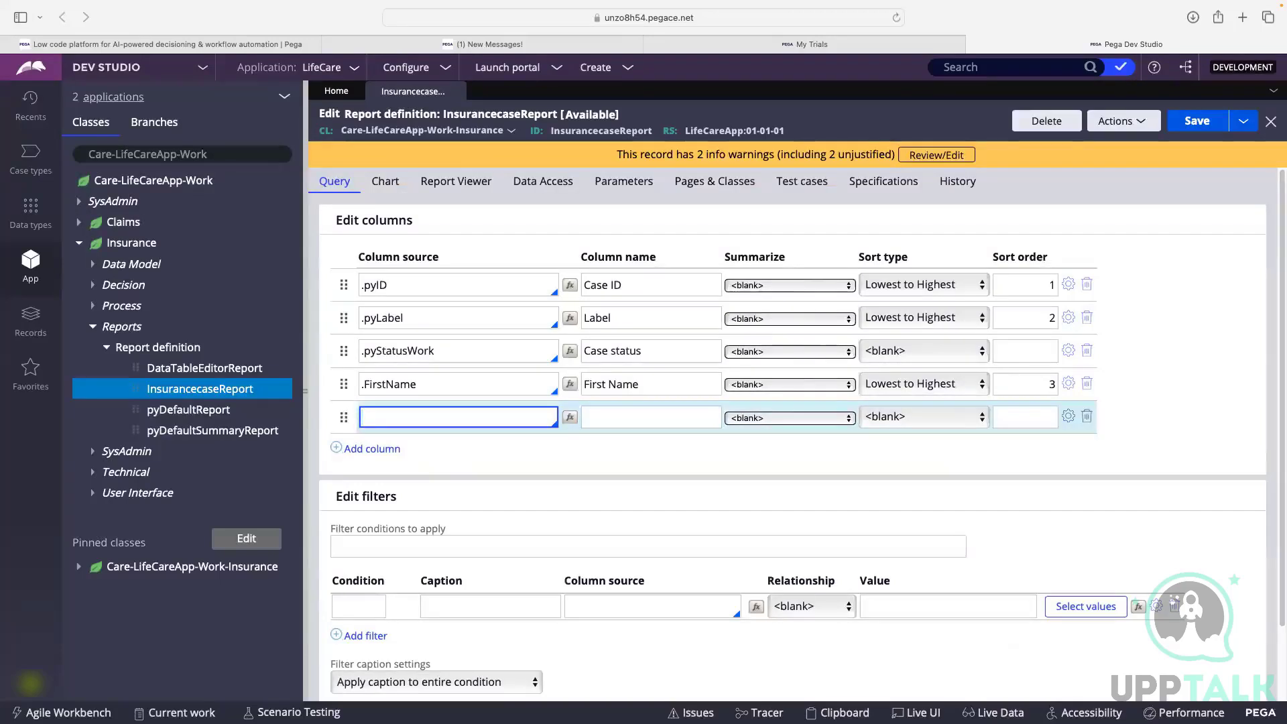
text(.)
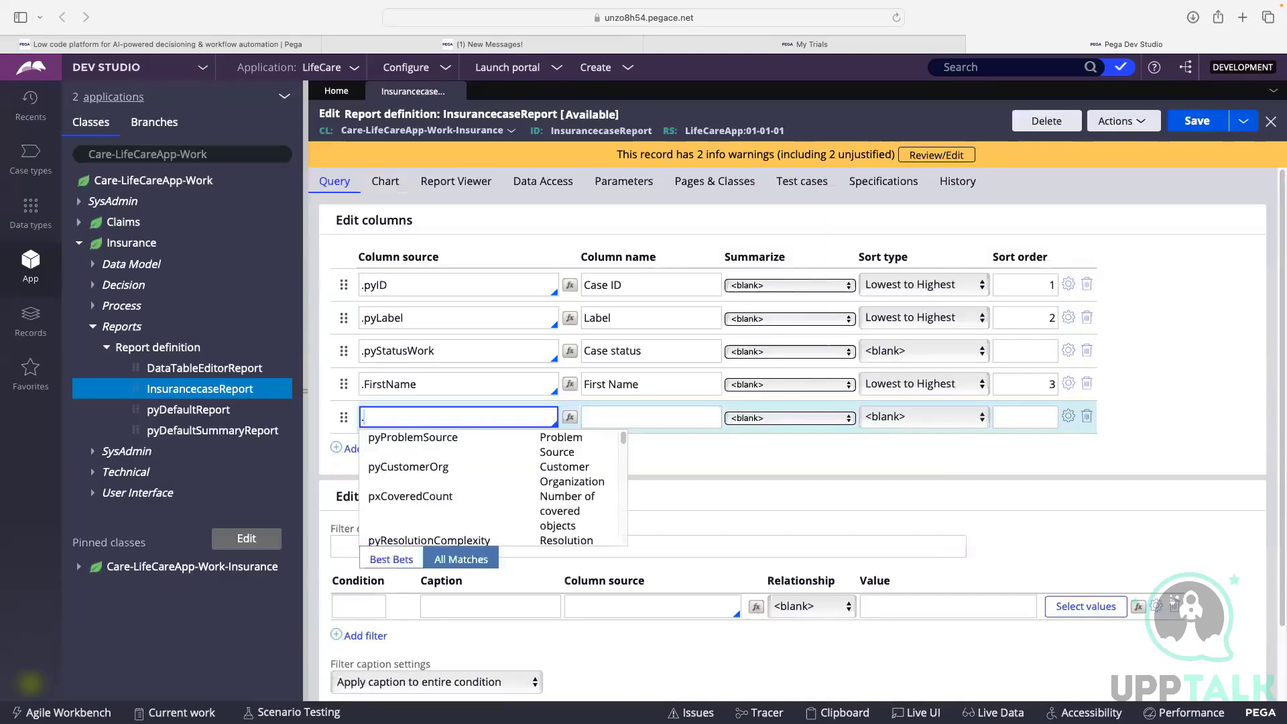
double_click(369, 285)
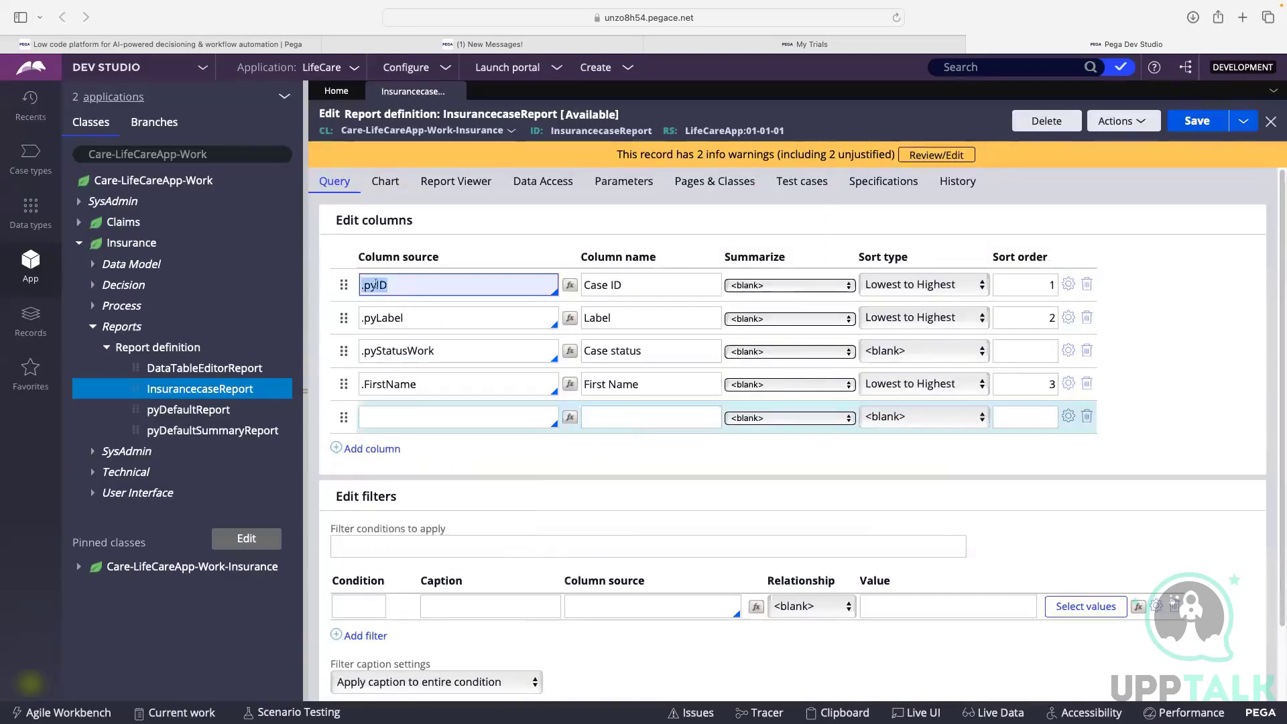
drag(364, 285, 360, 285)
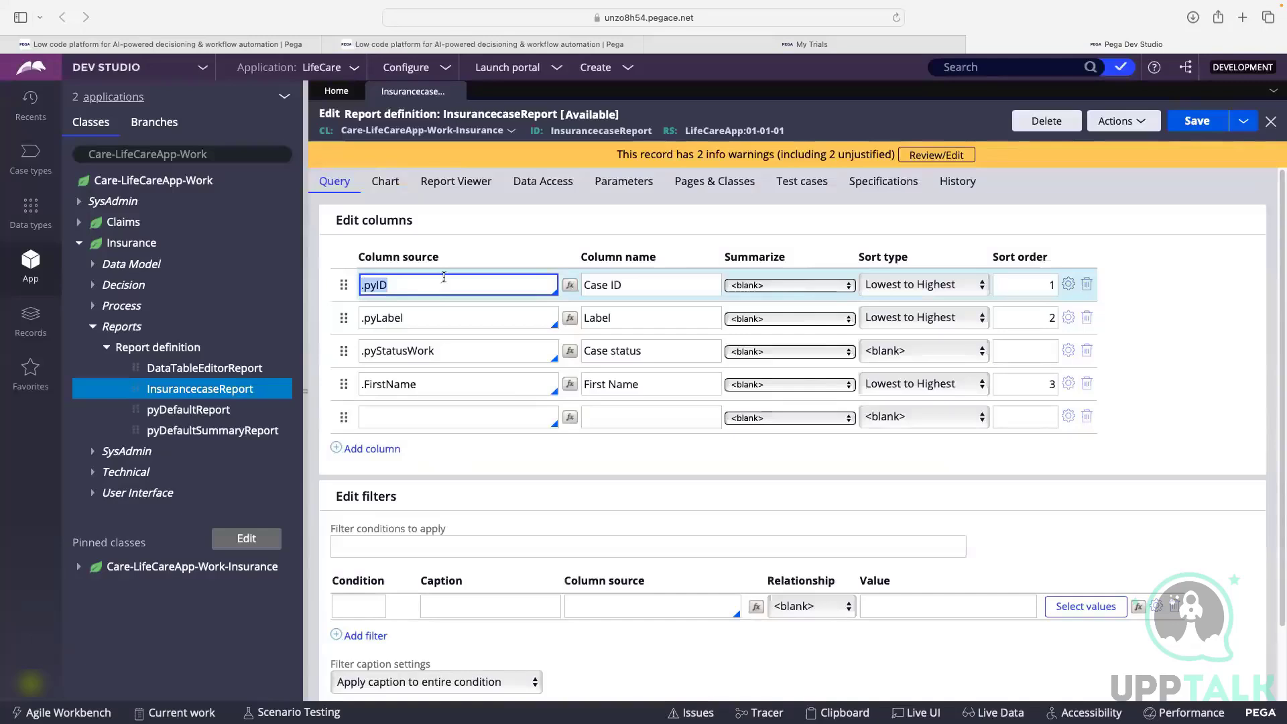
click(409, 280)
click(422, 418)
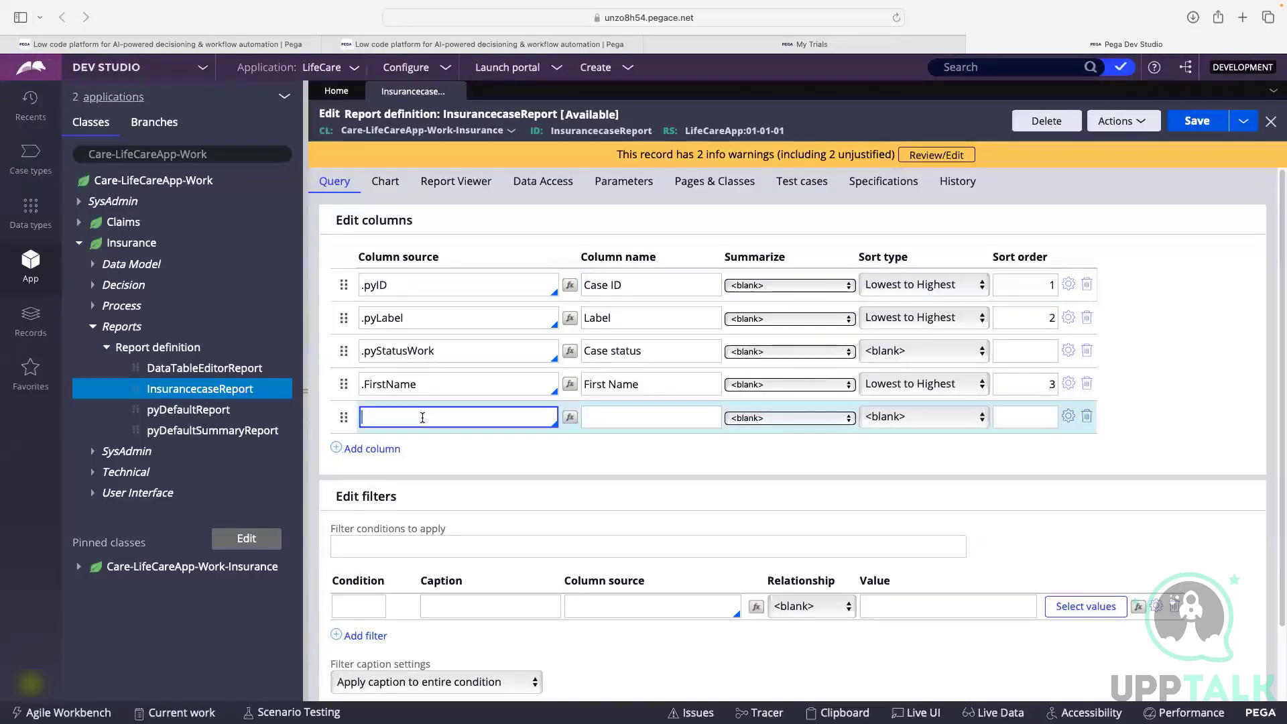
text(.)
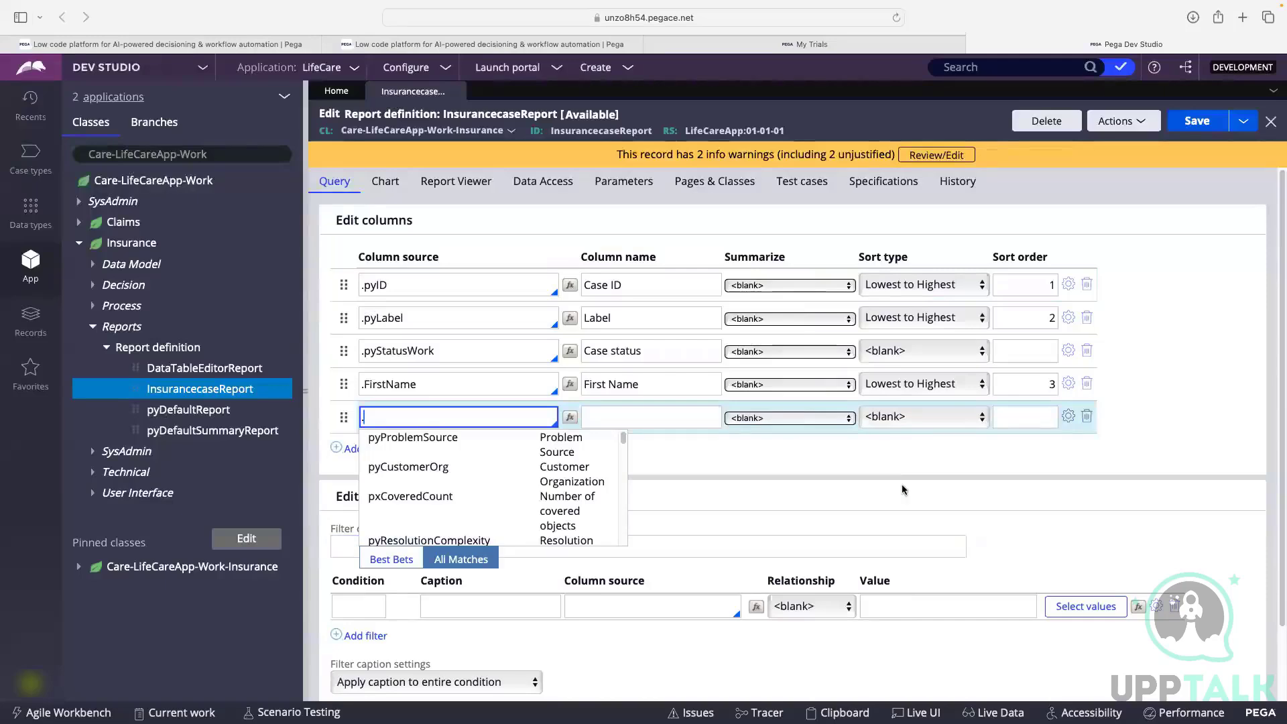
Step: Open the Clipboard viewer, expand pxResults under TempPage and inspect the properties of pxResults(1)
click(833, 711)
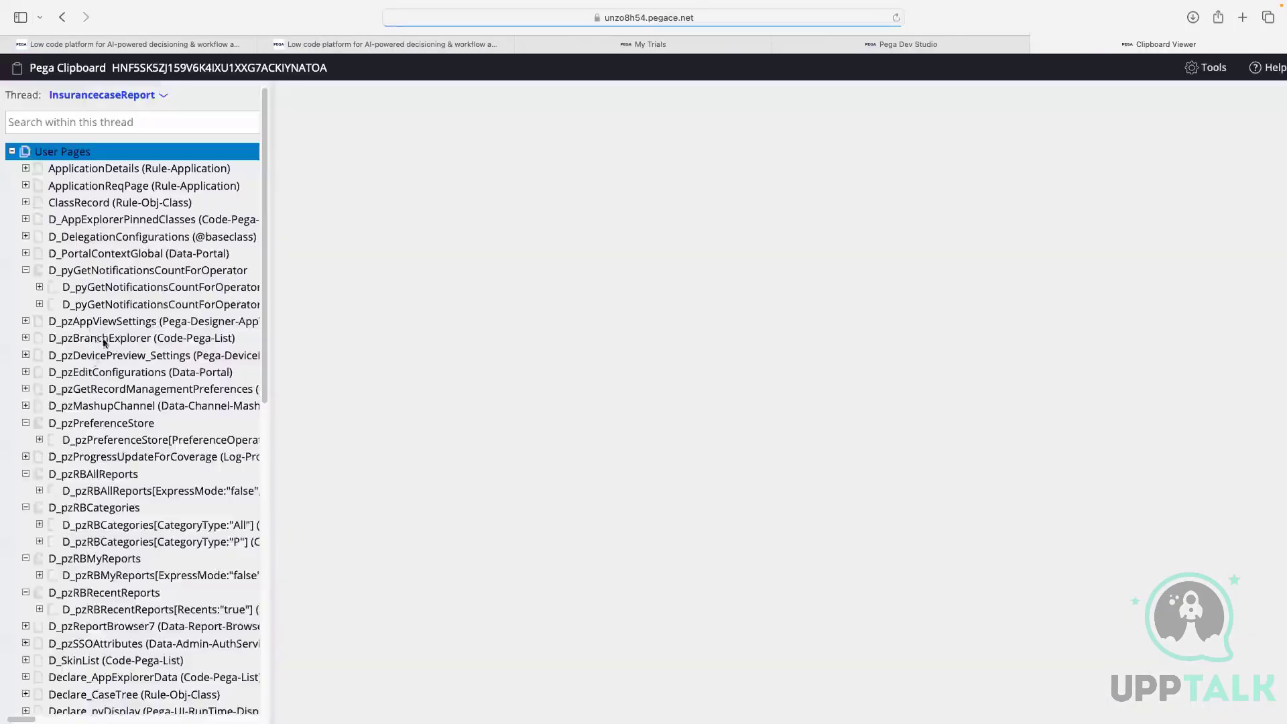
scroll(65, 477, down, 10)
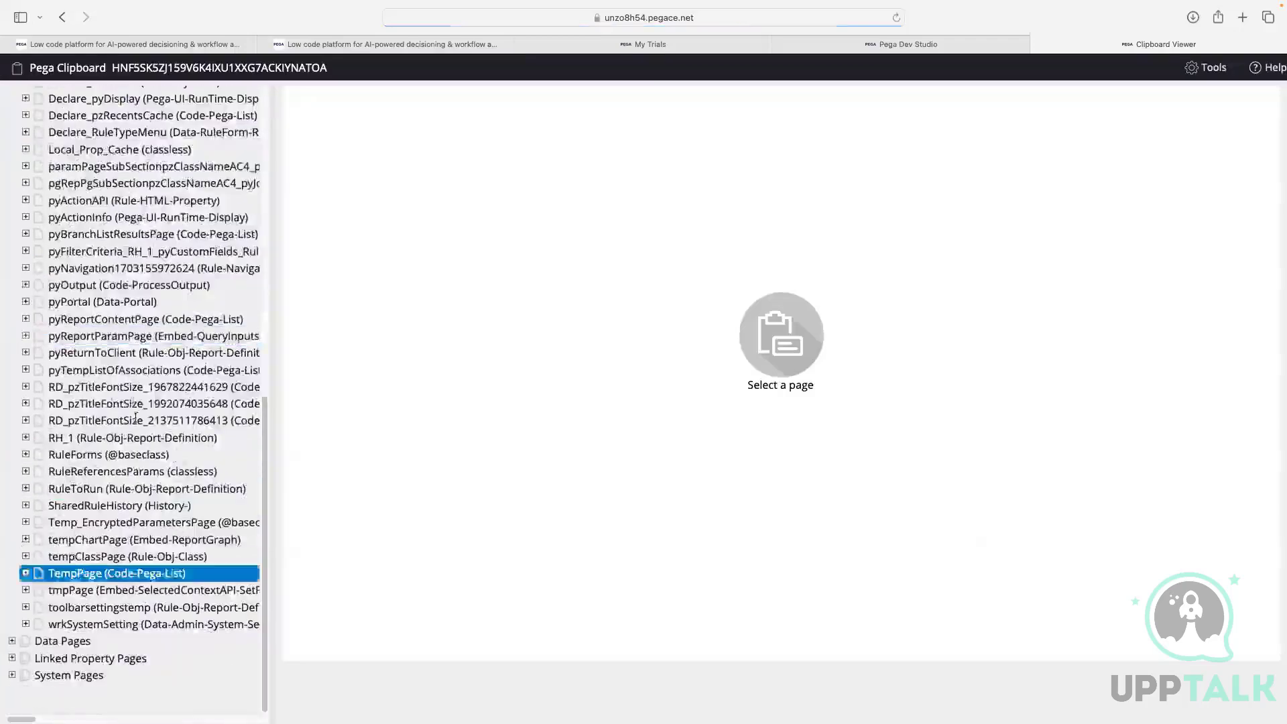
scroll(136, 417, up, 15)
scroll(61, 396, down, 3)
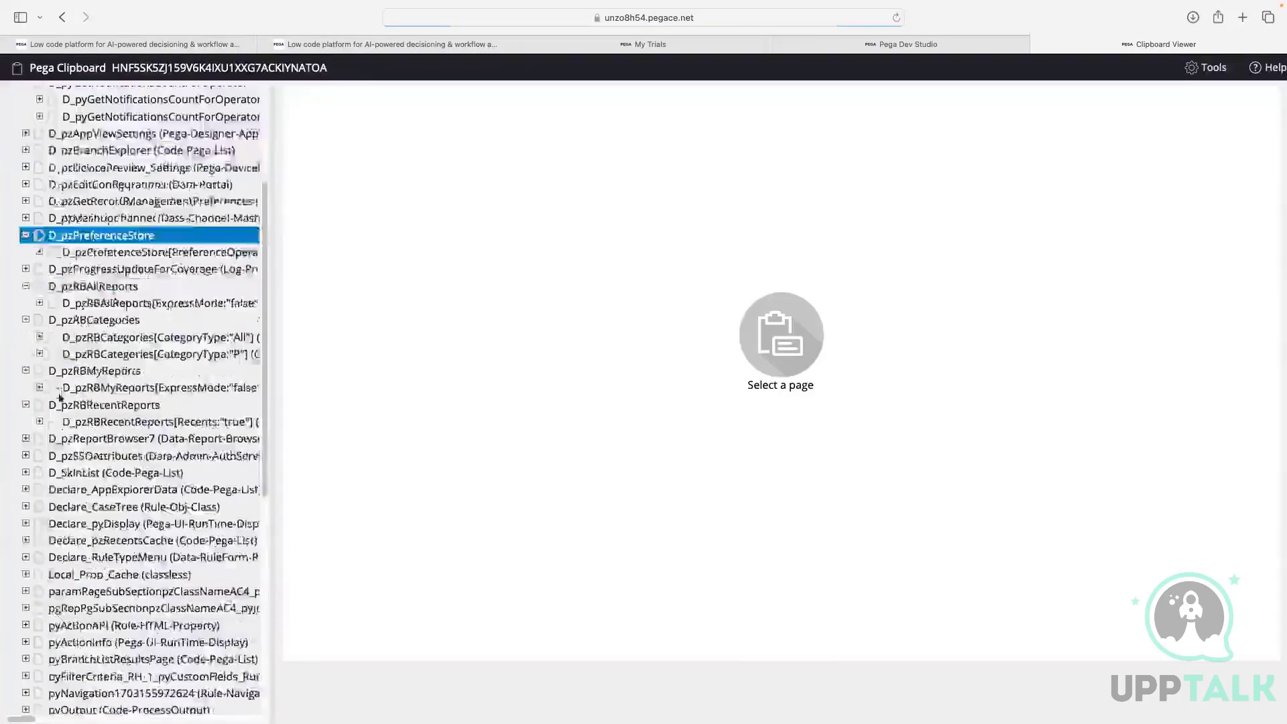
scroll(60, 397, down, 6)
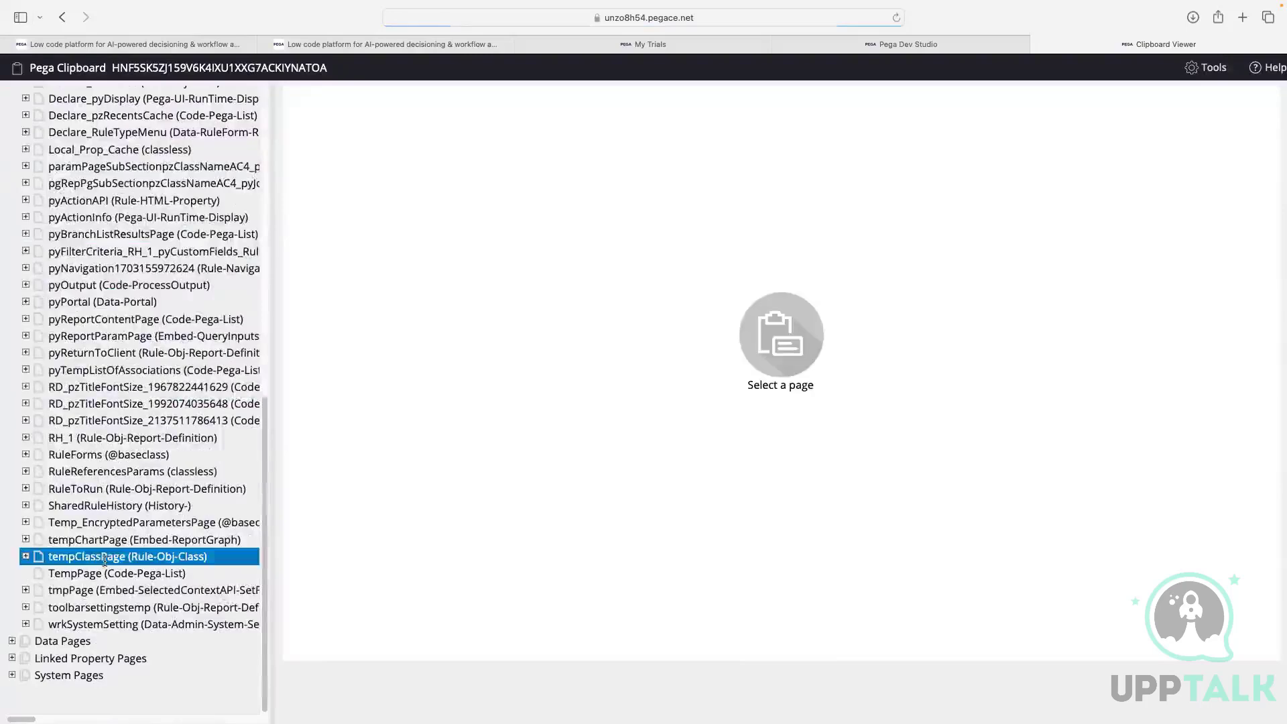
scroll(163, 570, down, 3)
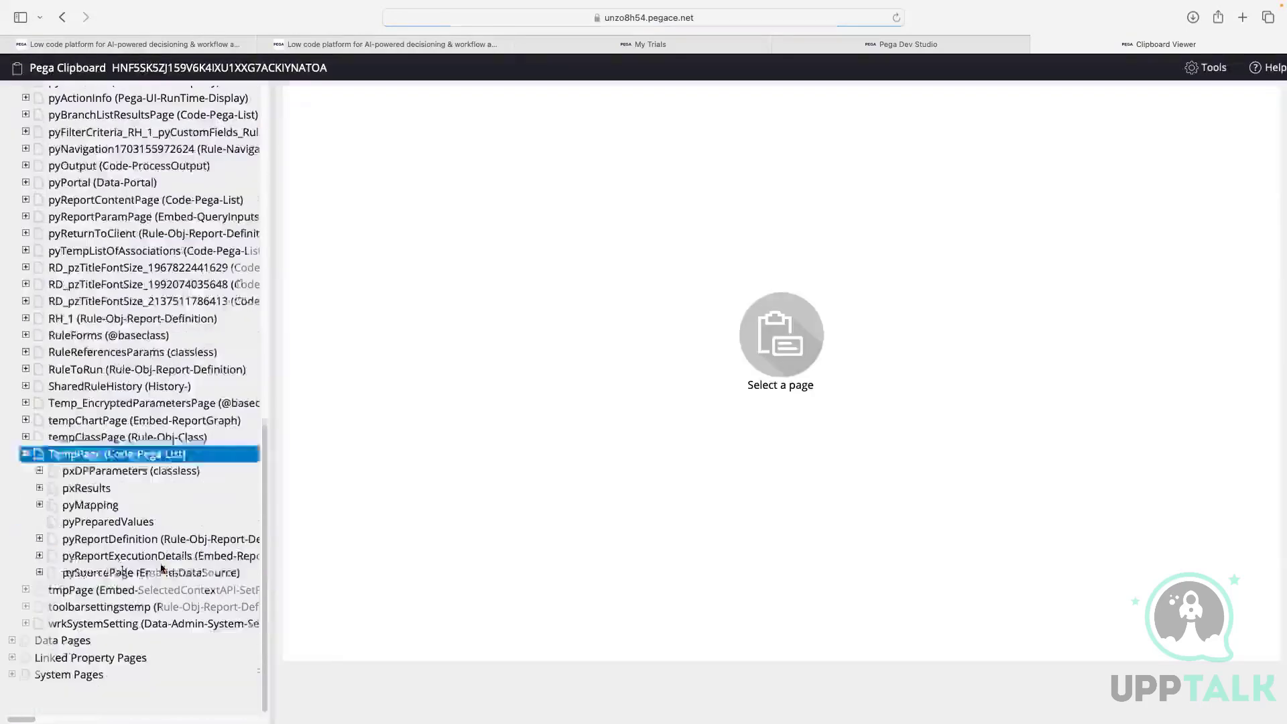
click(39, 489)
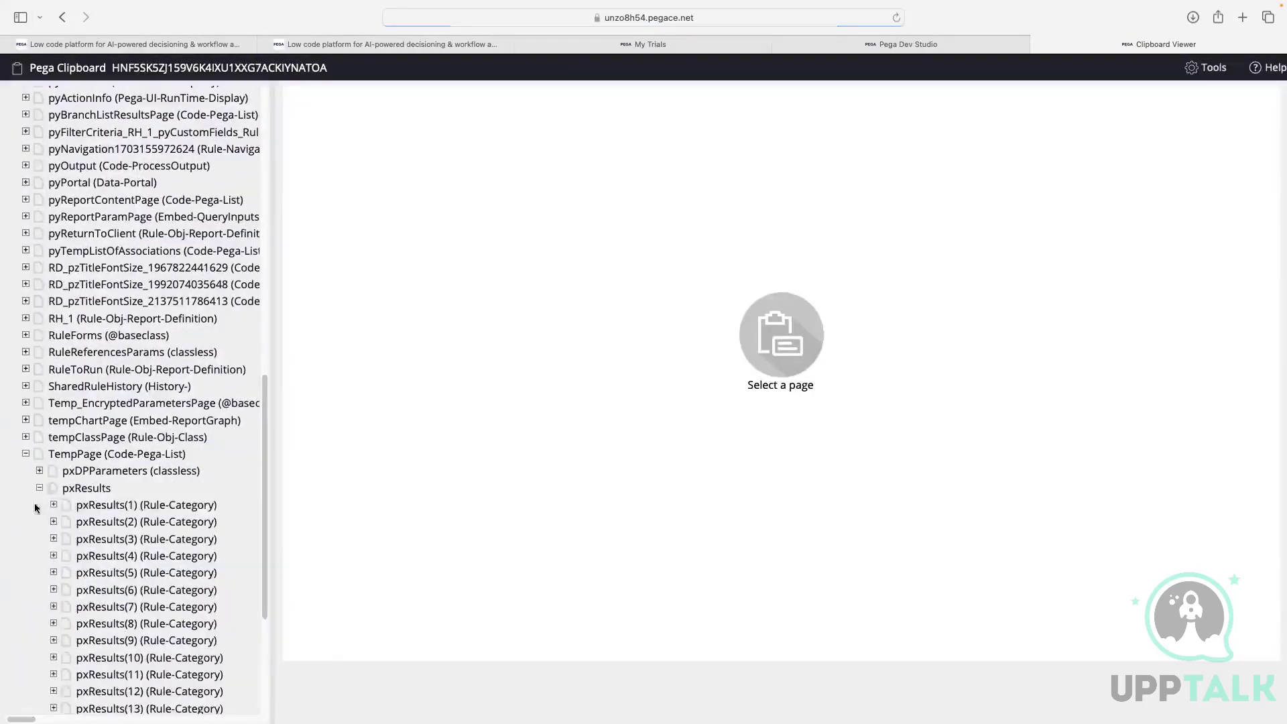
click(159, 507)
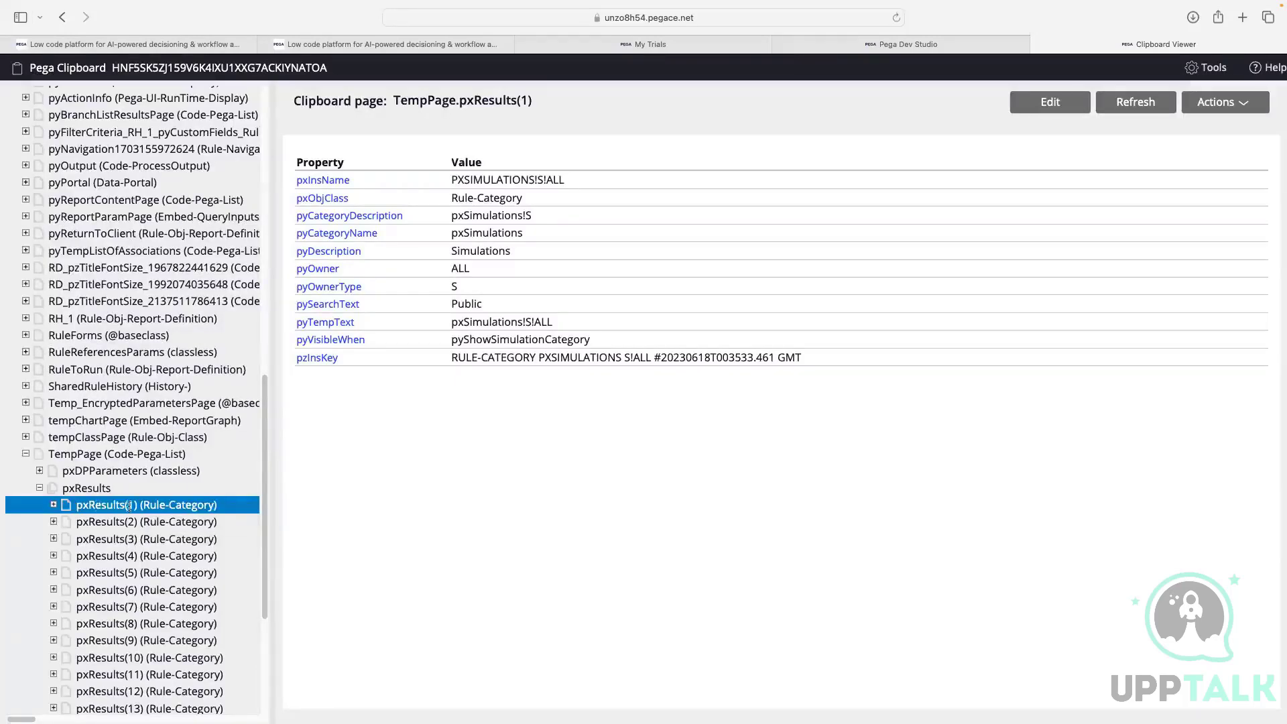
drag(77, 506, 210, 507)
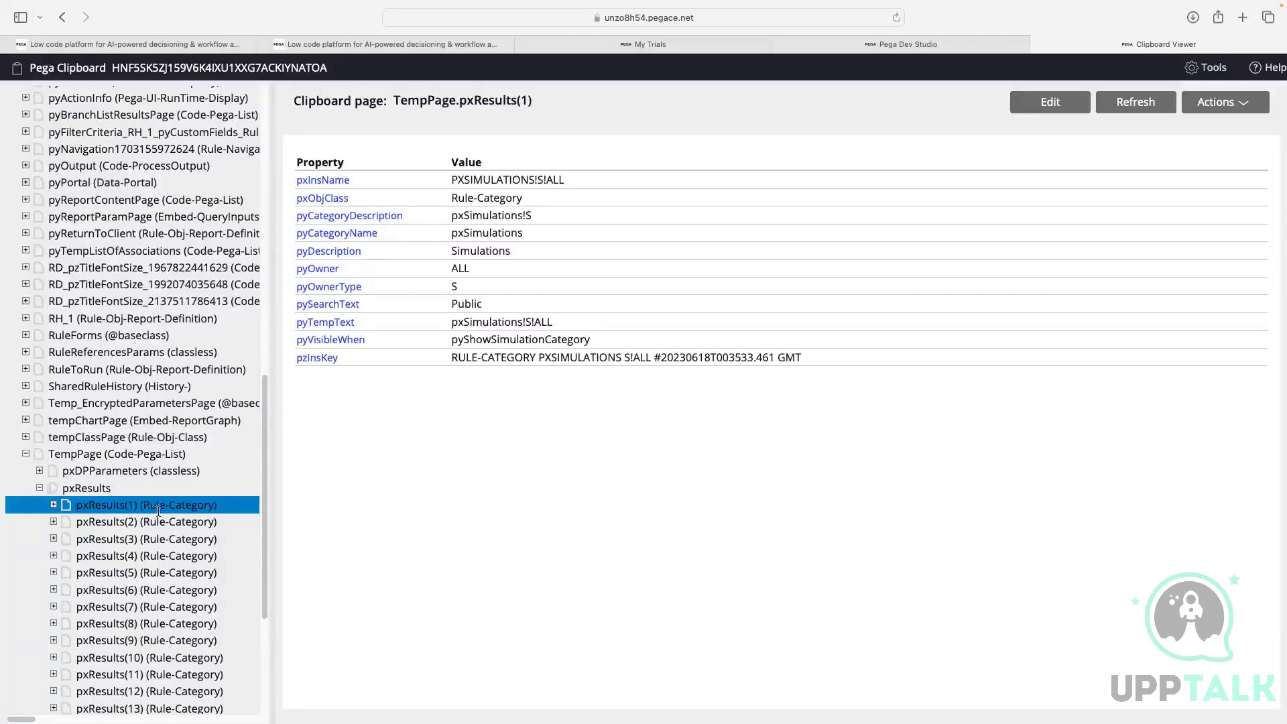
Step: Switch back to Dev Studio and add a declarative index join using the PartyURI index in the report's data access settings
click(870, 44)
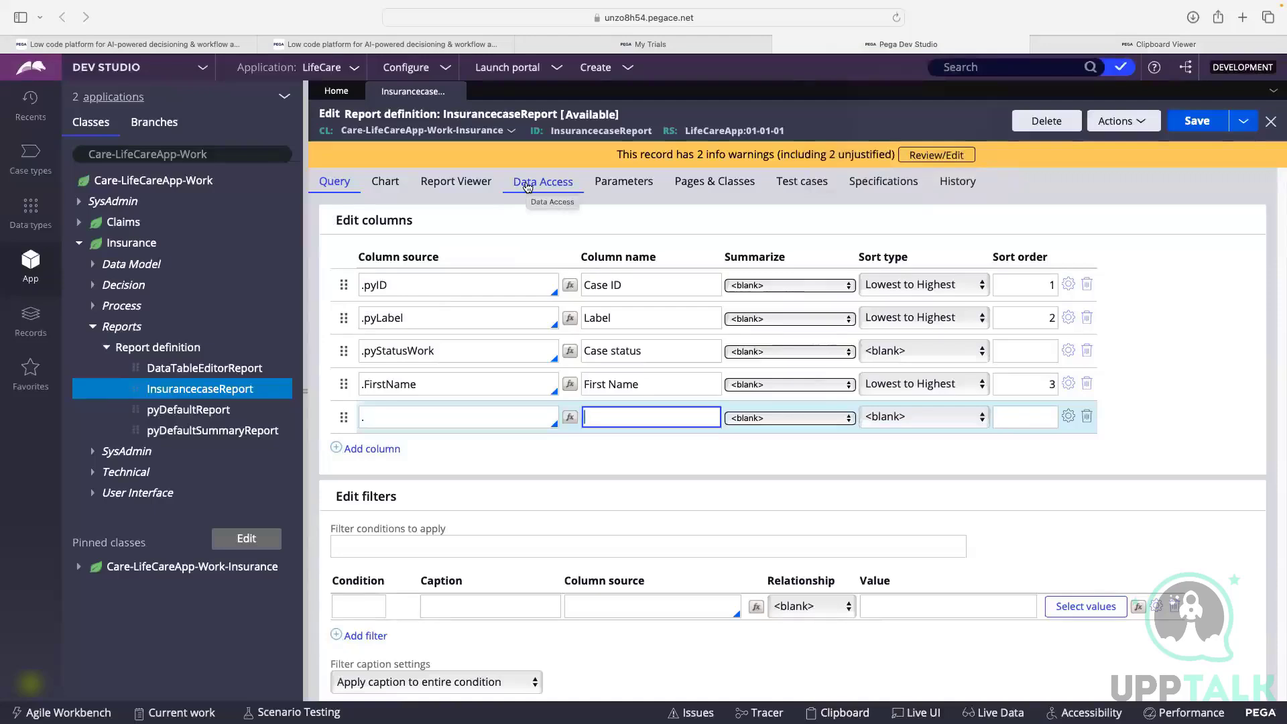
click(528, 187)
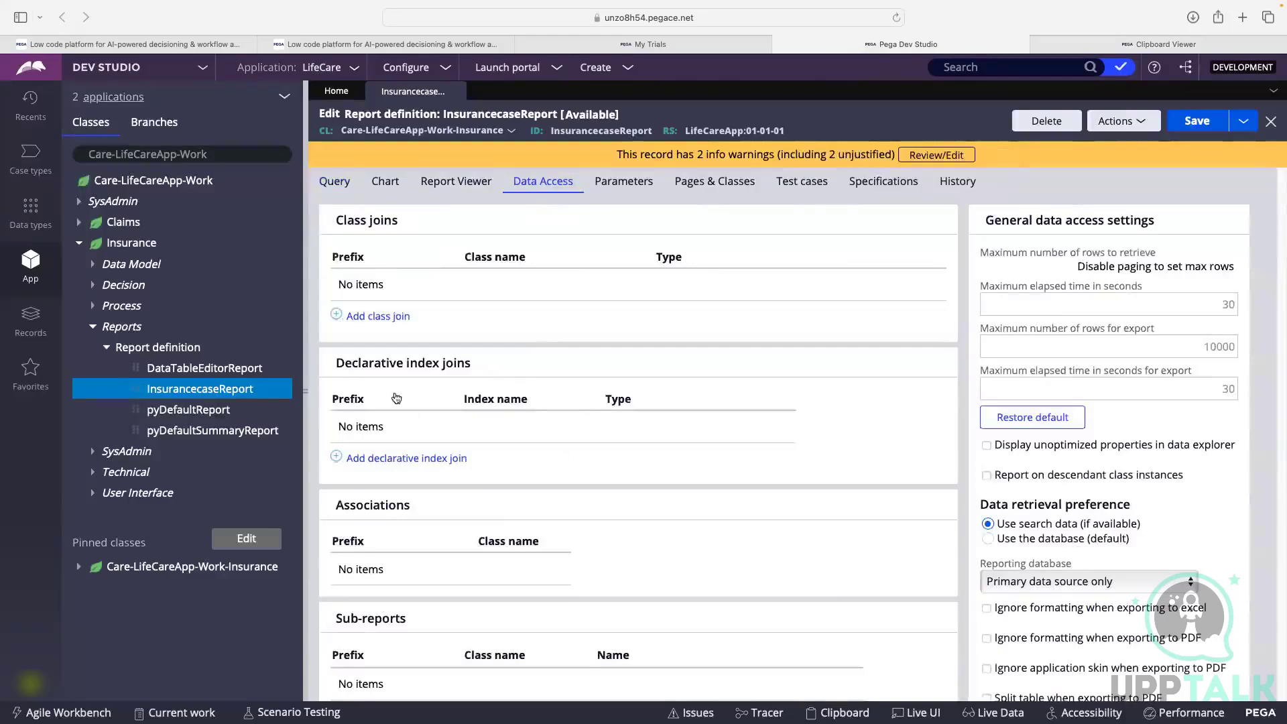
click(408, 461)
click(536, 429)
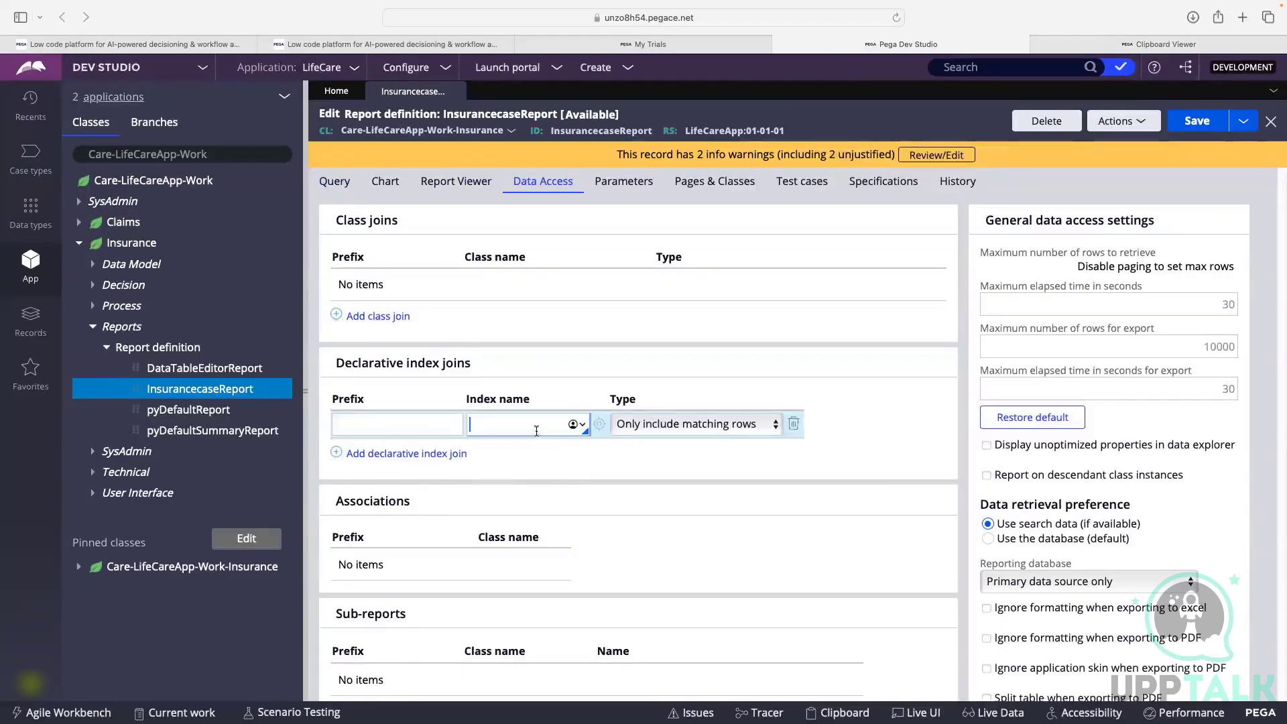
key(Down)
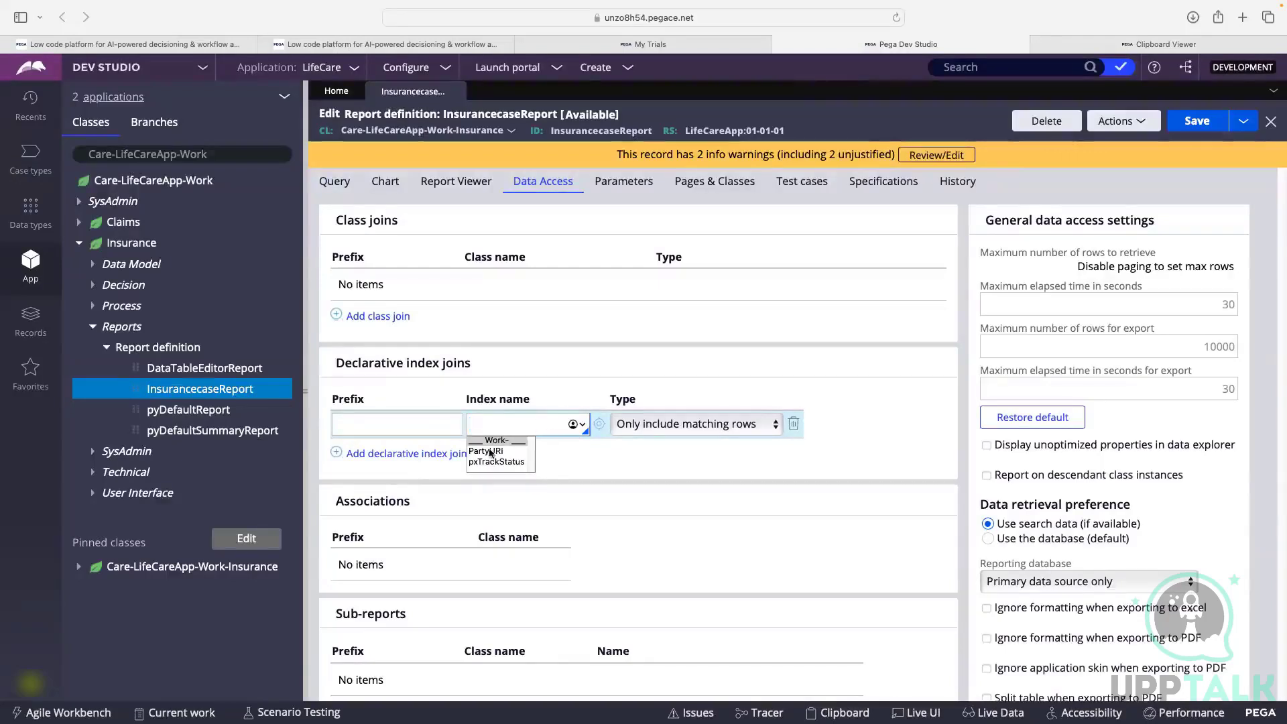
click(485, 451)
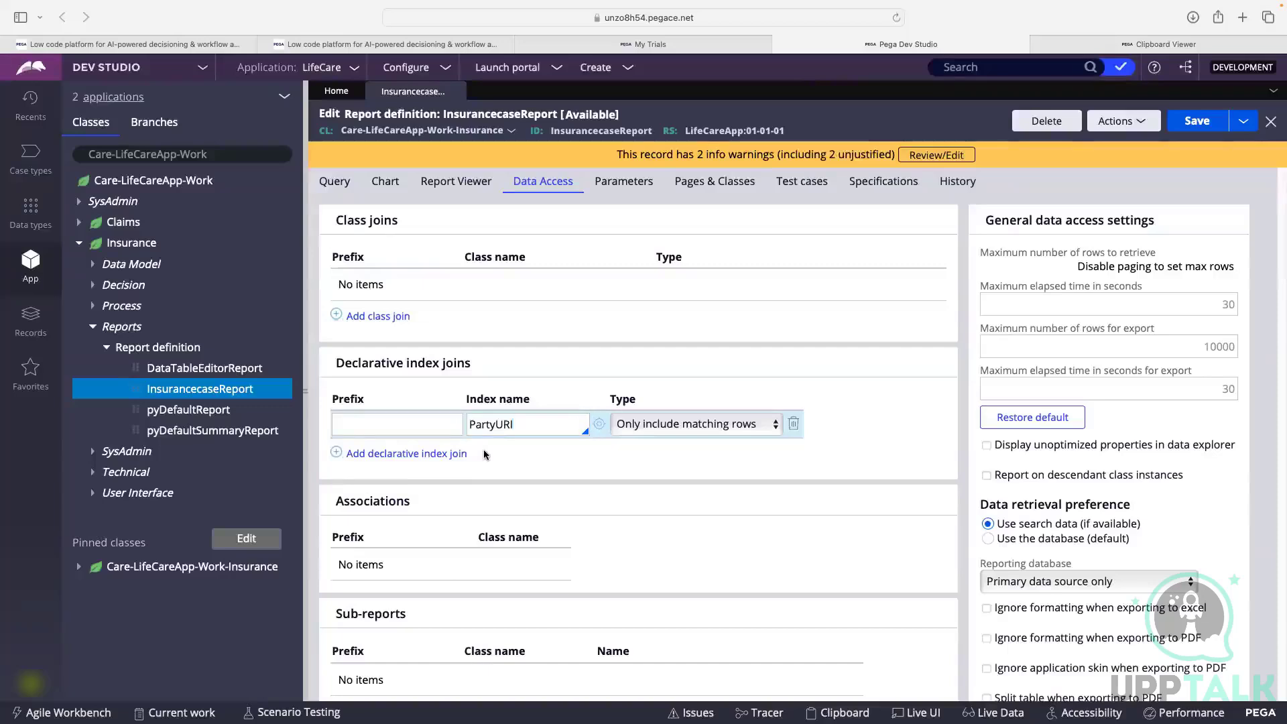
click(350, 423)
Step: List the Declare Index rules in the SysAdmin records and open the PartyURI rule
click(30, 320)
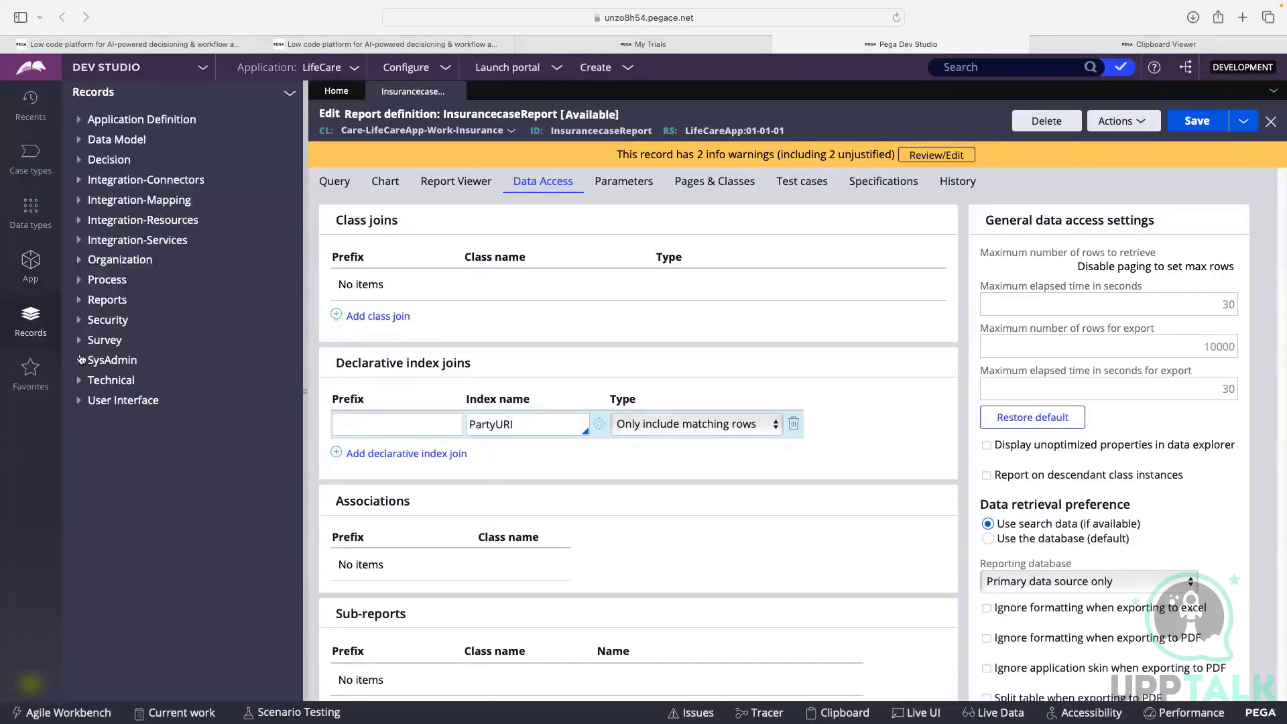
click(78, 367)
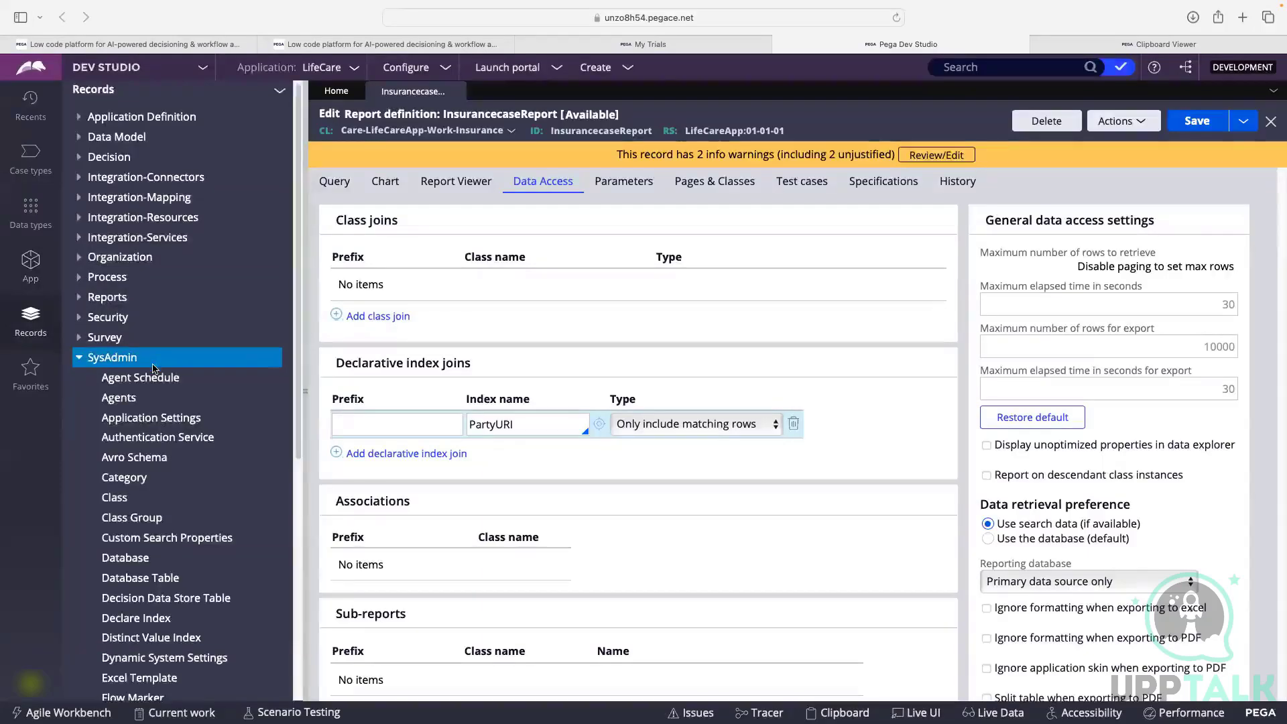
scroll(154, 368, down, 1)
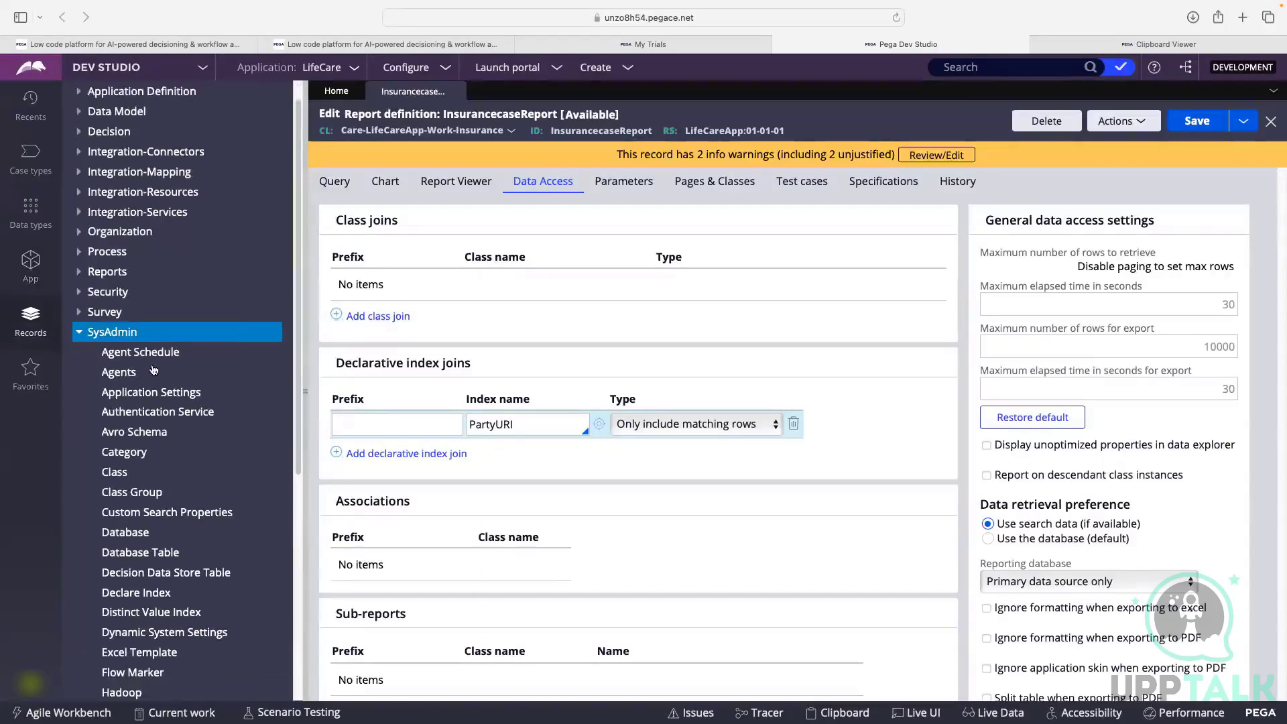
click(121, 593)
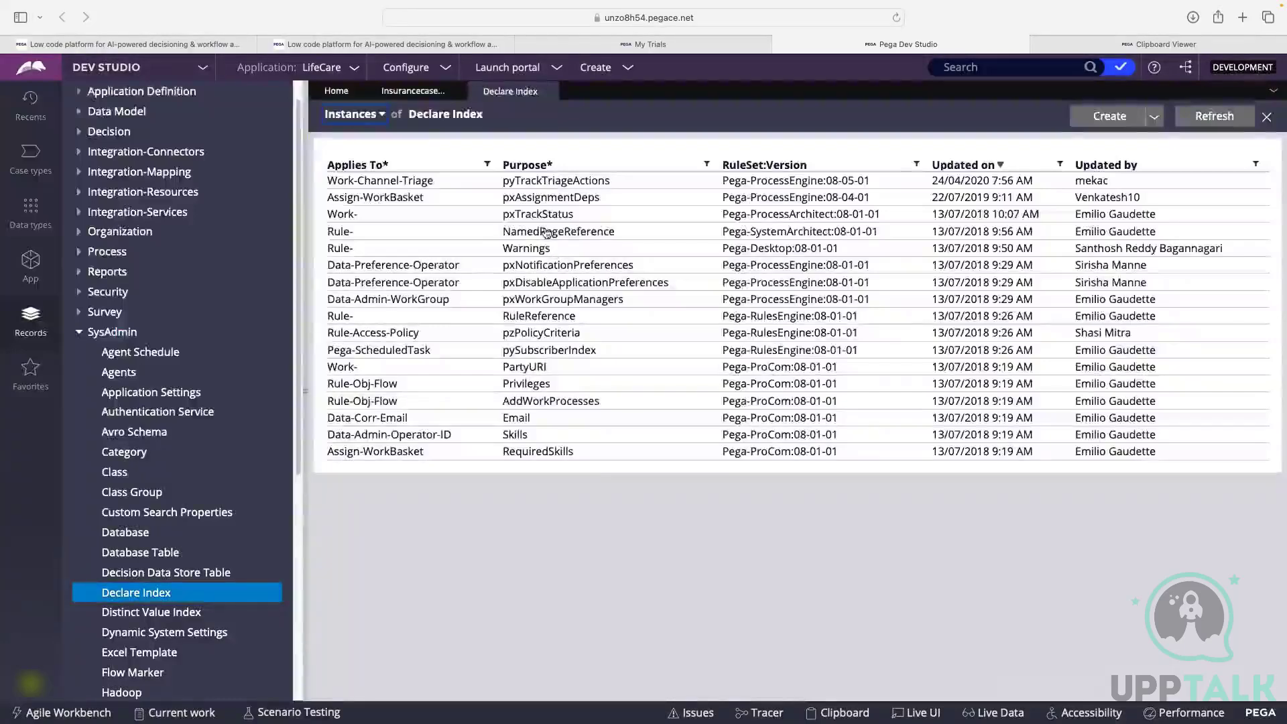
click(525, 369)
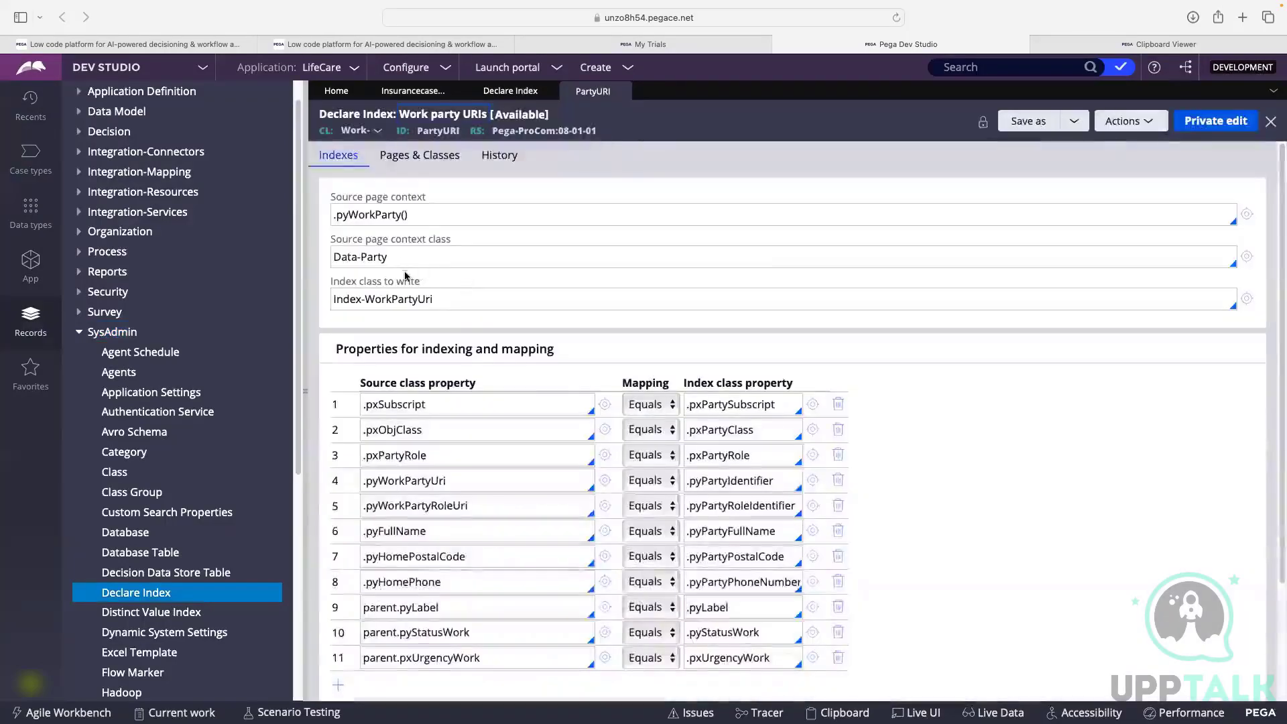
Step: Examine the PartyURI rule's source page context class, index class to write and source-to-index property mappings
drag(396, 258, 330, 259)
click(383, 262)
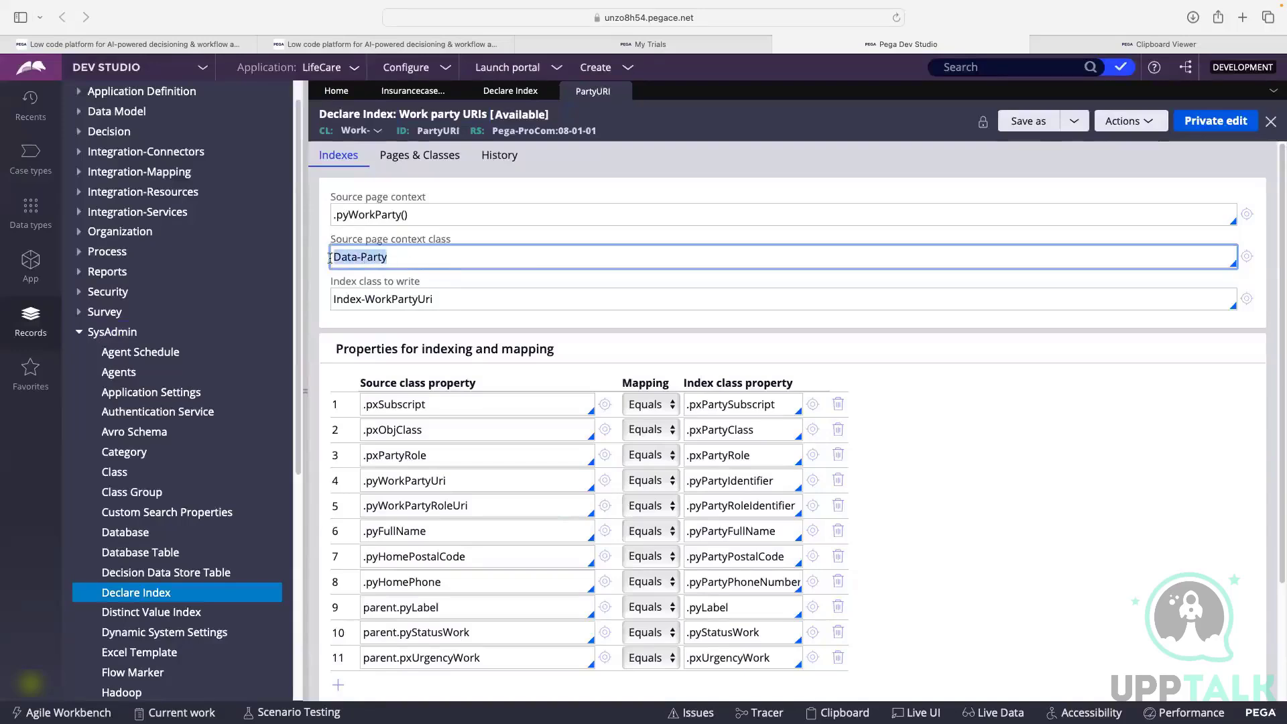
click(413, 261)
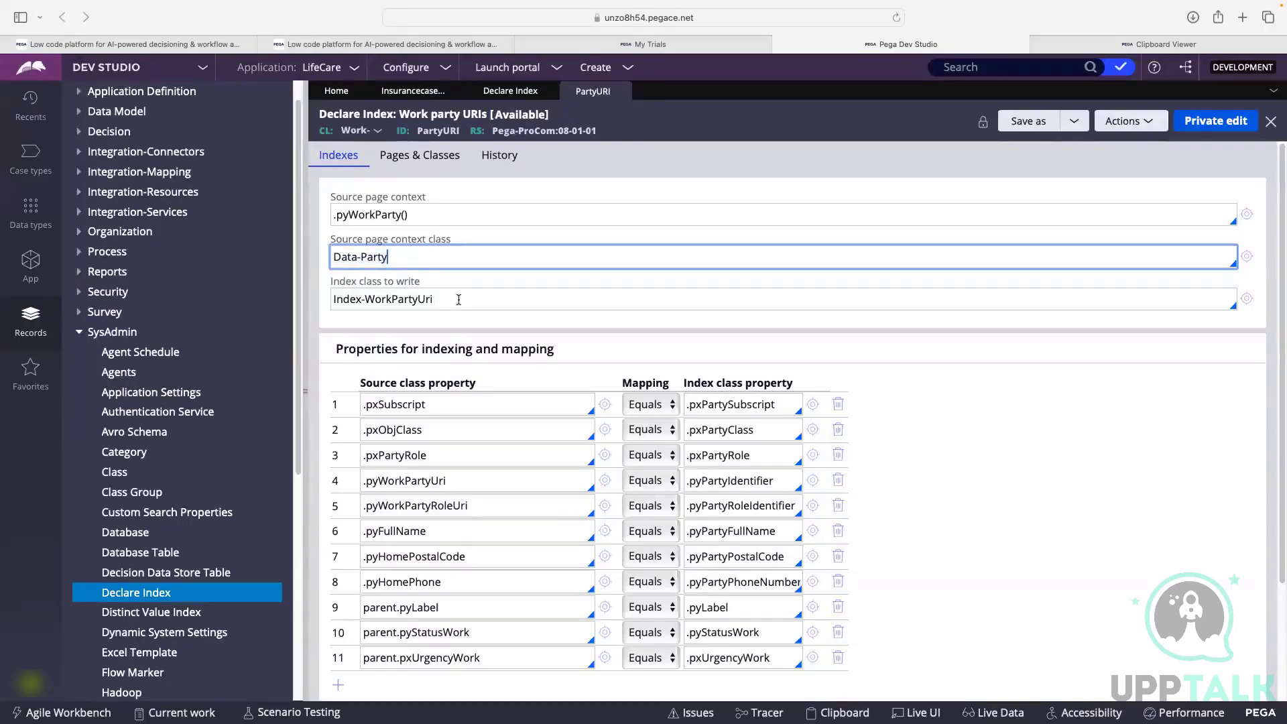
drag(459, 300, 333, 299)
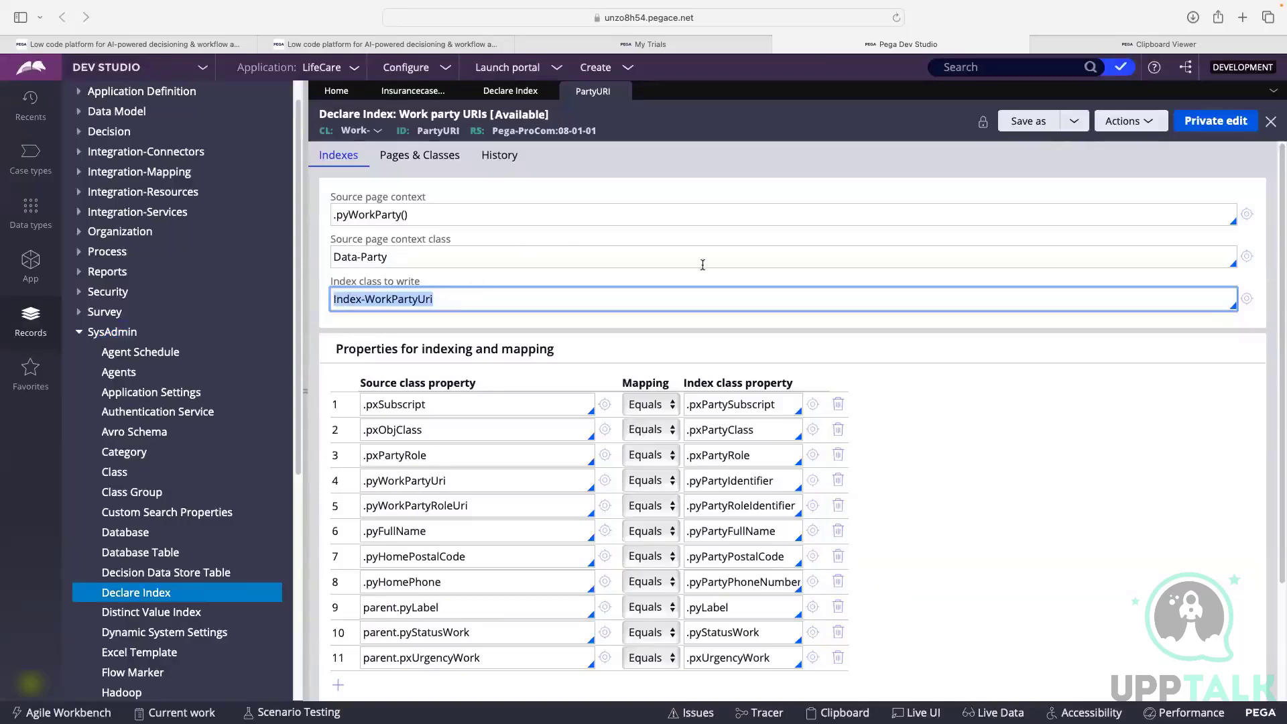
scroll(702, 264, down, 1)
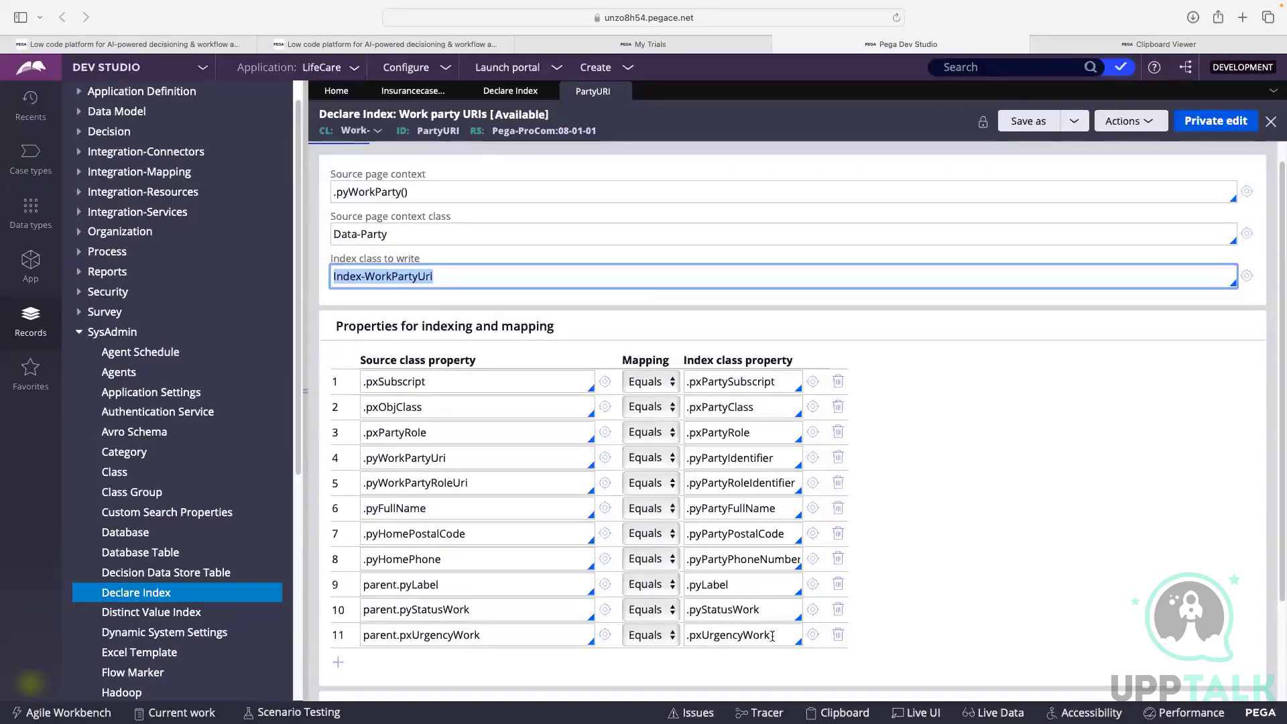
click(468, 282)
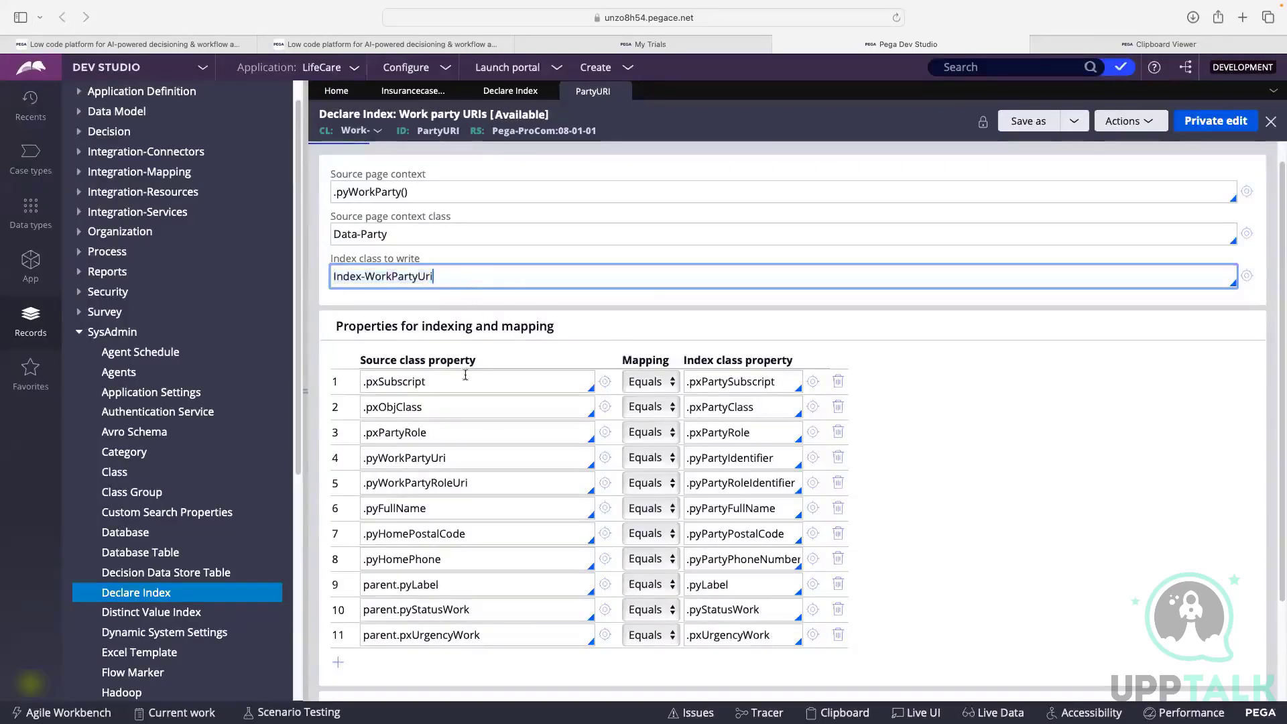
drag(781, 384, 693, 385)
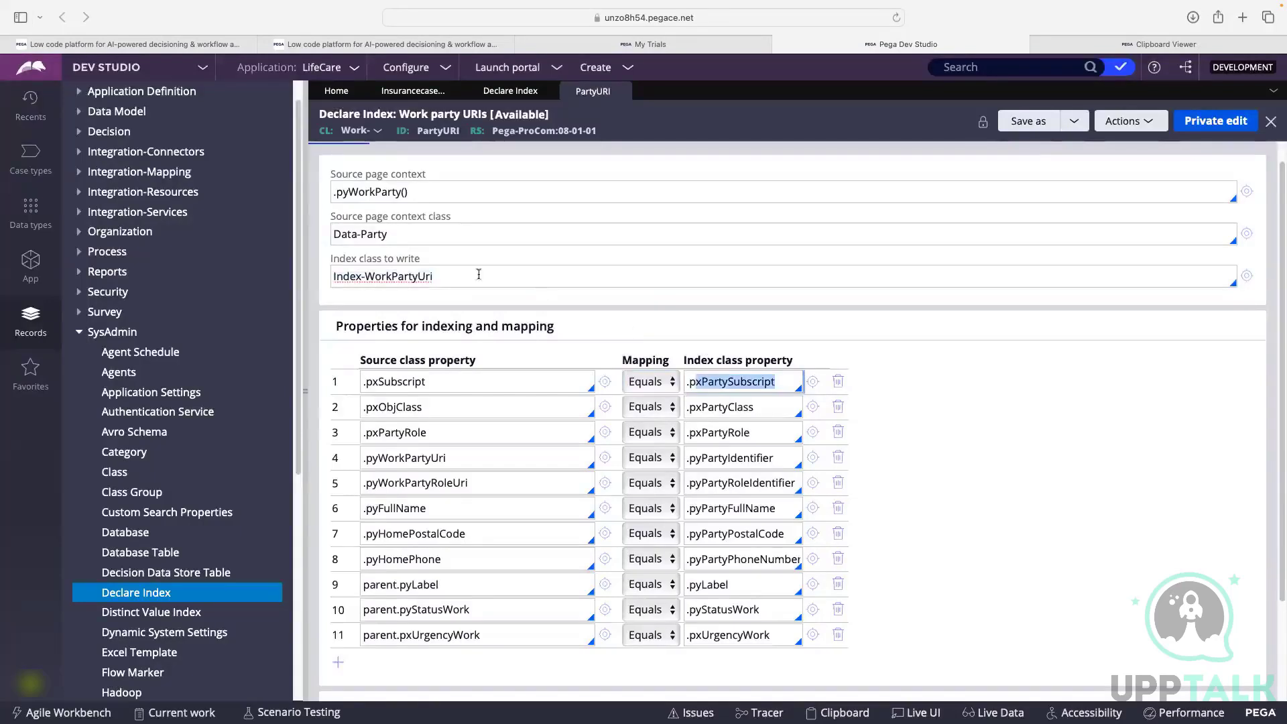
drag(438, 276, 328, 266)
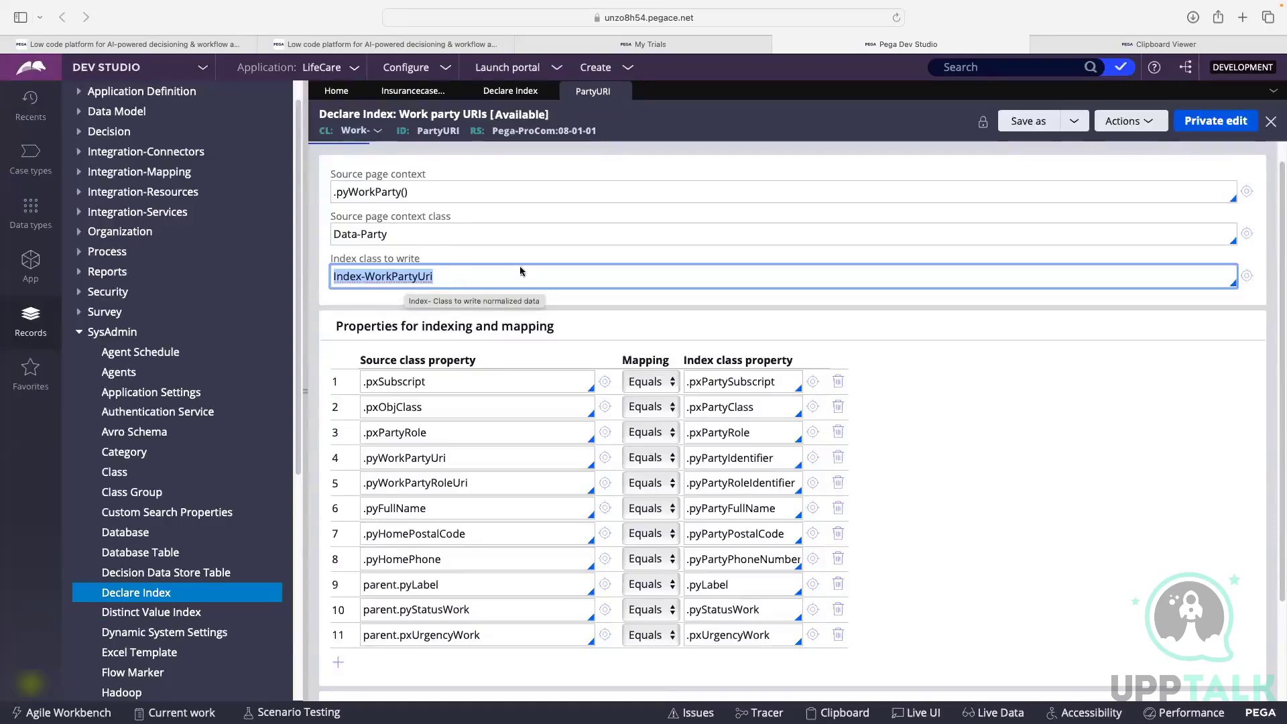
Step: Return to the InsurancecaseReport definition and set the PartyURI declarative index join's prefix to Ap
click(510, 90)
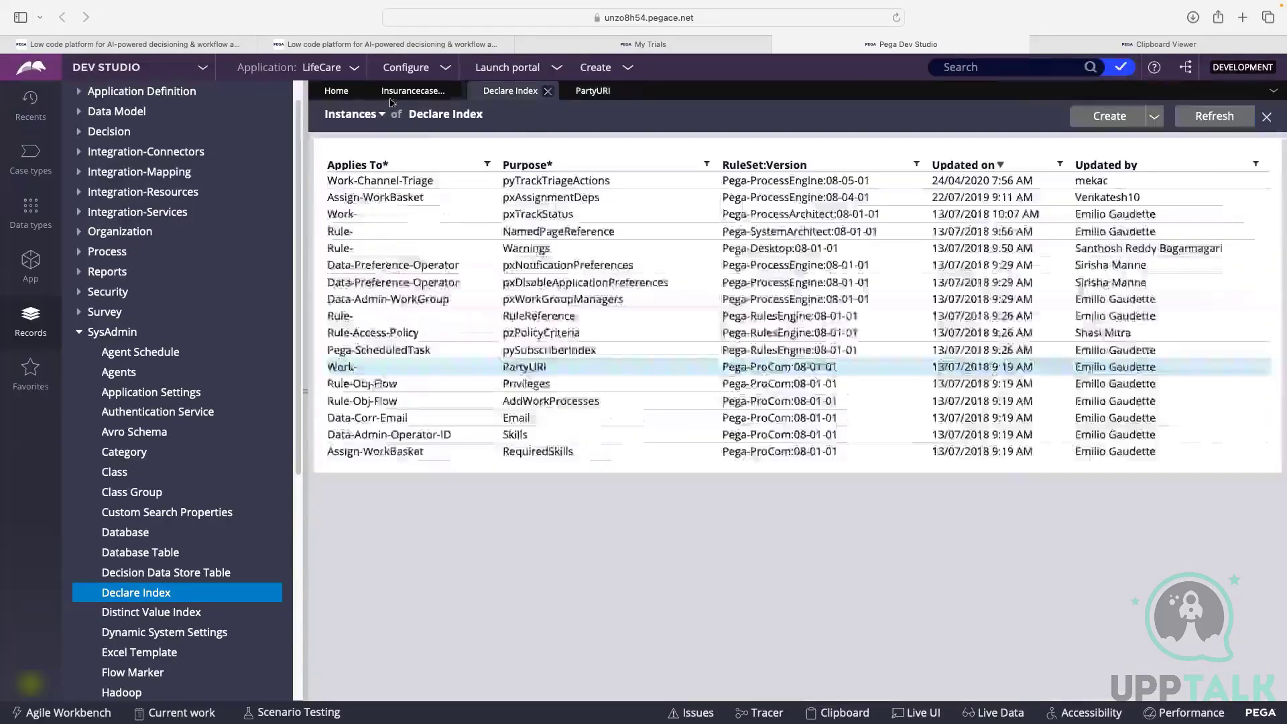
click(393, 93)
click(391, 427)
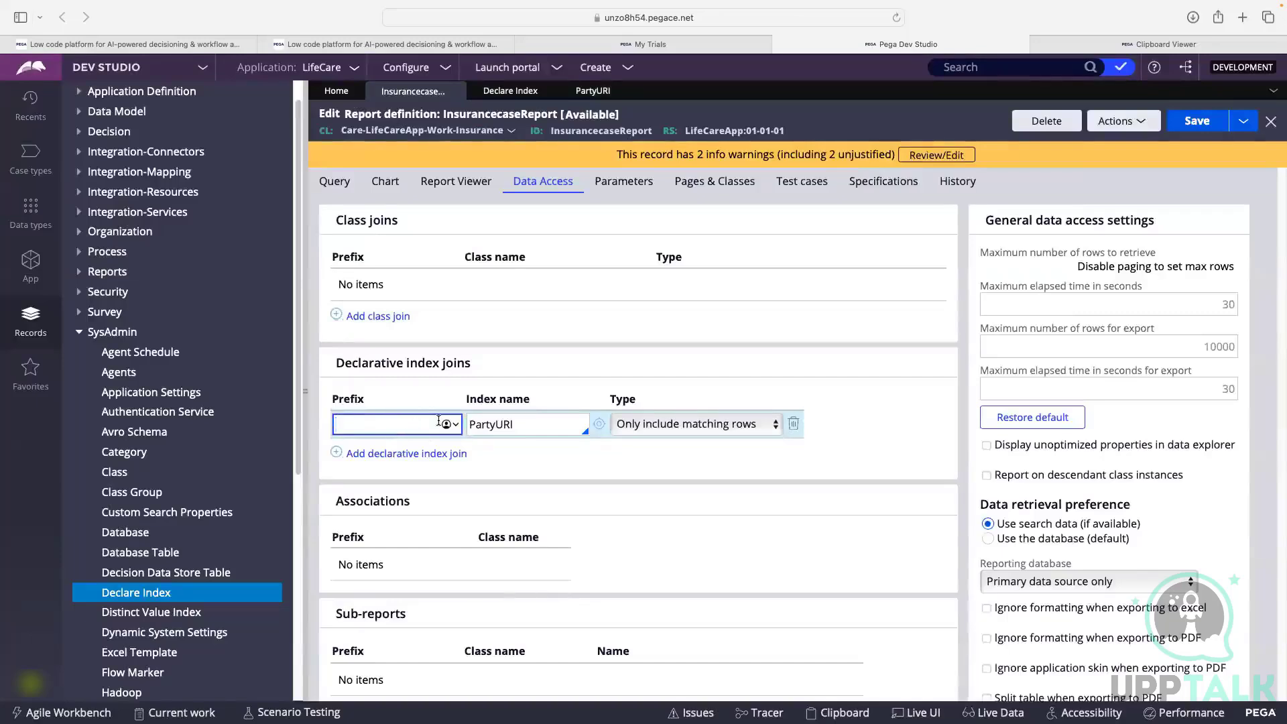
click(586, 478)
click(347, 428)
click(520, 445)
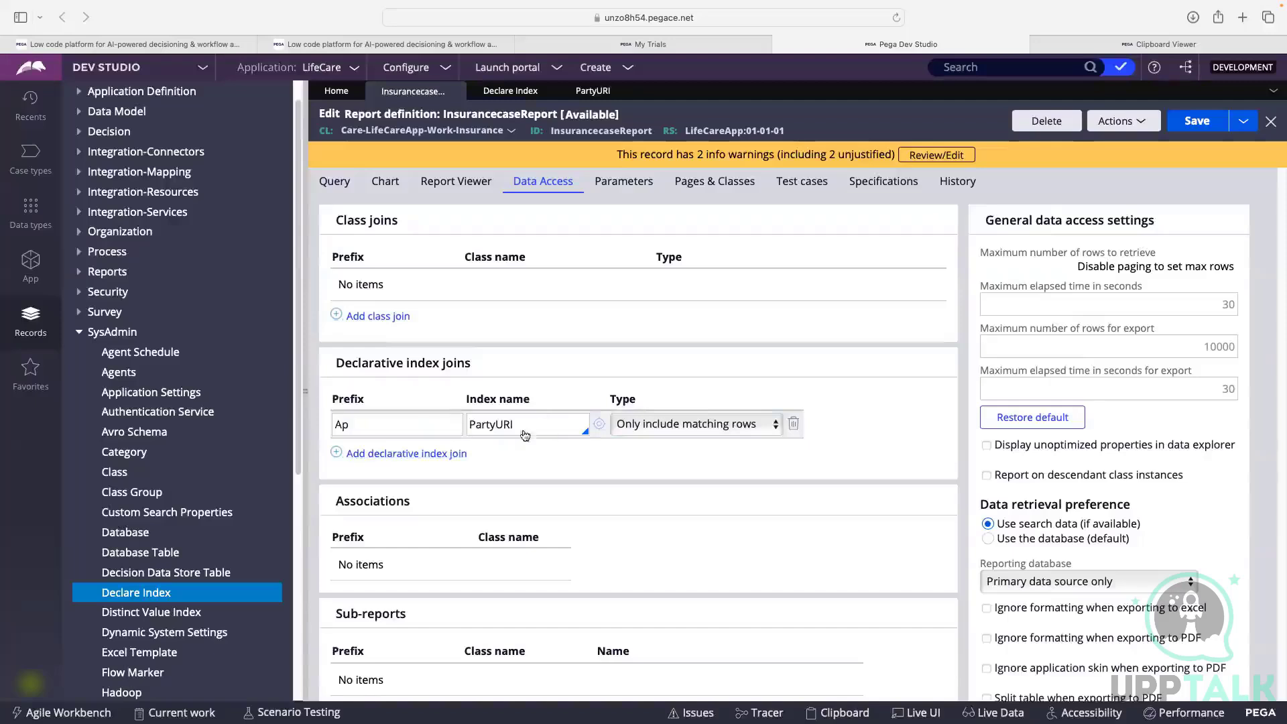
Step: Clear the prefix of the PartyURI declarative index join
double_click(370, 427)
key(BackSpace)
click(573, 465)
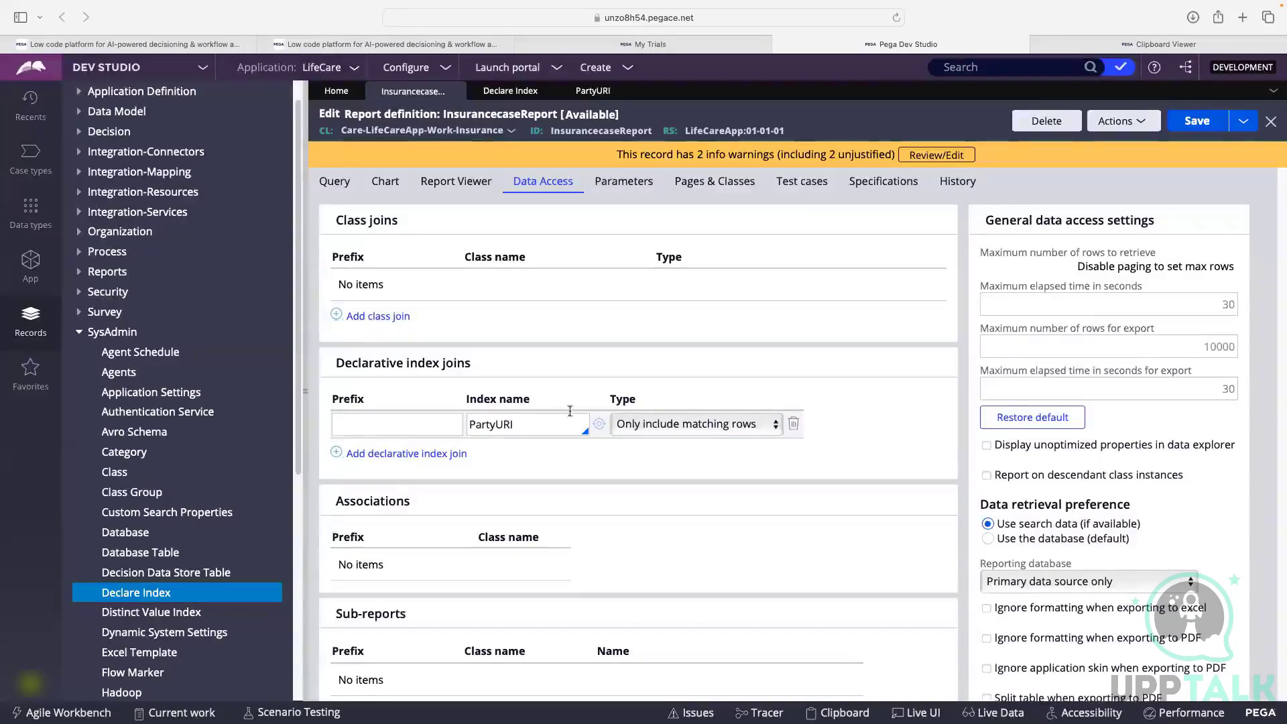
Step: Remove the PartyURI entry from the report definition's declarative index joins
scroll(548, 386, down, 2)
scroll(548, 385, down, 3)
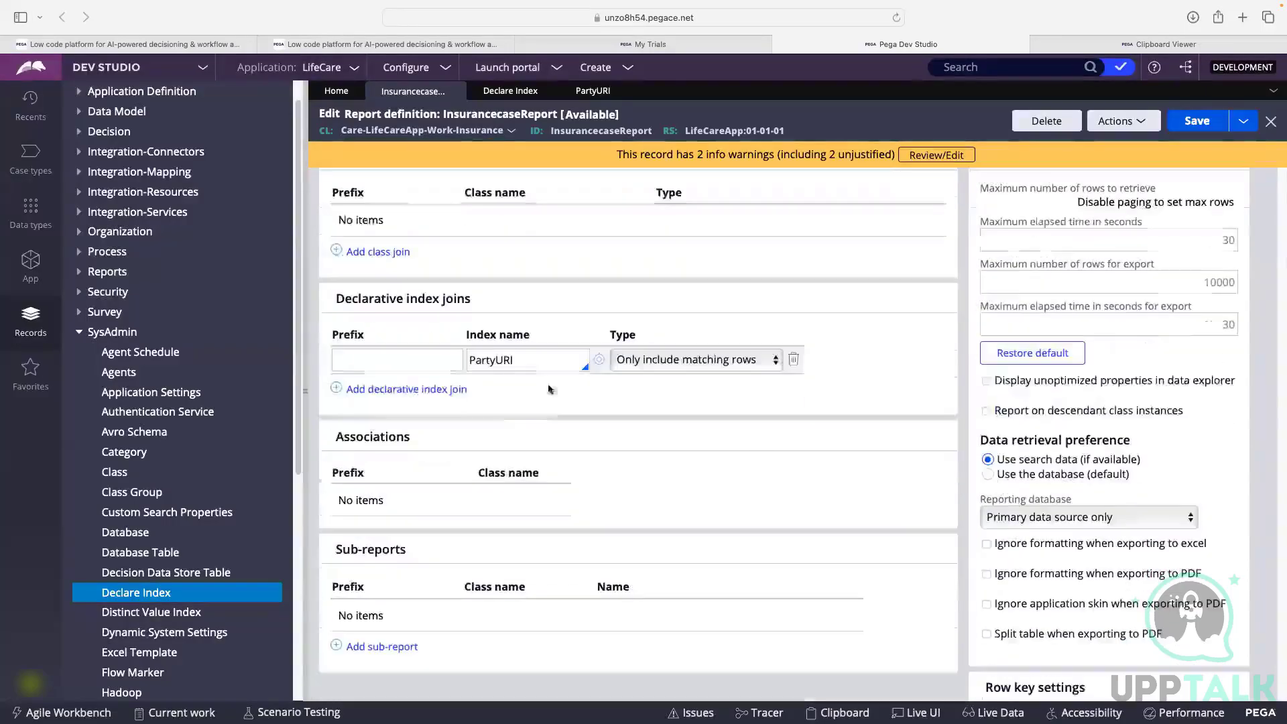
click(794, 360)
Step: Add a blank sub-report row to the InsurancecaseReport data access settings
scroll(504, 416, down, 5)
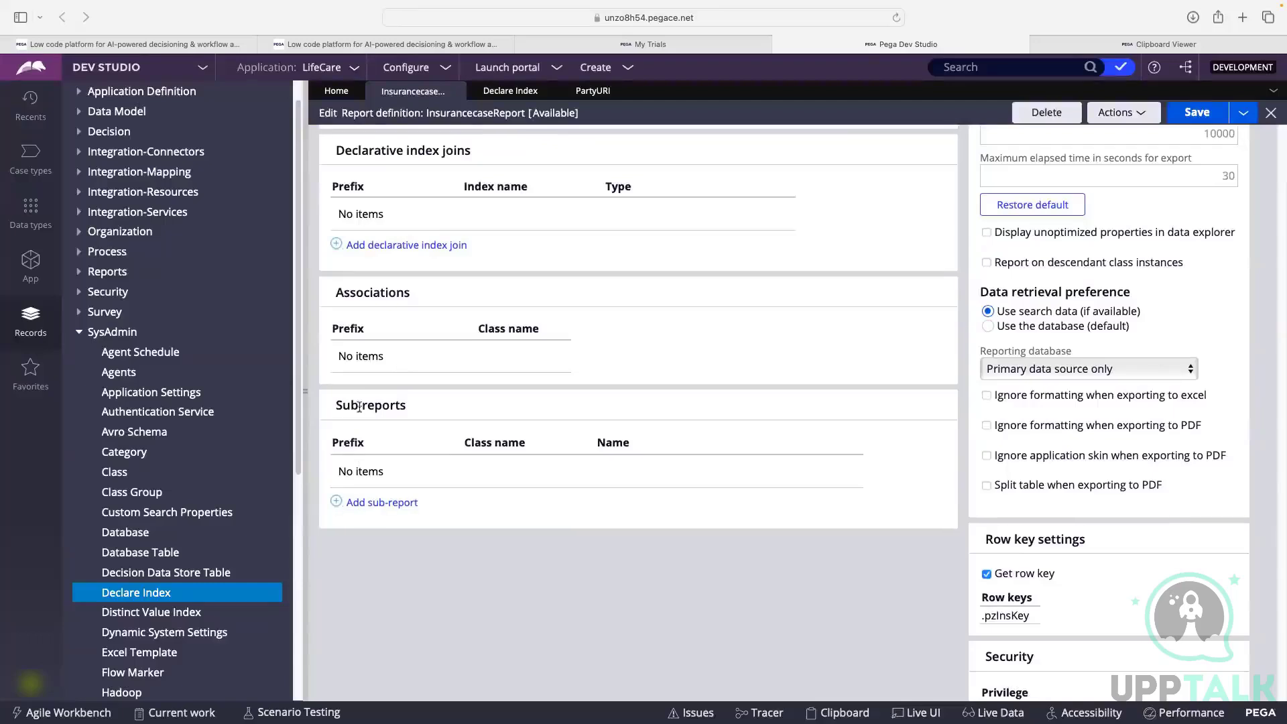
drag(335, 406, 408, 407)
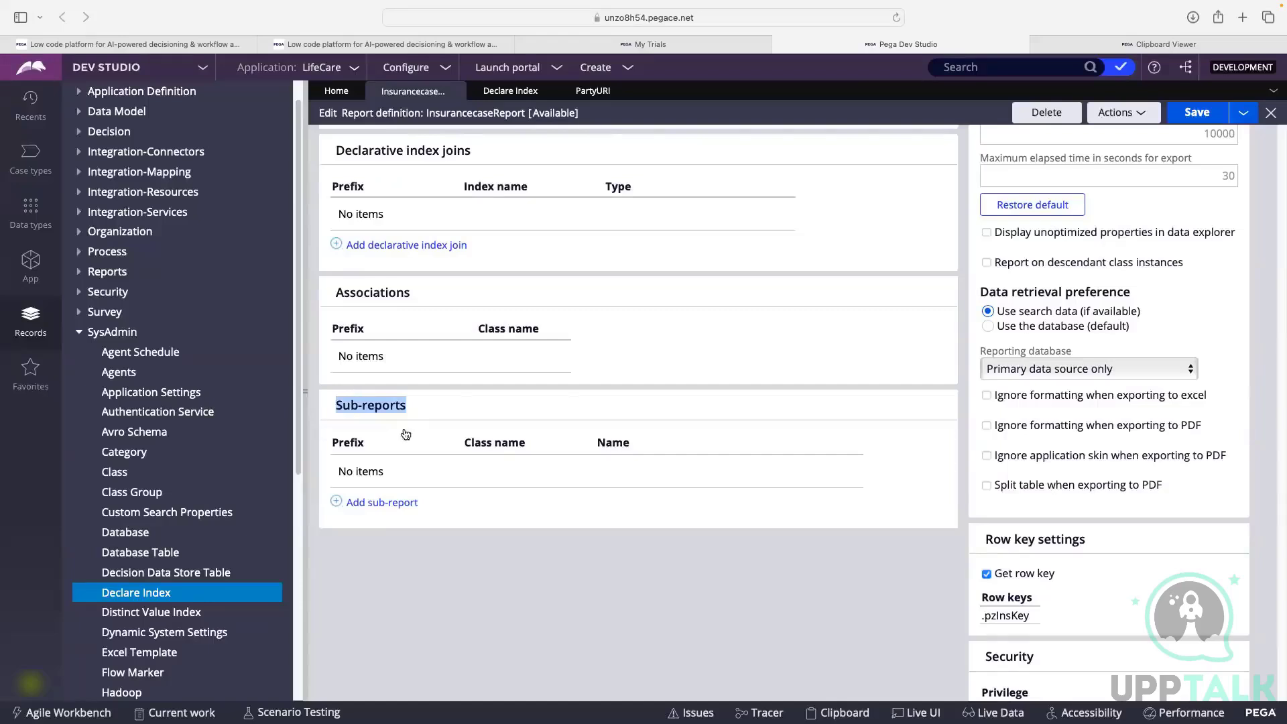
click(367, 407)
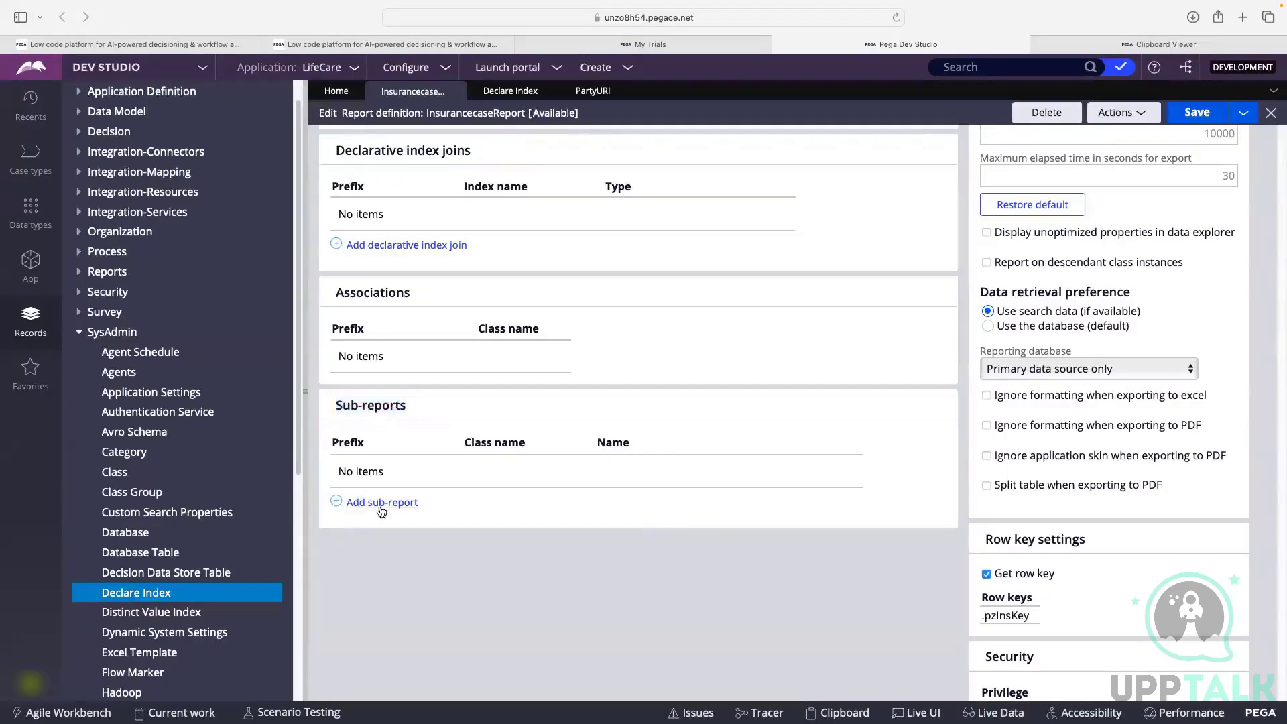
click(382, 502)
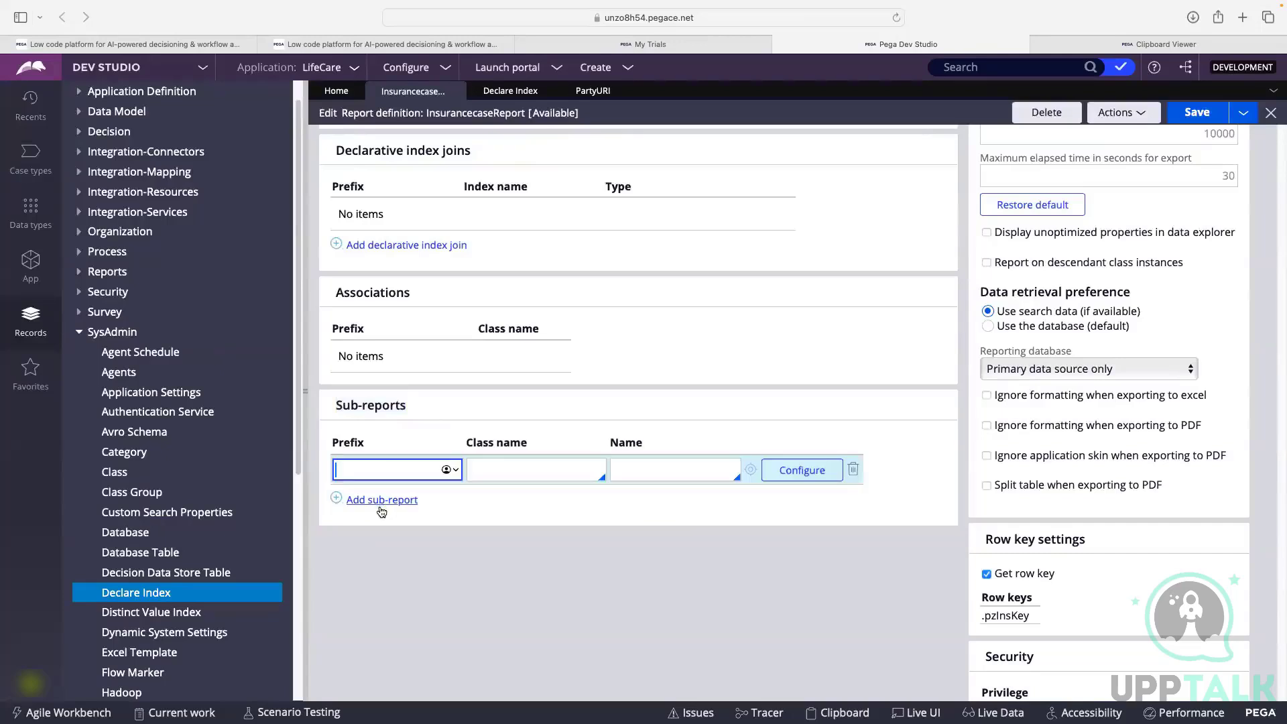
click(525, 463)
click(664, 470)
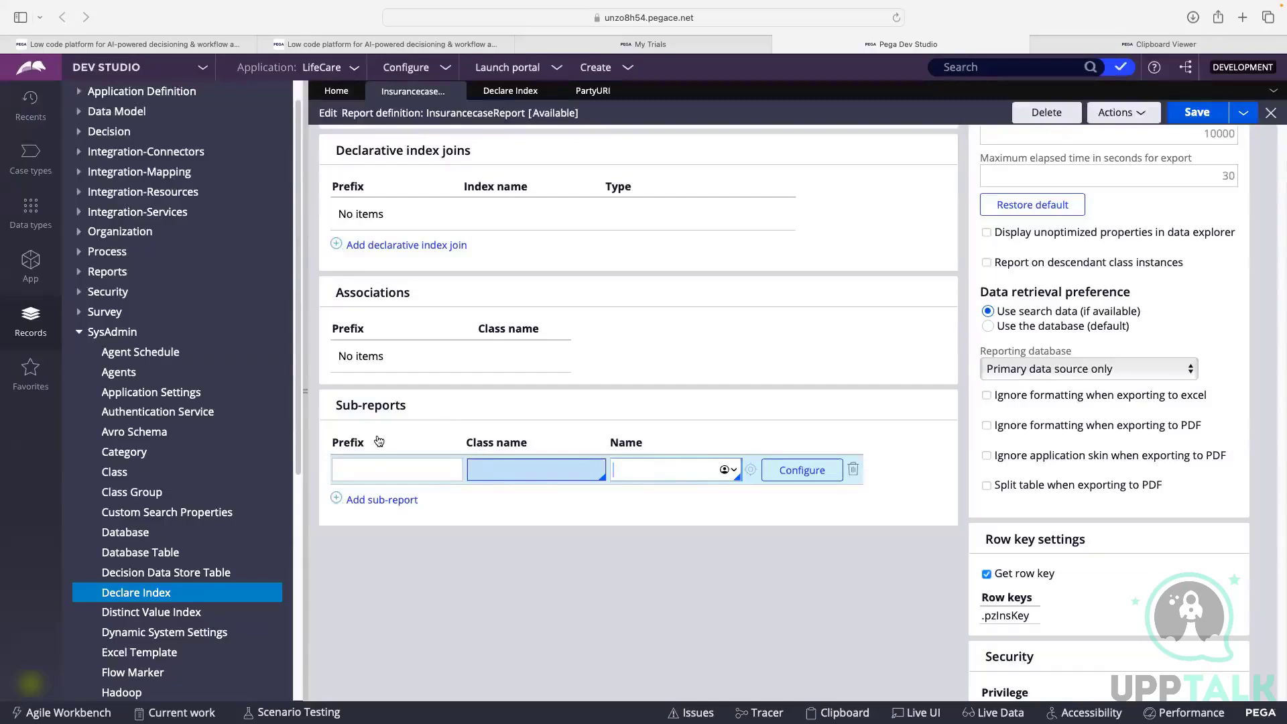
Step: Review the sub-report's row count and usage configuration, cancel it, and set the sub-report prefix to AP
click(808, 476)
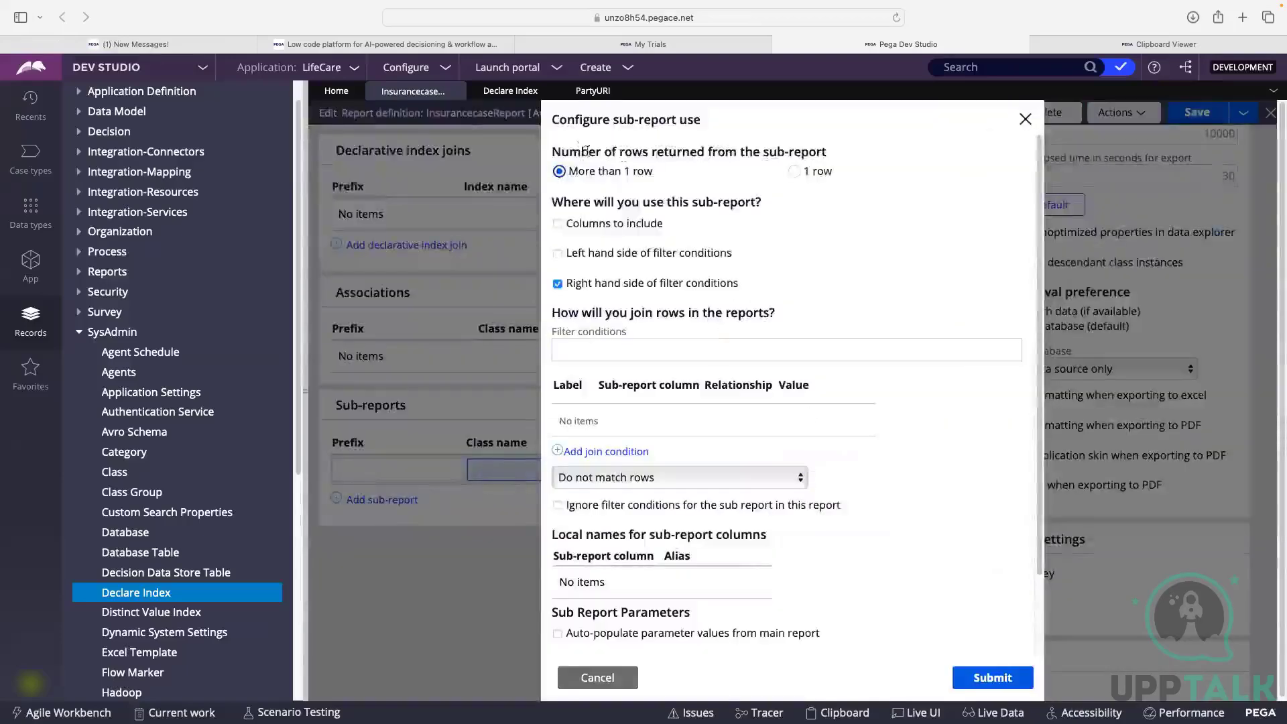
drag(551, 151, 829, 157)
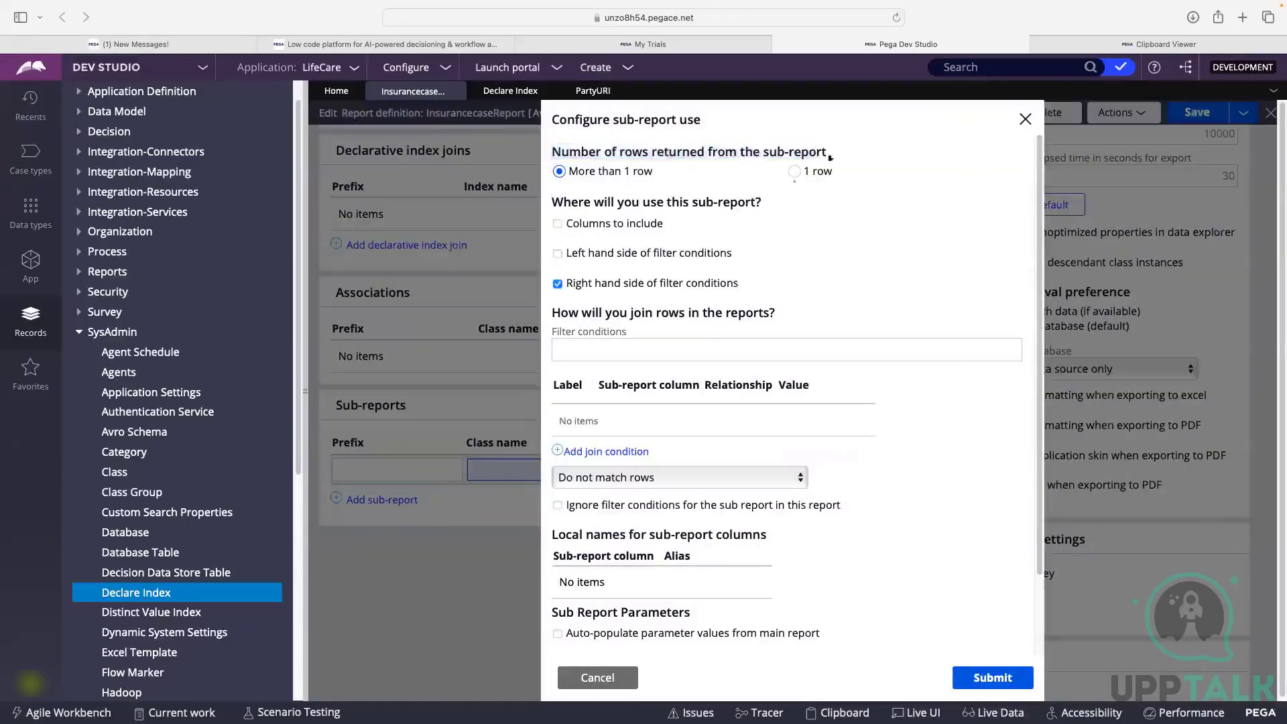
click(636, 180)
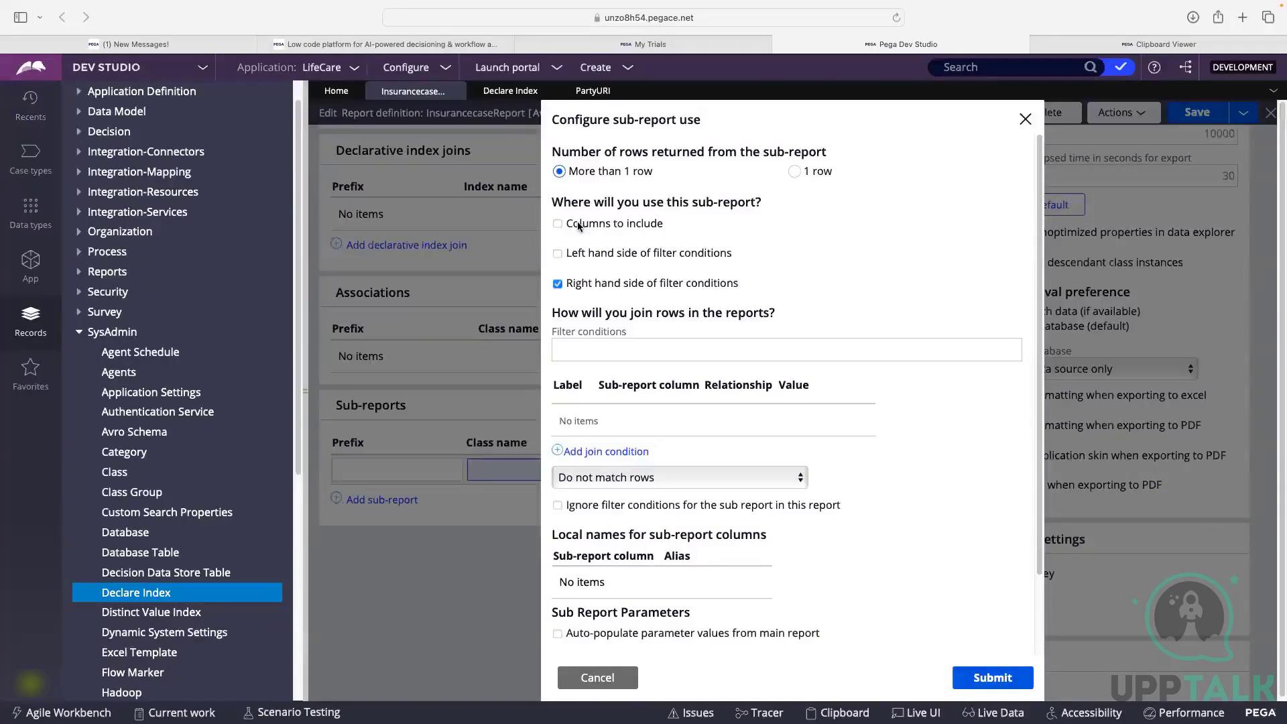
click(597, 677)
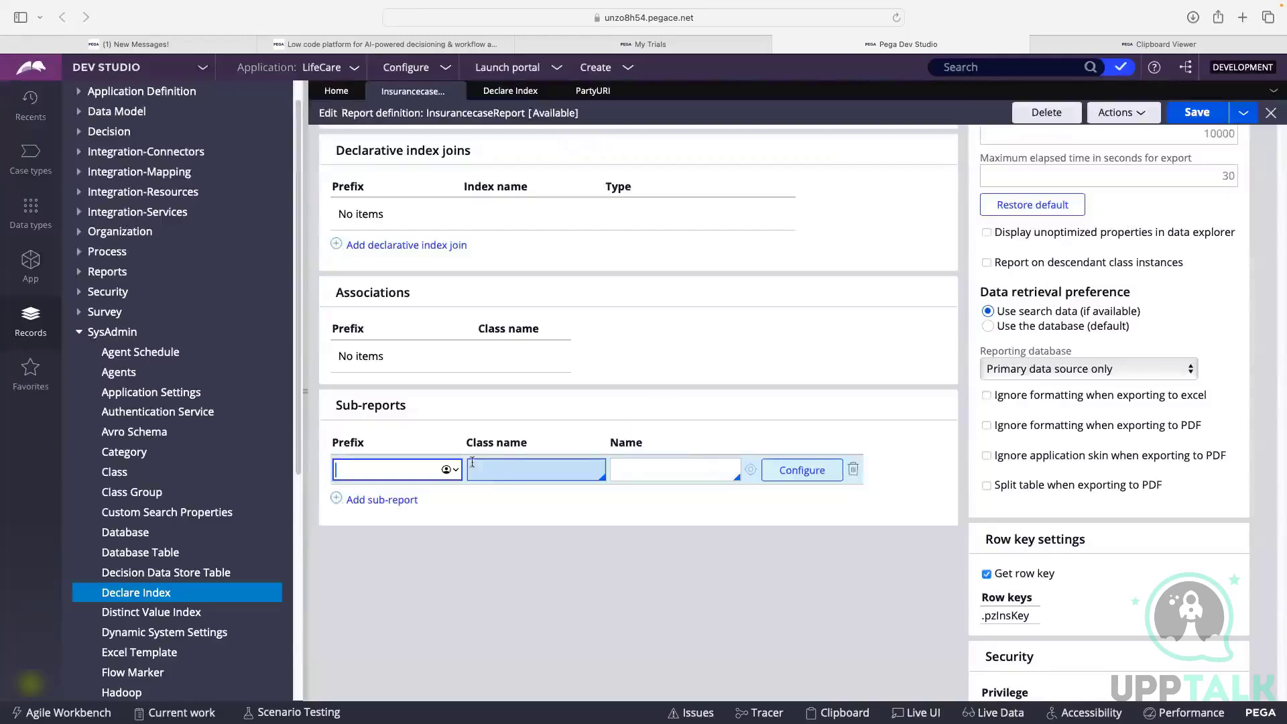
text(AP)
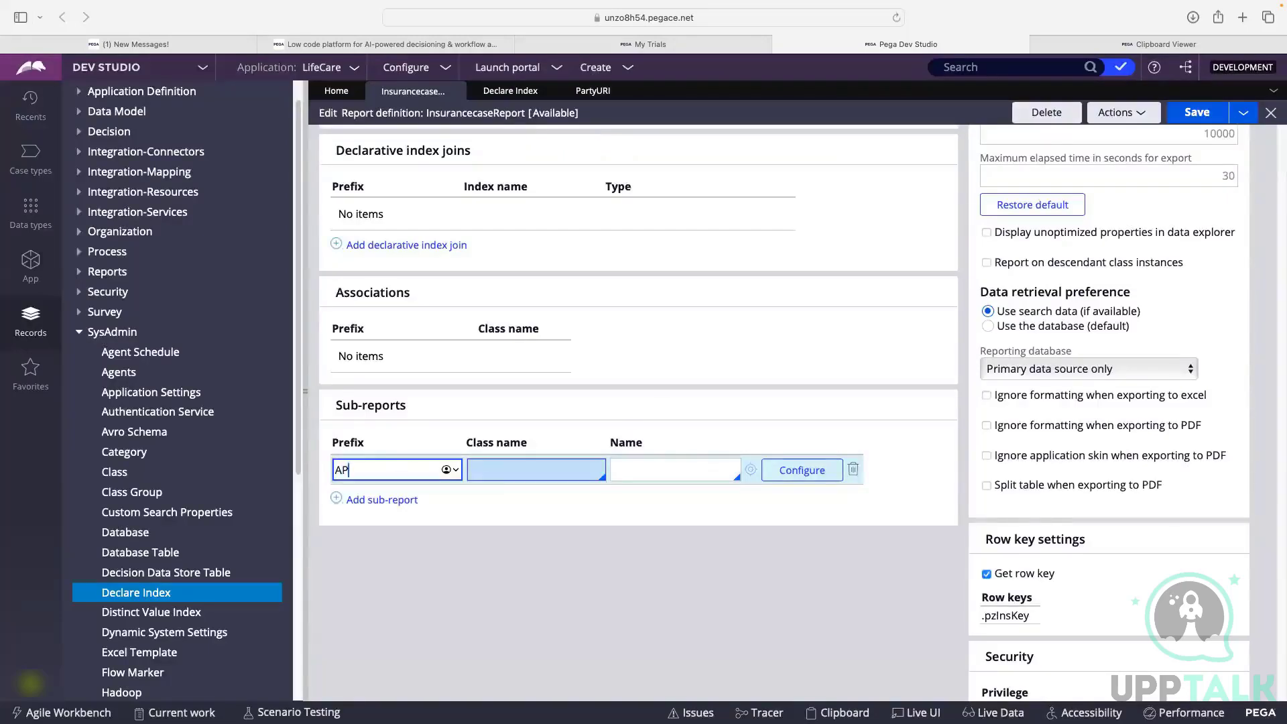
Step: Add a new column to the report query with only a period as its column source
scroll(341, 190, up, 5)
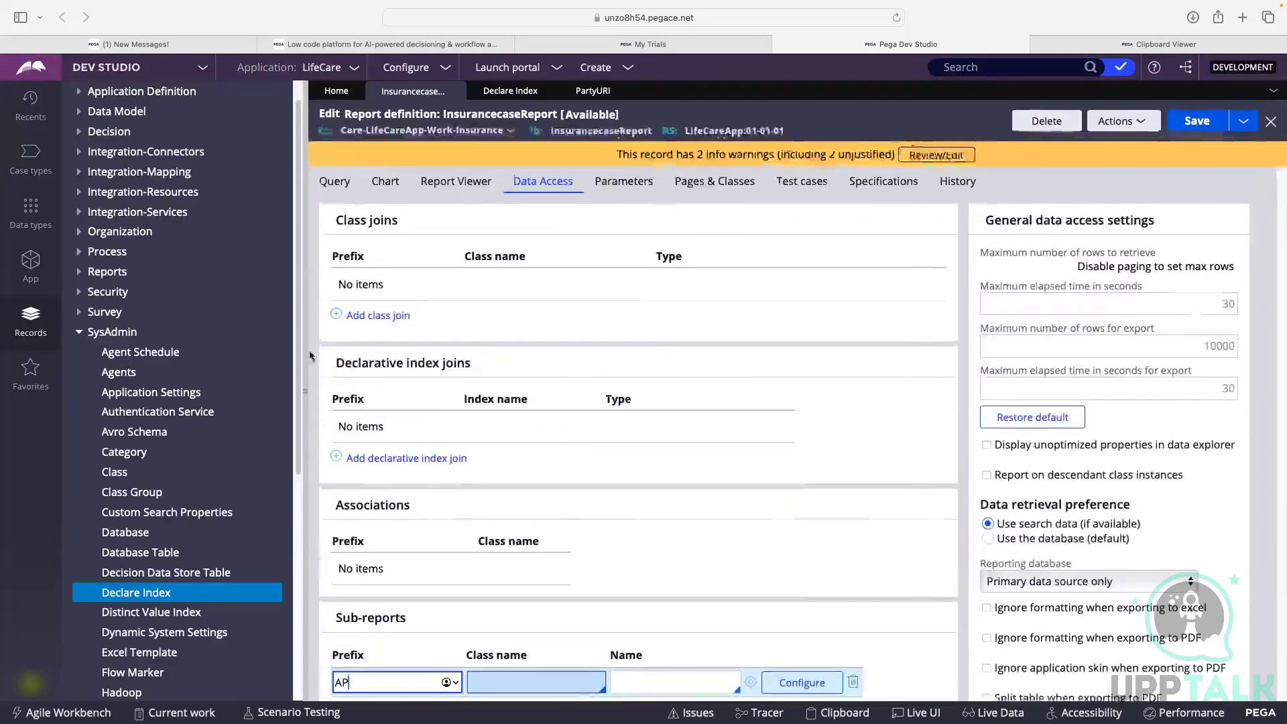
click(341, 190)
click(359, 416)
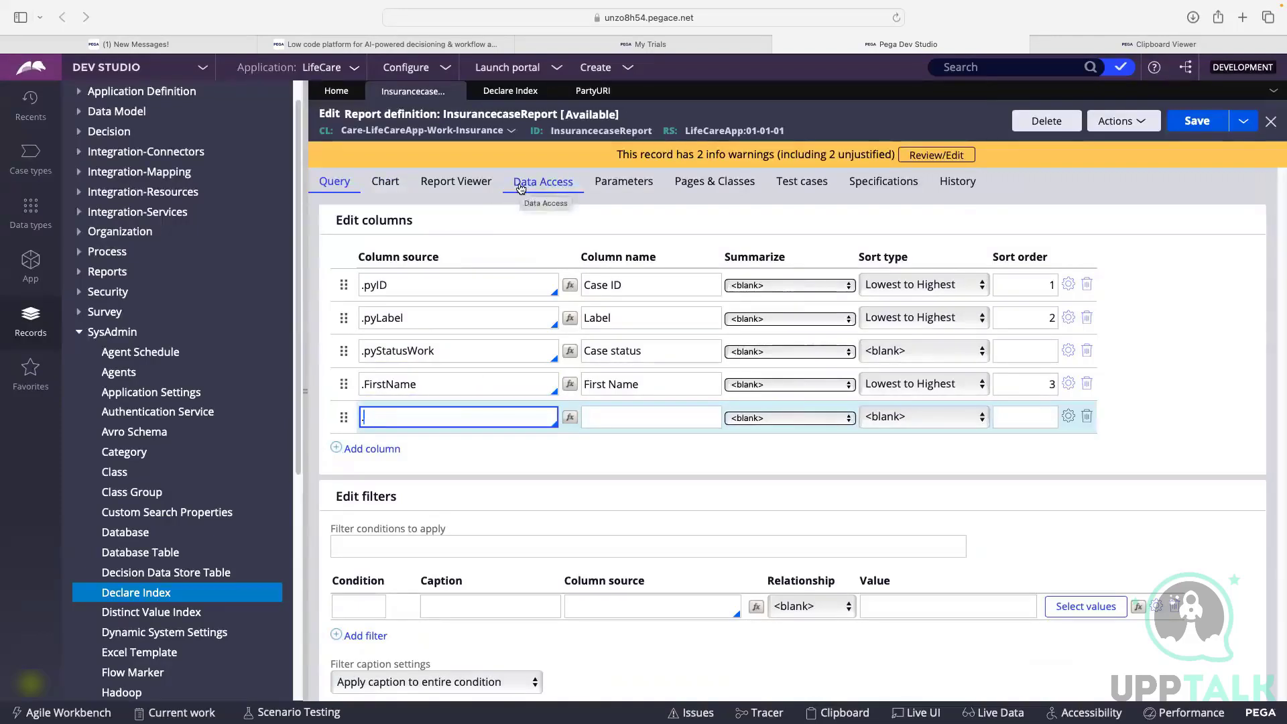
Step: Return to the data access settings and remove the sub-report with prefix AP
click(455, 182)
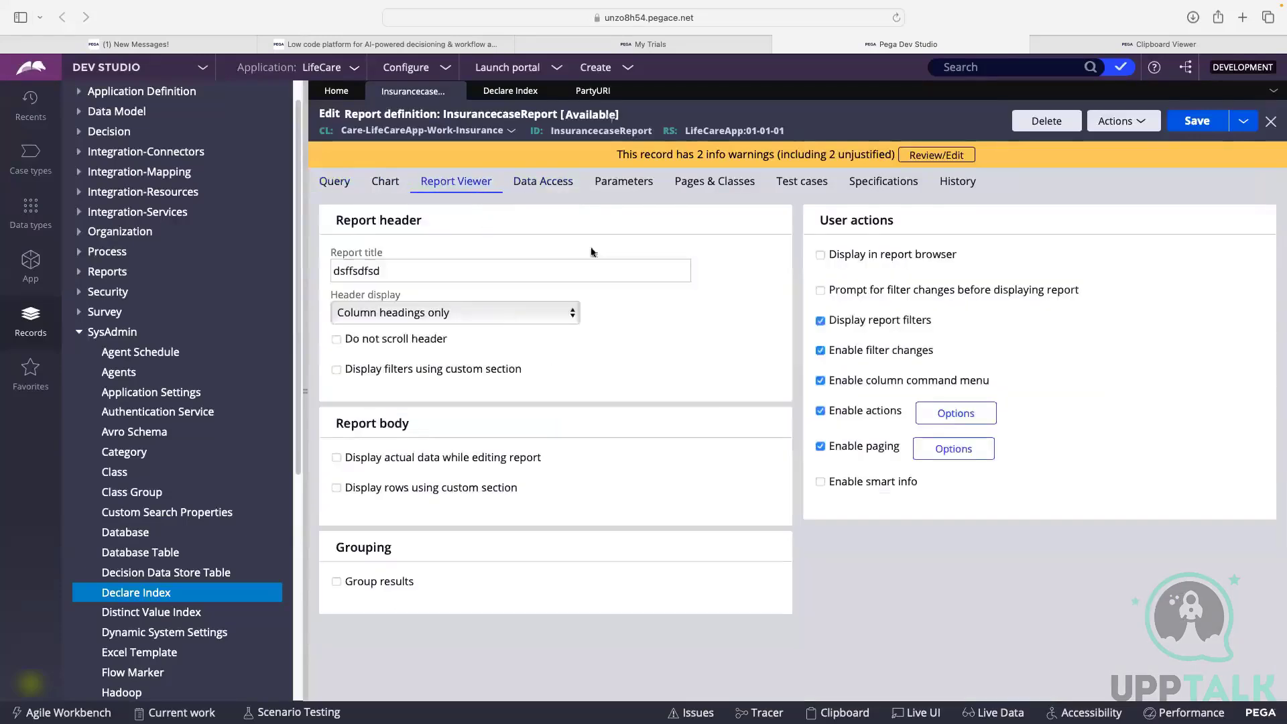
click(557, 182)
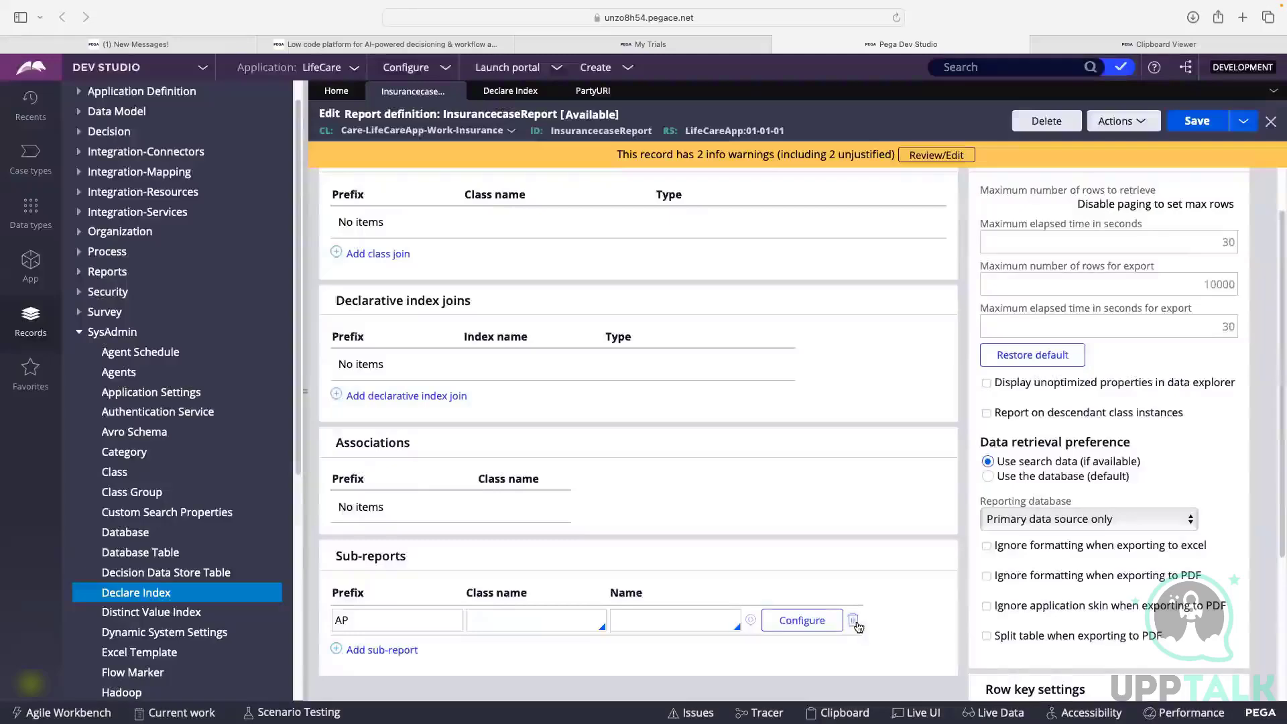
click(853, 621)
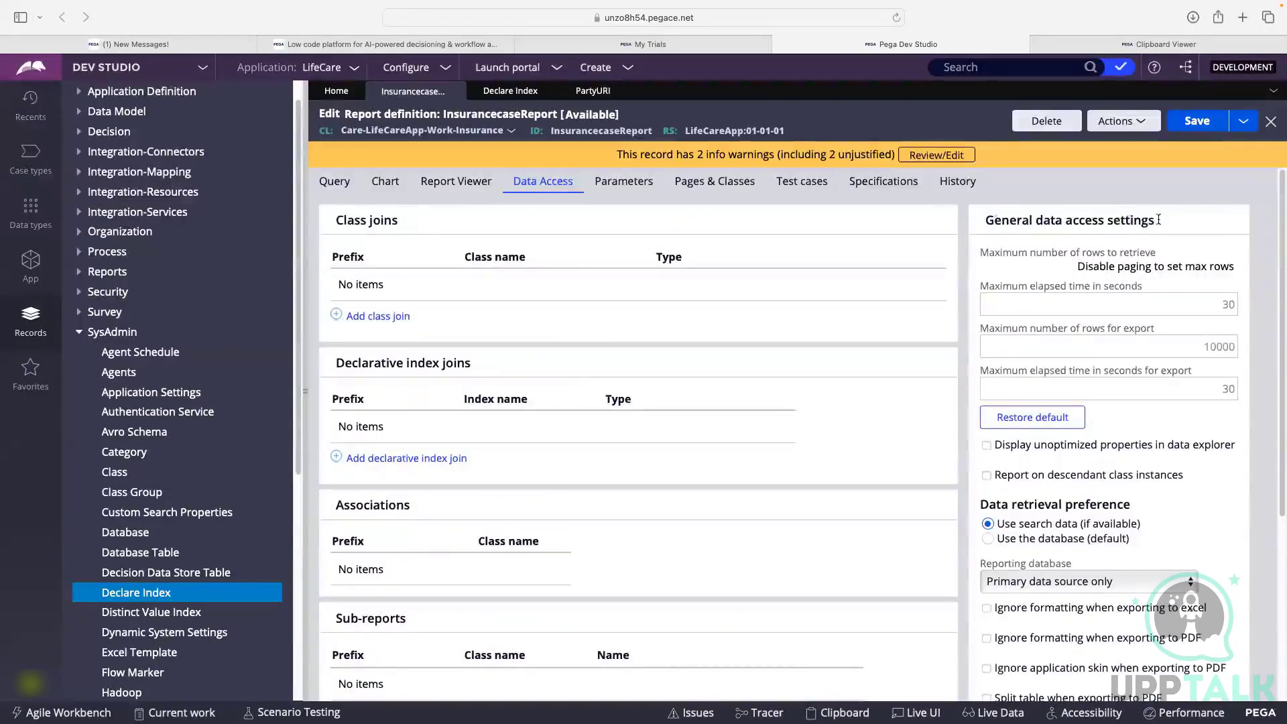
Step: Examine the maximum number of rows to retrieve setting and the report viewer's paging options, leaving them unchanged
drag(995, 220, 1158, 220)
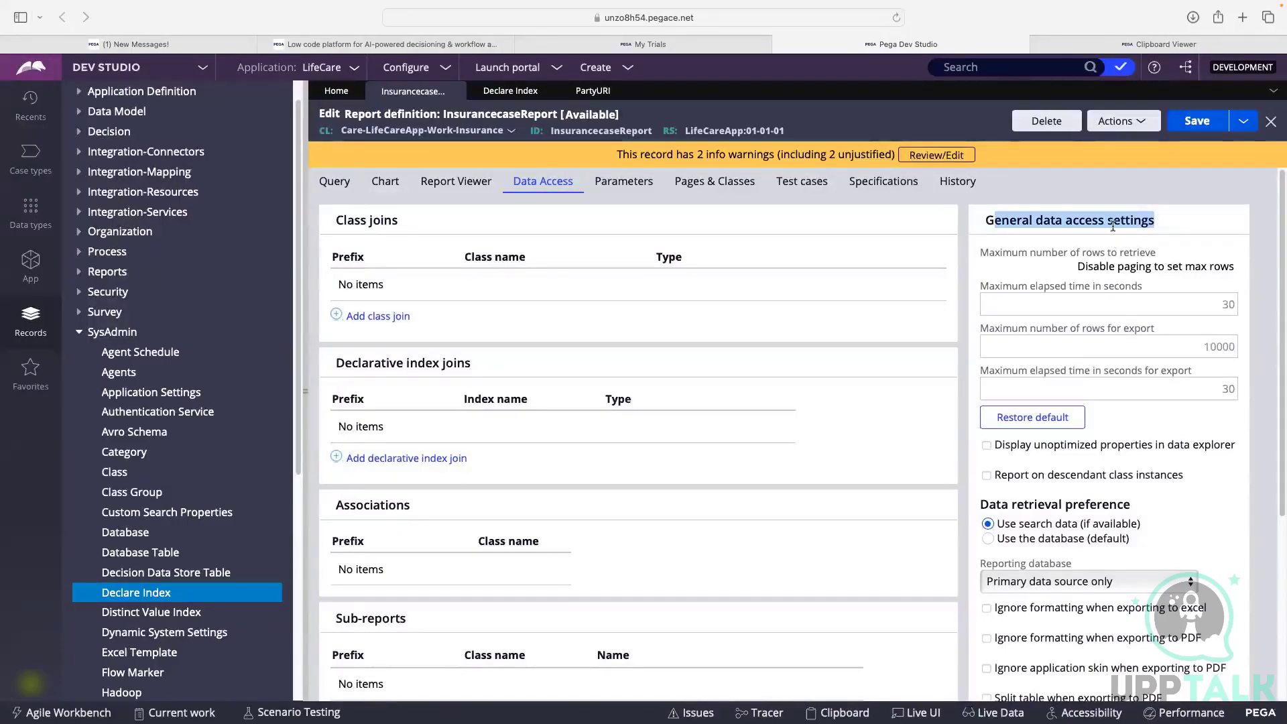
drag(988, 253, 1165, 253)
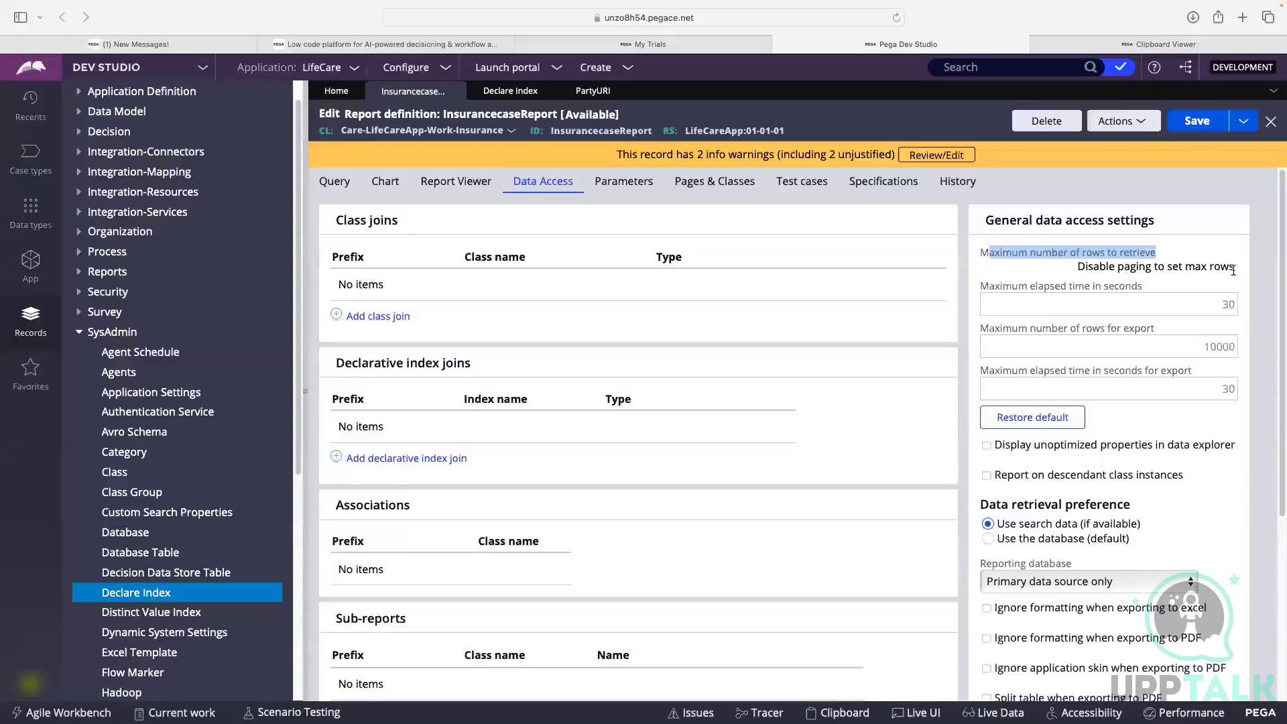
drag(1235, 268, 1075, 270)
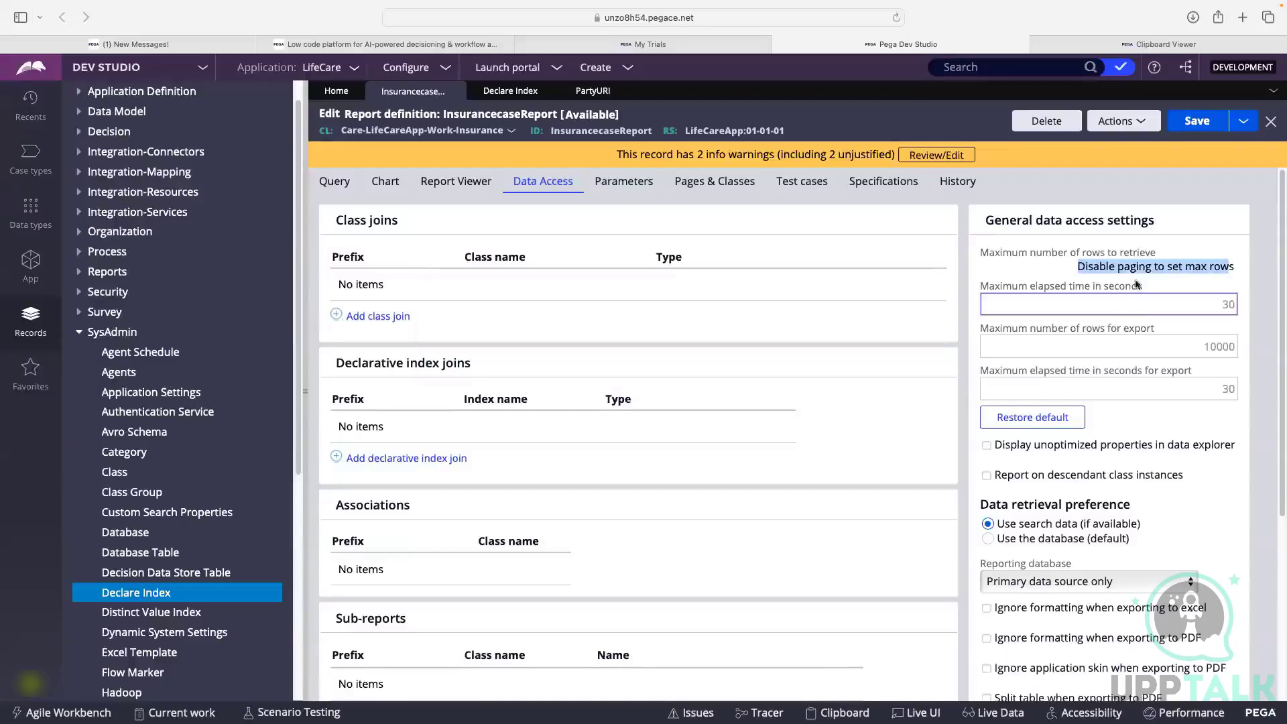
click(1037, 272)
click(456, 186)
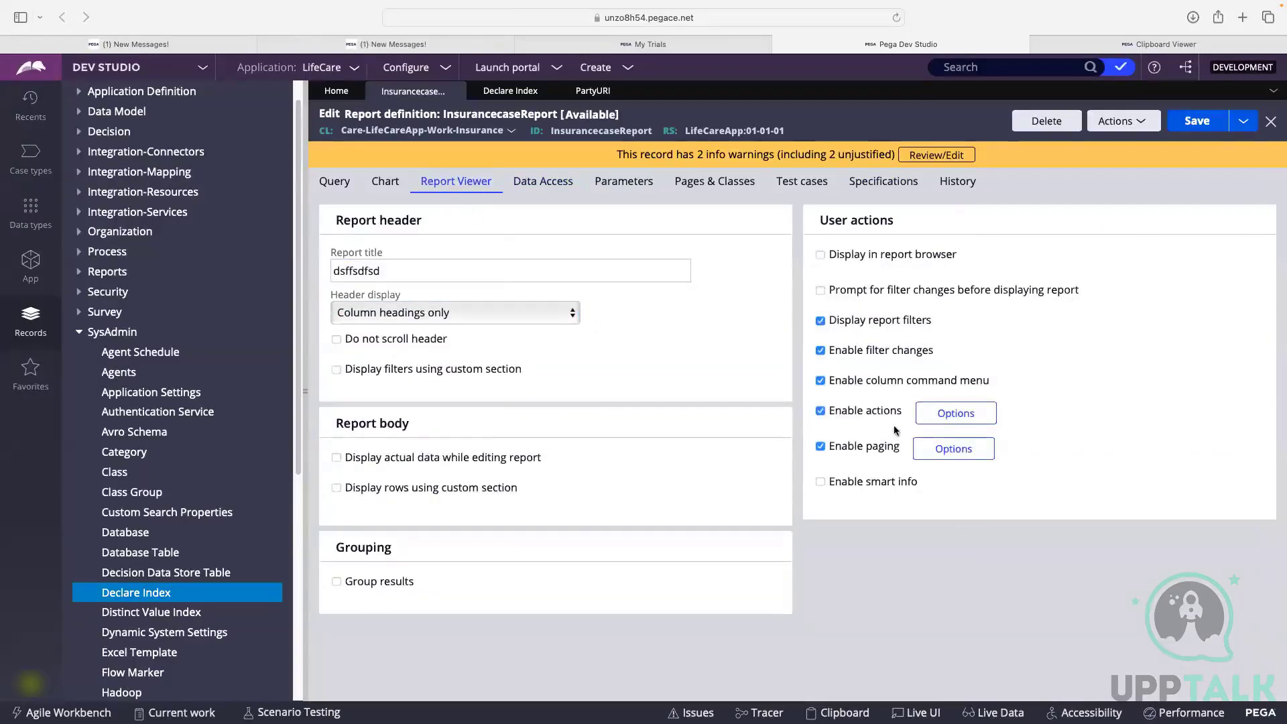
click(964, 450)
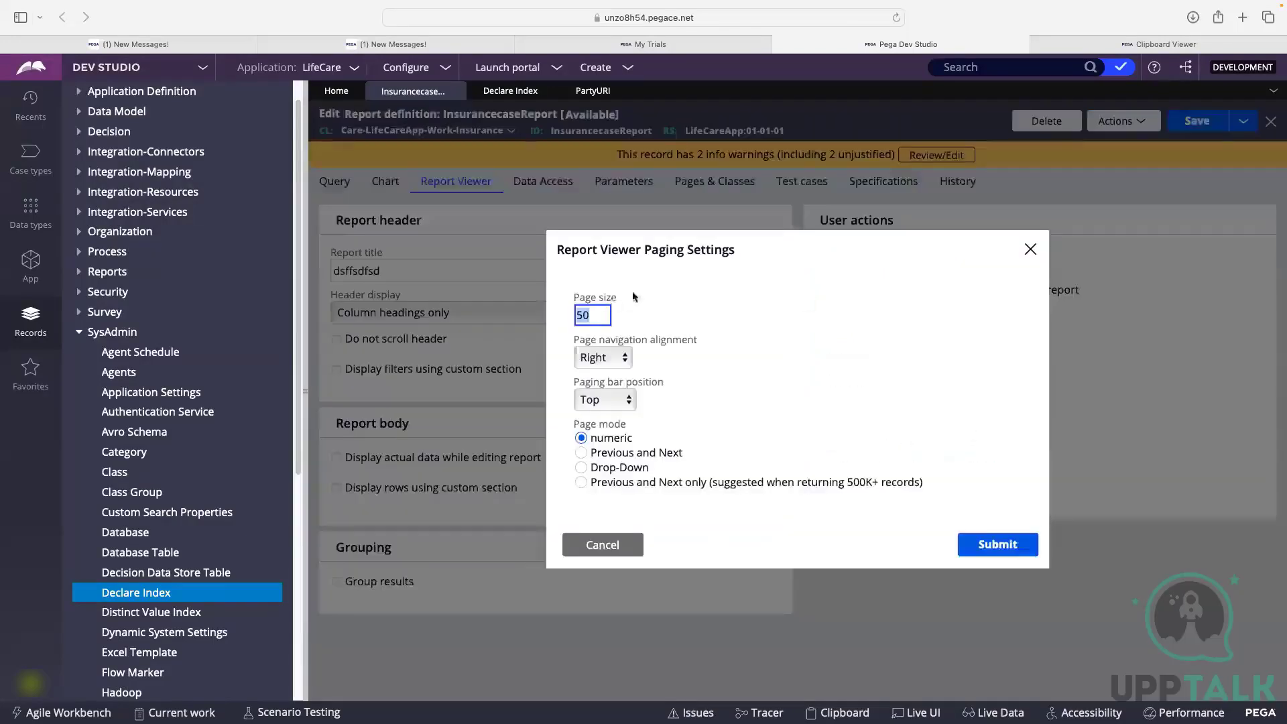
click(595, 320)
drag(592, 316, 577, 317)
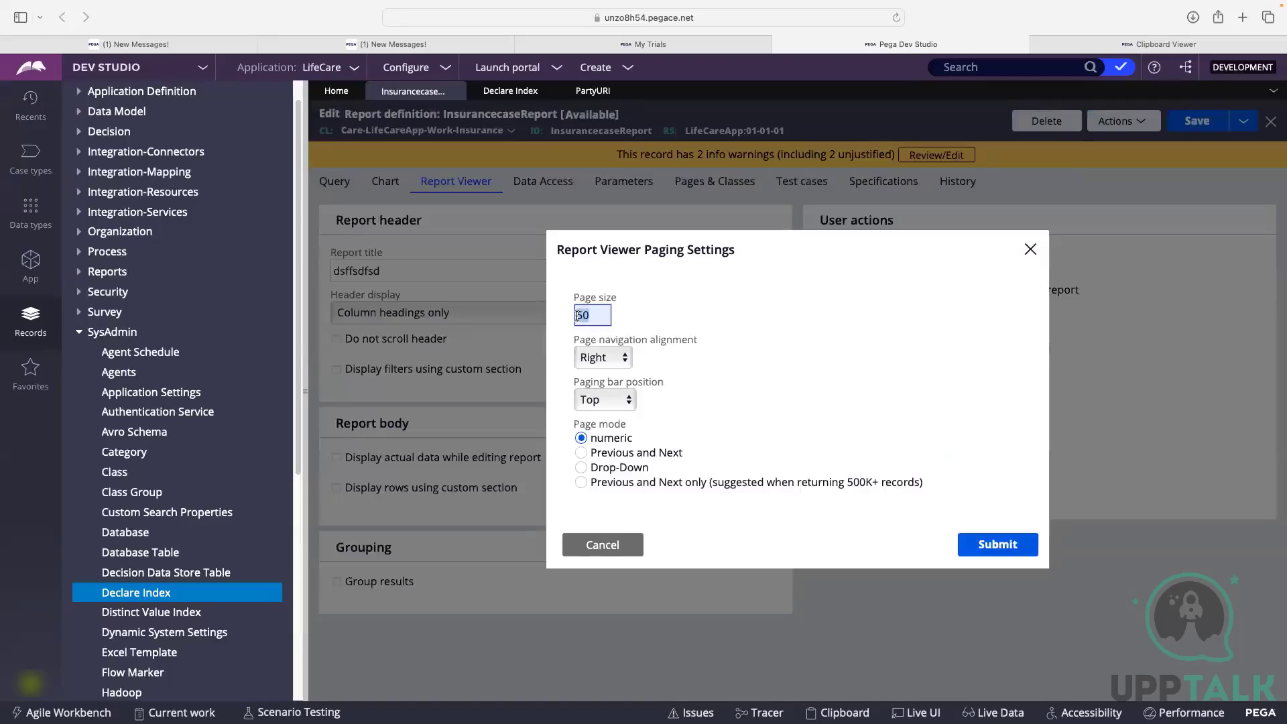
click(683, 315)
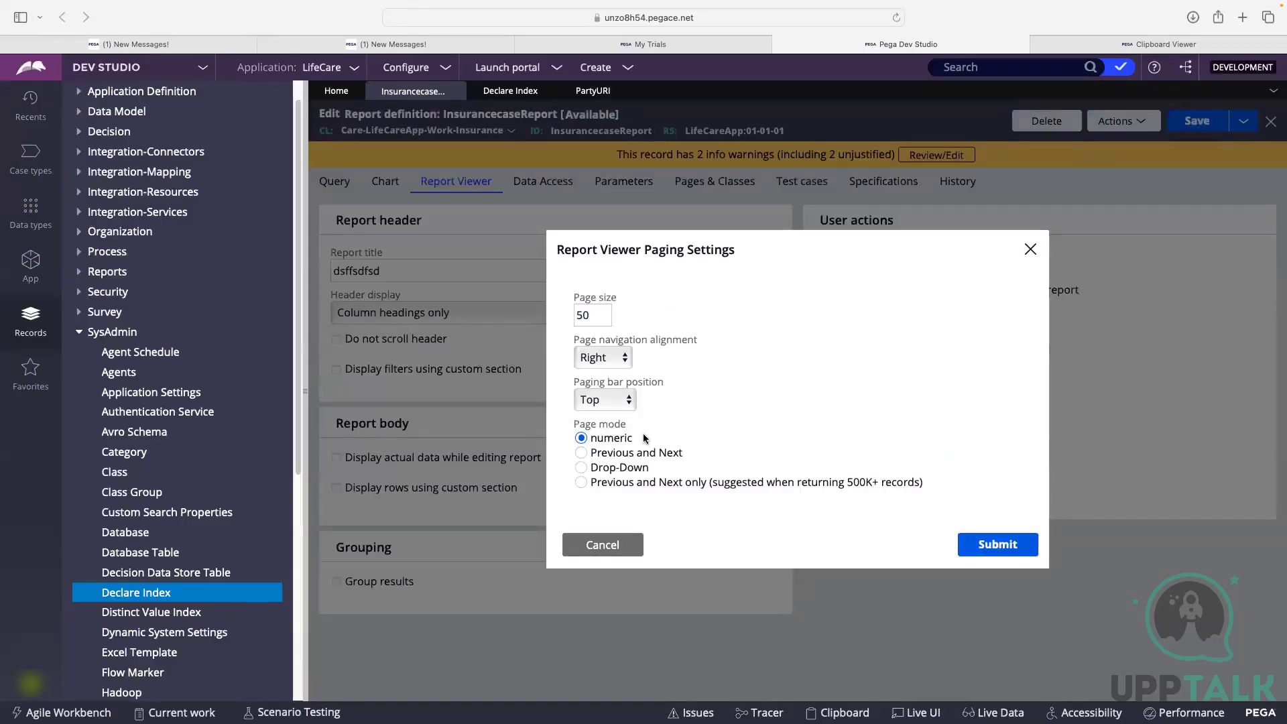
click(607, 543)
Step: Disable paging in the report viewer settings, delete the incomplete last query column and save the report definition
click(820, 448)
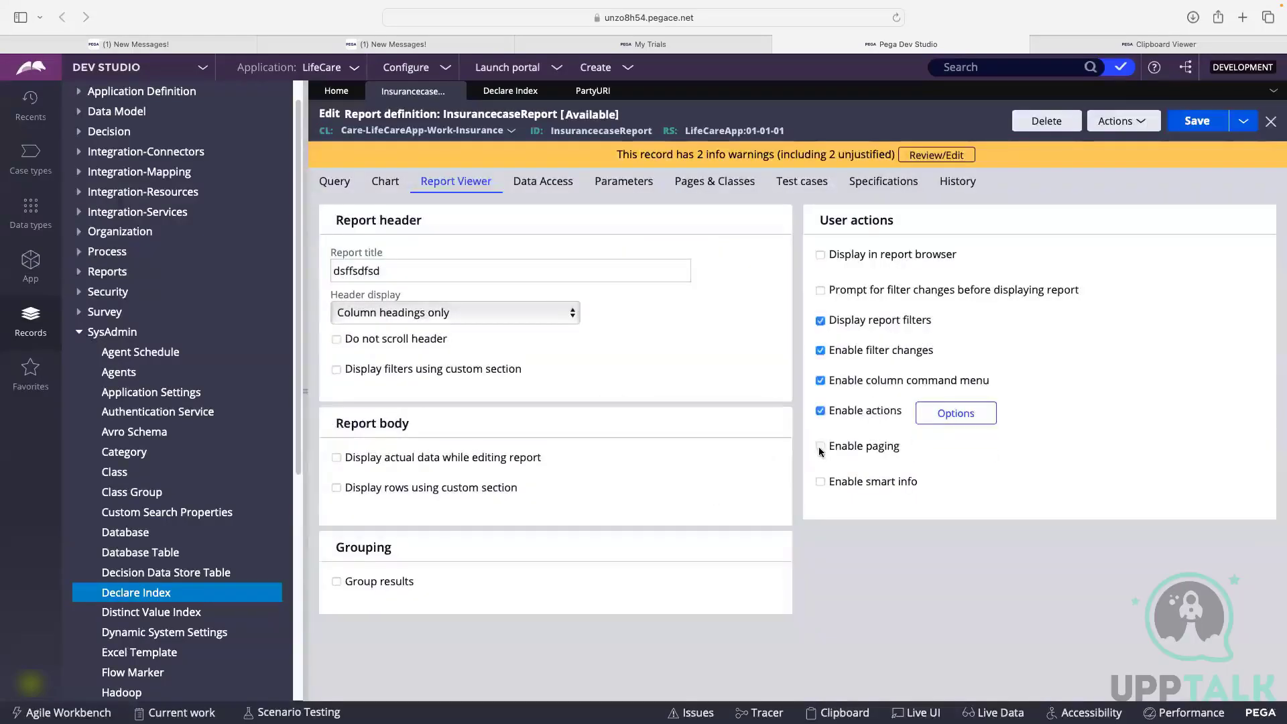
click(1198, 122)
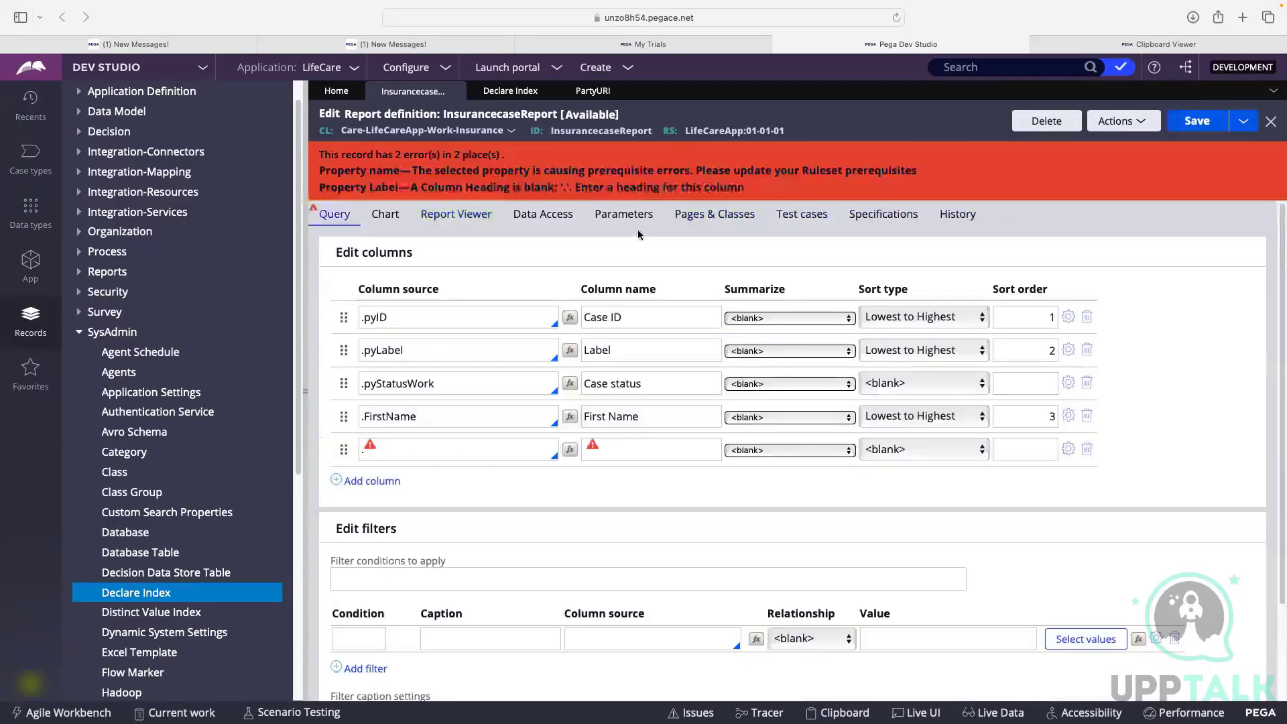
click(1088, 451)
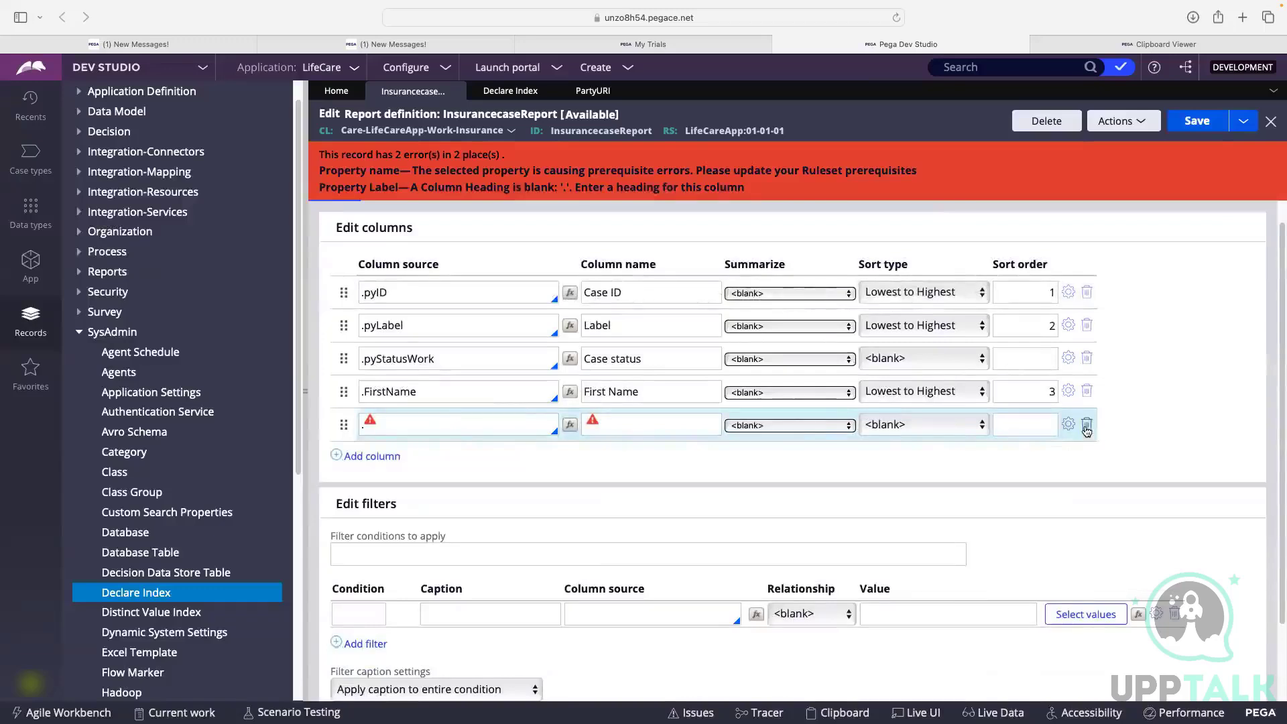
click(1087, 426)
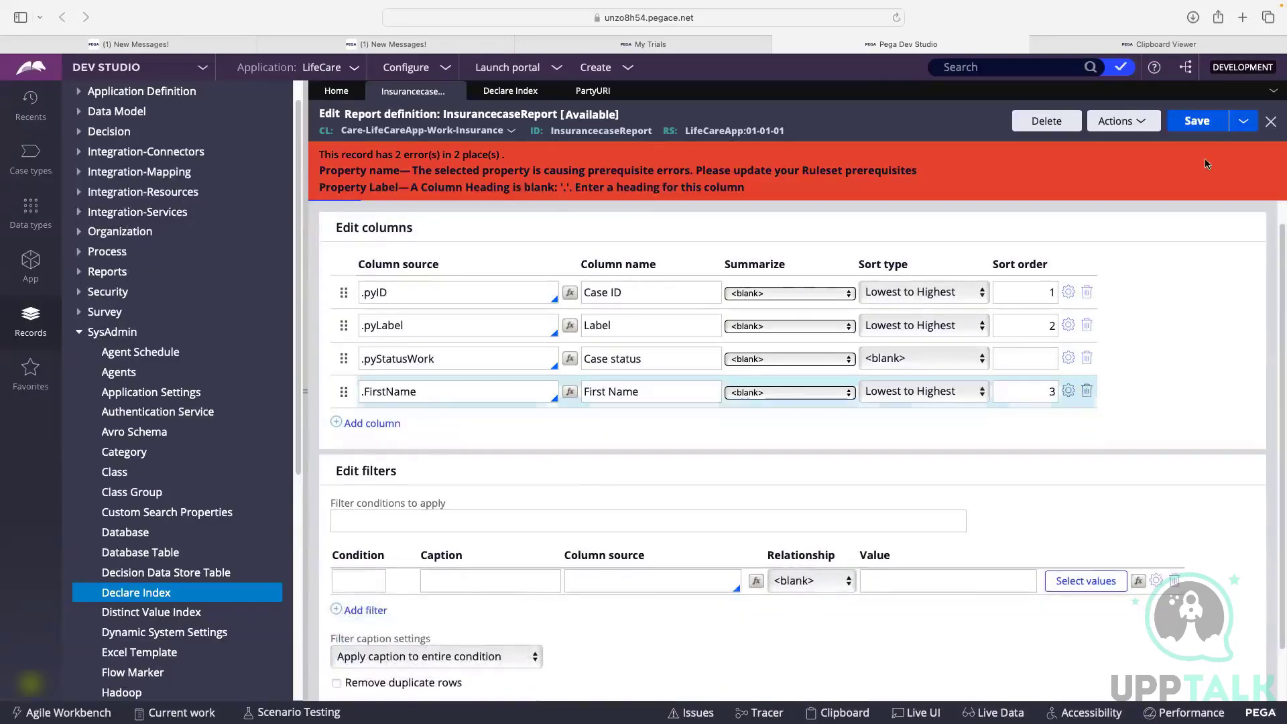
click(1206, 121)
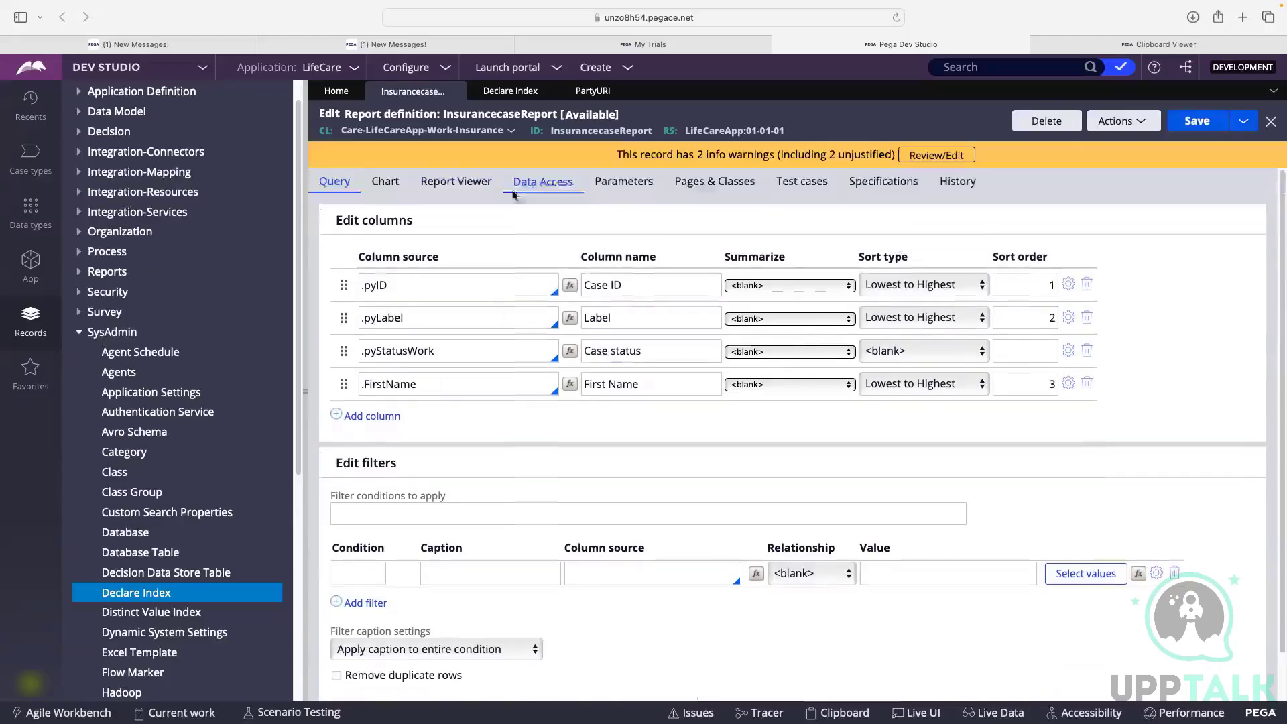
Step: Set the maximum number of rows to retrieve to 10000 in the general data access settings
click(538, 179)
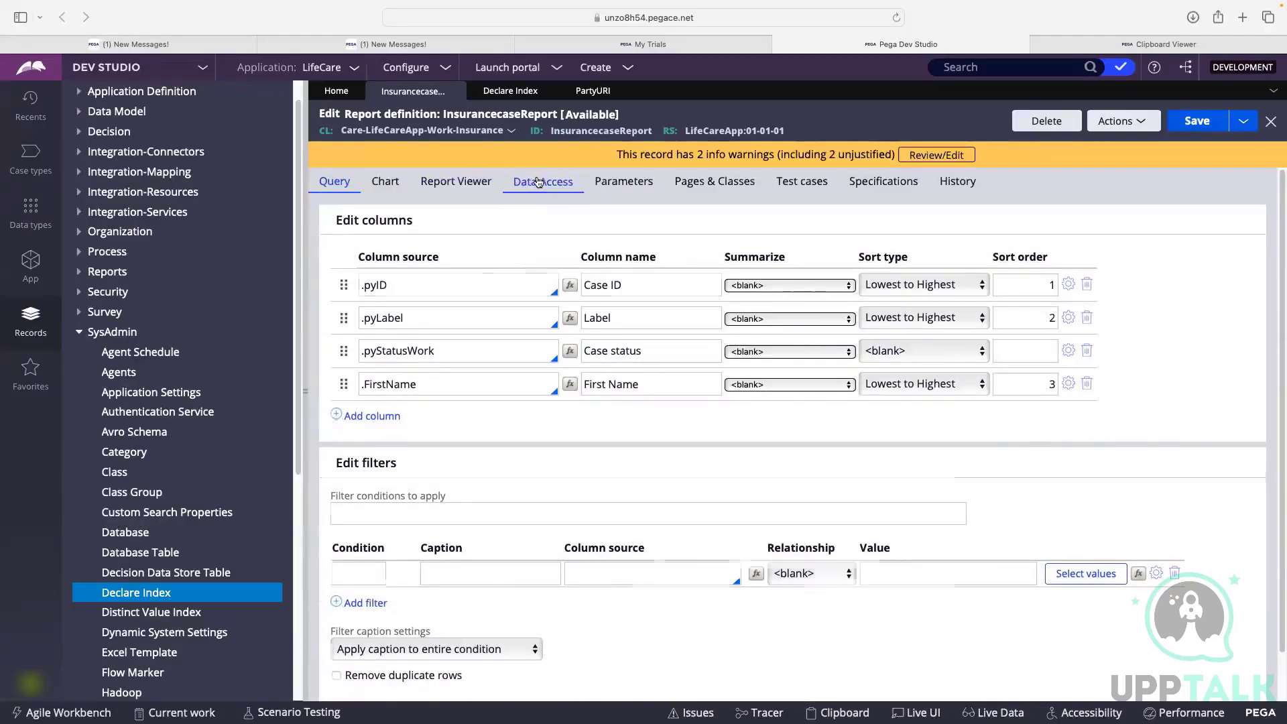
click(1016, 270)
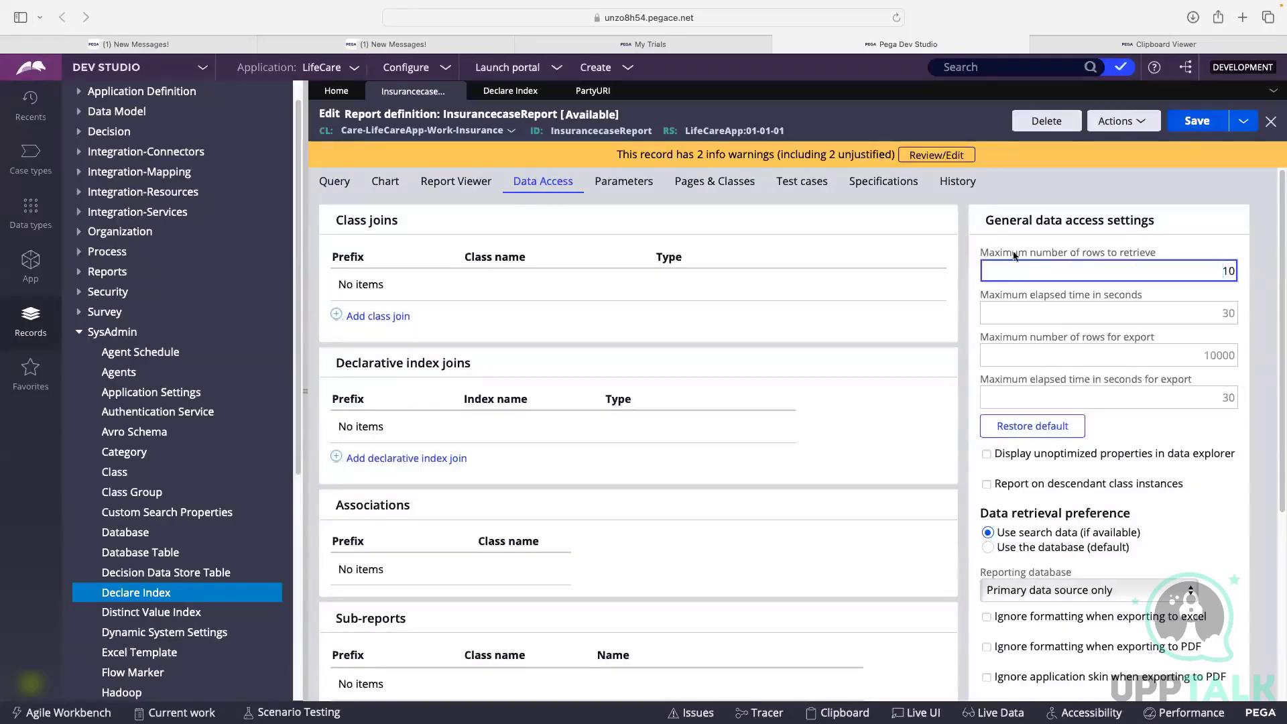
drag(1222, 272, 1246, 273)
text(10)
key(Tab)
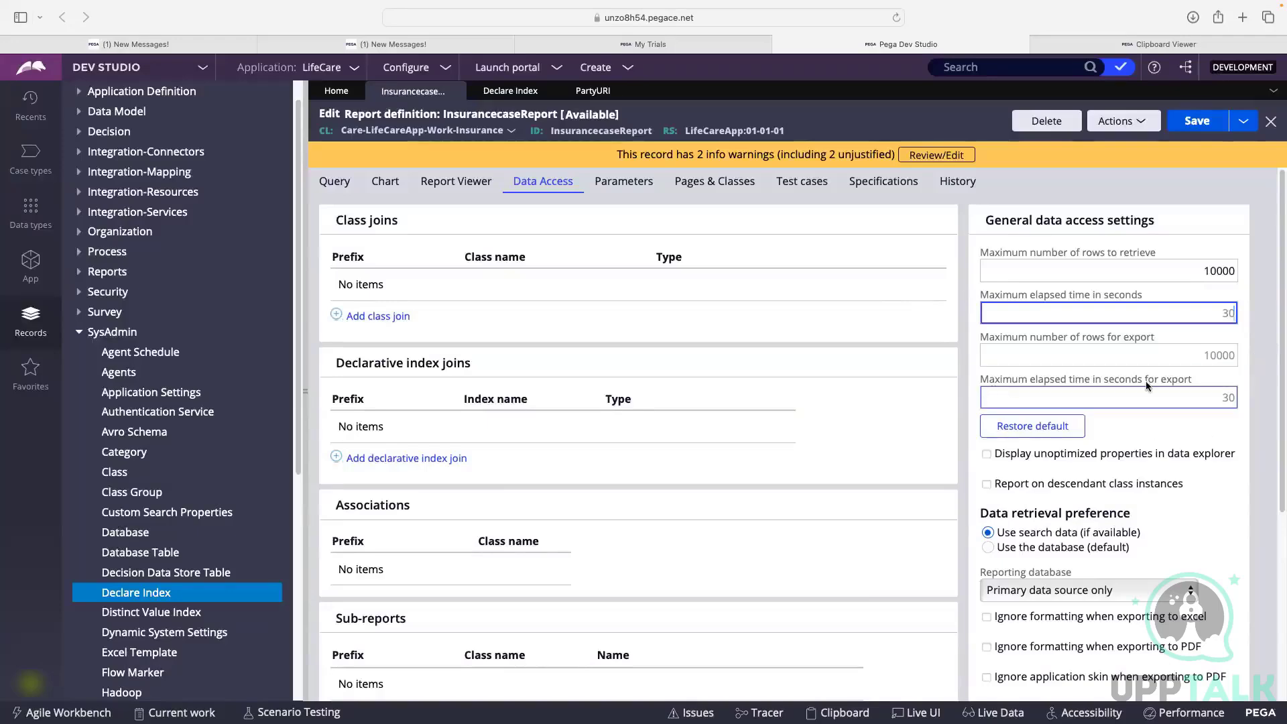
Step: Examine the row key settings and the listed row keys in the data access settings
scroll(1005, 295, down, 5)
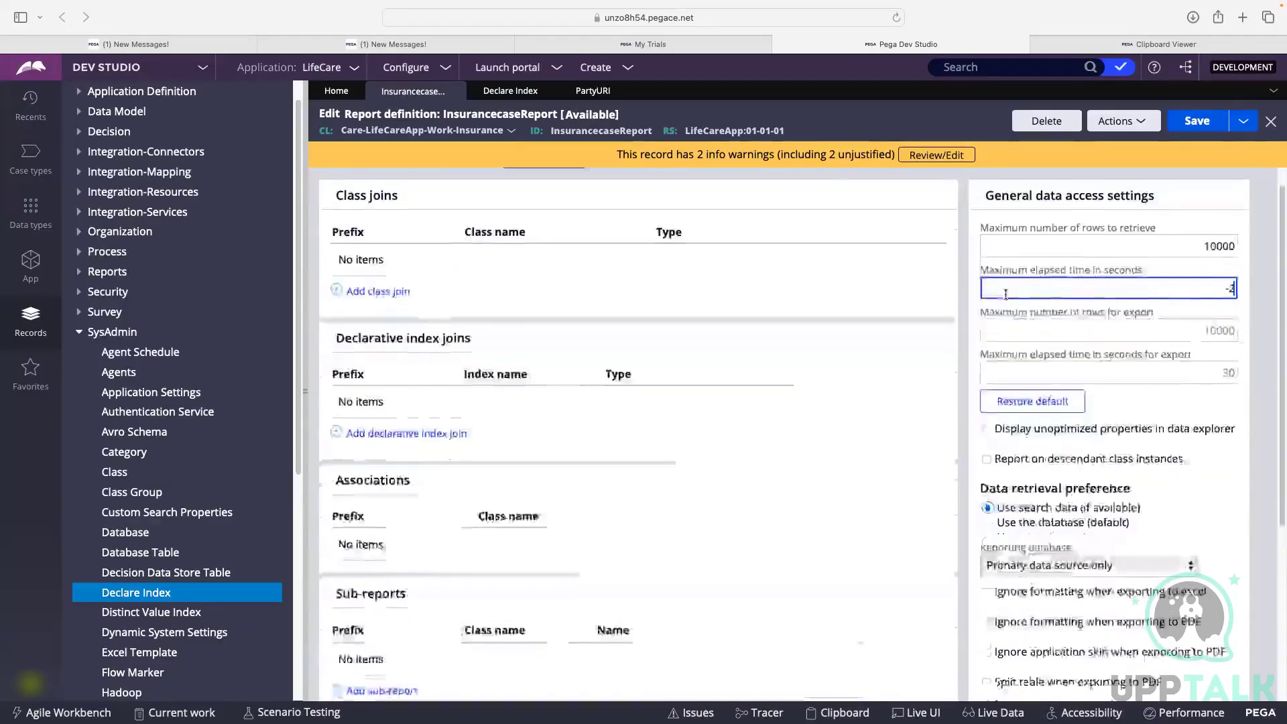
scroll(1005, 295, down, 2)
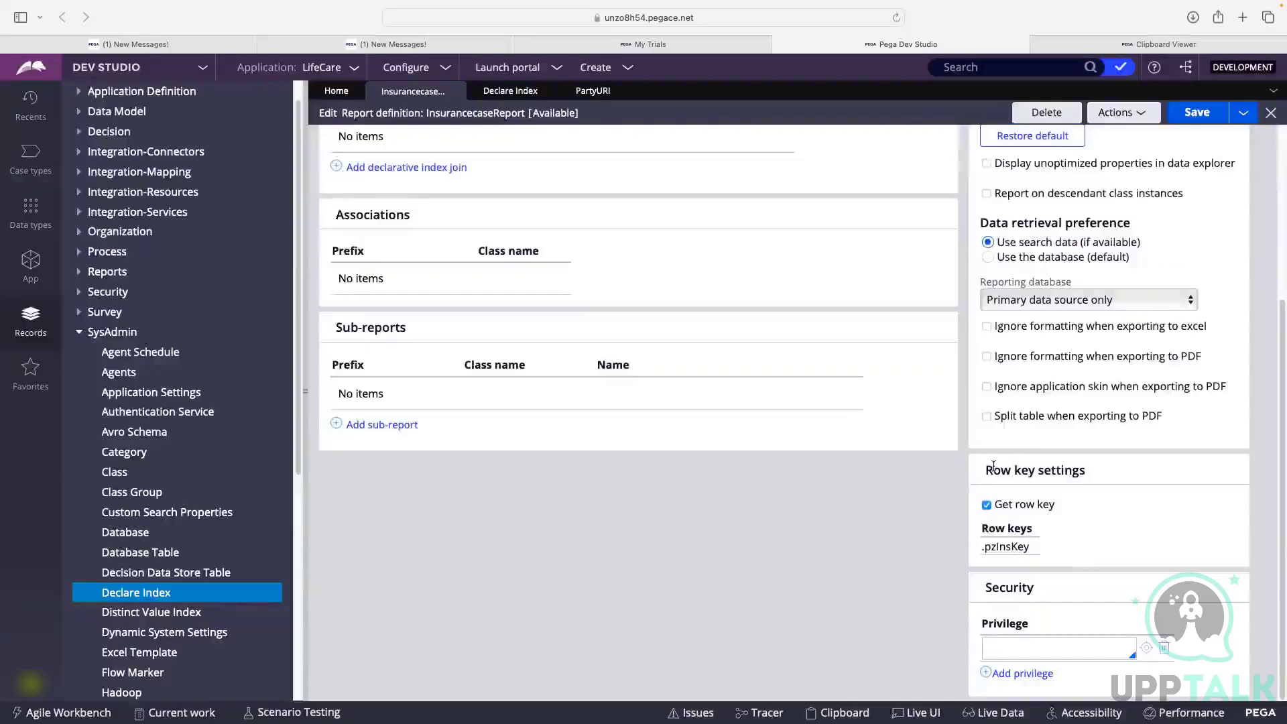
drag(984, 471, 1132, 472)
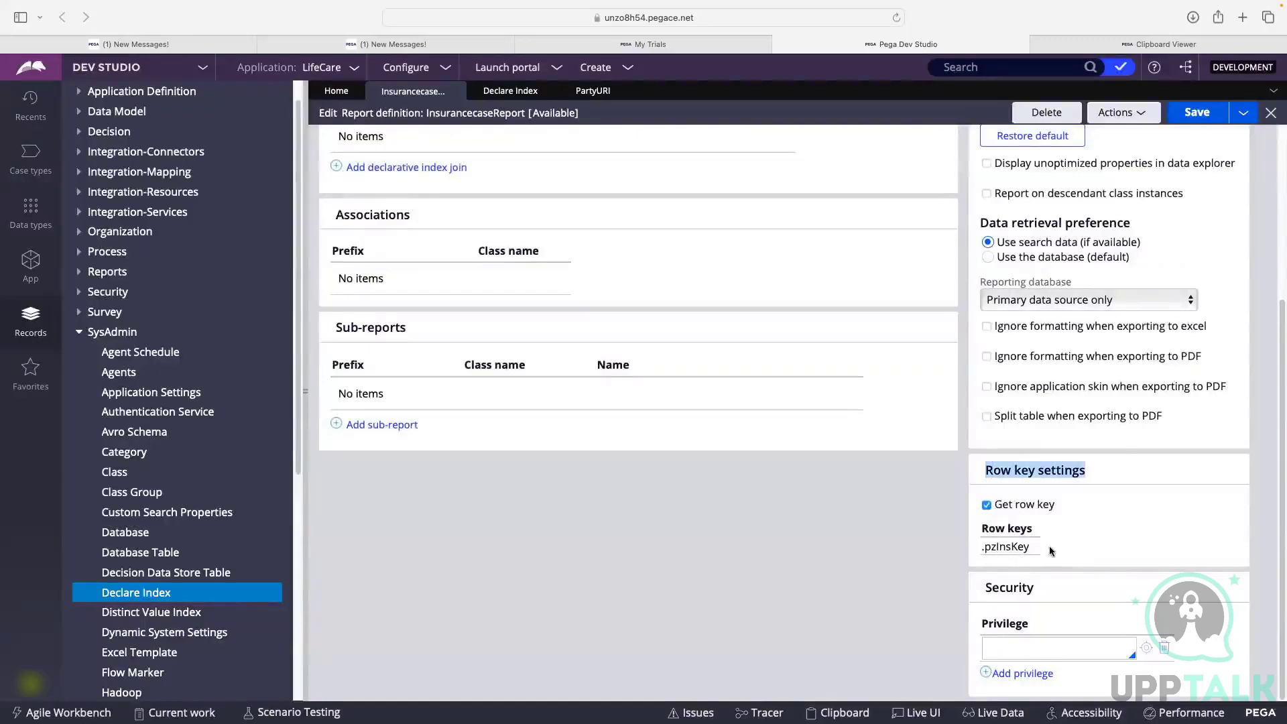
drag(1051, 550, 979, 526)
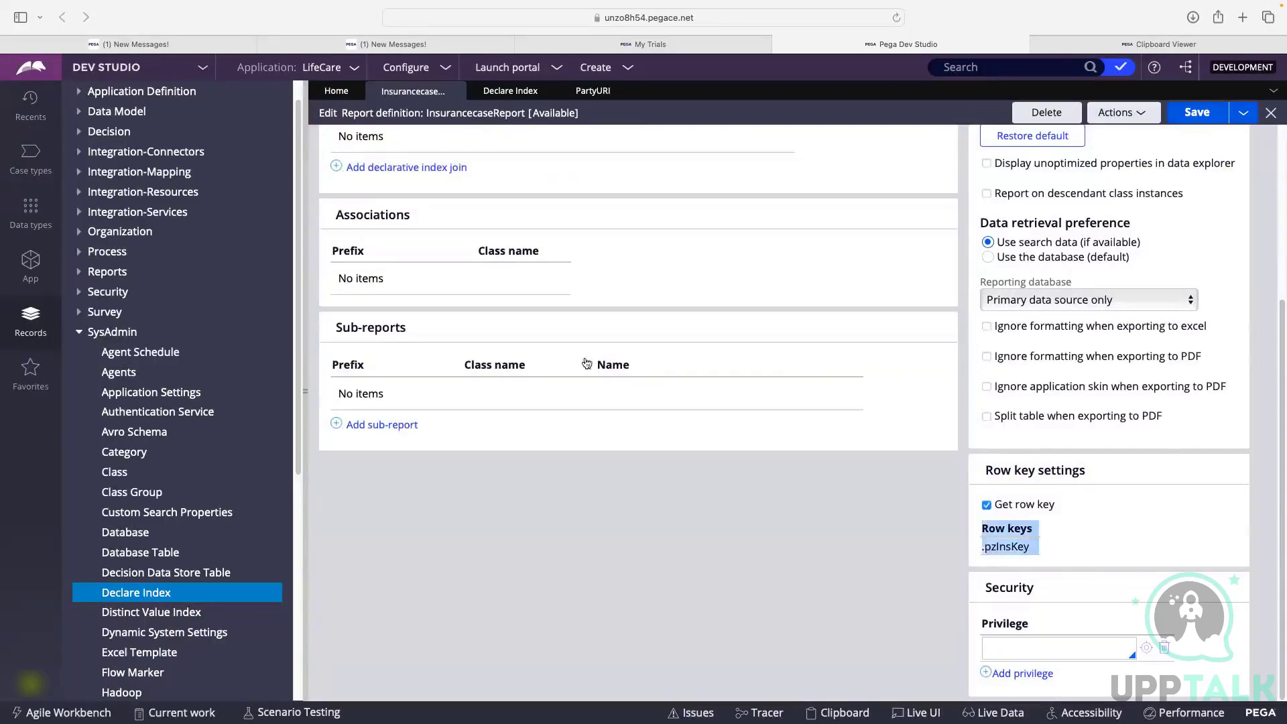
Step: Close the InsurancecaseReport report definition, discarding its unsaved changes, and close the Declare Index and PartyURI records
click(1073, 436)
scroll(520, 185, up, 5)
scroll(761, 271, down, 5)
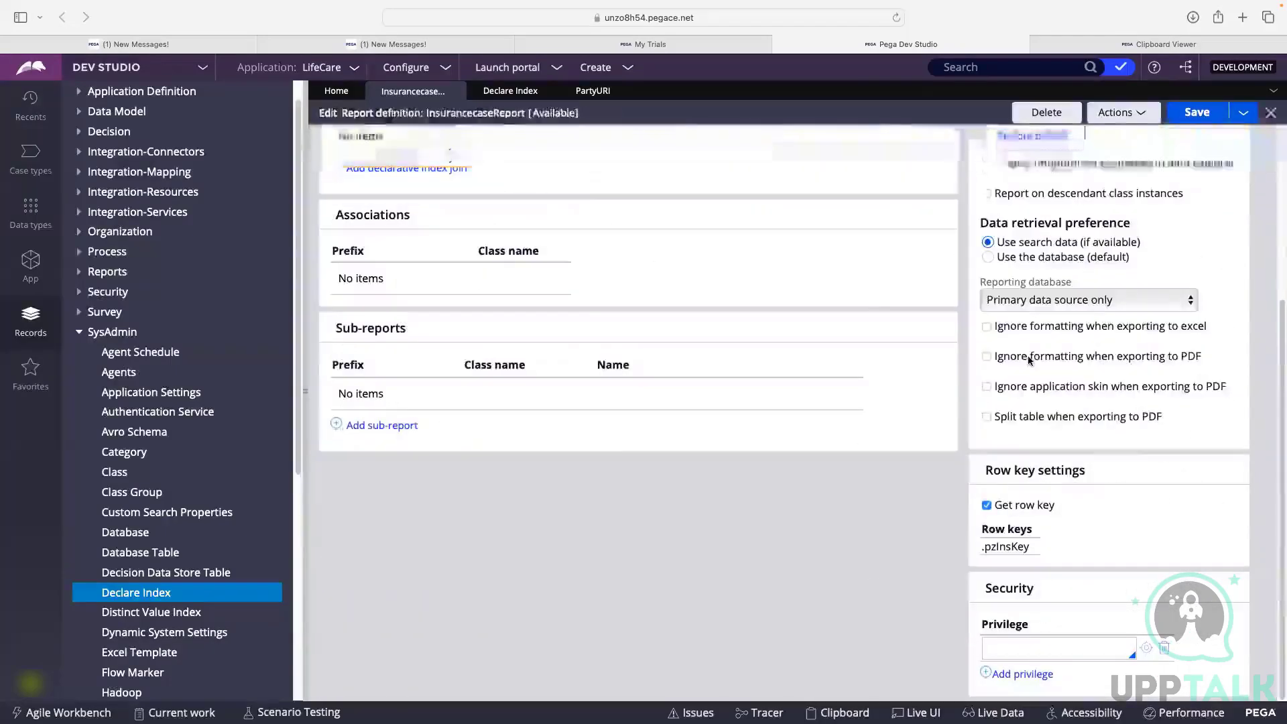
scroll(1030, 361, up, 5)
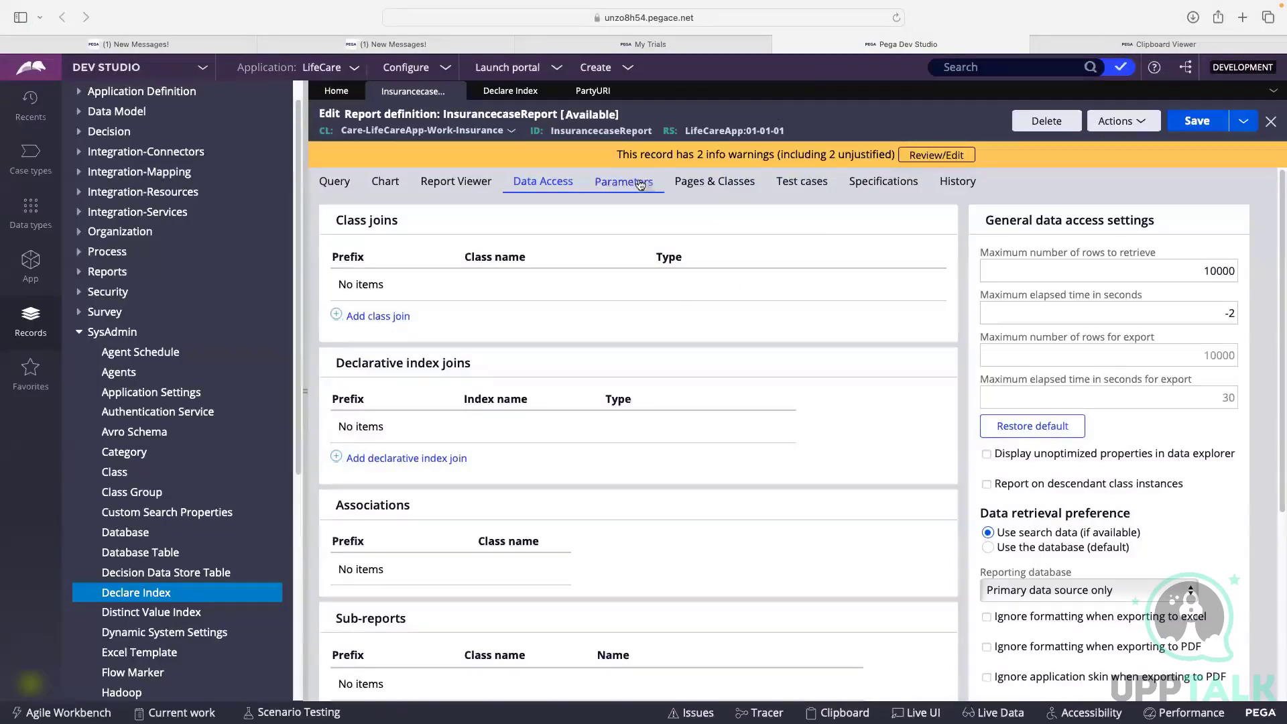
click(455, 91)
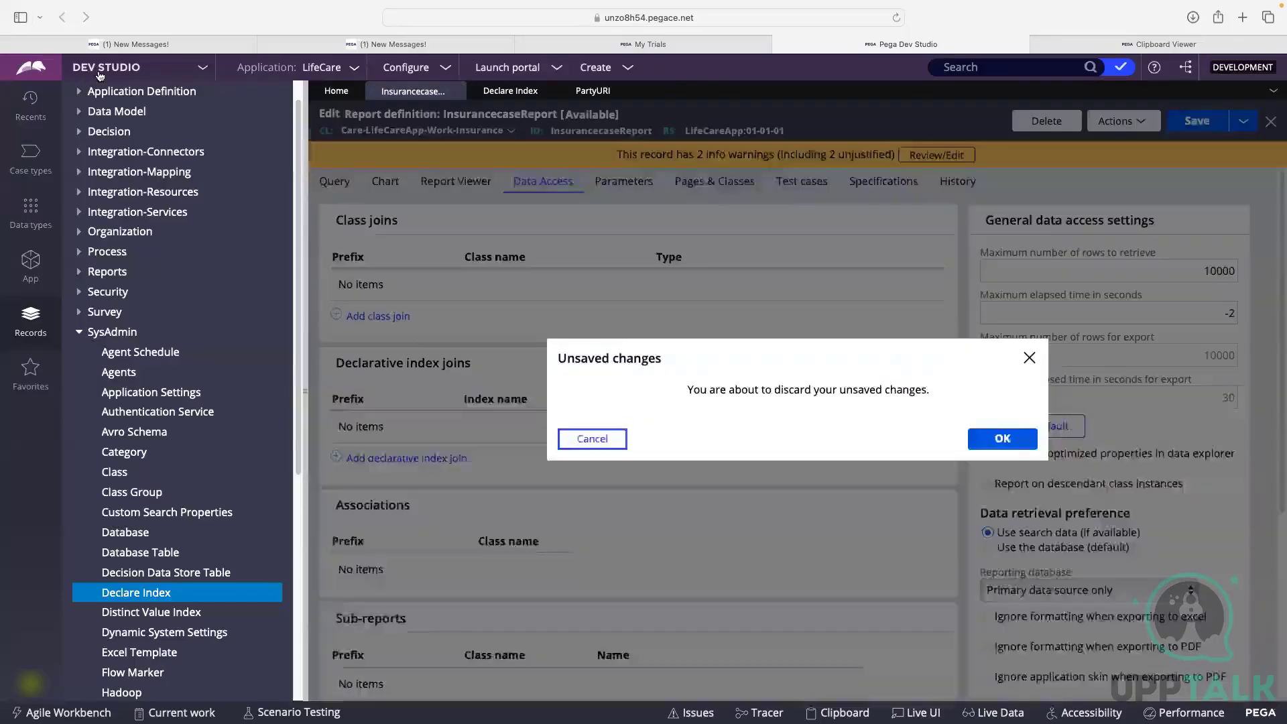
key(Return)
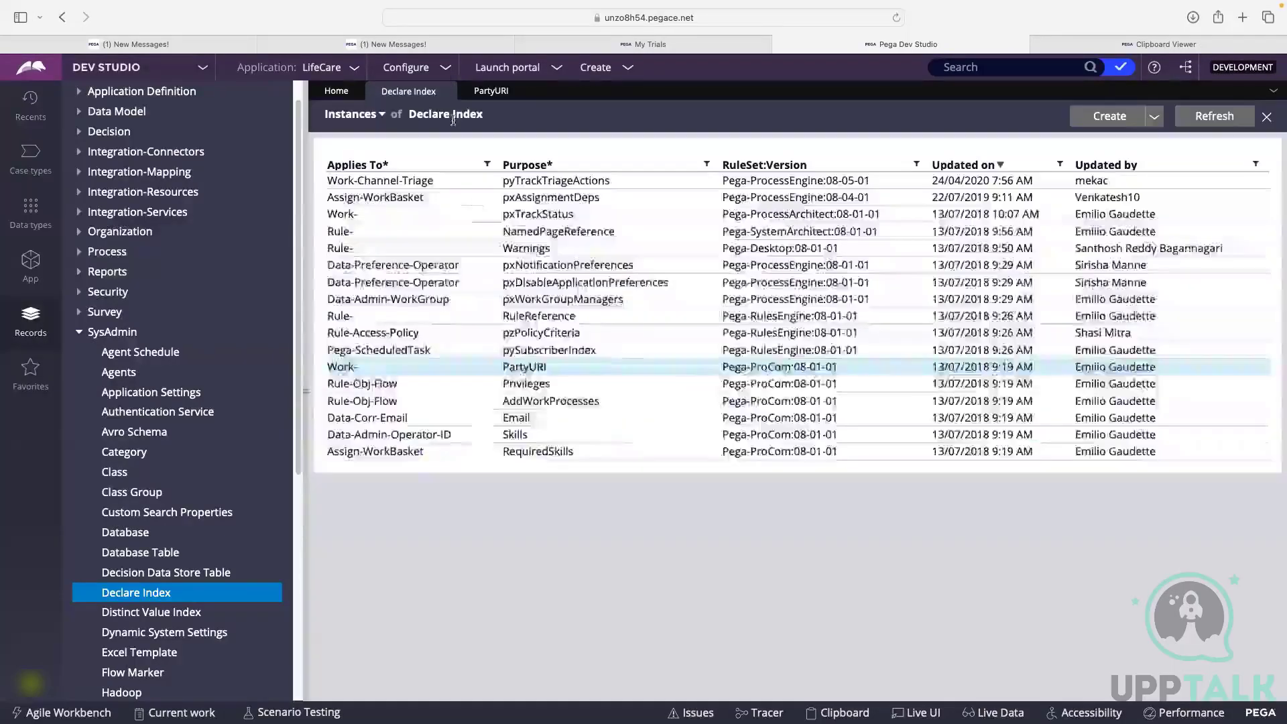
click(432, 92)
click(426, 92)
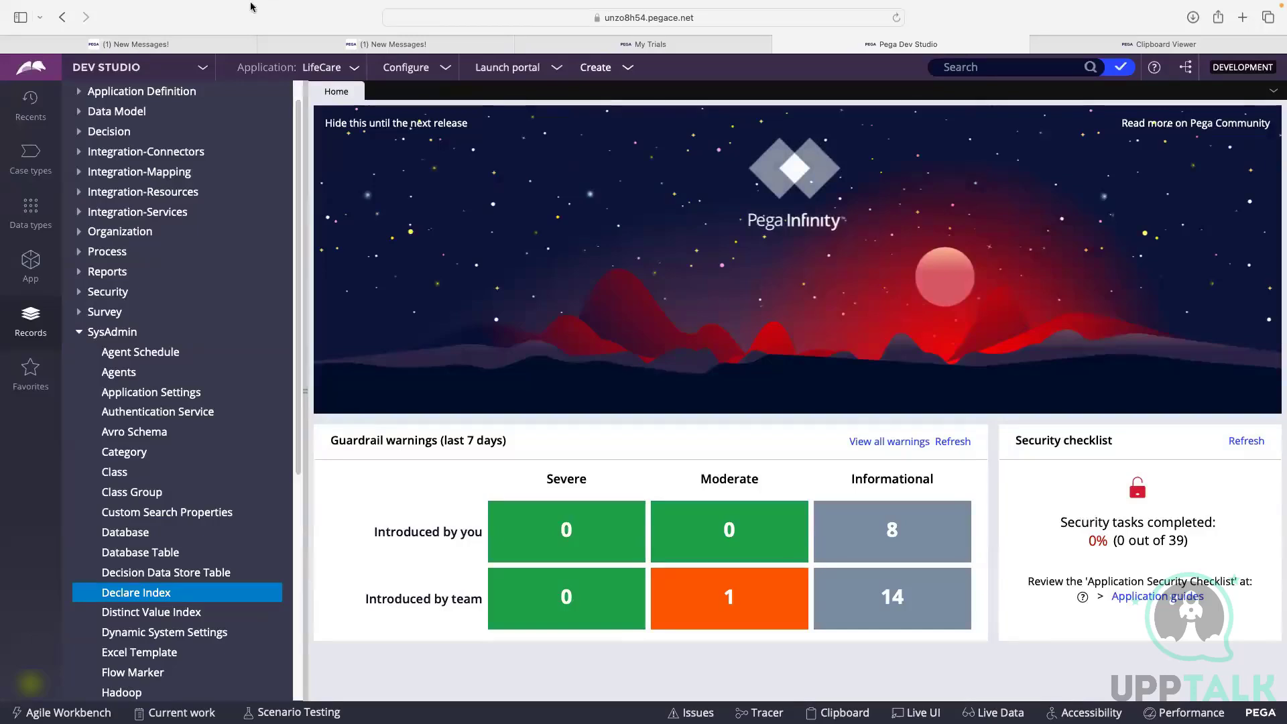
Step: Launch the User Portal and open its Reports page
click(522, 72)
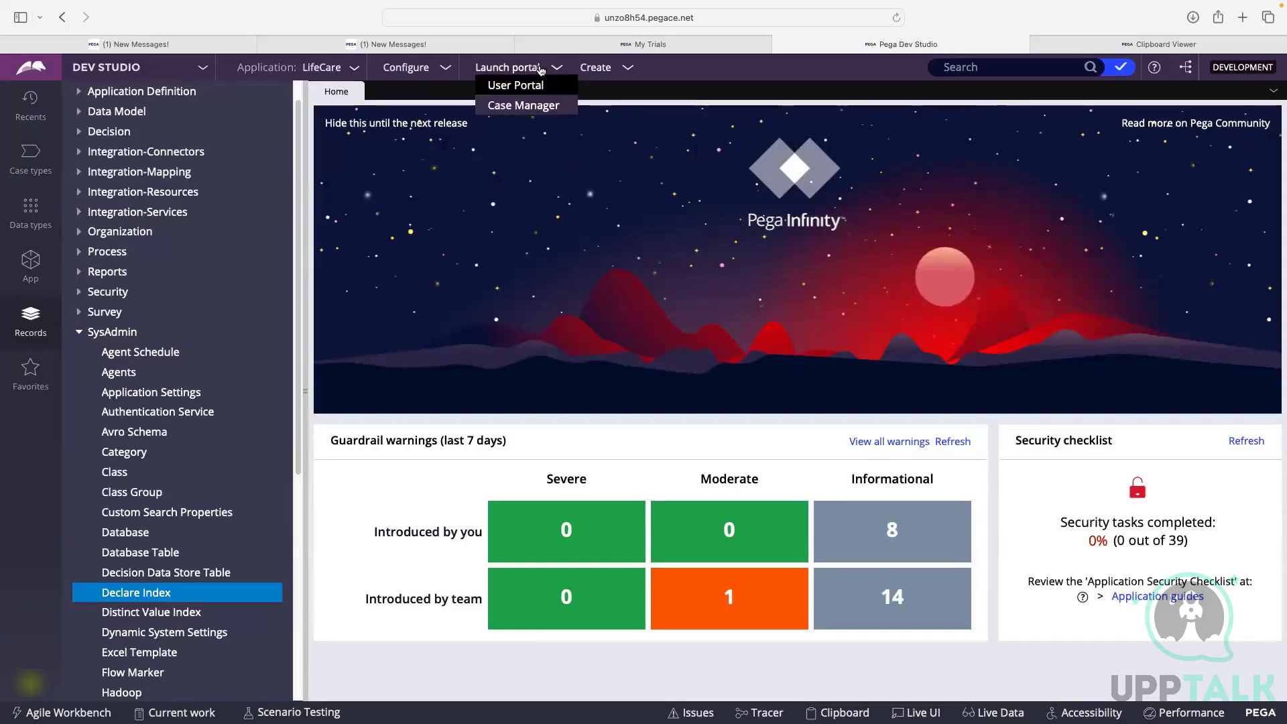
click(531, 85)
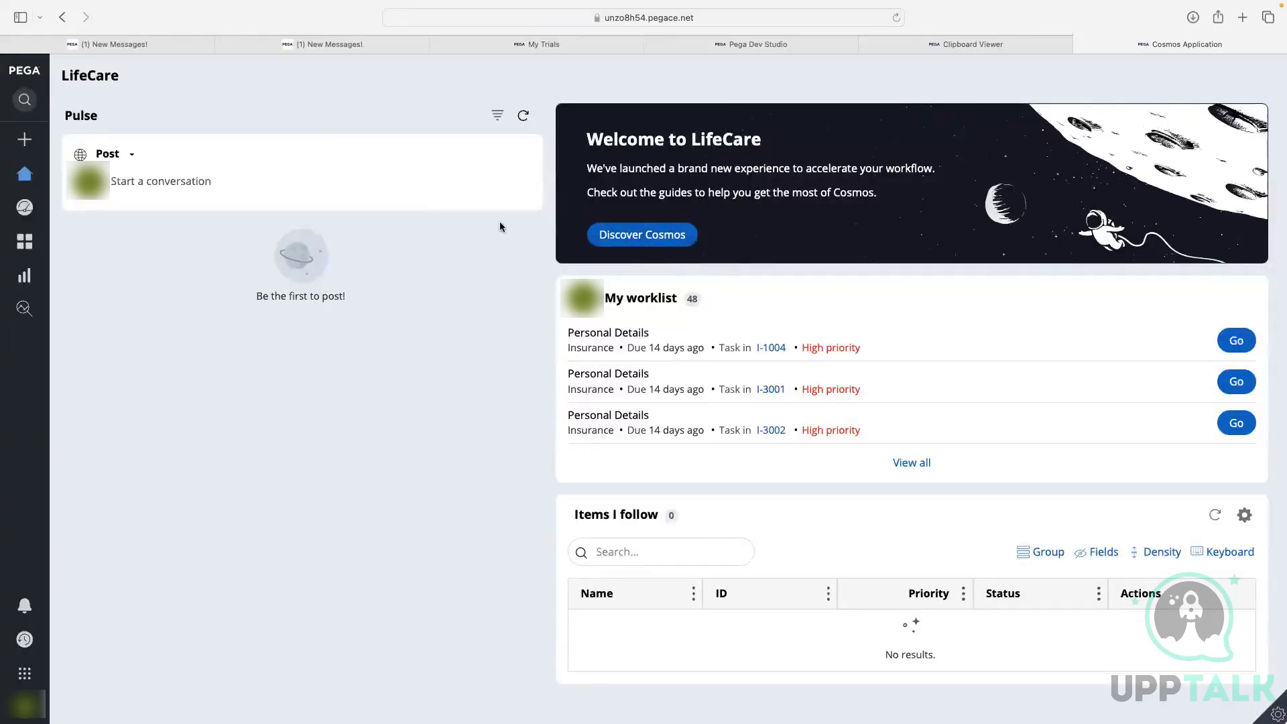
mouse_move(40, 234)
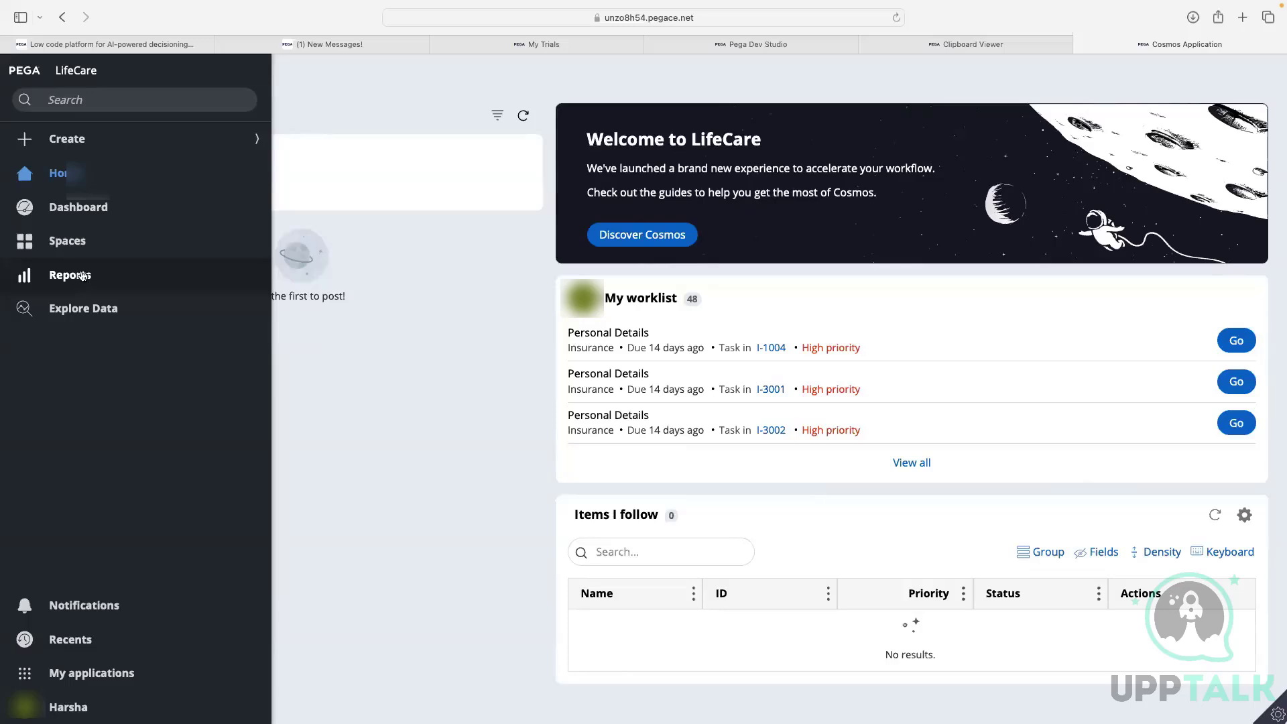
click(75, 277)
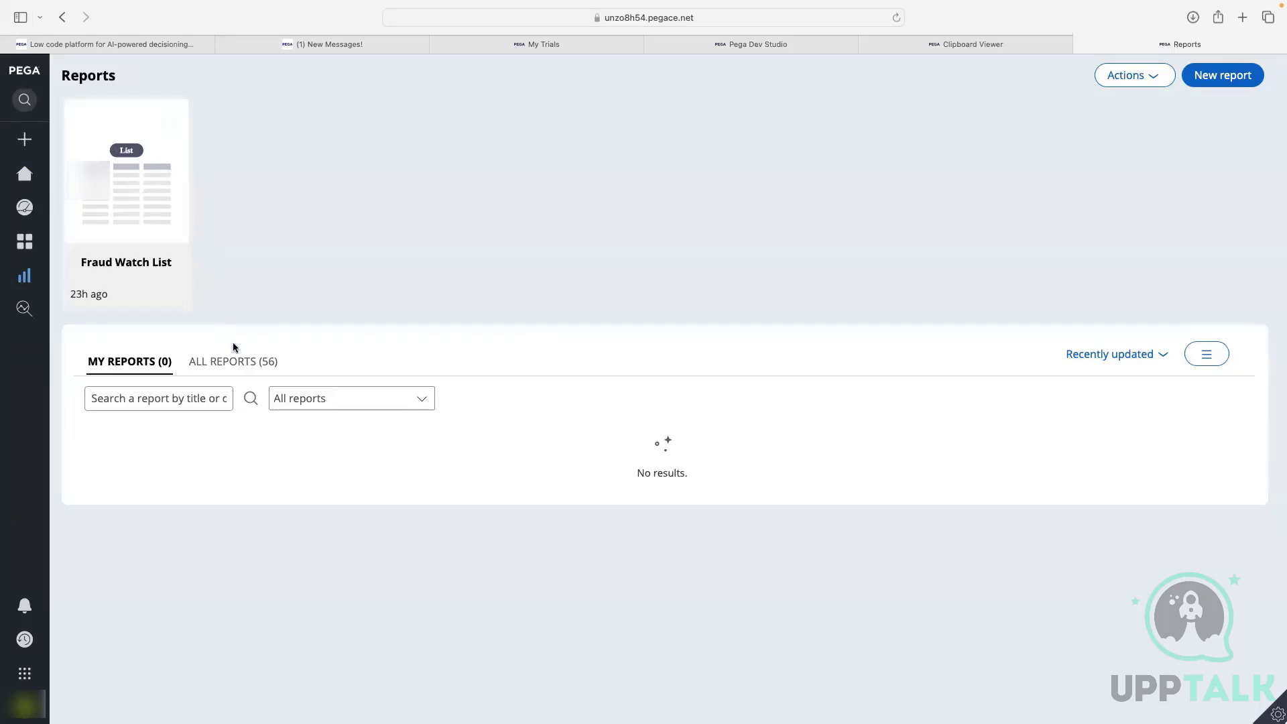
Step: Show all reports and browse the available list, summary and chart reports
click(231, 362)
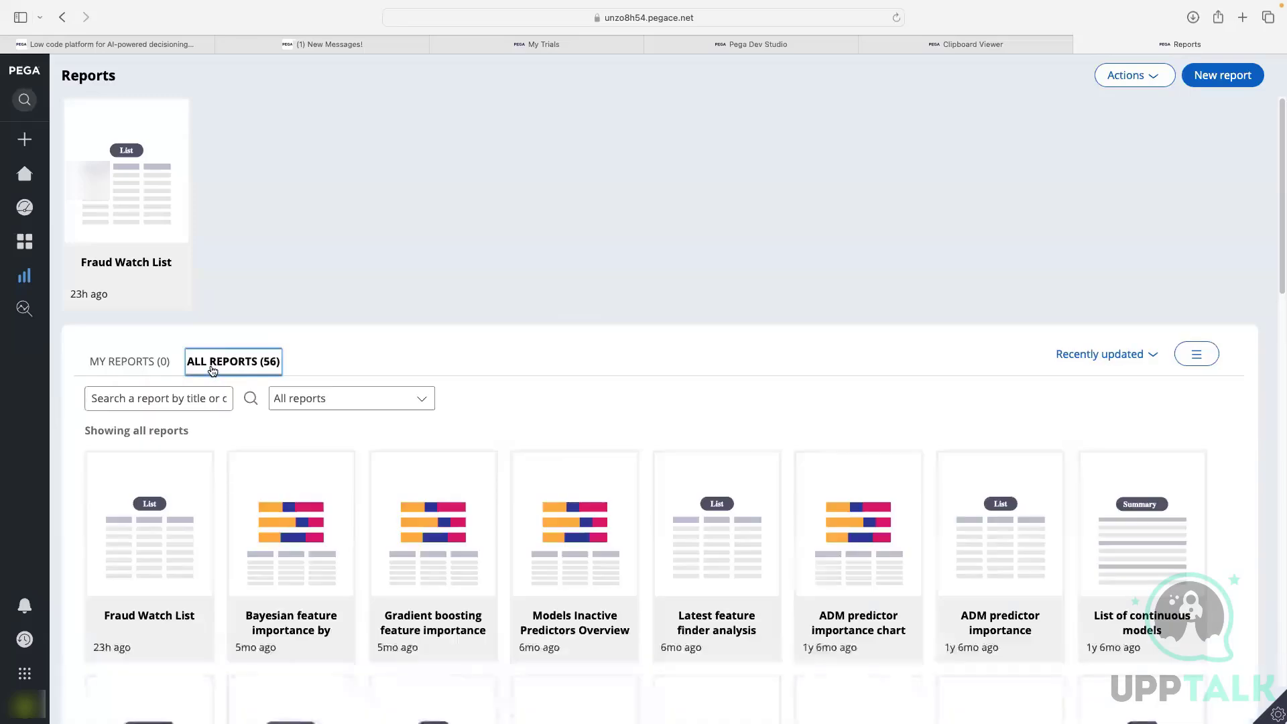
scroll(485, 270, down, 4)
scroll(717, 323, down, 20)
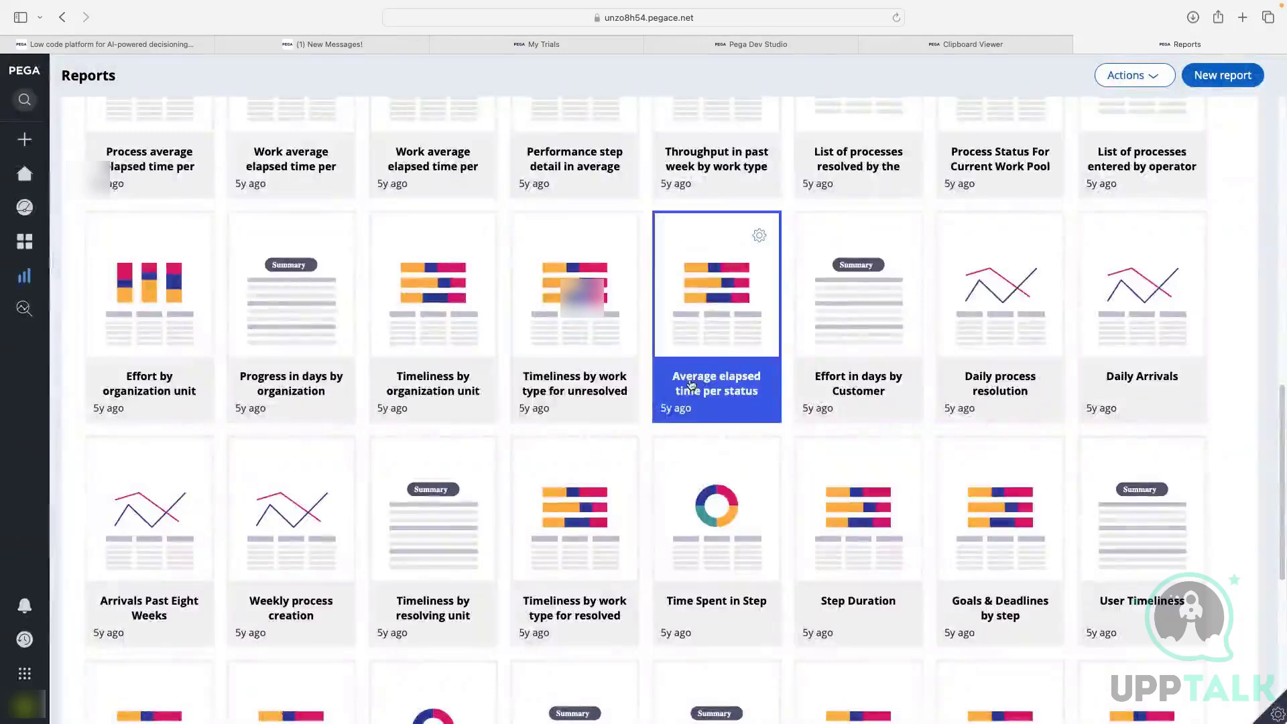
scroll(717, 396, down, 3)
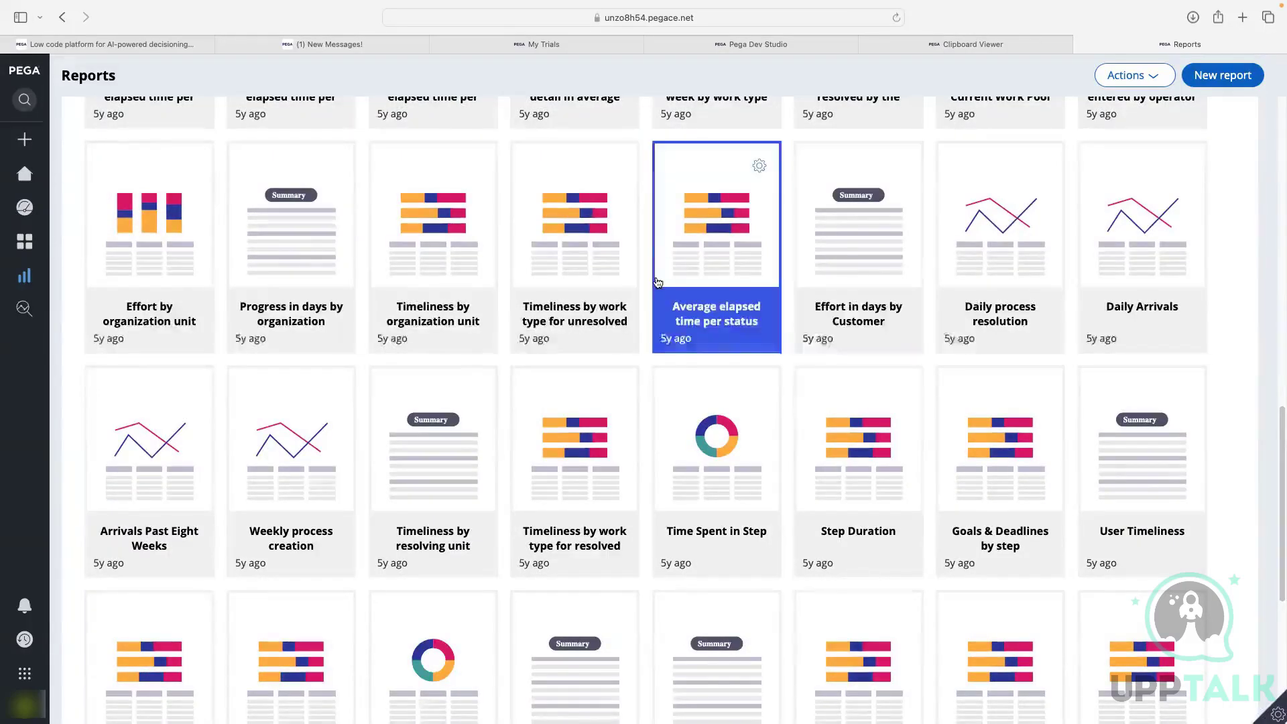
scroll(659, 280, up, 6)
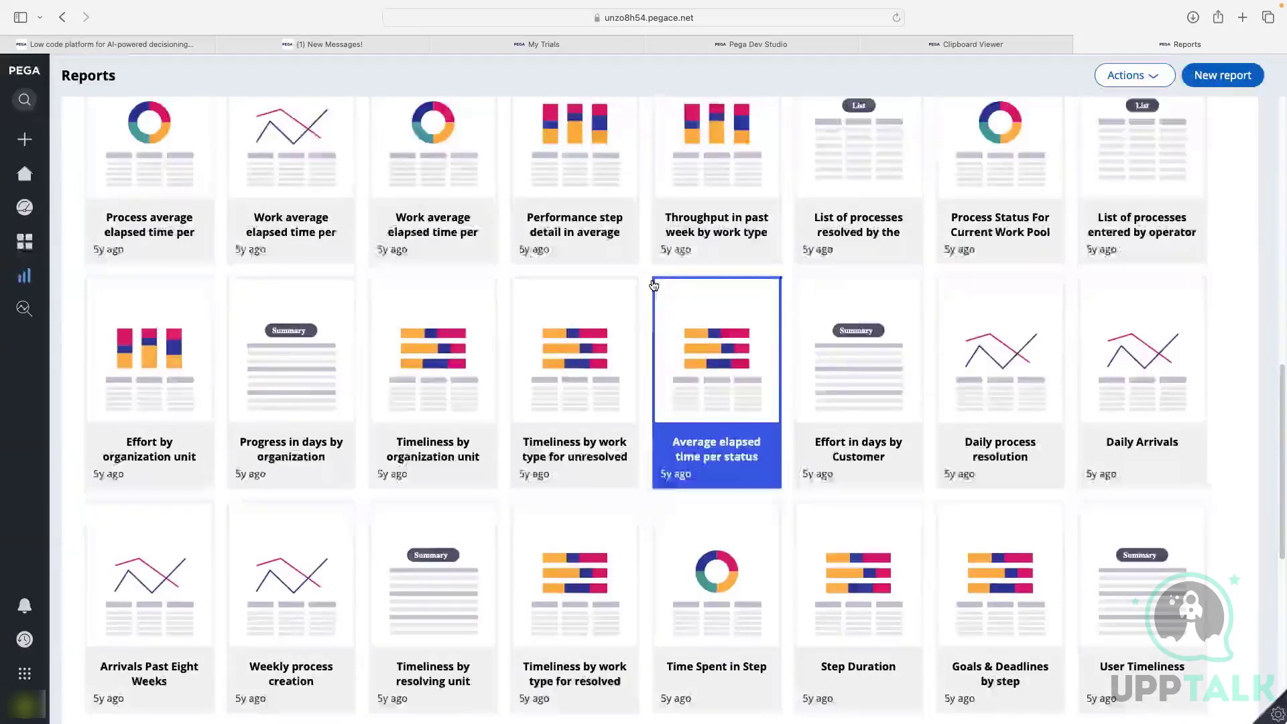
scroll(653, 285, up, 15)
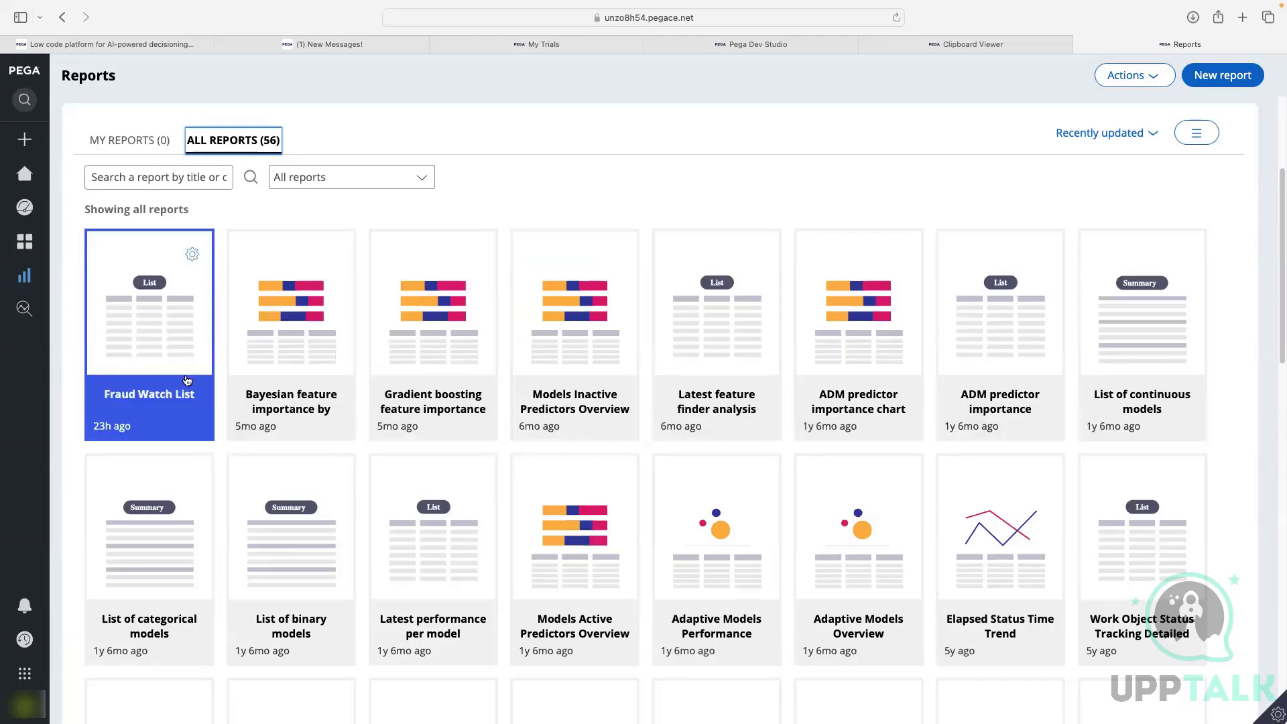
Step: Open the scheduling form for the Fraud Watch List report
click(194, 260)
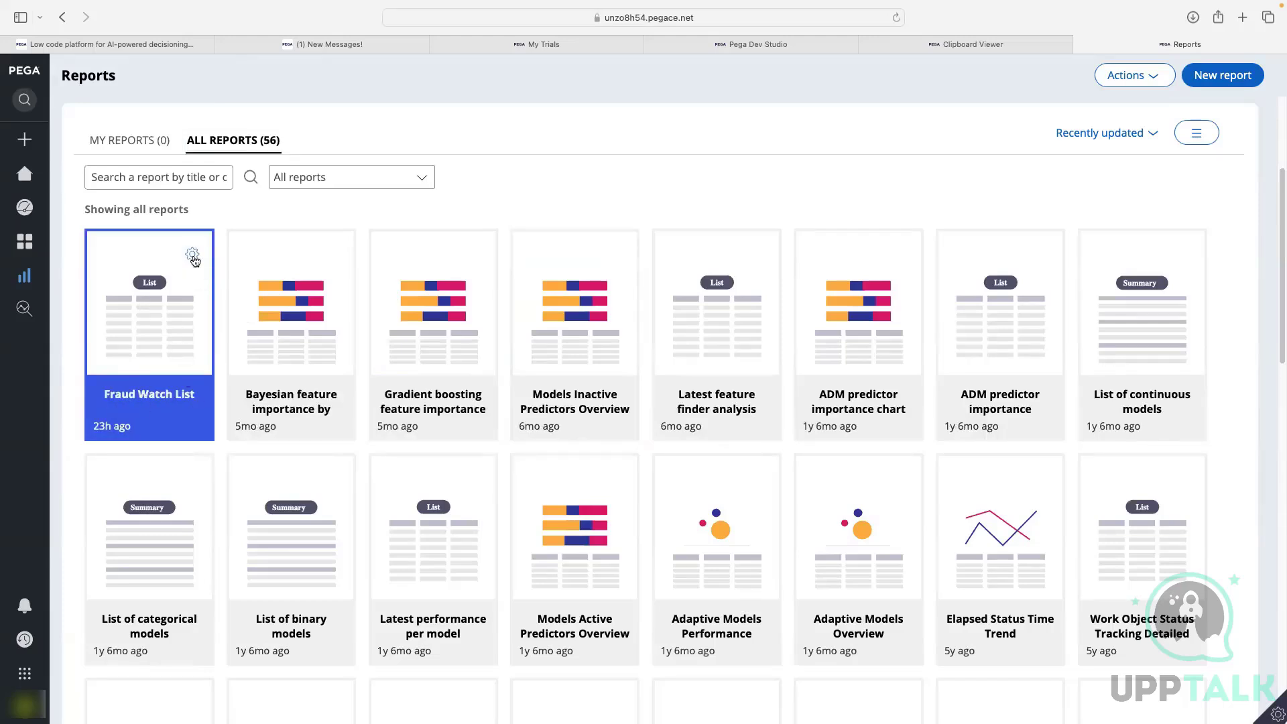
click(194, 260)
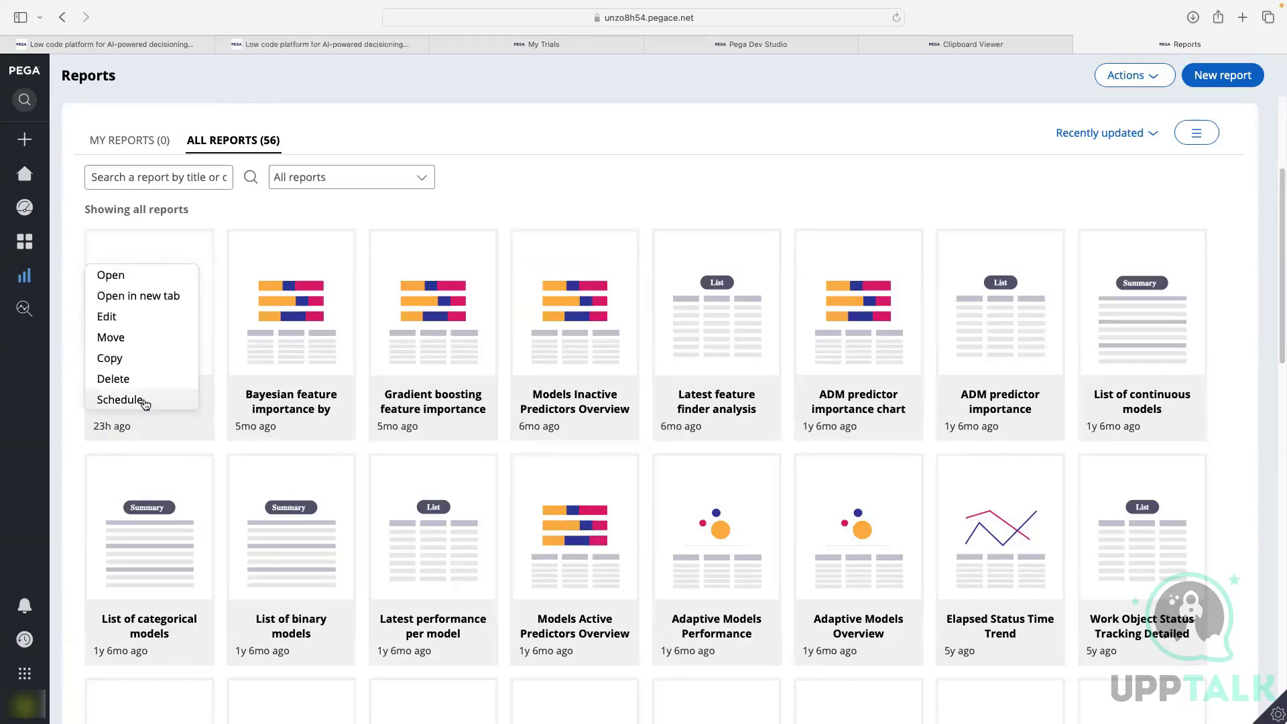
click(121, 399)
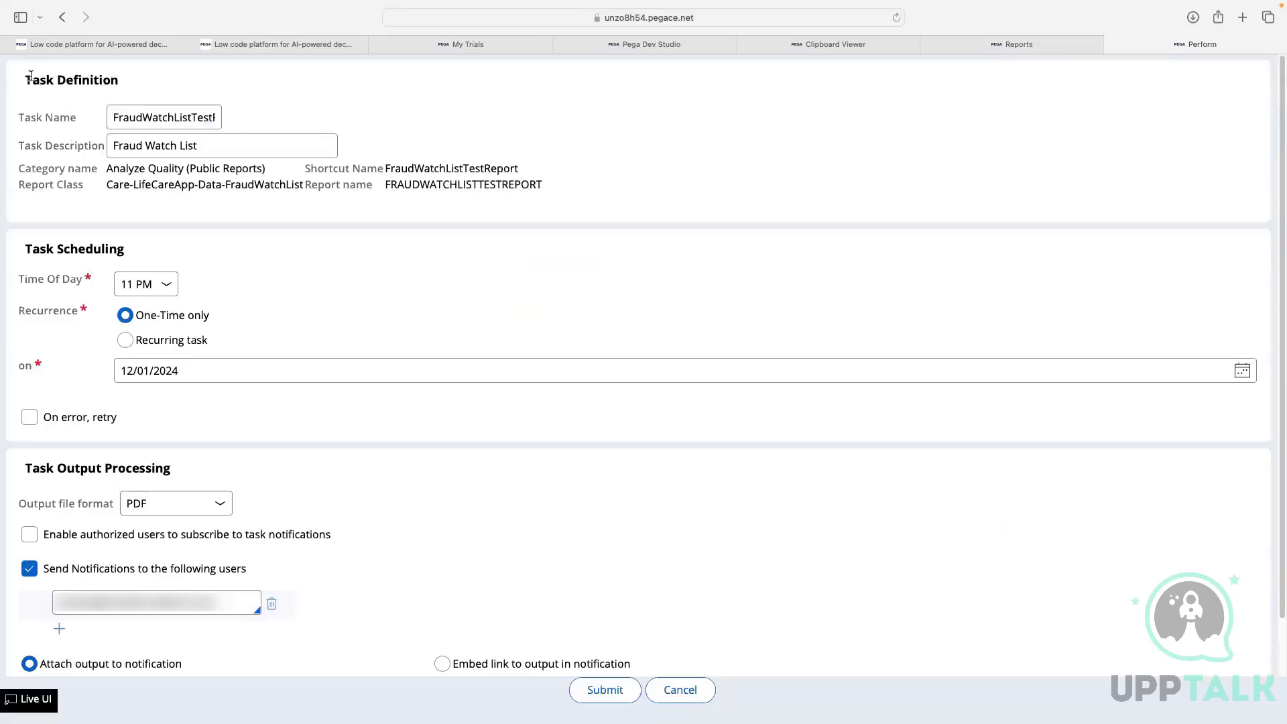
Step: Examine the task definition details, including the category name, report class, report name and shortcut name
drag(26, 78, 120, 72)
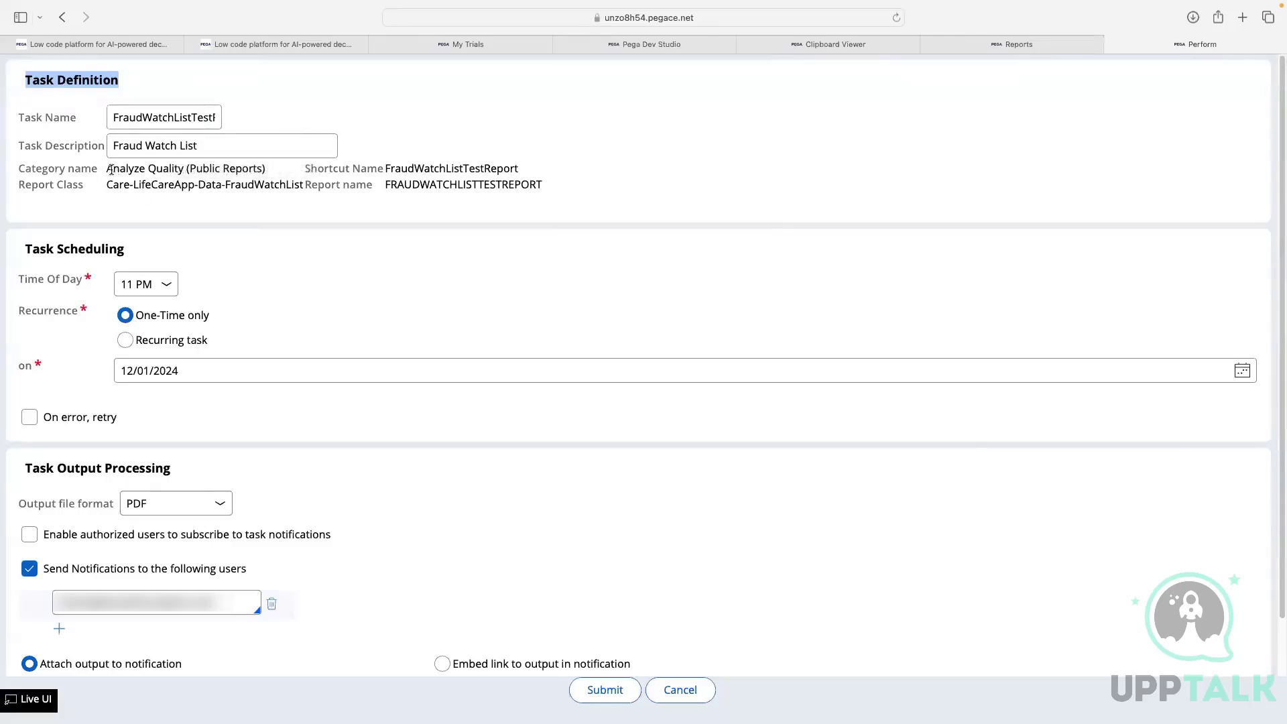
drag(114, 169, 295, 170)
click(204, 193)
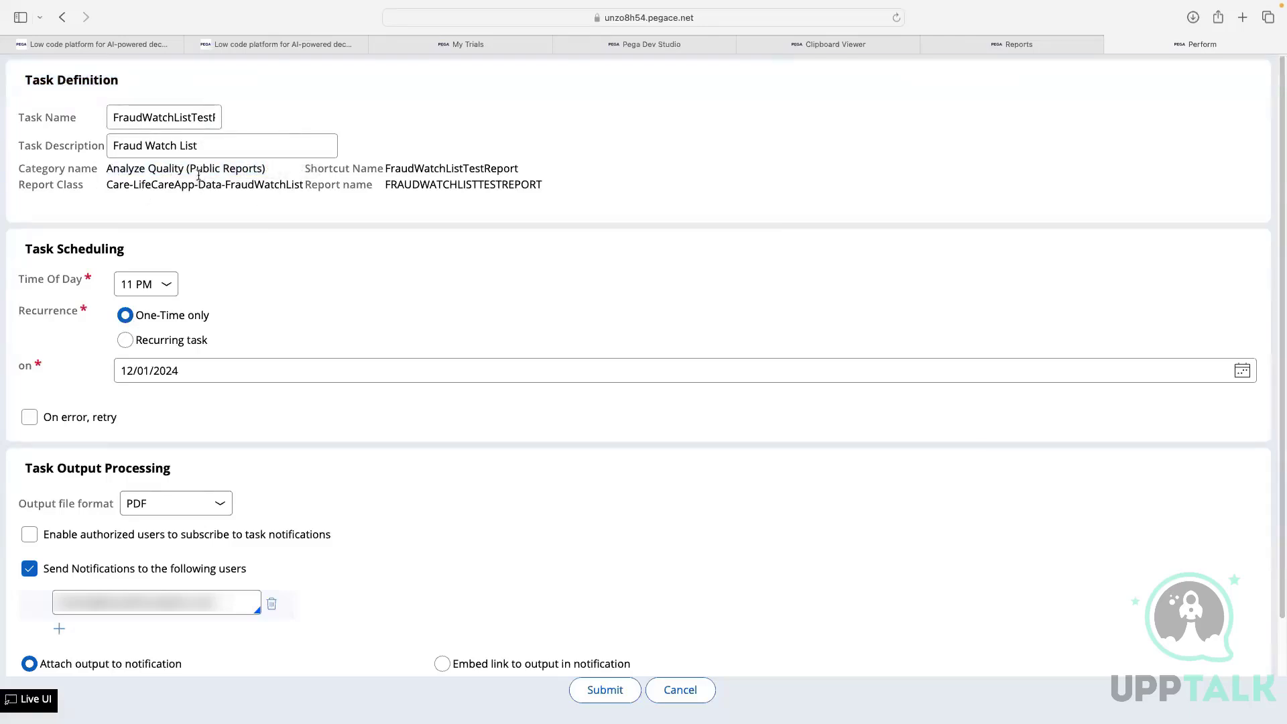
drag(190, 169, 276, 167)
drag(108, 168, 204, 169)
click(145, 169)
drag(112, 187, 556, 177)
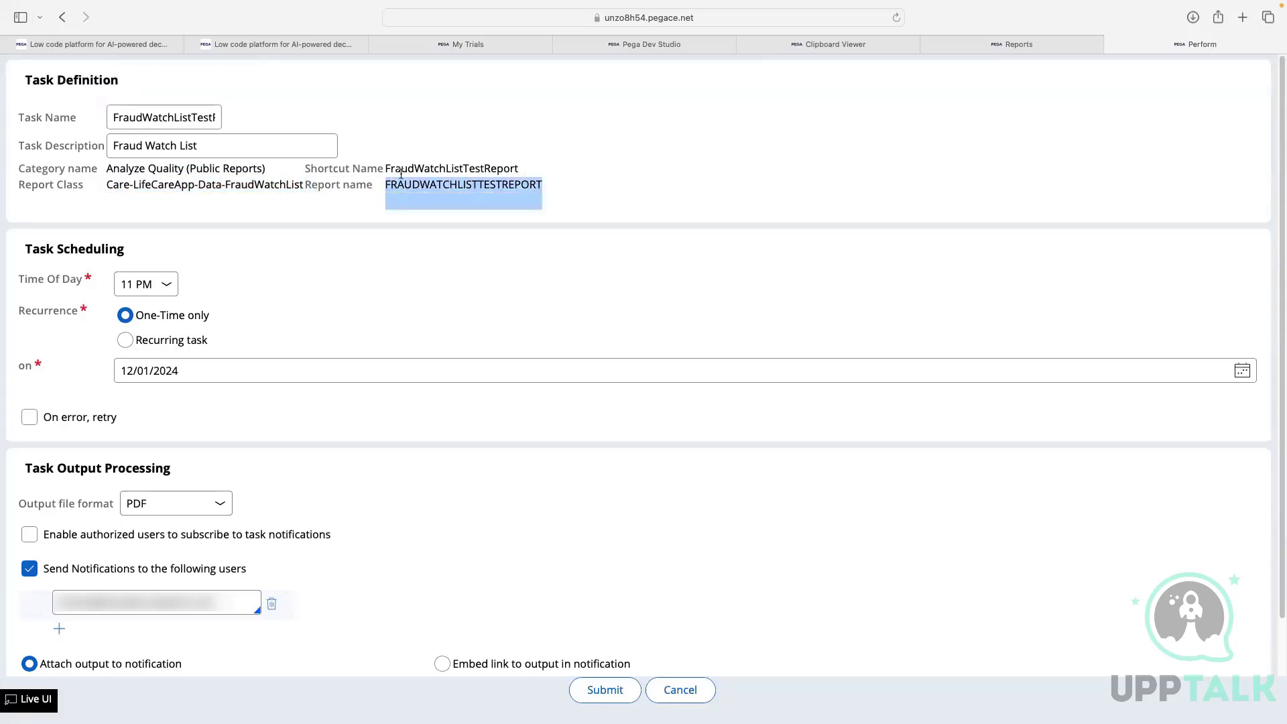
drag(387, 168, 512, 168)
Step: Make the scheduled report a recurring task with a Daily frequency
scroll(262, 225, down, 1)
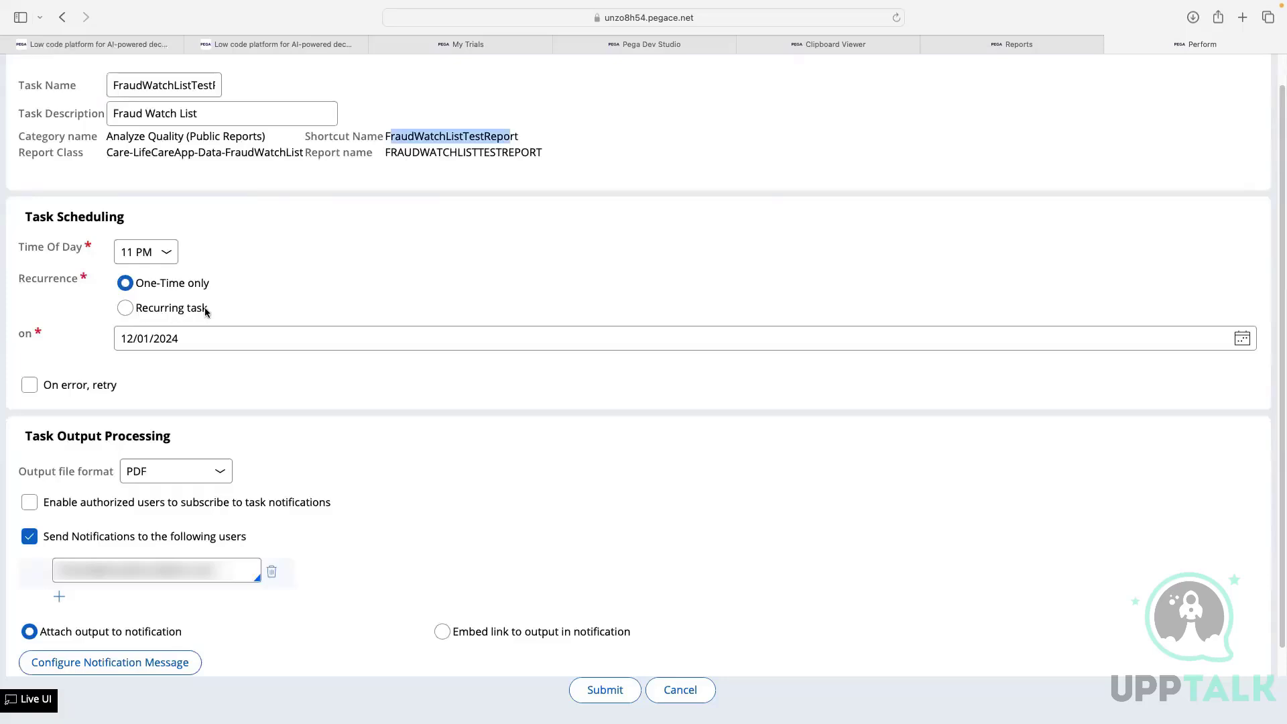
click(124, 308)
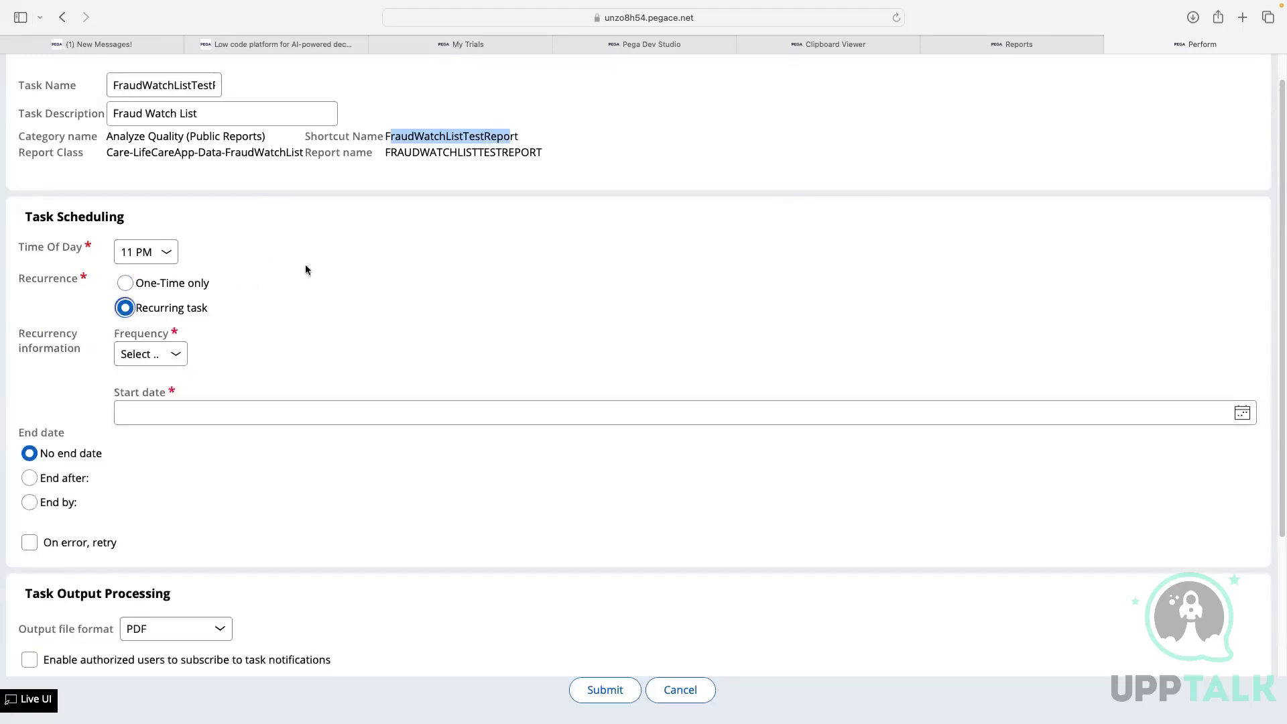
click(134, 353)
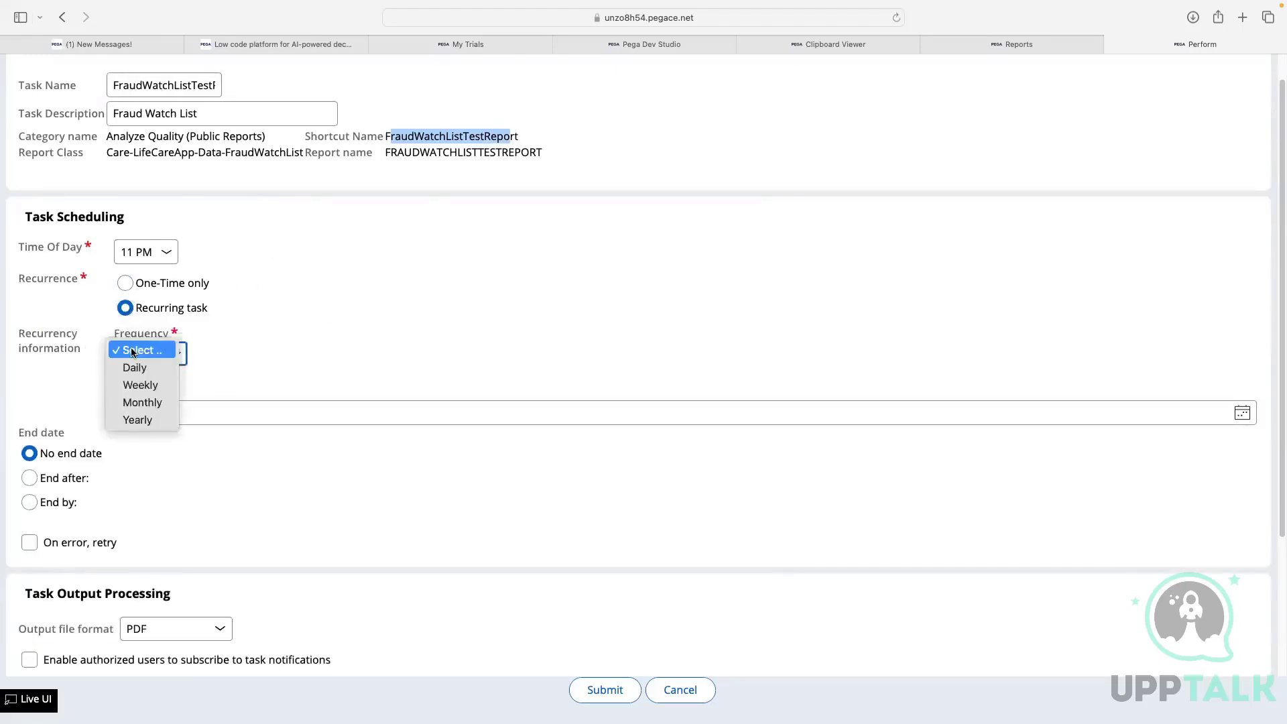
click(138, 368)
Step: Set the scheduled task's time of day to 11 AM
click(153, 253)
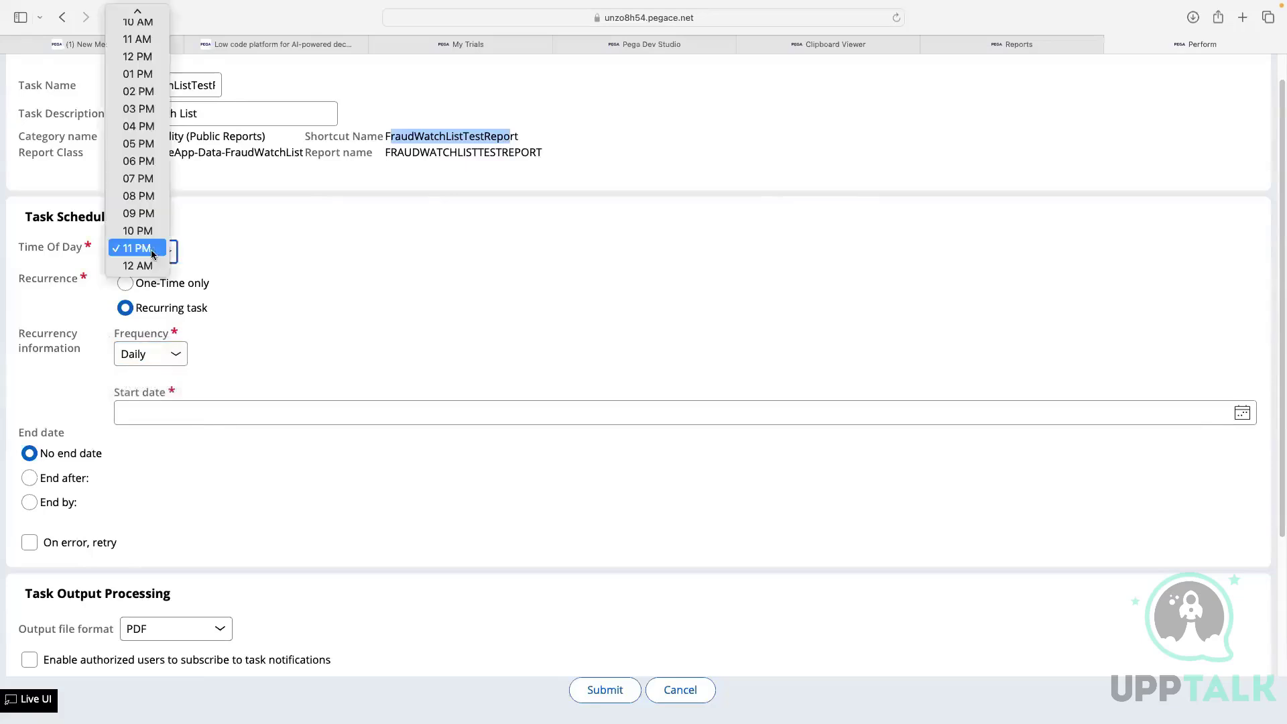
scroll(147, 240, up, 3)
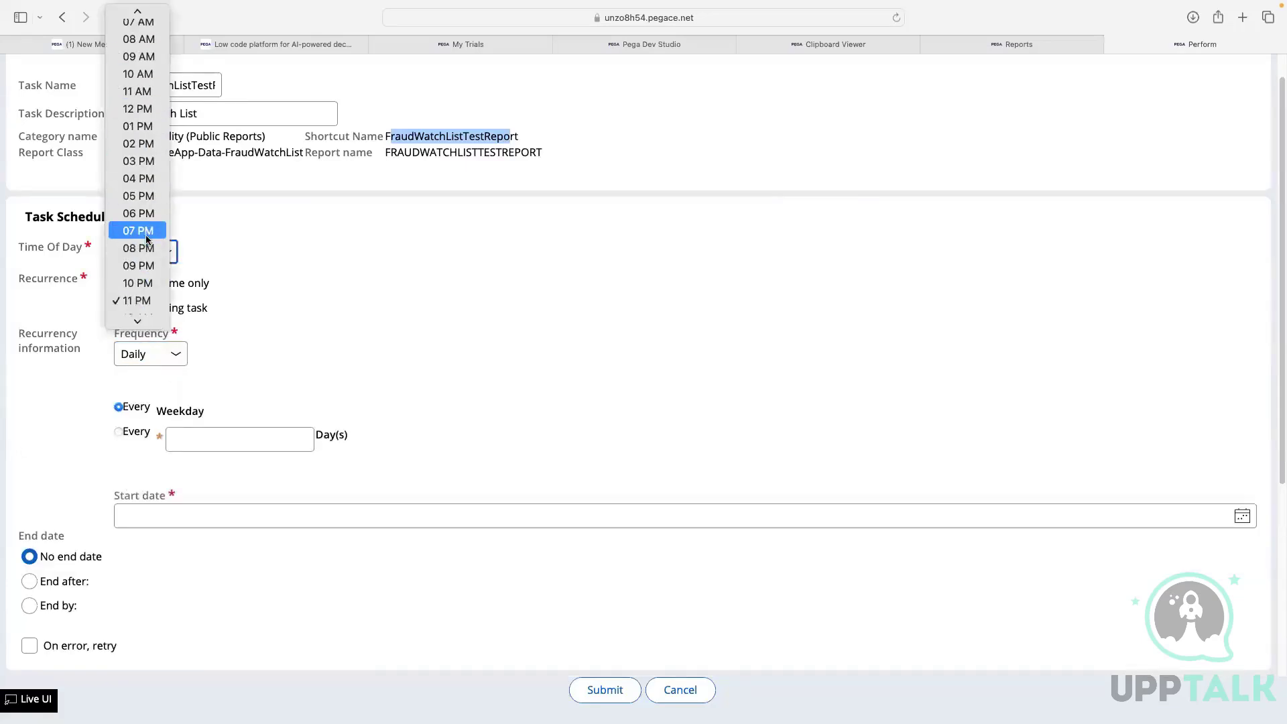
scroll(144, 222, up, 3)
click(135, 178)
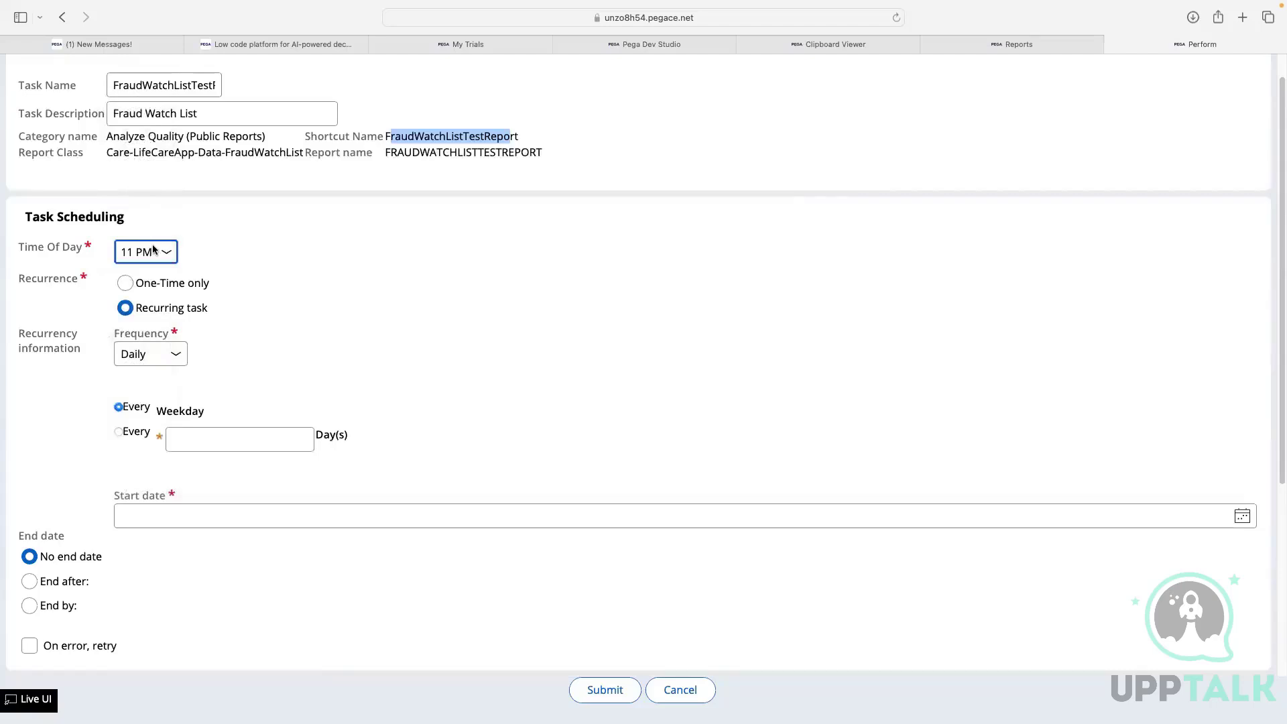
click(255, 248)
click(147, 252)
scroll(142, 93, up, 3)
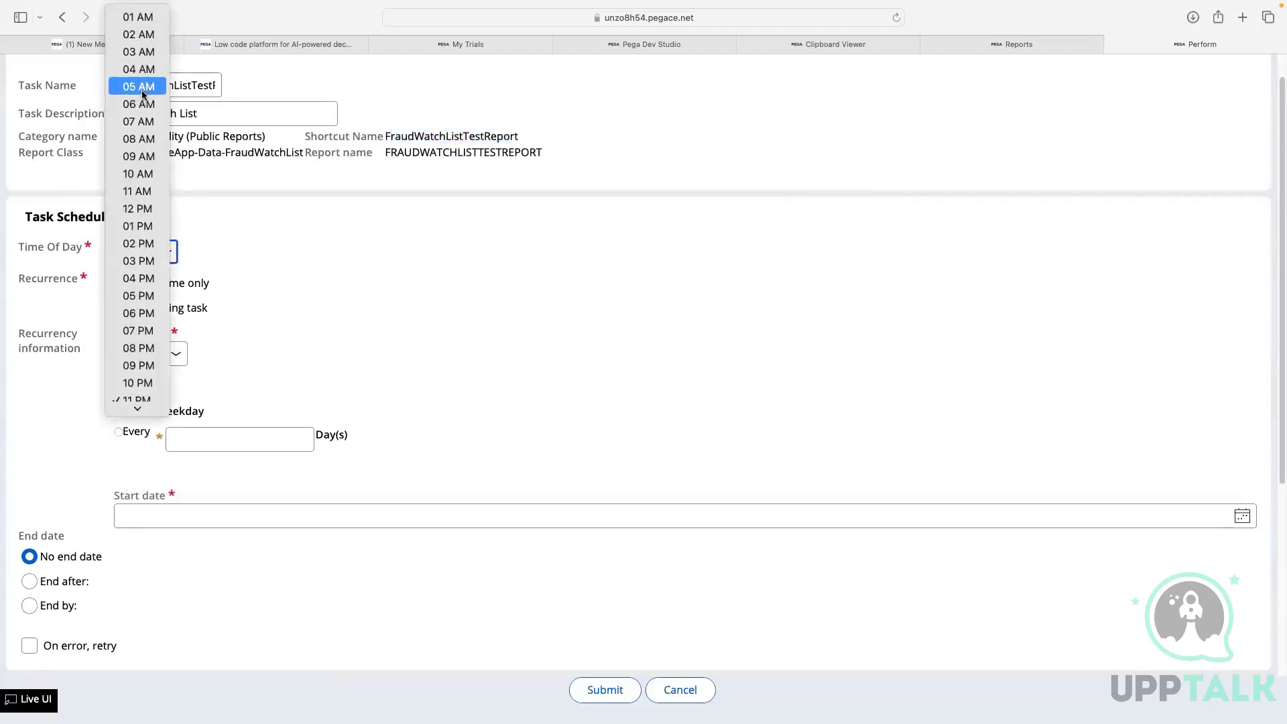
click(136, 191)
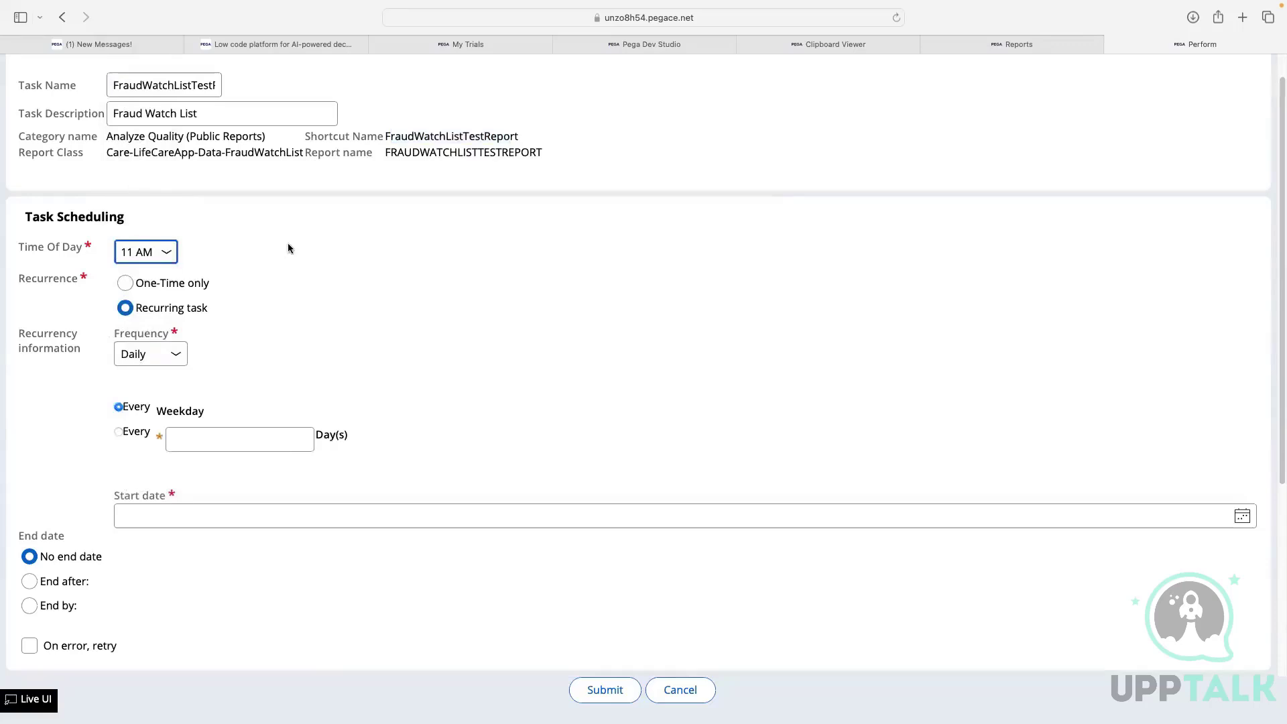
Step: Set the recurring task's start date to 15/01/2024
scroll(283, 233, down, 1)
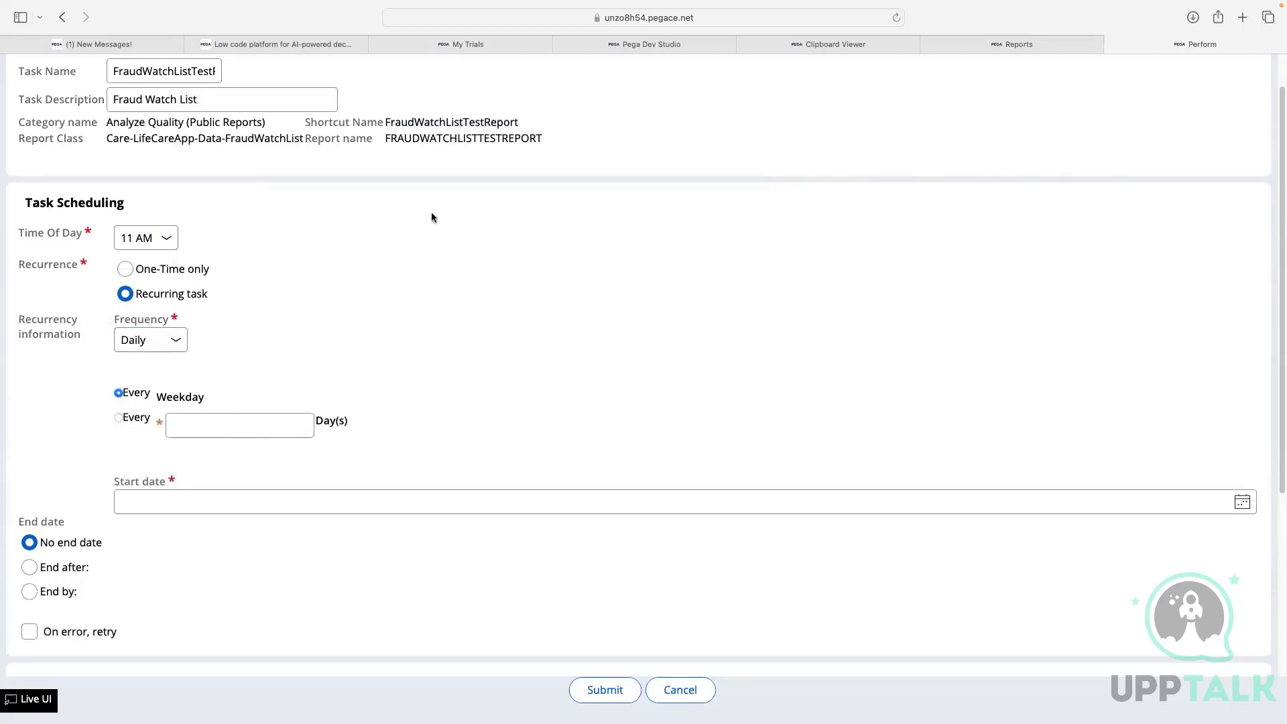
click(118, 508)
click(1242, 504)
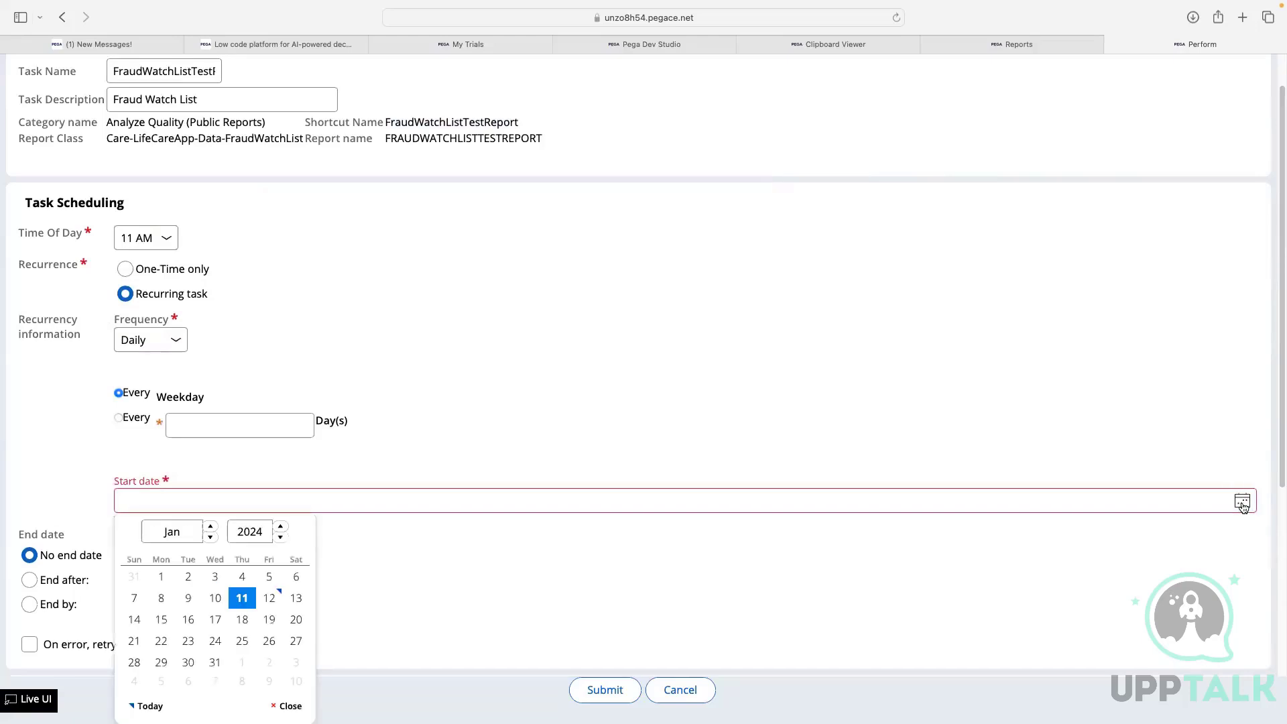
click(163, 620)
Step: Examine the End by and End after options for the recurring task, and return to No end date
scroll(396, 305, down, 5)
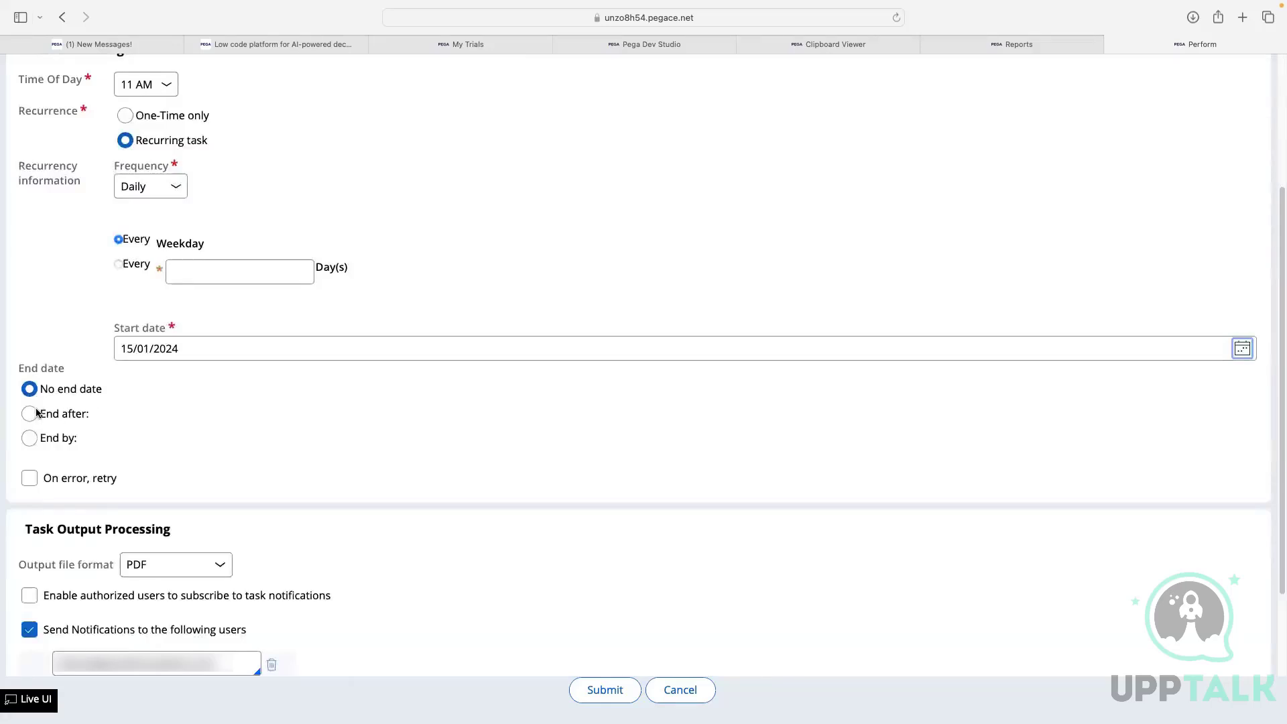
click(30, 439)
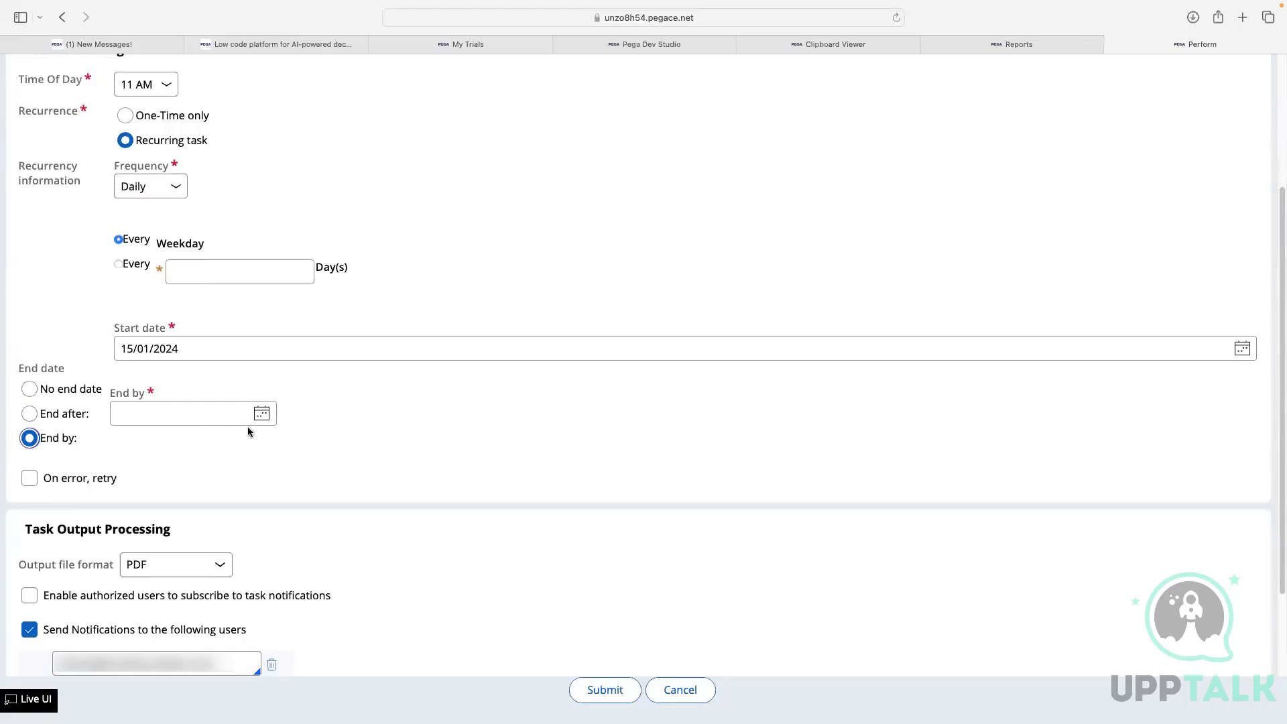
click(28, 415)
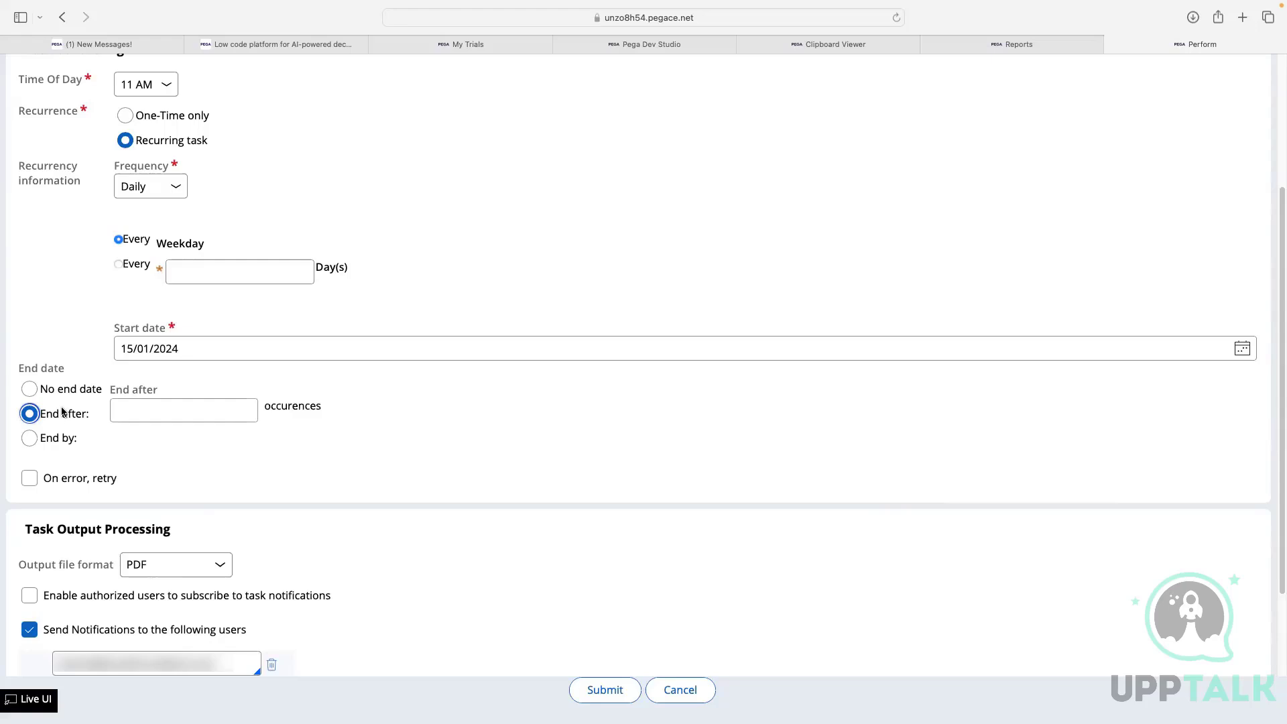
click(30, 391)
Step: Examine the Task Output Processing settings, including the output file format choices and notification recipient, keeping PDF as the format
scroll(232, 378, down, 4)
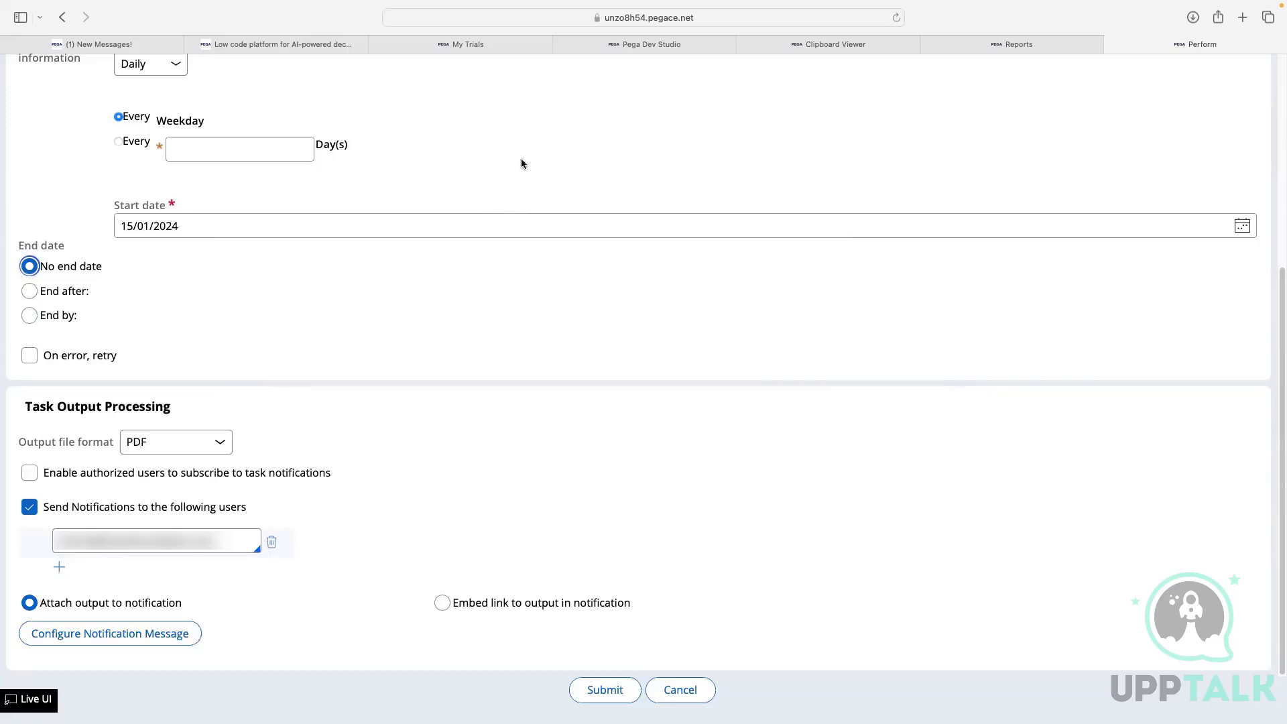
click(192, 441)
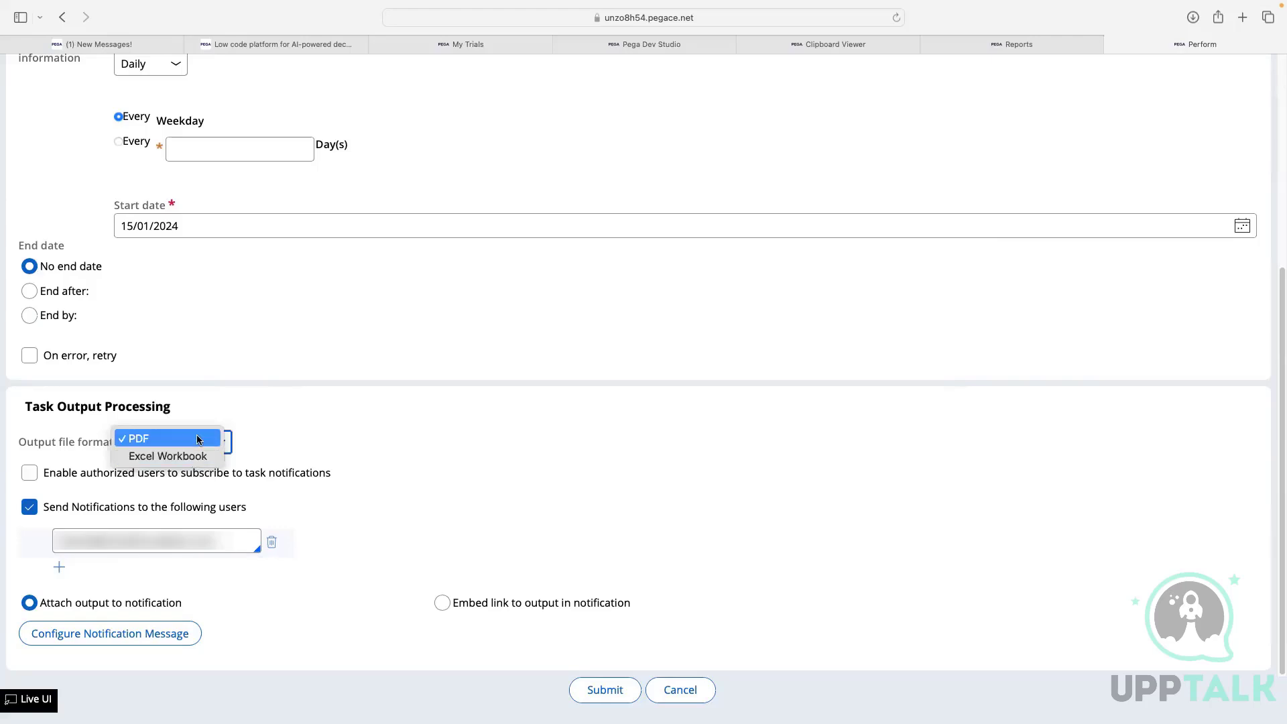
click(235, 406)
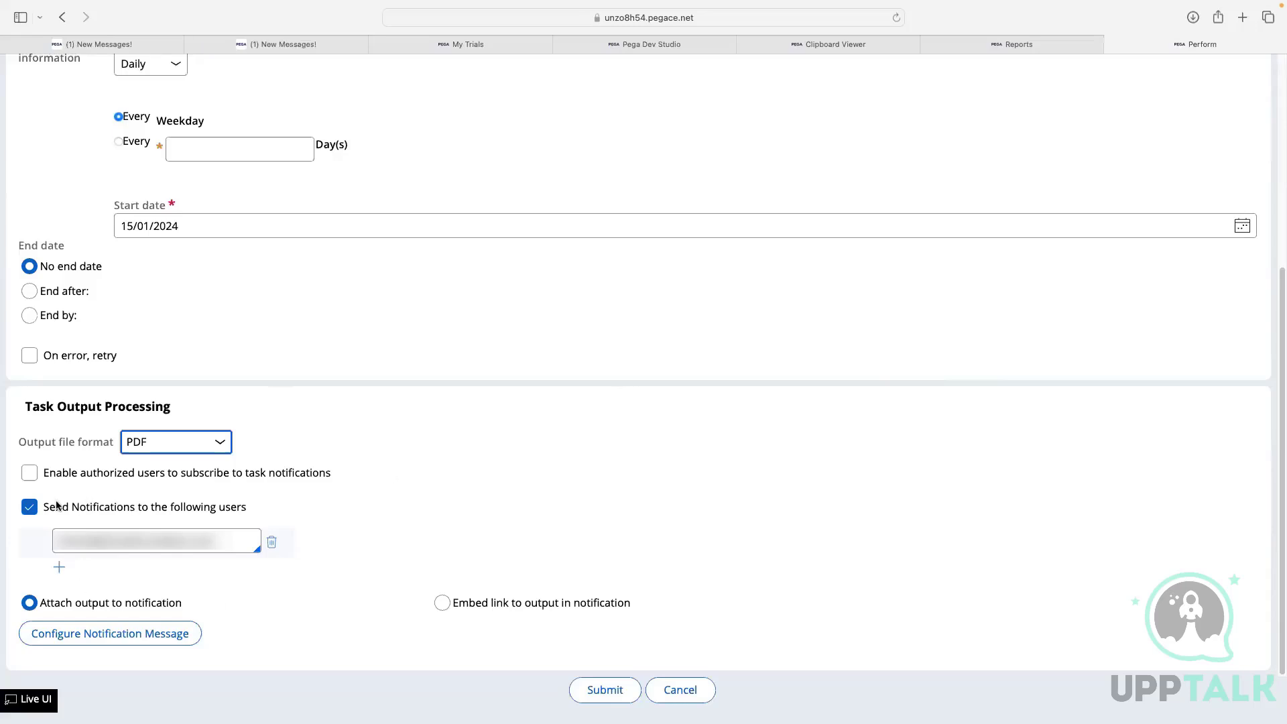
drag(62, 541, 219, 541)
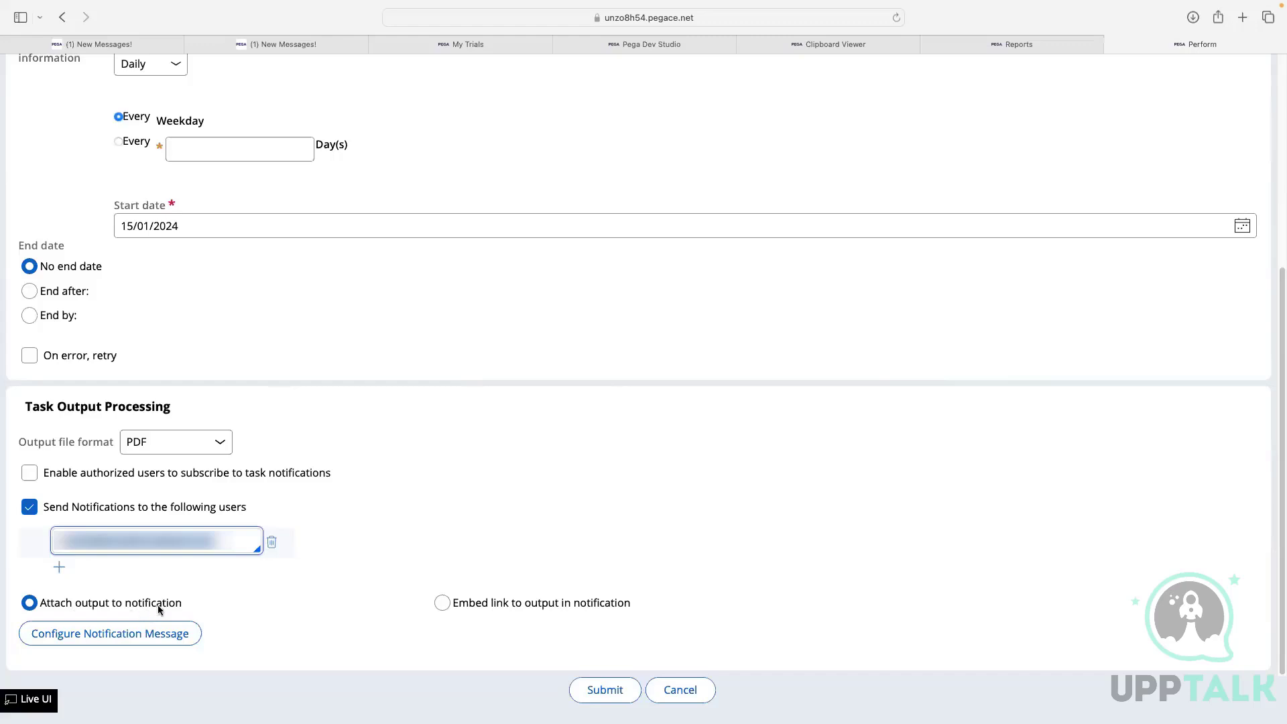
click(310, 614)
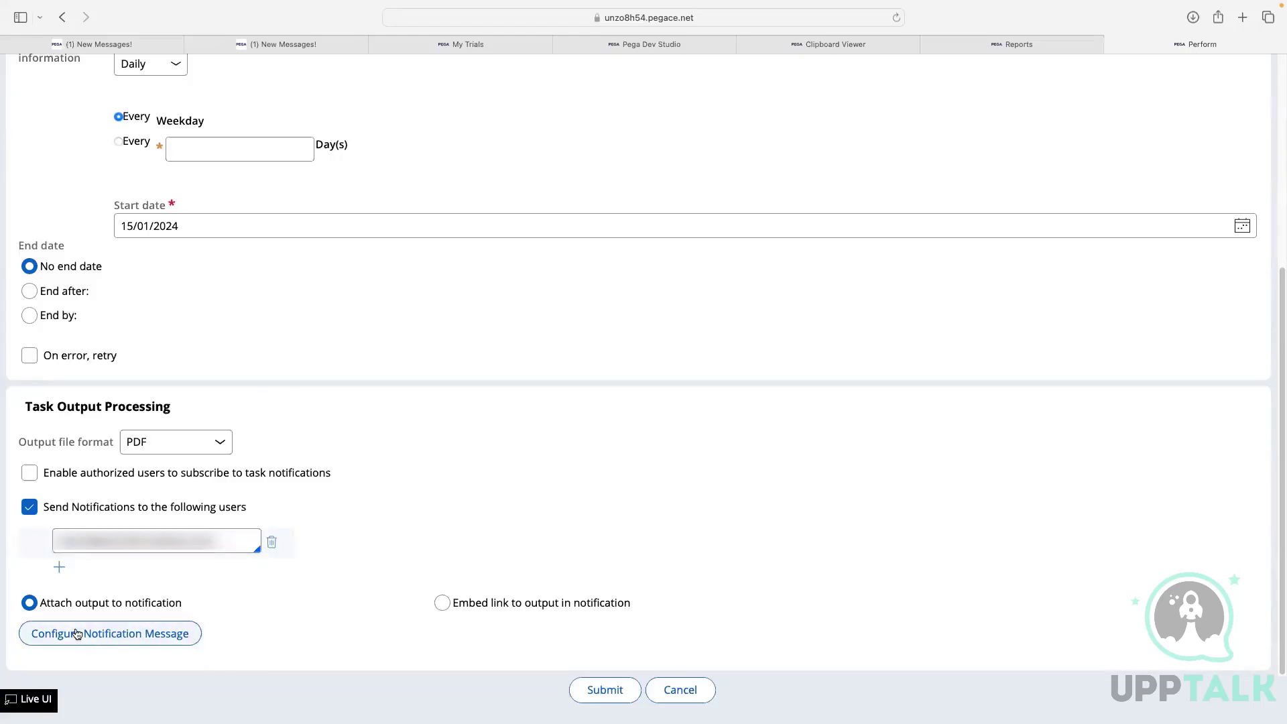
Step: Open the notification message configuration and set the email subject to "Business Daily Report"
click(122, 634)
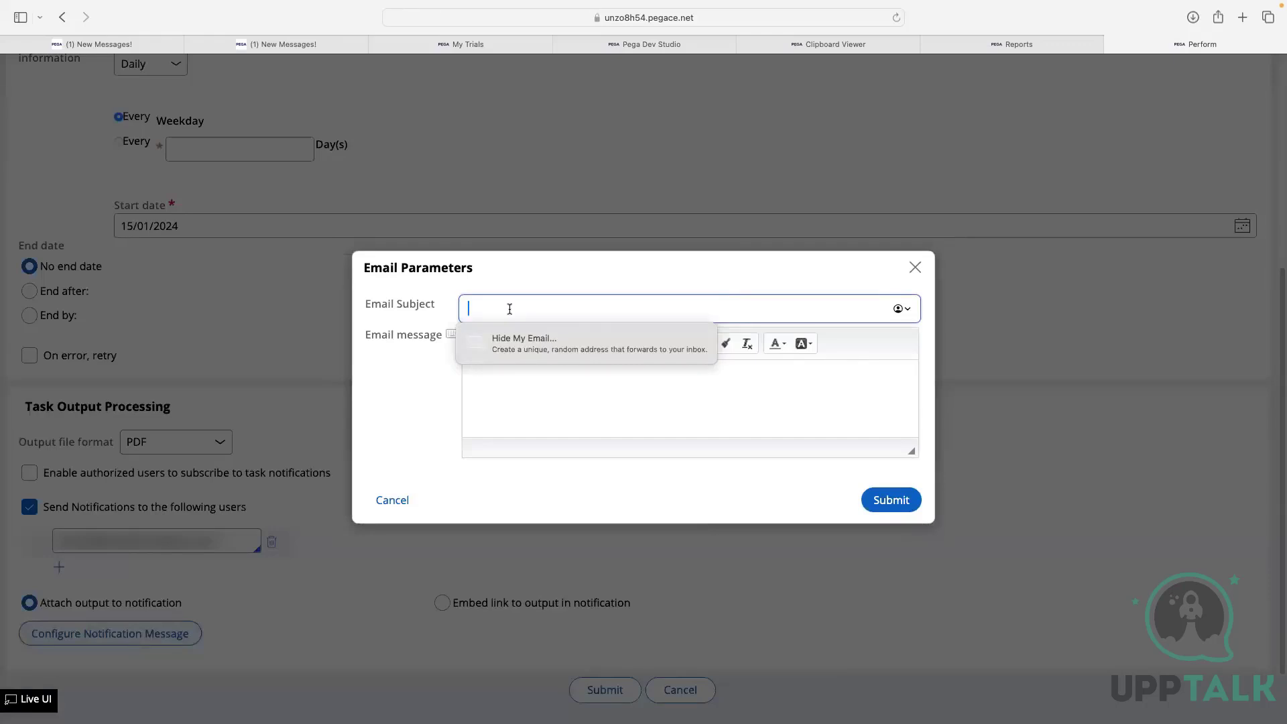
text(B)
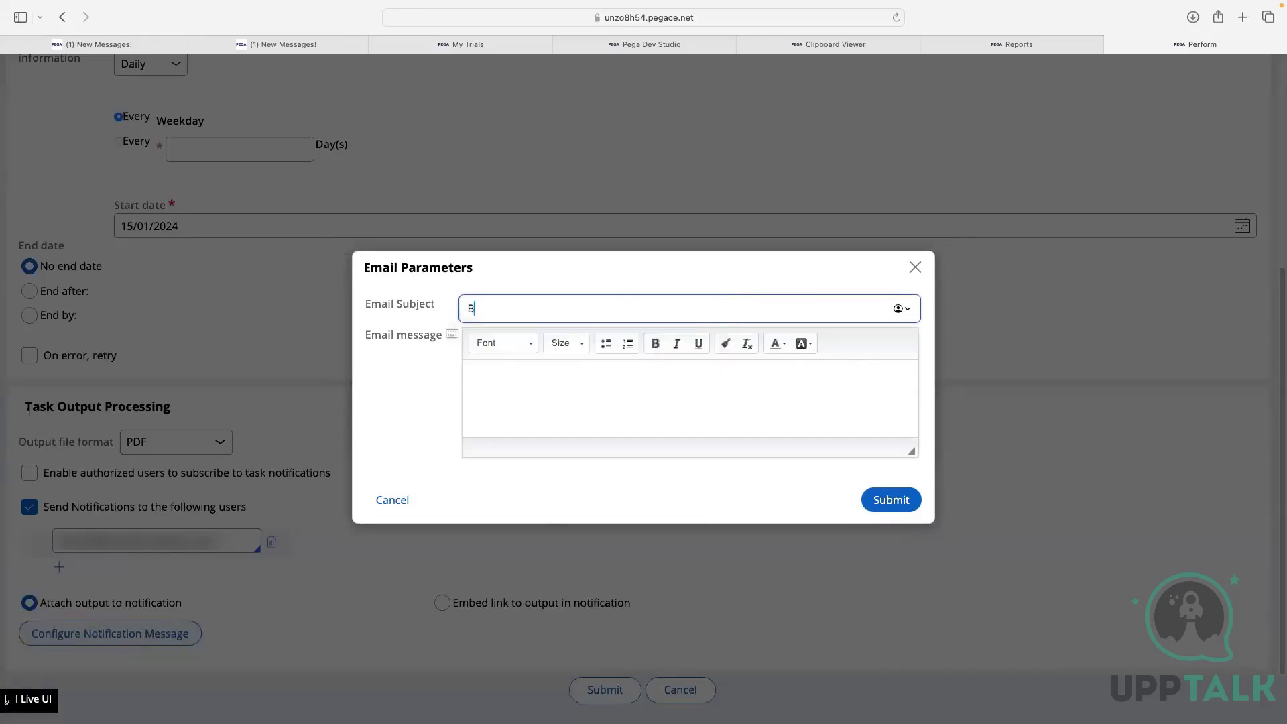
text(usiness Daily Report)
Step: Fill the email message with four lines of placeholder text, "fsdsfdsfdsv", "fdsfsdf", "sdfdsfdsv" and "fsdfsd", and submit the email parameters
click(492, 386)
text(fsdsfdsfdsv)
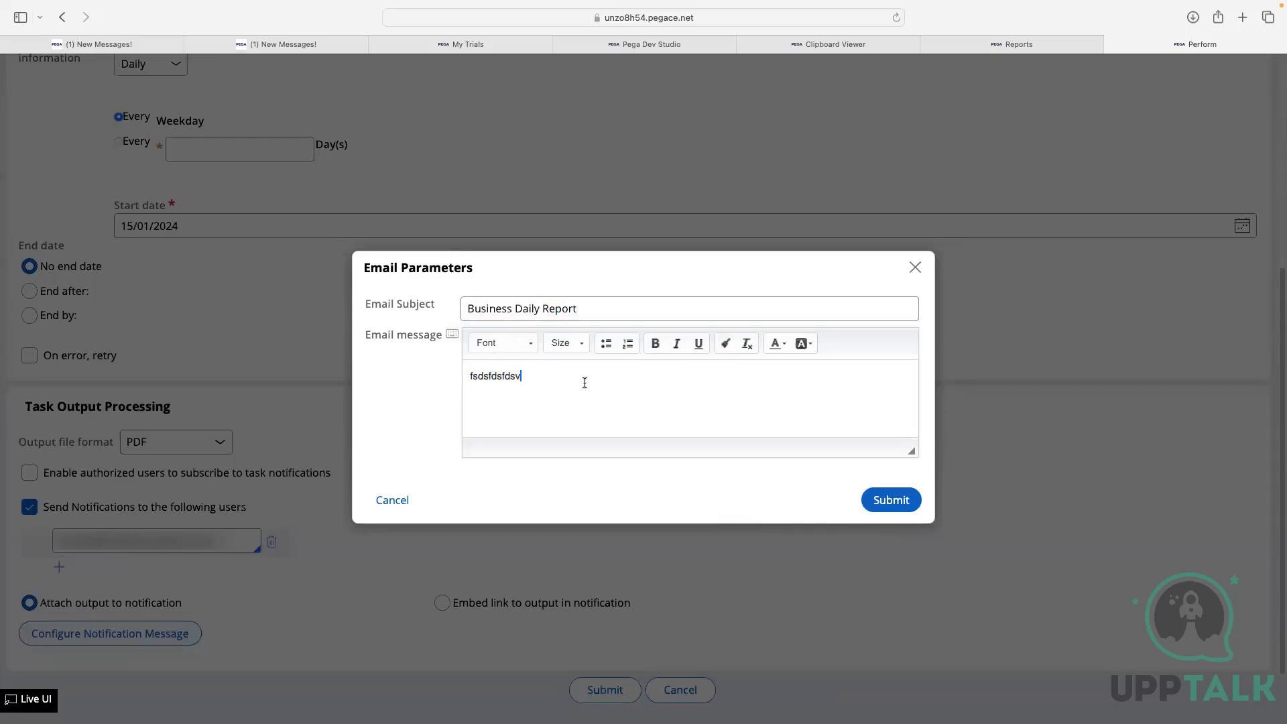
key(Return)
text(fdsfsdf)
key(Return)
text(sdfdsfdsv)
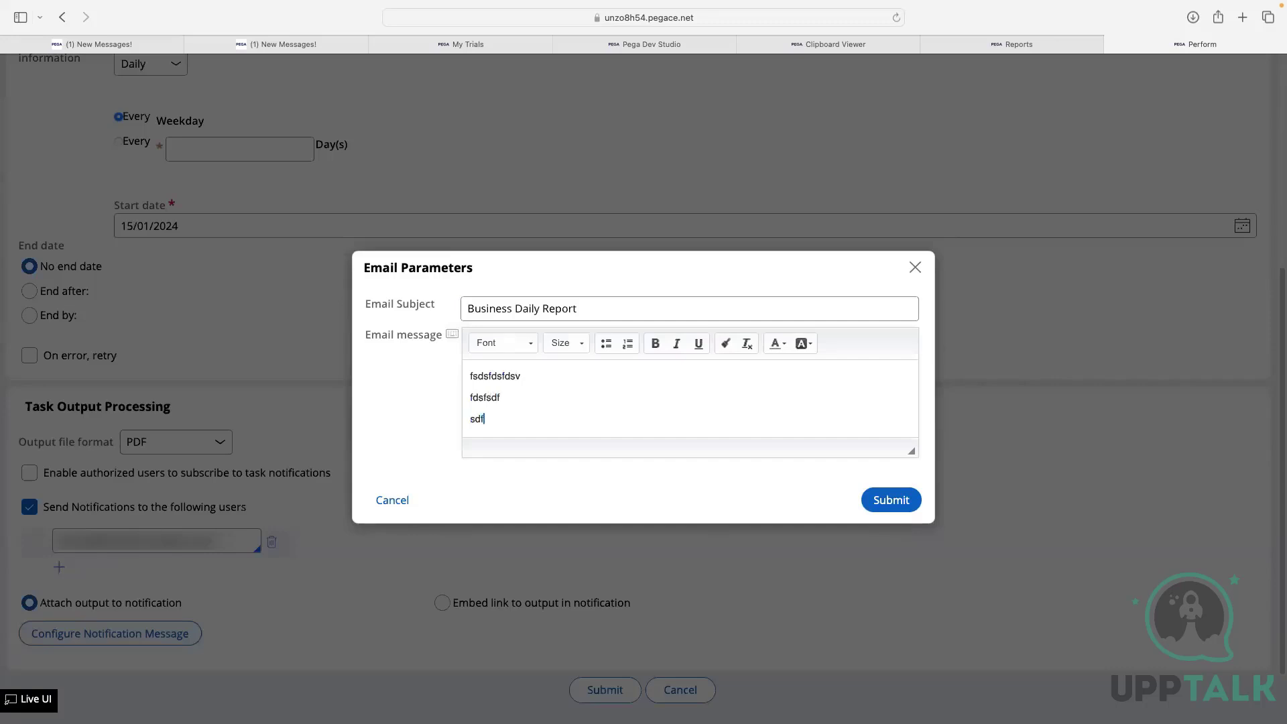
key(Return)
text(fsdfsd)
click(887, 508)
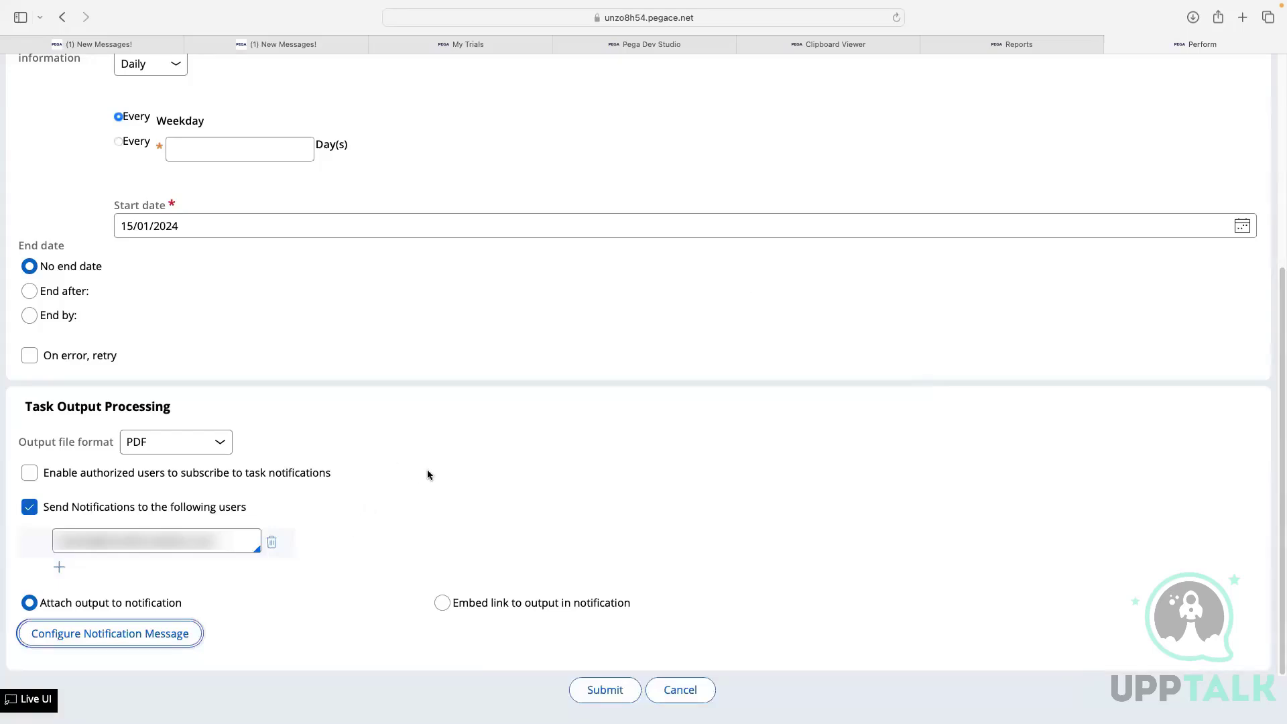
Step: Review the task definition, scheduling and output settings, and submit the scheduled Fraud Watch List task
scroll(401, 490, up, 5)
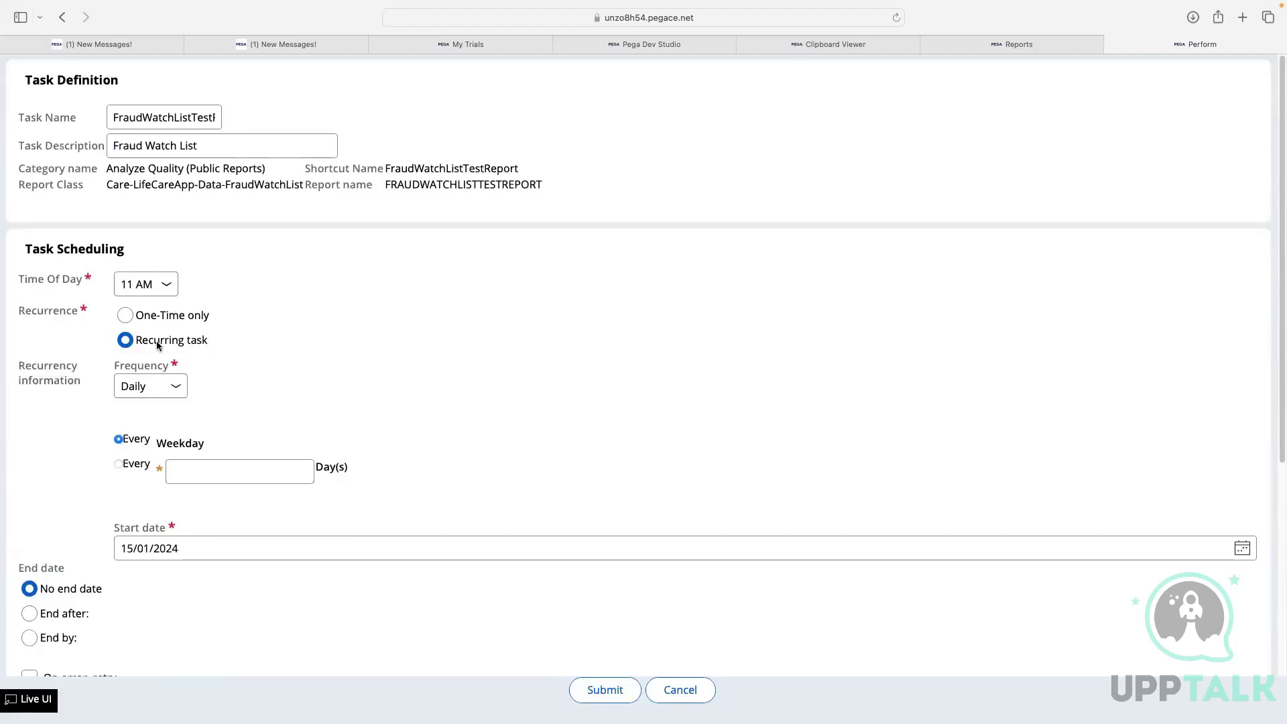
scroll(219, 340, down, 1)
scroll(188, 385, down, 1)
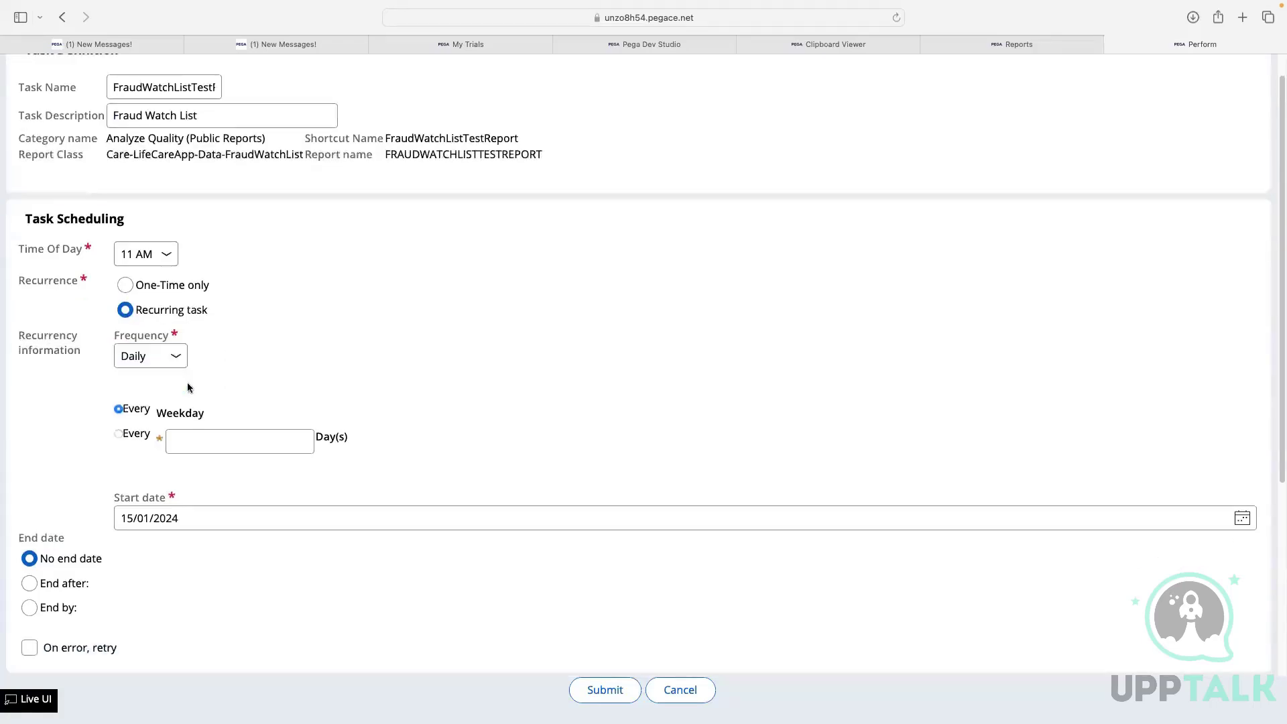
scroll(203, 411, down, 5)
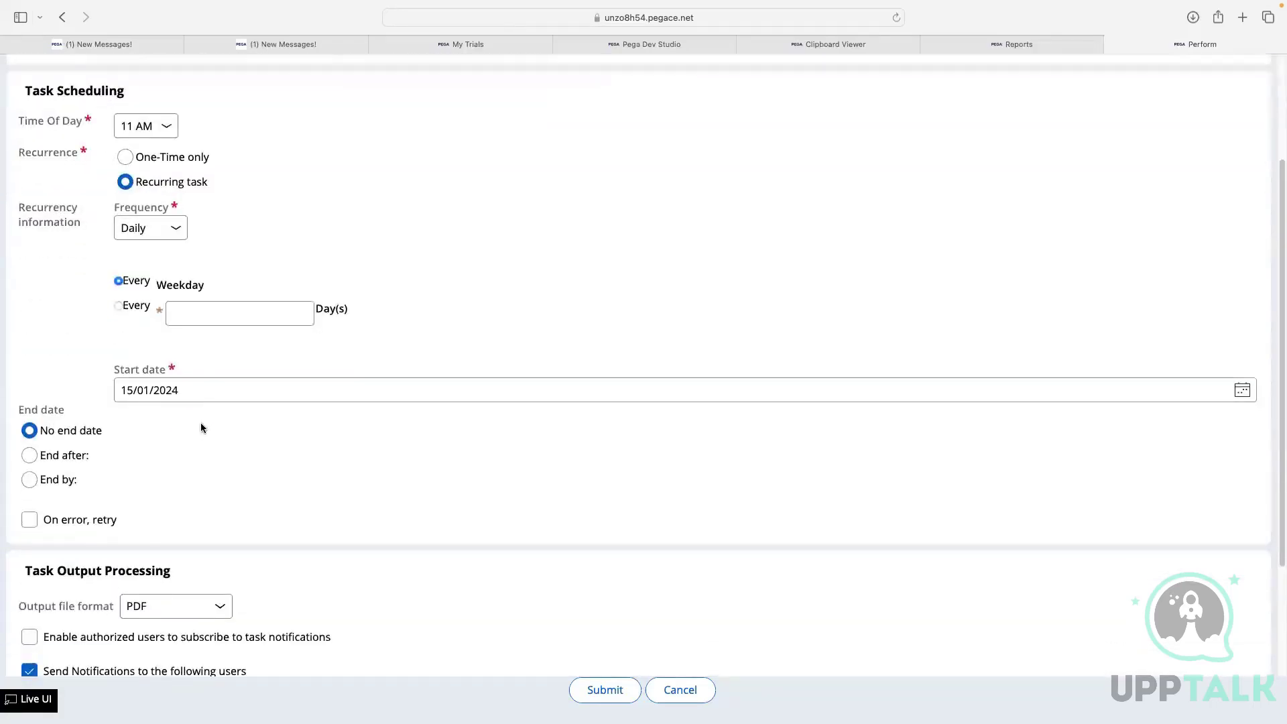
scroll(196, 399, down, 5)
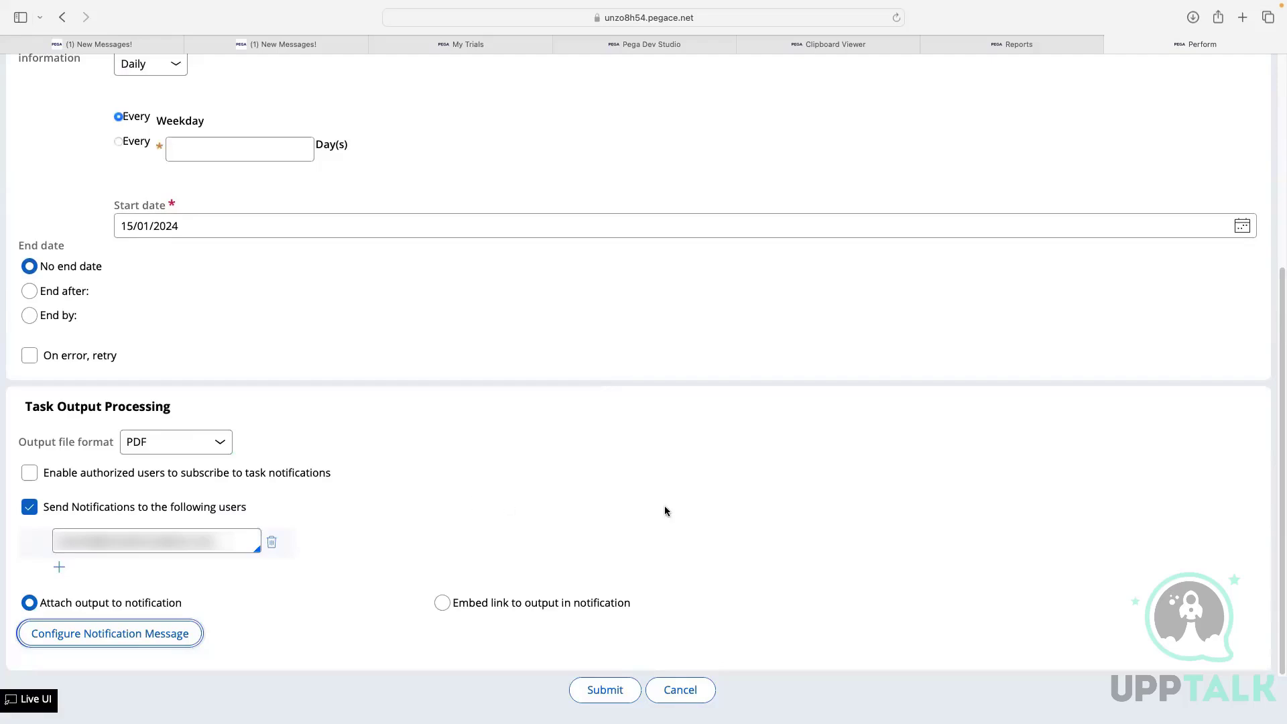
click(607, 690)
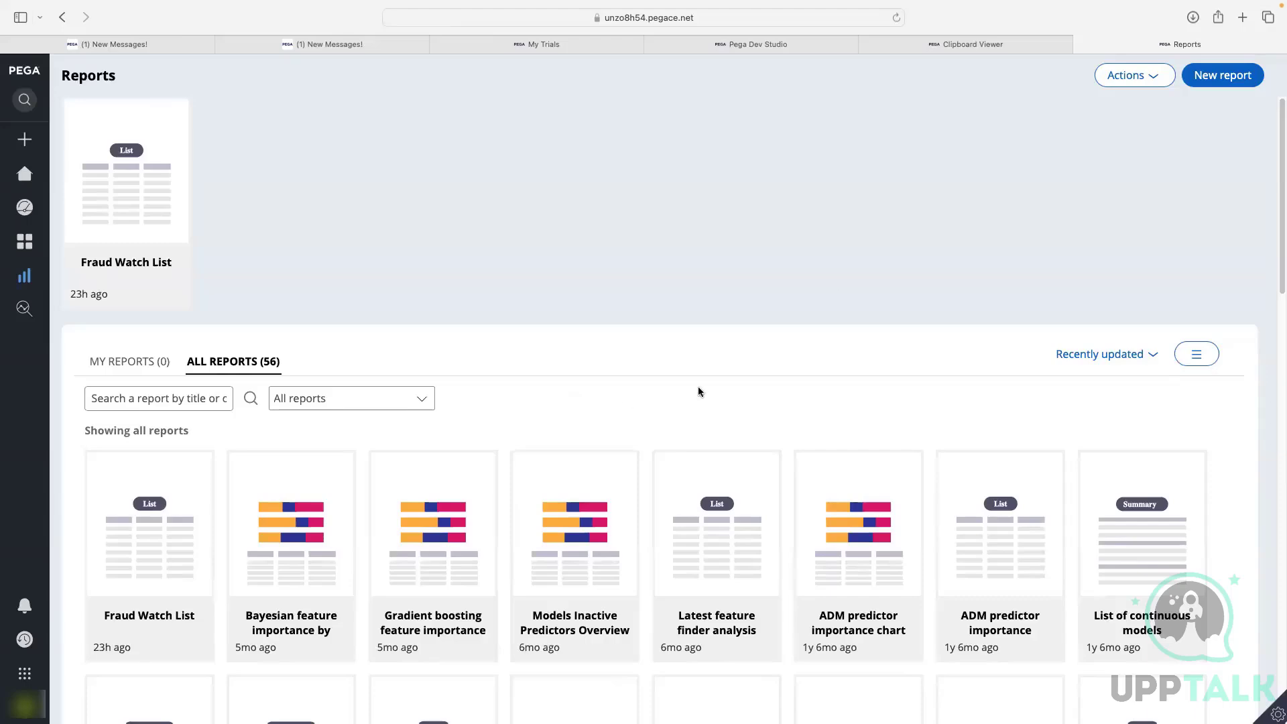
Step: Switch to Dev Studio, find the Pega-ScheduledTask class in the App explorer and list its instances
click(786, 45)
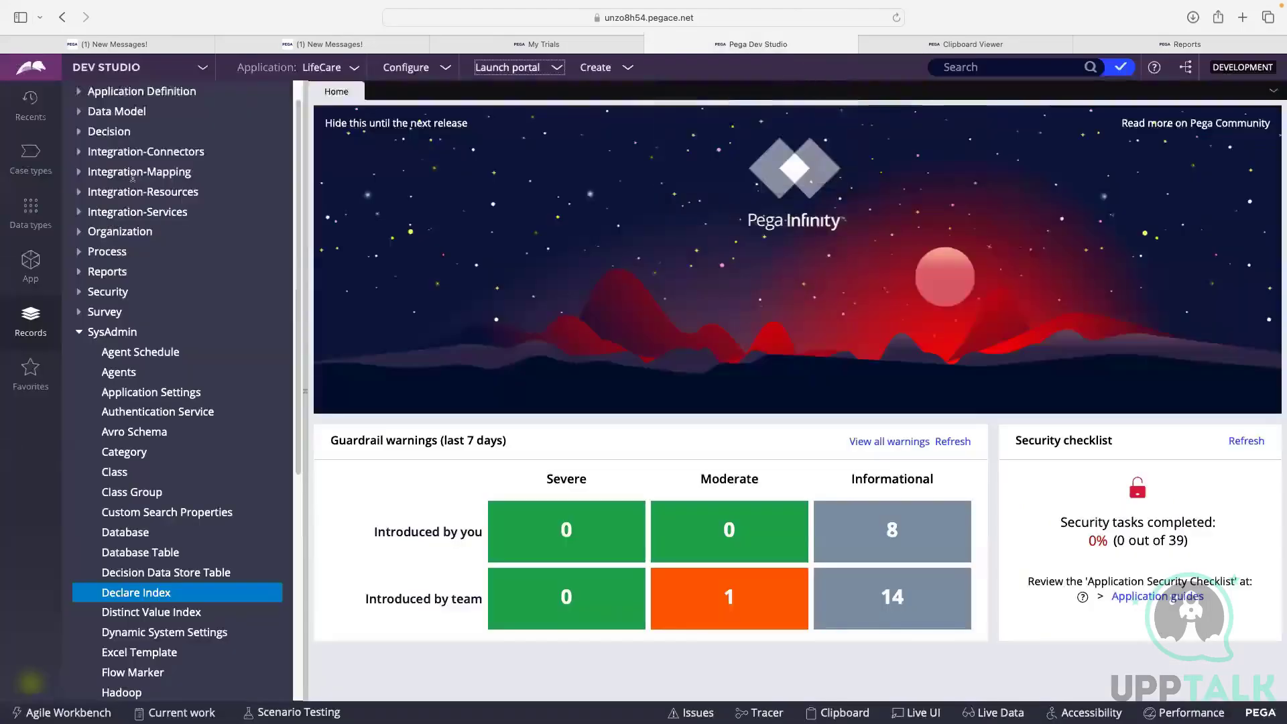
click(30, 263)
click(170, 154)
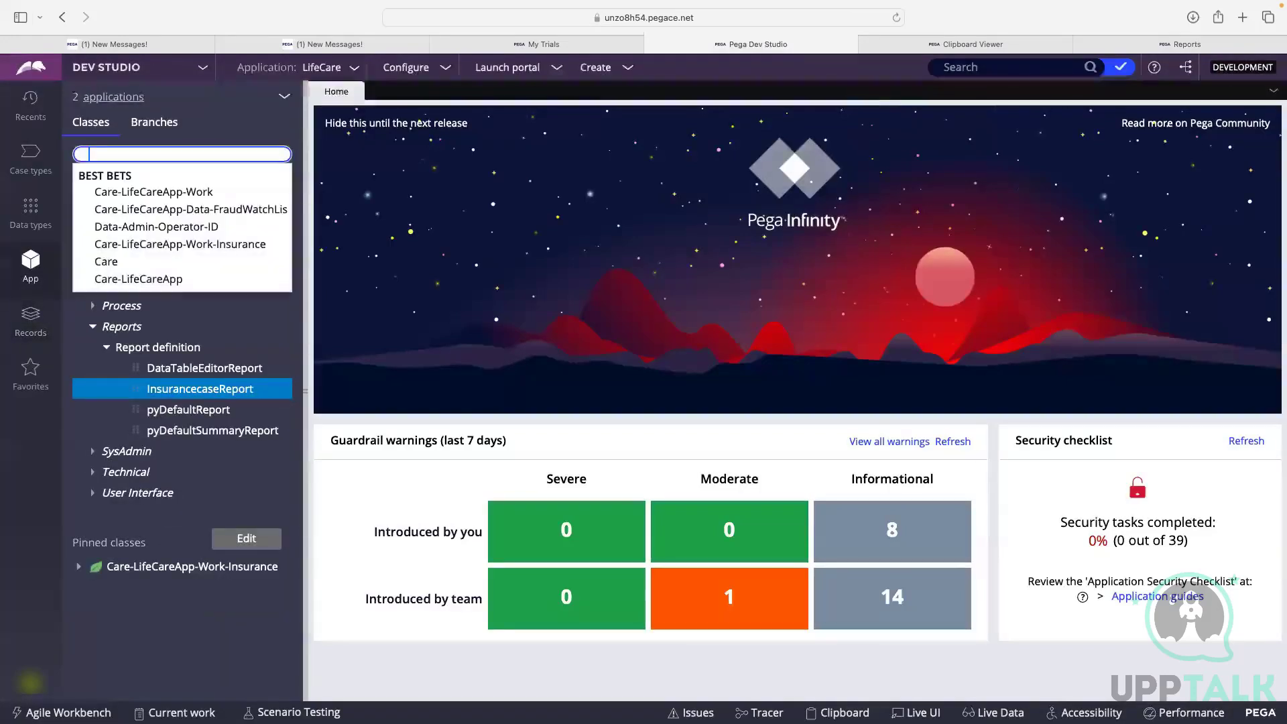
text(Pega-Schedu)
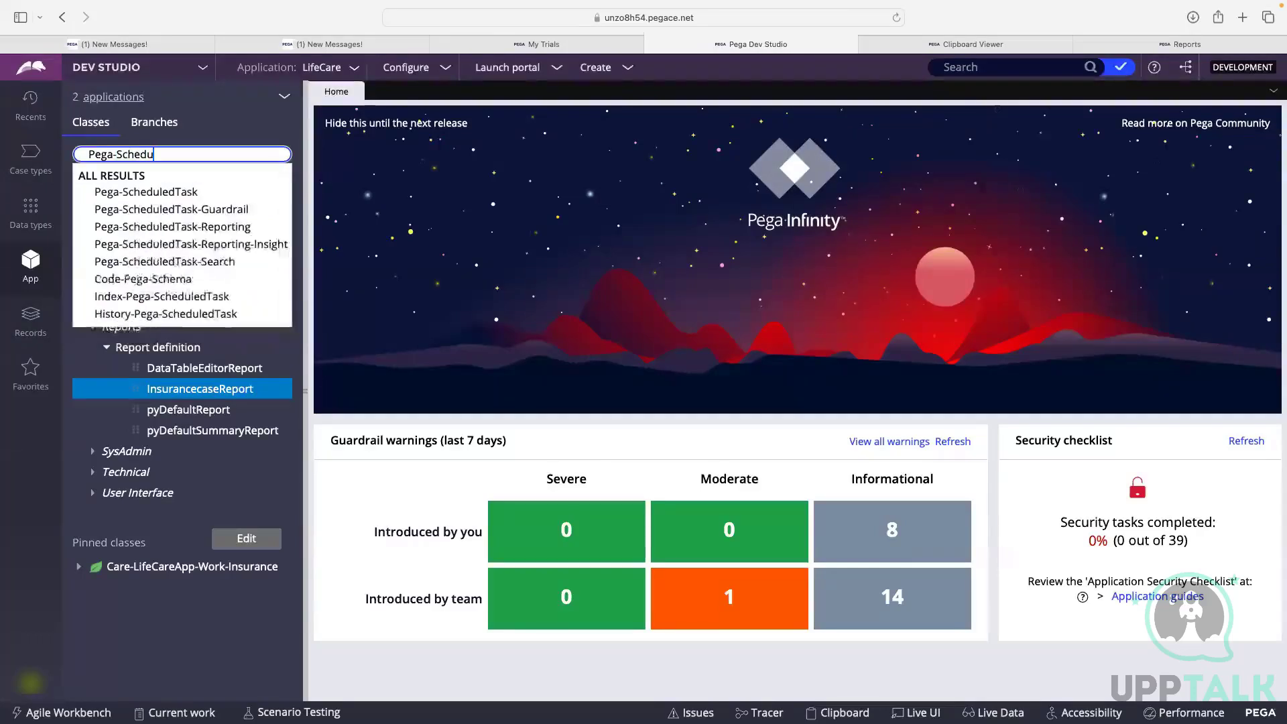
click(176, 191)
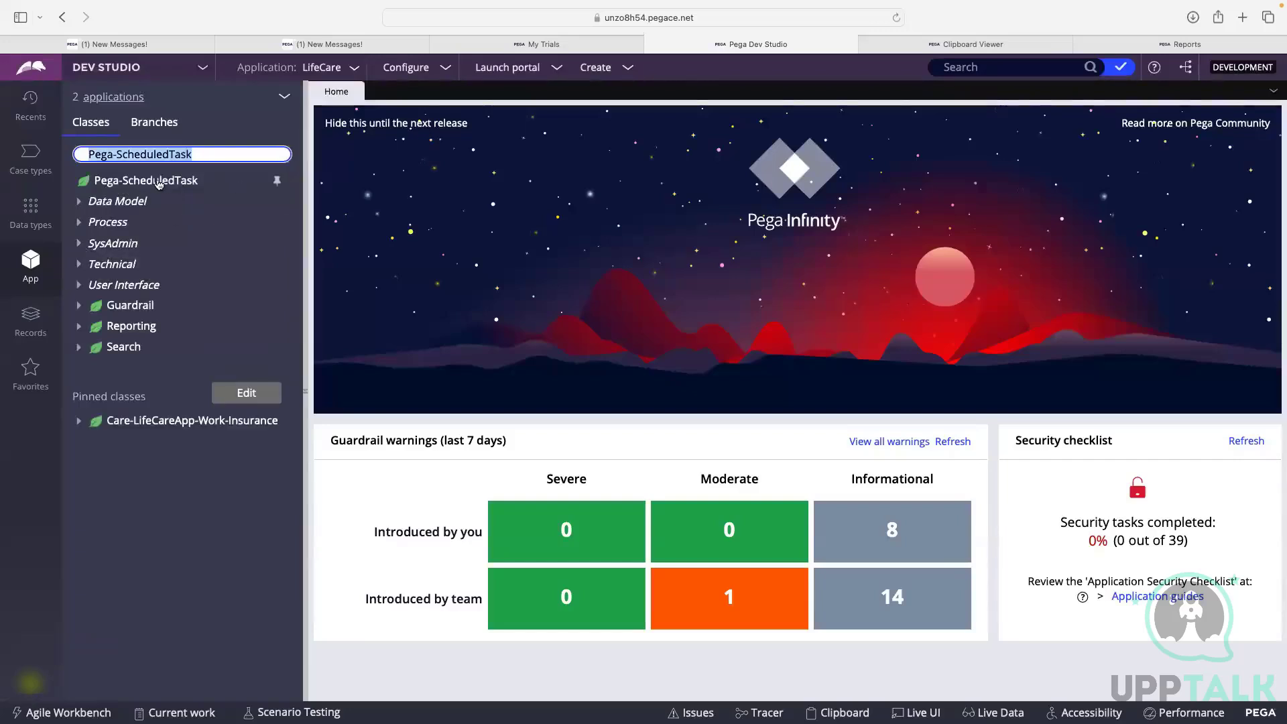
click(158, 183)
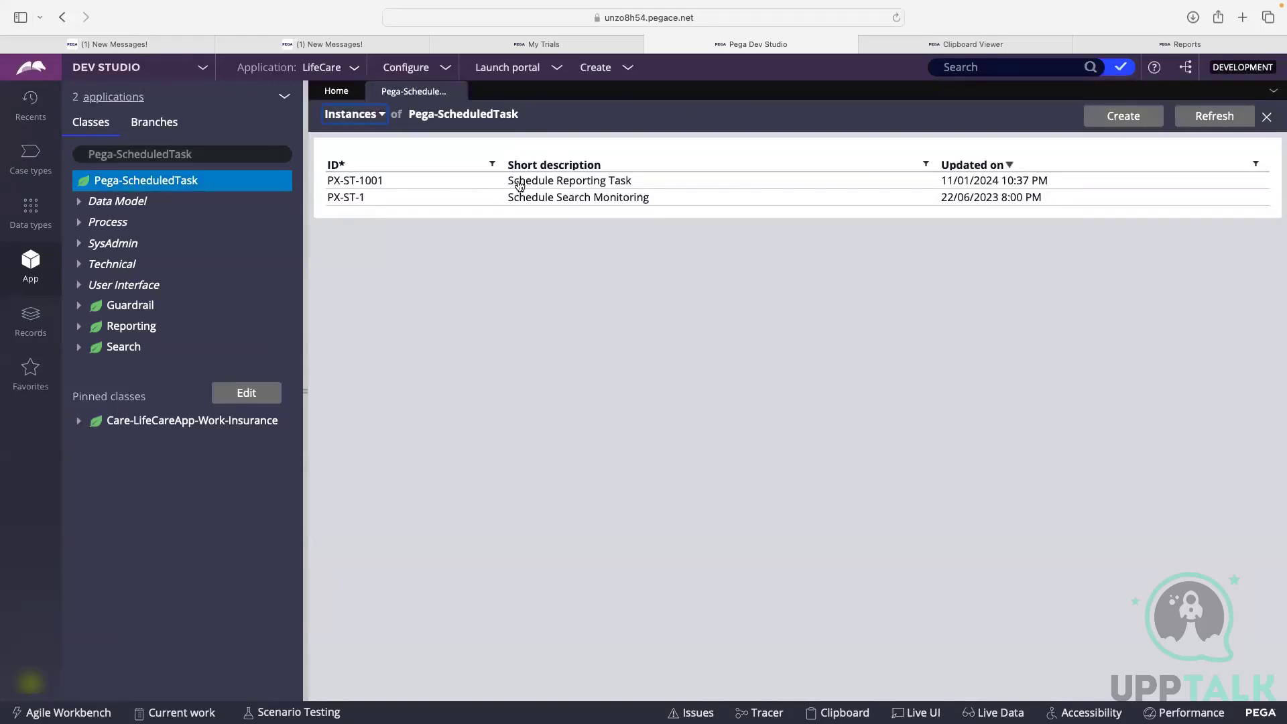
Step: Open the Schedule Reporting Task instance, examine its definition, scheduling and output details, and close it along with the instance list
click(602, 181)
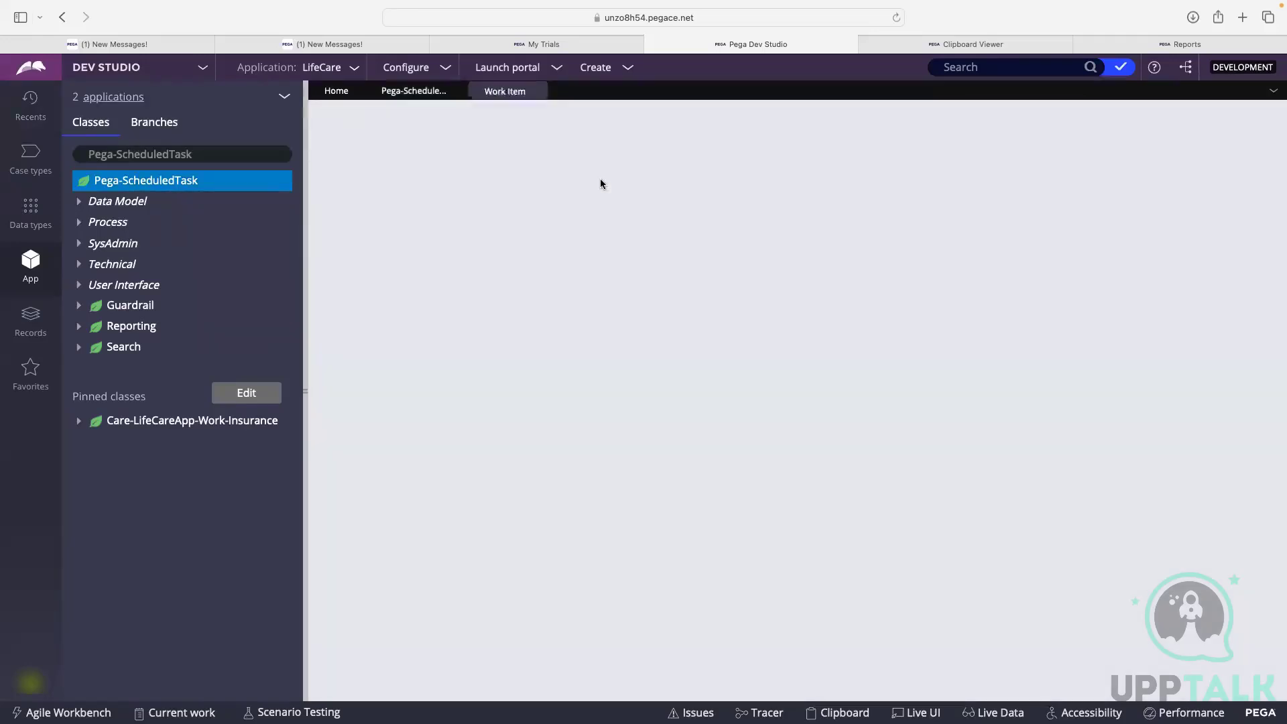
scroll(552, 274, down, 3)
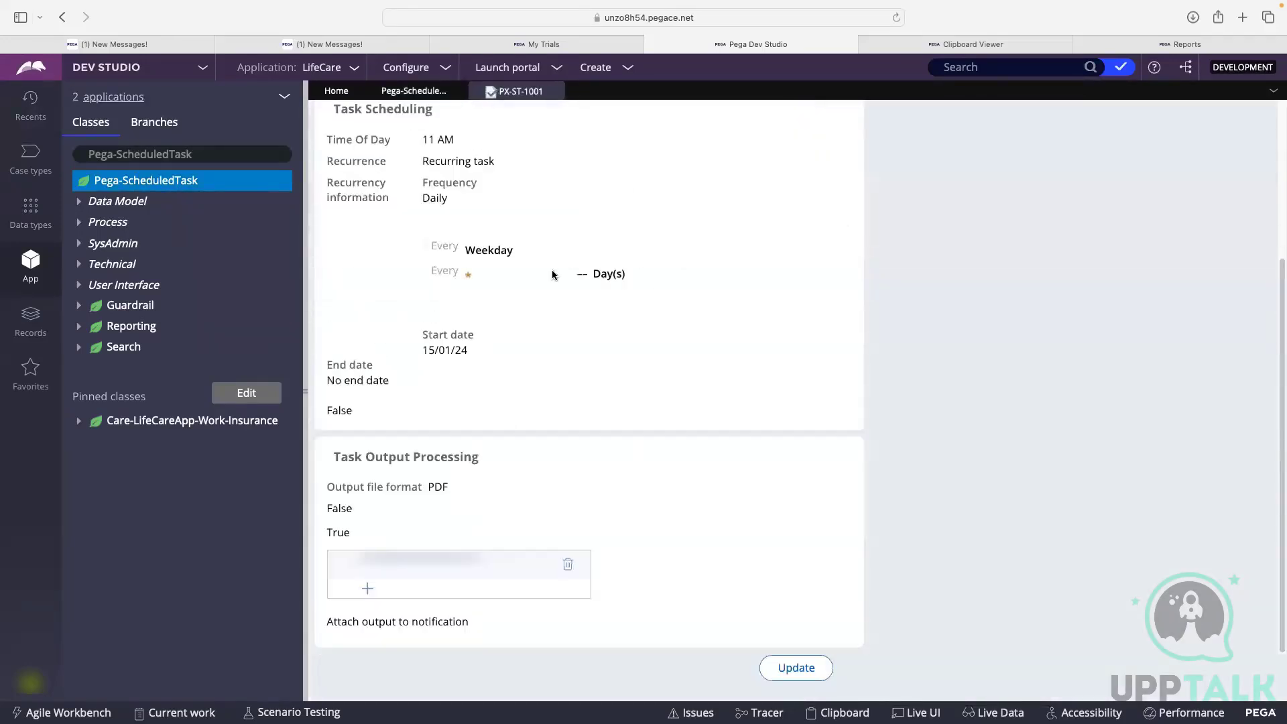
scroll(552, 274, up, 3)
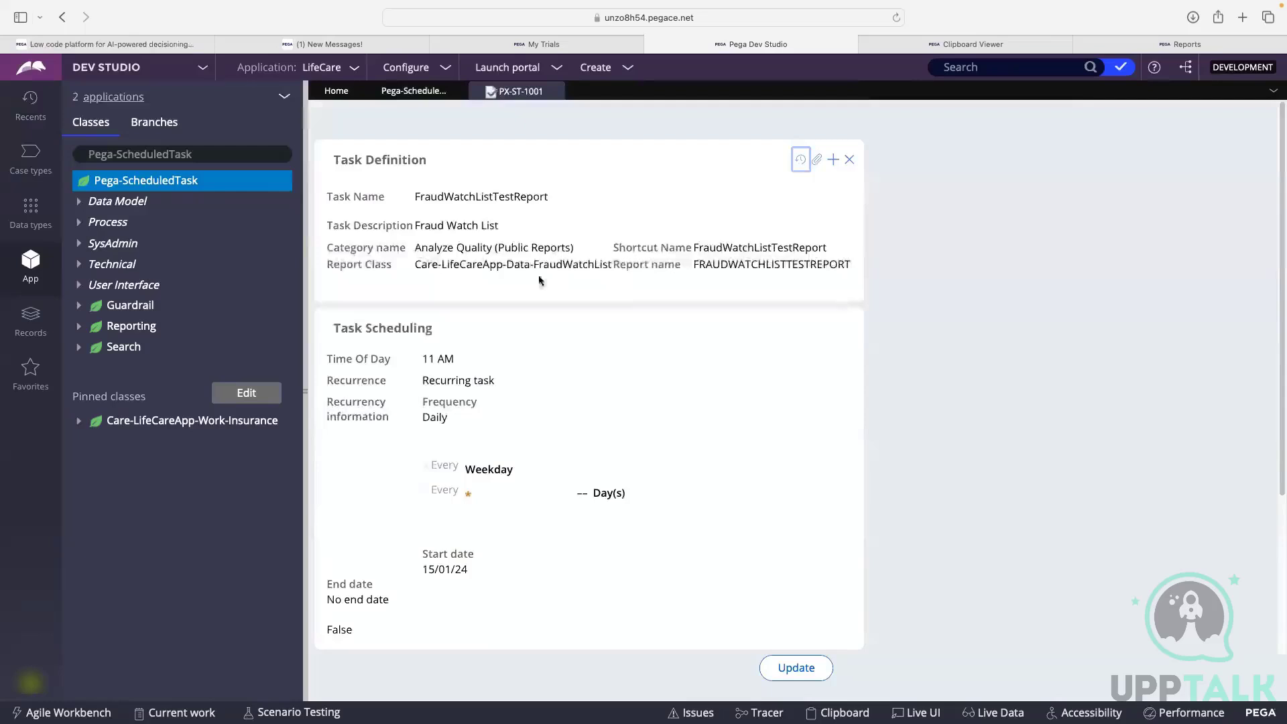
scroll(544, 246, down, 3)
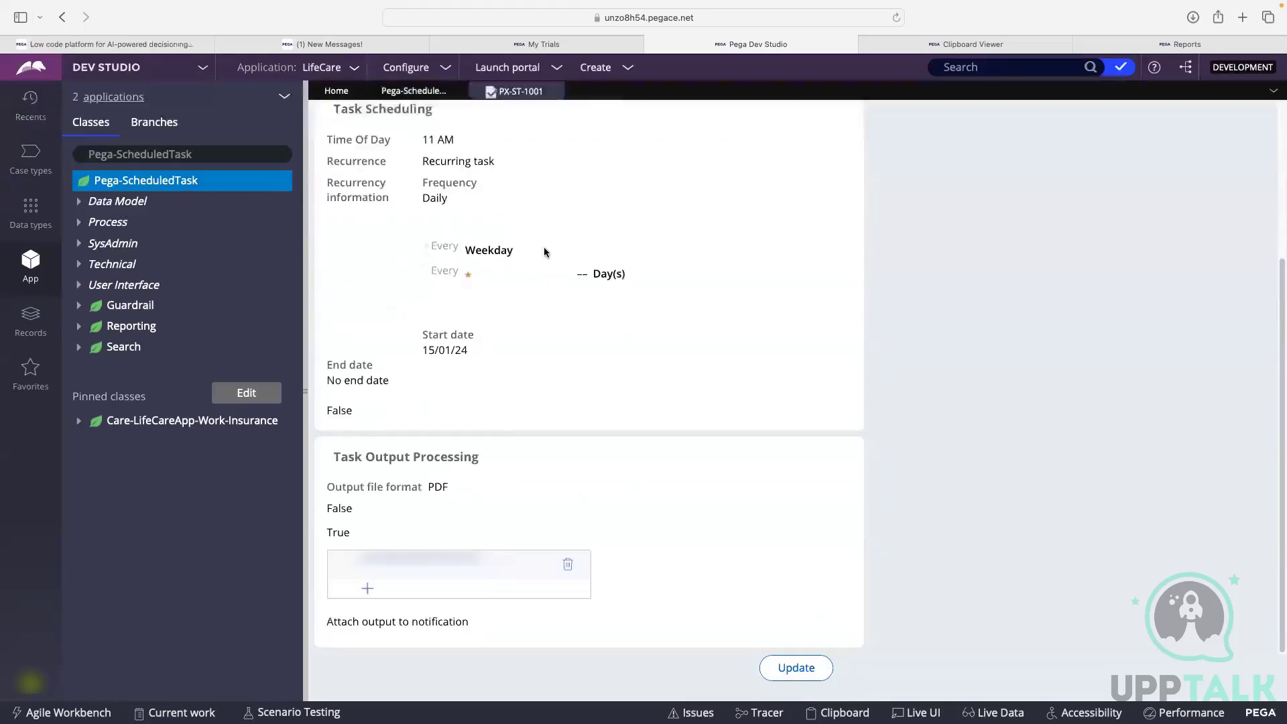
scroll(545, 246, up, 3)
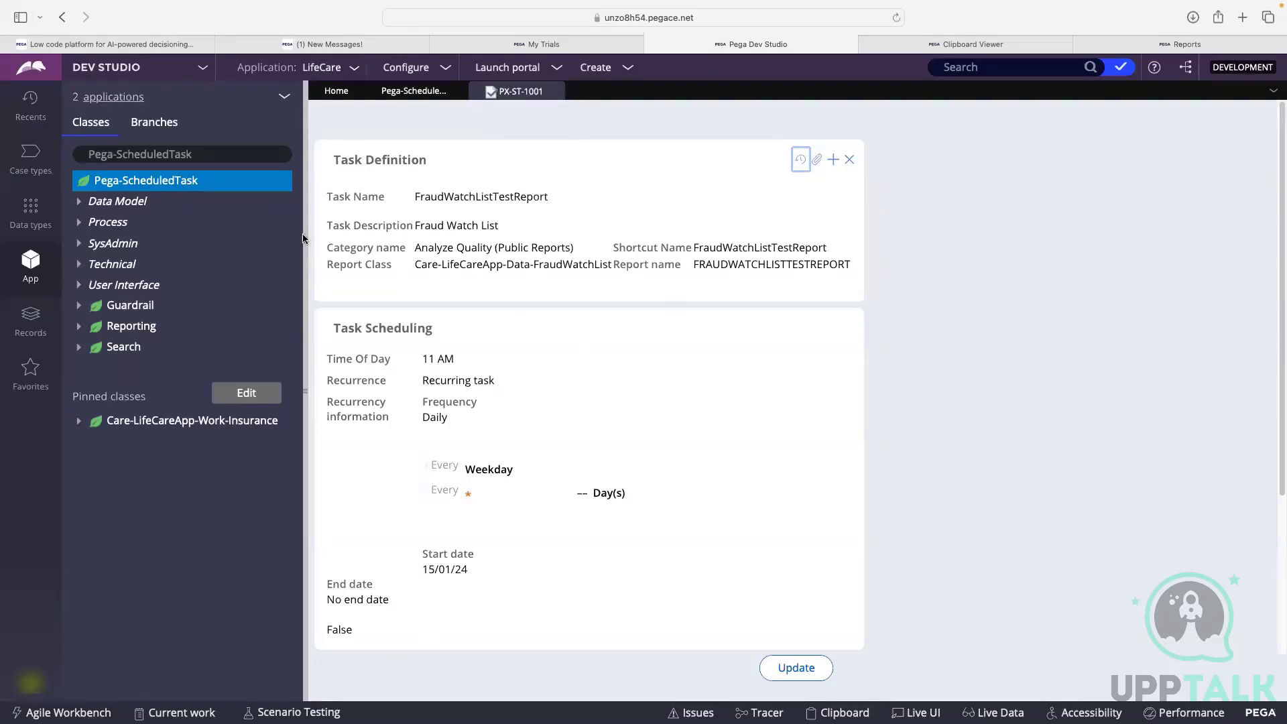
scroll(645, 413, down, 3)
scroll(642, 414, up, 3)
click(554, 91)
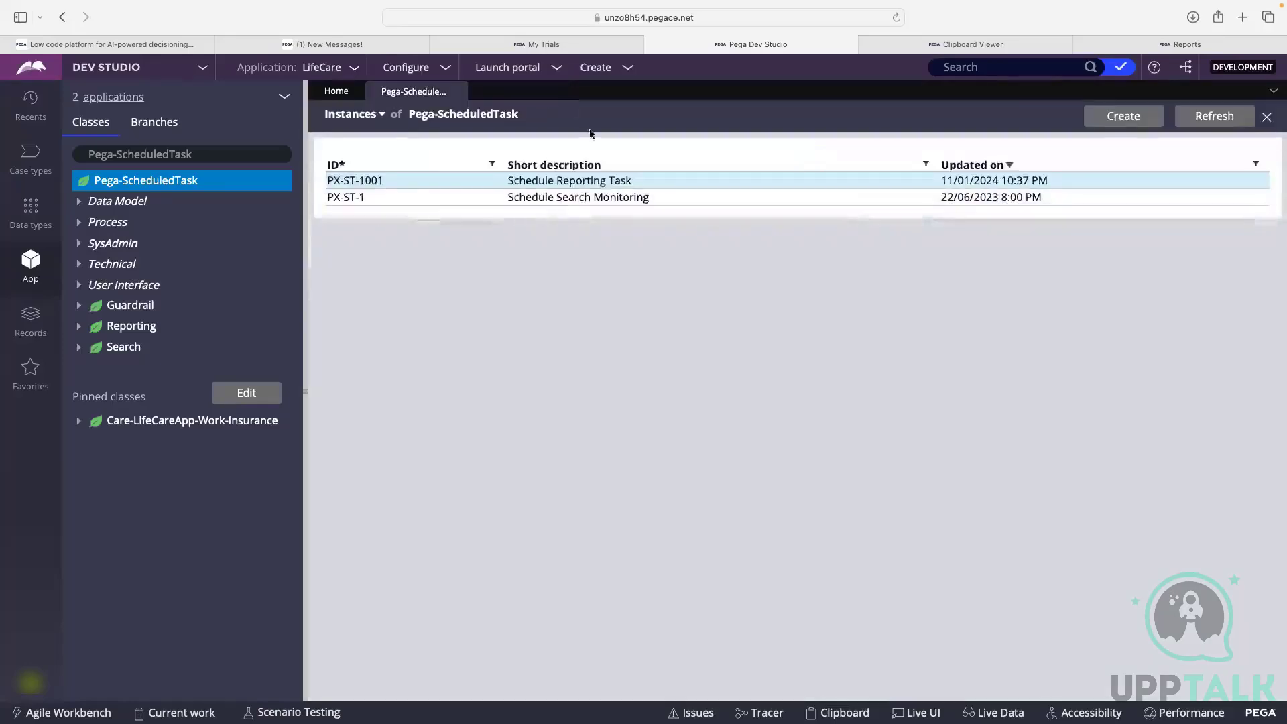
click(456, 92)
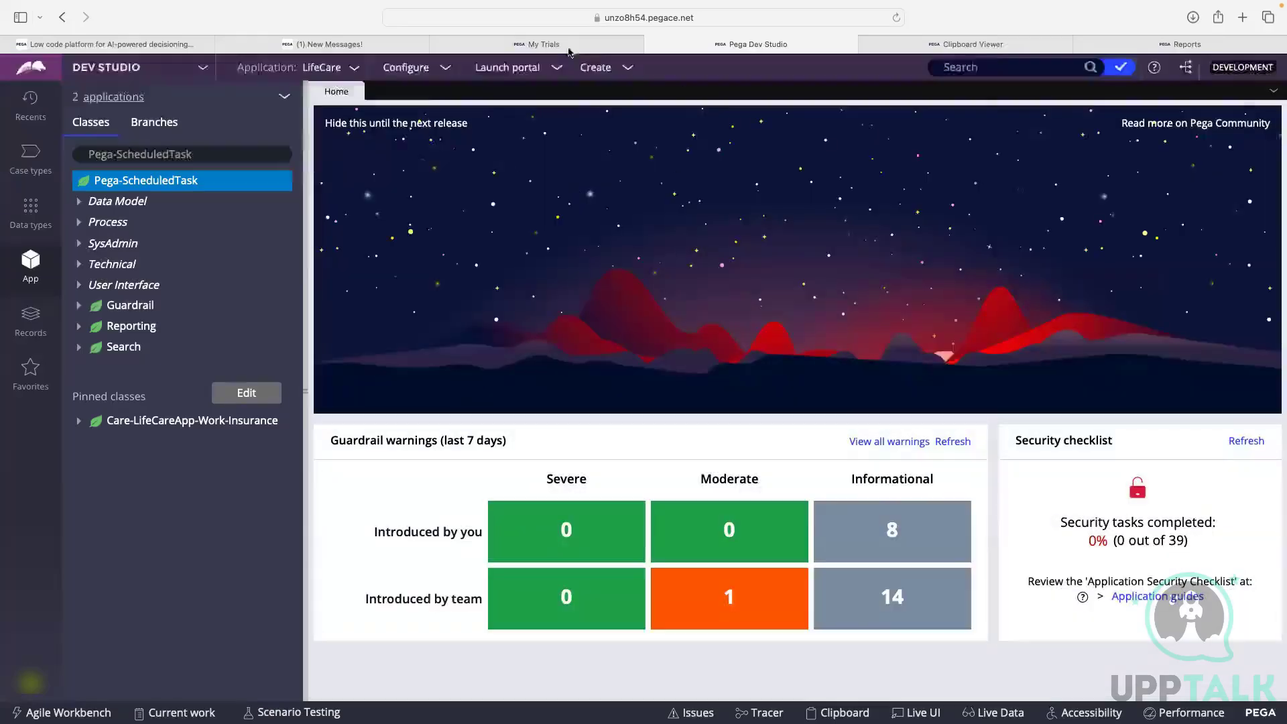
Step: Return to the User Portal's reports and open the Unsubscribe form for the Fraud Watch List report
click(981, 45)
click(1113, 46)
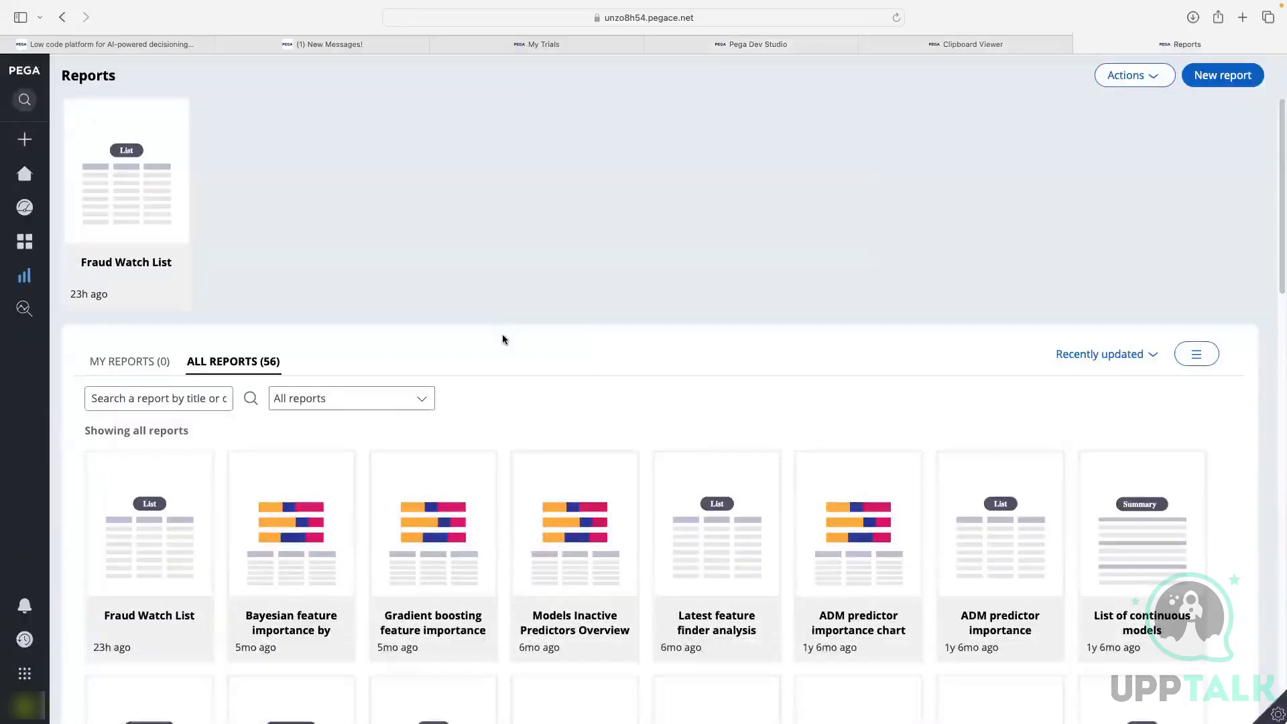
scroll(488, 307, down, 10)
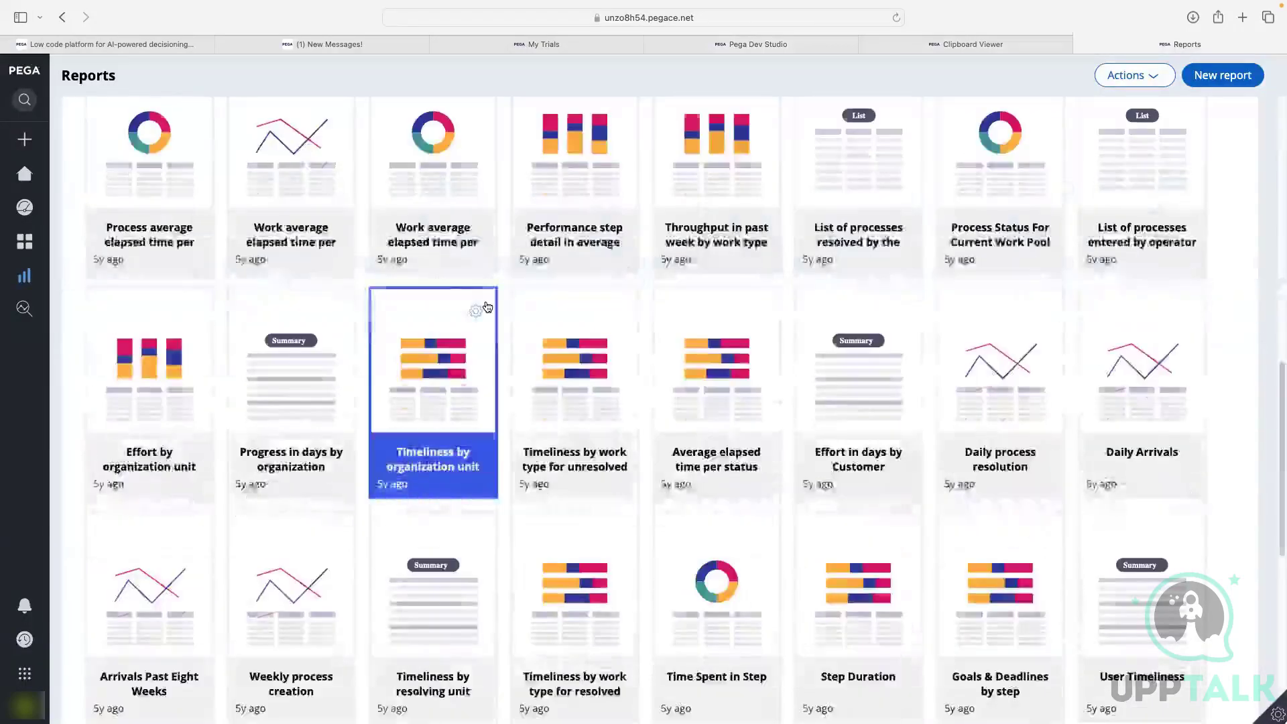
scroll(488, 307, up, 10)
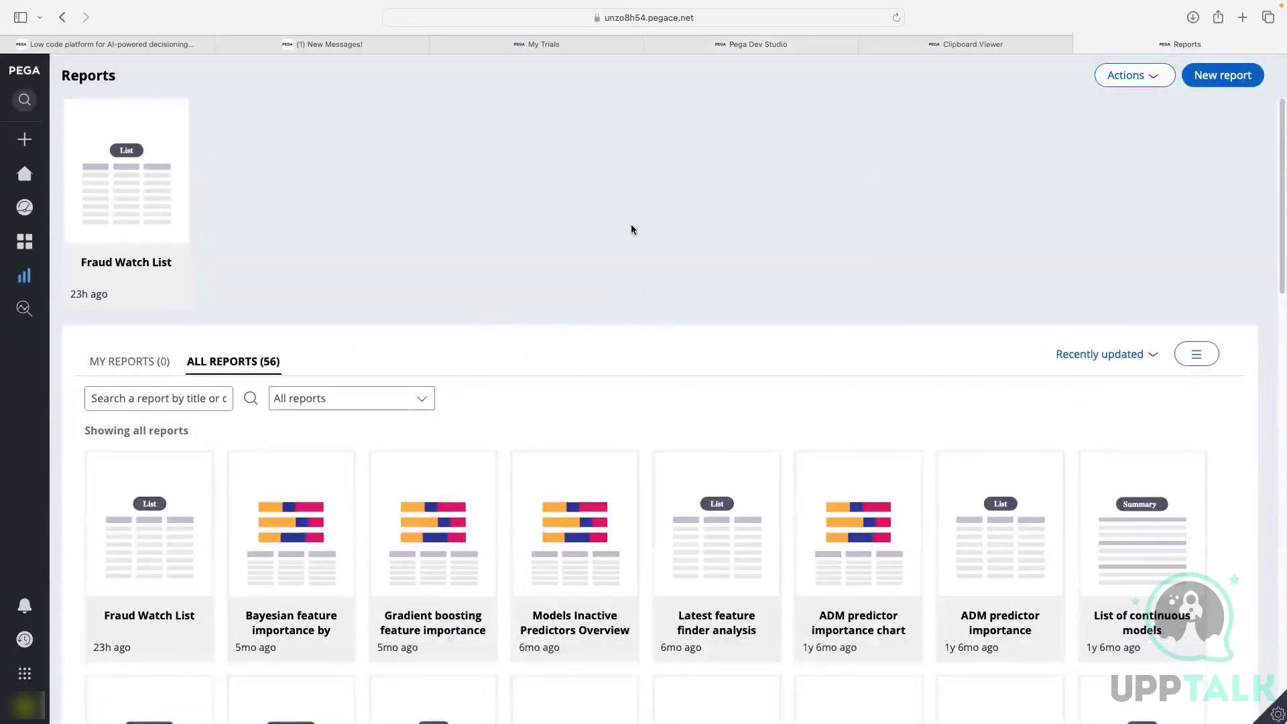
scroll(565, 204, down, 1)
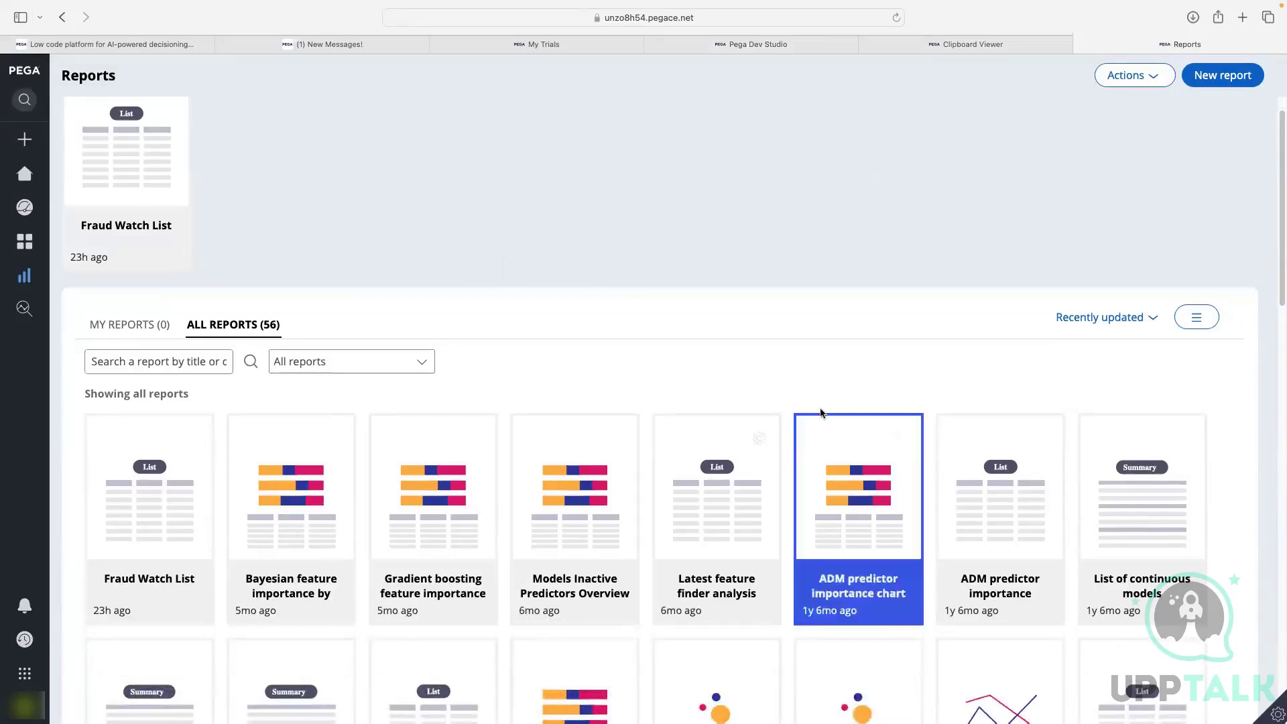
scroll(388, 379, down, 1)
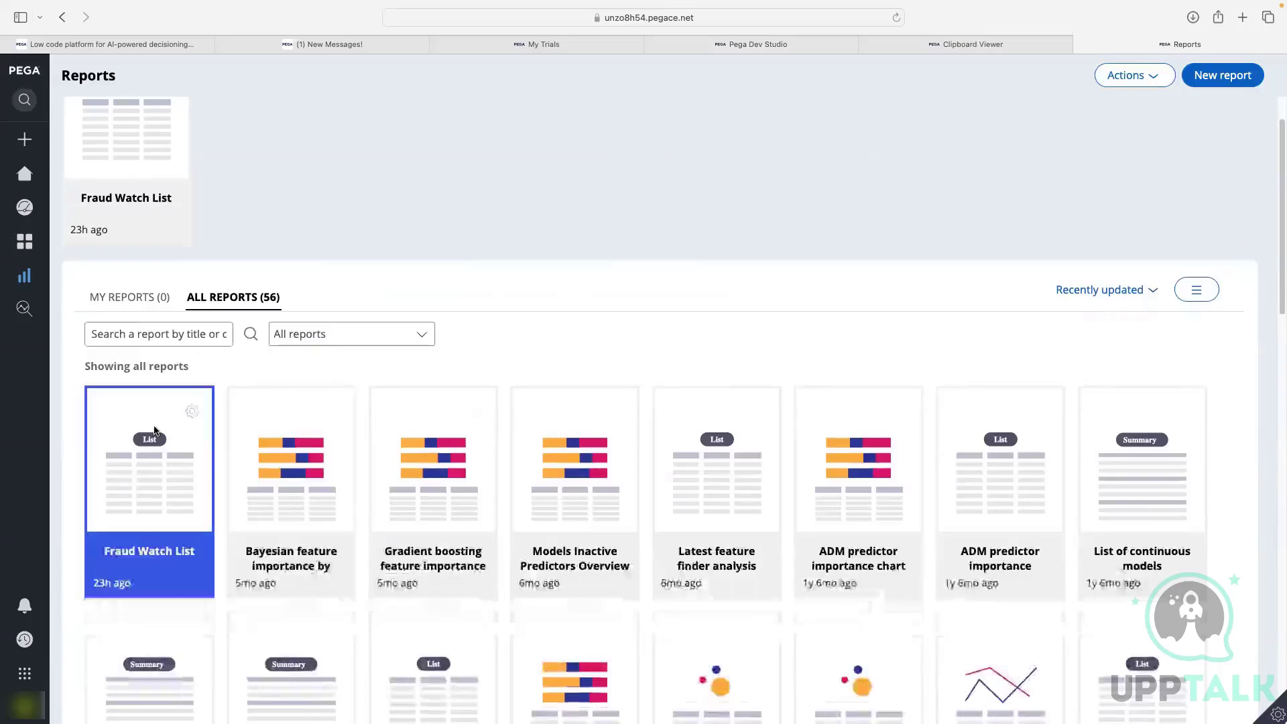
click(195, 414)
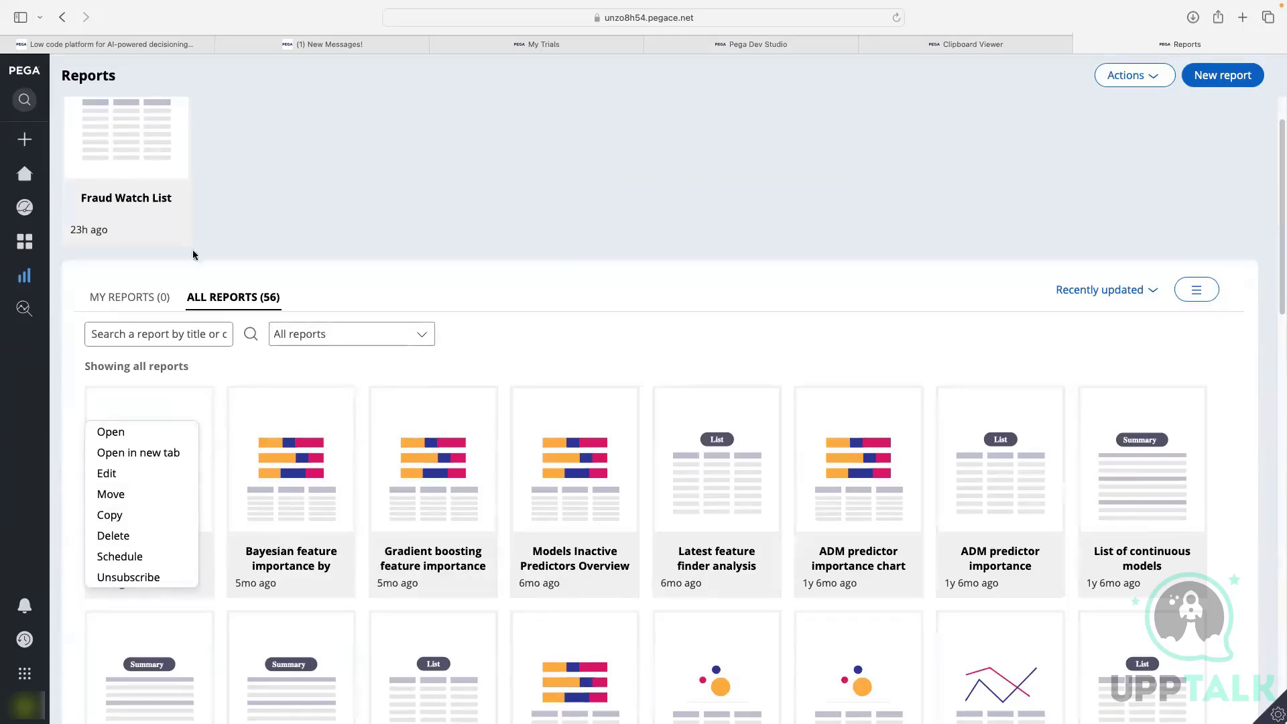
mouse_move(14, 294)
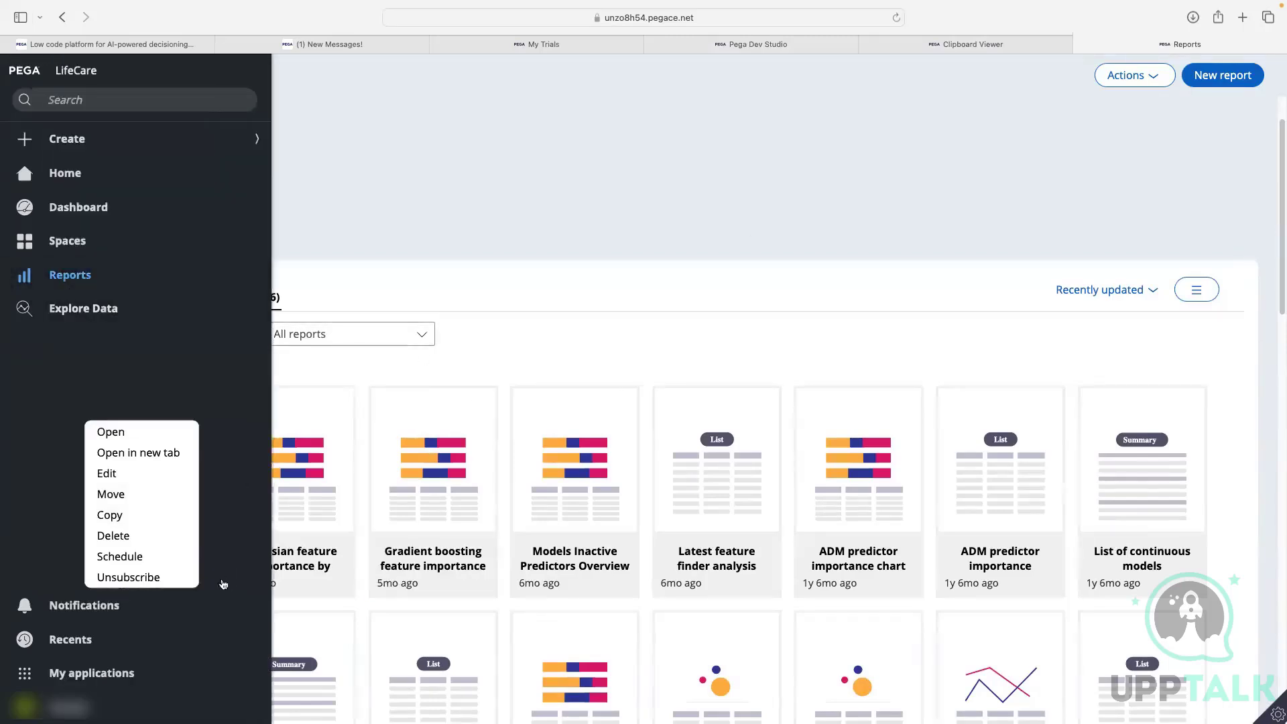
click(125, 578)
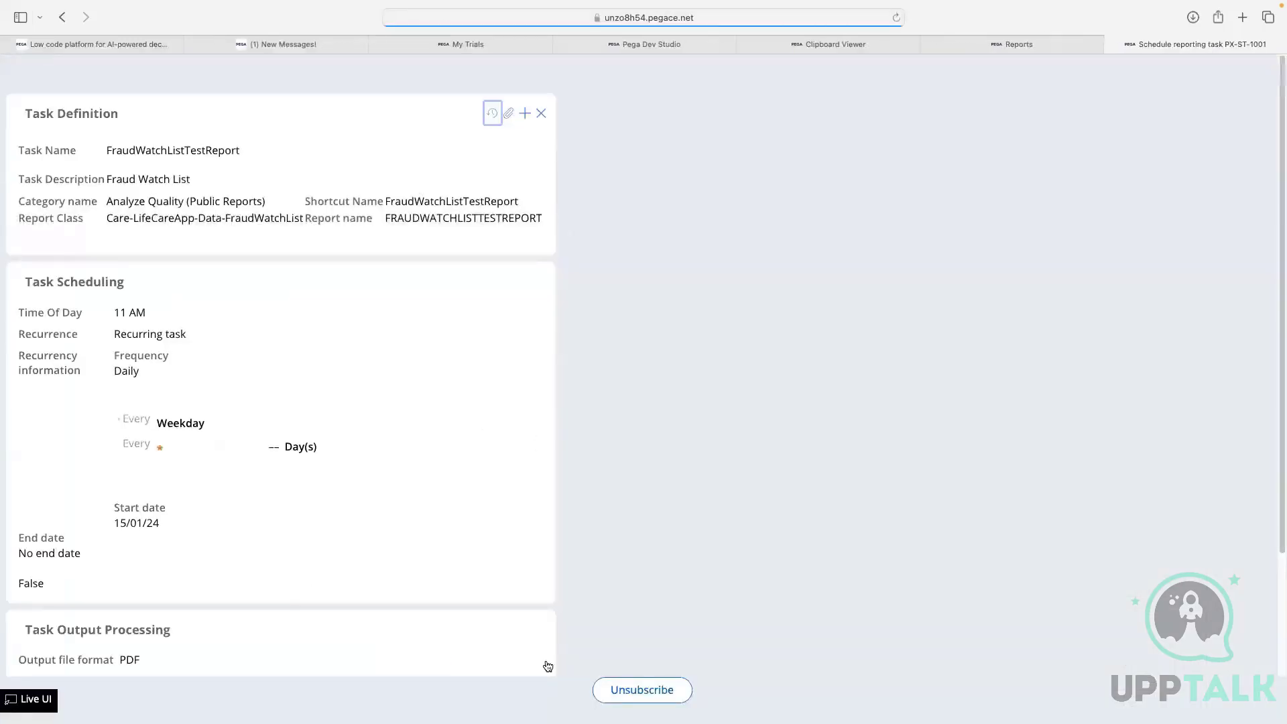
Step: Unsubscribe from the scheduled Fraud Watch List report and close the Reports and Clipboard Viewer pages
click(638, 689)
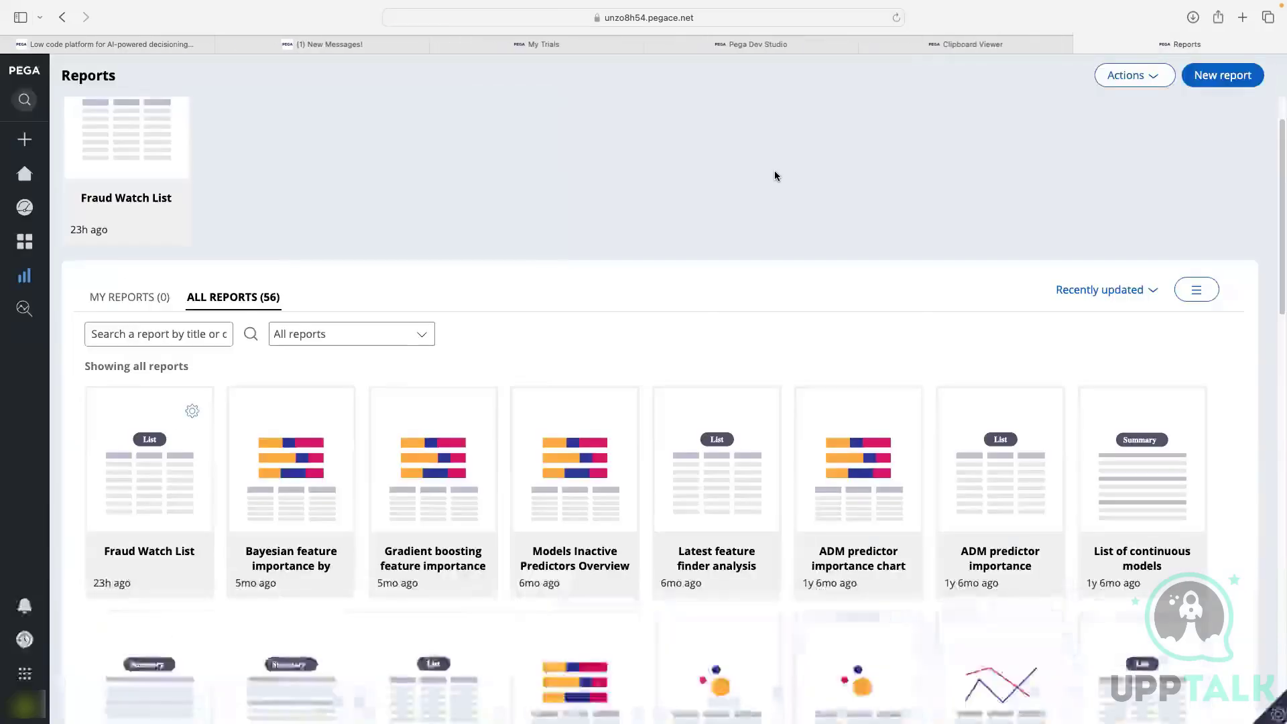
click(260, 362)
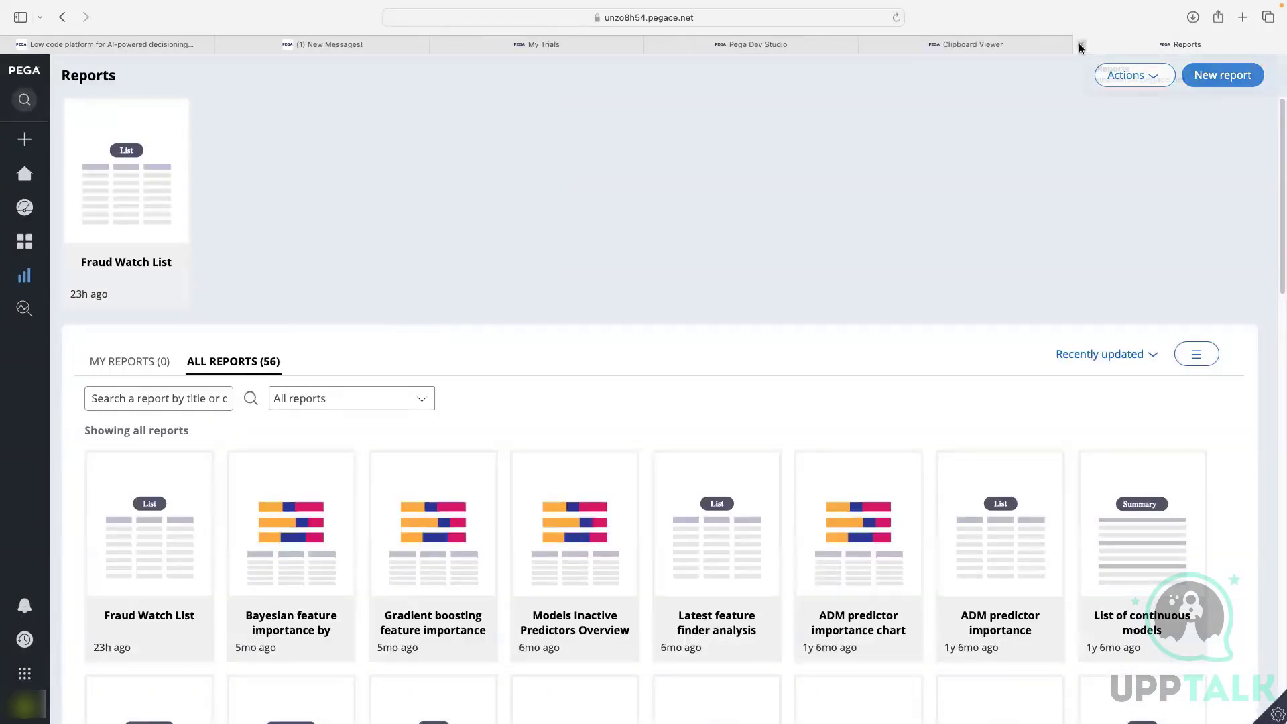
click(1080, 45)
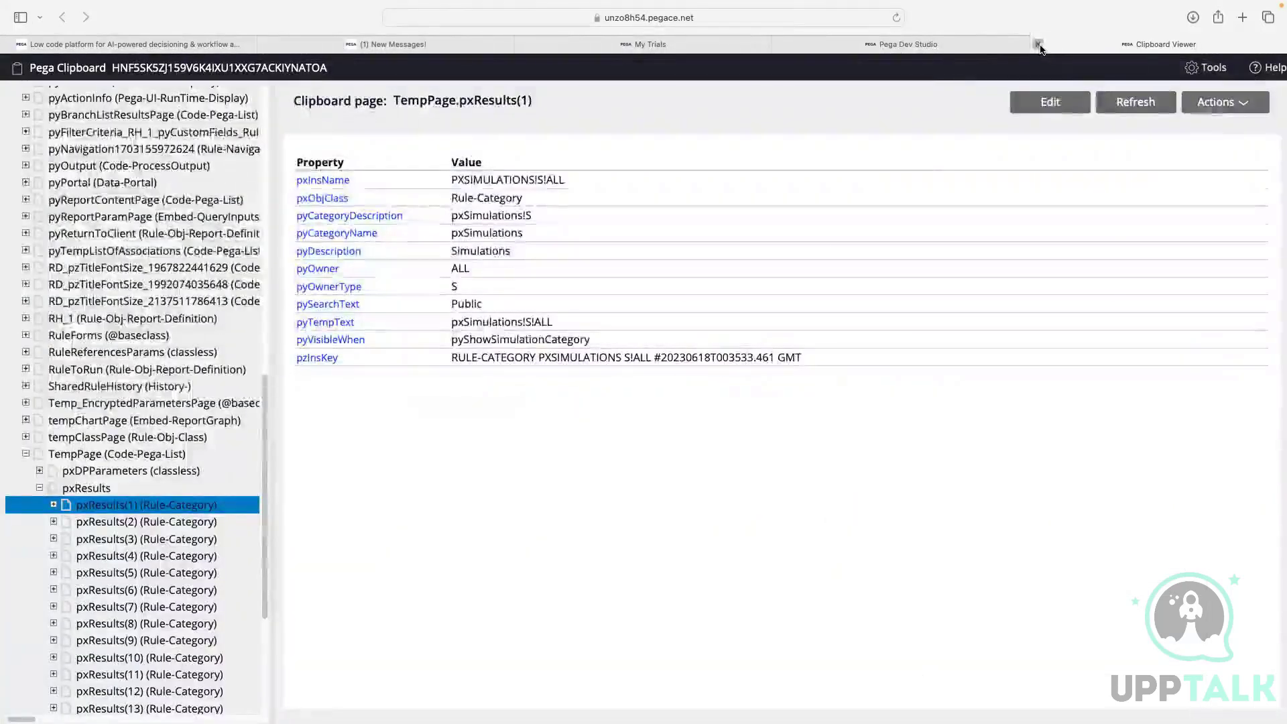
click(1037, 44)
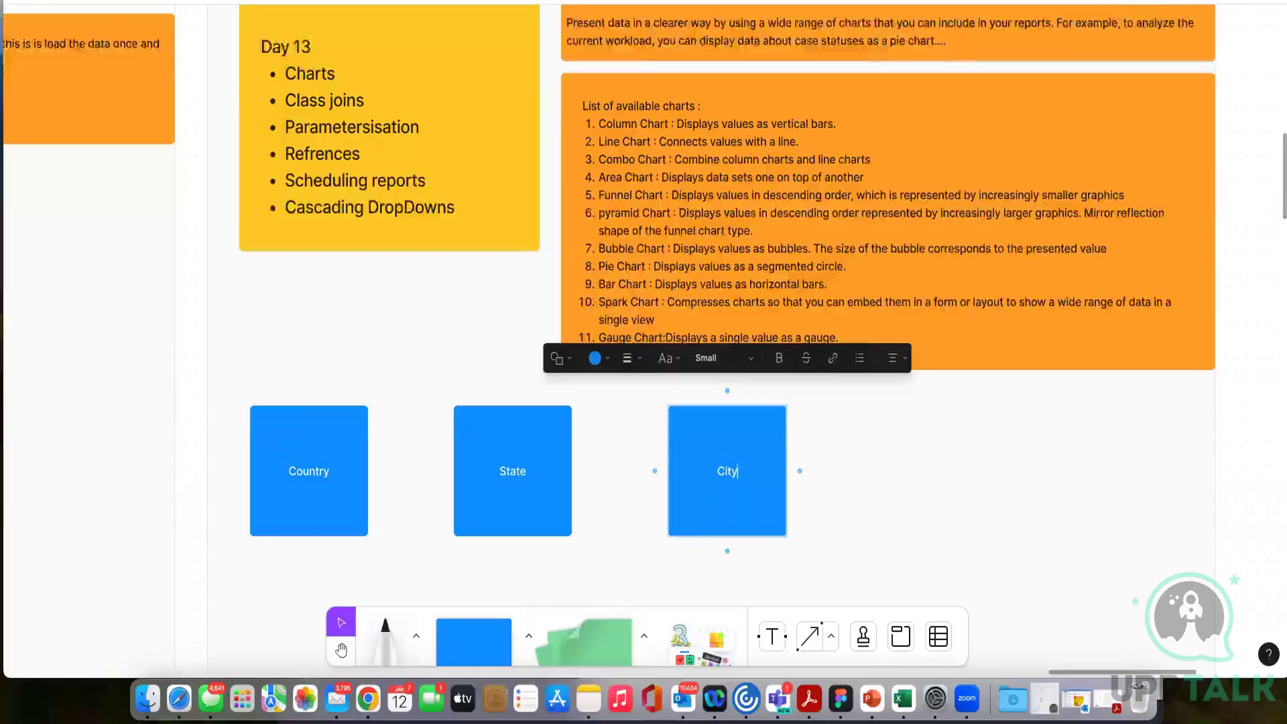
Step: Switch to the Day 13 whiteboard and review the Country, State and City boxes below the chart notes
scroll(705, 485, down, 3)
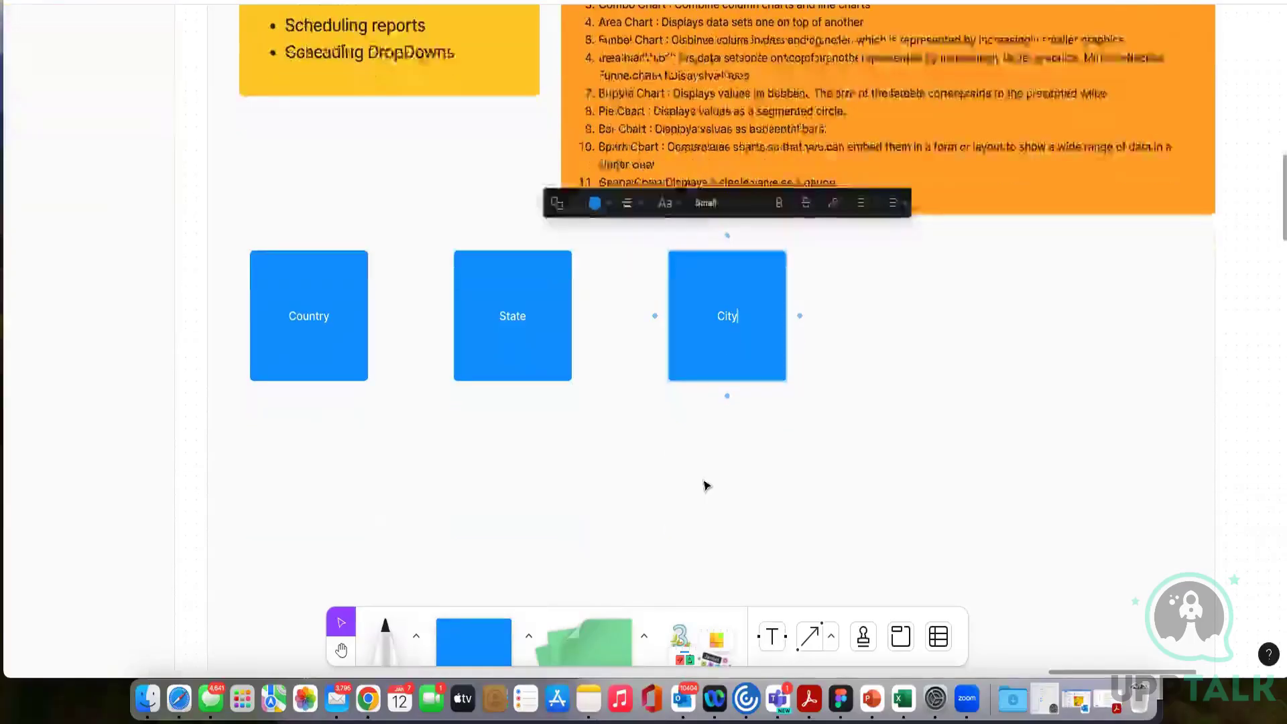
click(732, 473)
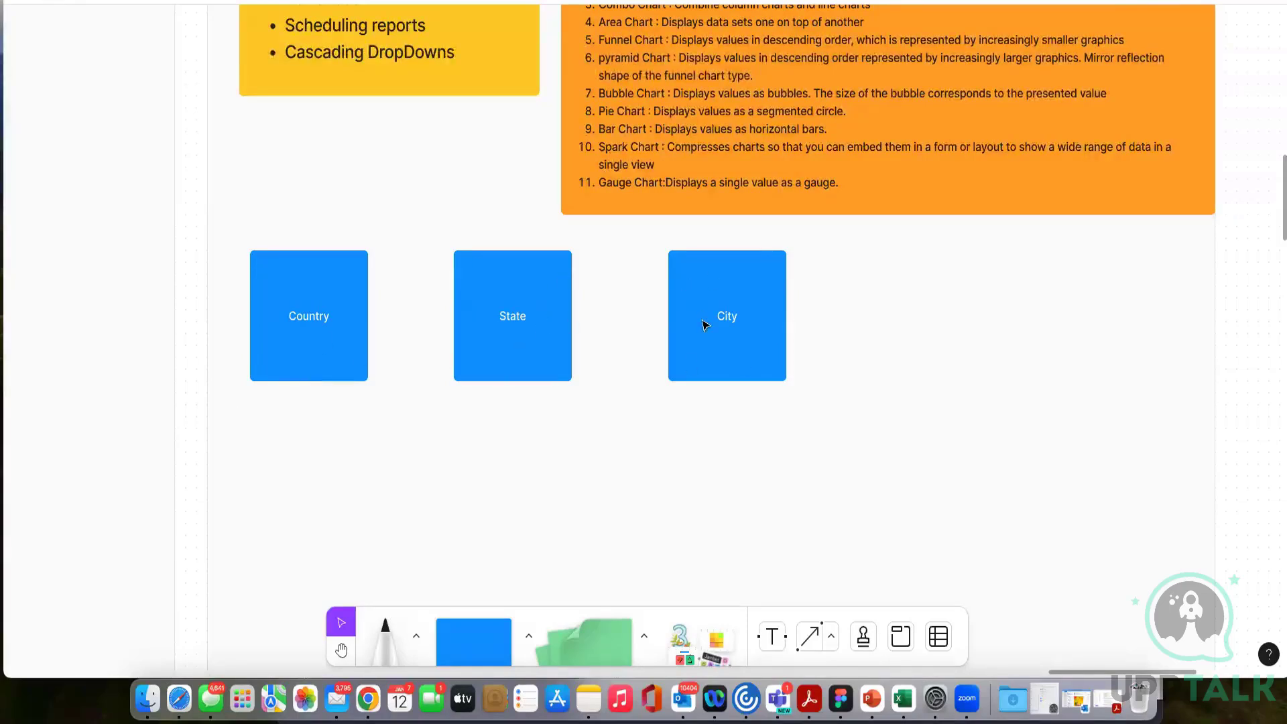
click(328, 329)
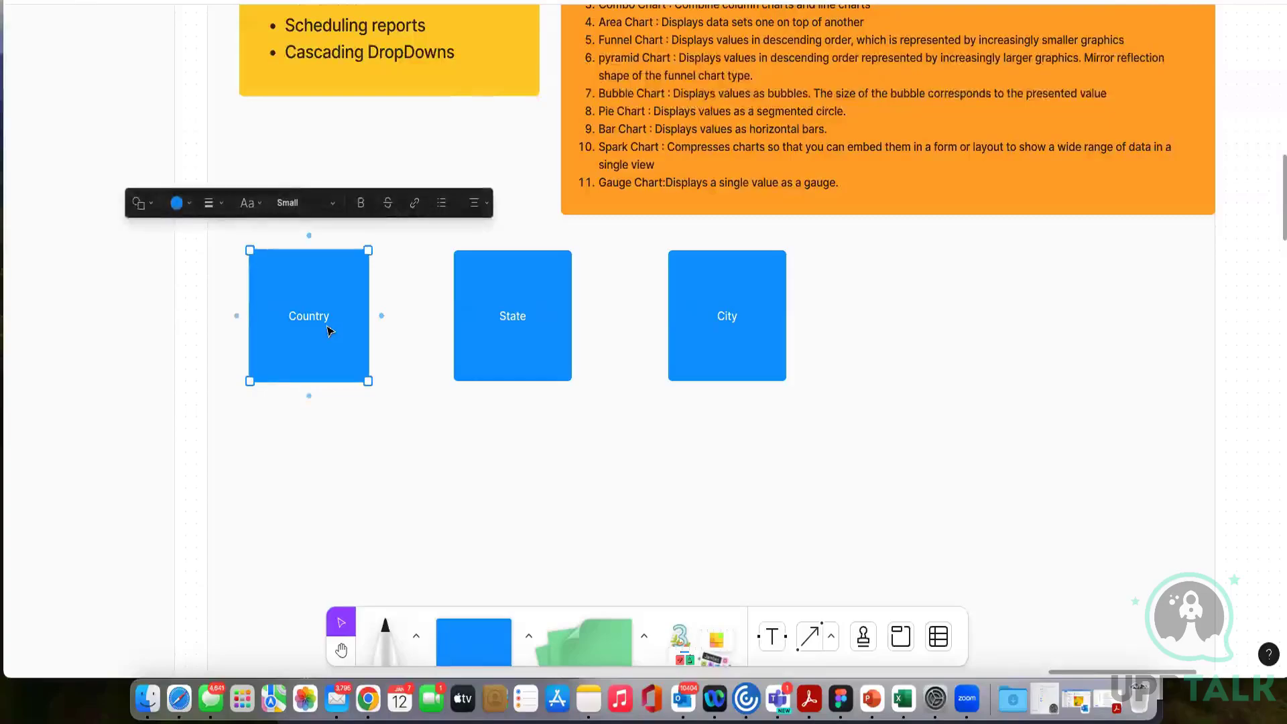
key(BackSpace)
click(522, 358)
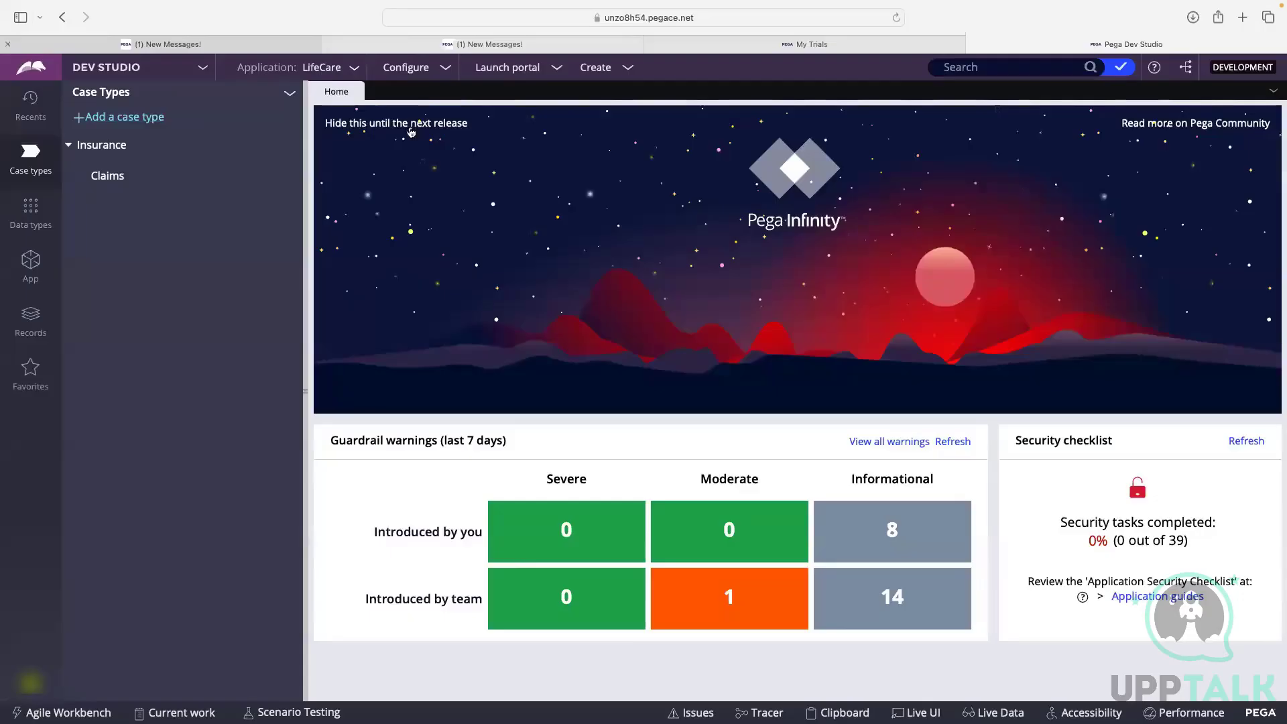
Step: In Dev Studio, add a case type named CascadingDropdown and delete its default Create process
click(124, 117)
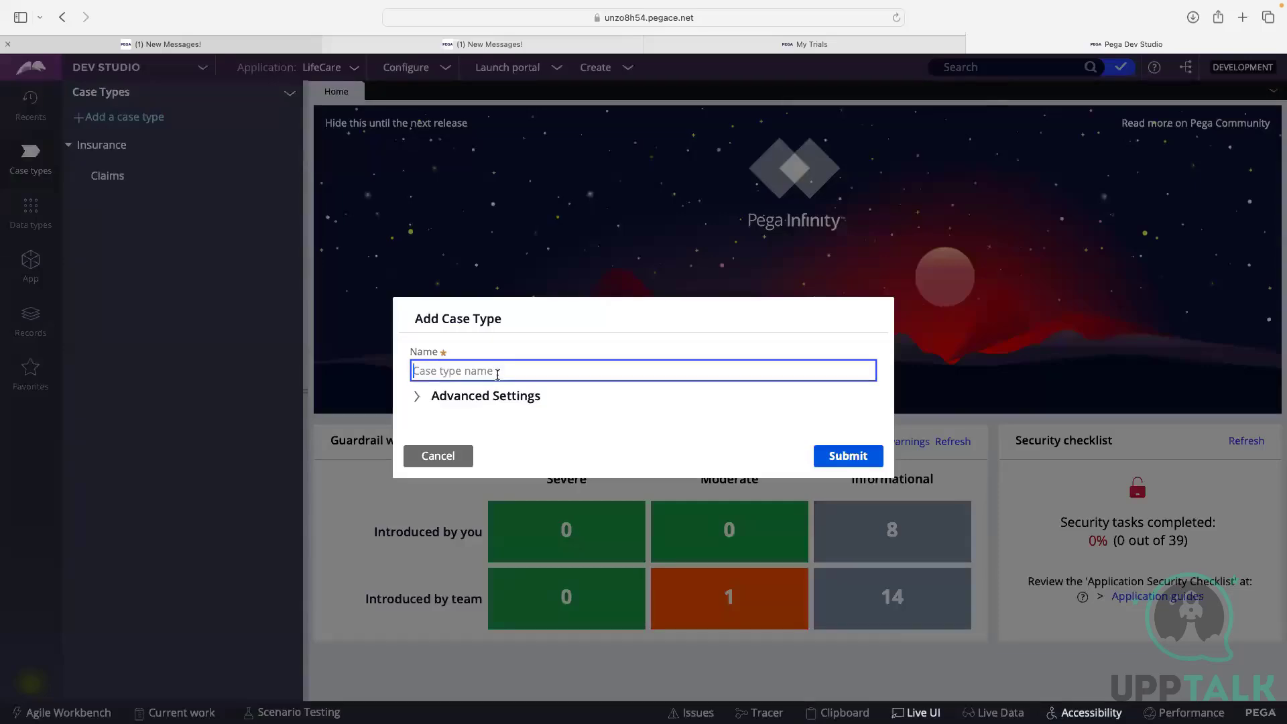
text(CascadingDropdown)
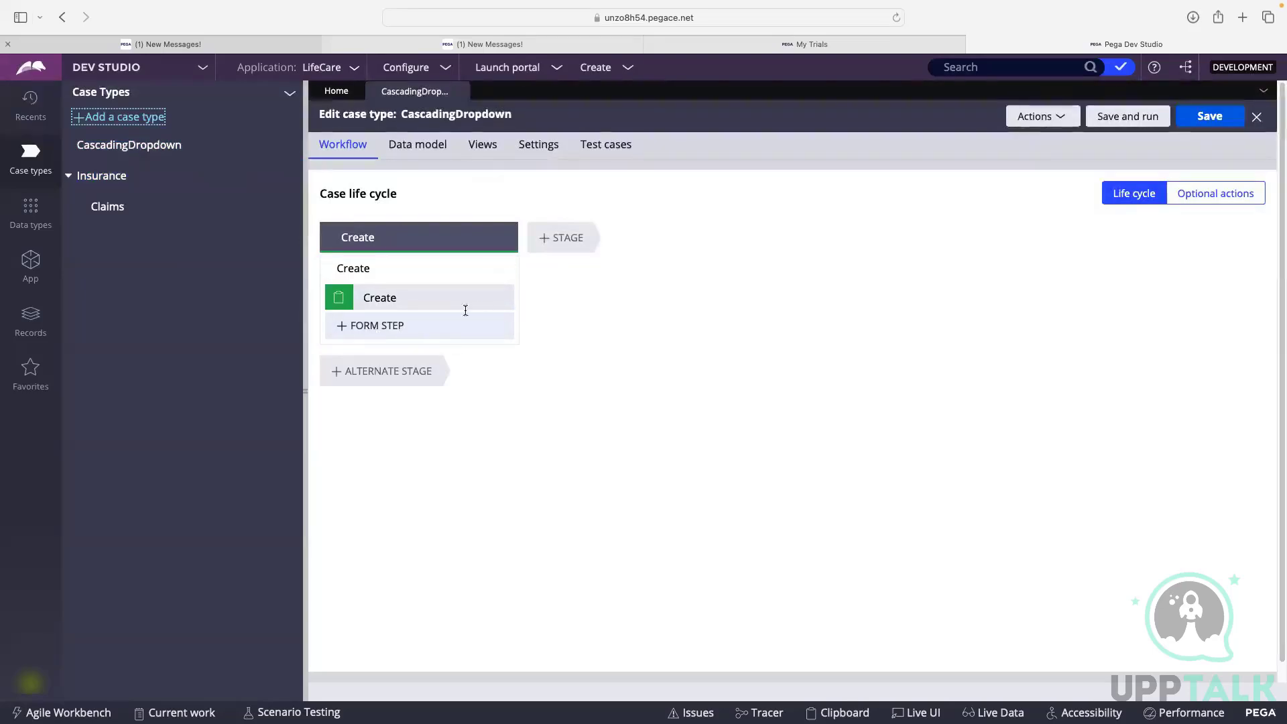
click(512, 273)
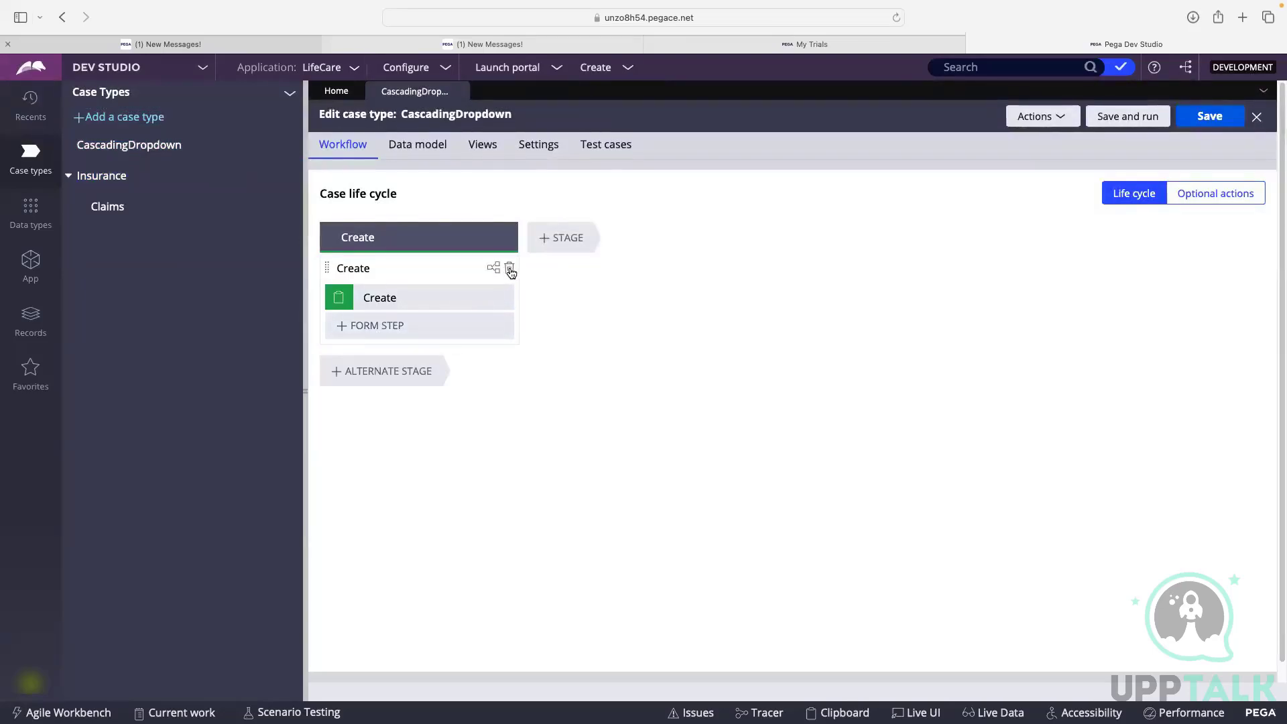
click(511, 271)
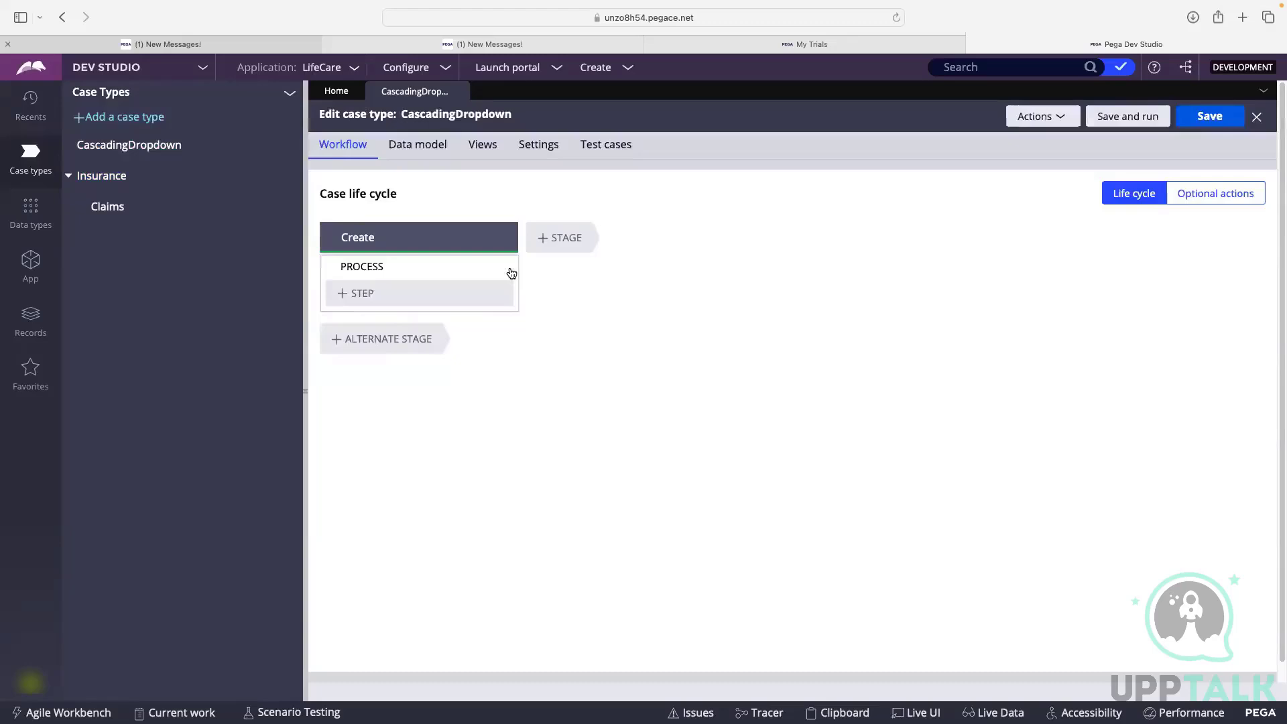
Step: Add a Collect Information step to the empty process and rename the Create stage to Select Details
click(367, 296)
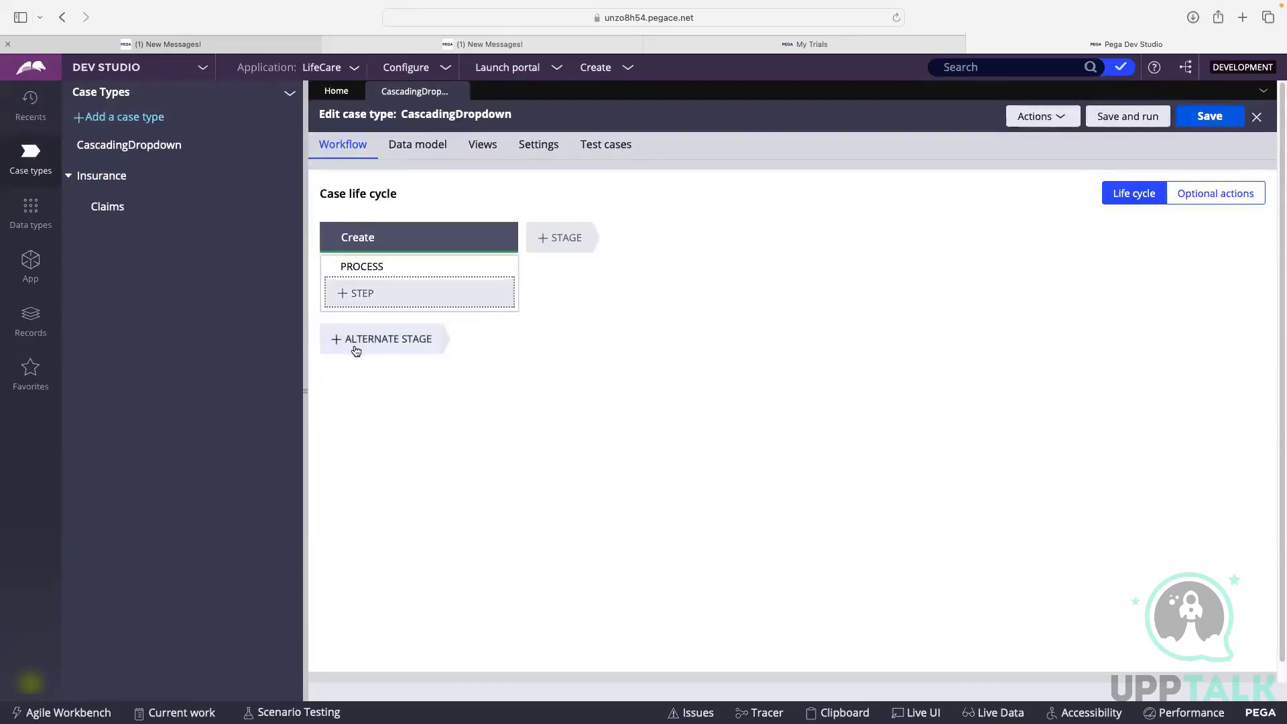
click(362, 241)
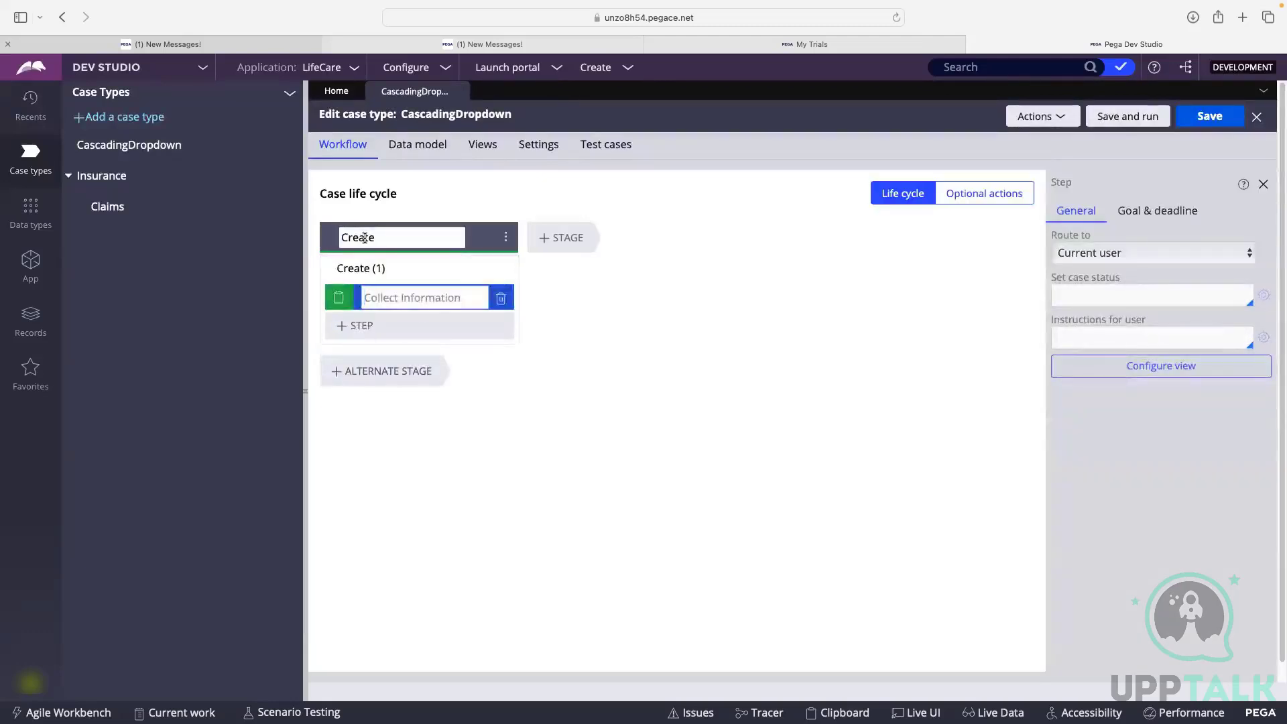
double_click(364, 238)
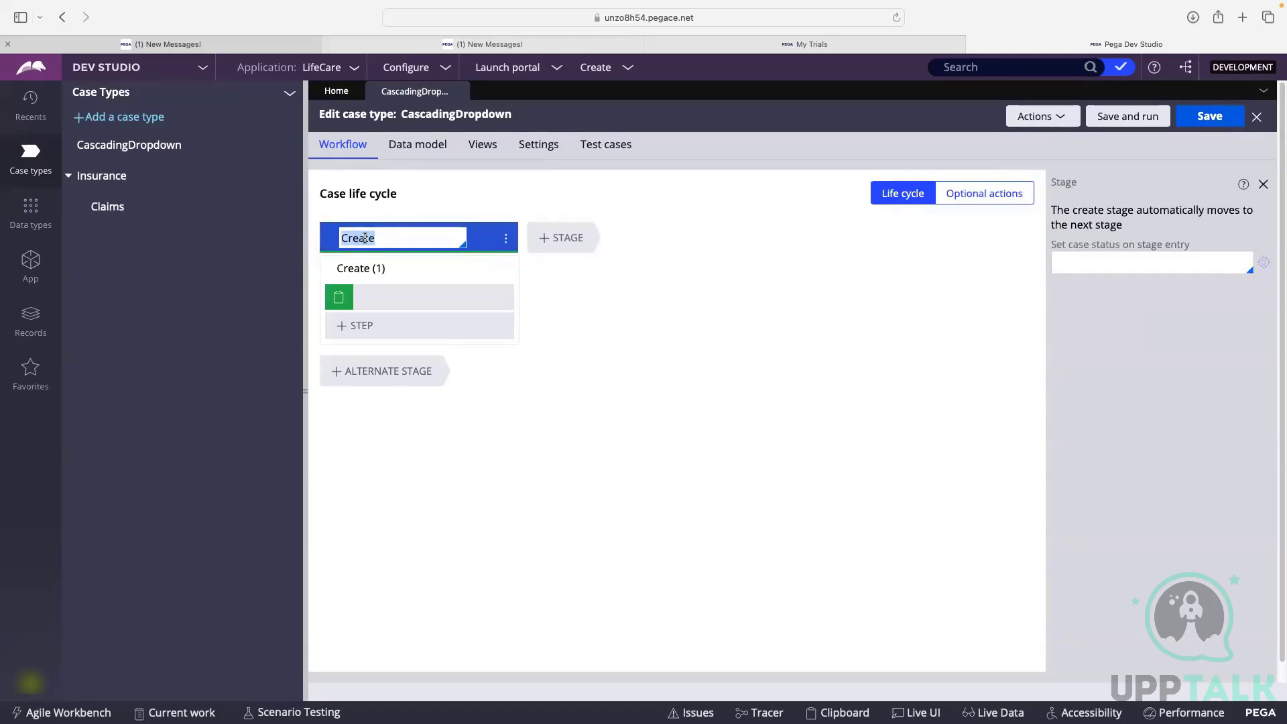
text(Casc)
key(BackSpace)
key(BackSpace)
key(BackSpace)
text(Select Details)
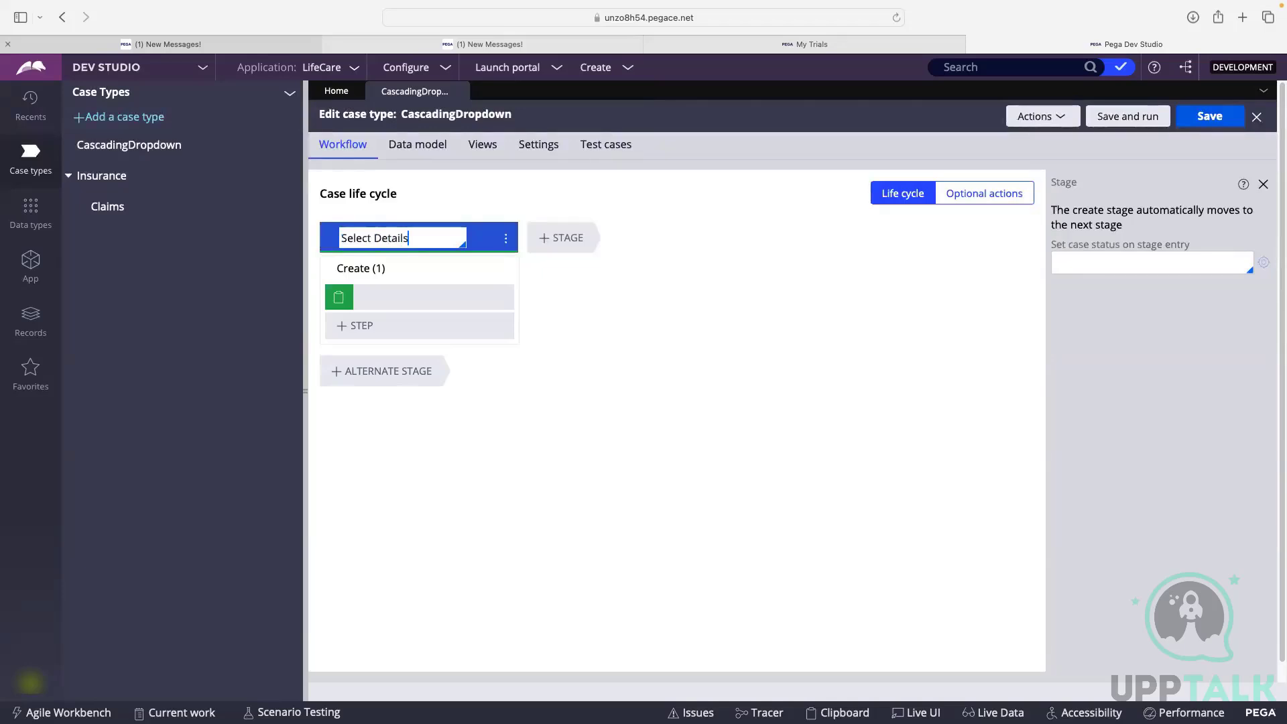
Step: Name both the process and its collect information step Select Details, and save the case type
click(383, 268)
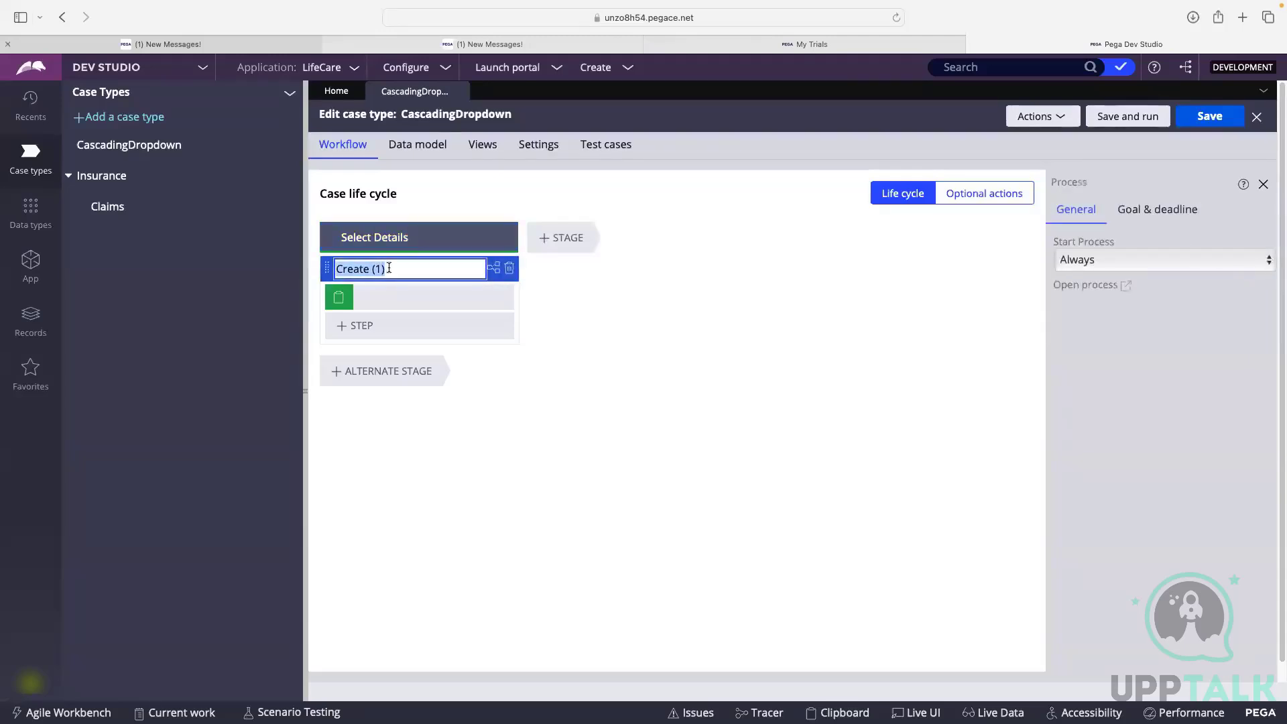
text(Select D)
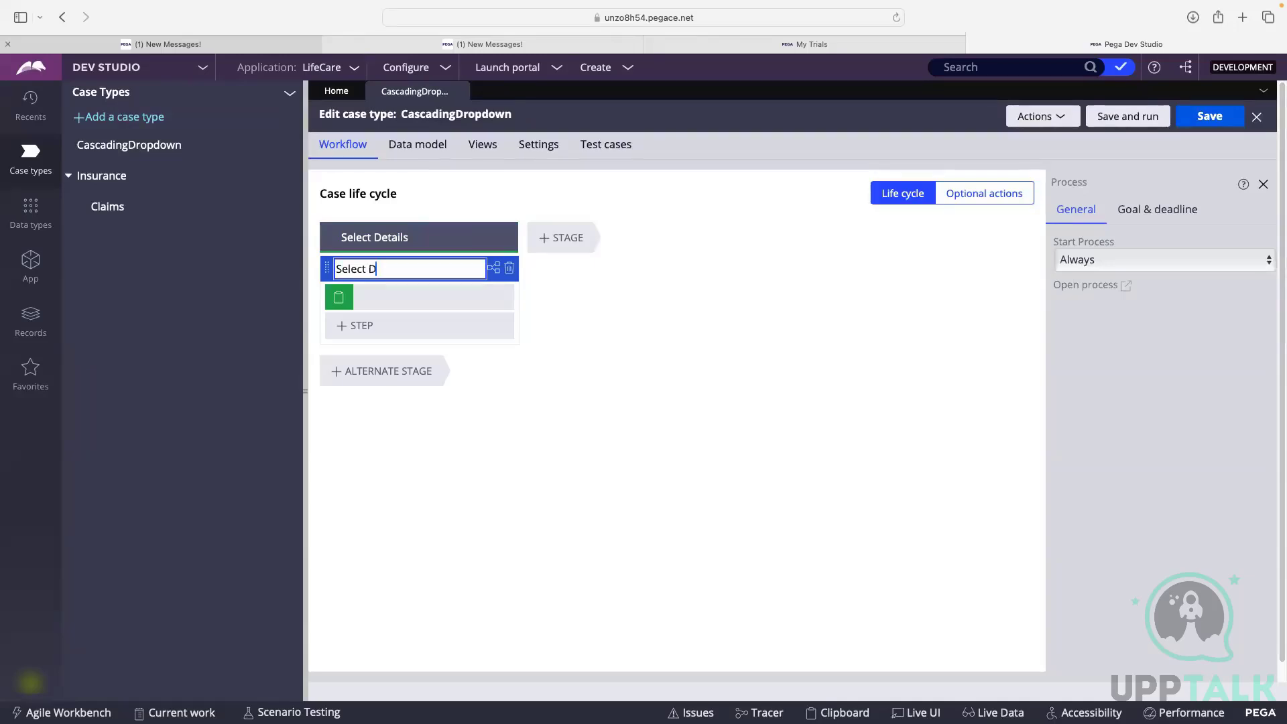
text(etails)
click(392, 299)
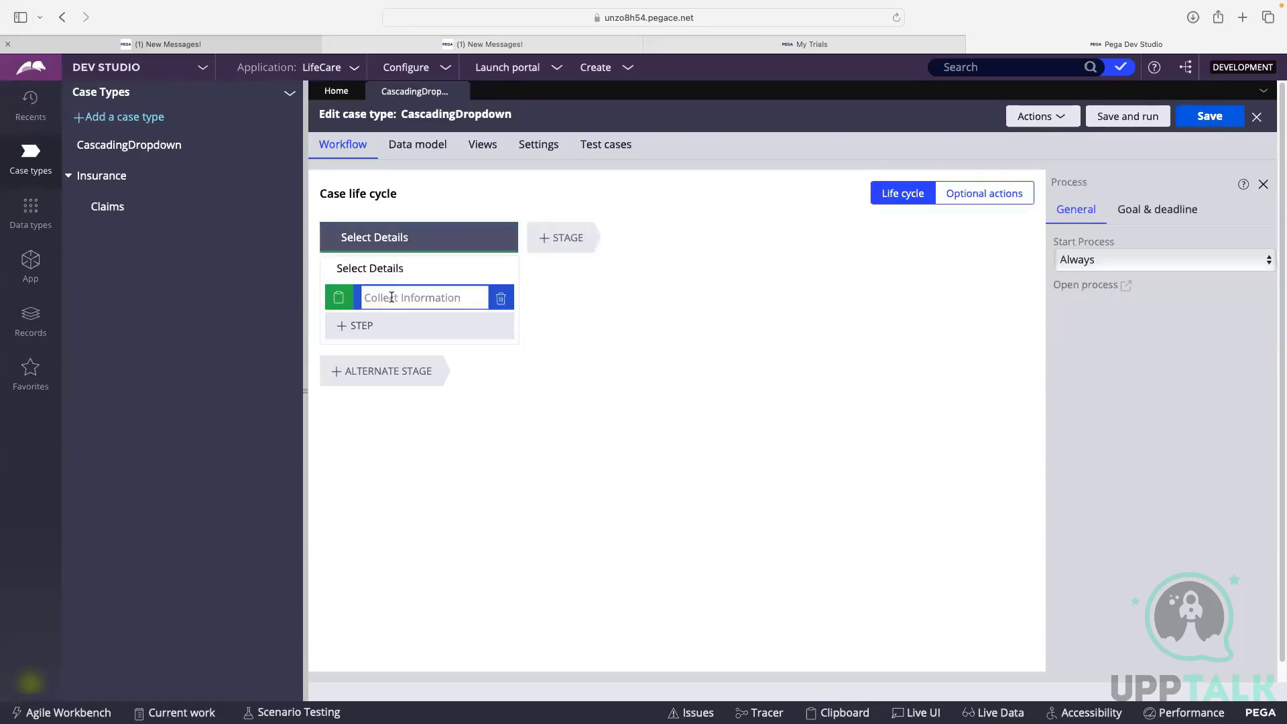
text(S)
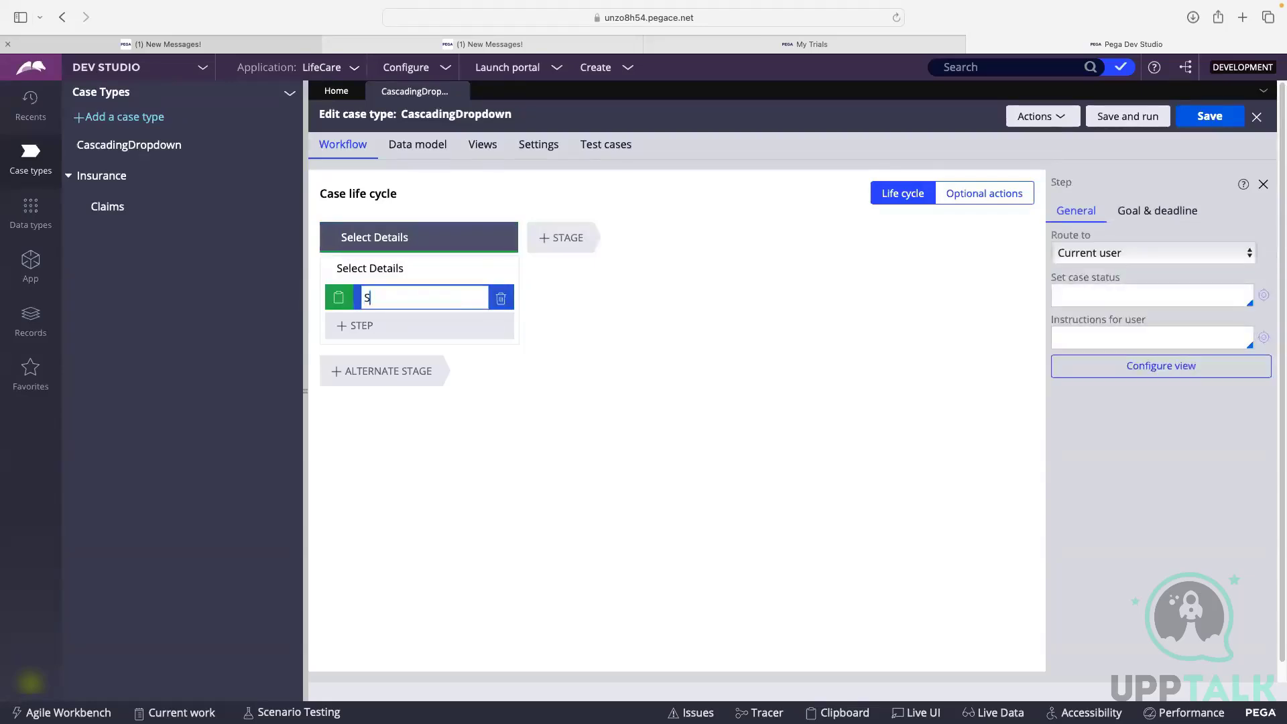
text(elect Details)
click(627, 376)
click(1207, 117)
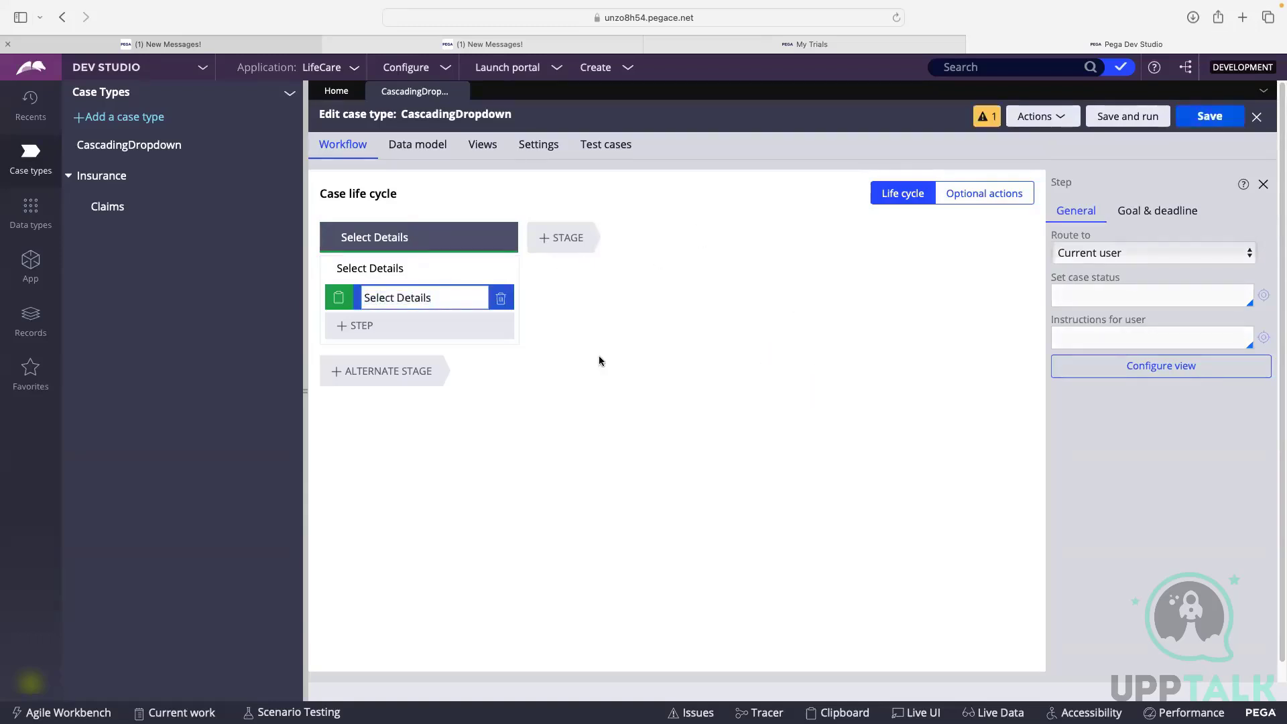
click(1205, 118)
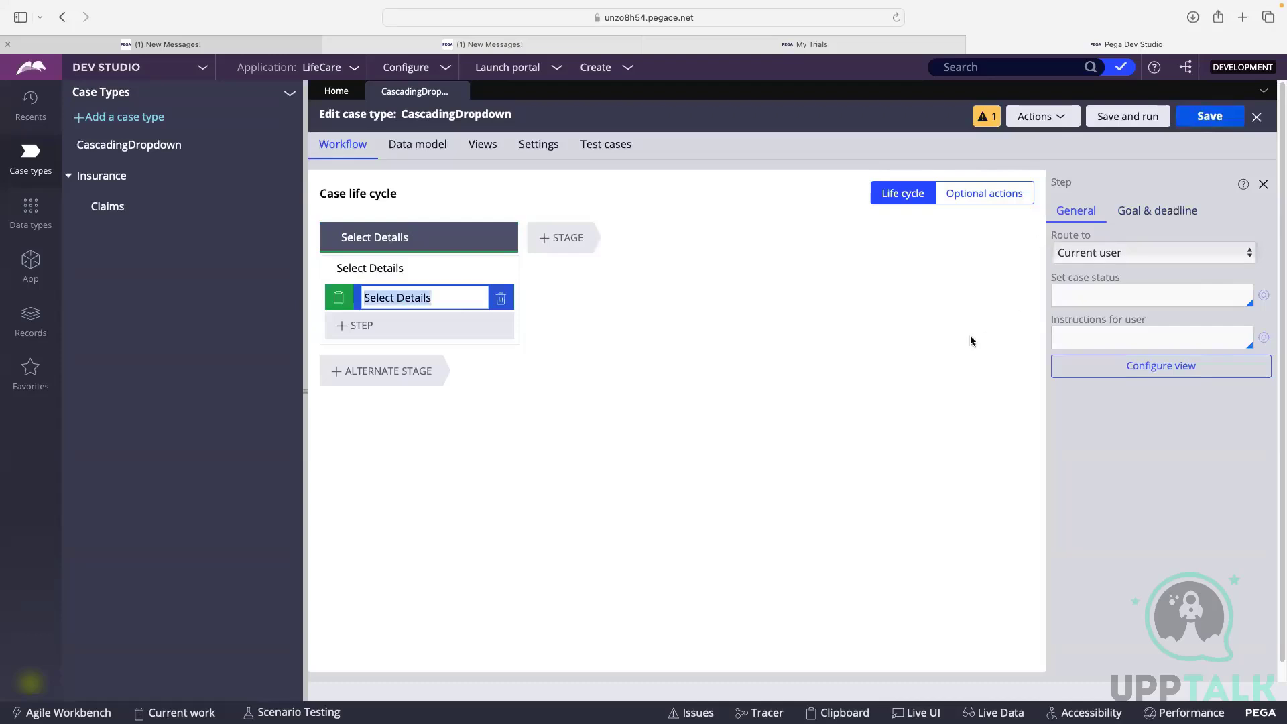
Step: Configure the view of the Select Details step and add a single-line text field named Country
click(1092, 371)
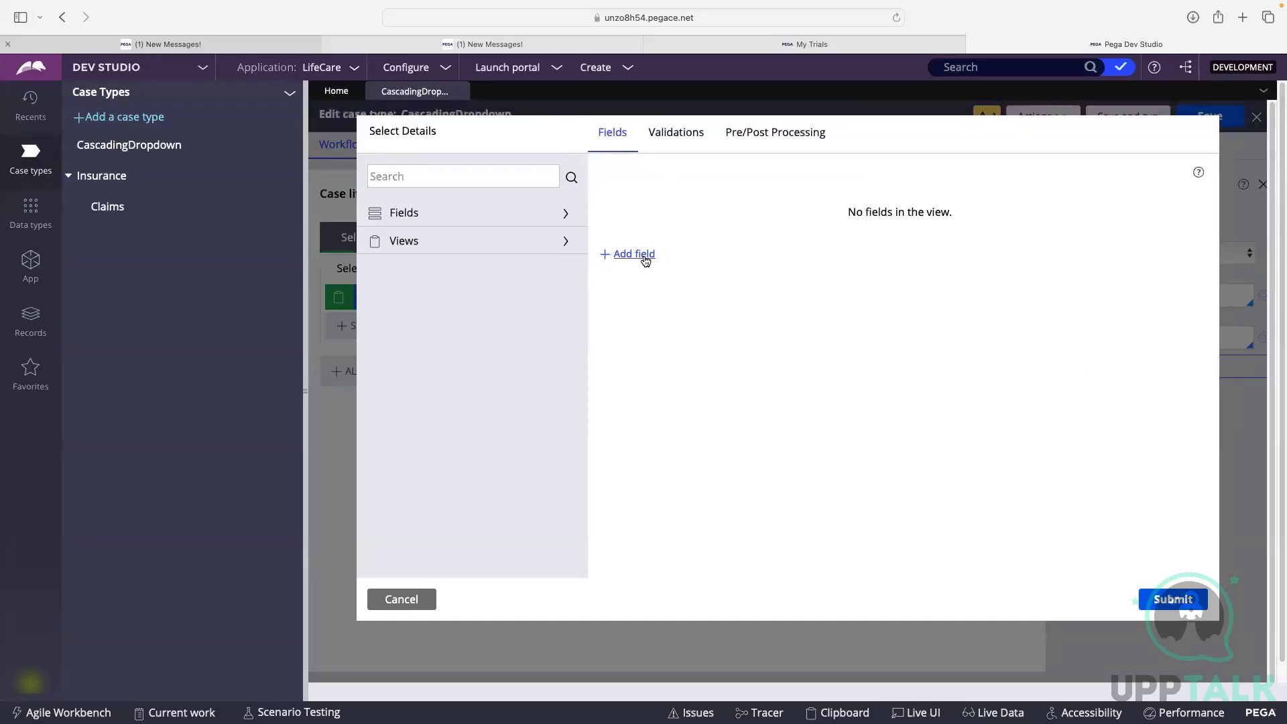
click(651, 255)
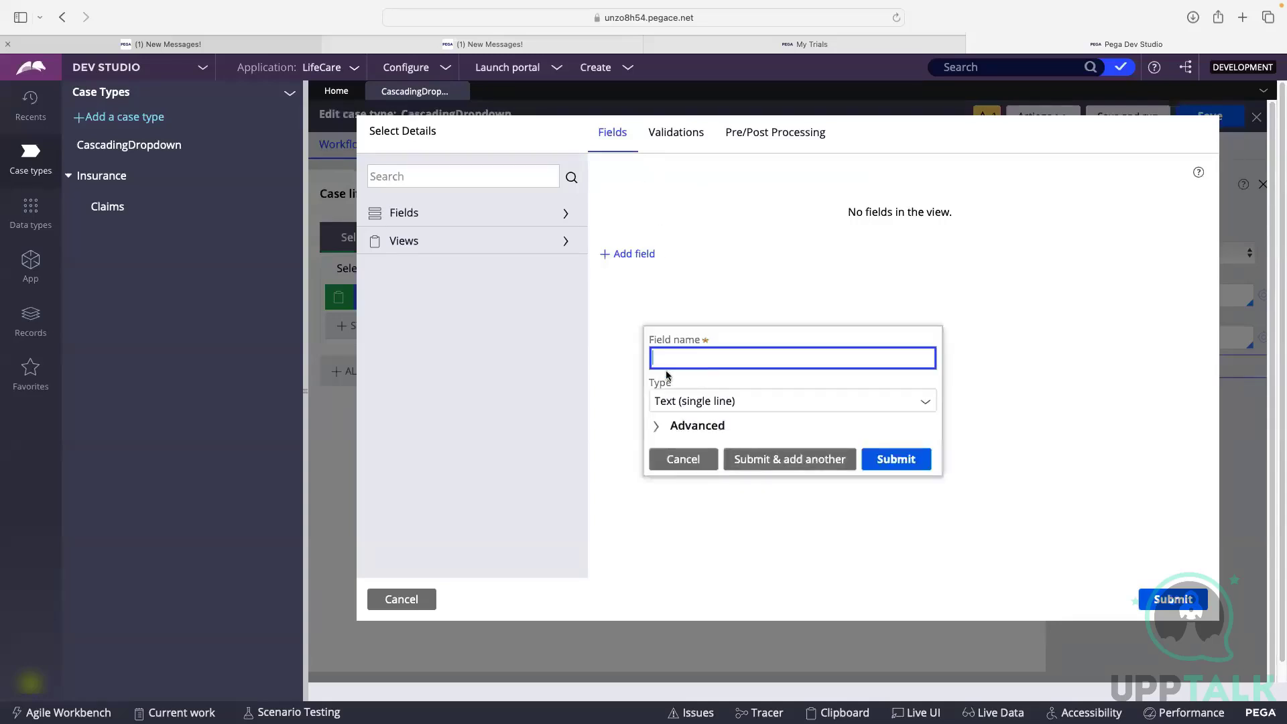
text(CO)
key(BackSpace)
text(o)
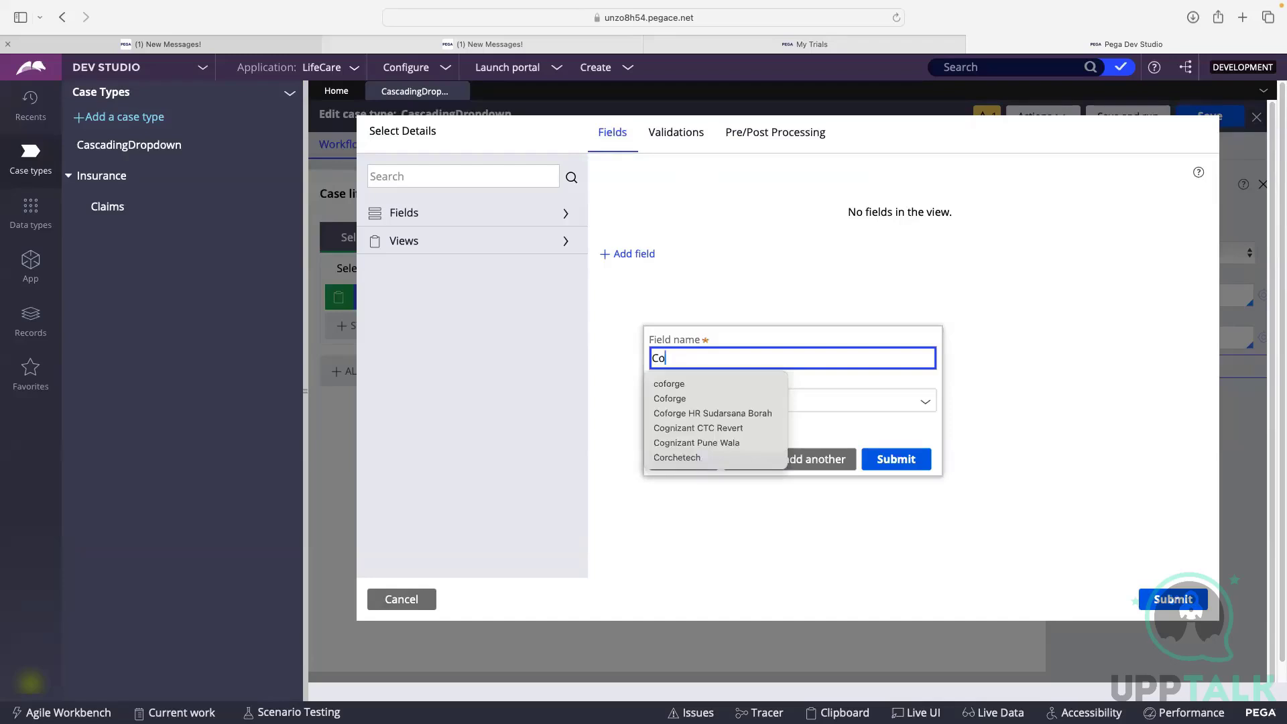
text(untry)
click(752, 336)
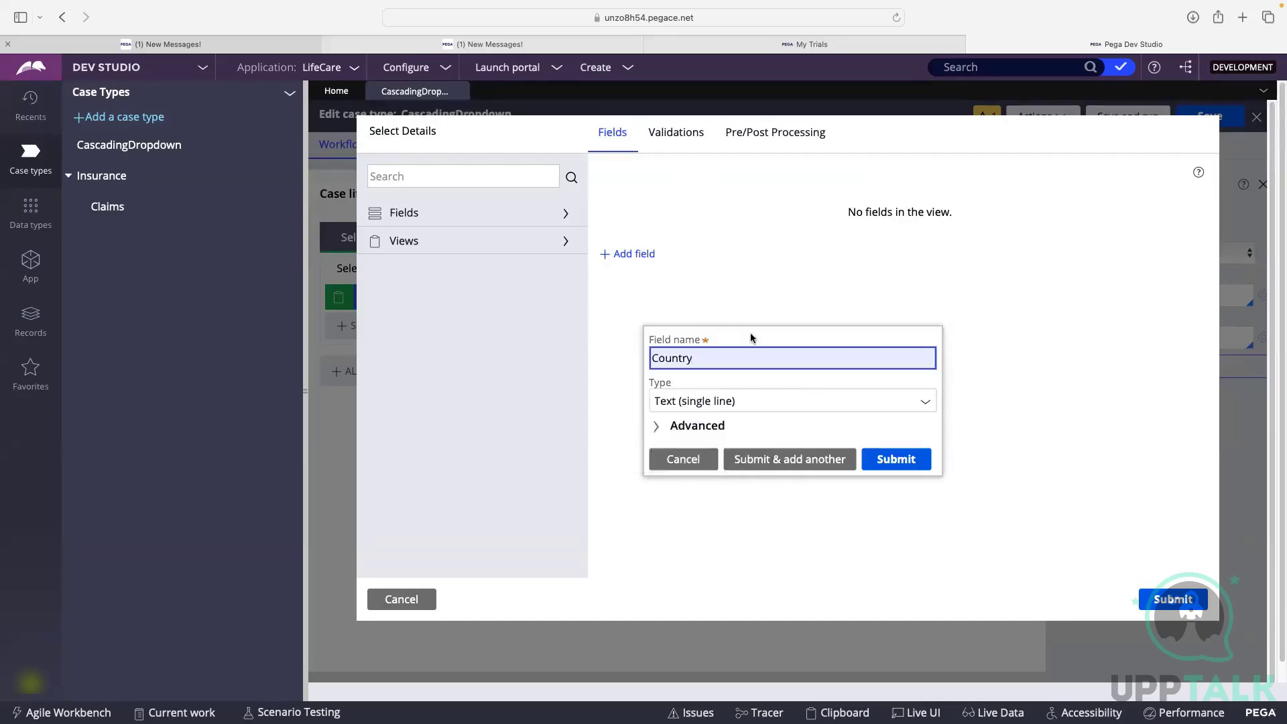
click(810, 457)
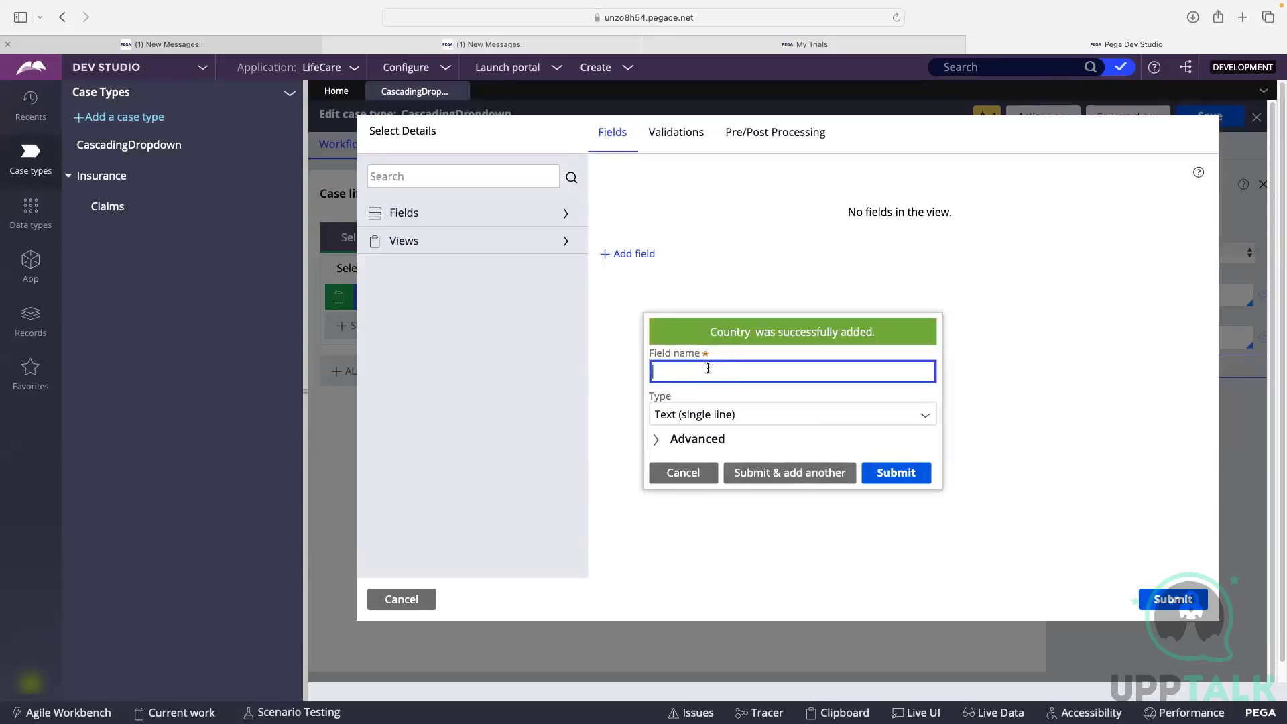
Step: Add single-line text fields named State and City, submit the view and save the case type
text(State)
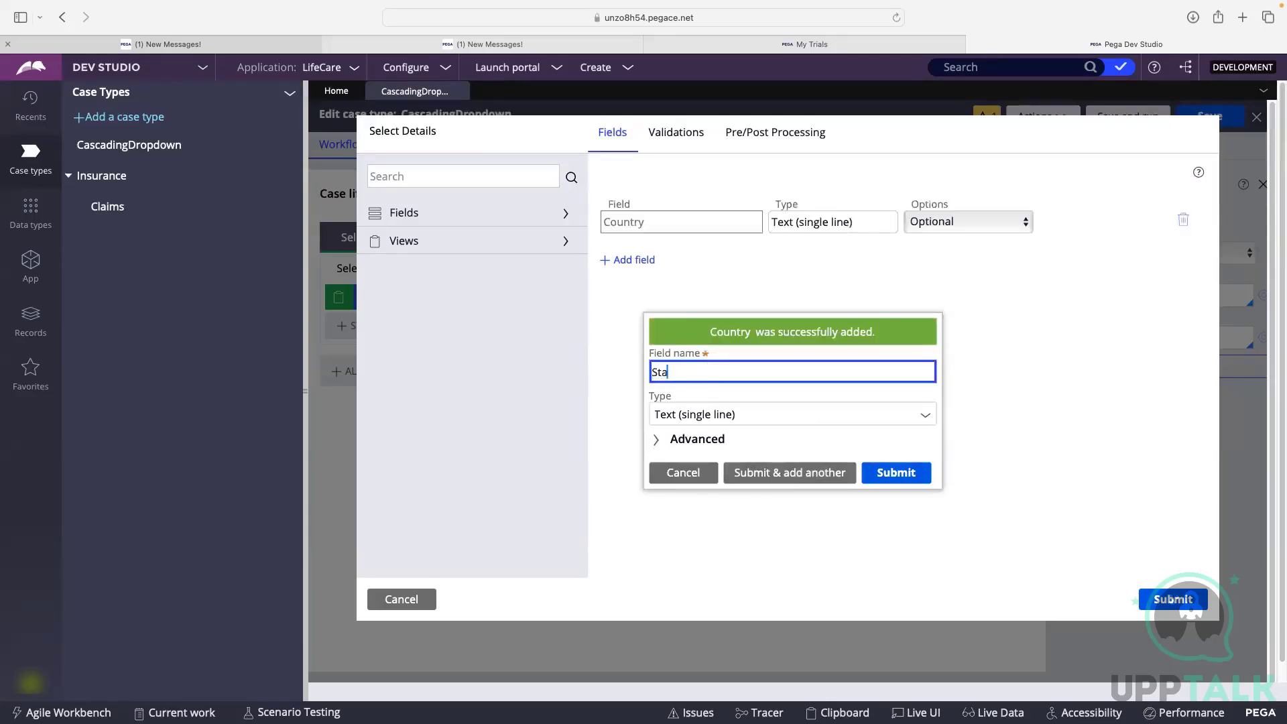
click(784, 473)
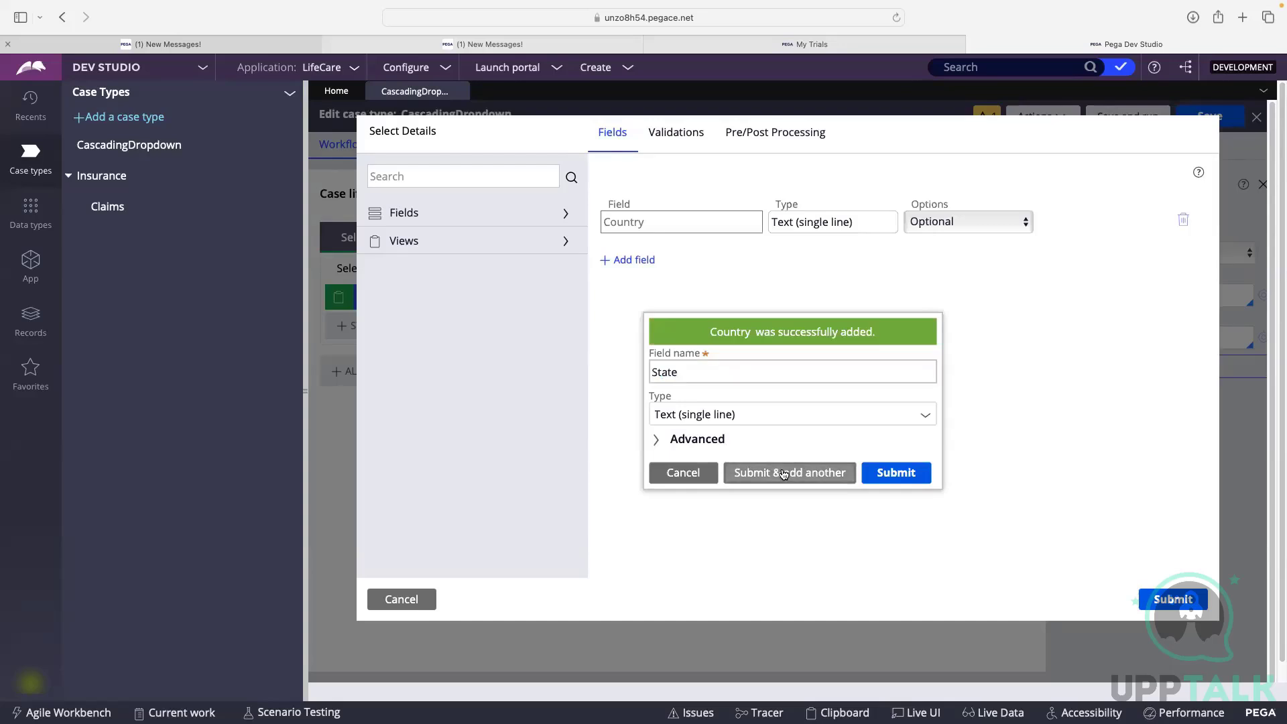
click(693, 375)
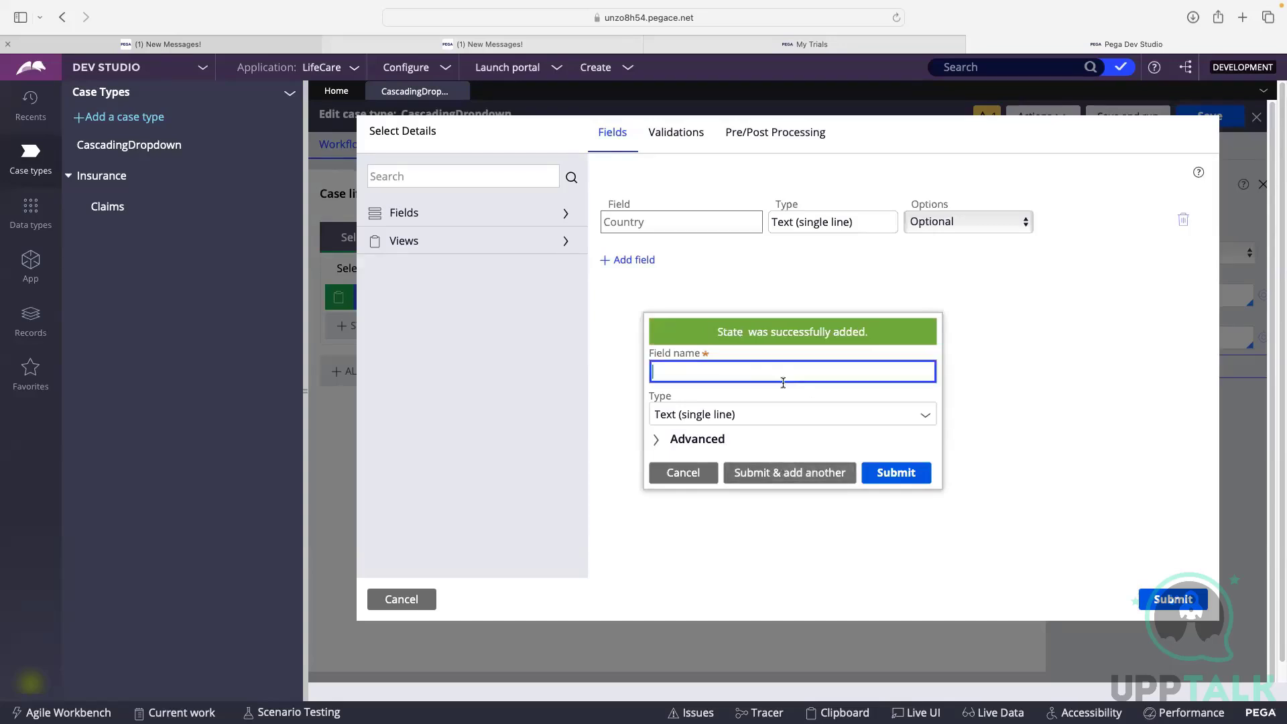
text(City)
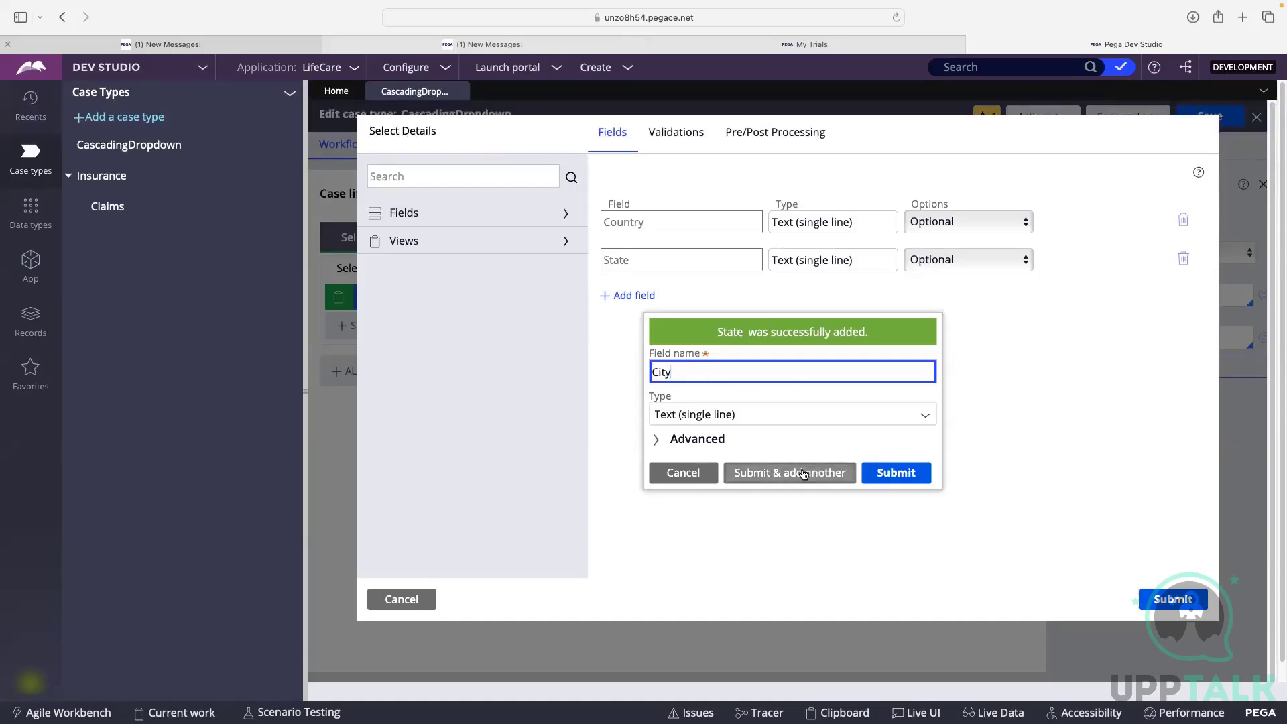
click(906, 475)
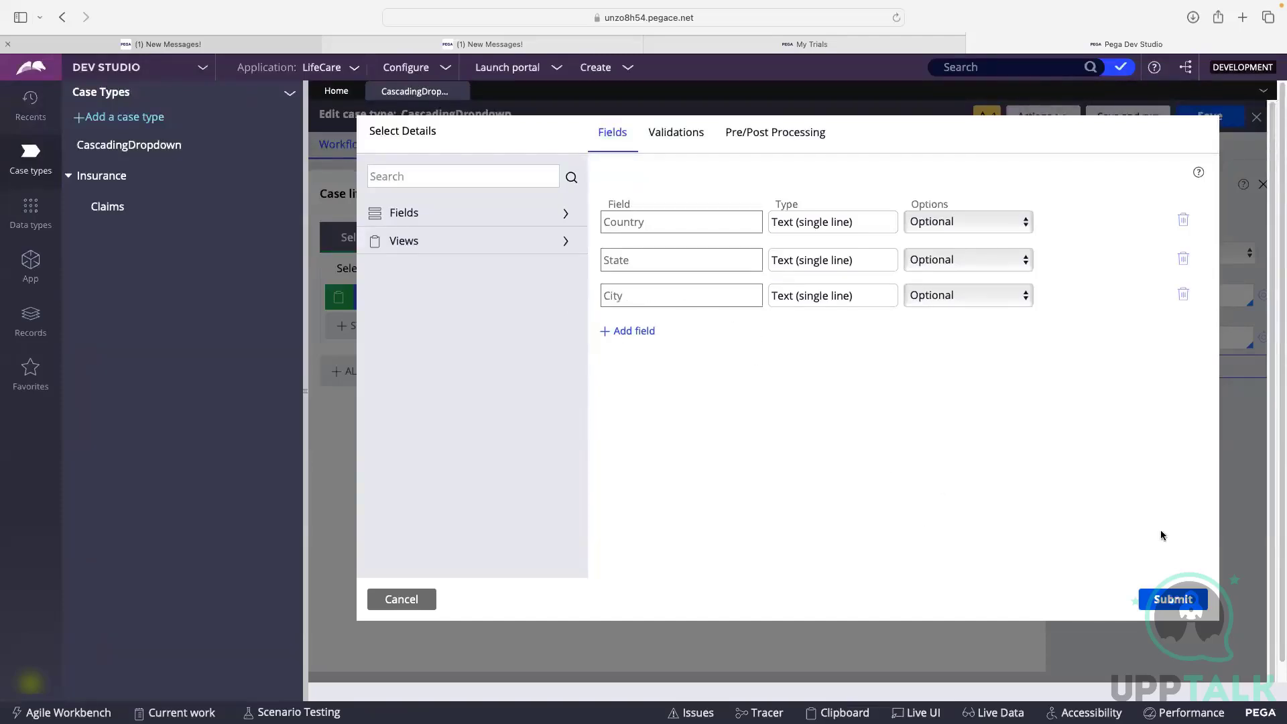
click(1178, 591)
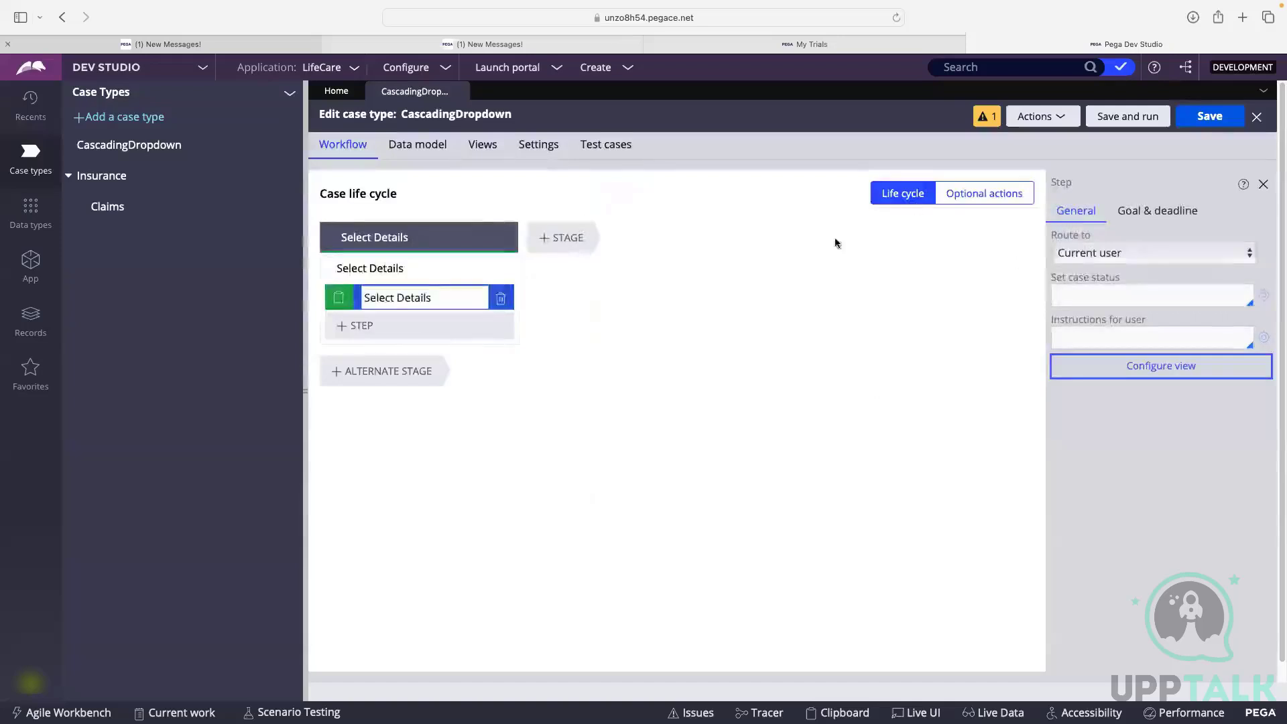
click(1206, 117)
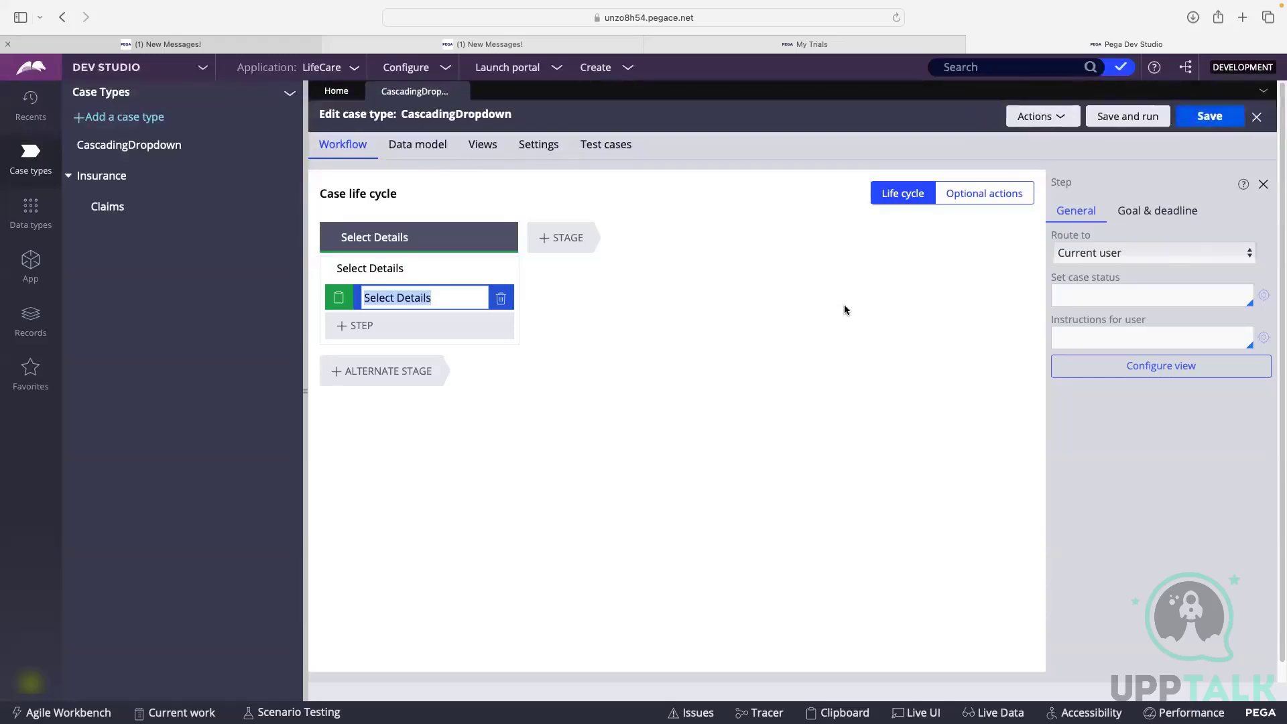
Step: Create a new data type with the label and description CountryStateCity
click(19, 215)
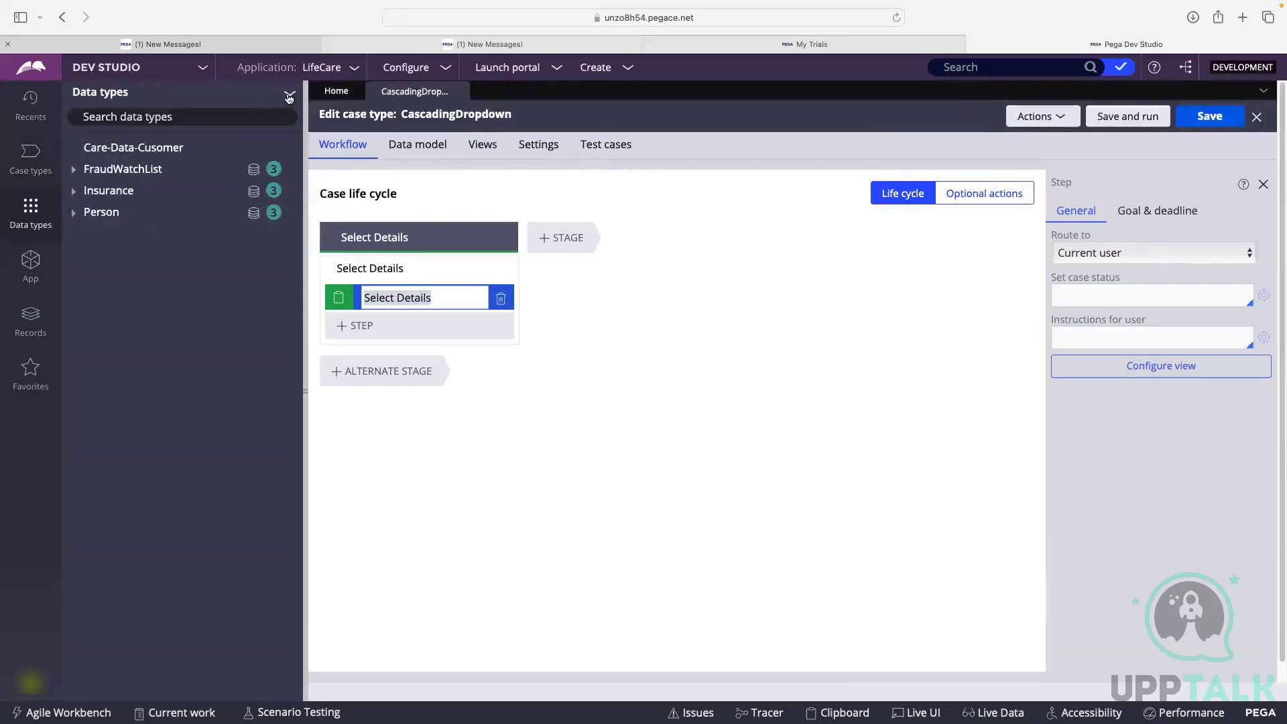
click(289, 98)
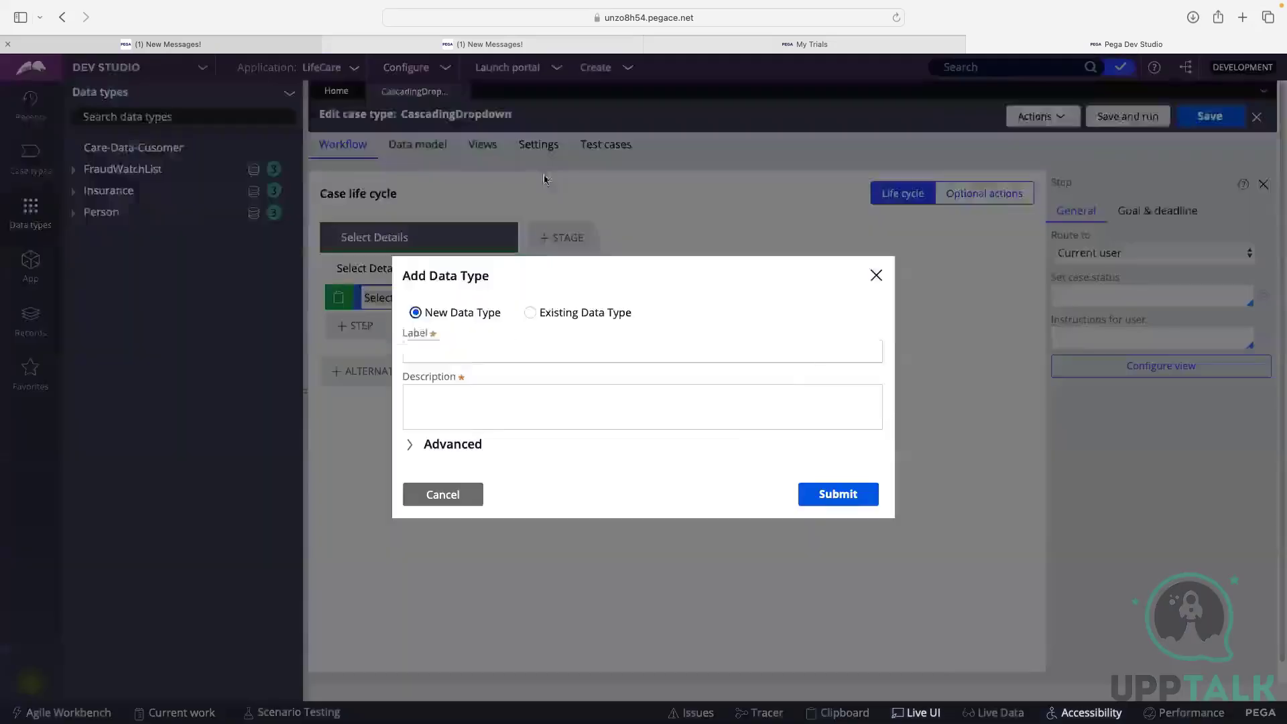
click(491, 355)
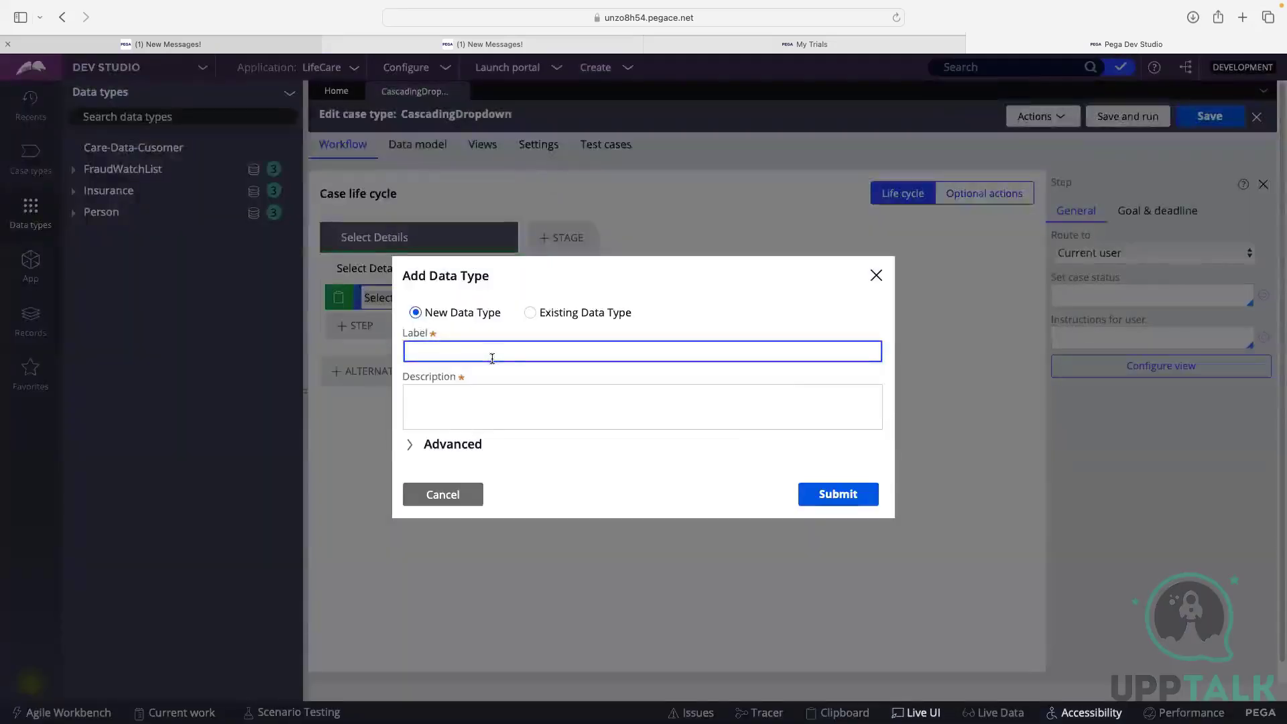
text(CountryState)
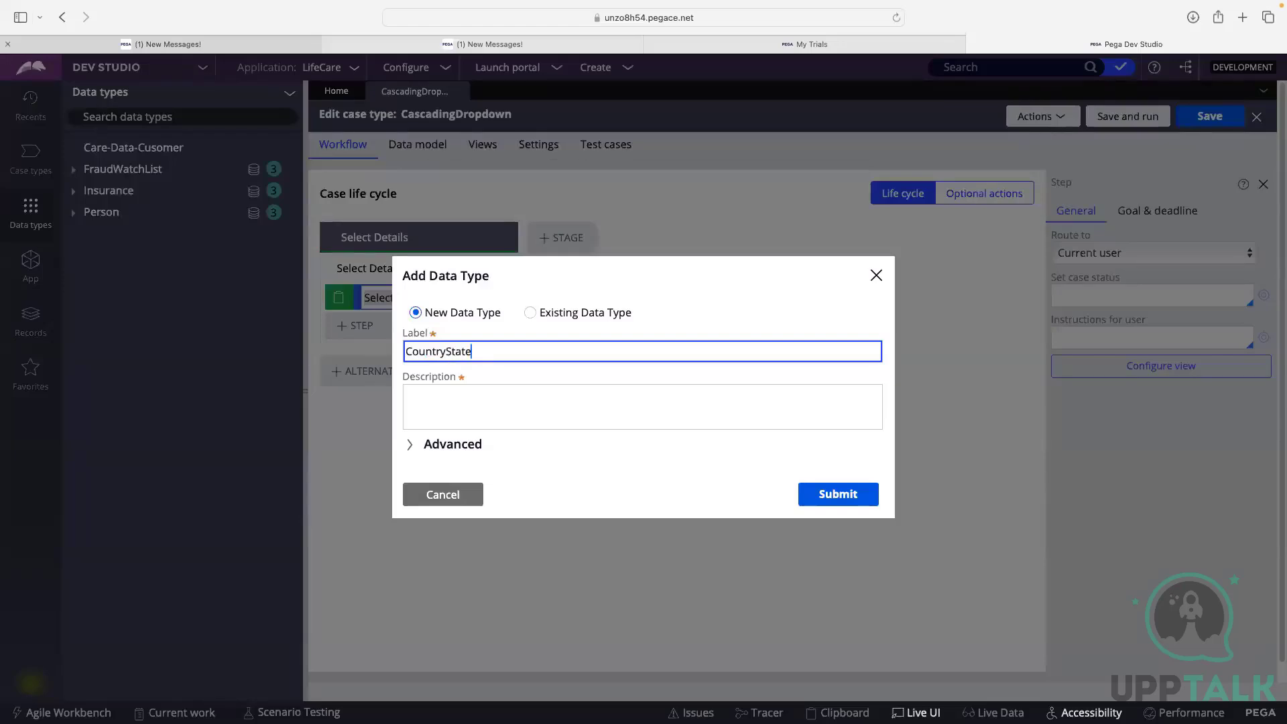
text(City)
key(Tab)
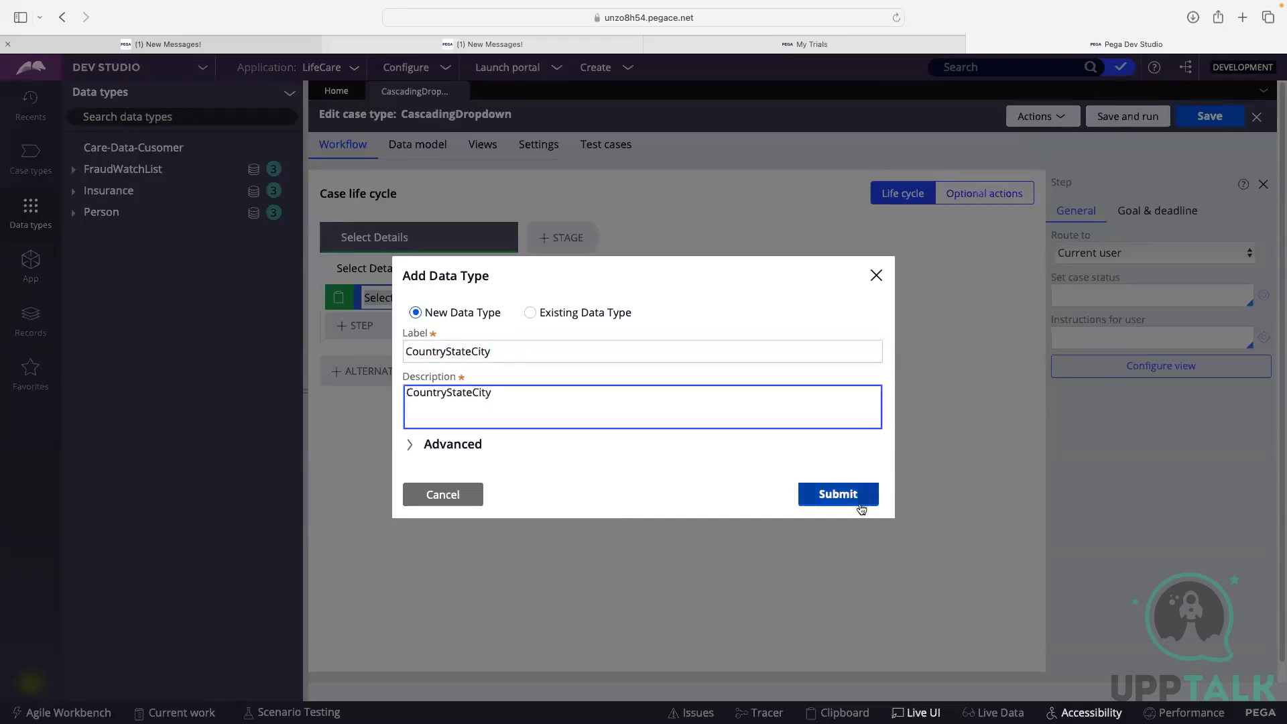
click(834, 494)
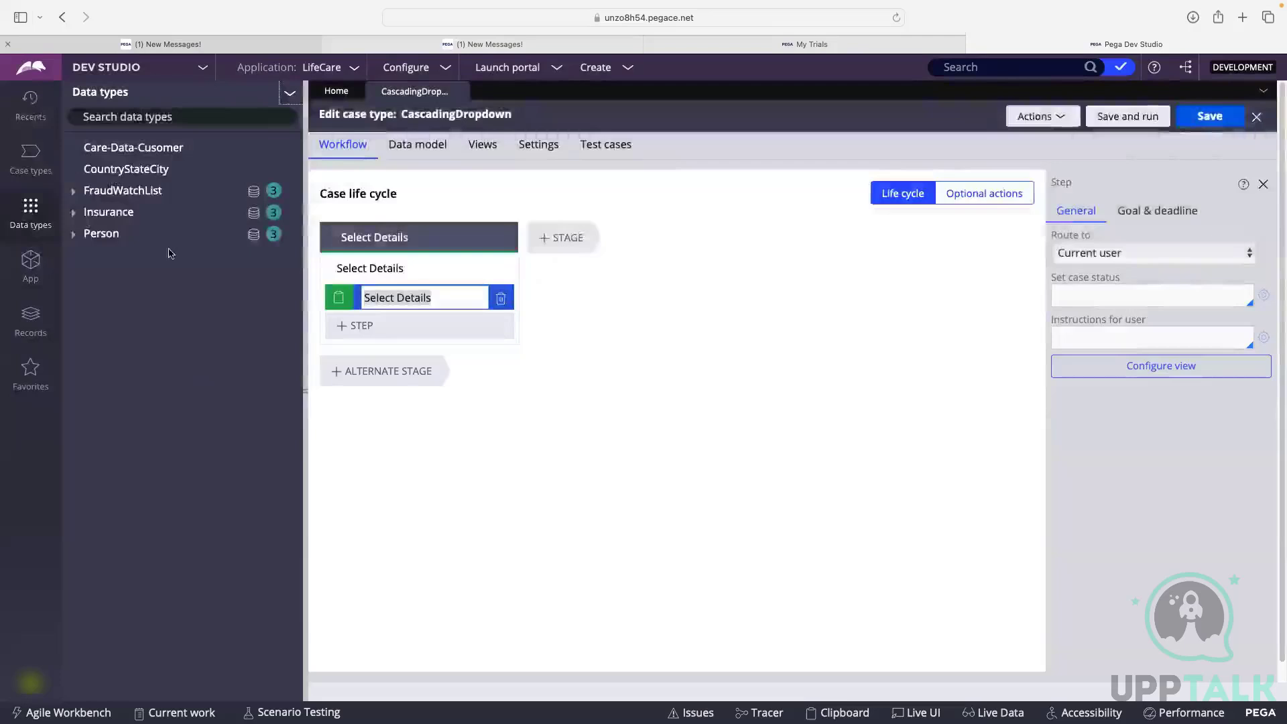
Step: Add single-line text fields named Country, State and City to the data model of the CountryStateCity data type
click(127, 169)
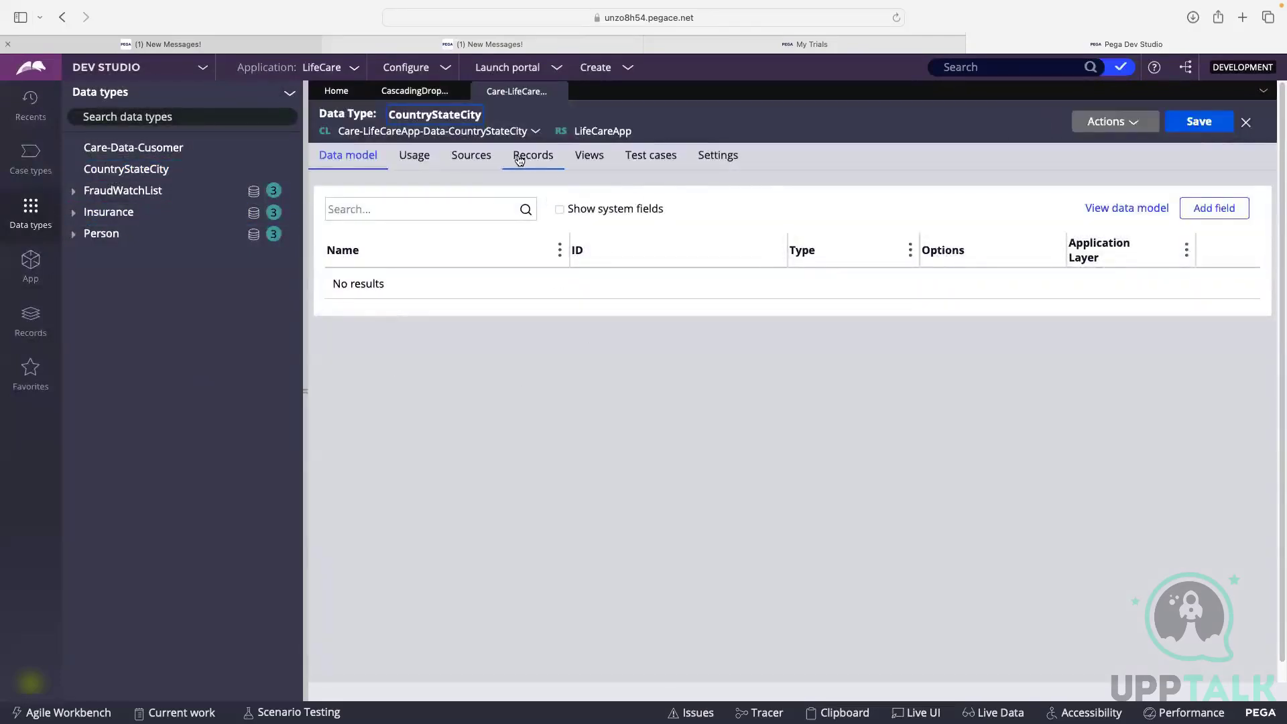
click(541, 158)
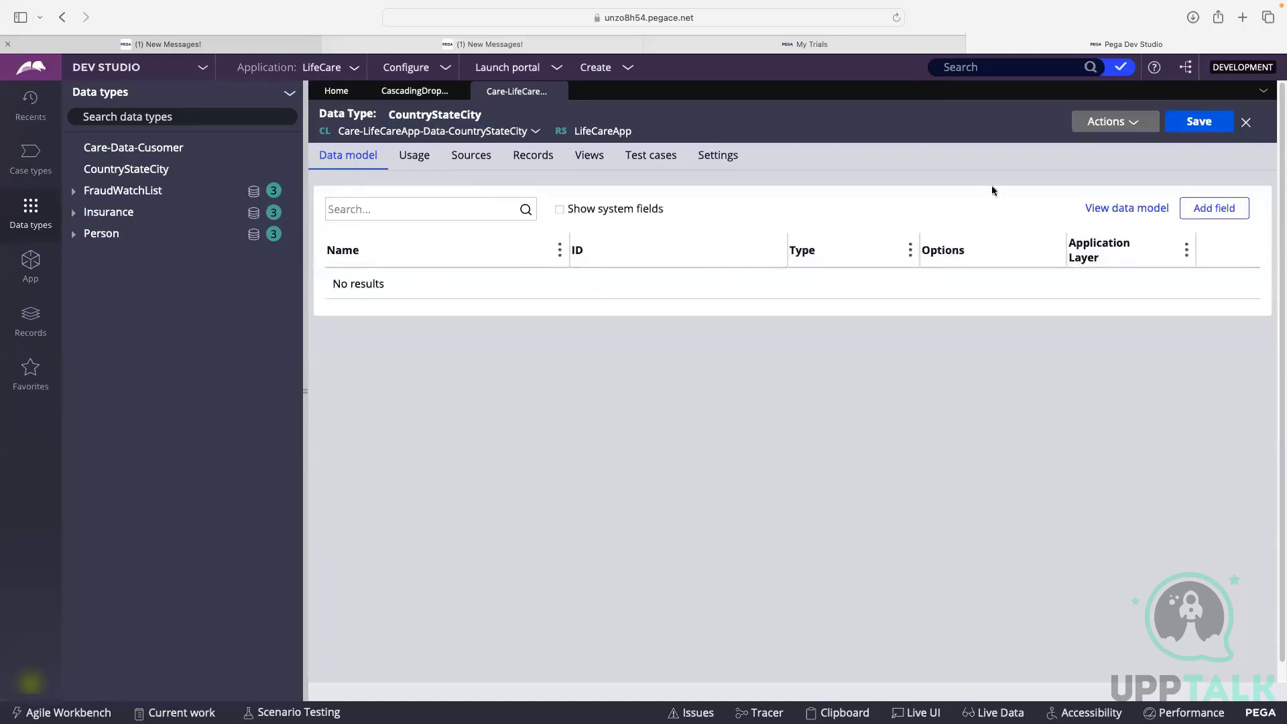
click(1214, 208)
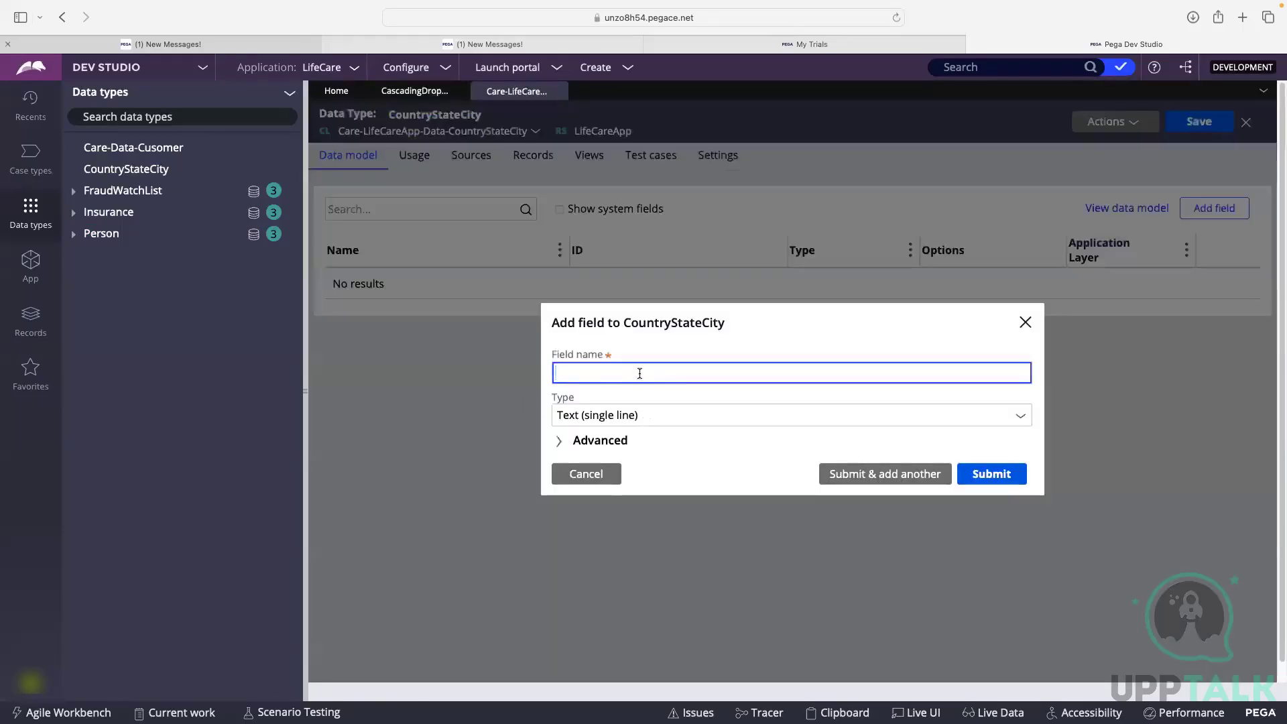
text(Country)
click(892, 474)
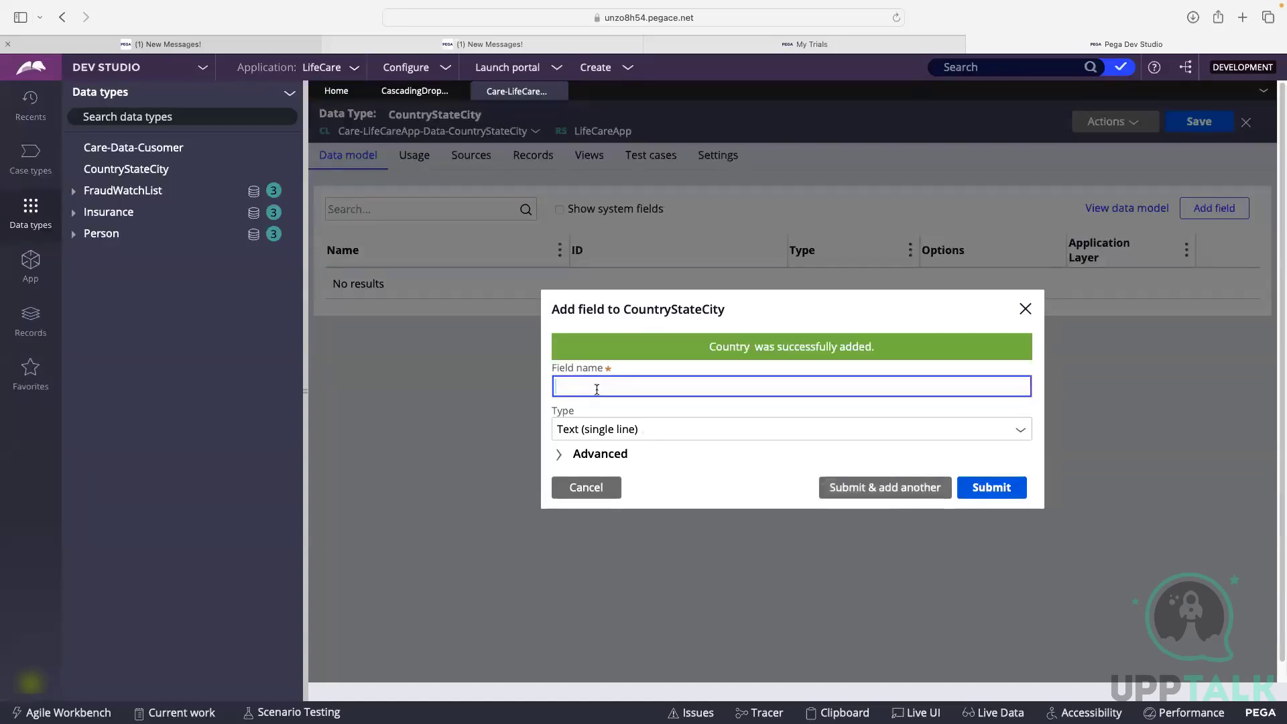
text(State)
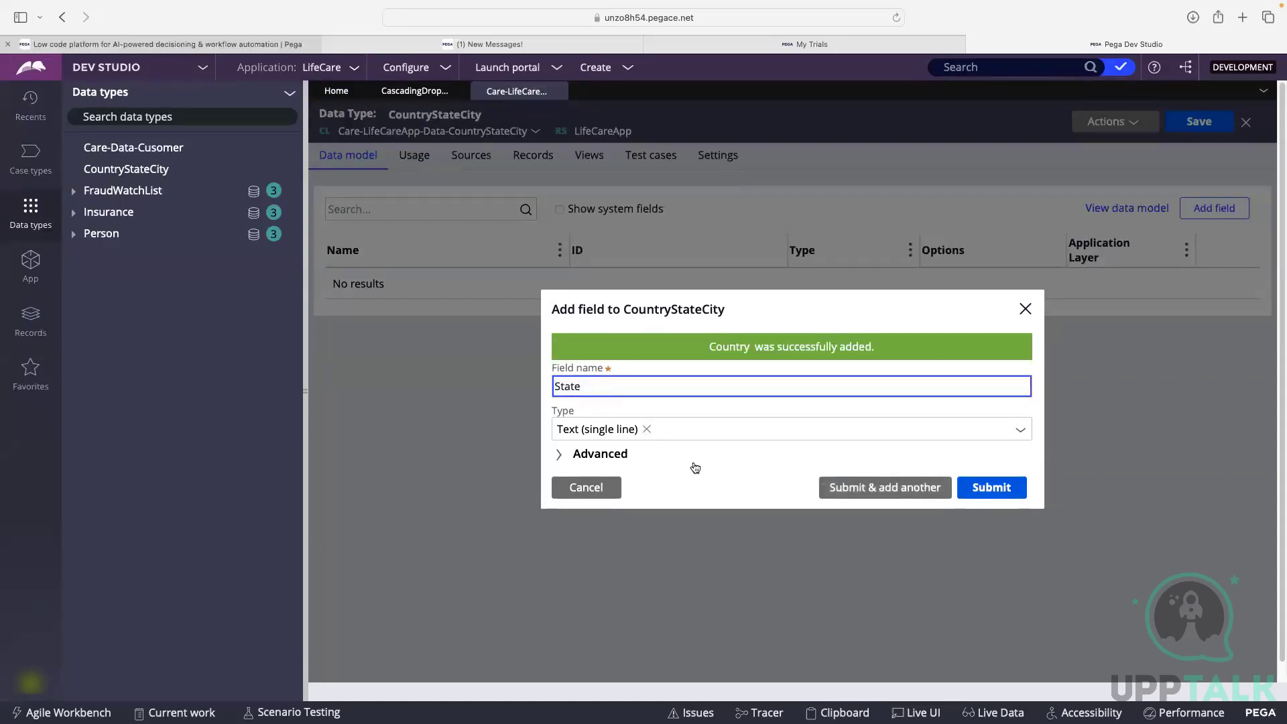
click(863, 489)
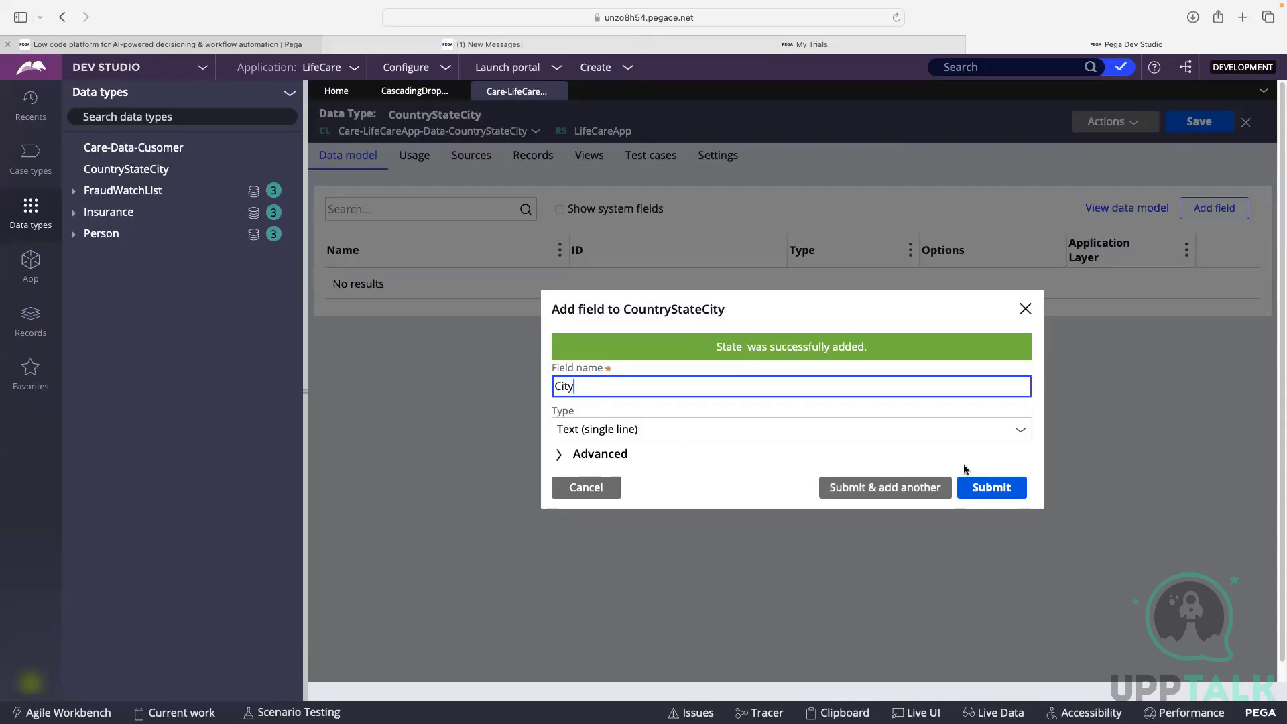
click(971, 484)
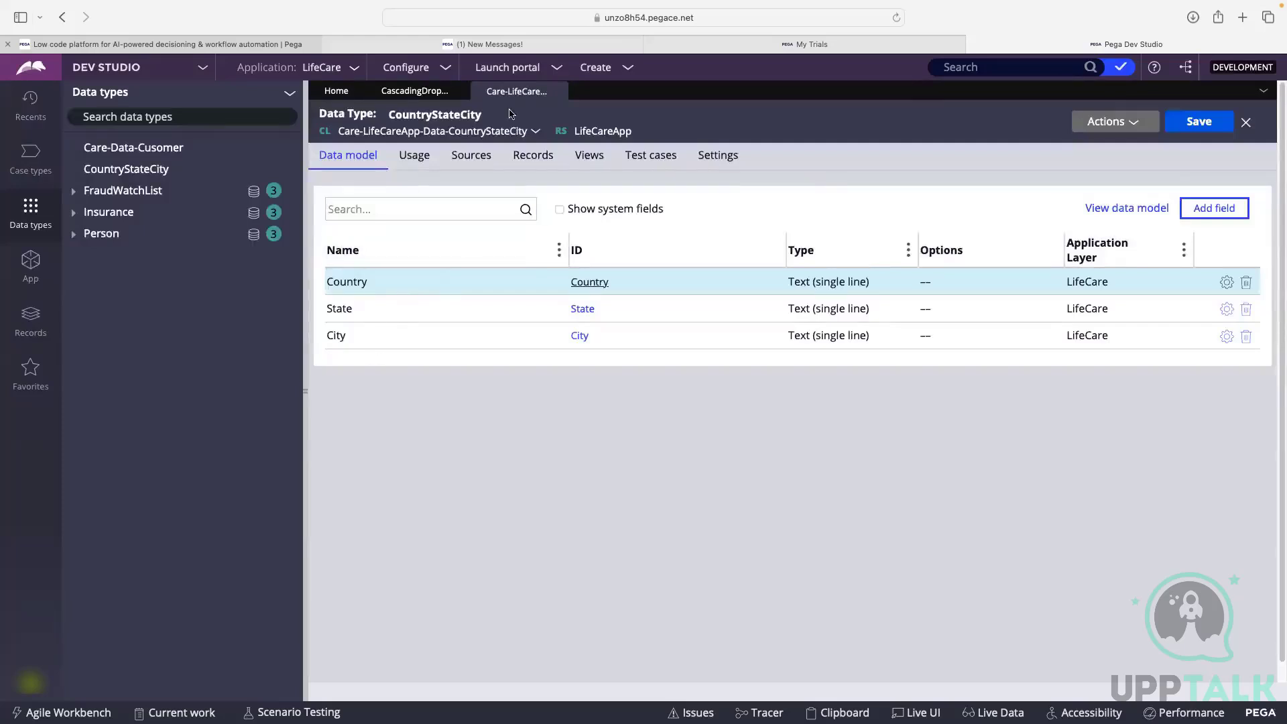
Step: Configure the local data storage source of CountryStateCity with an added Globally unique ID (pyGUID) field used as key, and submit it
click(533, 155)
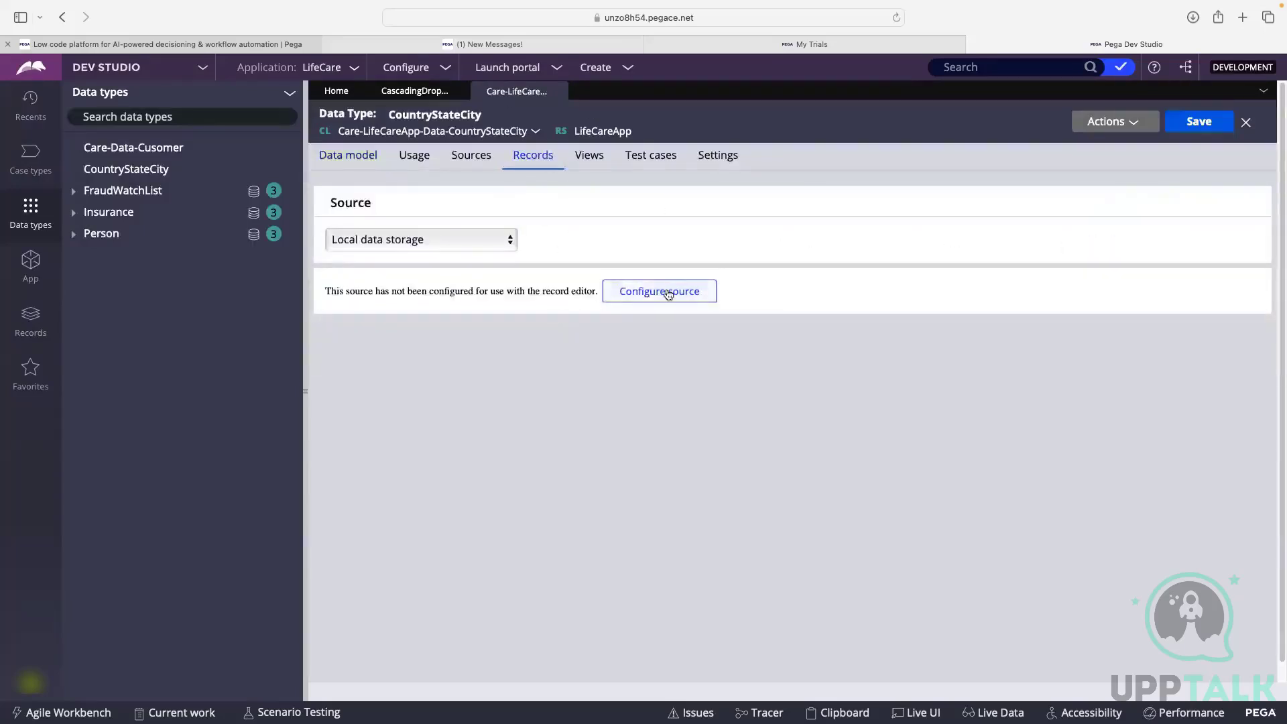
click(668, 293)
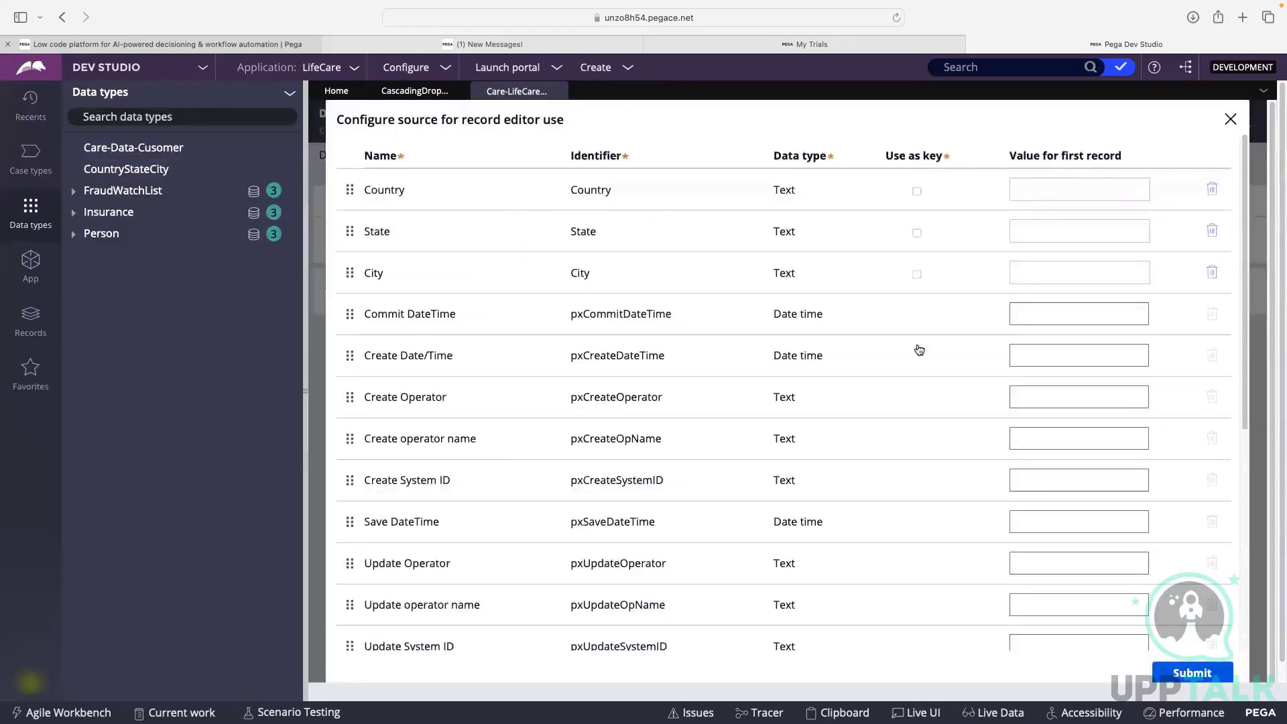
scroll(972, 415, down, 10)
scroll(1035, 462, up, 10)
scroll(547, 285, down, 10)
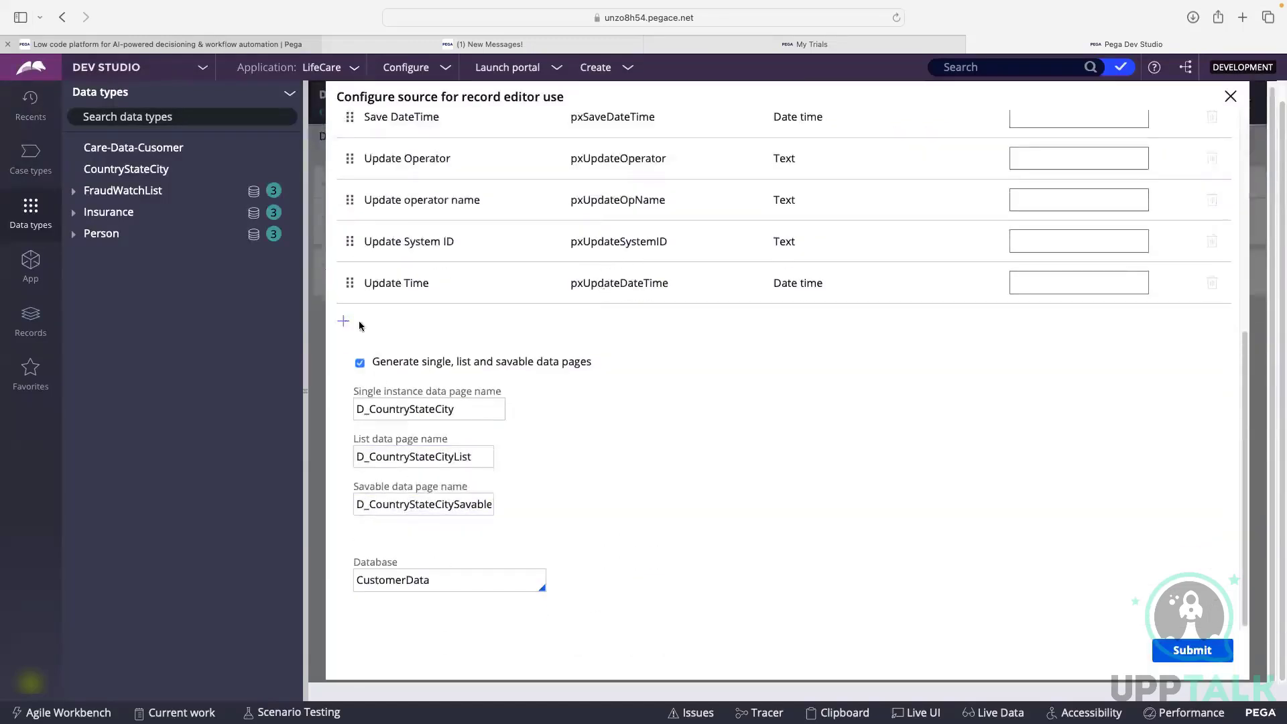
click(342, 323)
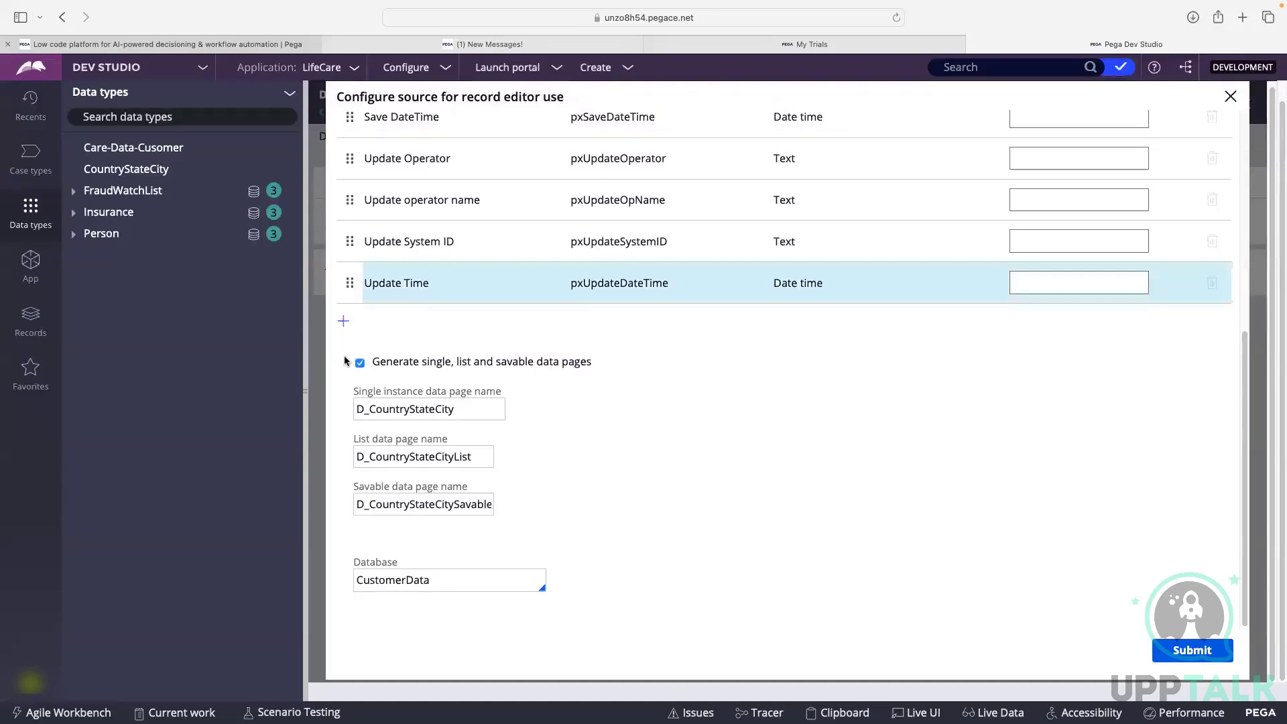
text(py)
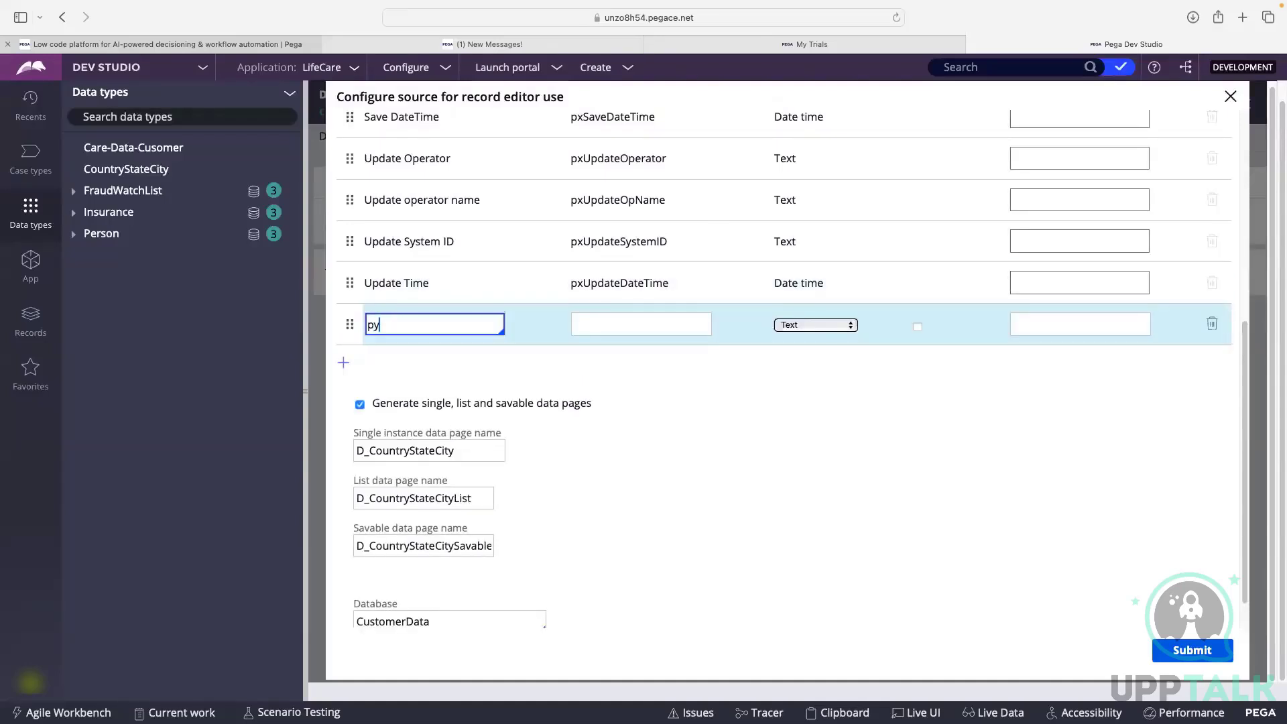
text(Guid)
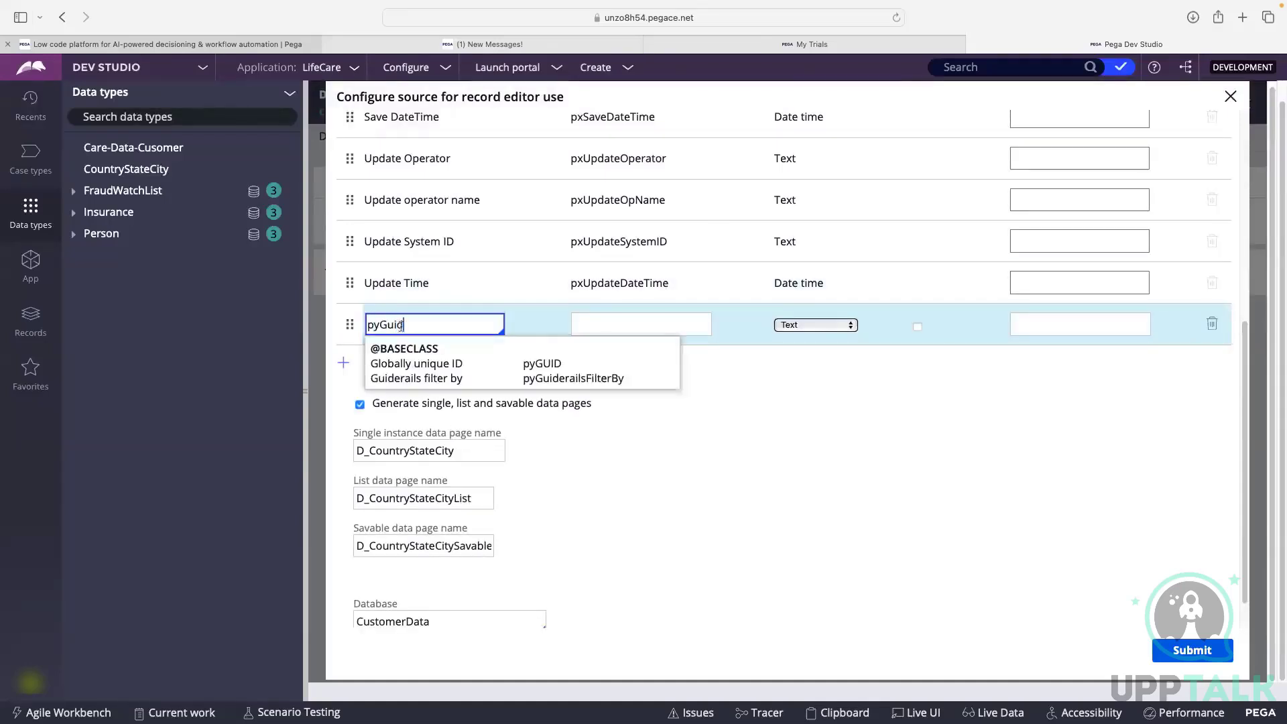
click(409, 362)
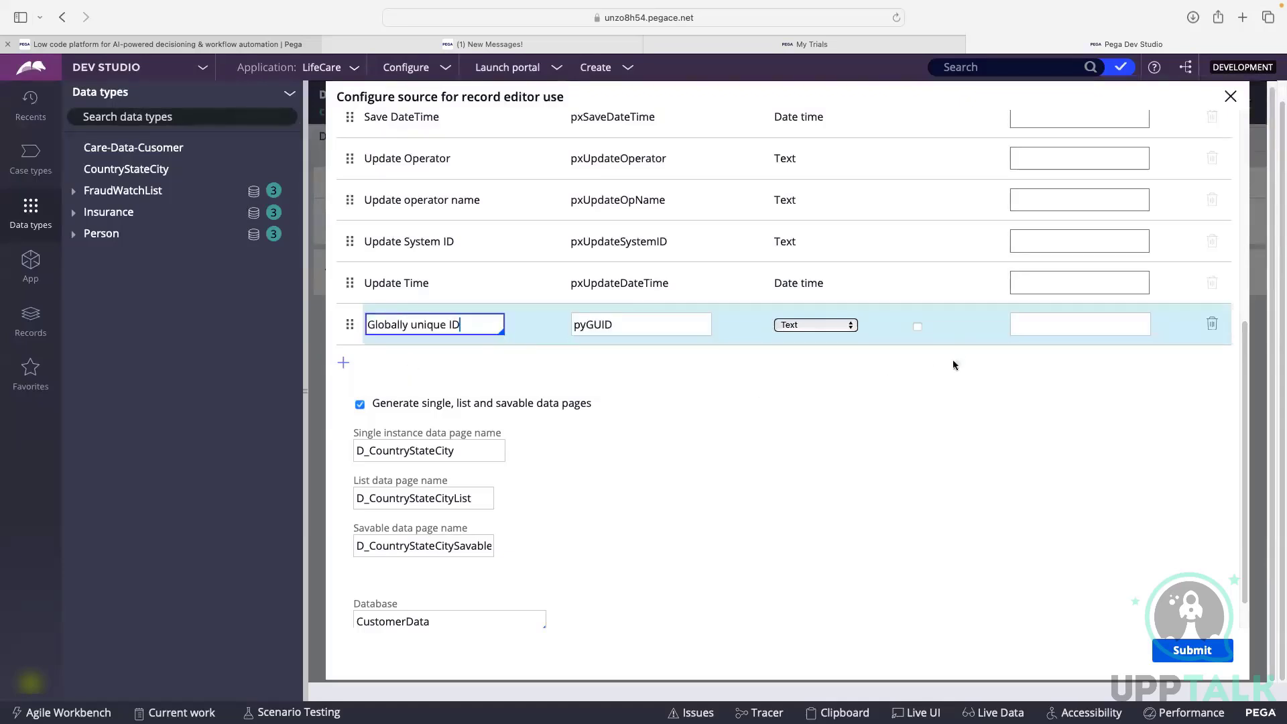
click(917, 327)
click(922, 389)
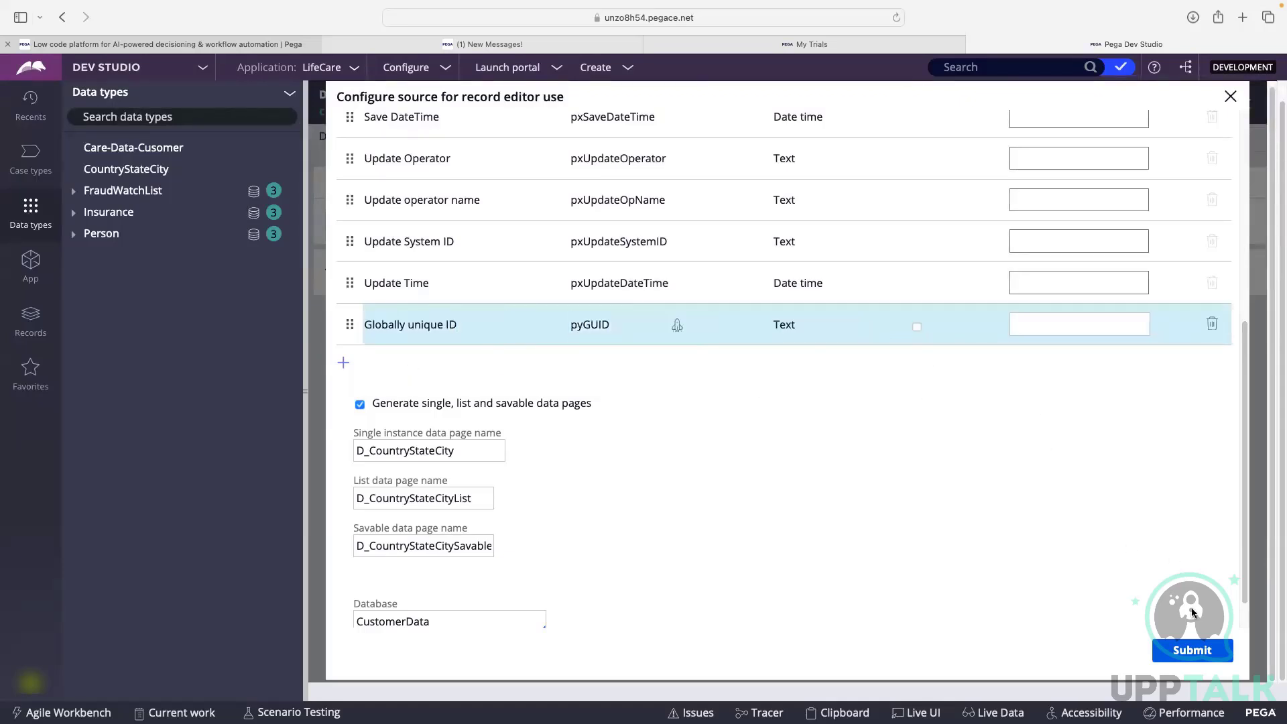
click(916, 327)
click(1188, 650)
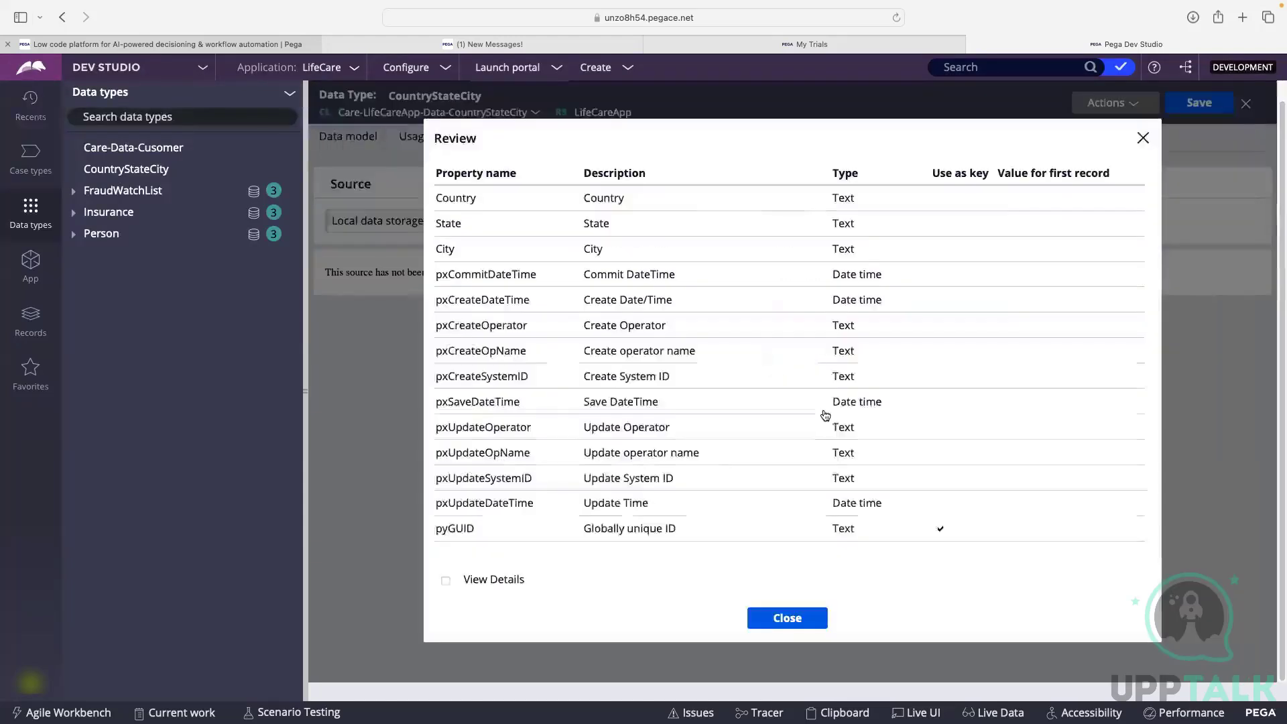
Step: Show the details of the configured source, examine its database table, report definition and data pages, and close the review
click(446, 579)
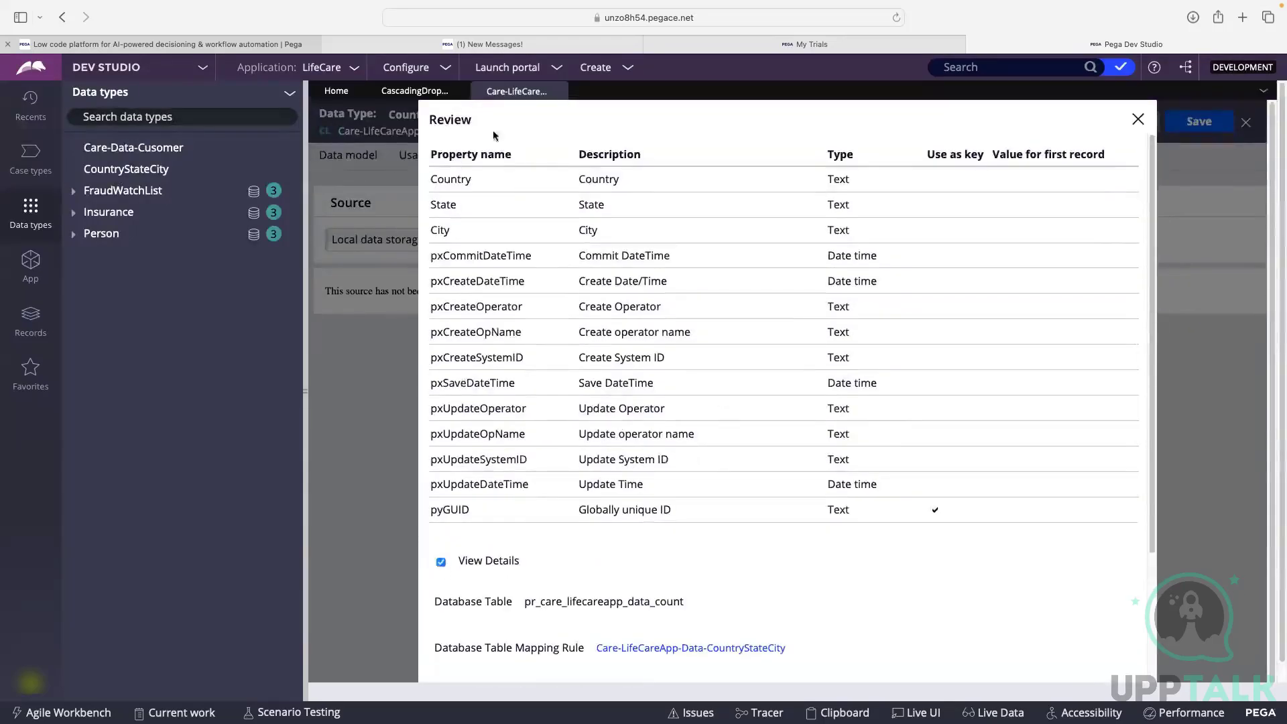
scroll(833, 178, down, 3)
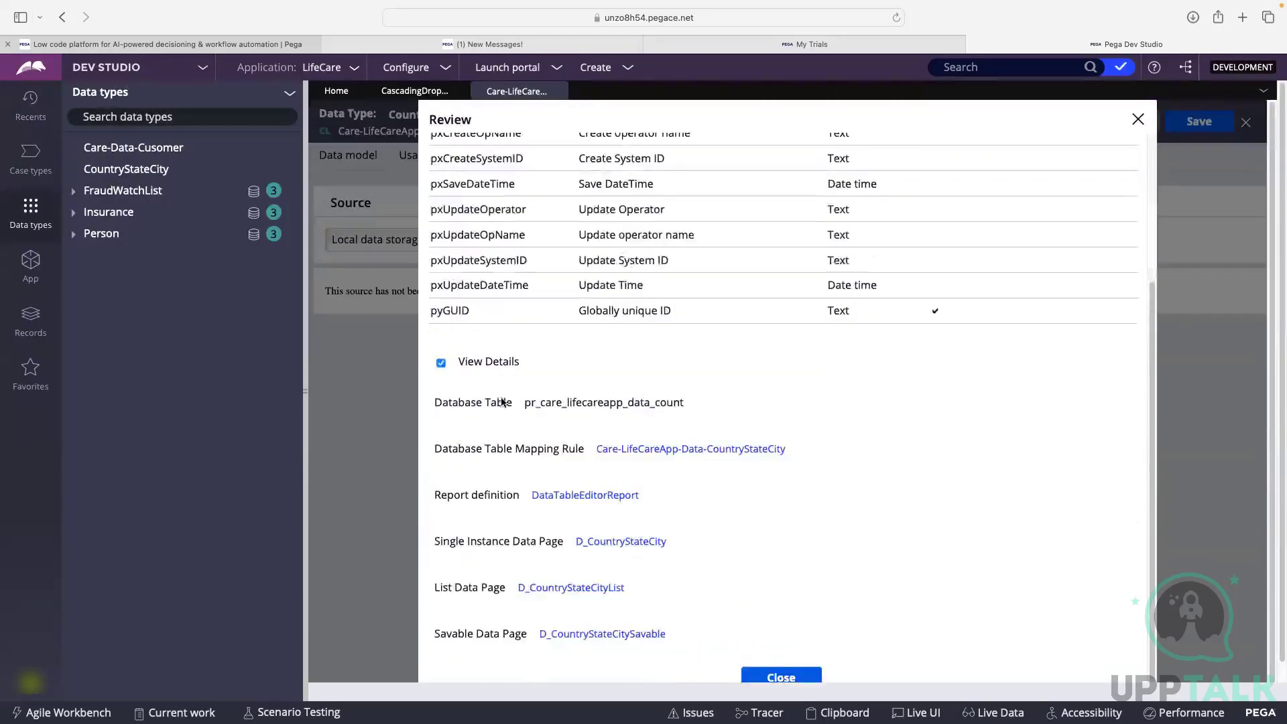
drag(523, 402, 702, 424)
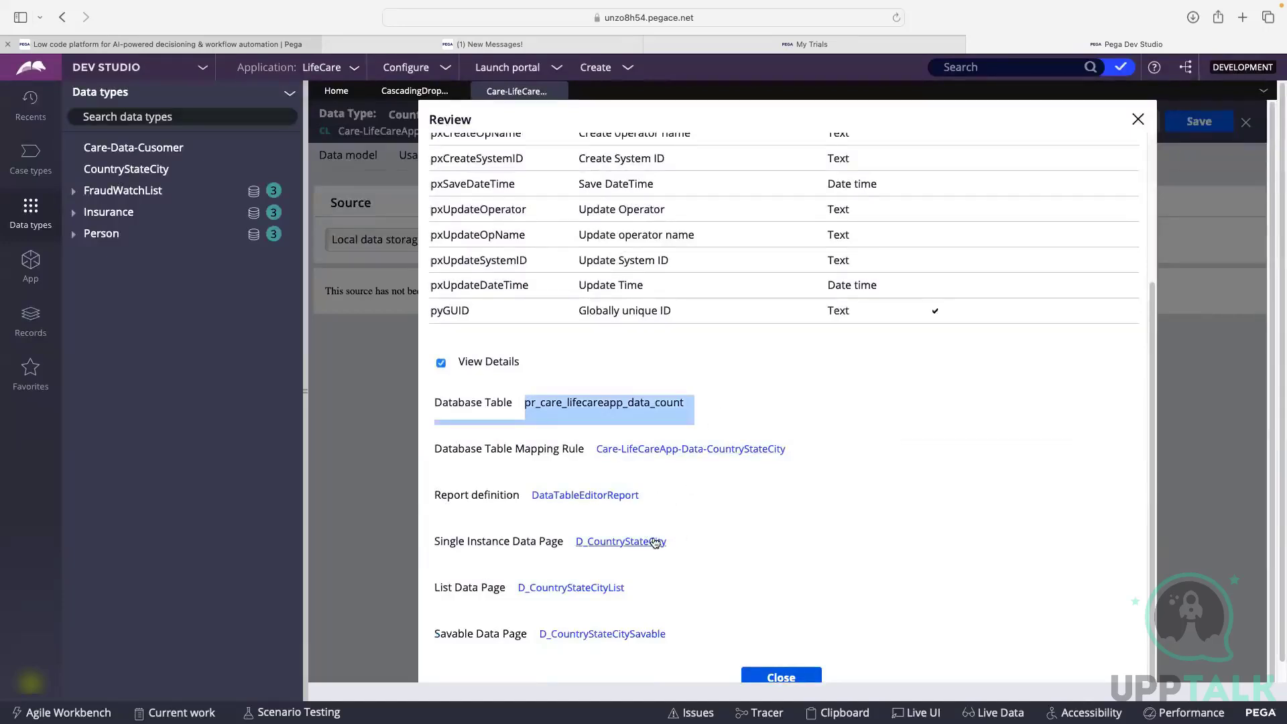
scroll(665, 539, down, 1)
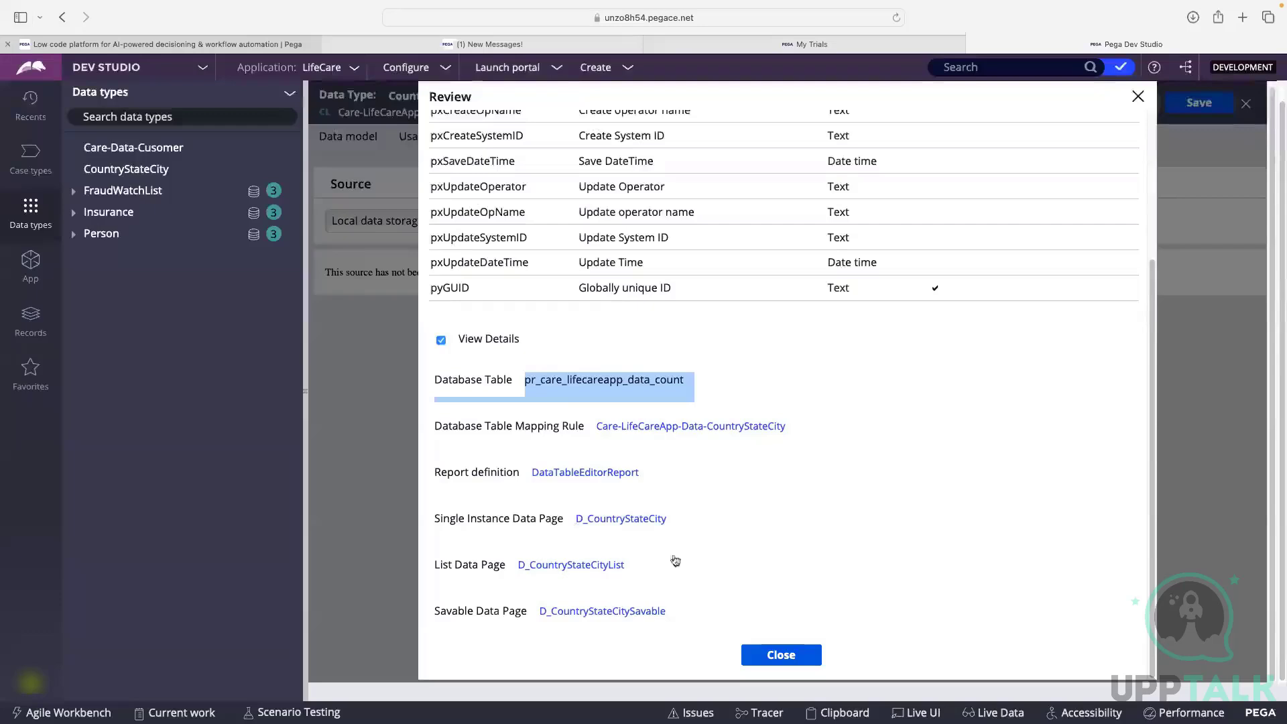
click(785, 654)
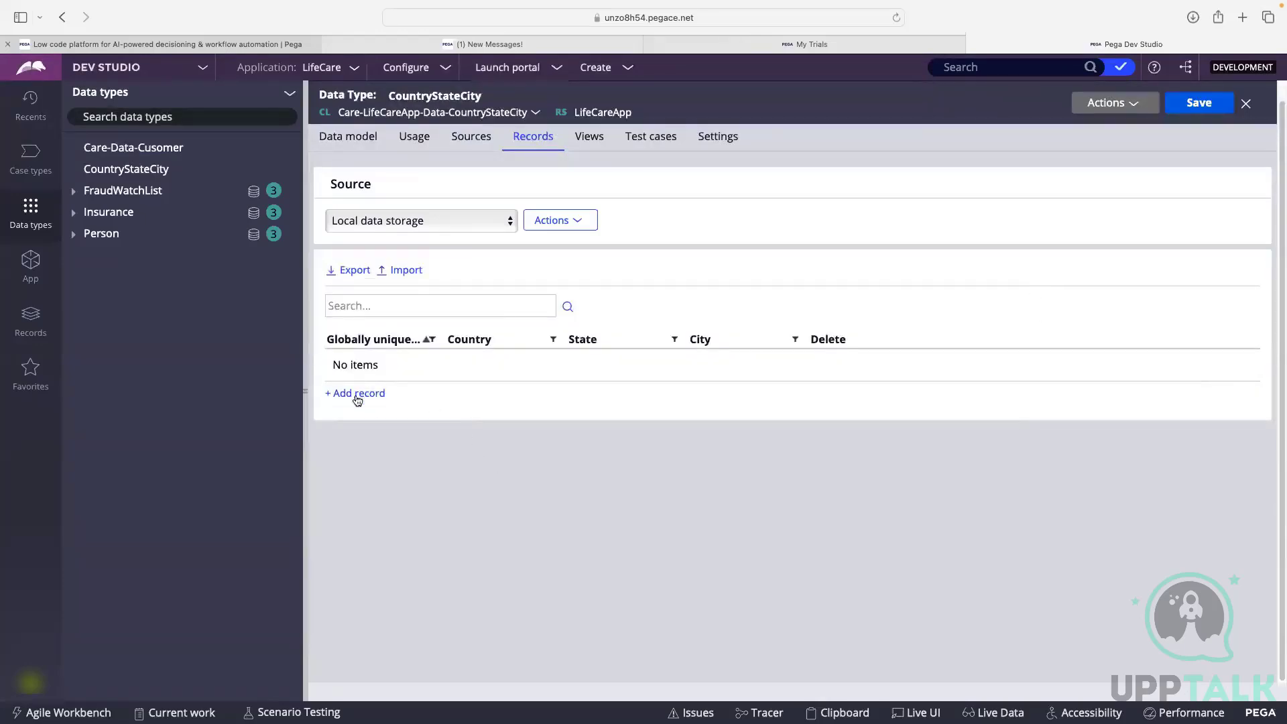
Step: Add a CountryStateCity record with ID Rec-1, country India and state Delhi, and start its city name with New
click(360, 396)
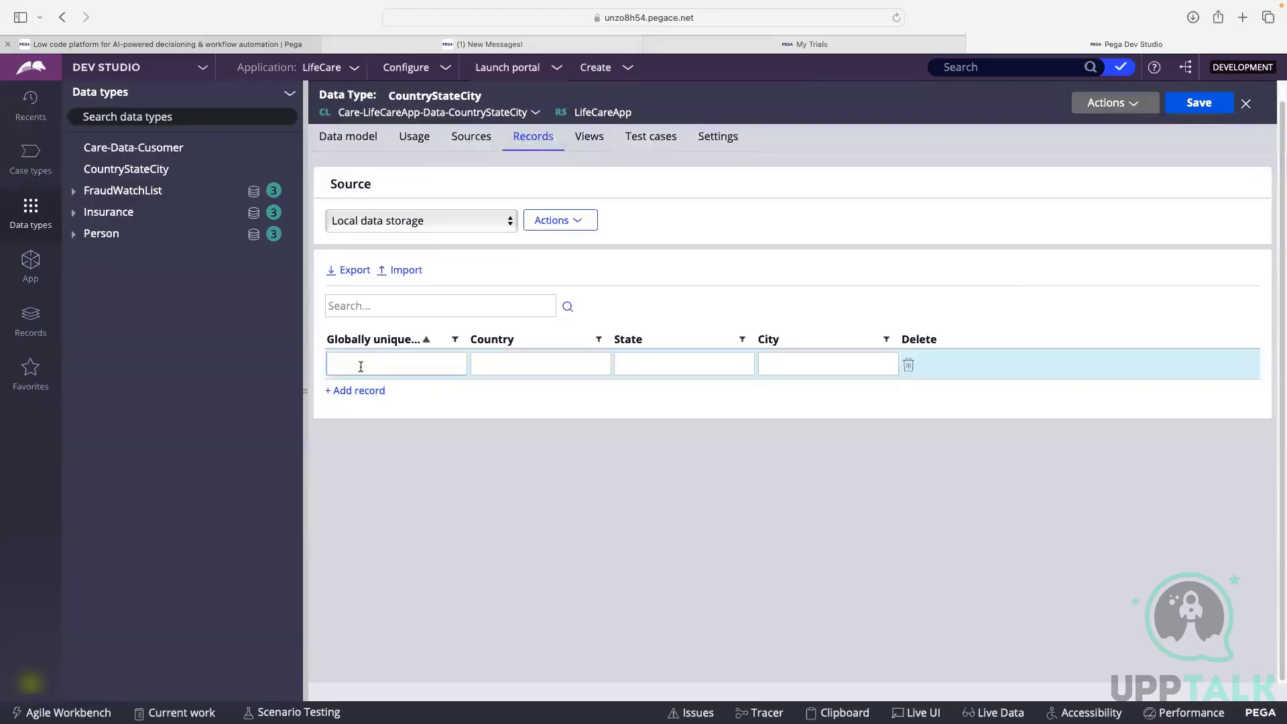
text(Rec-1)
click(500, 360)
text(India)
key(Tab)
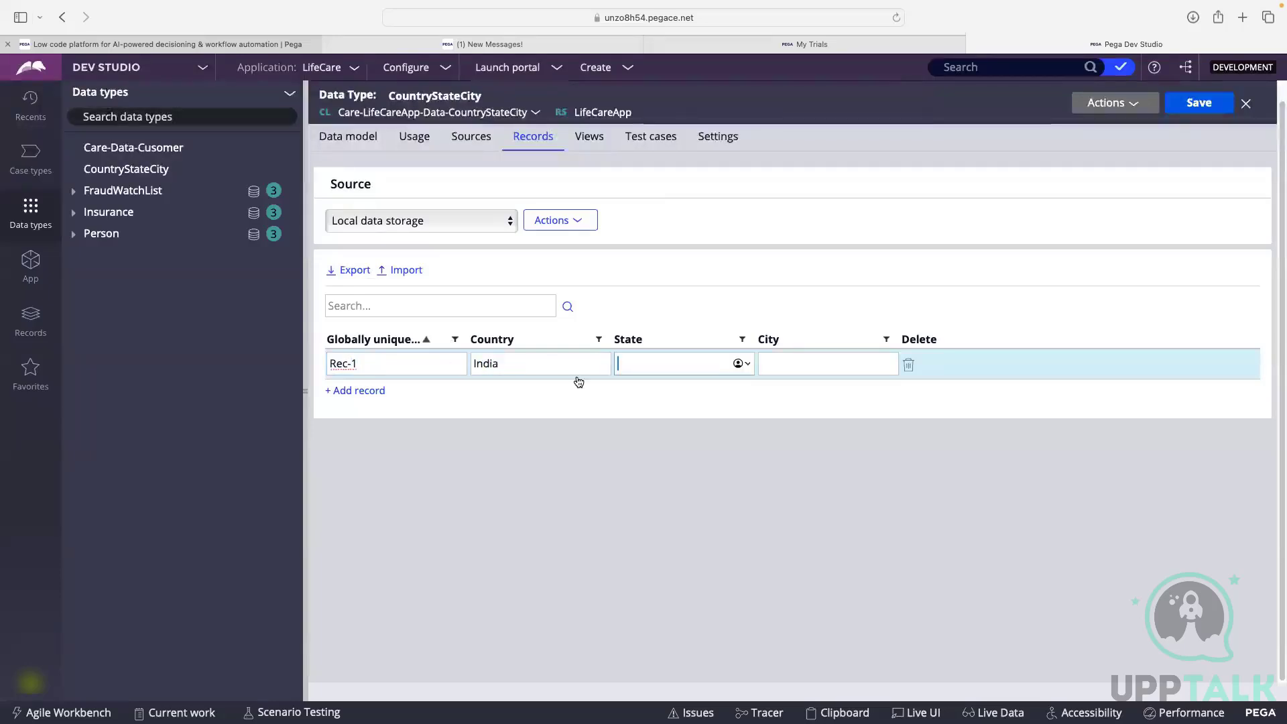
text(Delhi)
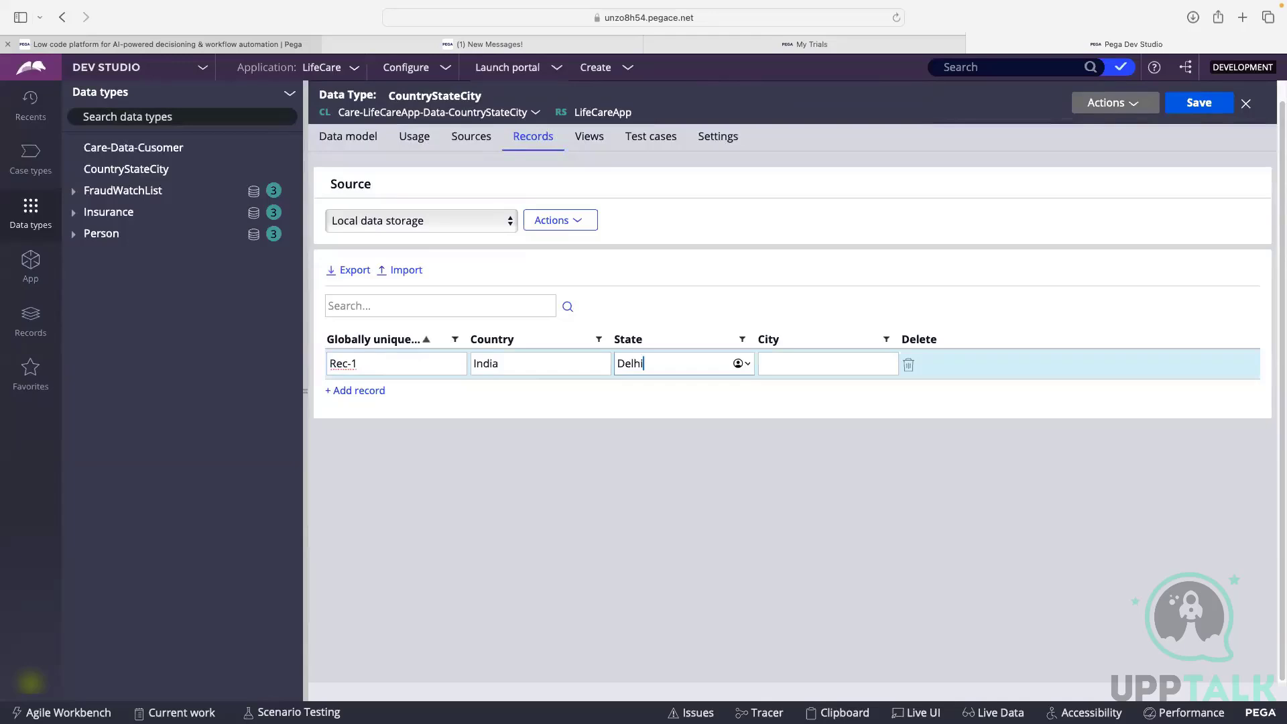
key(Tab)
text(New)
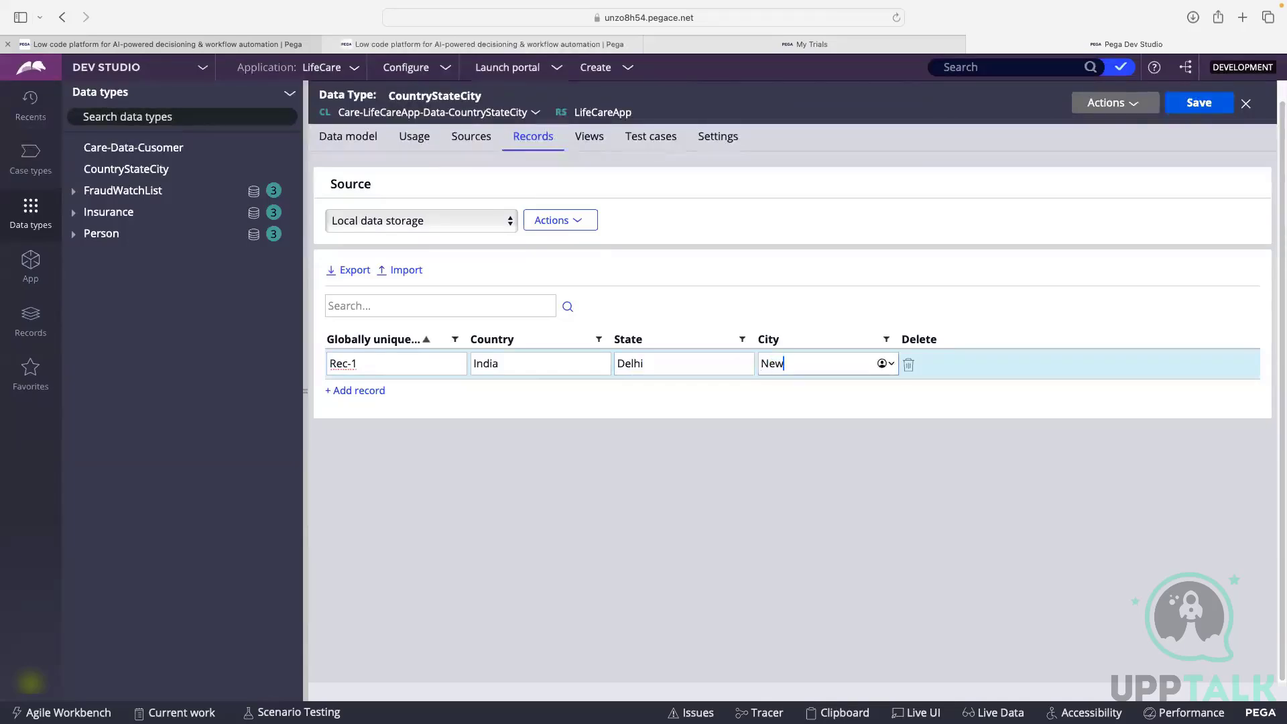
Step: Complete the first record's city as New Delhi and add record Rec-2 with country India, state Mumbai and city Andheri
text( Delhi)
click(360, 392)
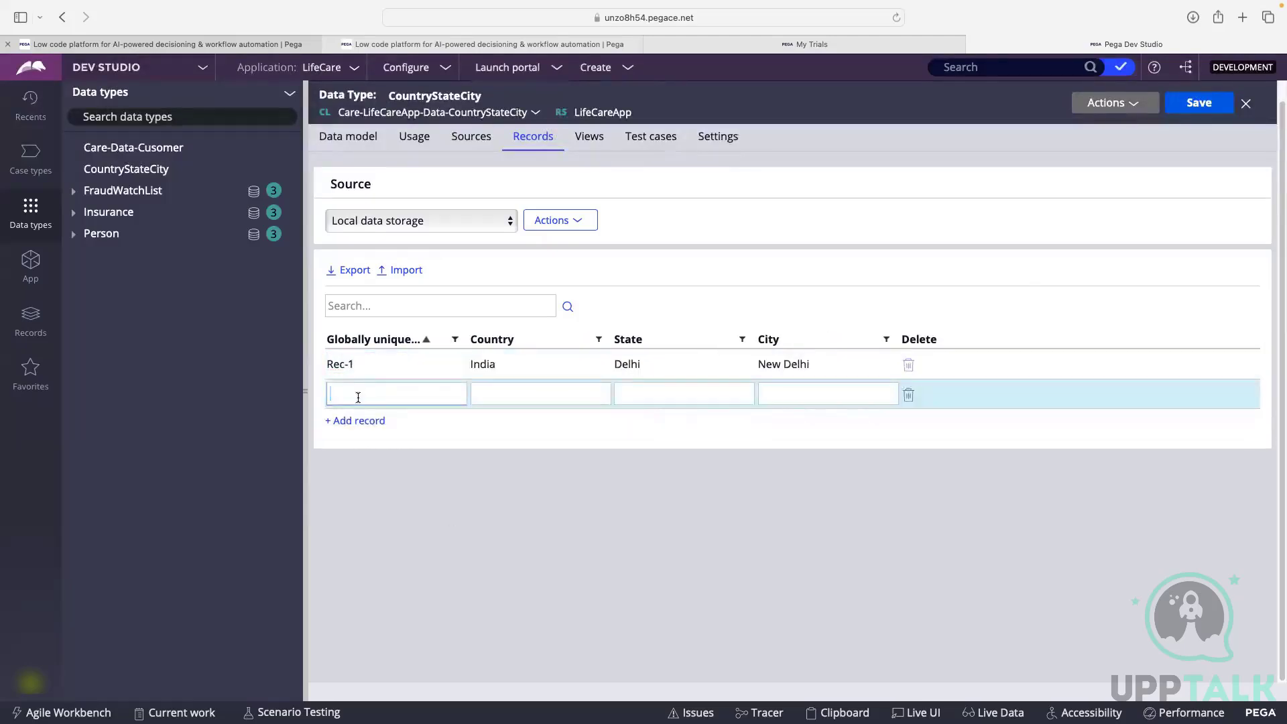
text(Rec-2)
key(Tab)
text(India)
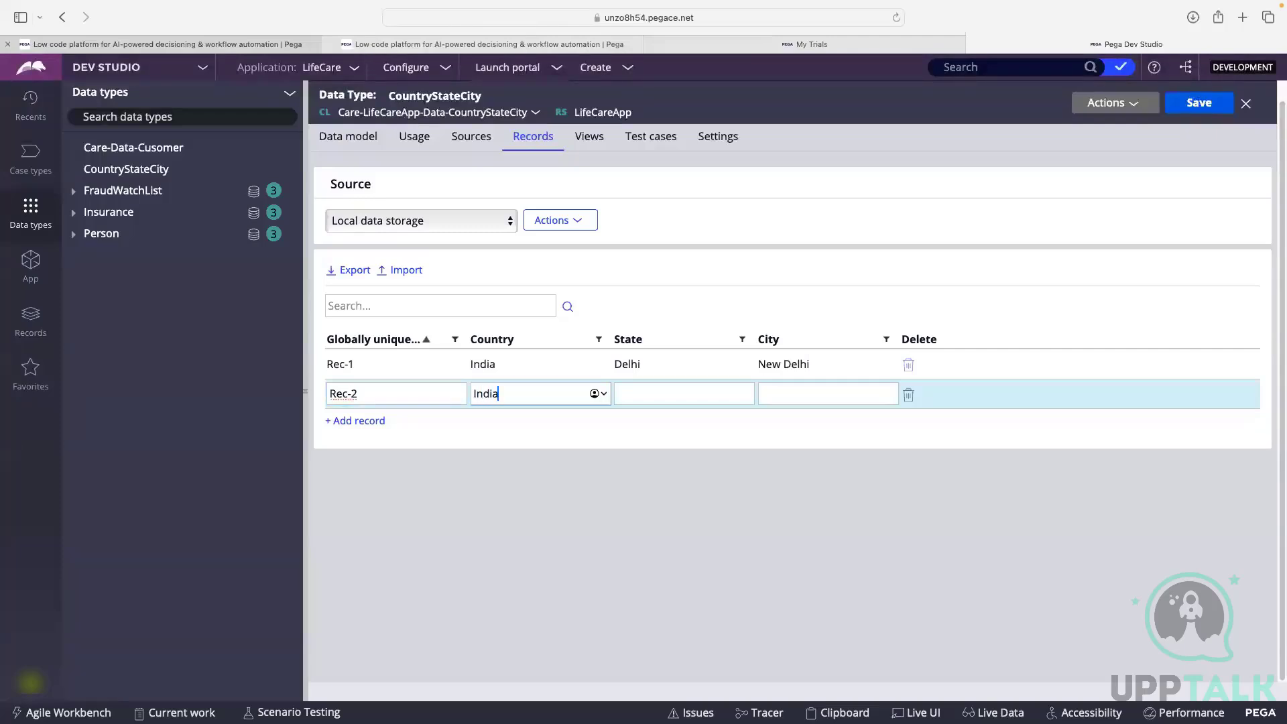
key(Tab)
text(Mumb)
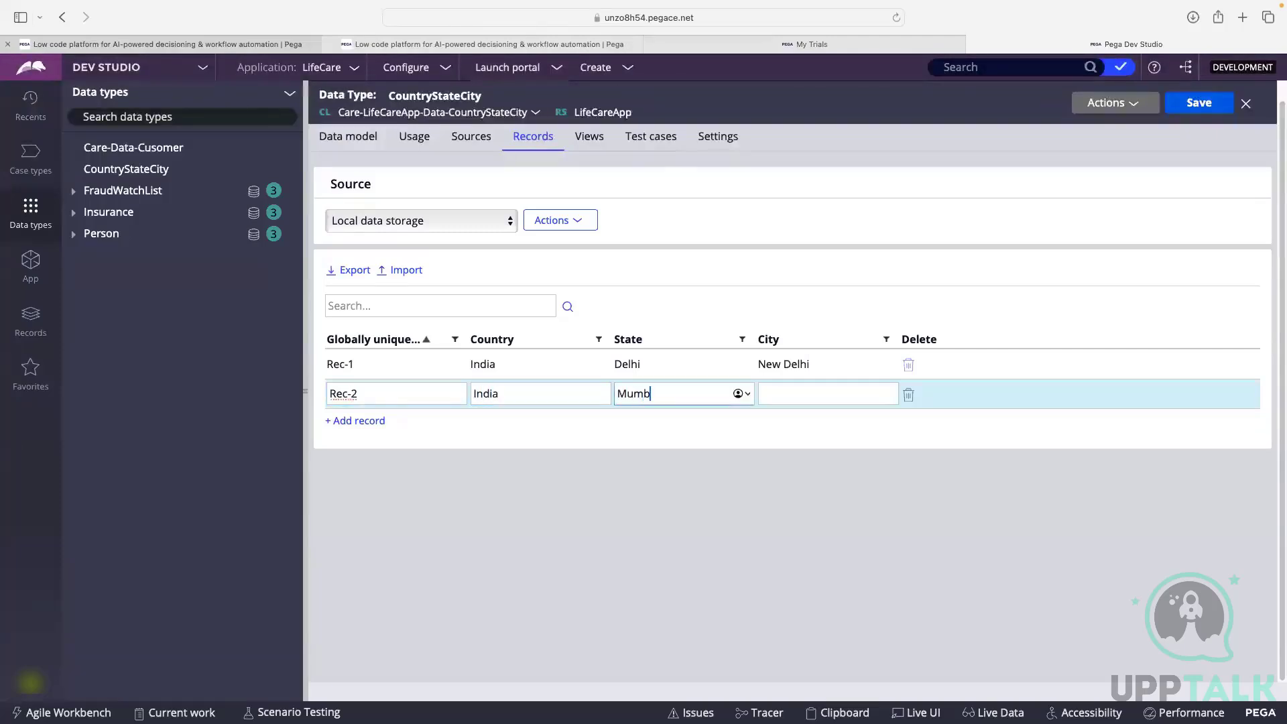
key(Tab)
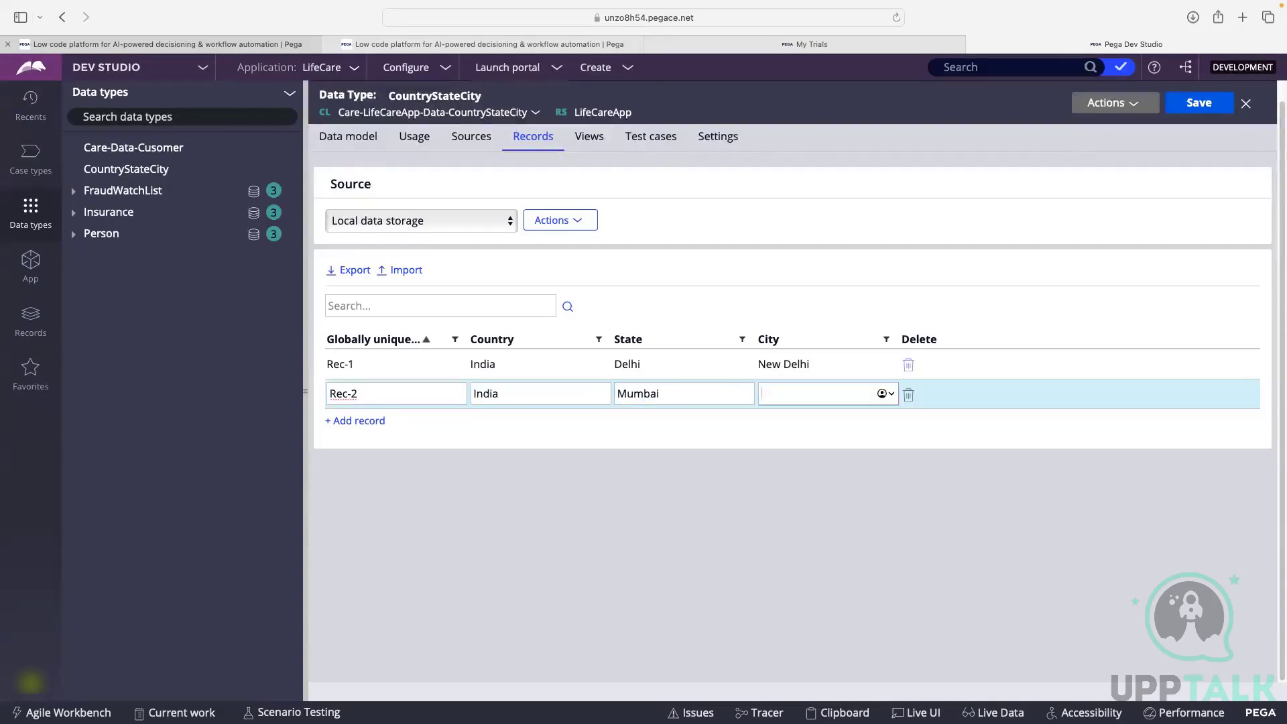
text(Andheri)
Step: Add record Rec-3 with country Canada, state Toronto and city Ontario
click(365, 420)
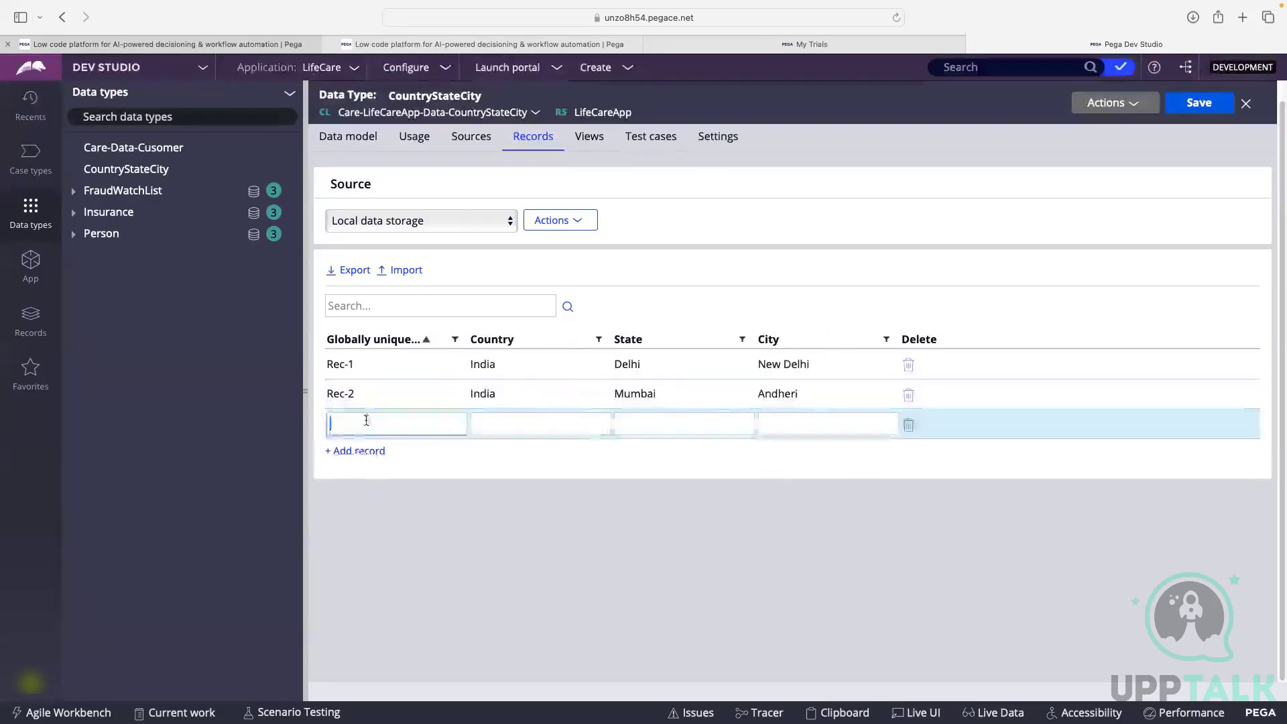
text(Rec-3)
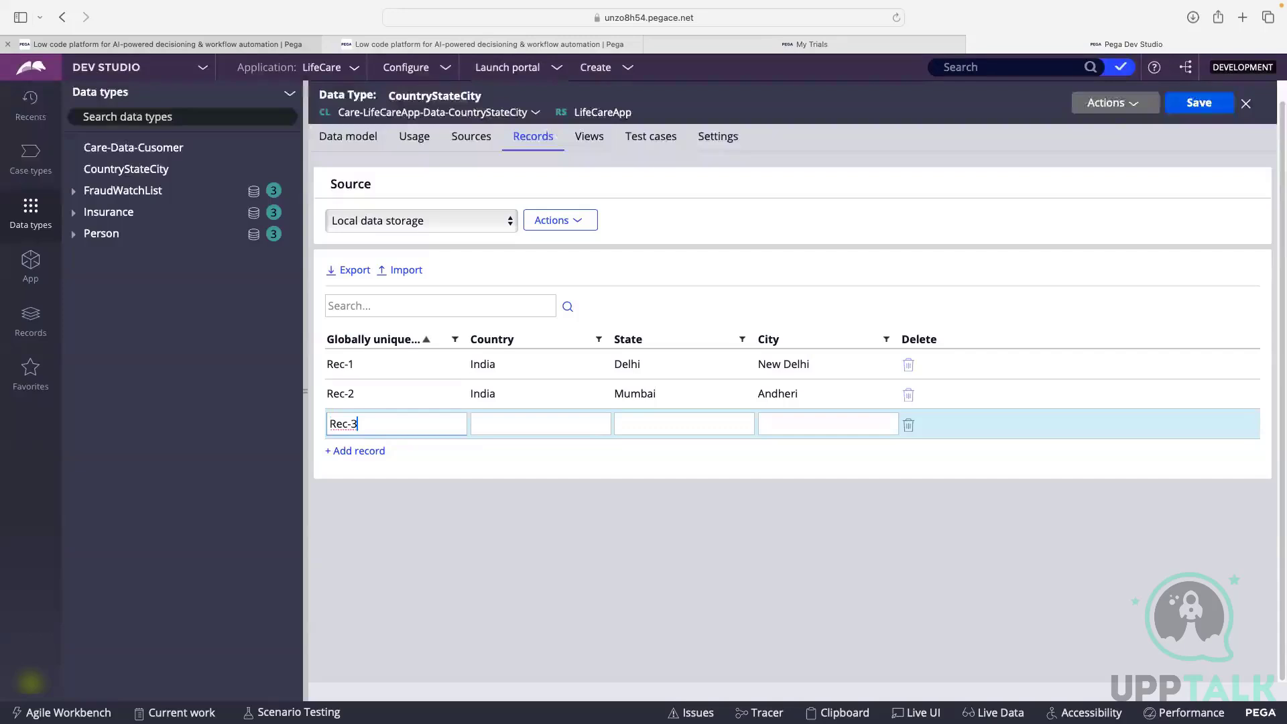
key(Tab)
text(Canada)
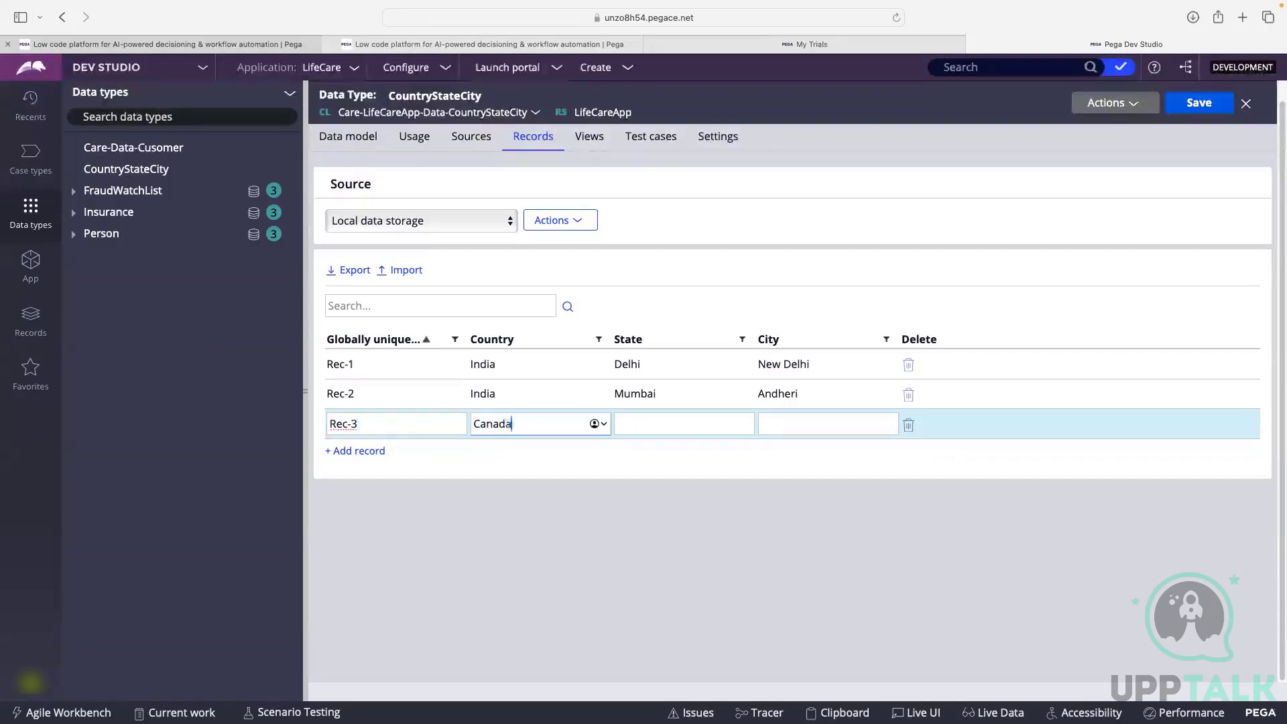
key(Tab)
text(To)
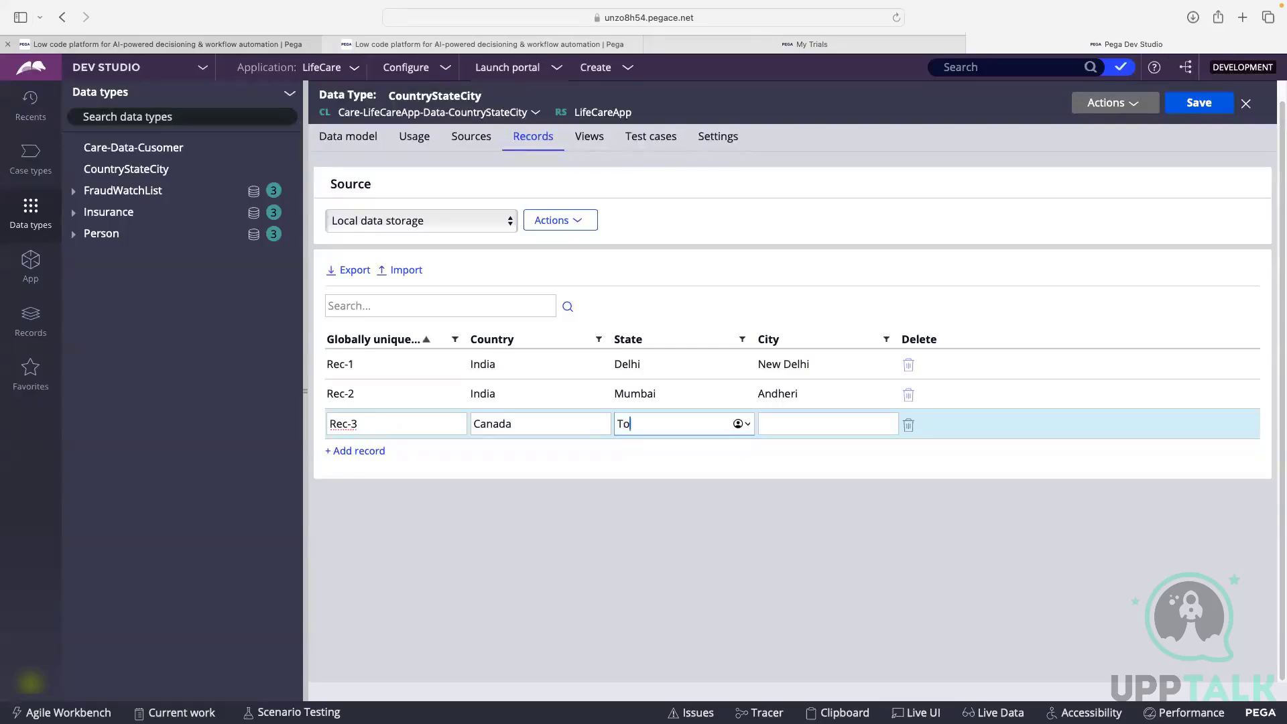
text(ronto)
key(Tab)
text(Ontario)
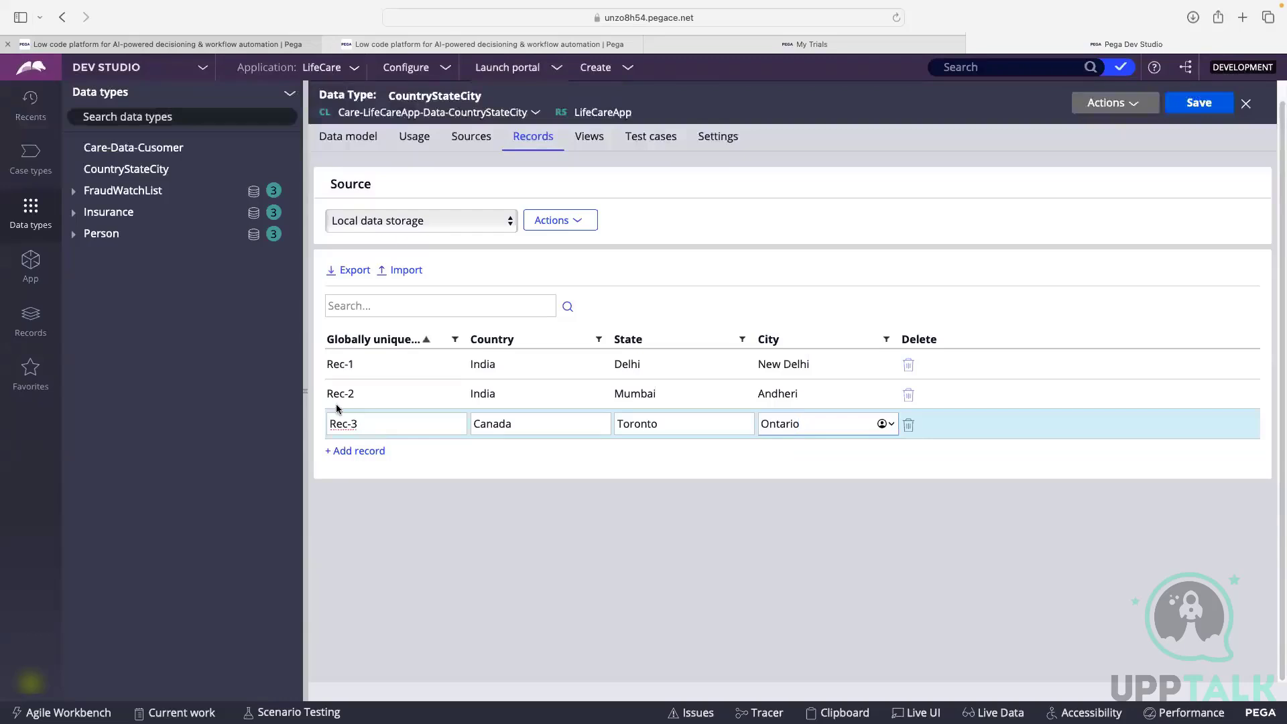
Step: Add record Rec-4 with country Canada, state Vancouver and city Surrey
click(340, 452)
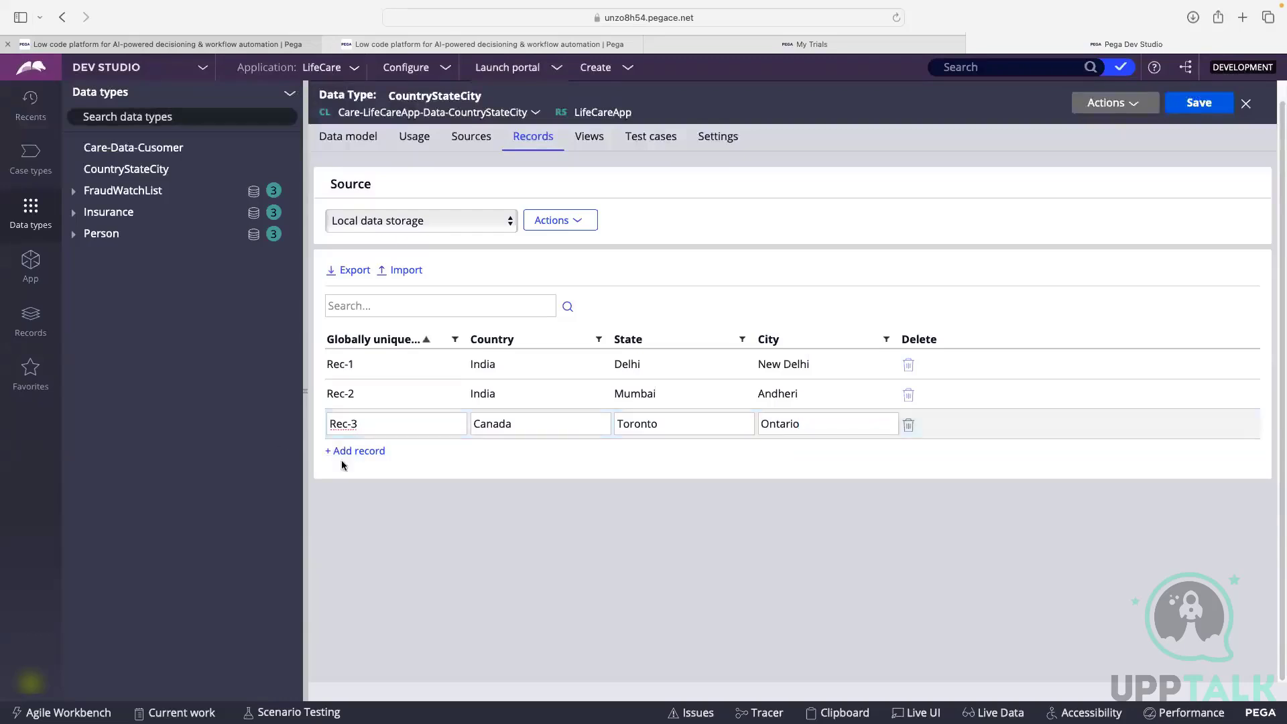
click(361, 451)
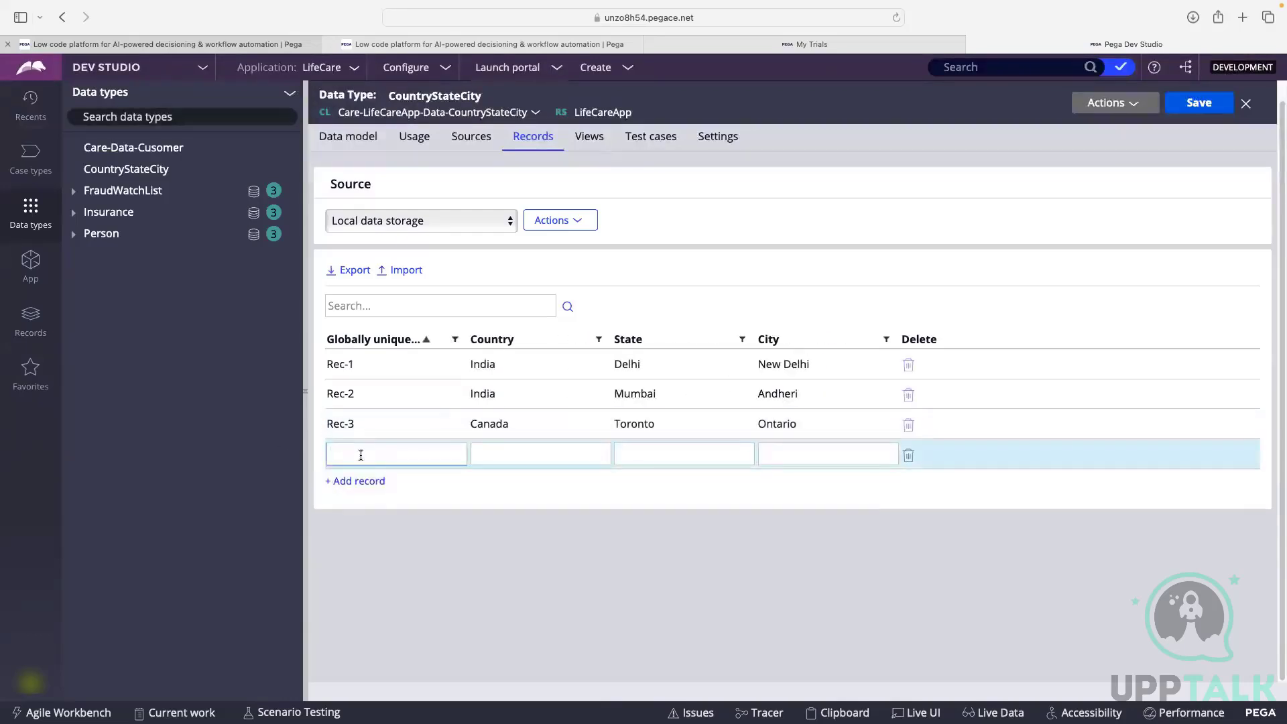
text(Rec-4)
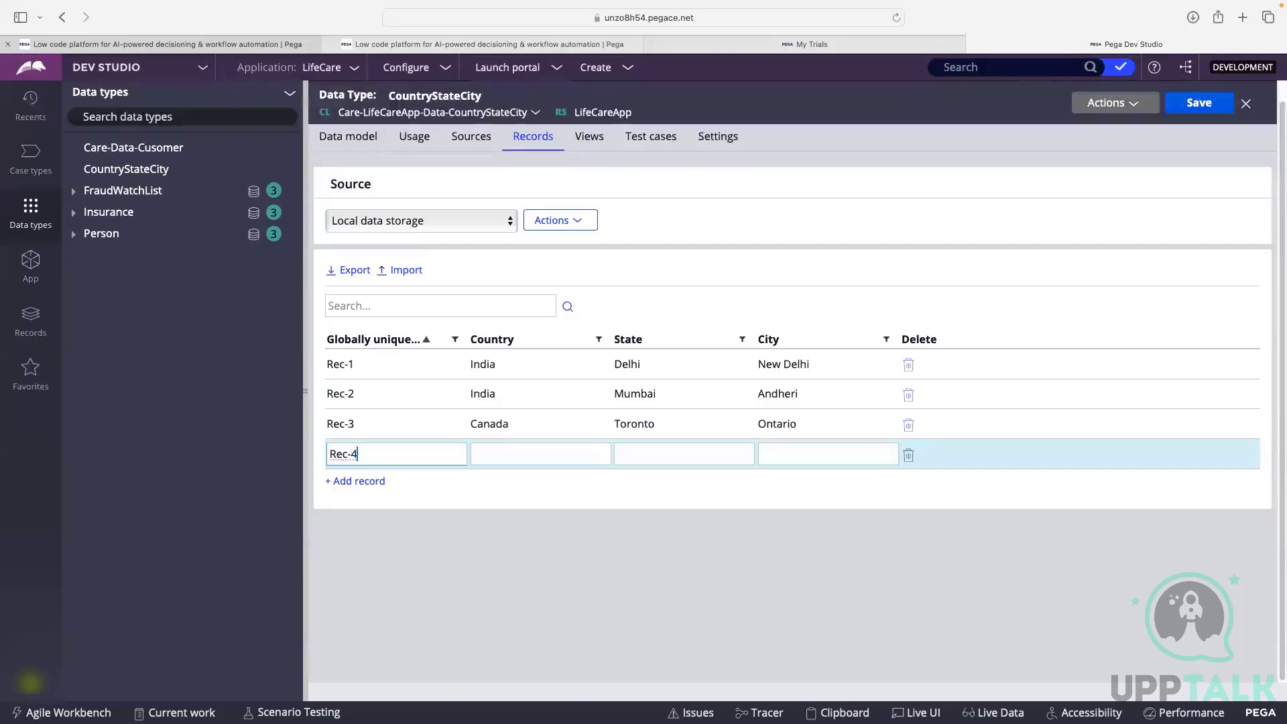
key(Tab)
text(Canada)
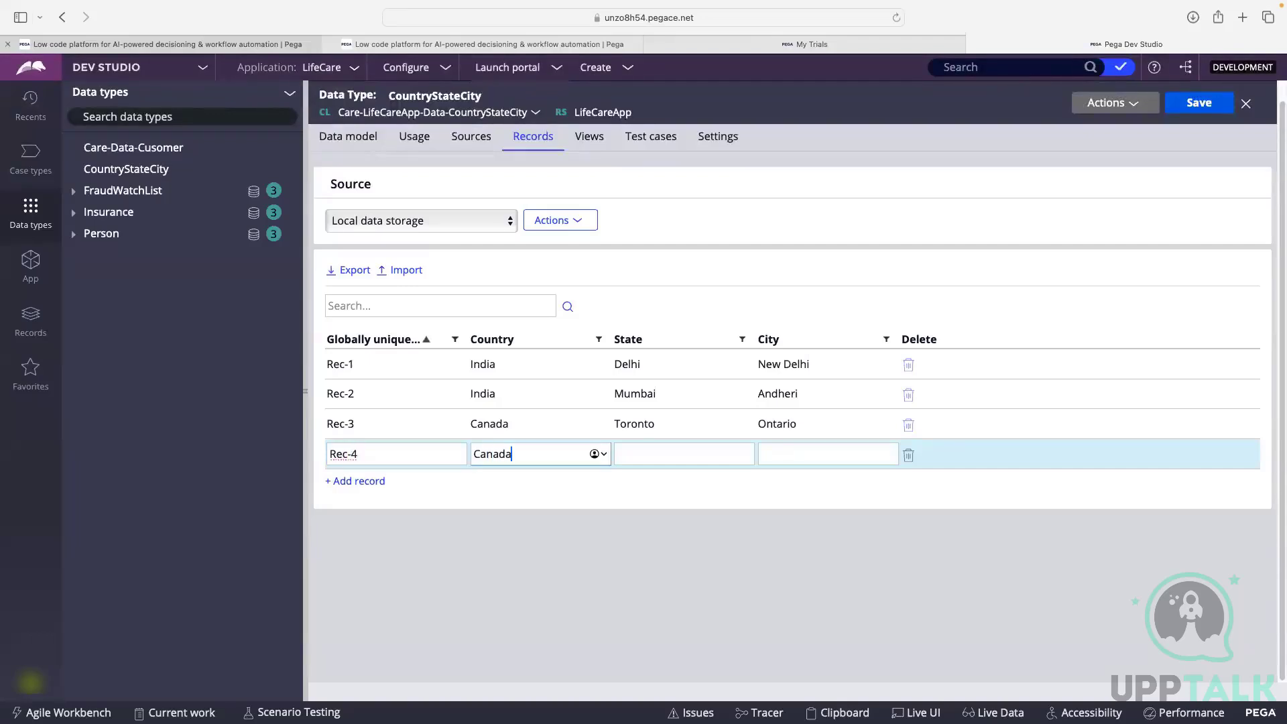
key(Tab)
text(Vancouver)
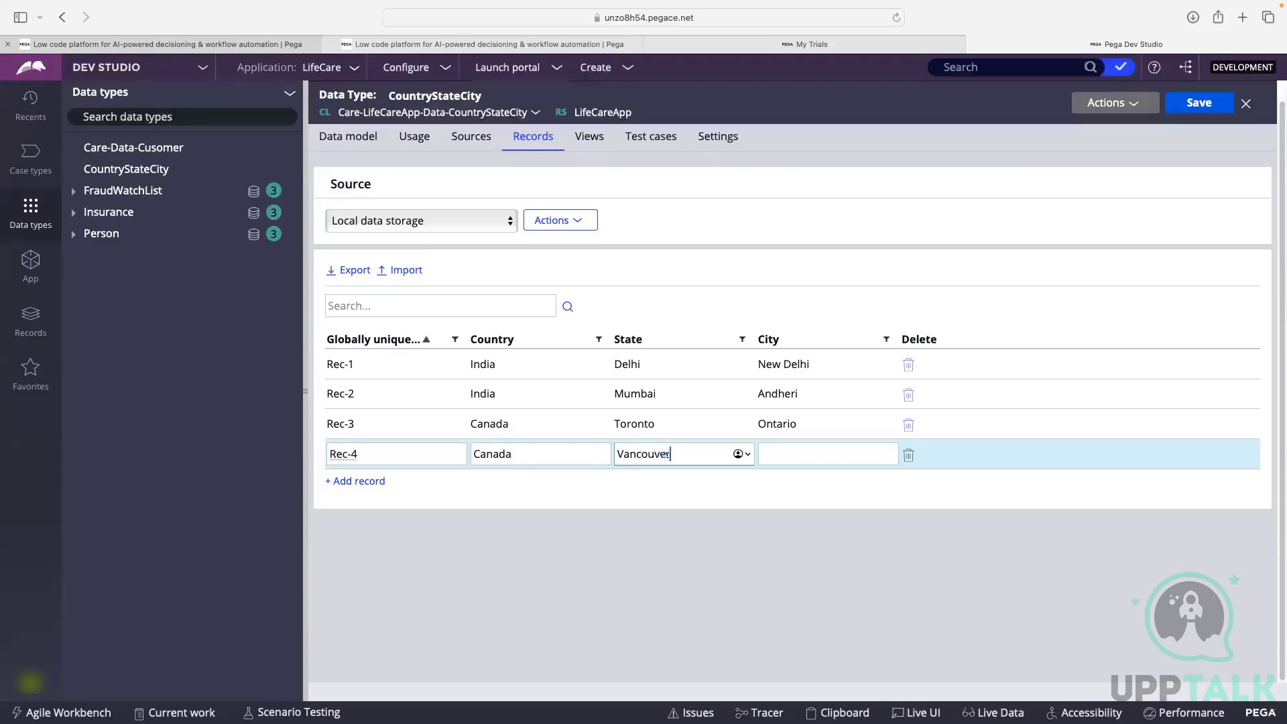
key(Tab)
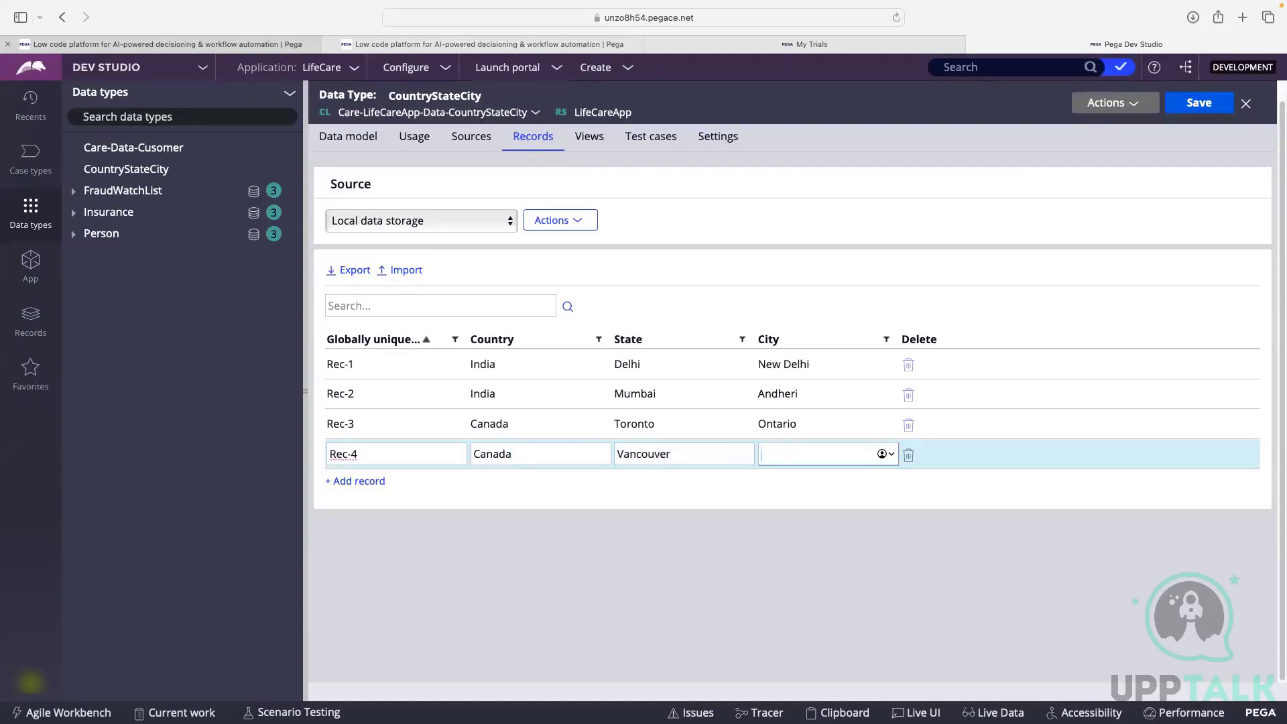
text(Surrey)
Step: Add a fifth record with the identifier Rec-5
click(359, 482)
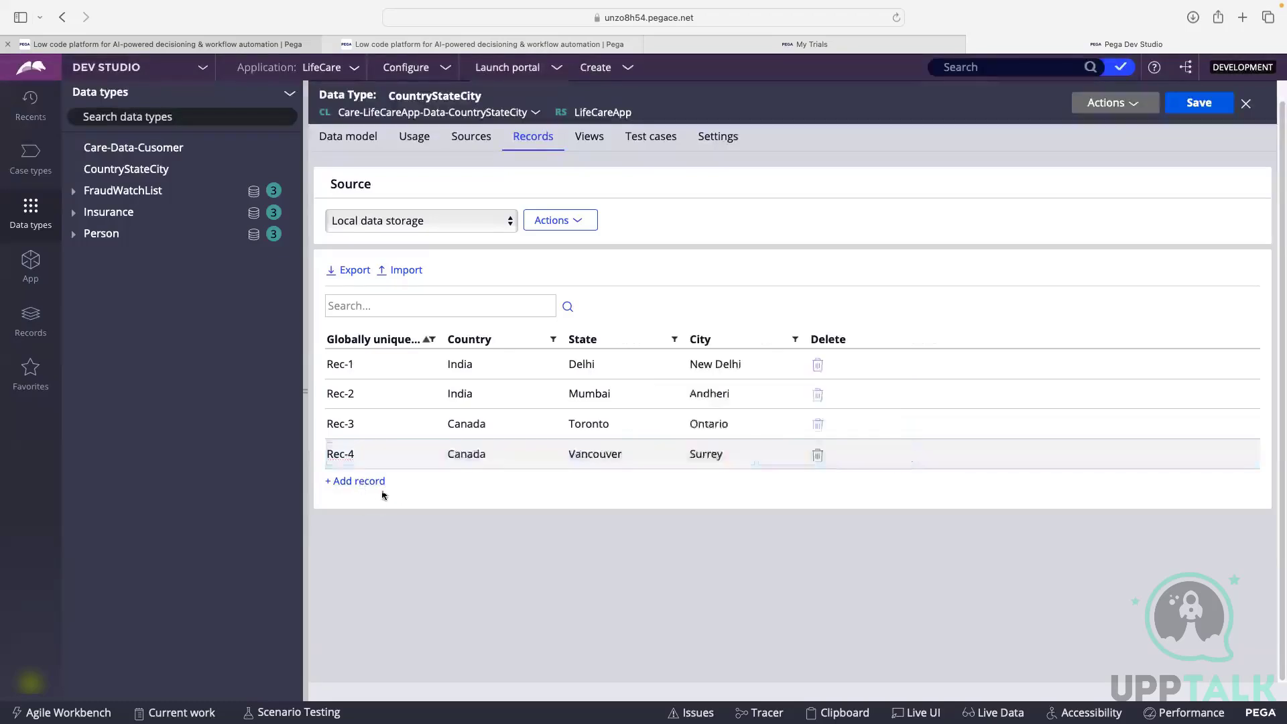
text(Rec-5)
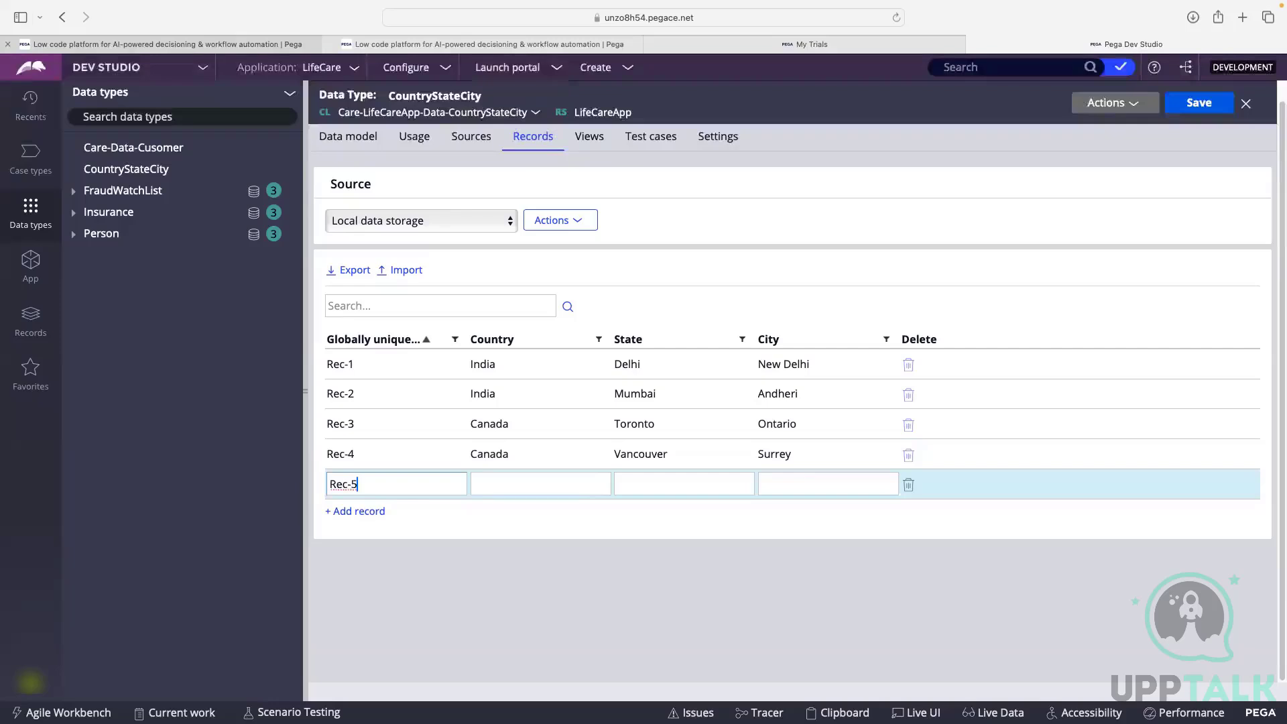
key(Tab)
text(Eur)
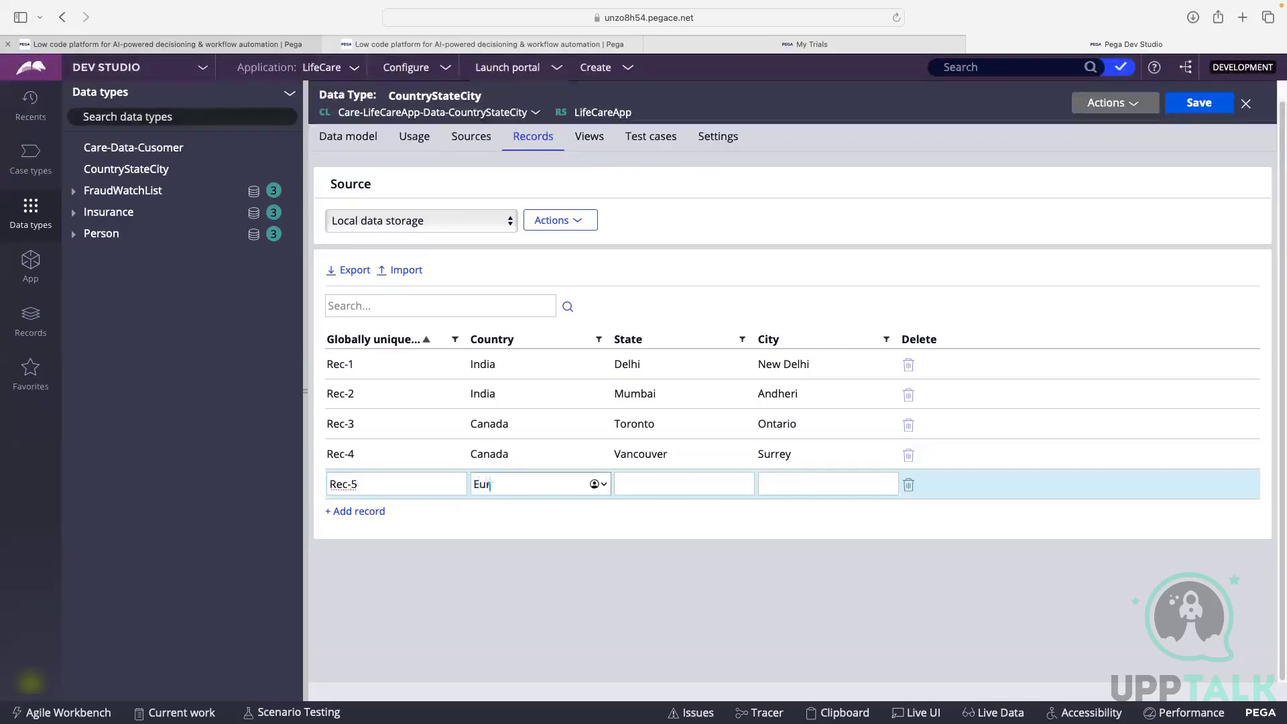
text(ope)
key(BackSpace)
key(BackSpace)
key(BackSpace)
key(BackSpace)
key(BackSpace)
Step: Fill Rec-5 with country Netherlands, state Utrects and city Zcis, and save the CountryStateCity data type
text(Netherlands)
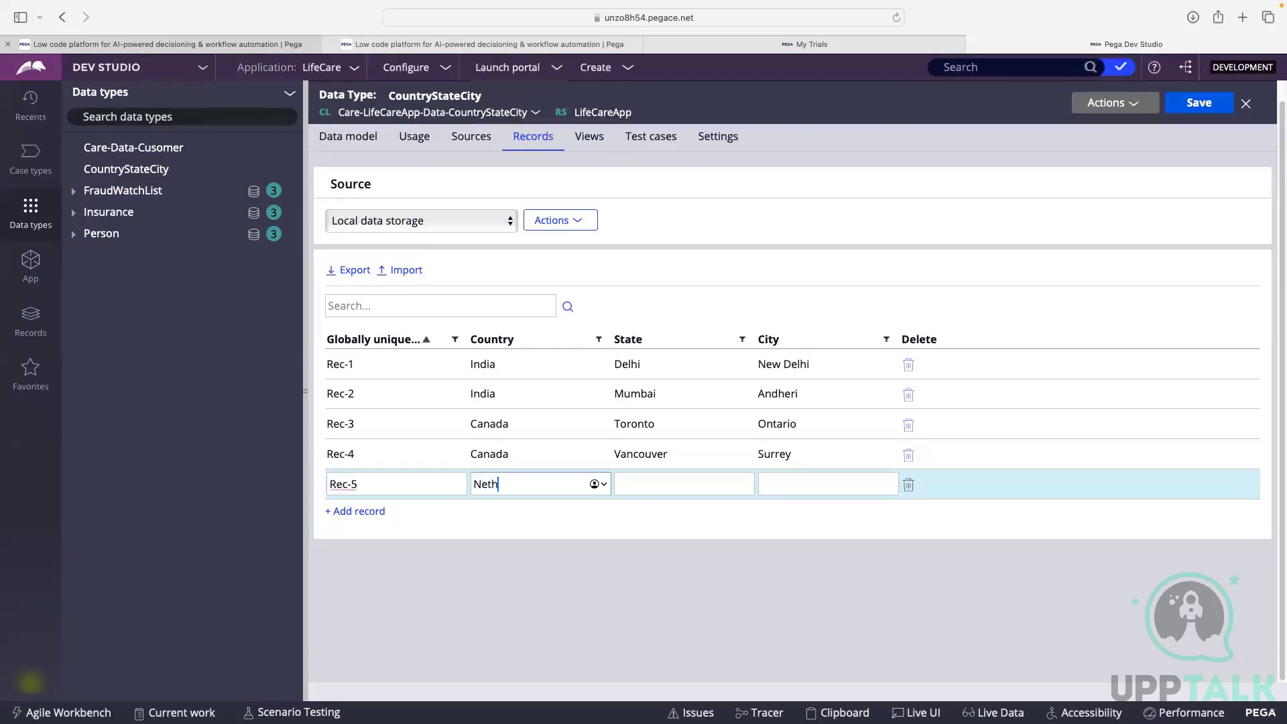
key(Tab)
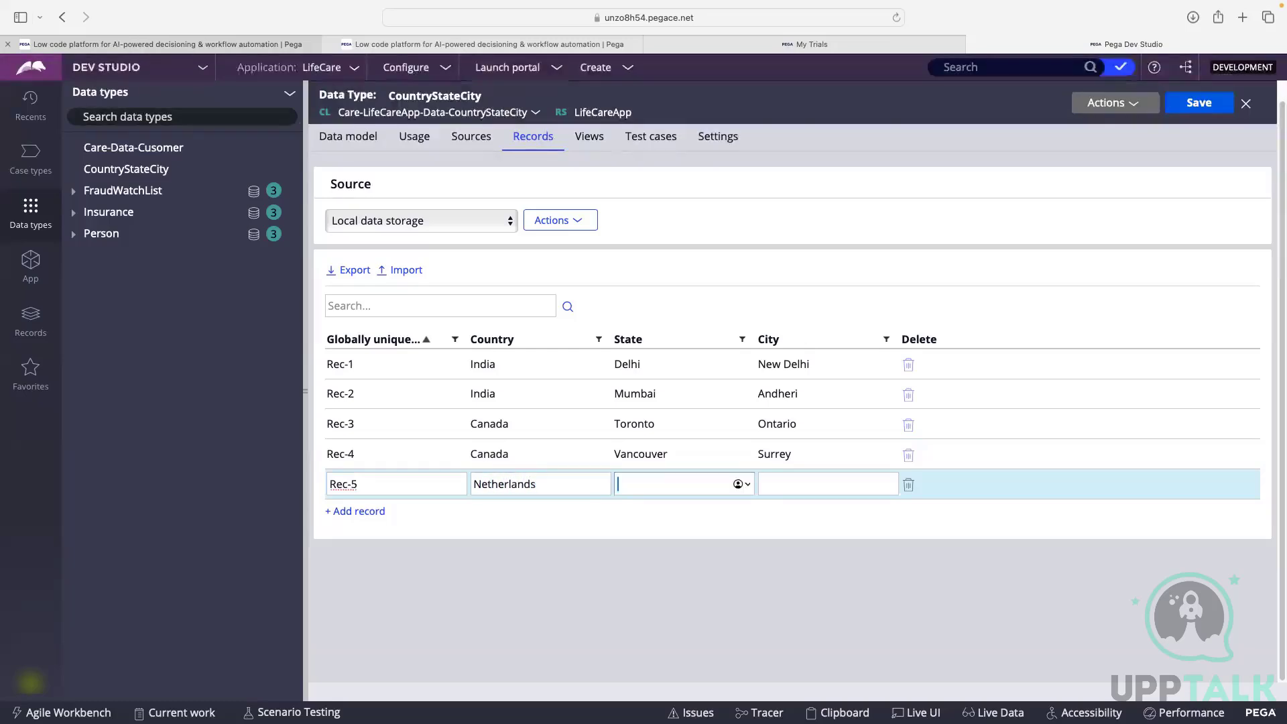
text(Utrects)
key(Tab)
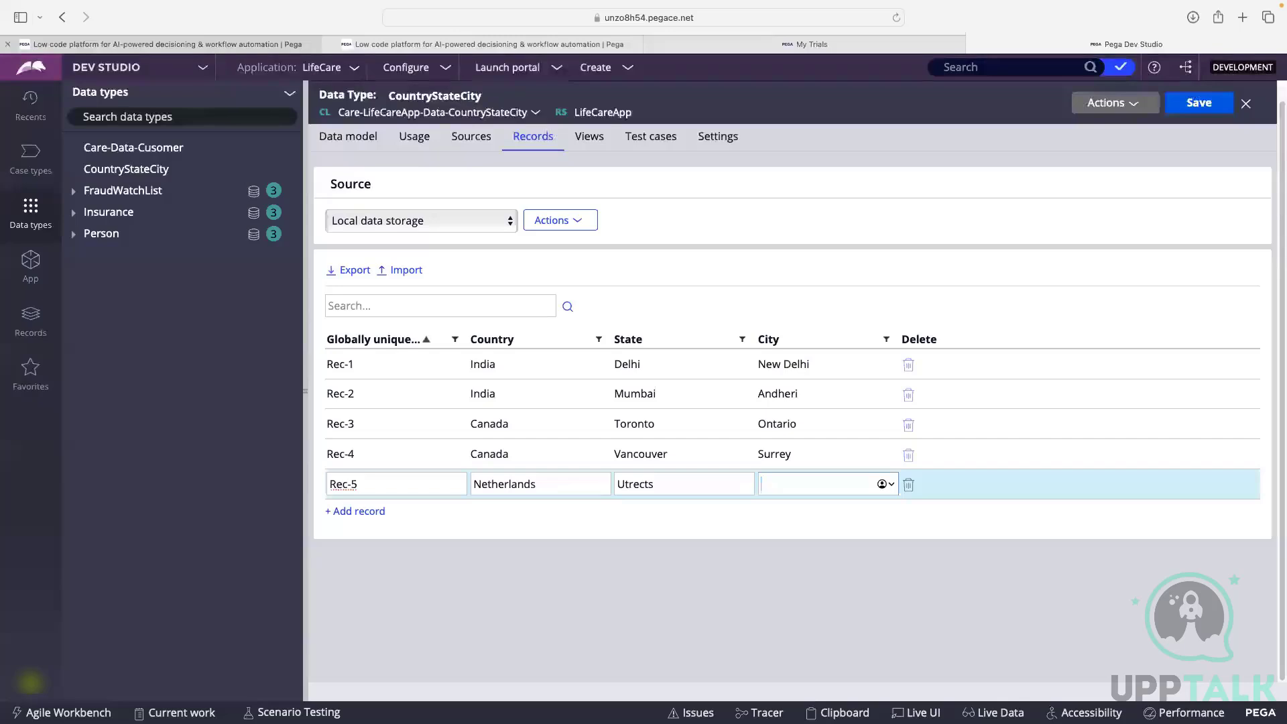
text(Zcis)
click(525, 587)
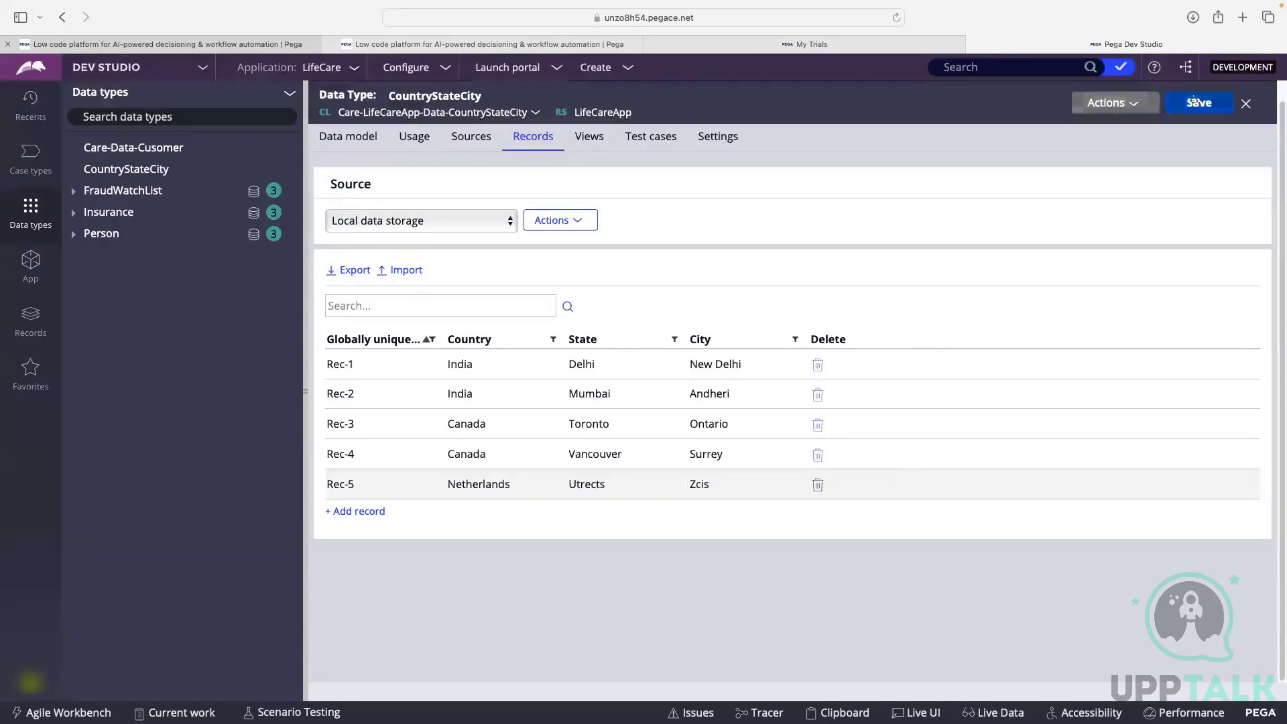
click(1221, 110)
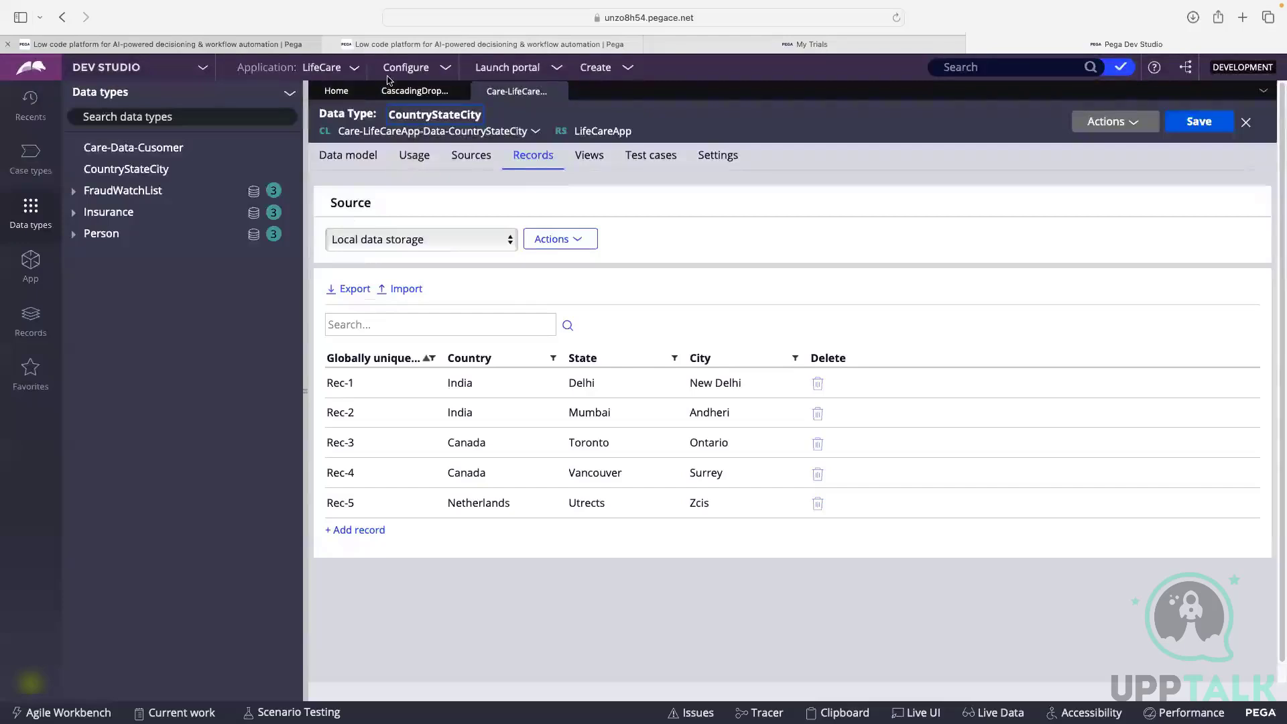
Step: Open the CascadingDropdown case type and examine the fields configured in the Select Details step's view
click(34, 169)
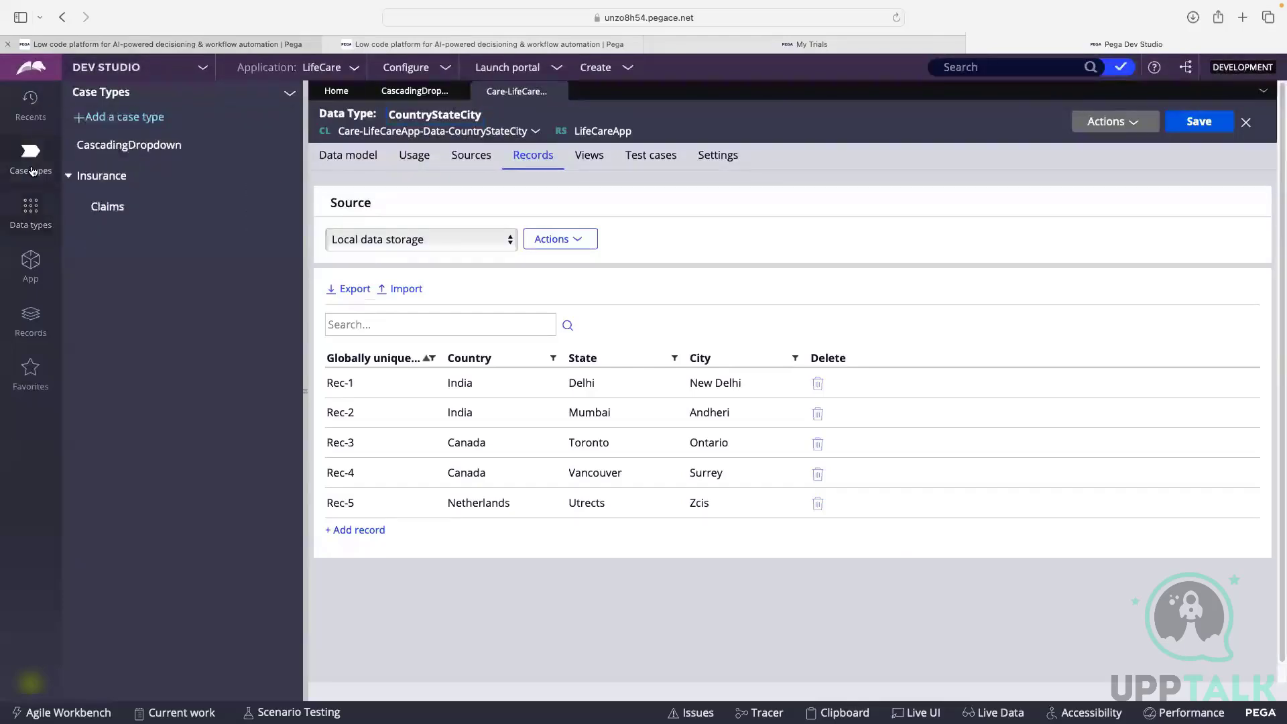
click(140, 154)
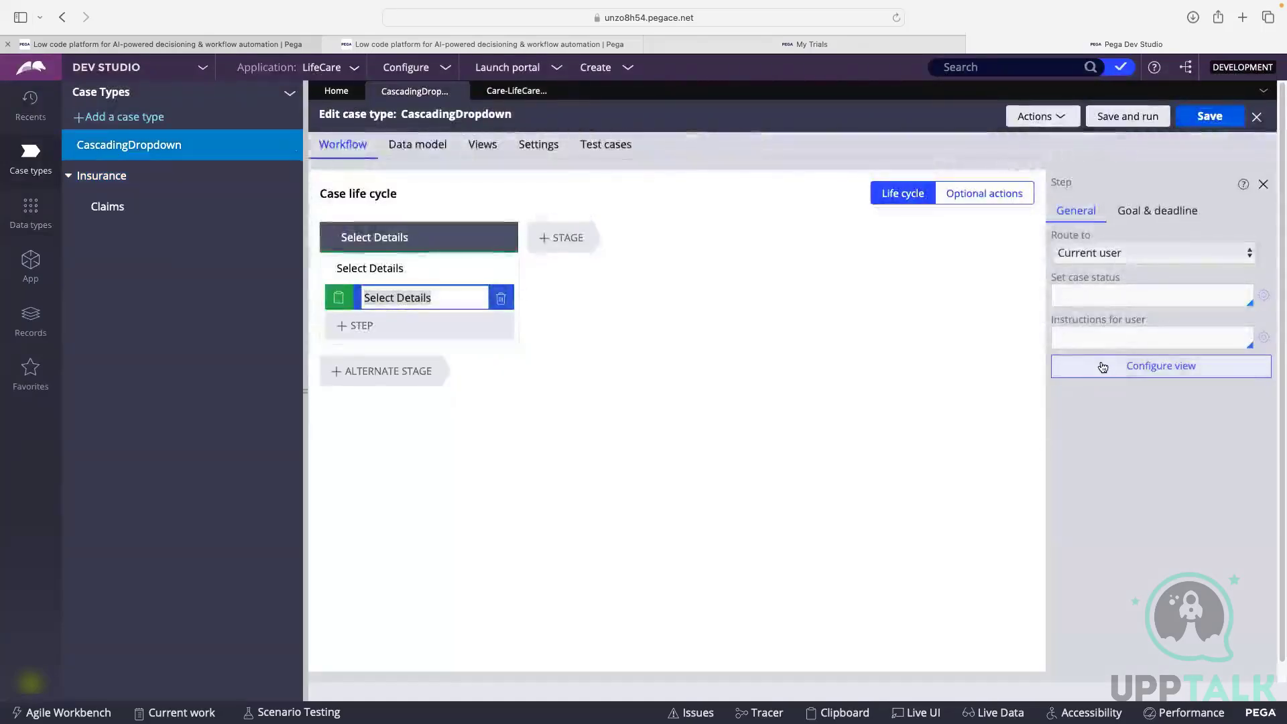
click(1102, 367)
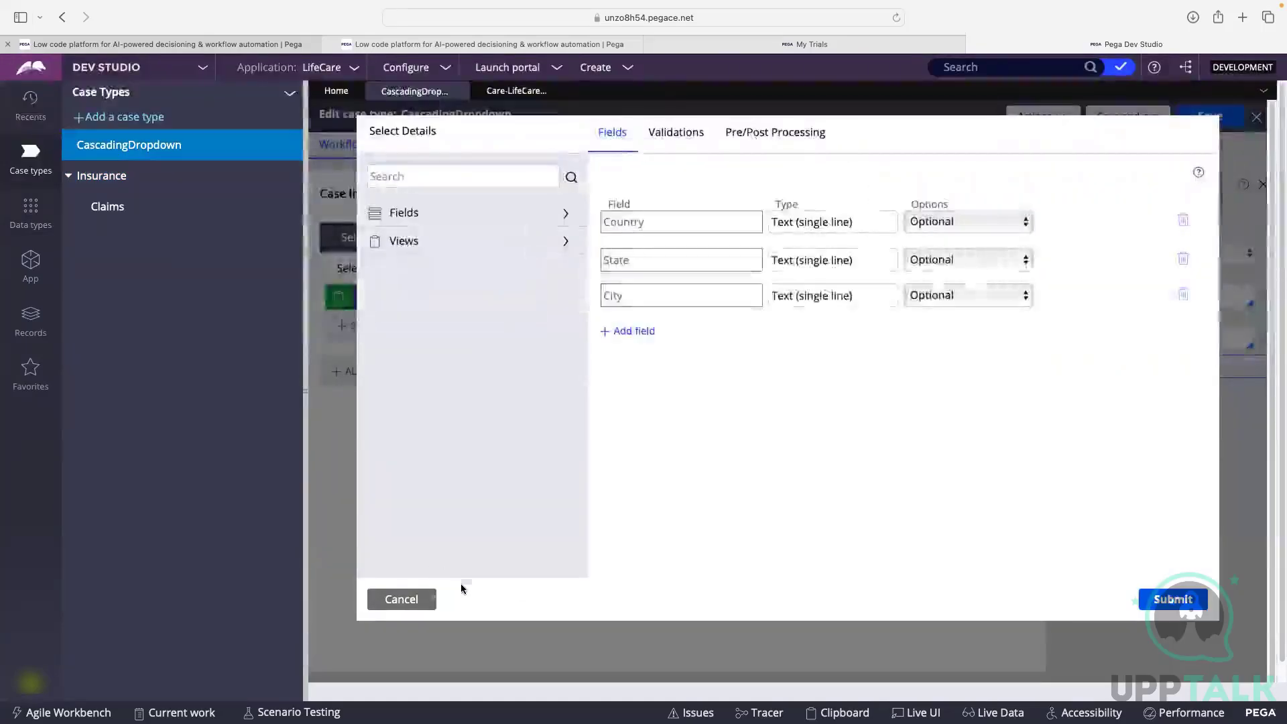
click(410, 600)
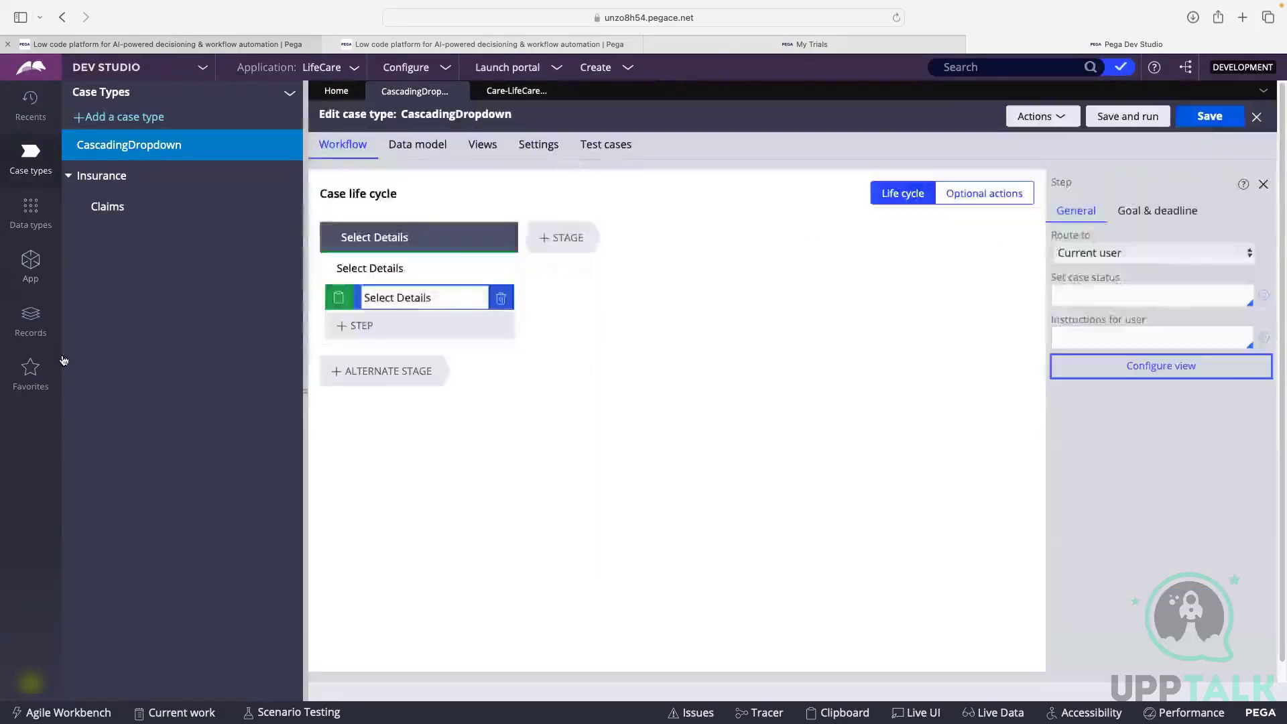
Step: Show the Care-LifeCareApp-Work class in the application's class explorer
click(30, 265)
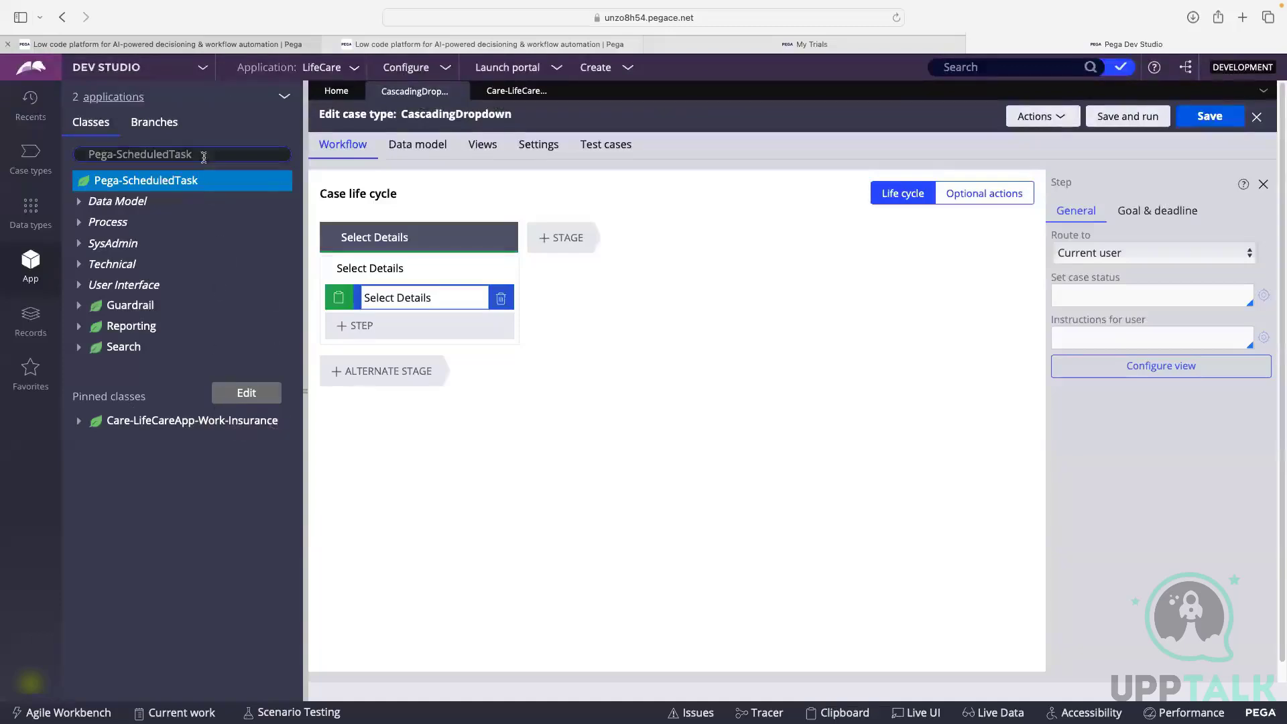
click(86, 155)
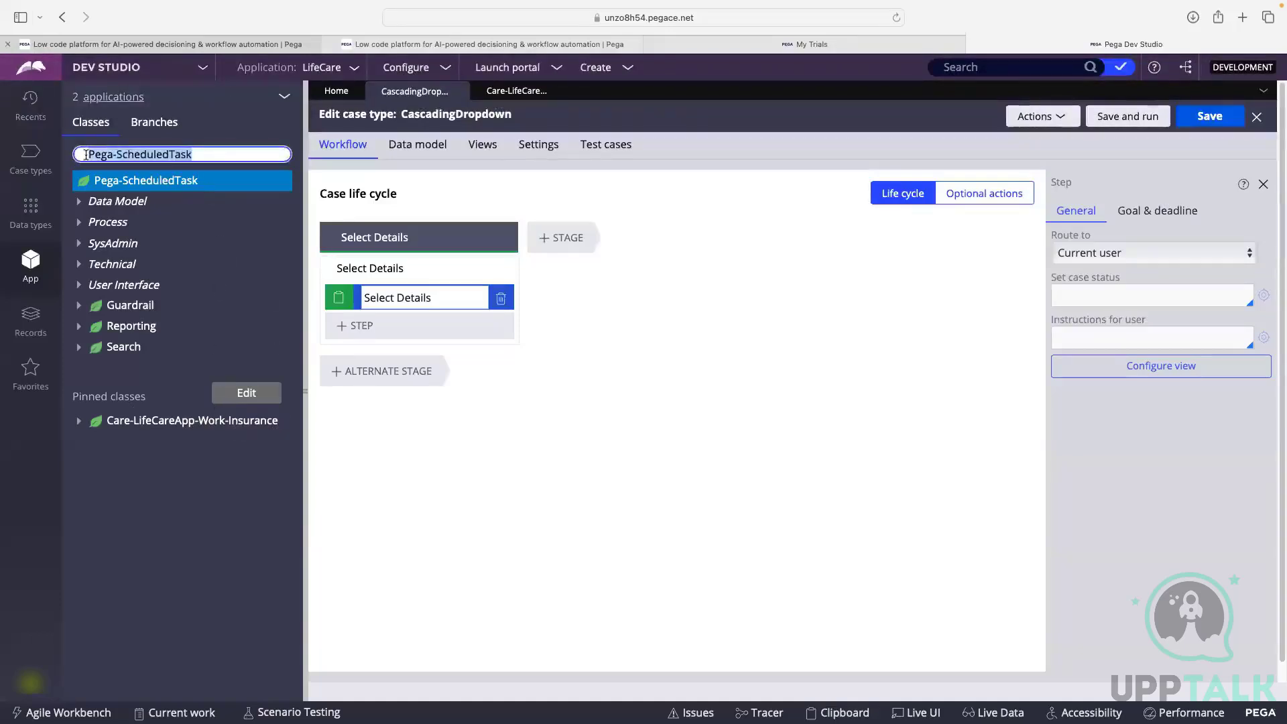
key(BackSpace)
text(Care)
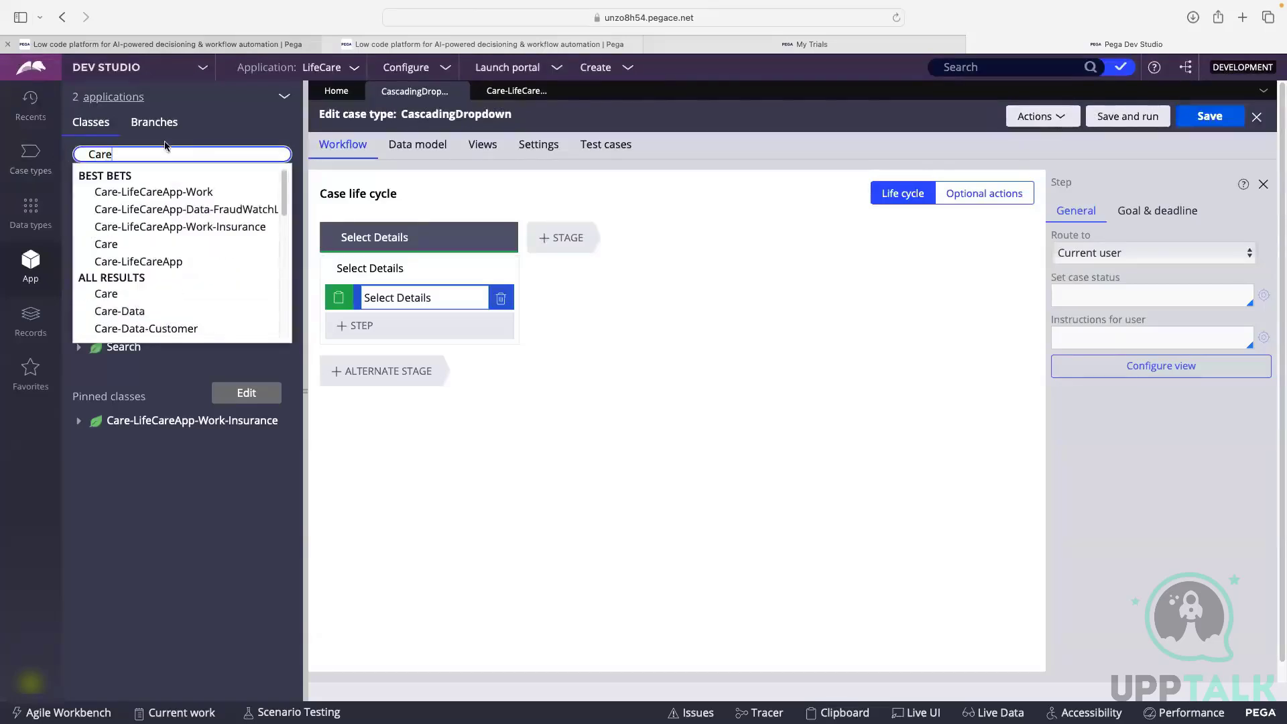
click(176, 195)
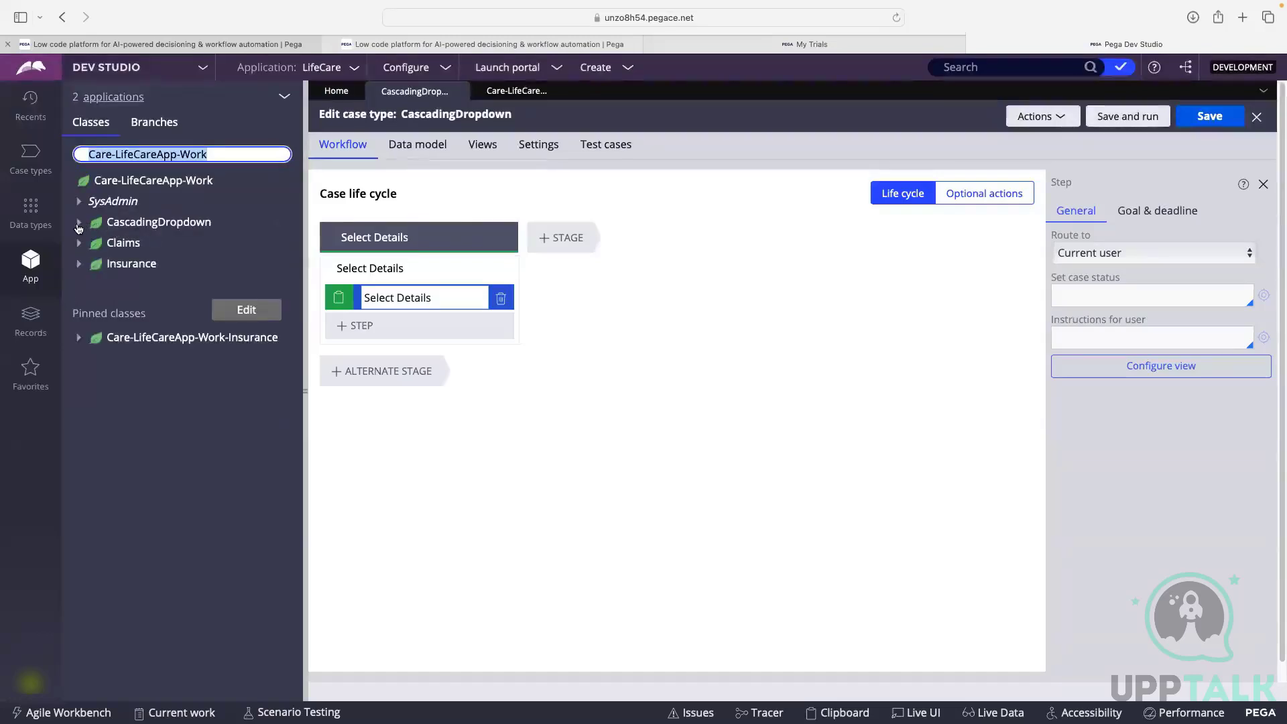
Step: Pin the CascadingDropdown class and expand it among the pinned classes
click(275, 229)
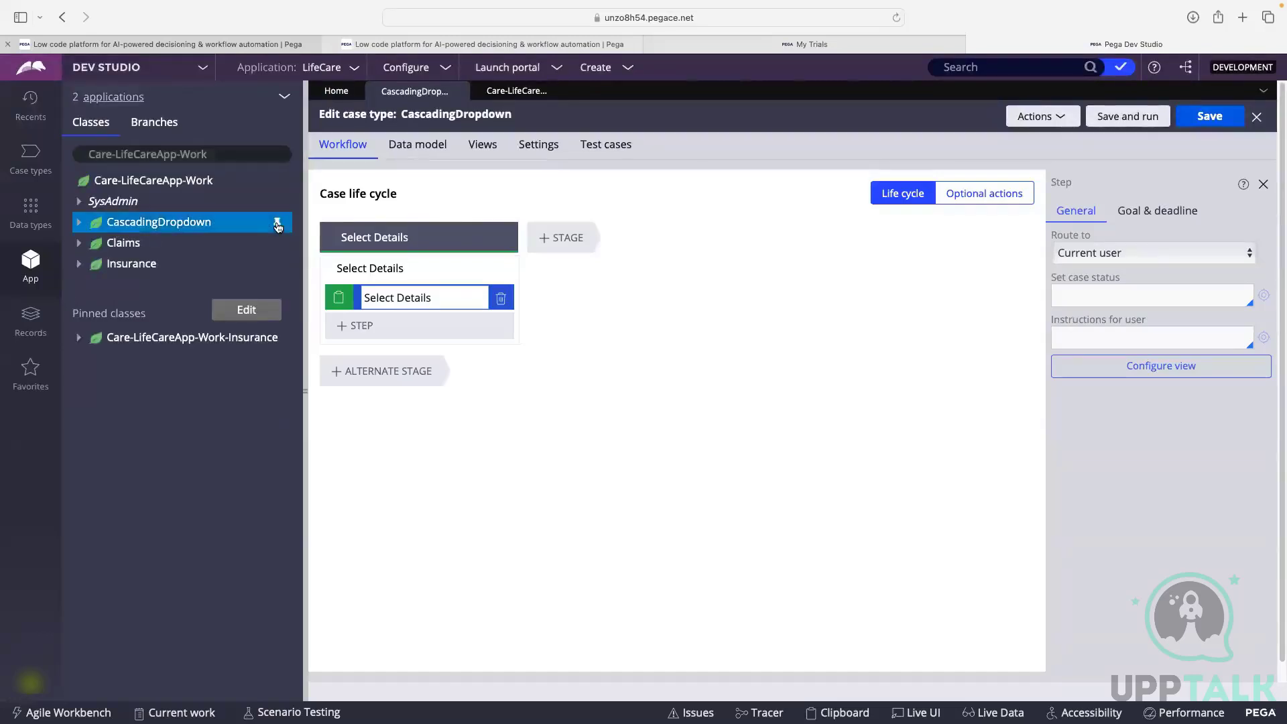
click(277, 222)
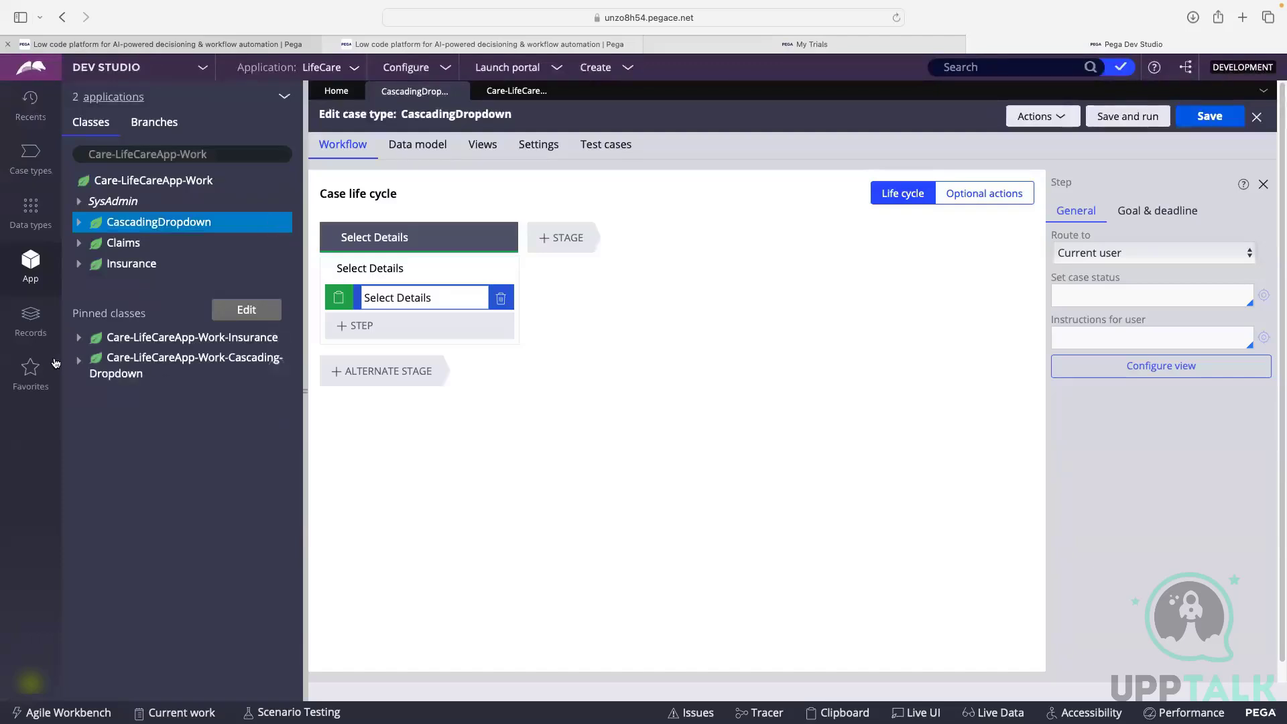
click(80, 360)
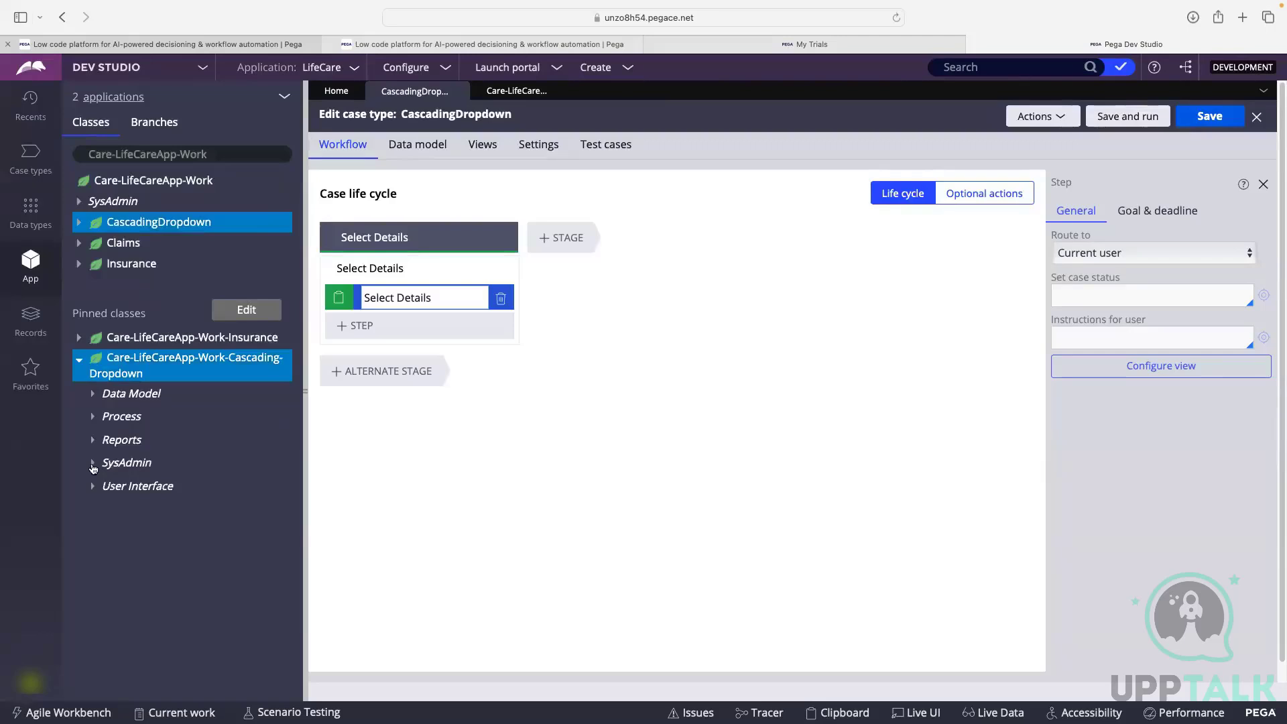
Step: Open the SelectDetails section rule through the Select Details process flow and its connector's flow action
mouse_move(496, 271)
click(493, 269)
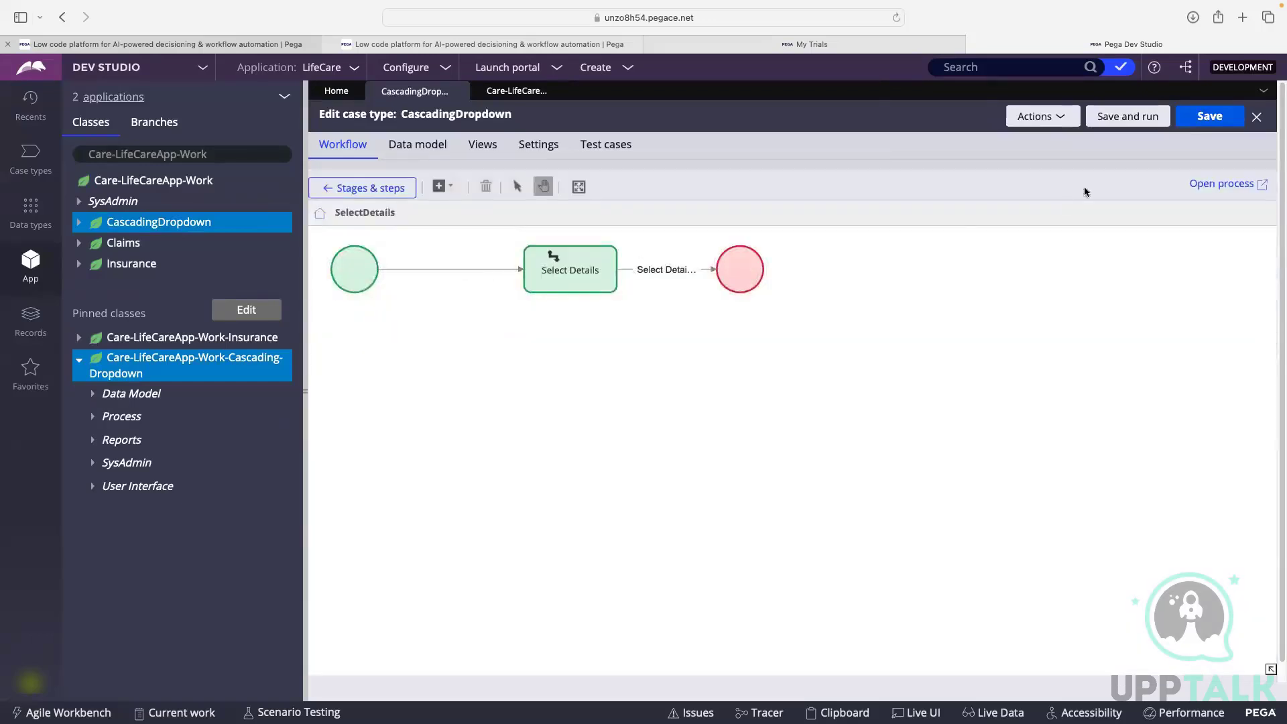
click(1216, 184)
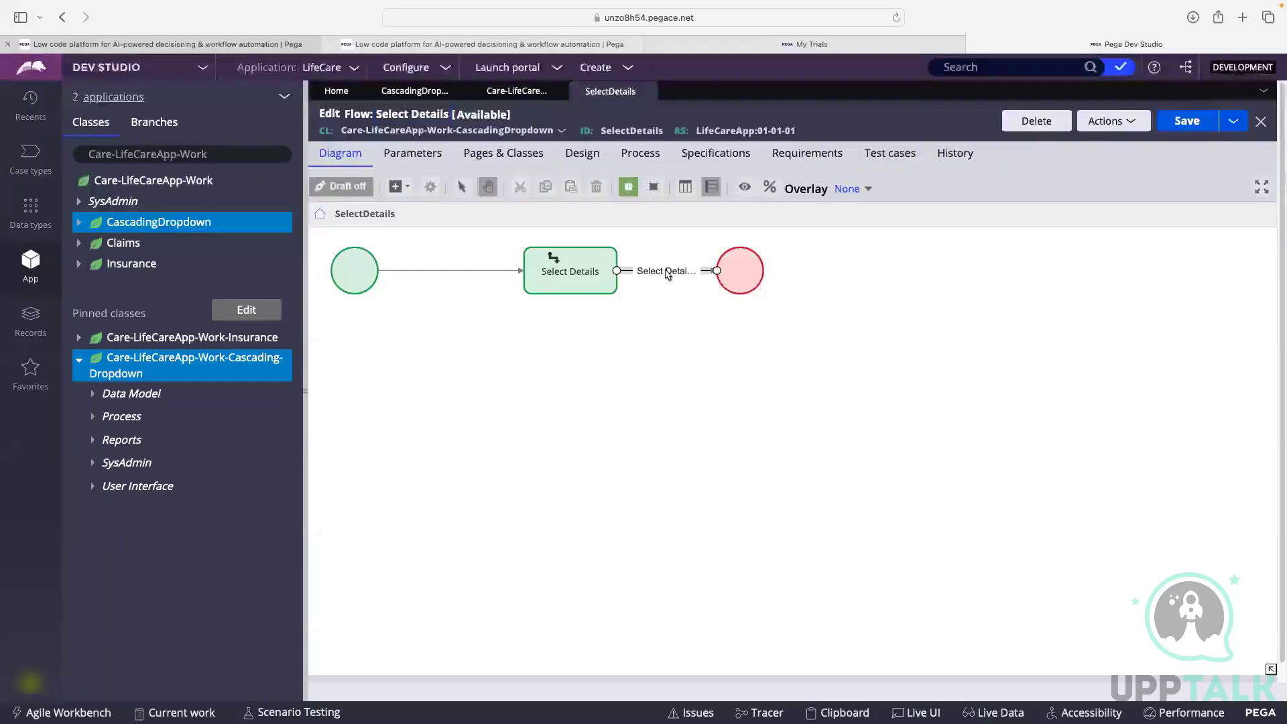
double_click(666, 270)
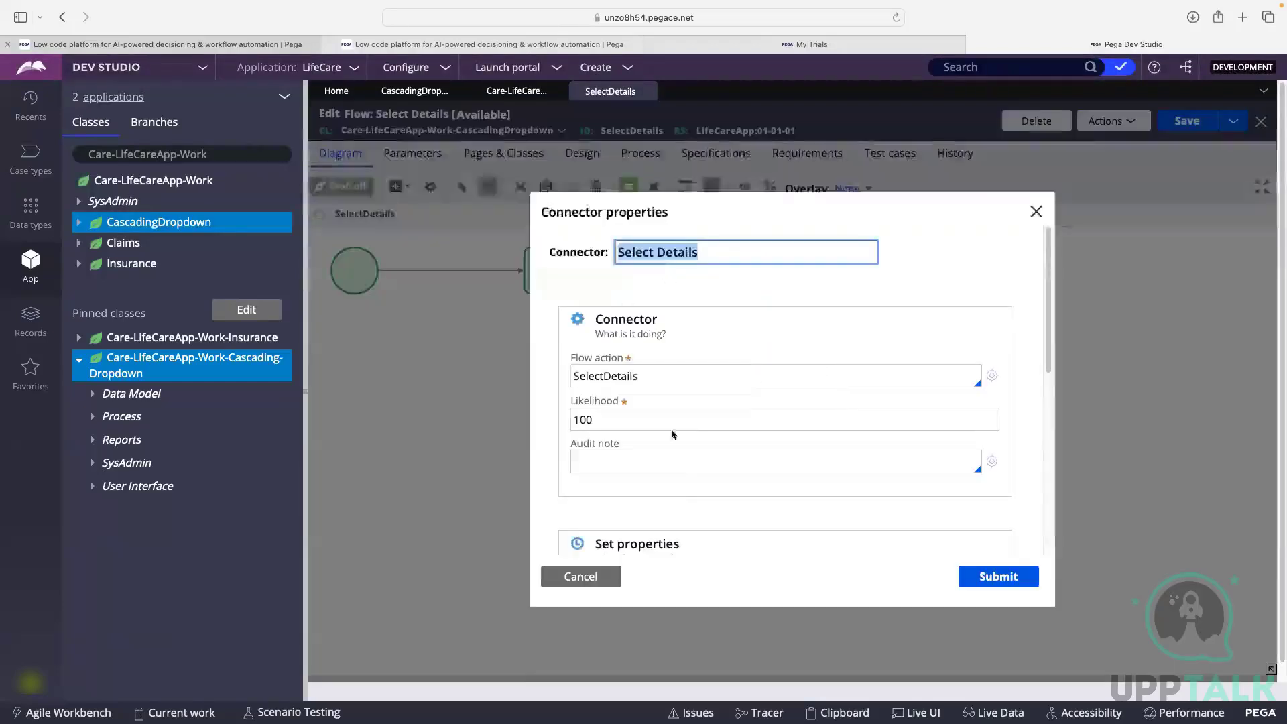
click(993, 379)
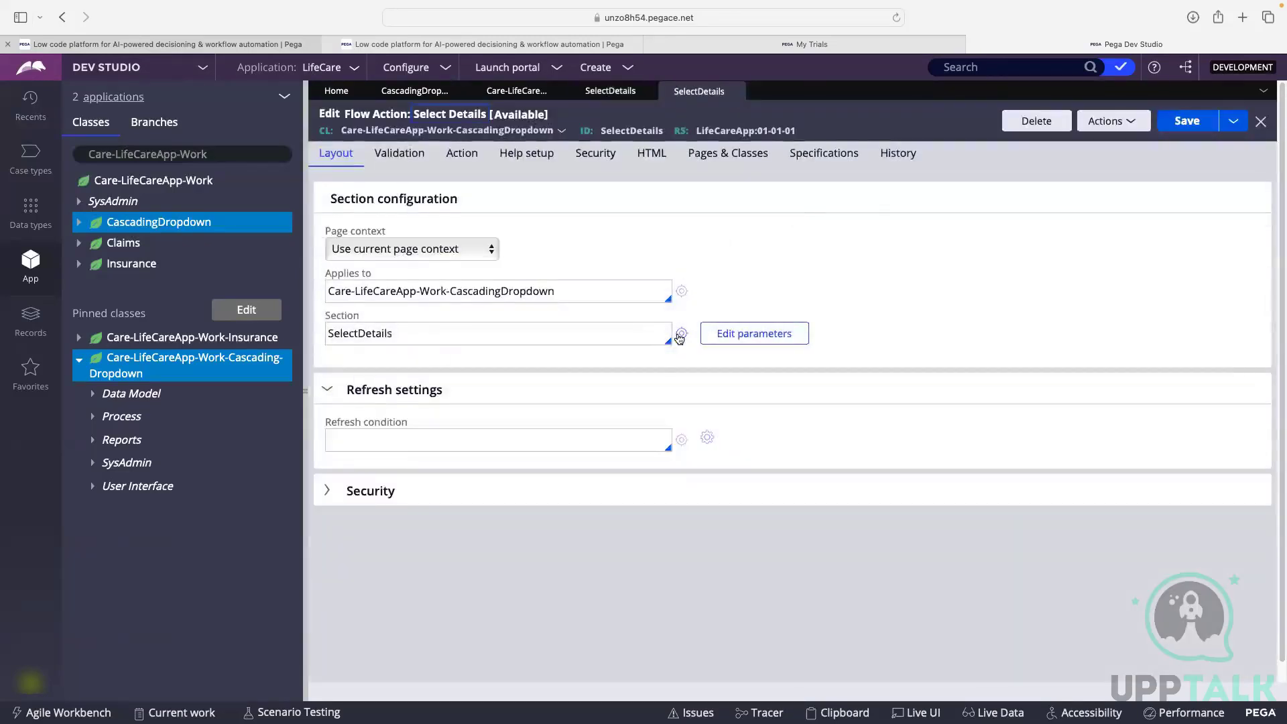
click(679, 335)
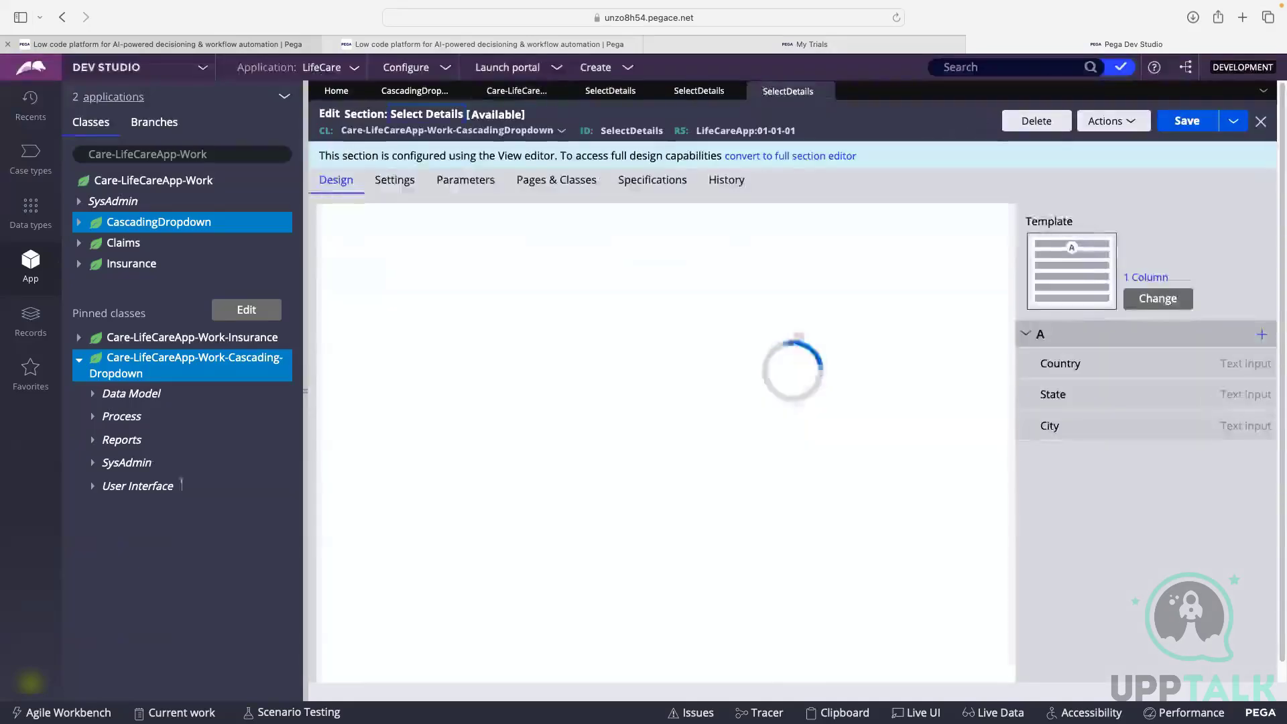
Step: Expand the CascadingDropdown class's User Interface sections and convert the Select Details section to the full section editor
click(92, 486)
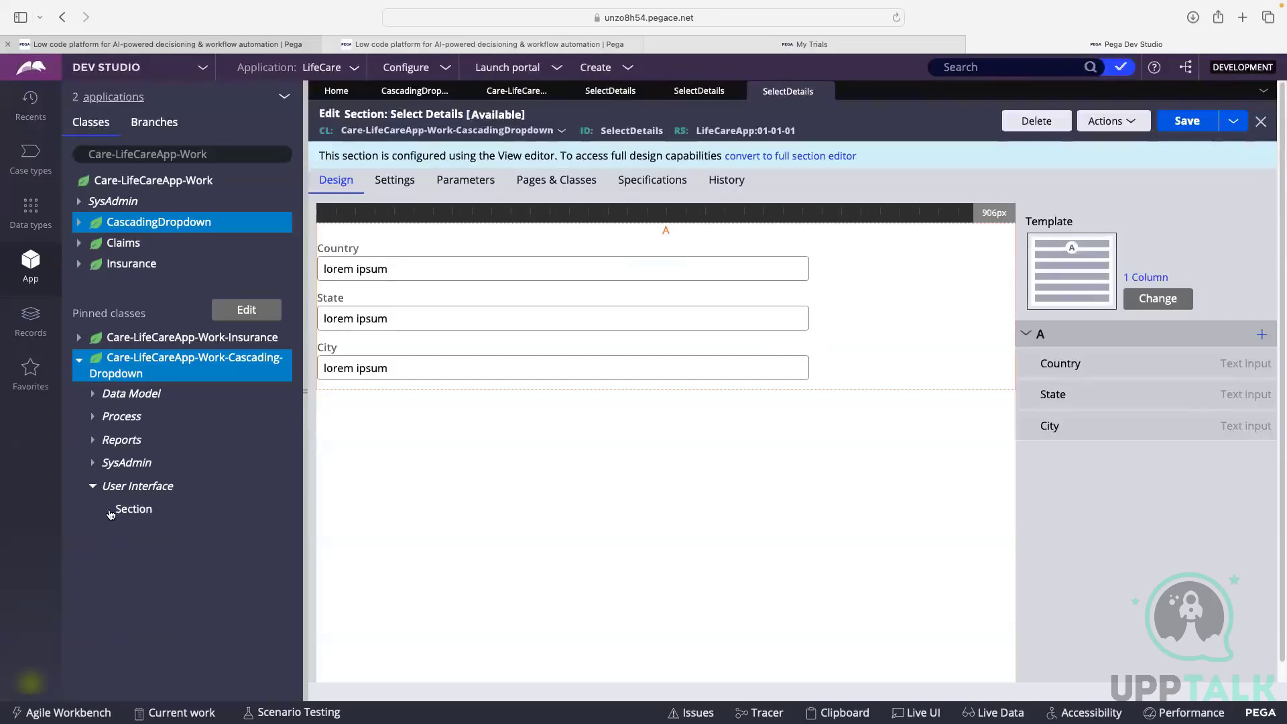
click(108, 510)
click(777, 158)
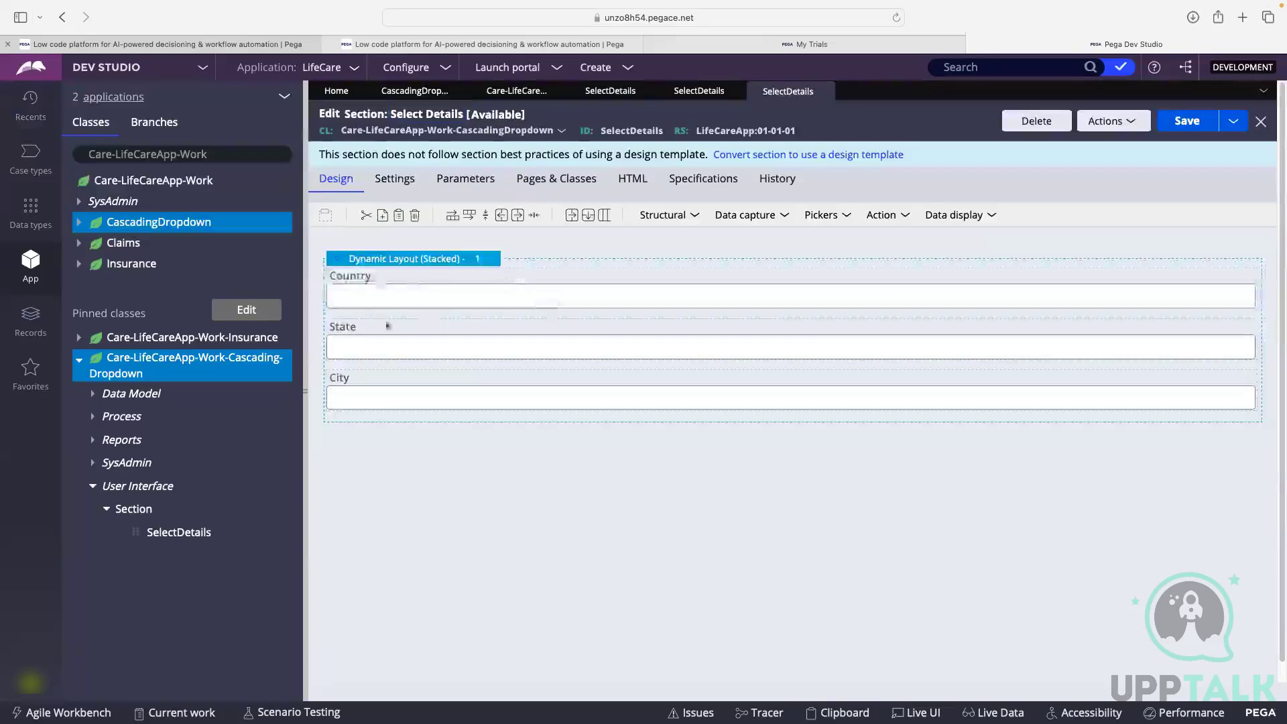
Step: Change the Country field's control in the Select Details section from Text input to Dropdown
click(448, 291)
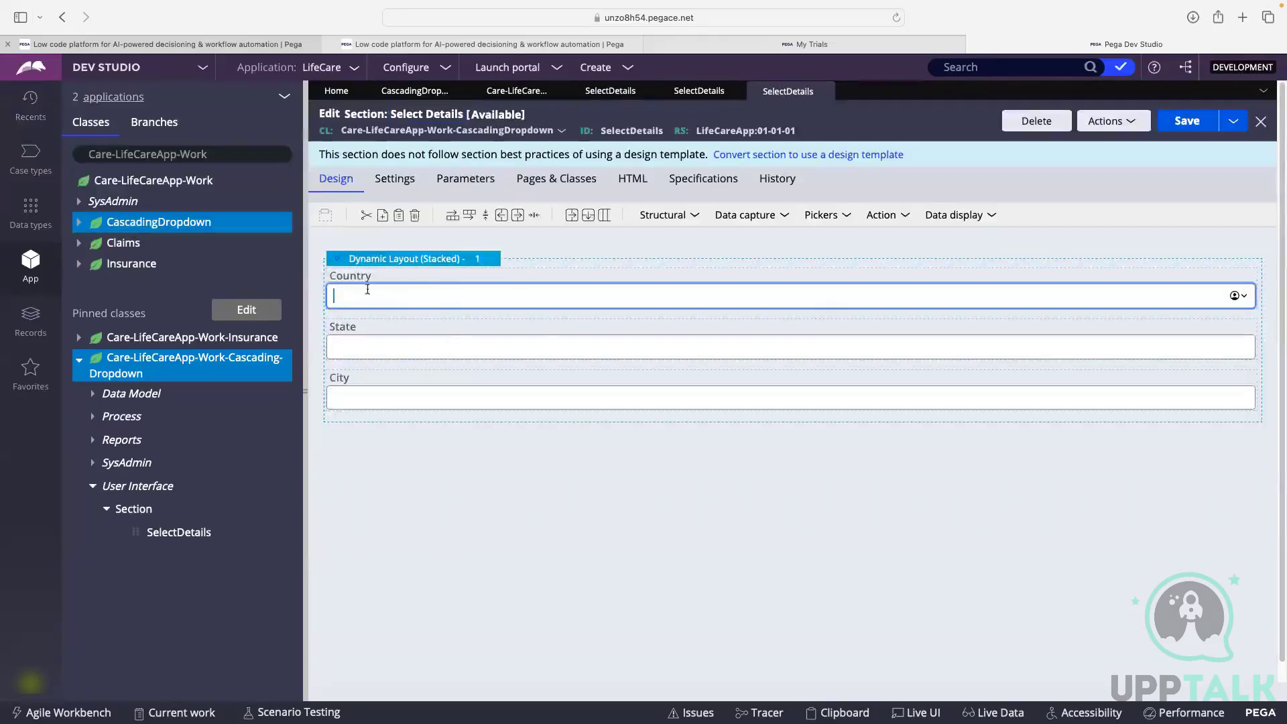
double_click(404, 293)
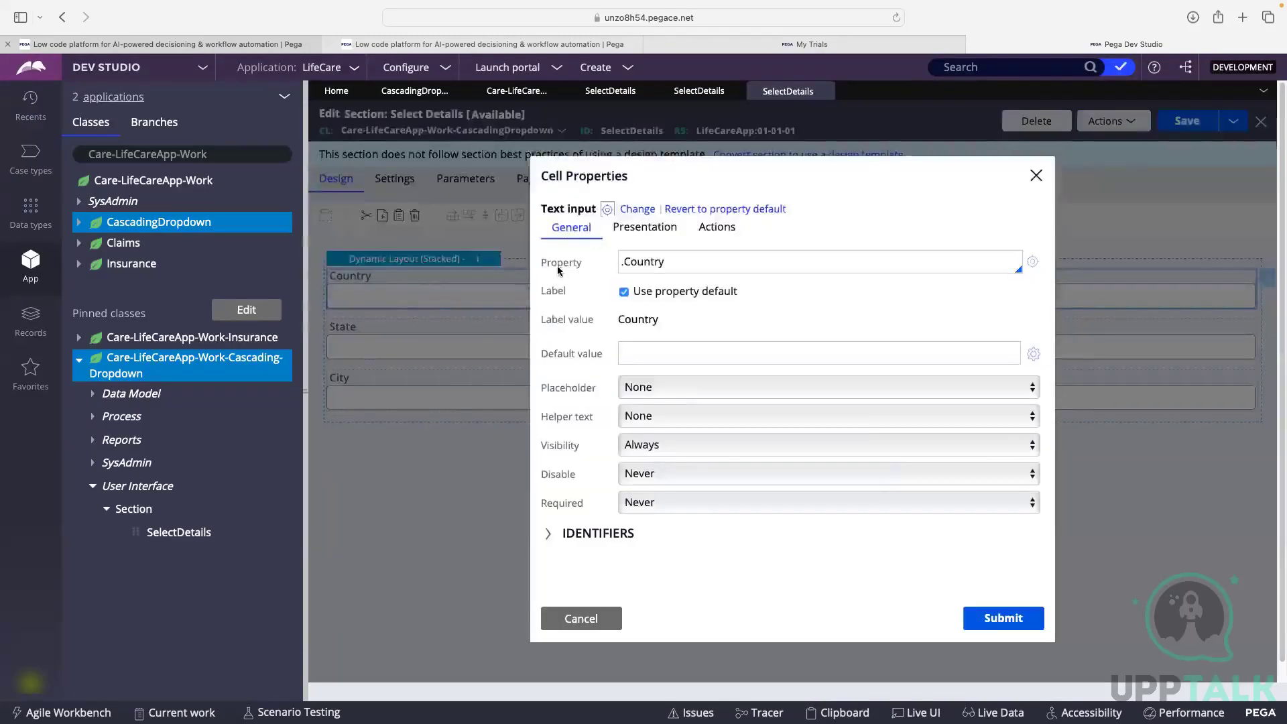
click(635, 209)
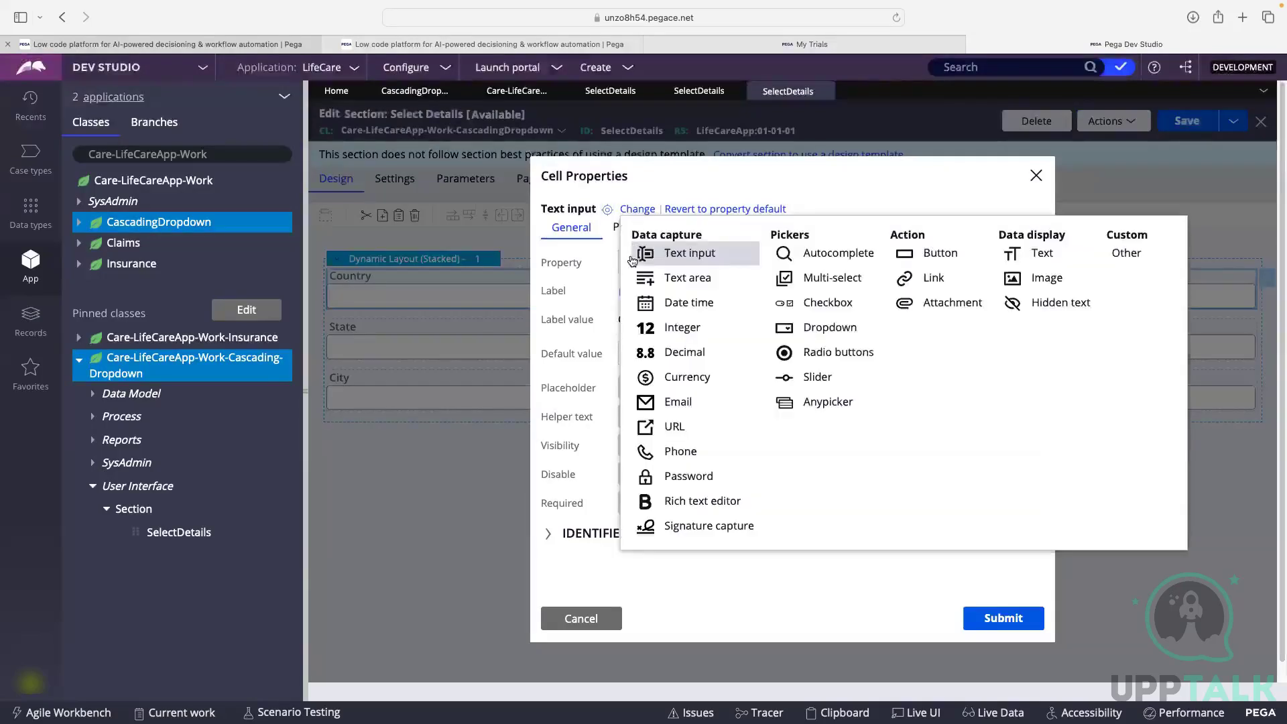
click(812, 332)
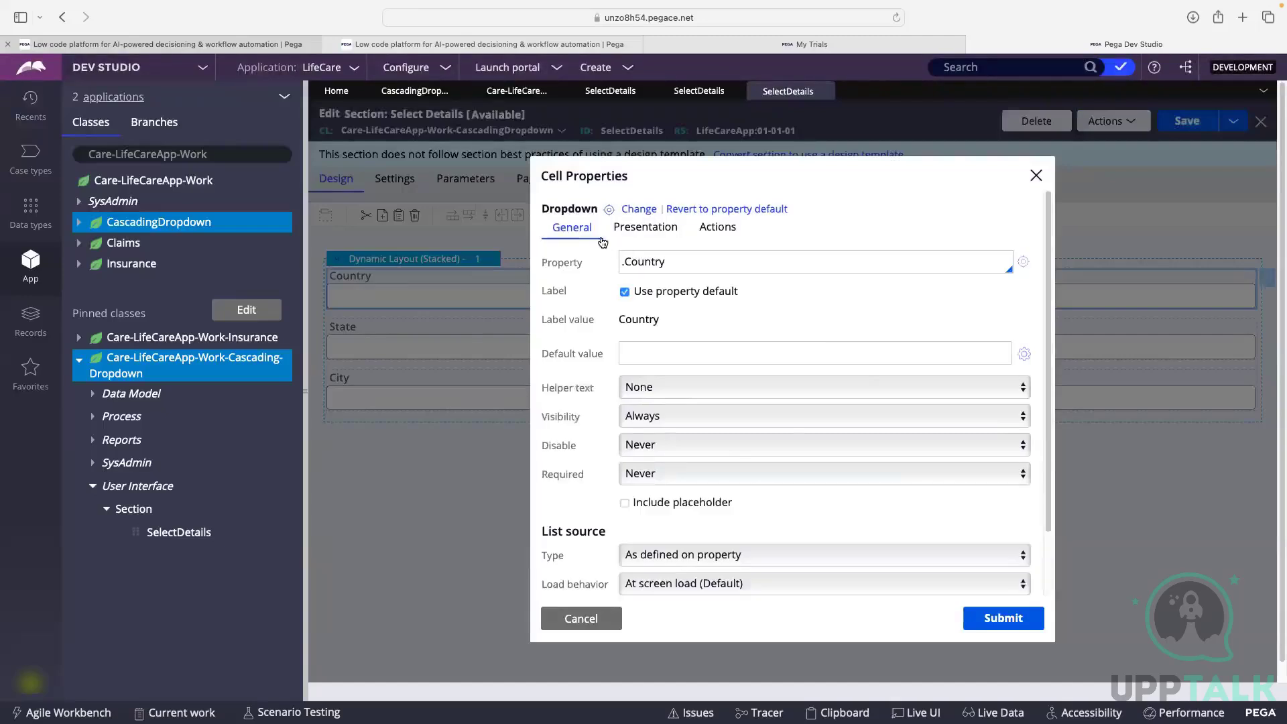
Step: Set the list source type of the Country dropdown to Data page
scroll(627, 249, down, 1)
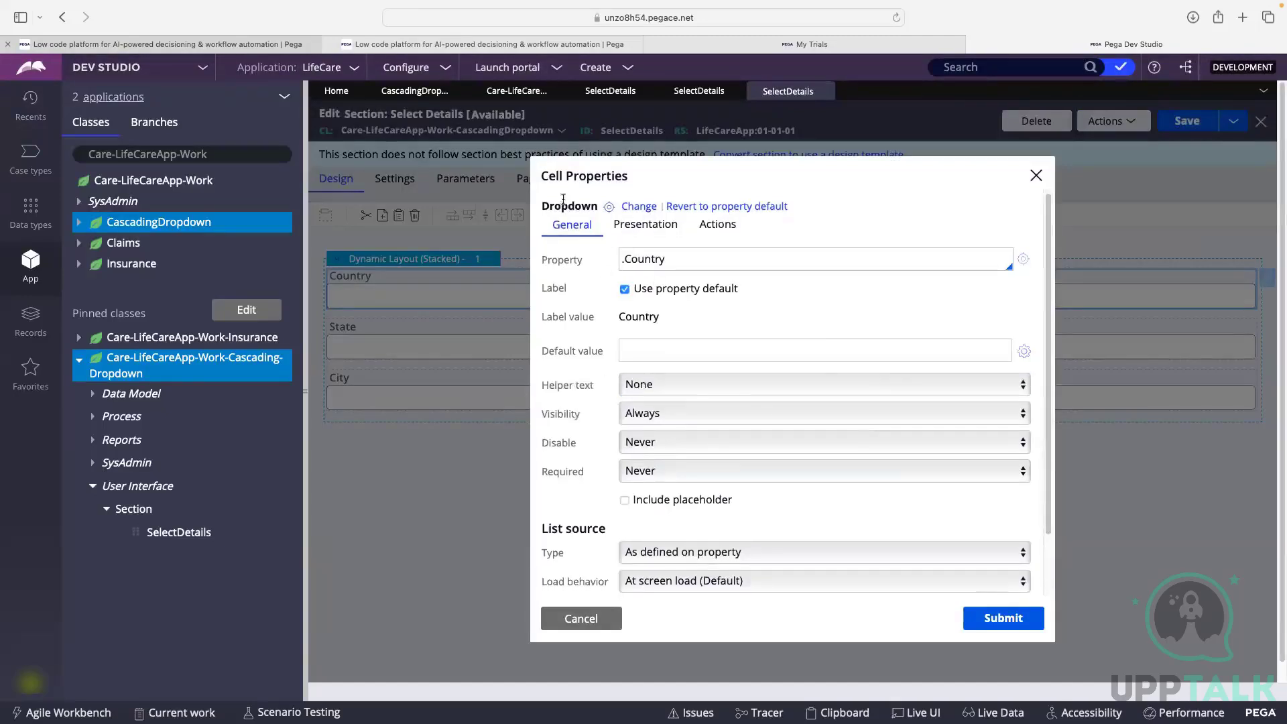
scroll(603, 402, down, 3)
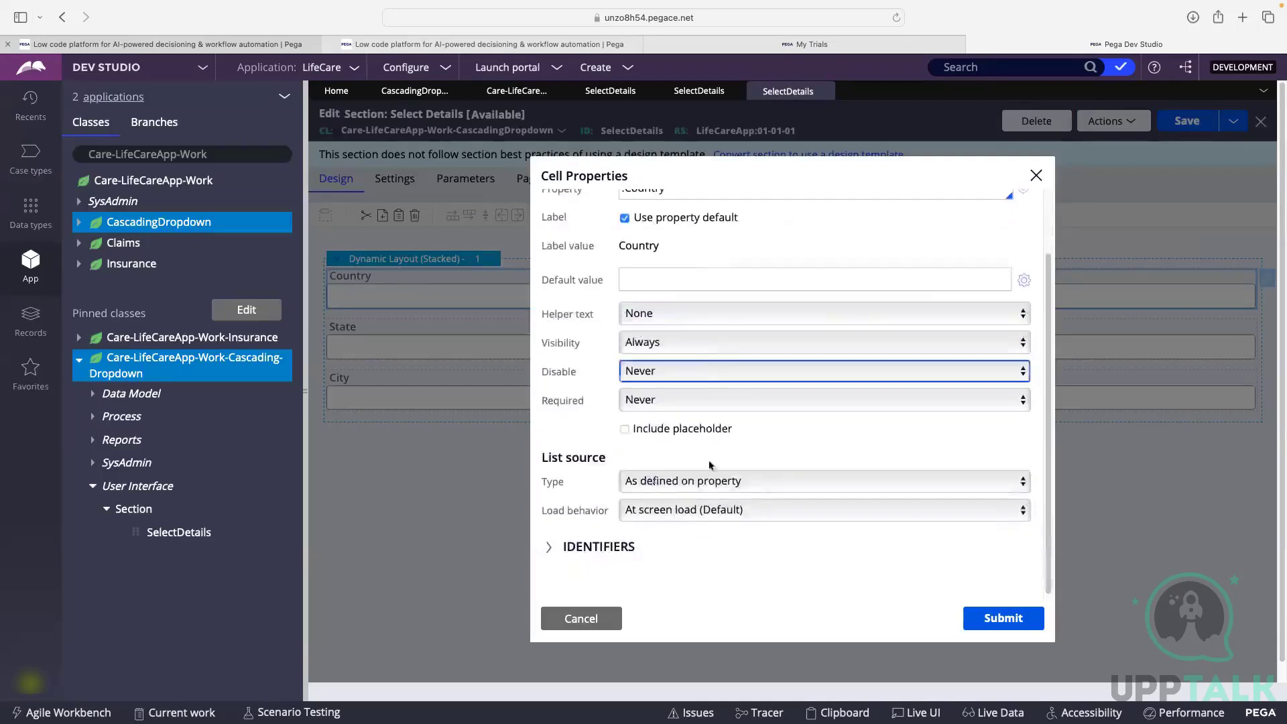
drag(543, 460, 607, 460)
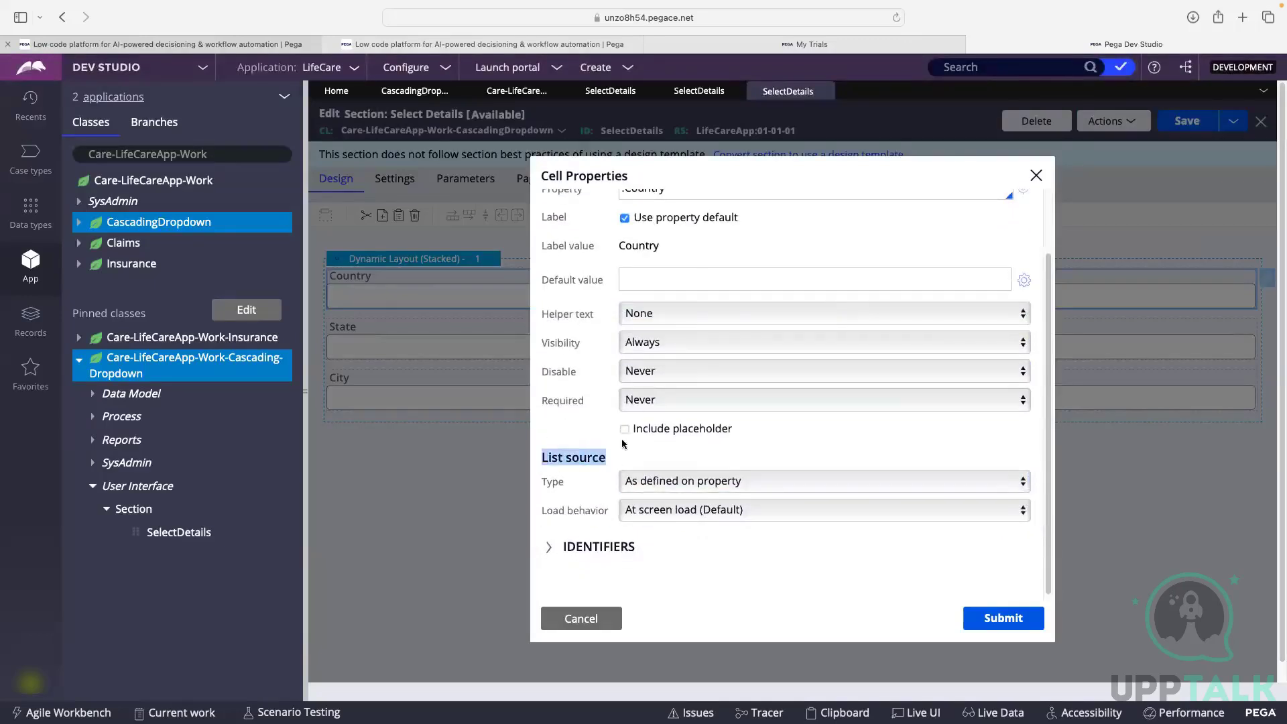
scroll(620, 402, up, 3)
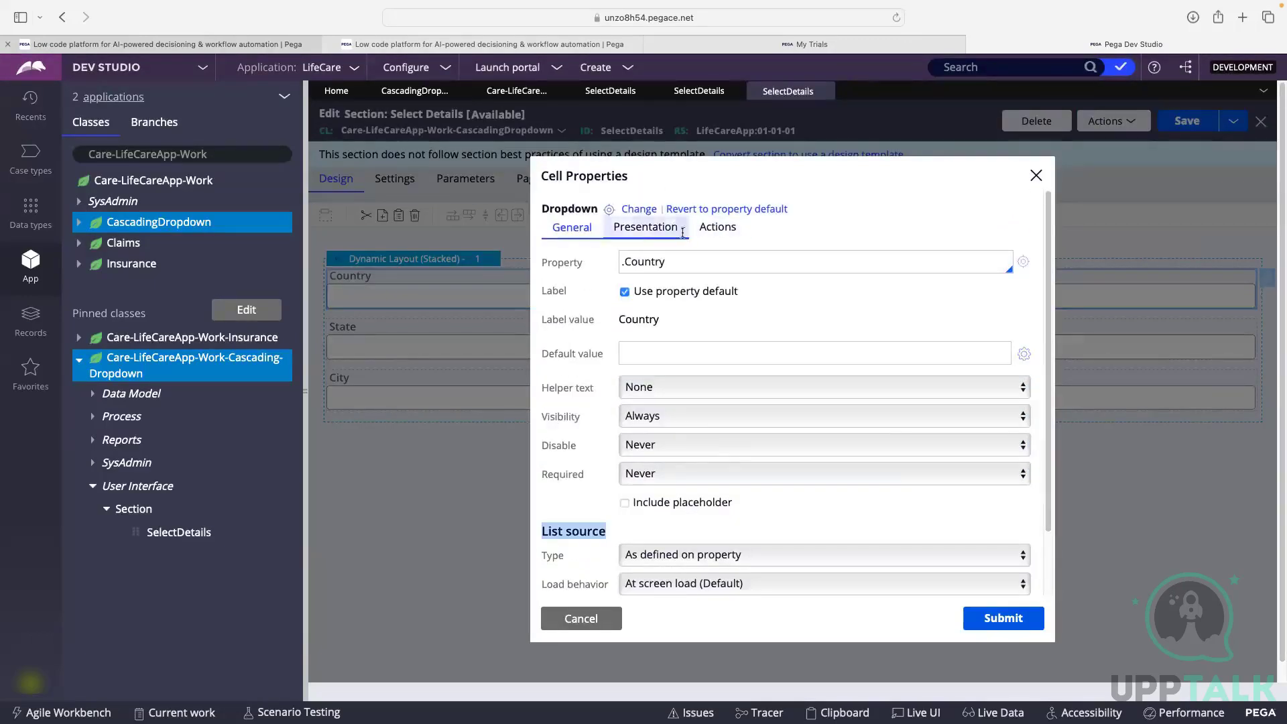
scroll(712, 270, down, 3)
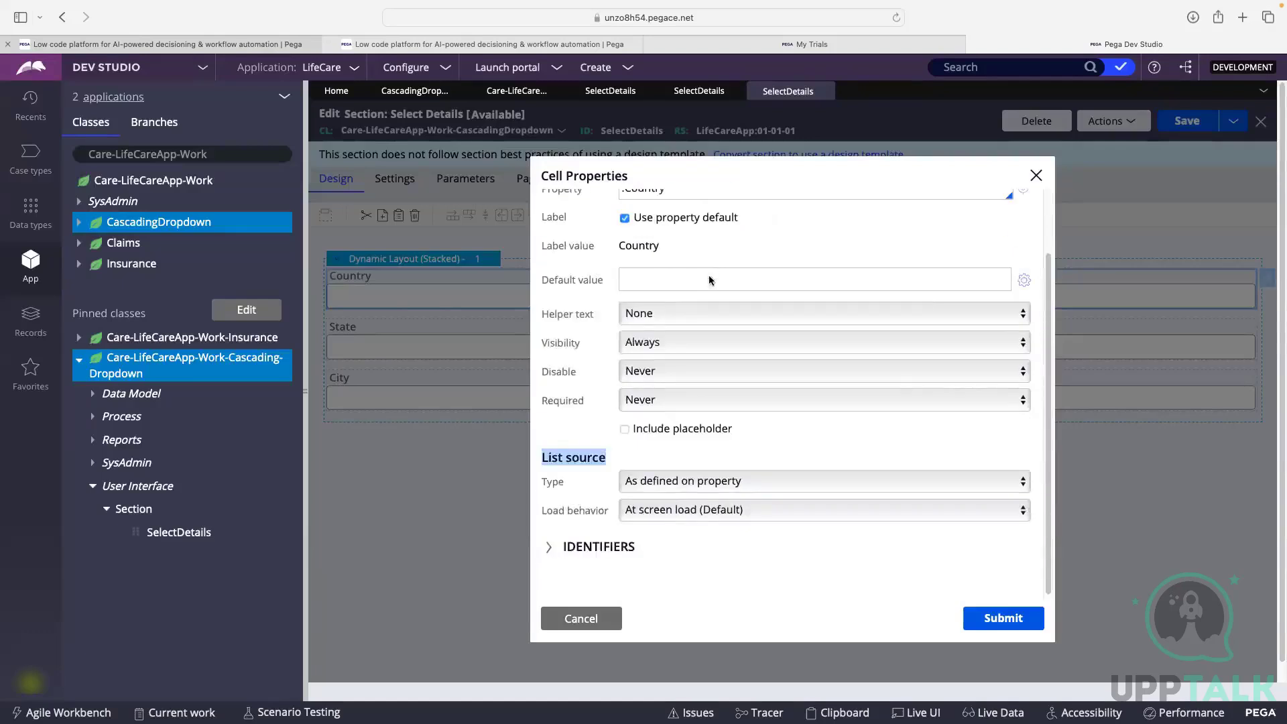
click(664, 483)
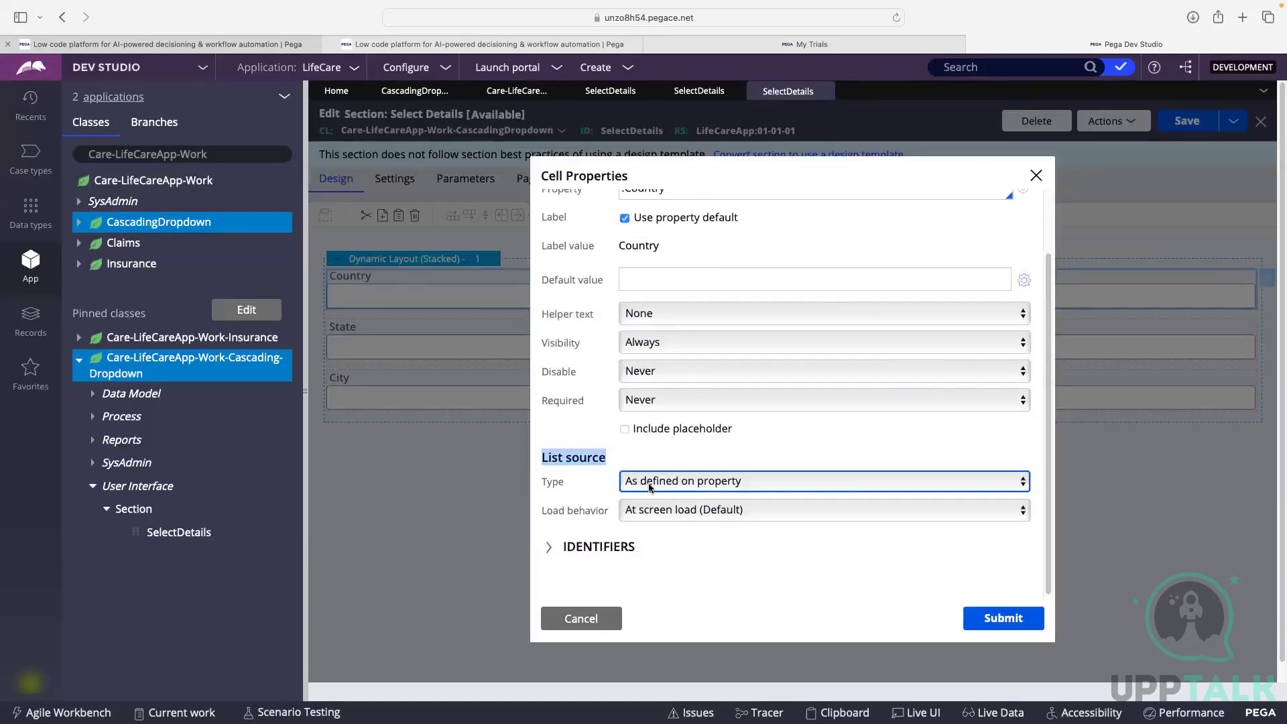
click(740, 484)
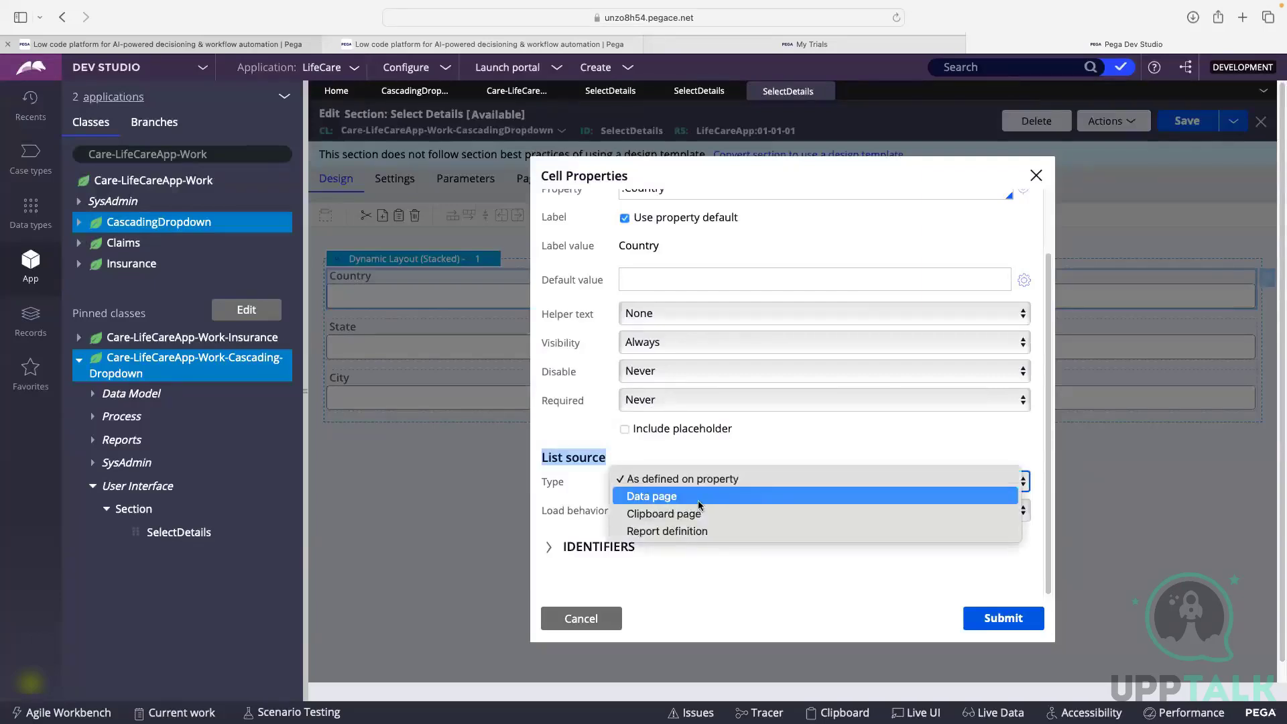
click(735, 496)
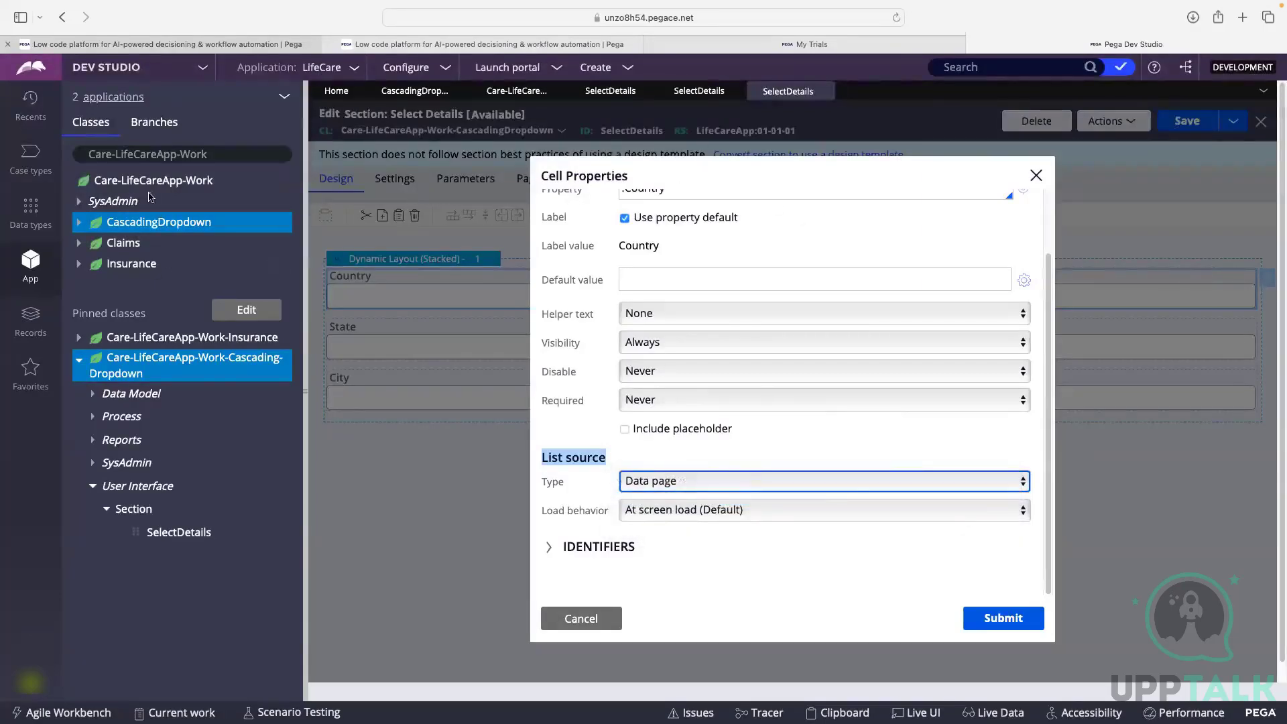
scroll(796, 302, down, 1)
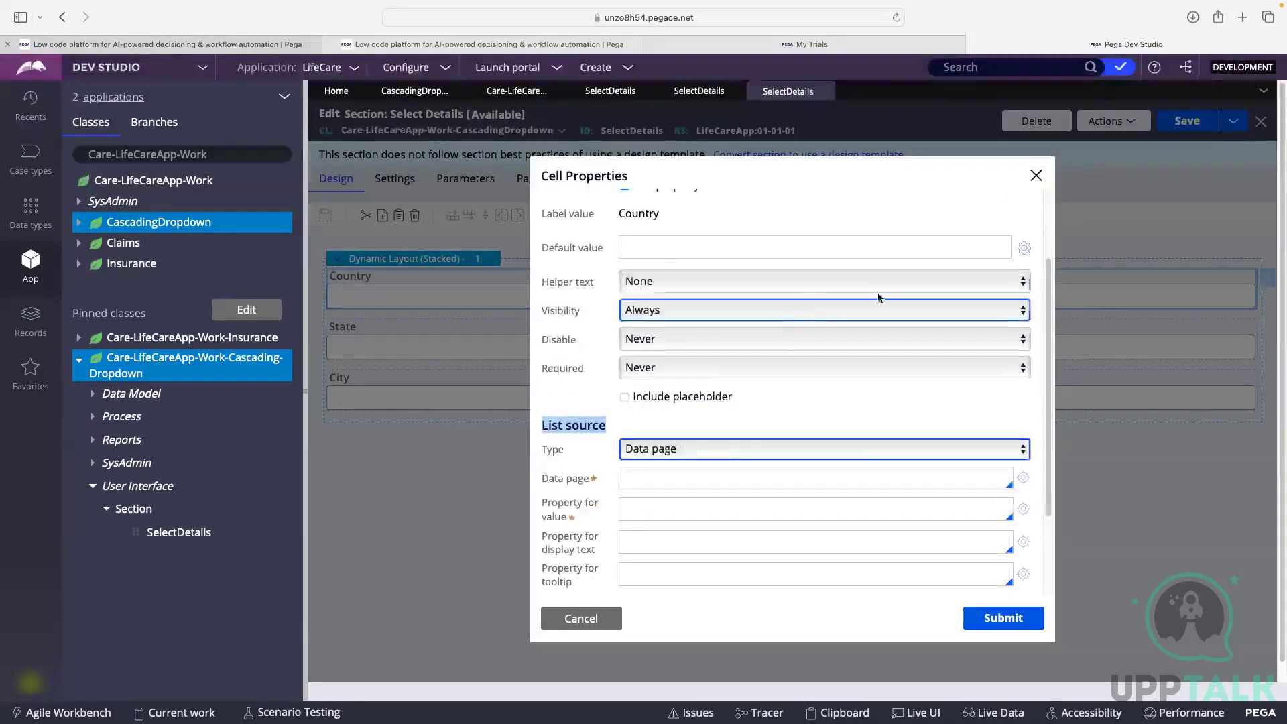
scroll(703, 446, down, 1)
scroll(691, 423, down, 1)
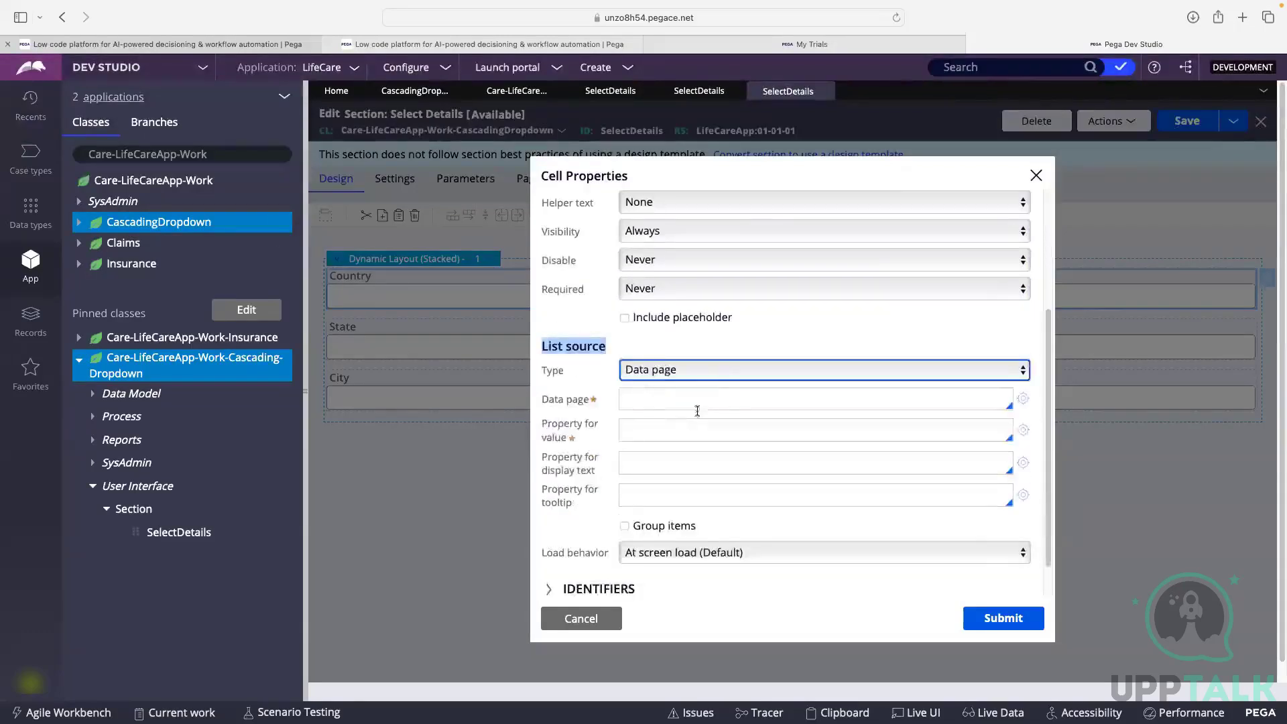
Step: Look up the list data page's identifier in the CountryStateCity data type's usage details and return to the Country cell properties
click(653, 394)
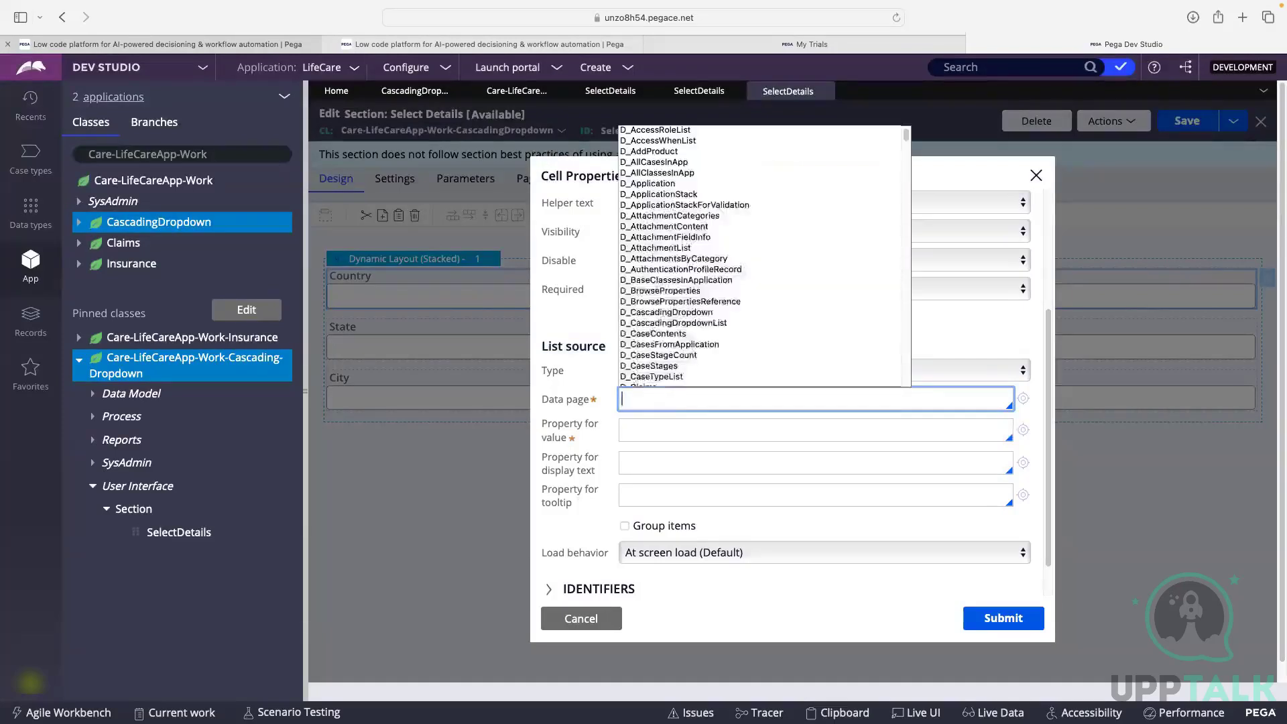
click(661, 429)
click(517, 90)
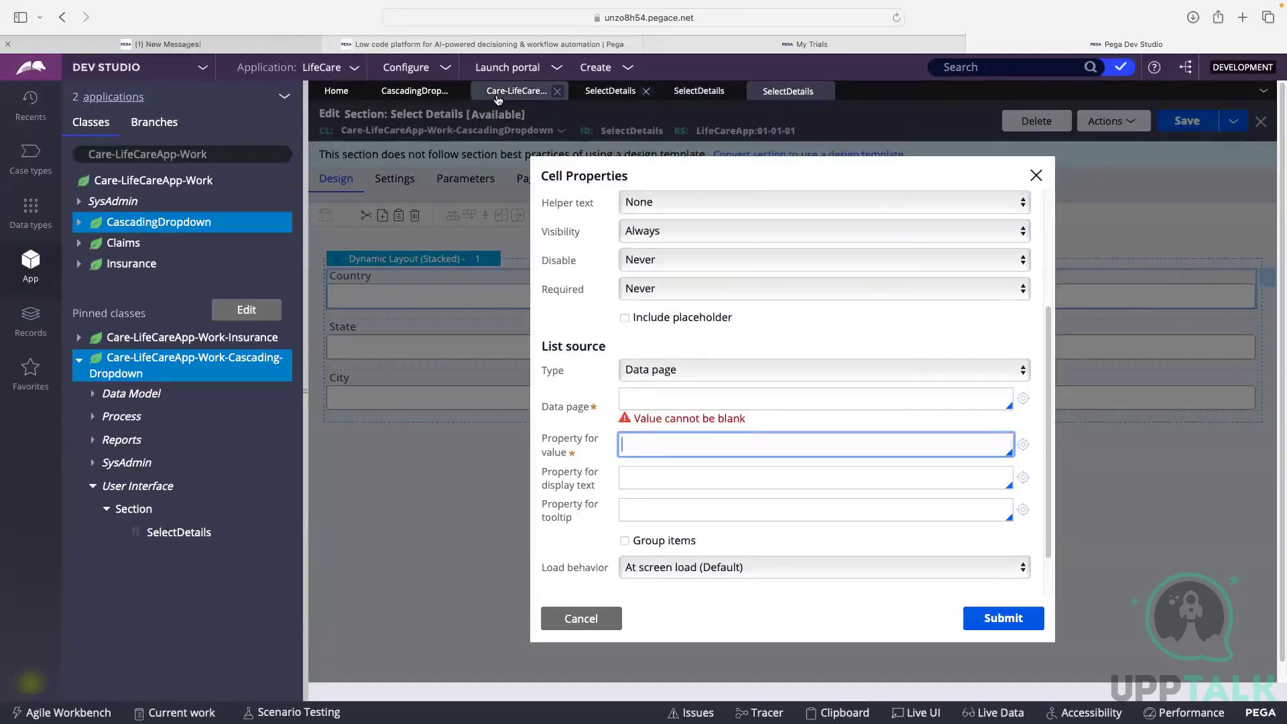
click(430, 164)
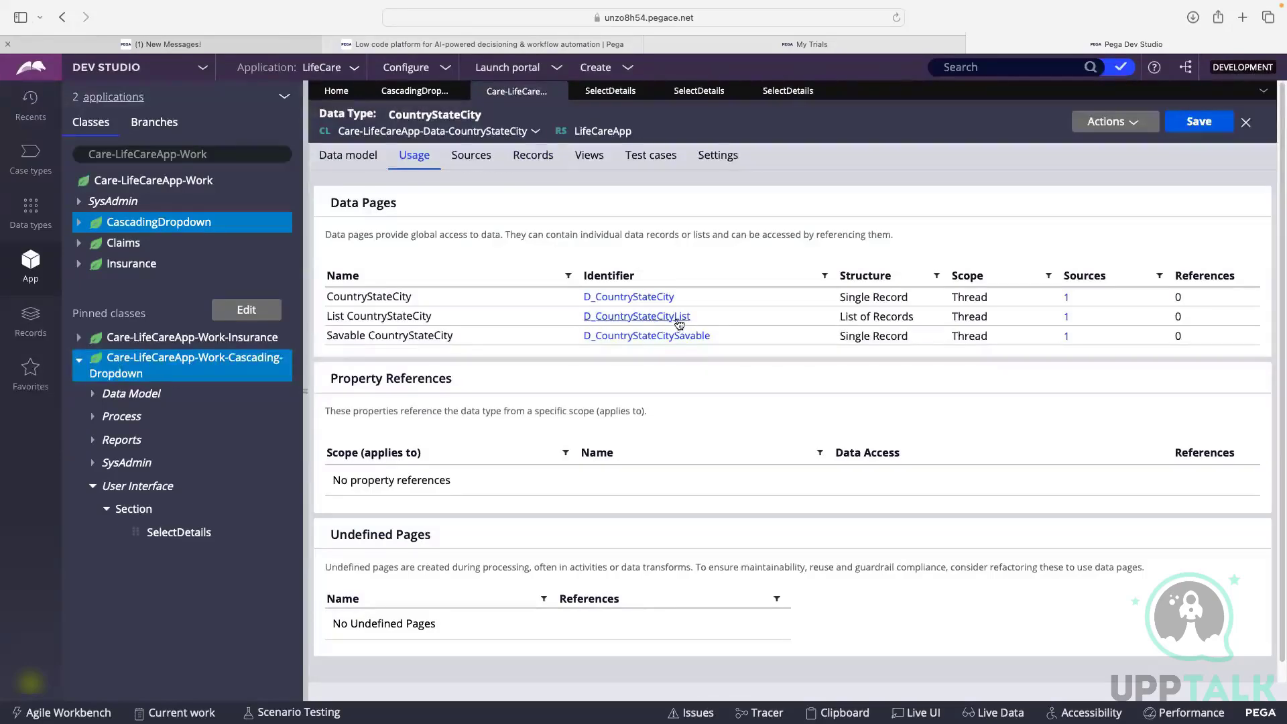
click(787, 90)
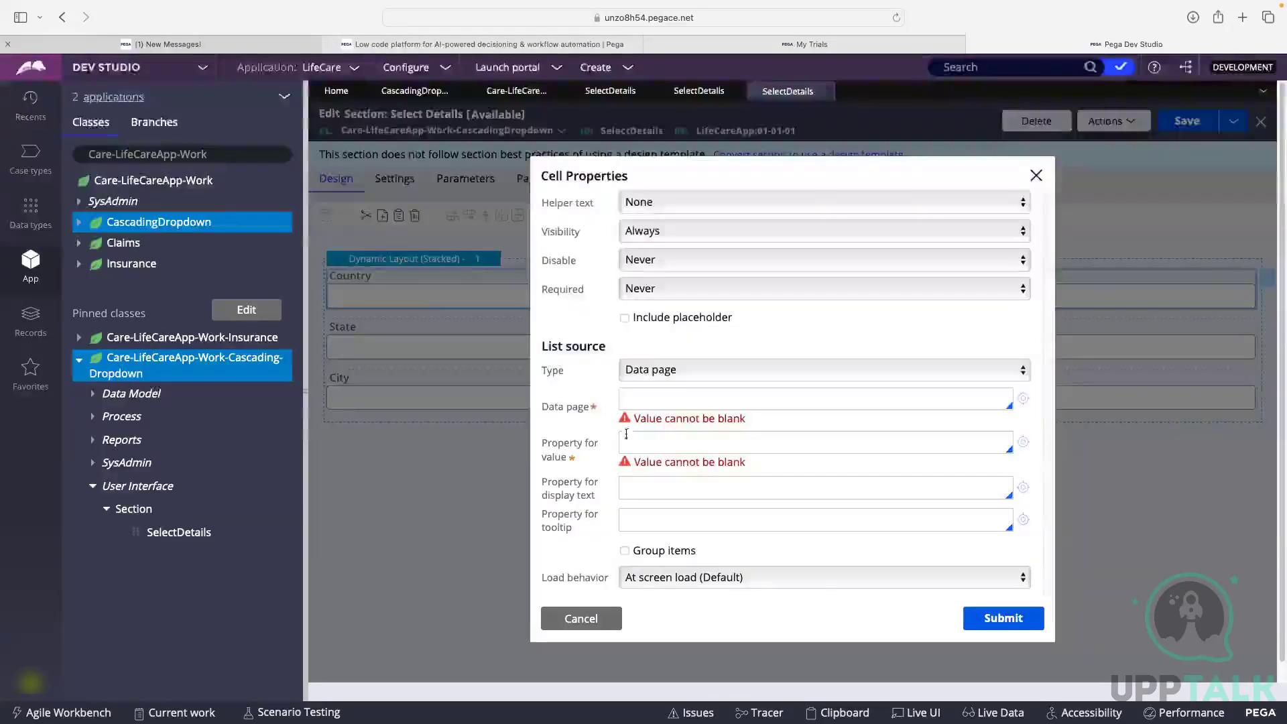
Step: Set D_CountryStateCityList as the data page for the Country dropdown's list source
click(647, 400)
text(D_Co)
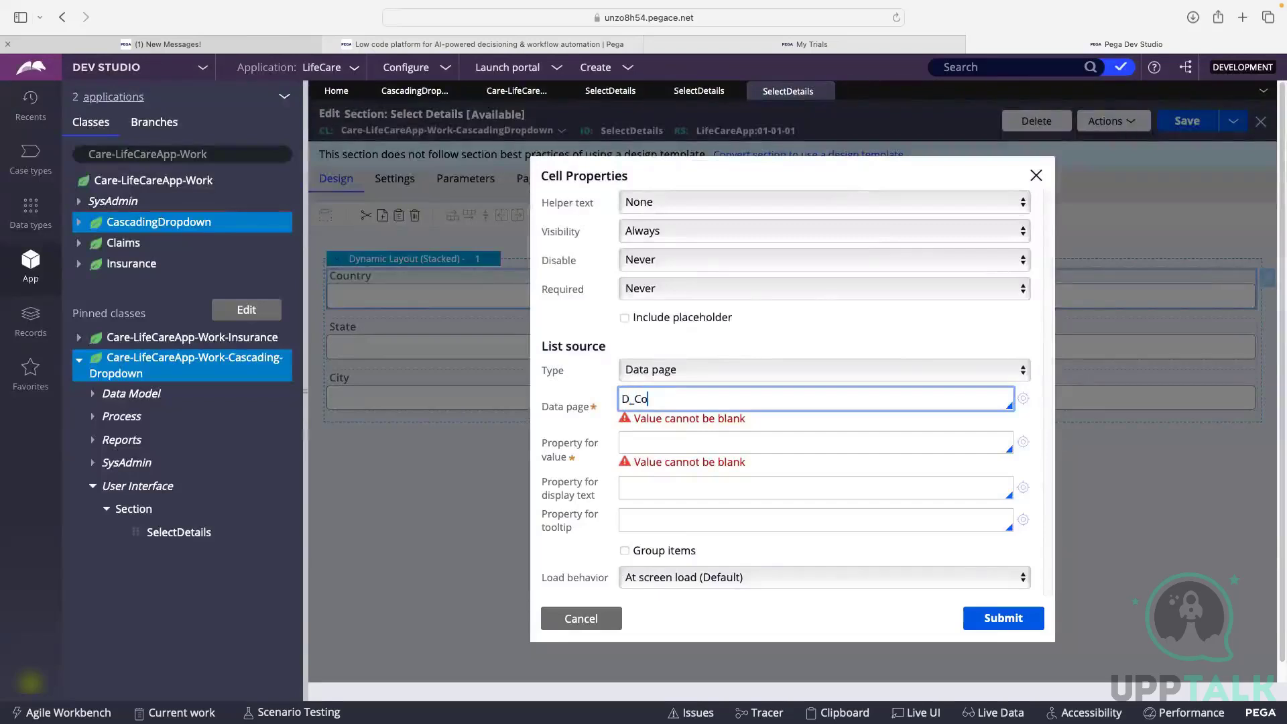
text(untryState)
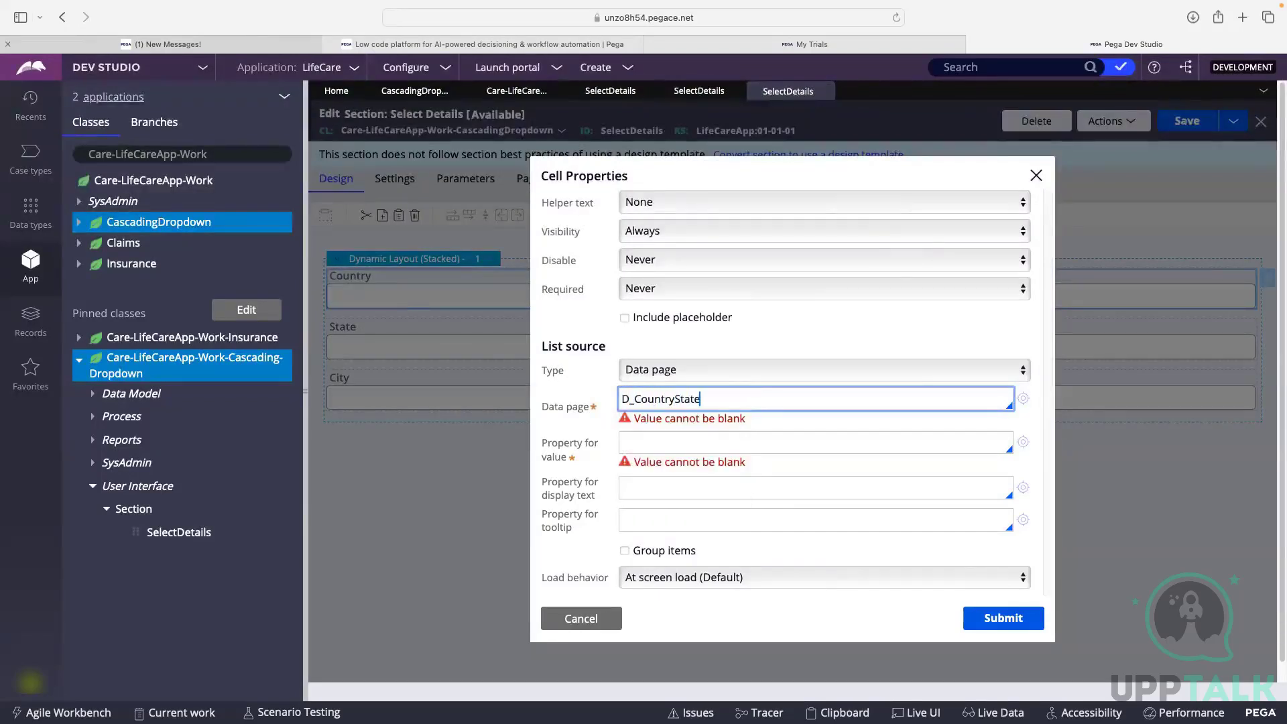
text(CityList)
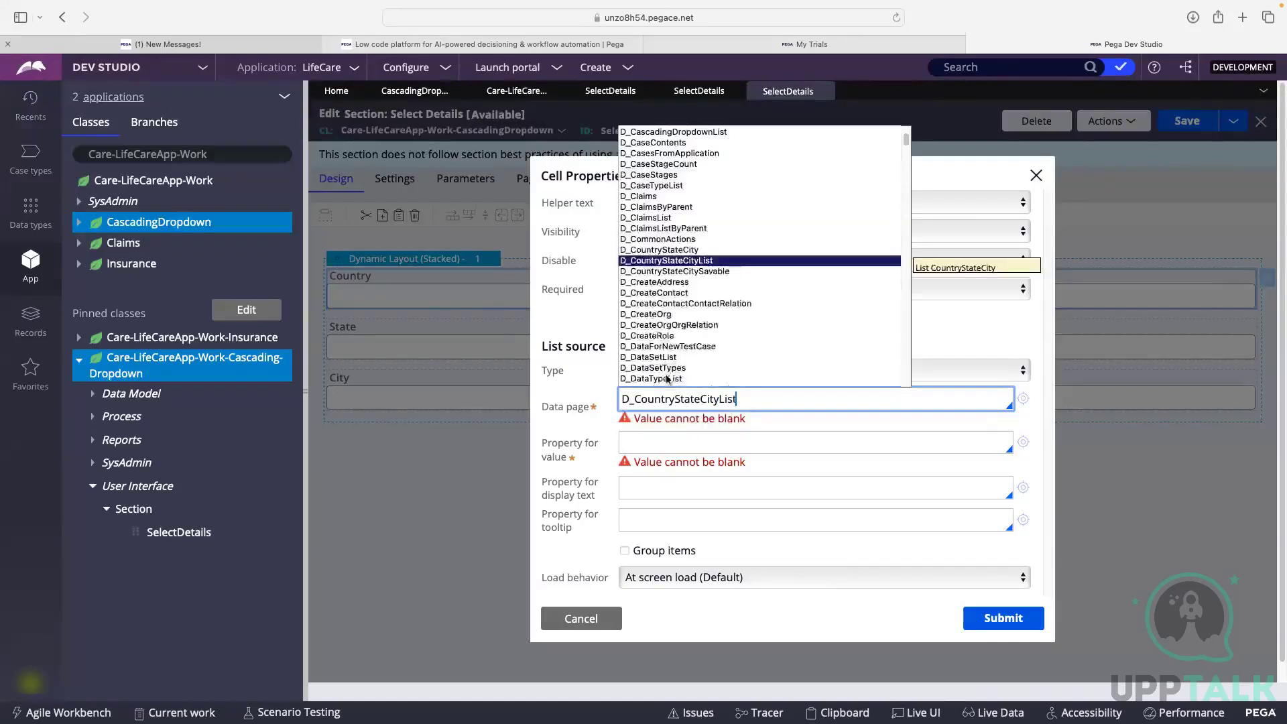
click(644, 261)
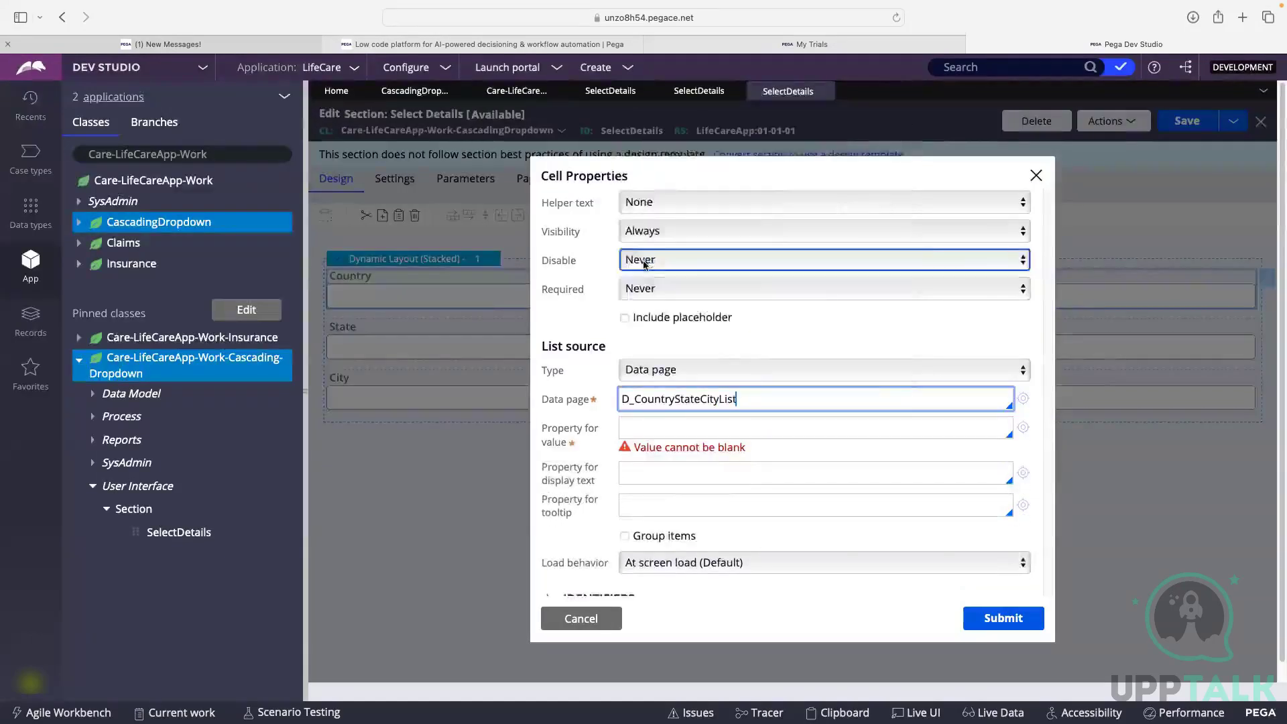
Step: Set the Country dropdown's property for value to .Country, submit the cell properties and save the Select Details section
click(668, 435)
text(.)
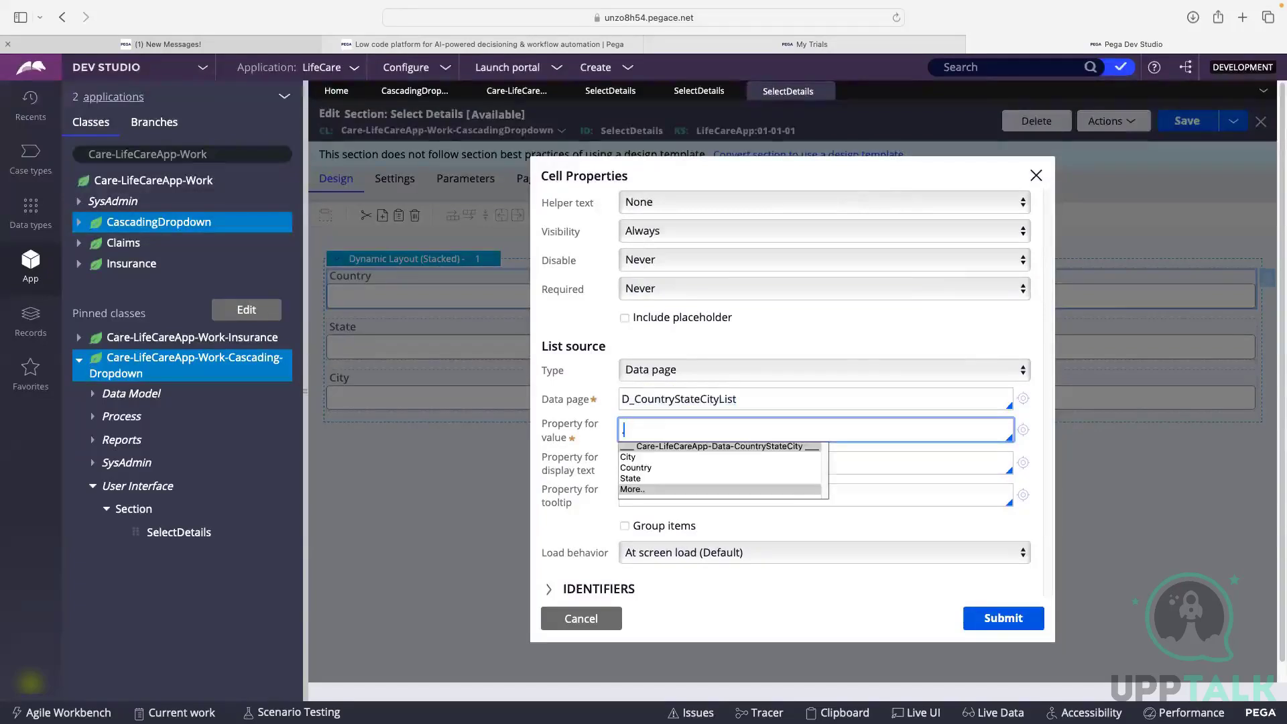
click(635, 467)
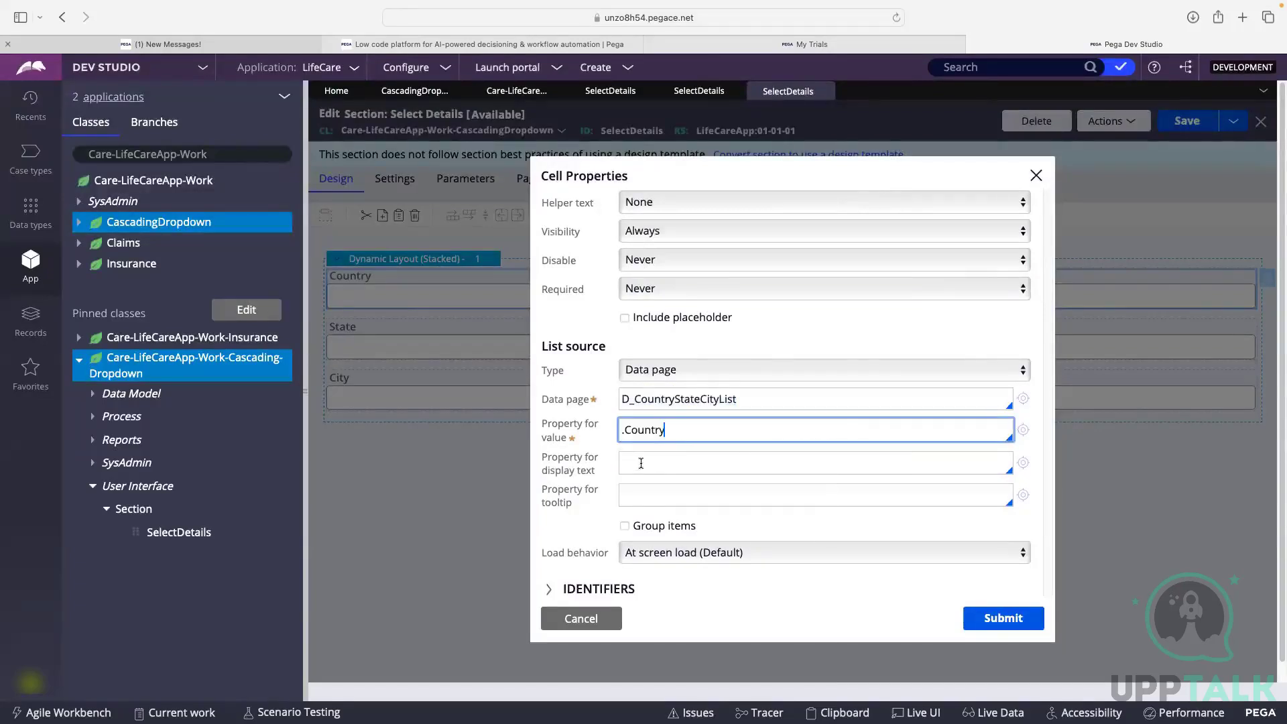
click(995, 613)
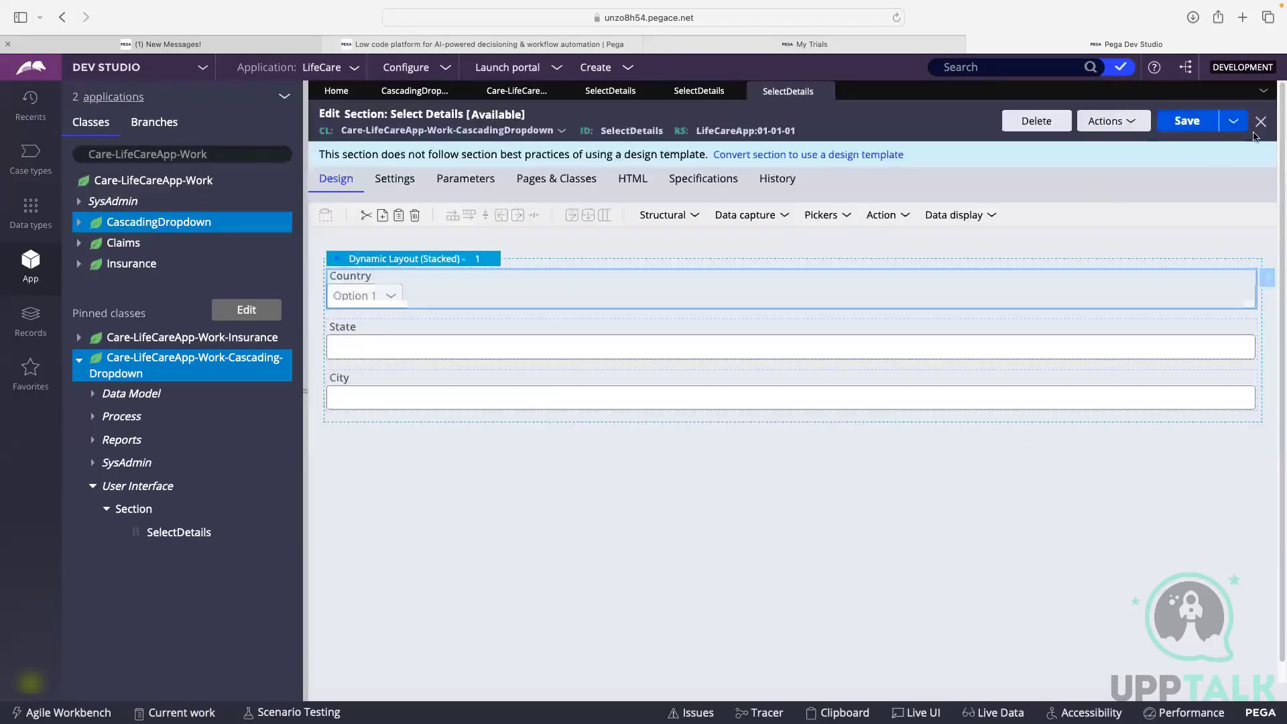
click(1184, 122)
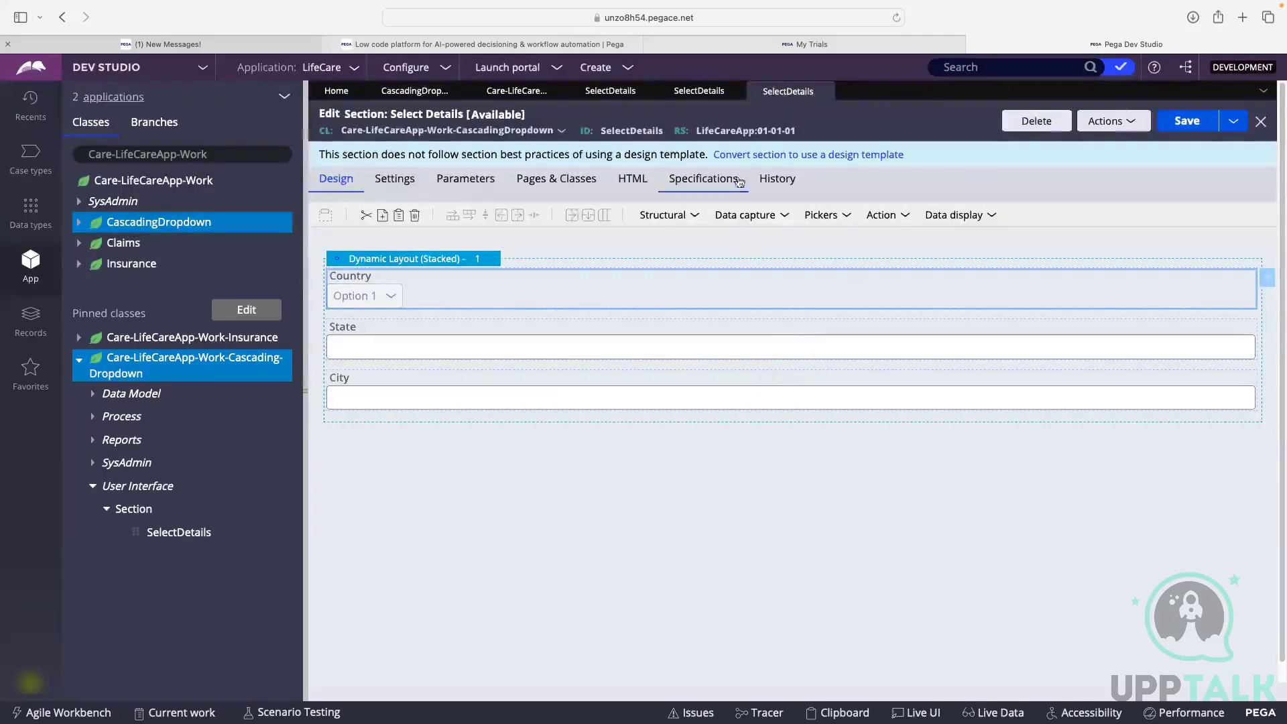
Step: Create a new CascadingDropdown case and check the options offered by its Country dropdown
click(596, 67)
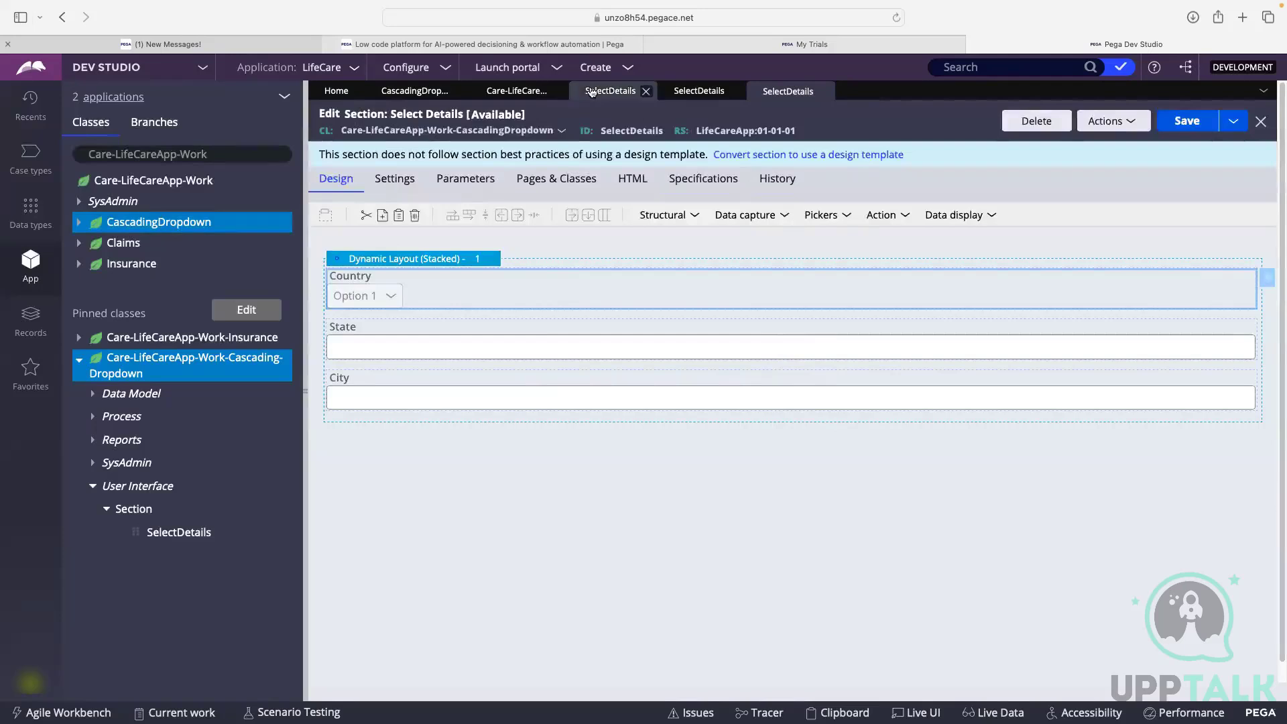
mouse_move(676, 87)
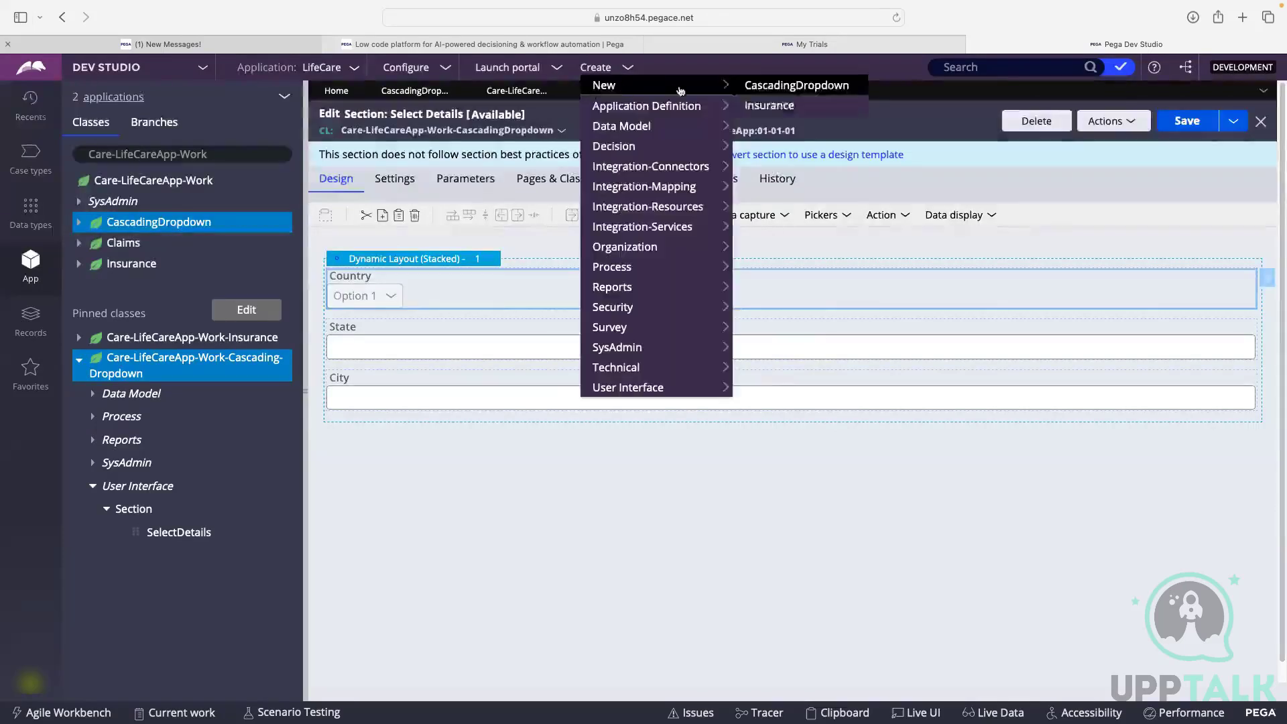
click(762, 88)
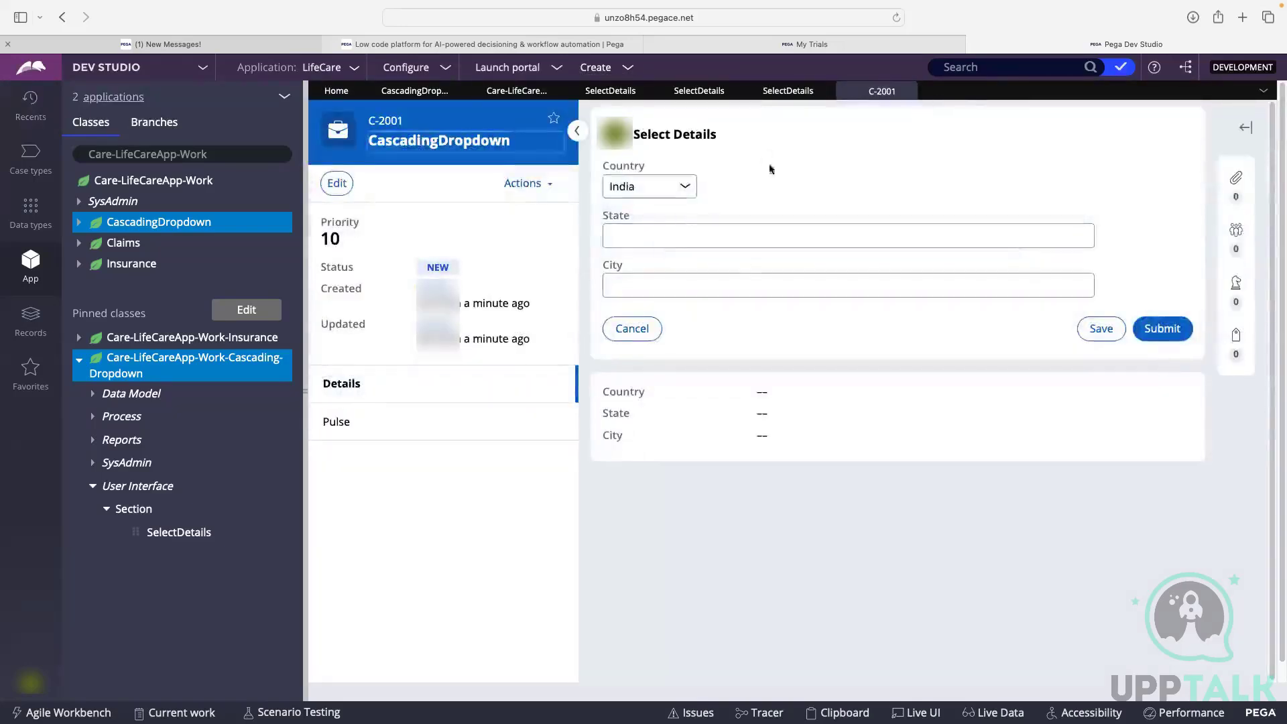
click(664, 189)
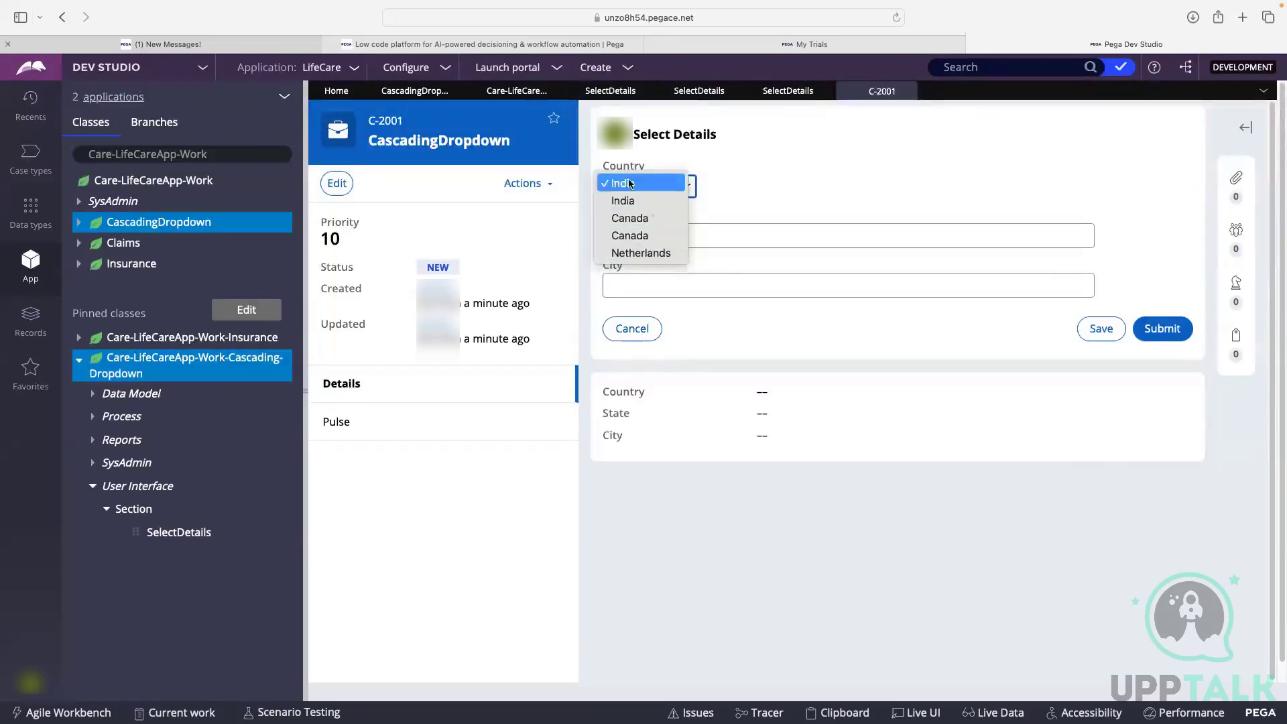
Step: Compare the case's Country options with the records of the CountryStateCity data type and return to the case
click(502, 92)
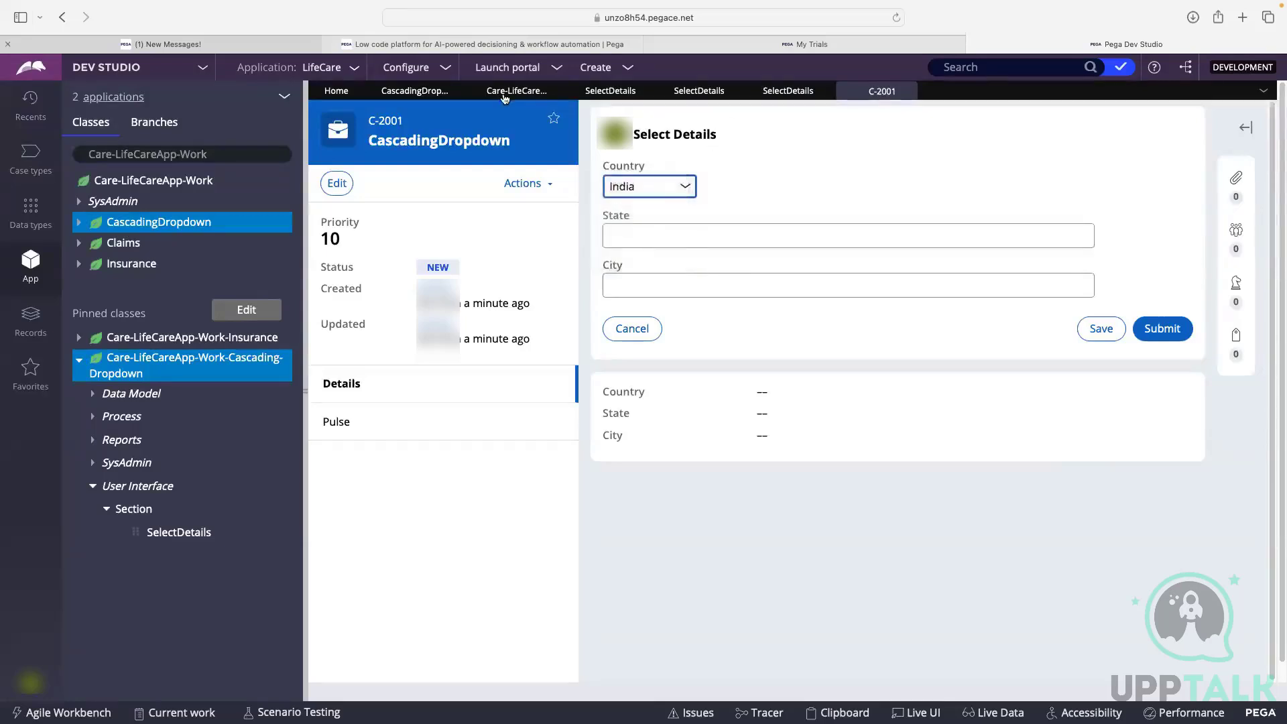
click(506, 94)
click(532, 156)
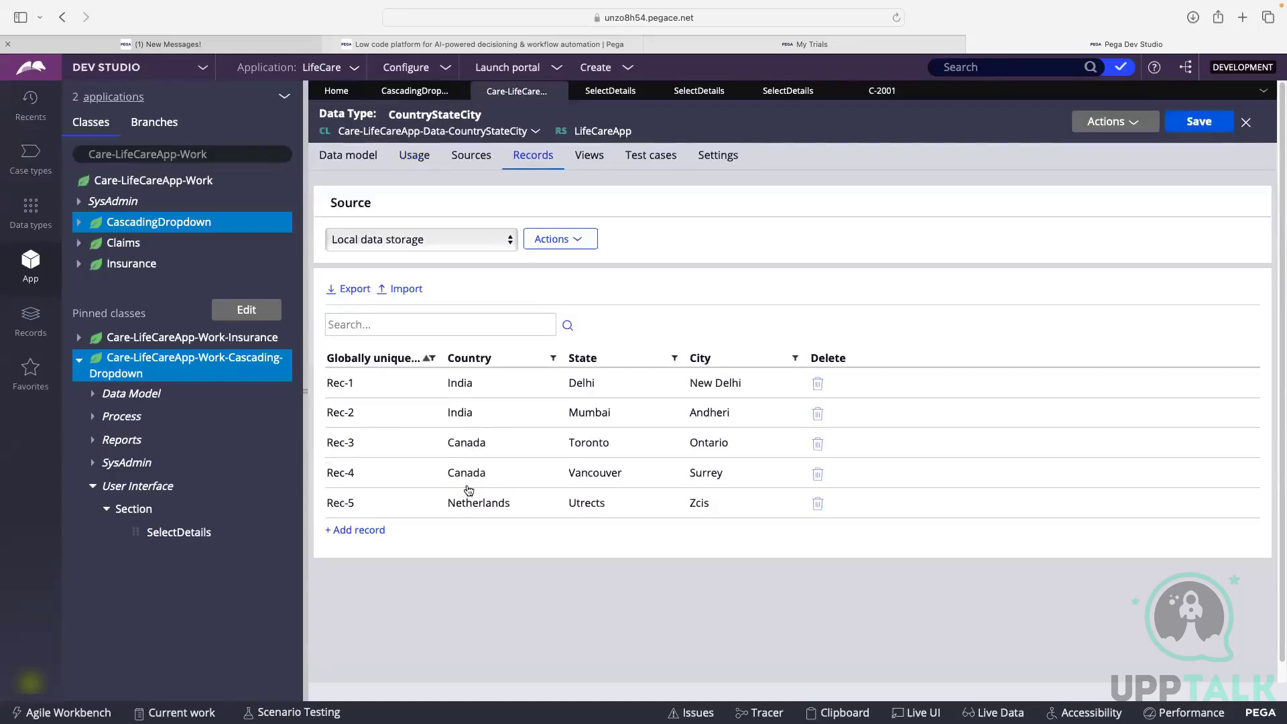
click(873, 94)
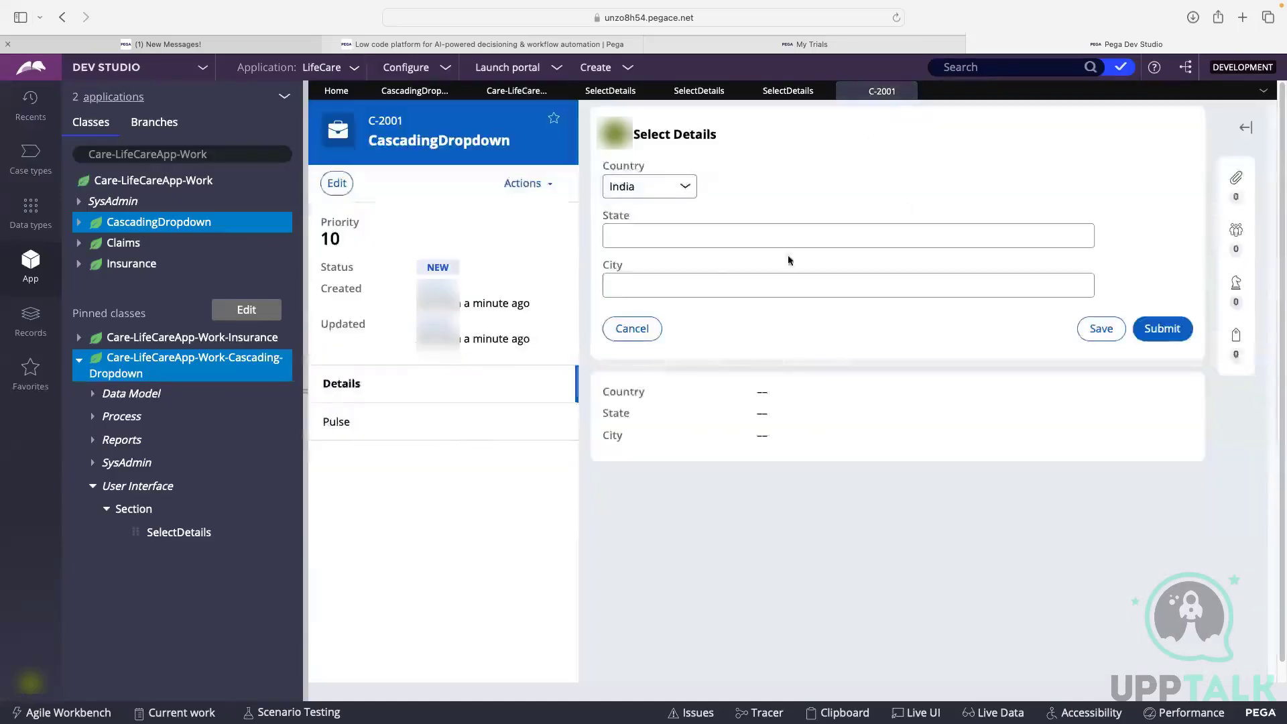
Step: Open the D_CountryStateCityList data page from the Country dropdown's cell properties in the Select Details section
click(781, 93)
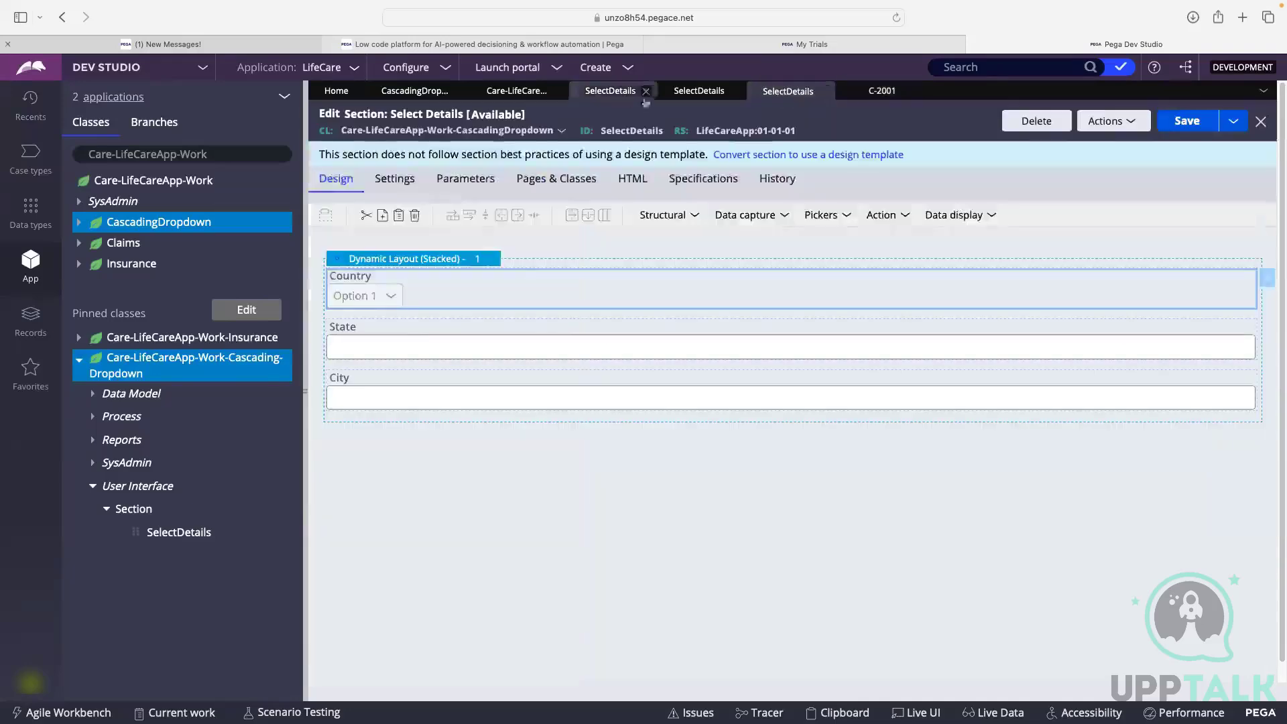
click(518, 99)
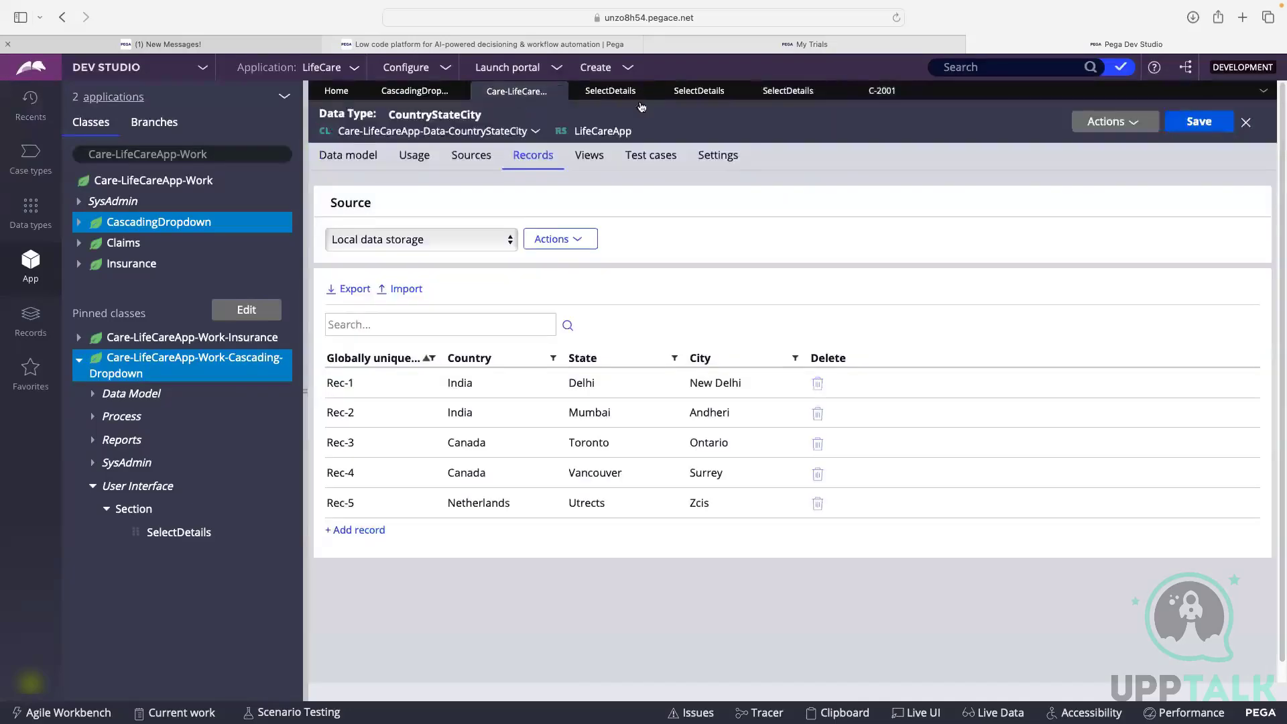
click(610, 97)
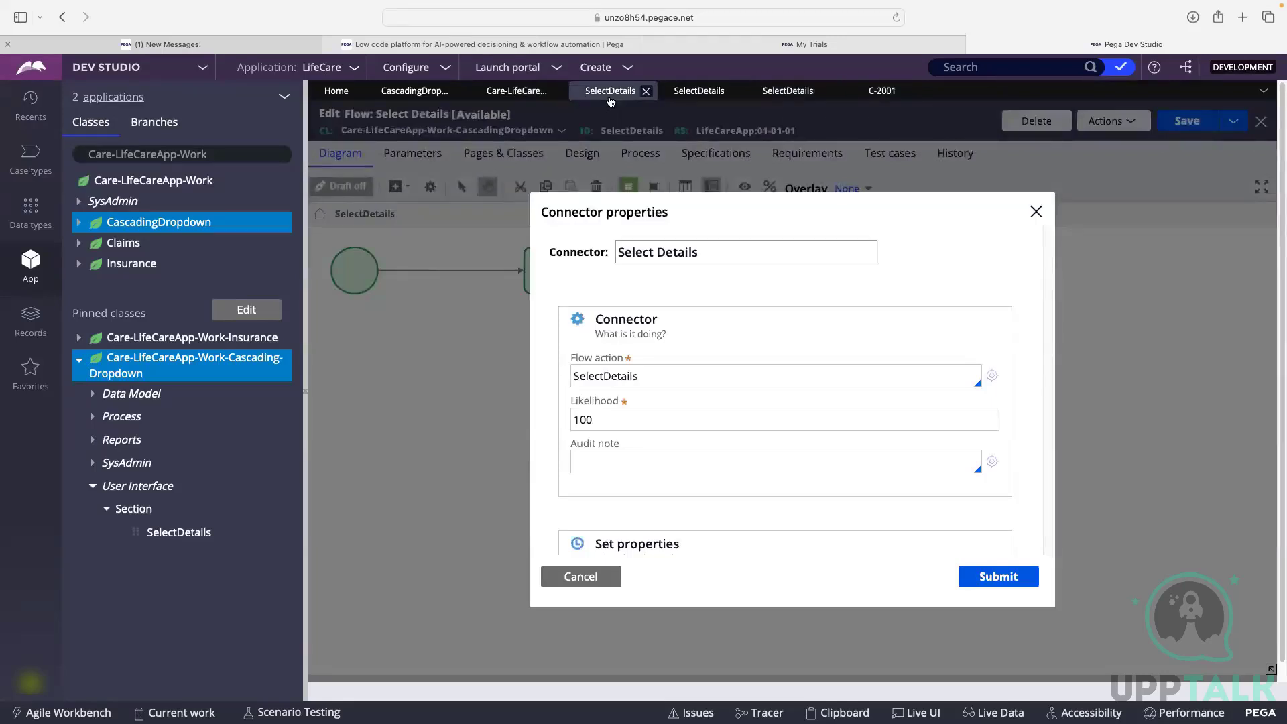
click(787, 92)
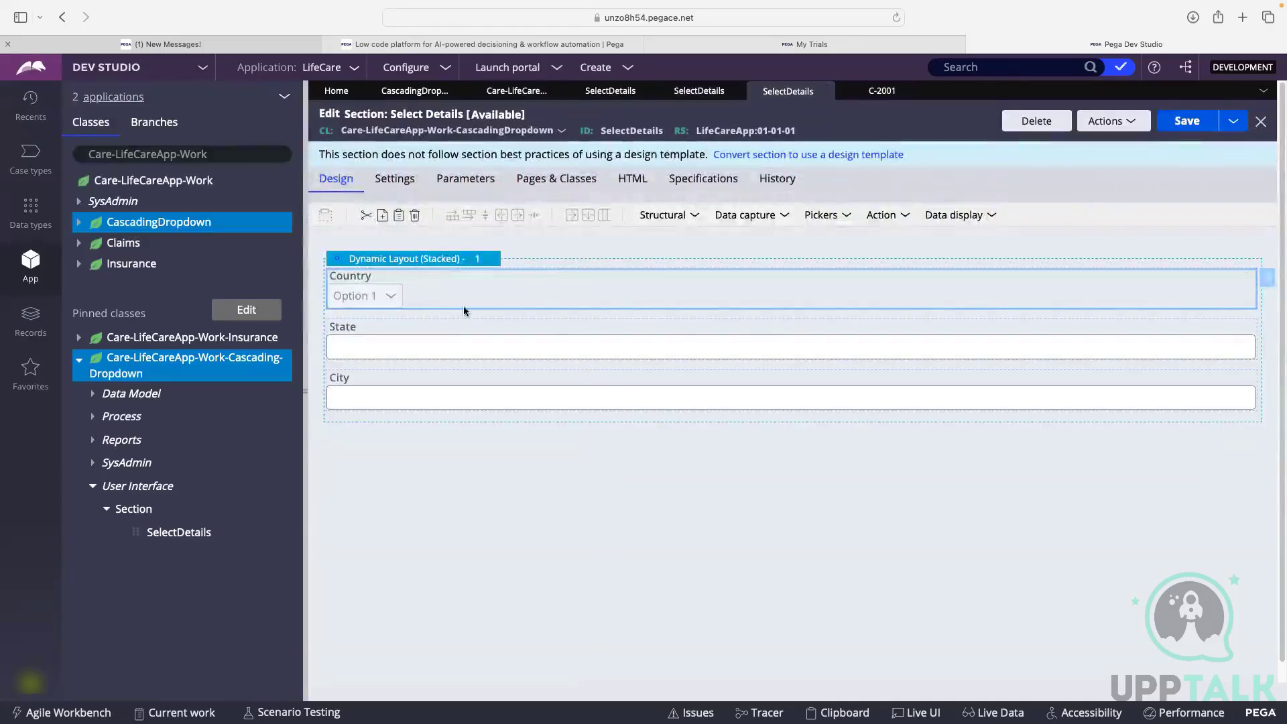
double_click(681, 320)
scroll(724, 315, down, 5)
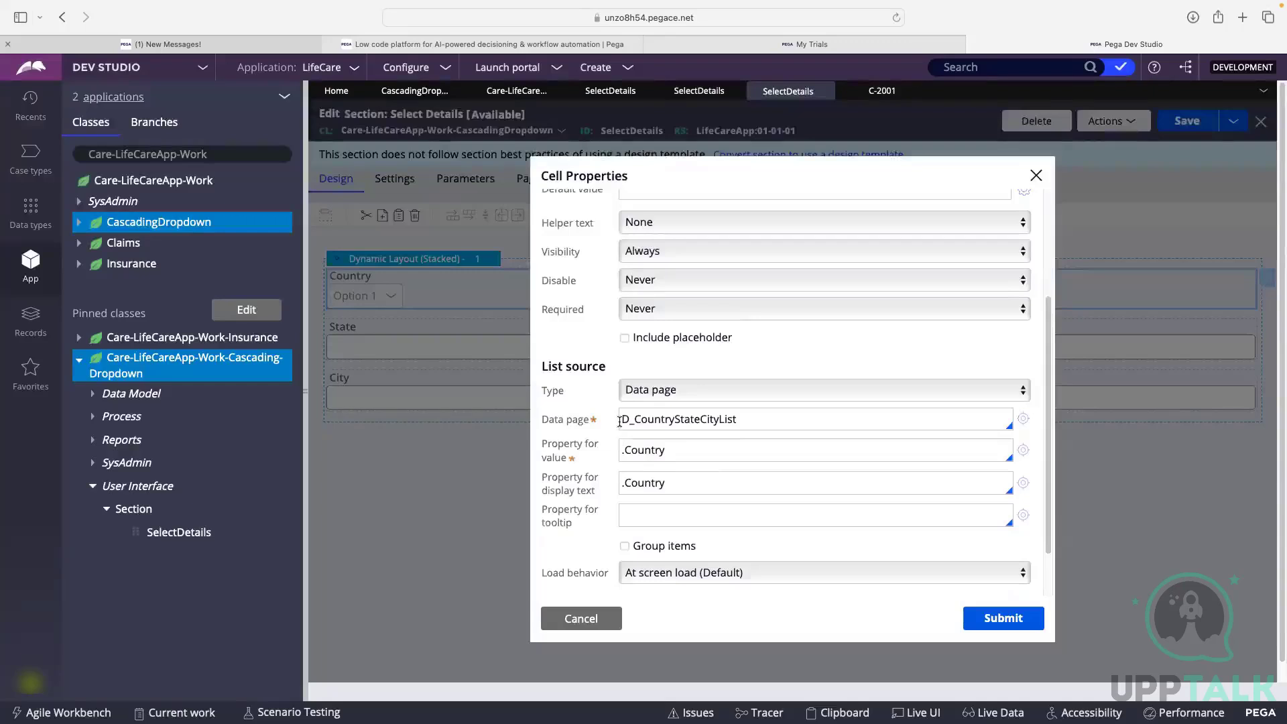
drag(620, 421, 736, 421)
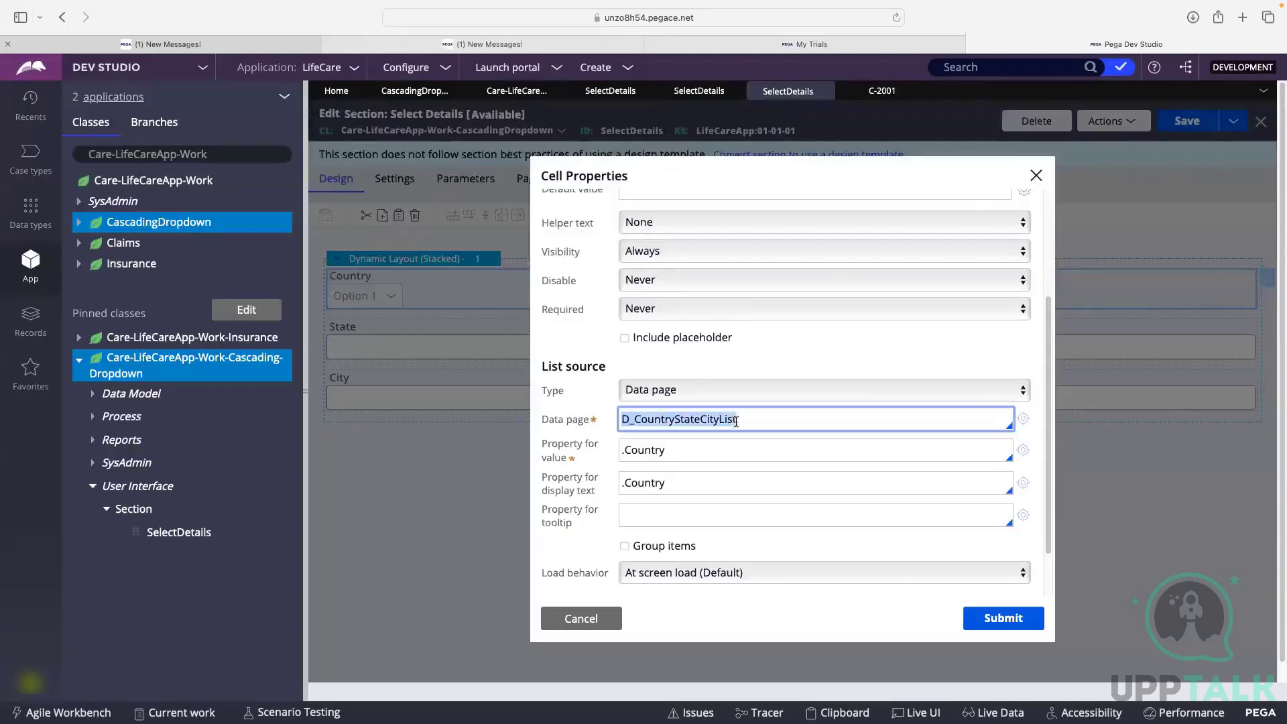
click(743, 420)
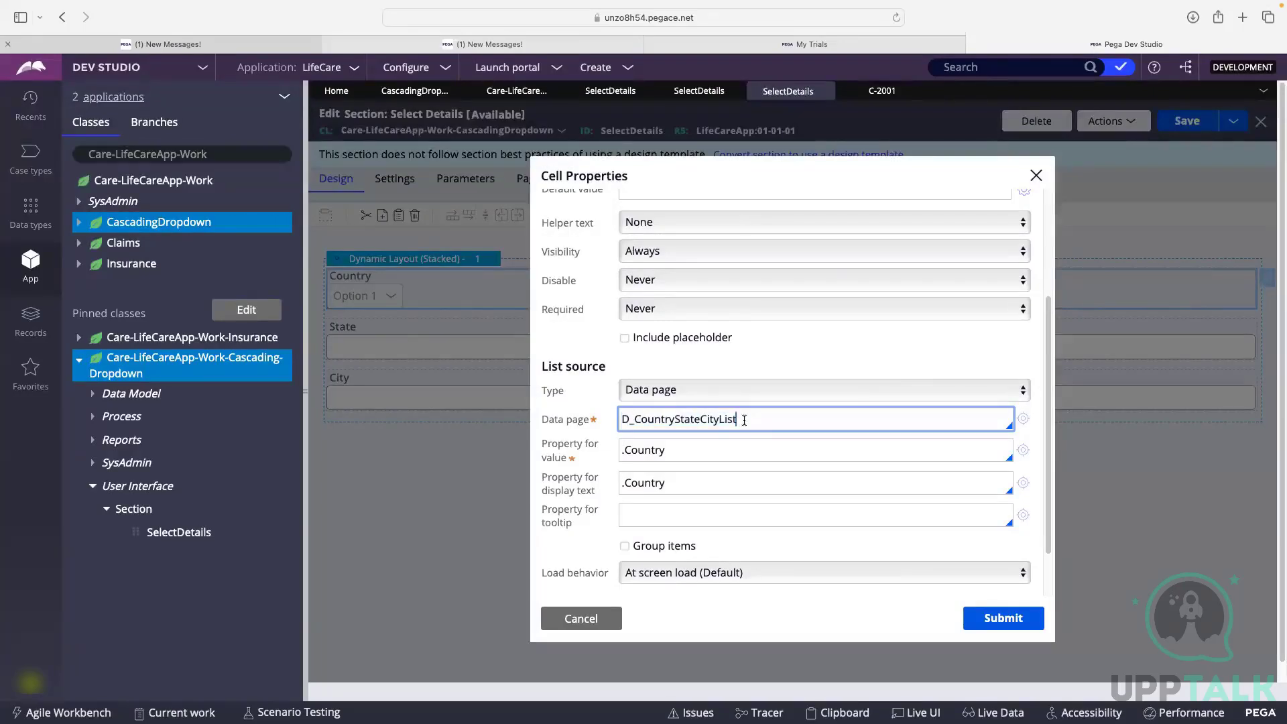
click(1022, 420)
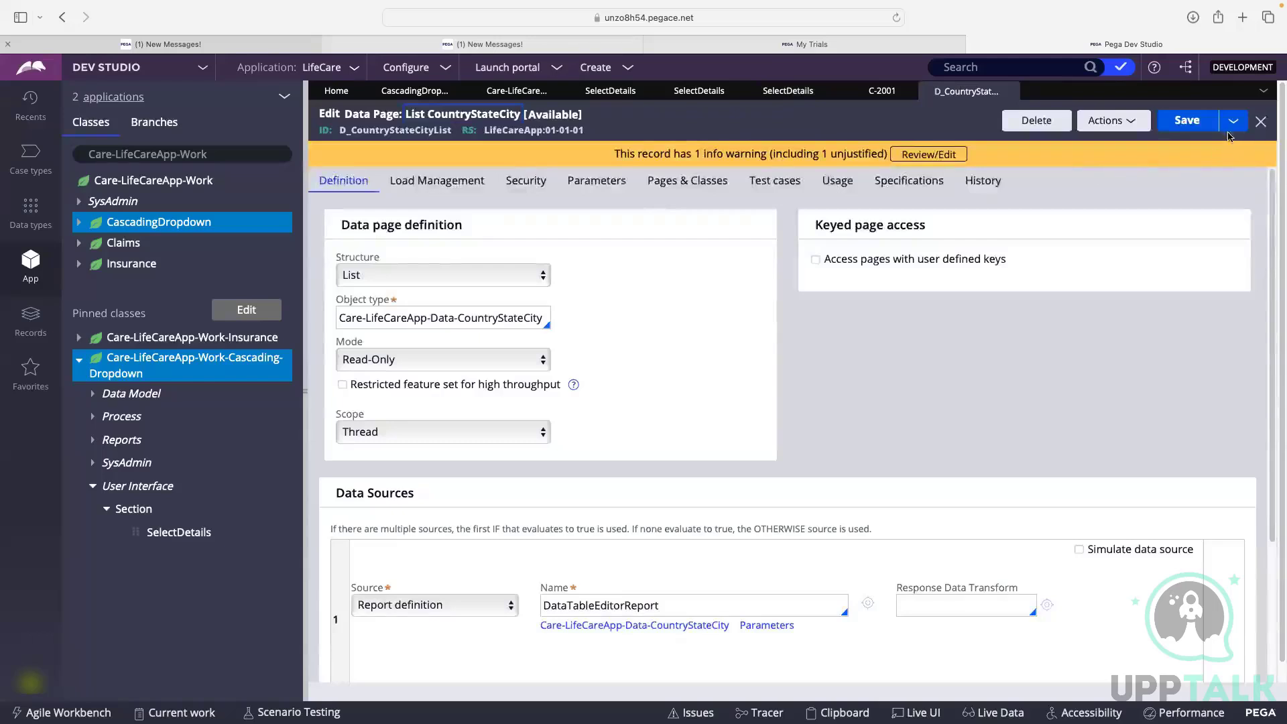
Step: Save a copy of the D_CountryStateCityList data page labelled FetchCountry, keeping the Care-LifeCareApp-Data-CountryStateCity class, and open it
click(1232, 122)
click(1129, 141)
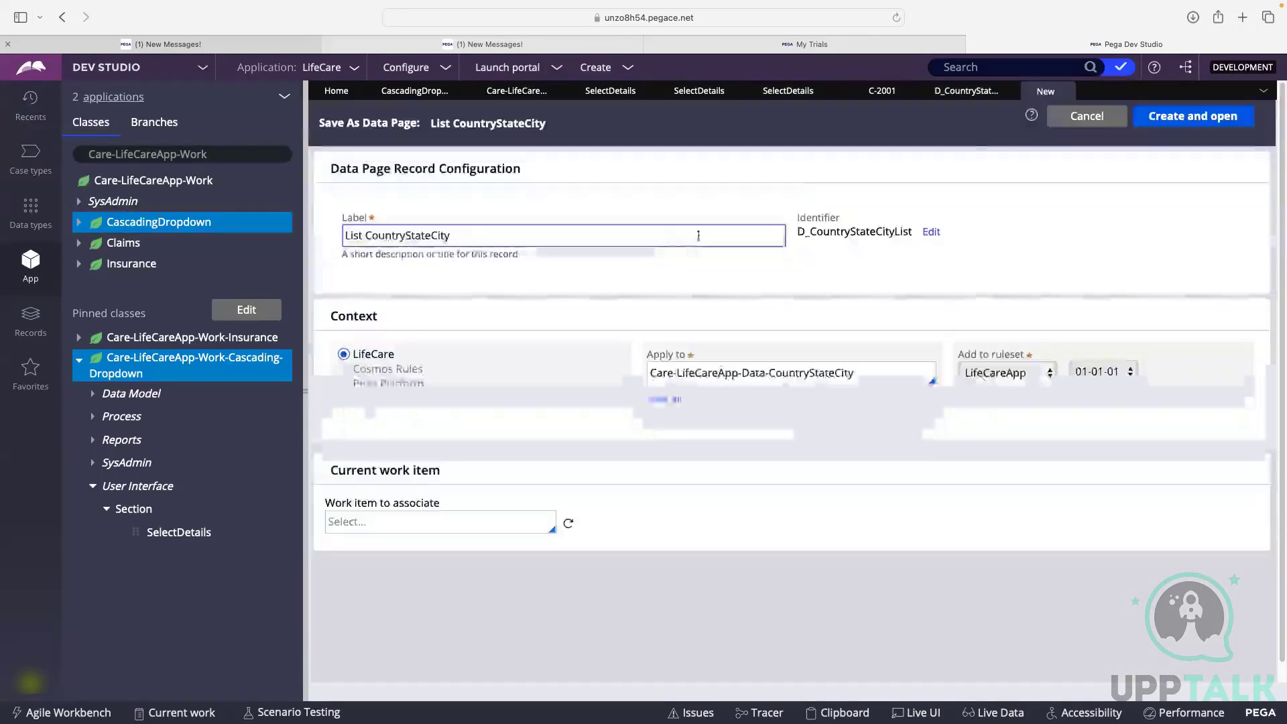
drag(482, 239, 415, 235)
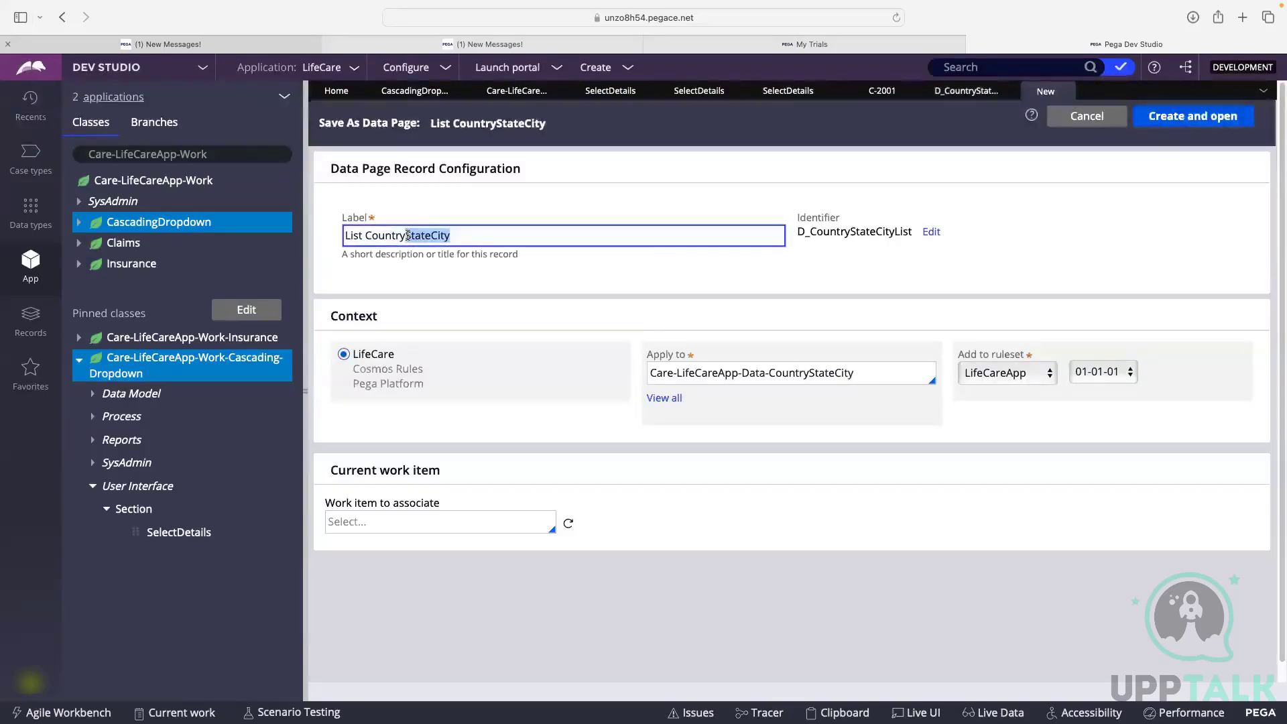
key(BackSpace)
key(BackSpace)
key(BackSpace)
key(BackSpace)
key(BackSpace)
key(BackSpace)
key(BackSpace)
key(BackSpace)
key(BackSpace)
key(BackSpace)
key(BackSpace)
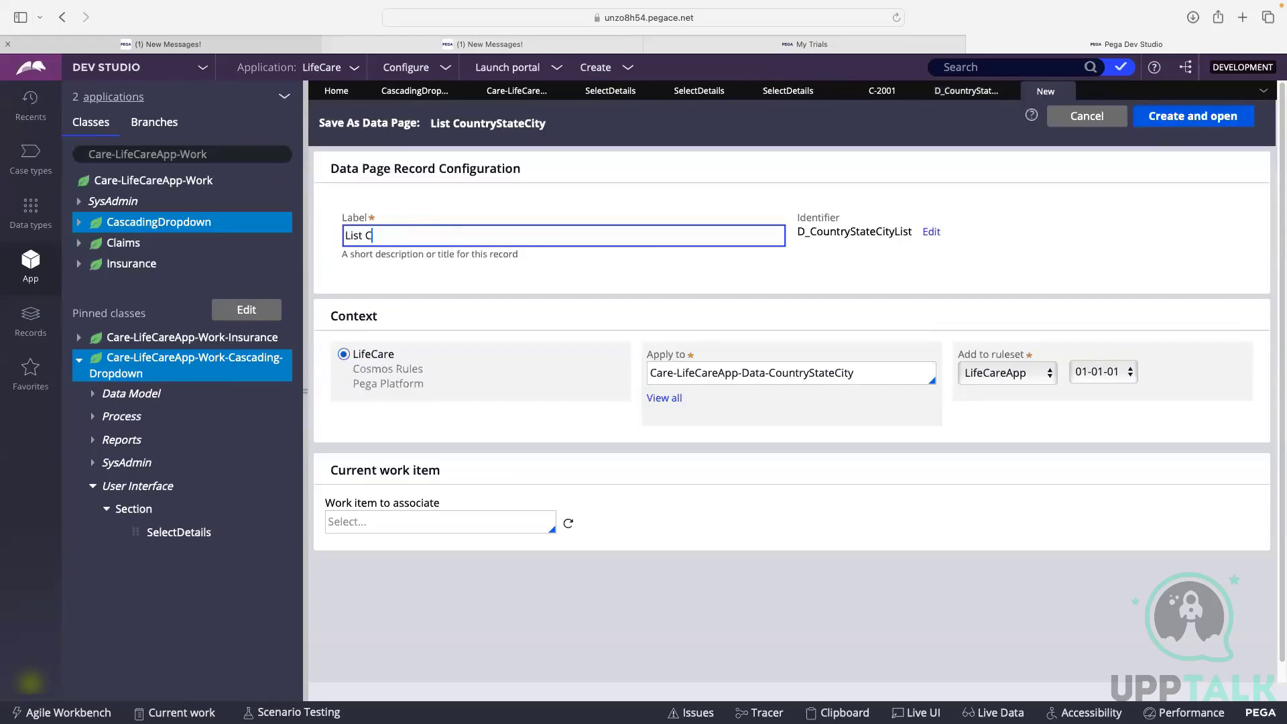
text(G)
key(BackSpace)
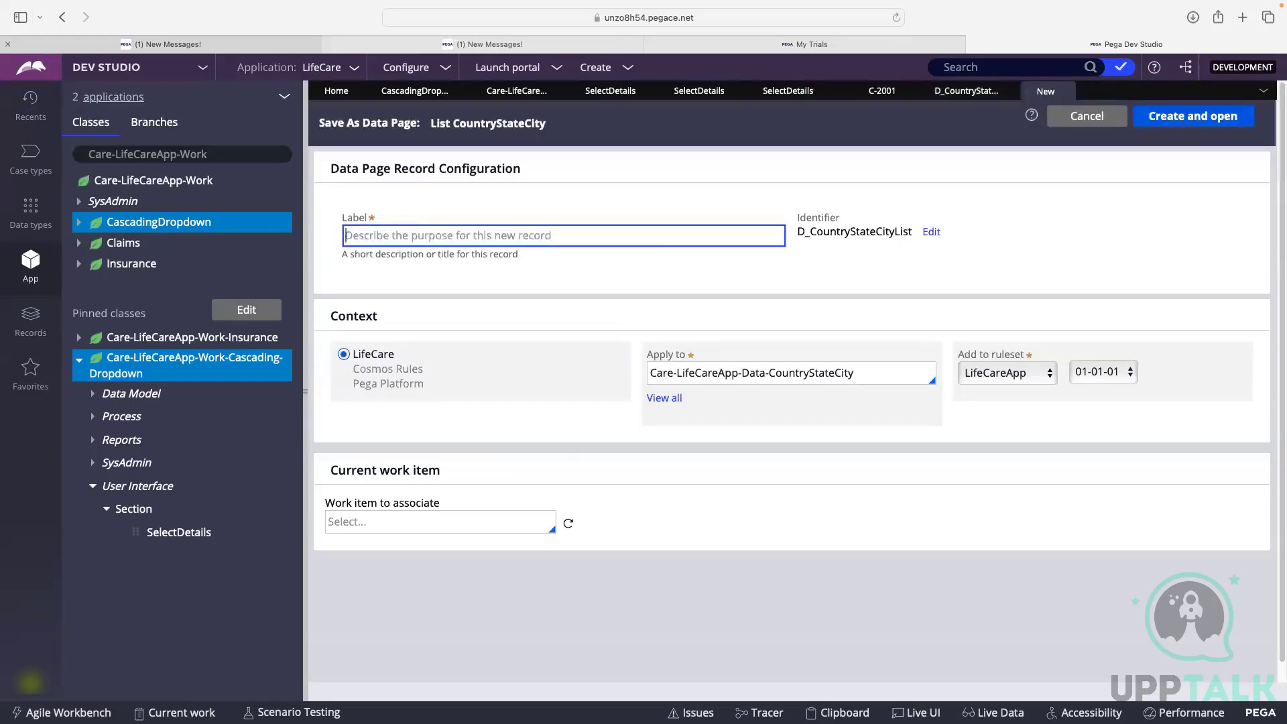
text(FetchCountr)
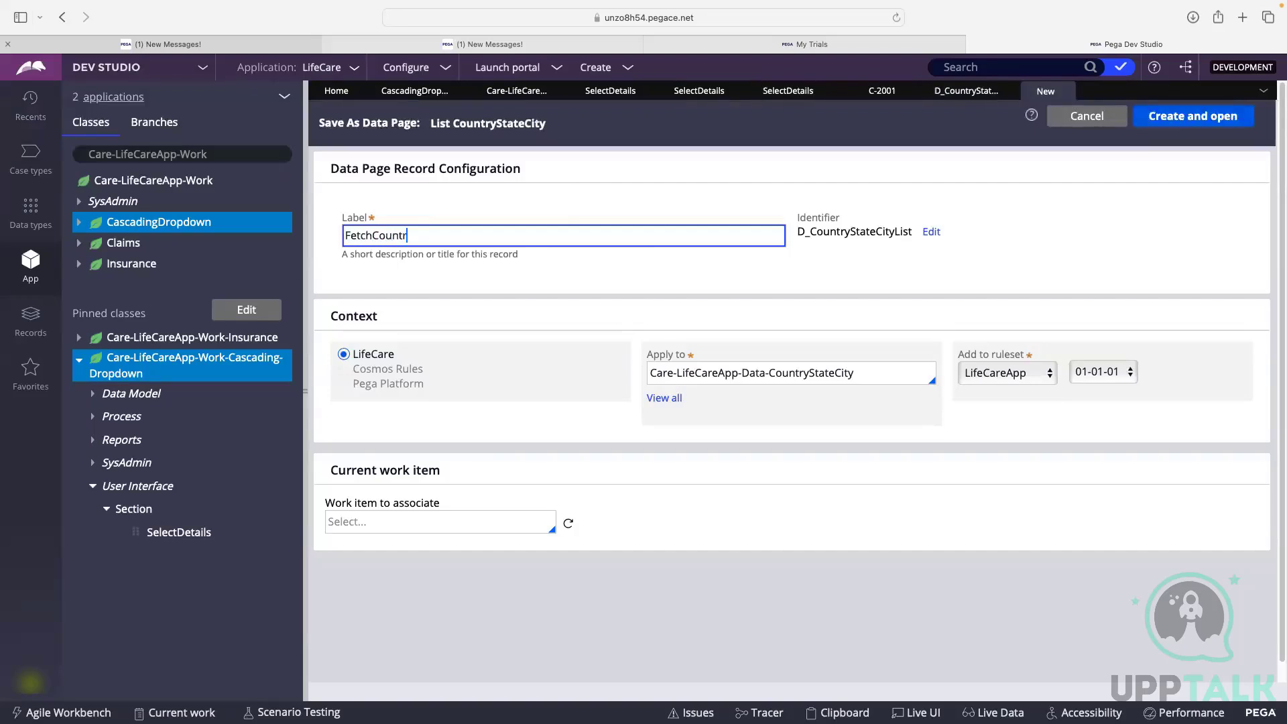
text(y)
click(808, 272)
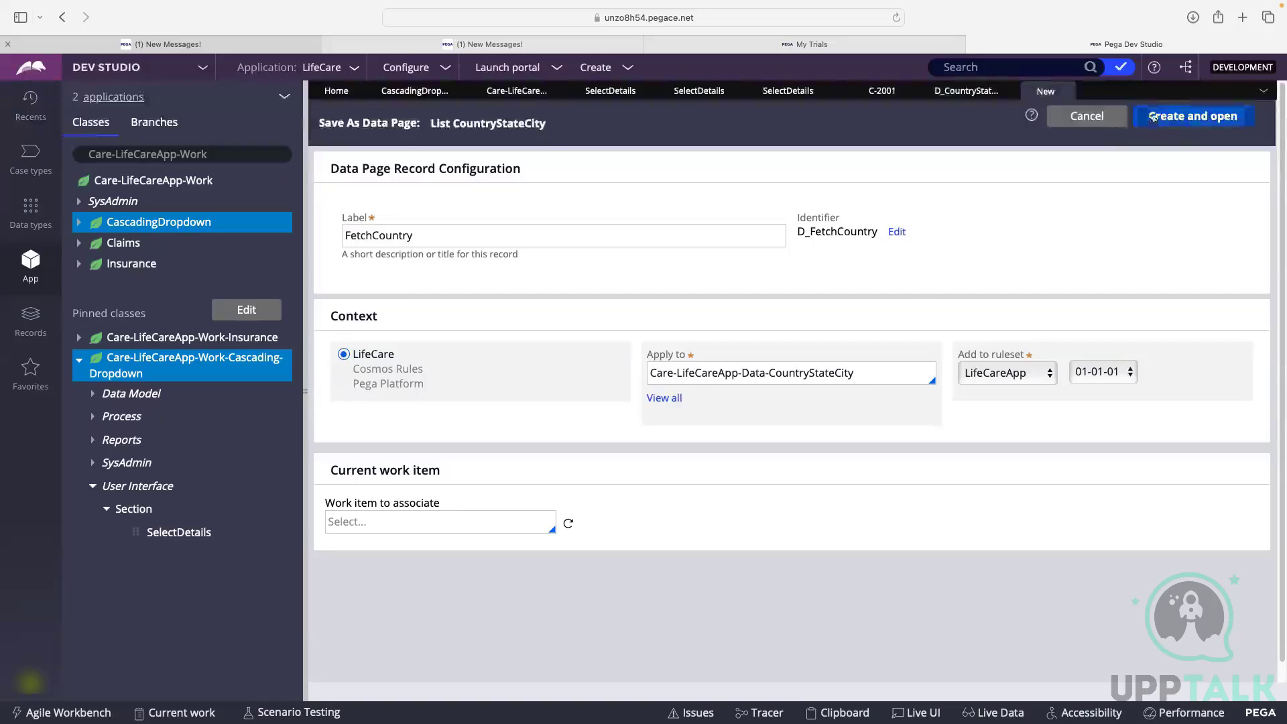
click(1193, 116)
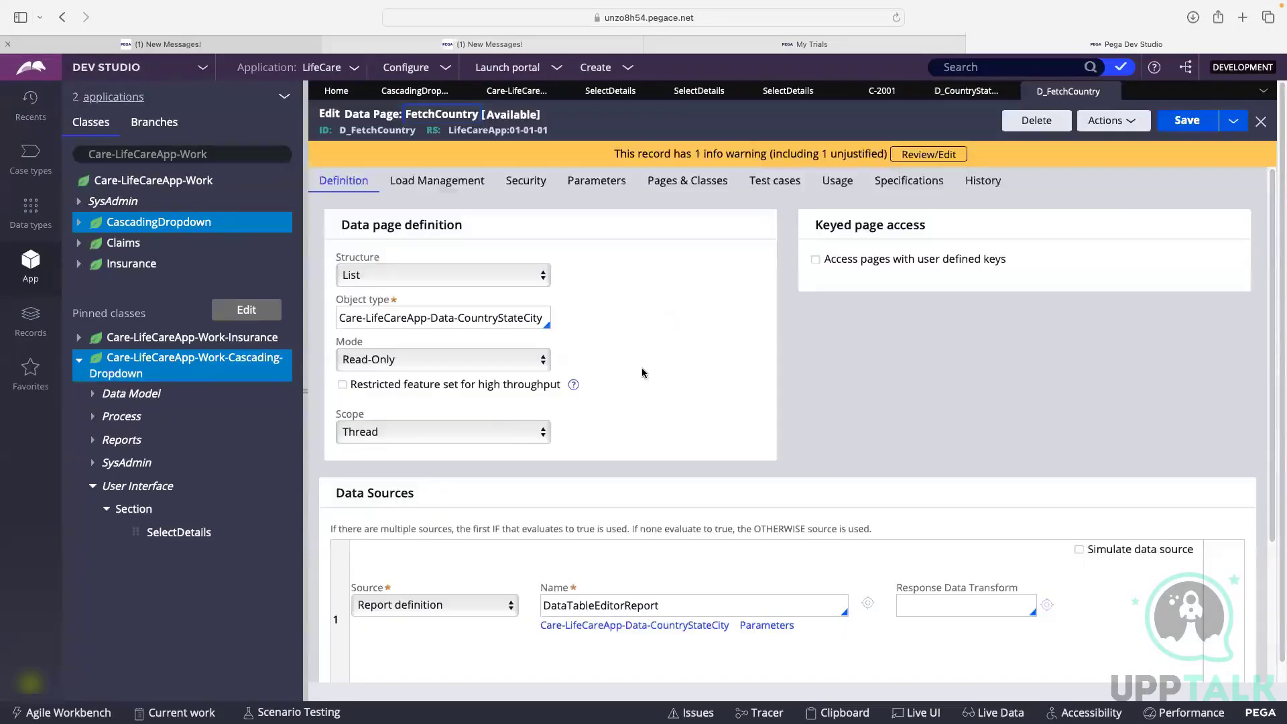
Step: Open the FetchCountry data page's source report definition, DataTableEditorReport, and save a copy of it labelled FetchCountry
scroll(661, 348, down, 1)
scroll(661, 352, down, 1)
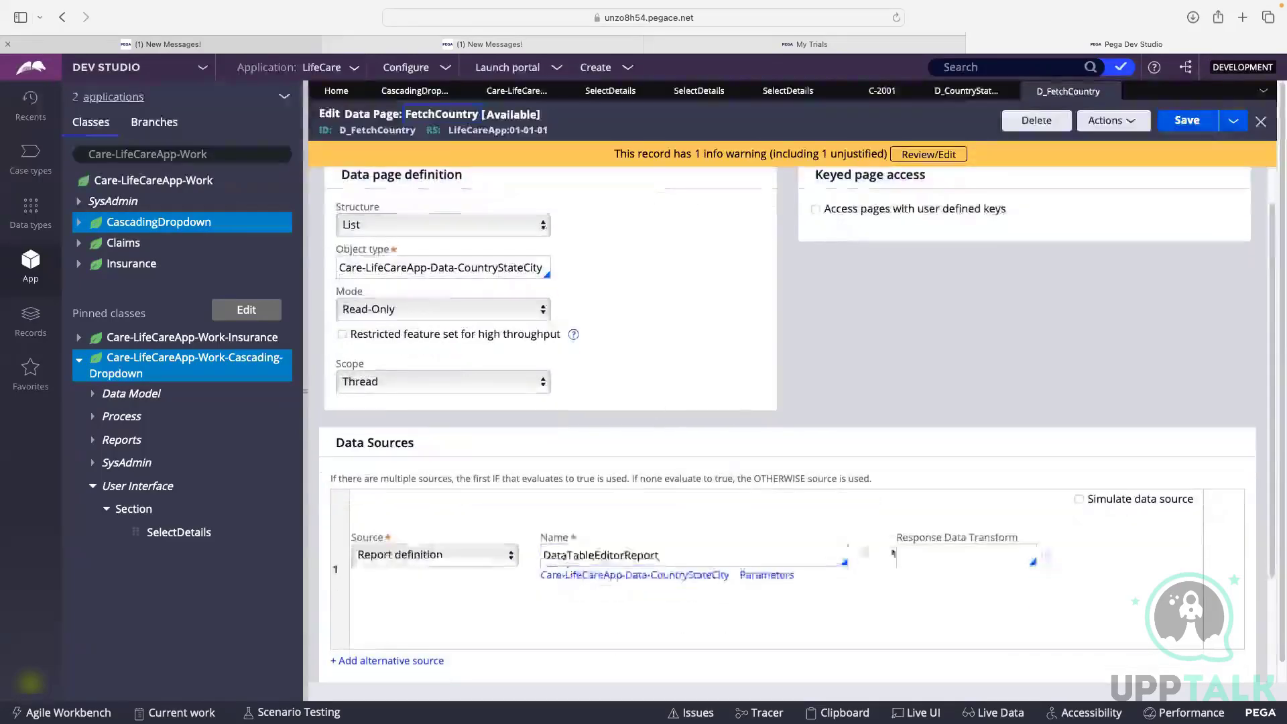
click(869, 555)
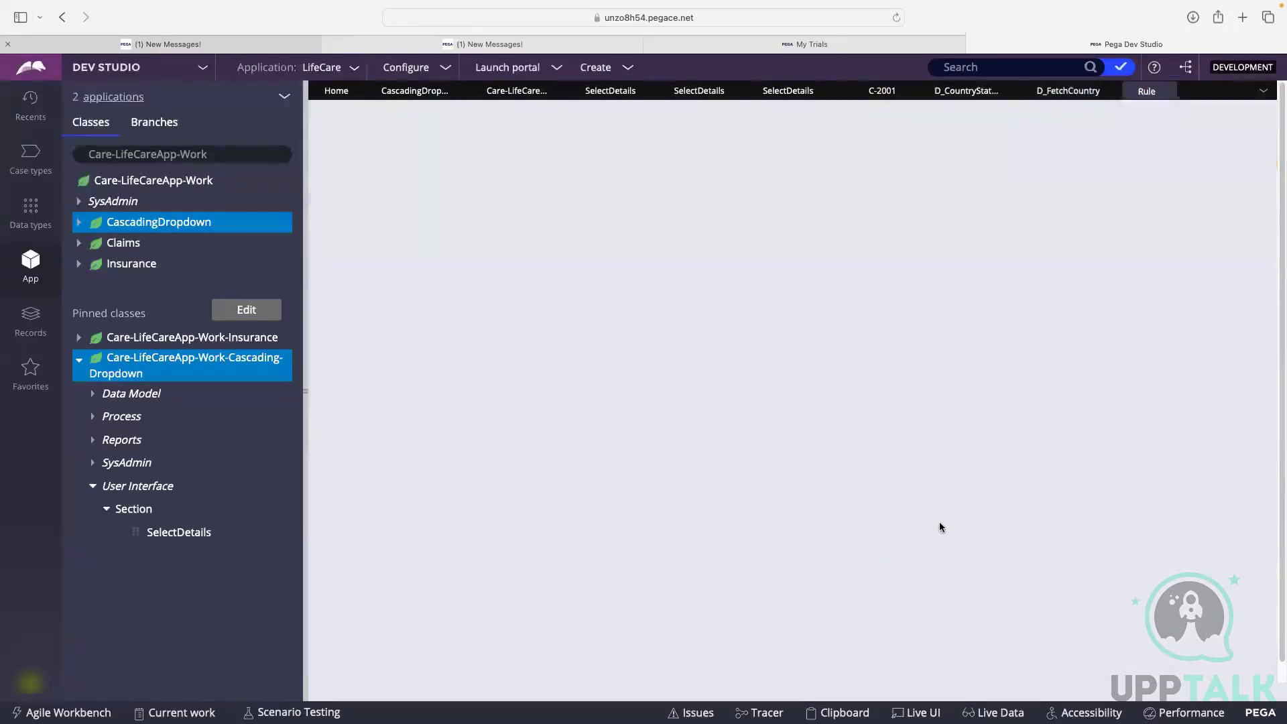
scroll(704, 308, down, 6)
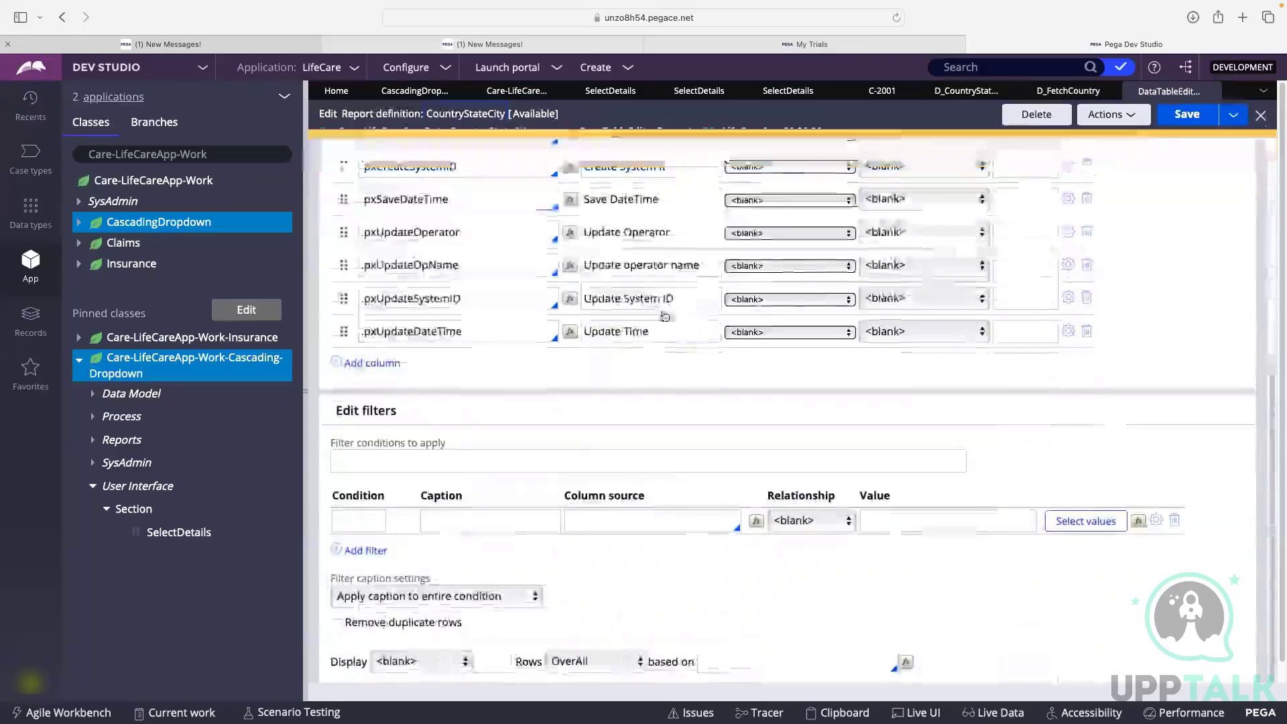
scroll(662, 318, up, 6)
click(1233, 120)
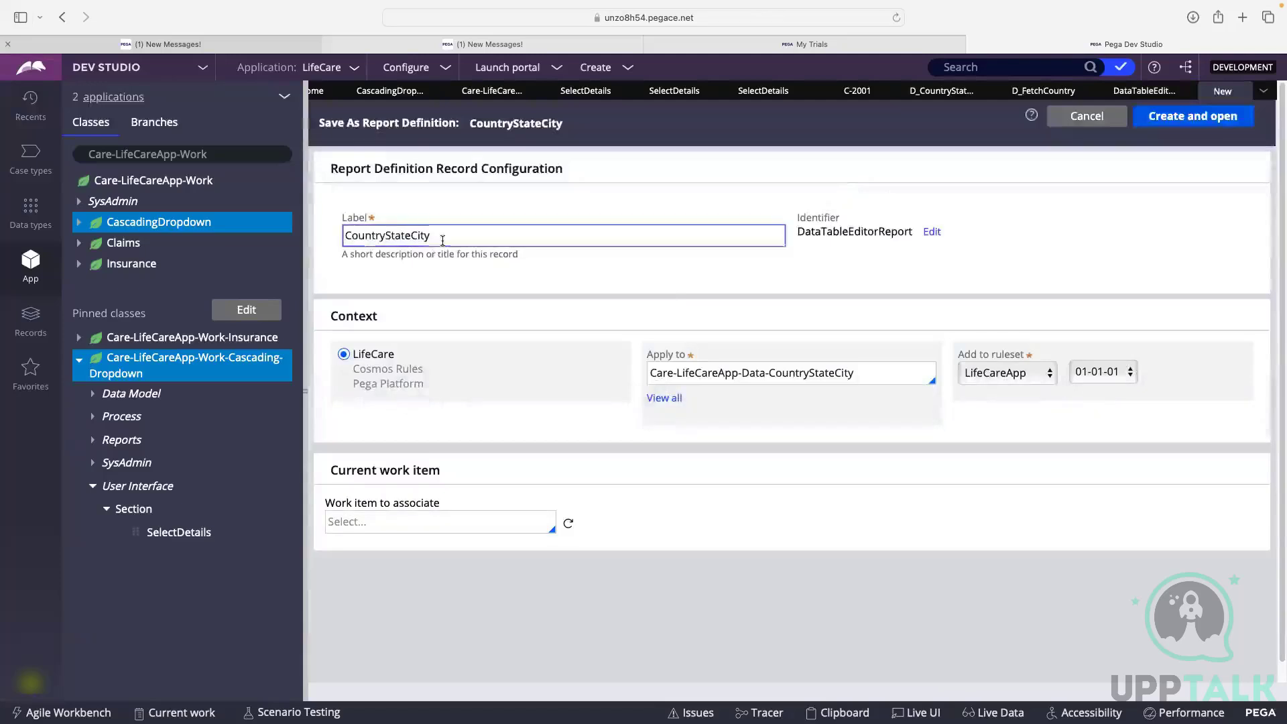
double_click(442, 236)
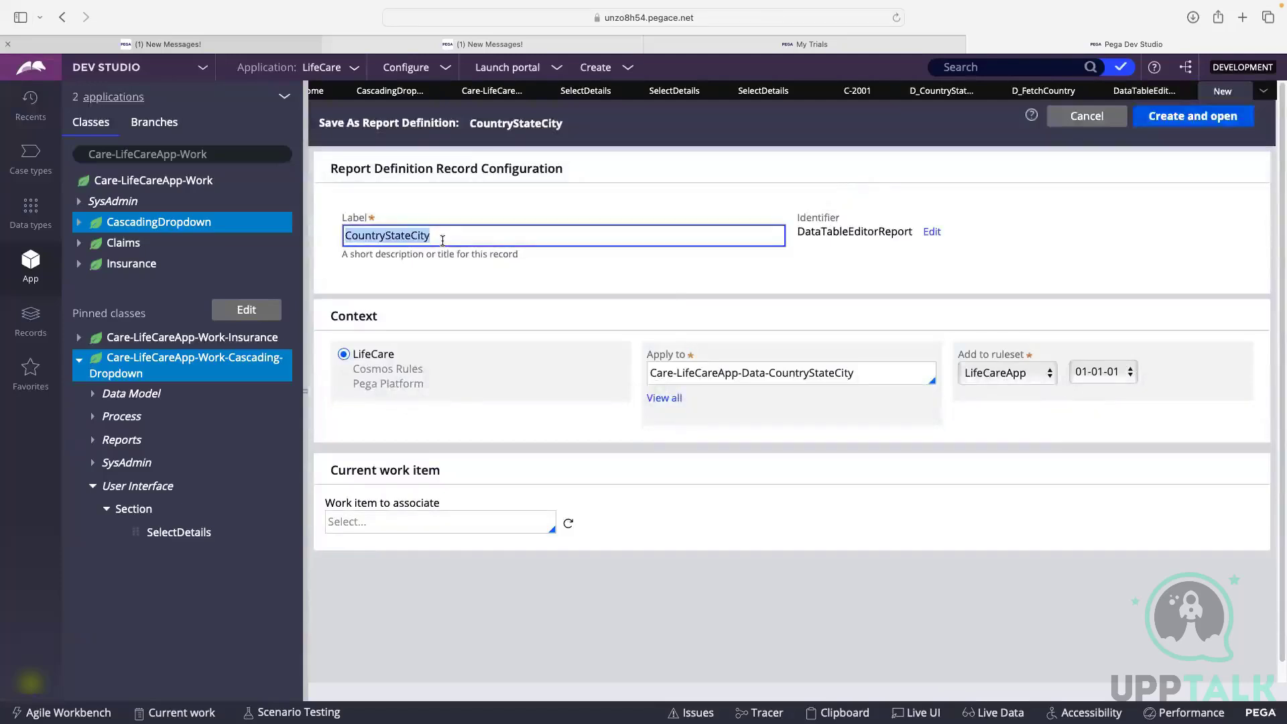
text(F)
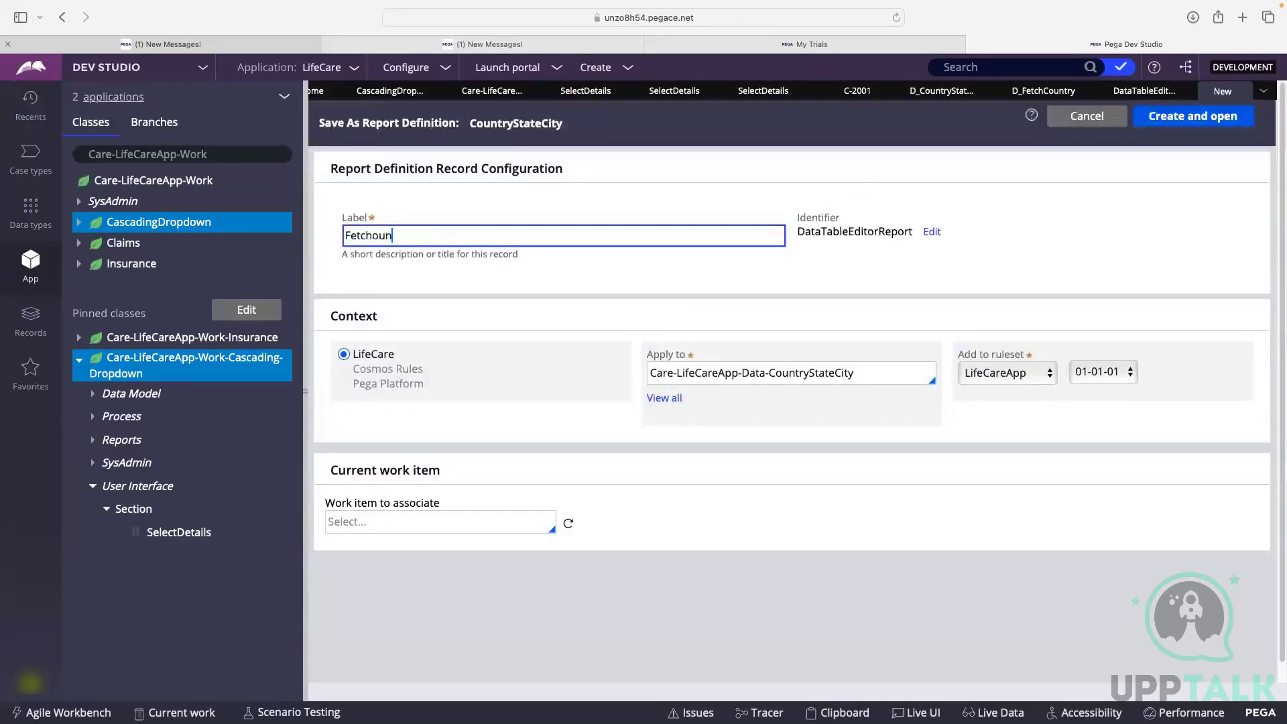
text(etchCountry)
click(373, 235)
text(C)
click(581, 287)
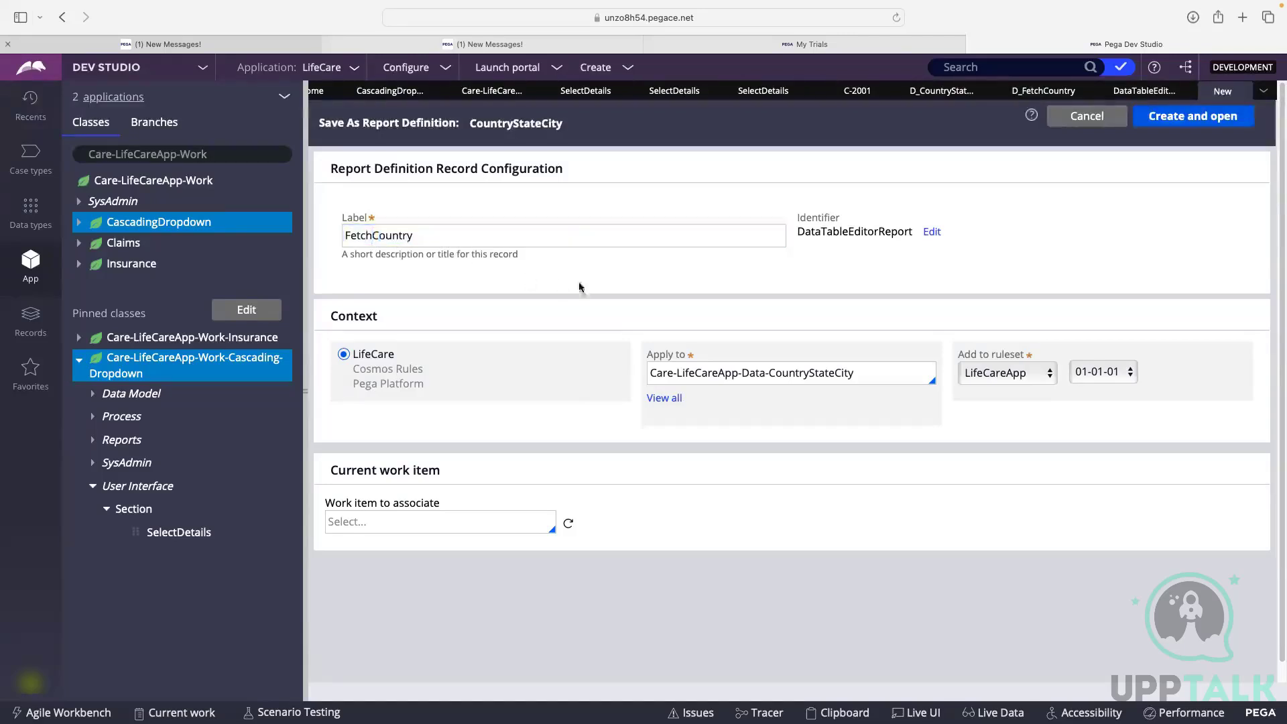
click(1157, 122)
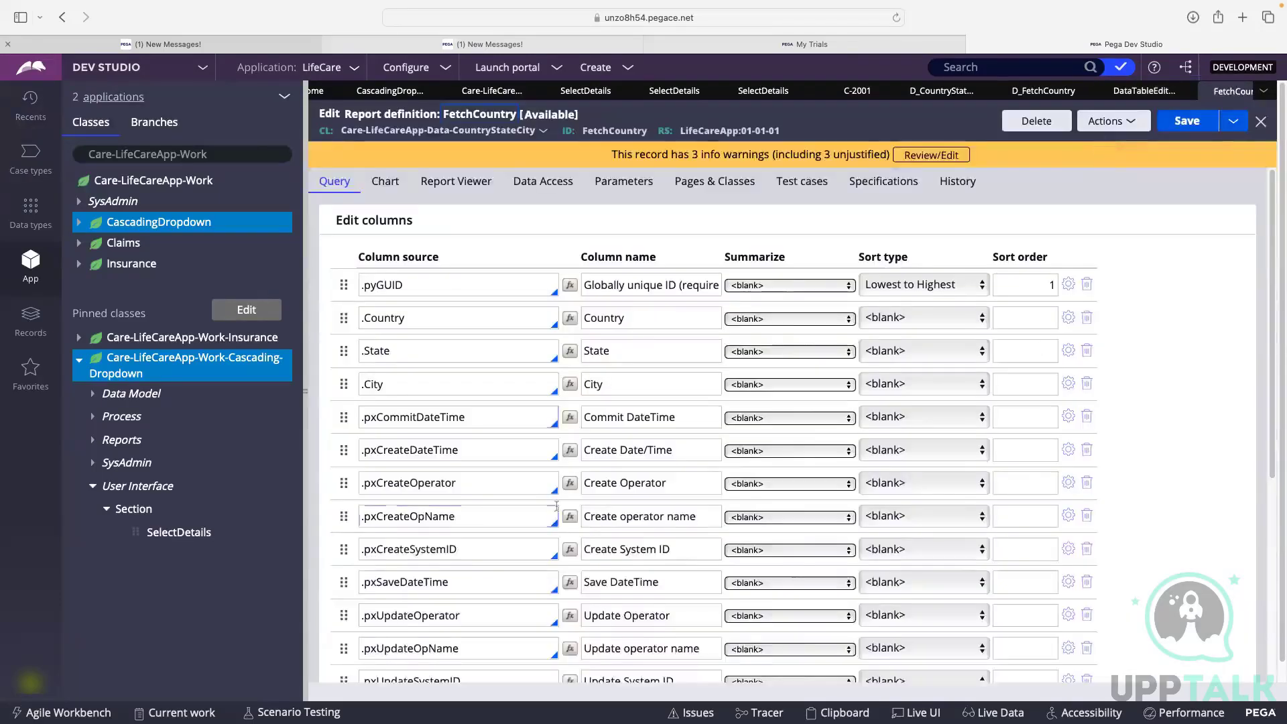
Step: Remove all the system columns, from .pxCommitDateTime through .pxUpdateDateTime, from the FetchCountry report definition
scroll(592, 310, down, 1)
scroll(945, 353, down, 5)
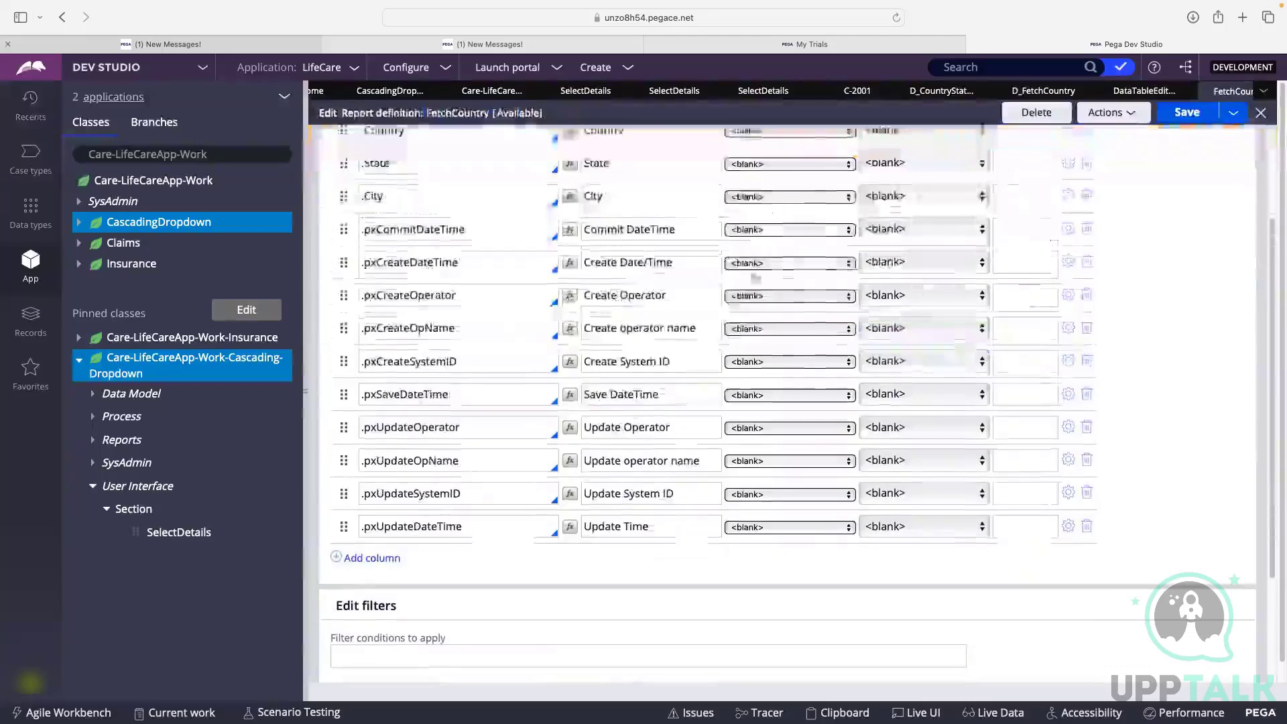
click(1087, 230)
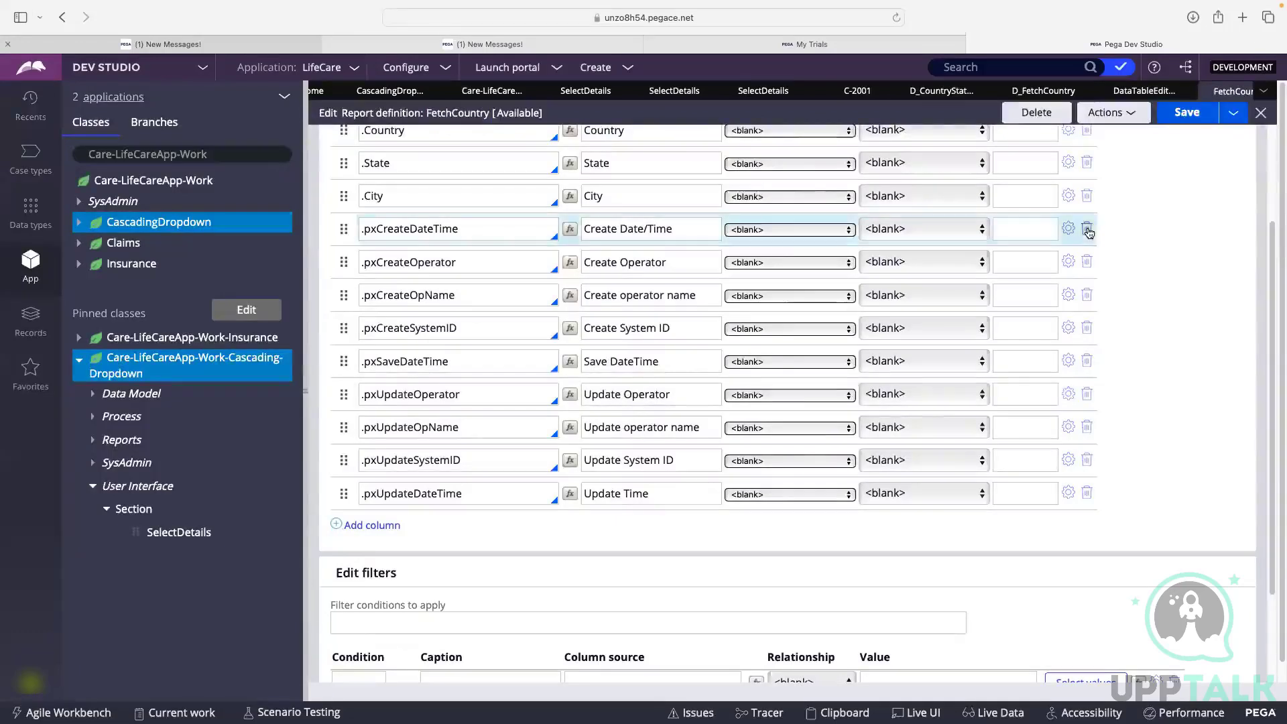
click(1087, 230)
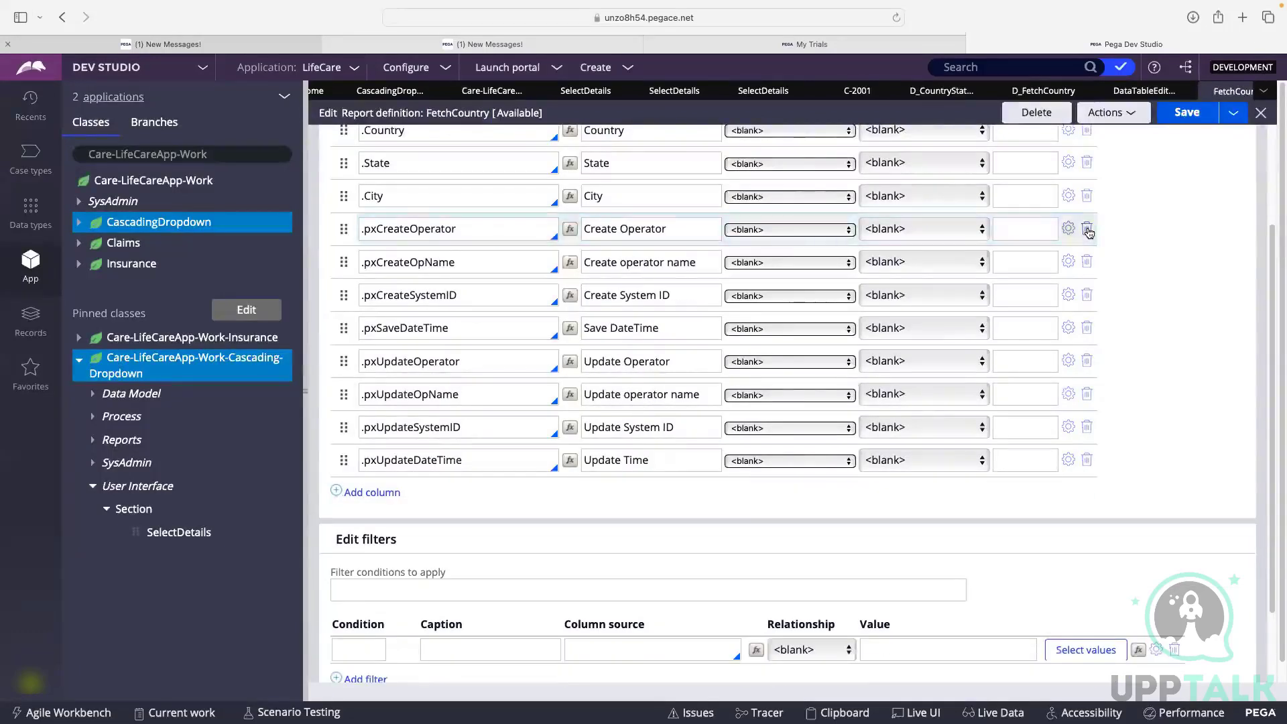
click(1087, 229)
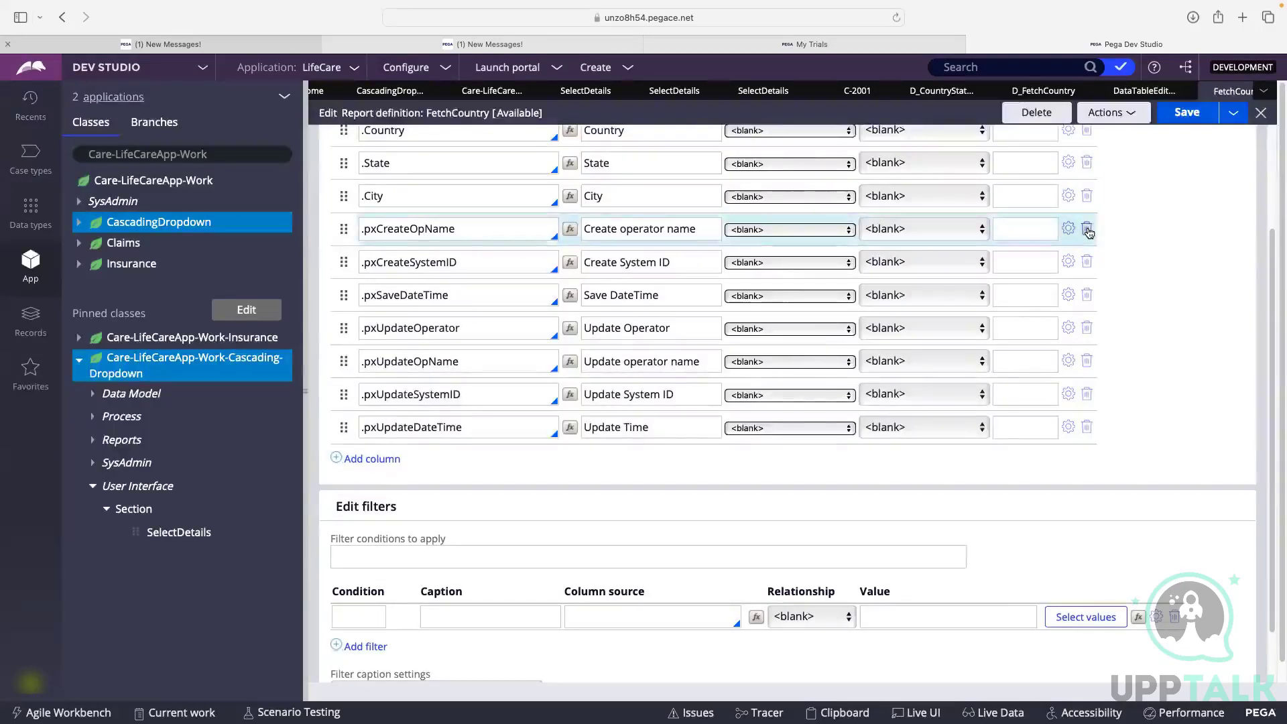
click(1087, 230)
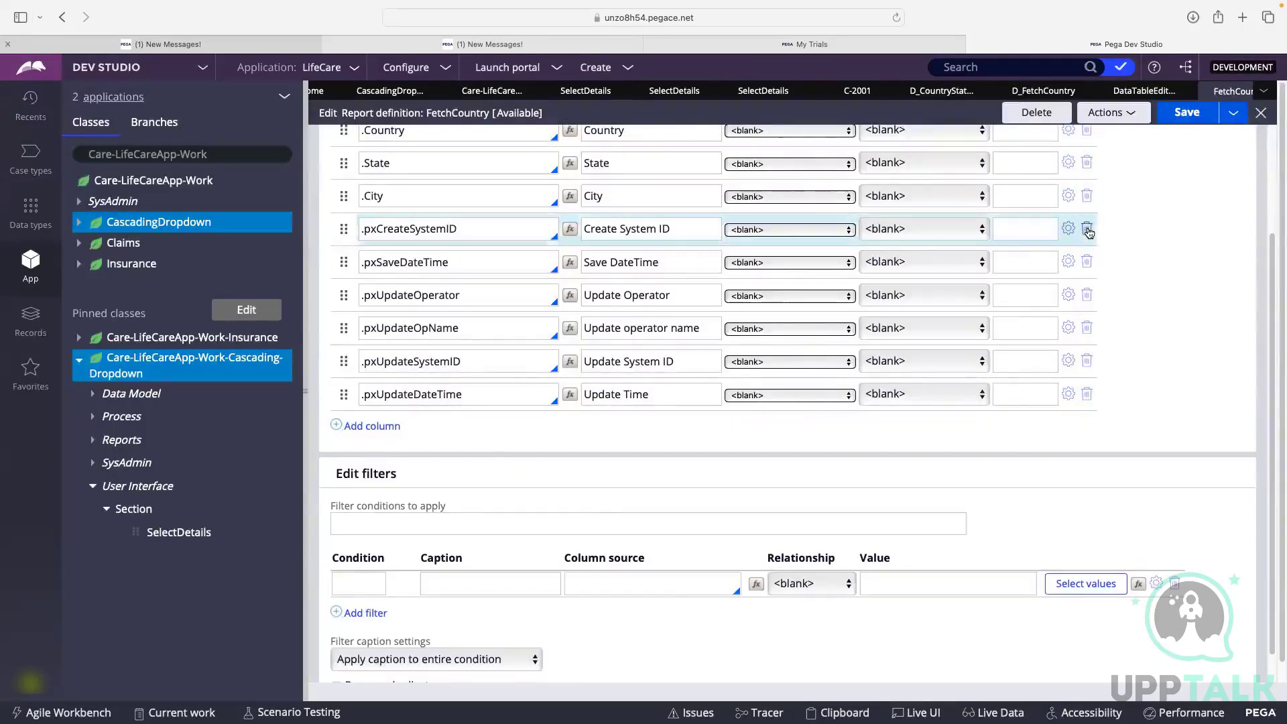
click(1087, 230)
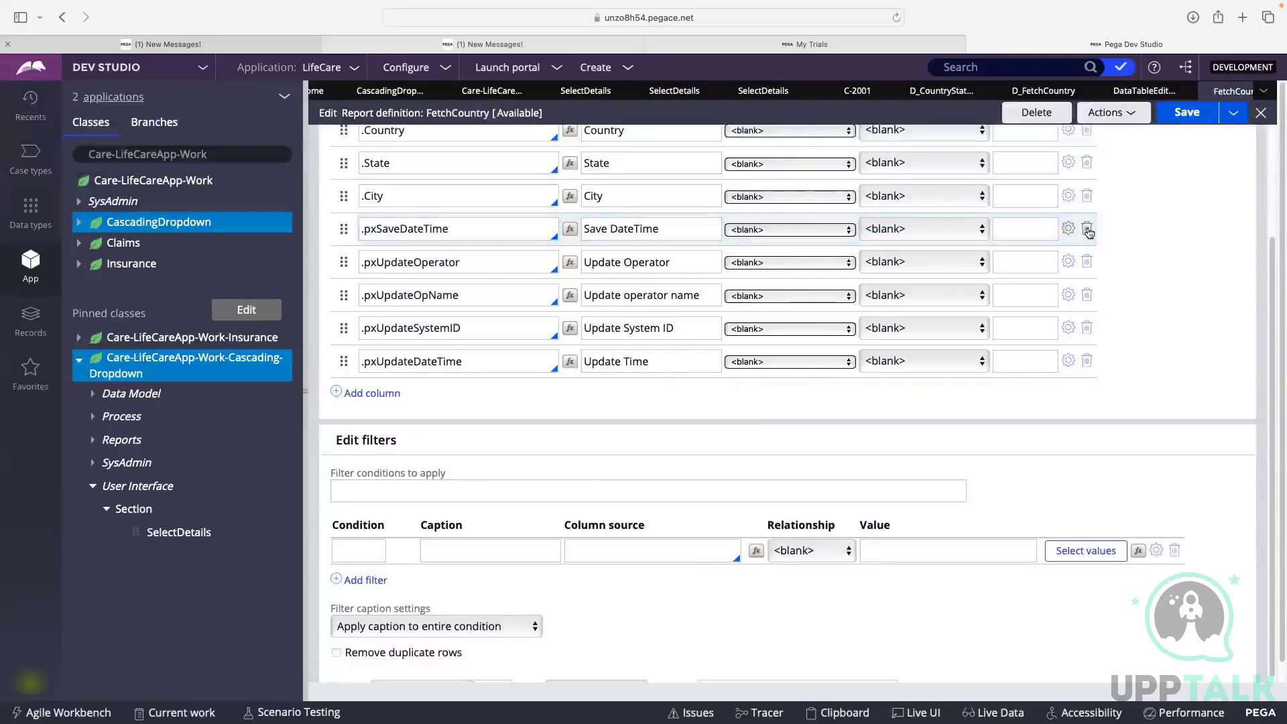
click(1087, 230)
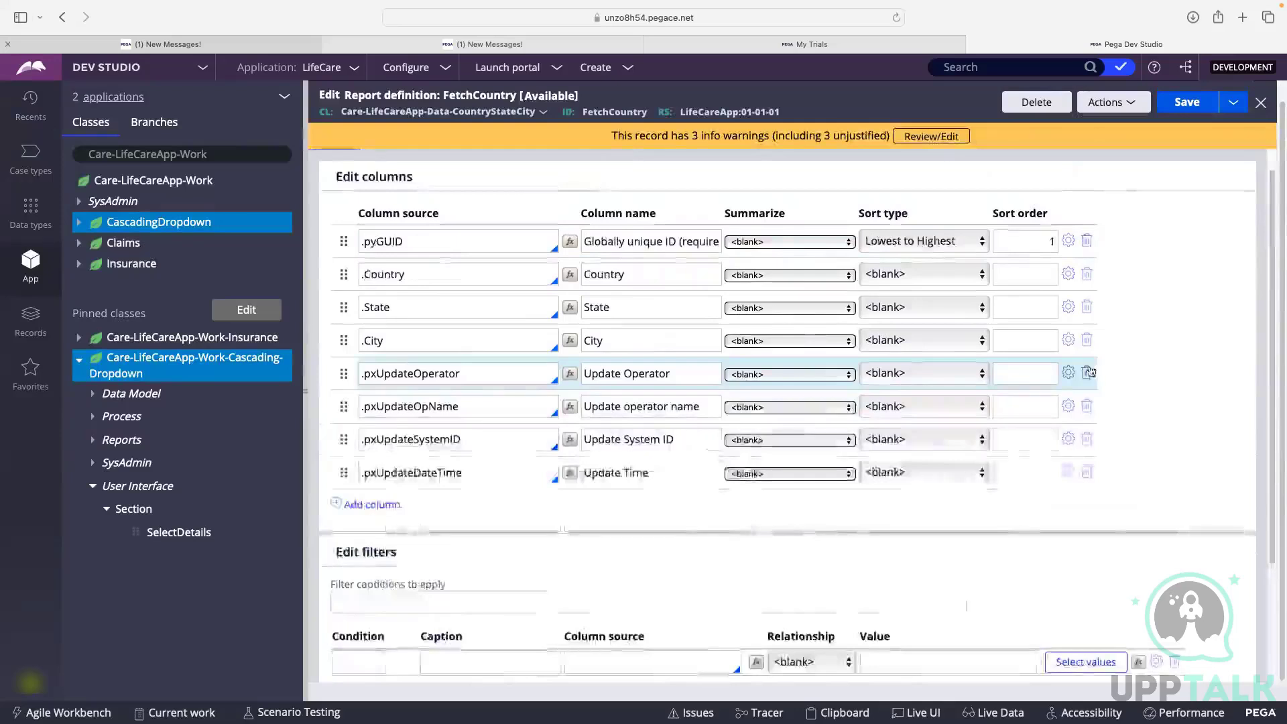
click(1087, 373)
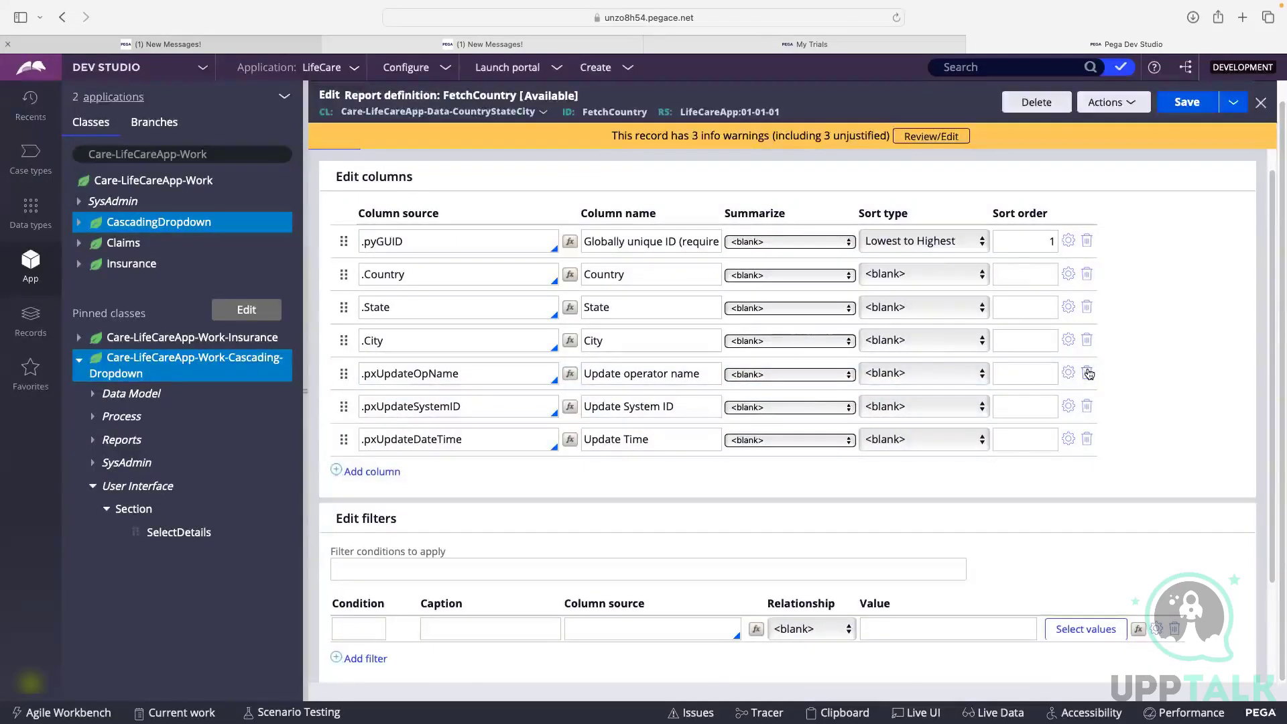
click(1087, 374)
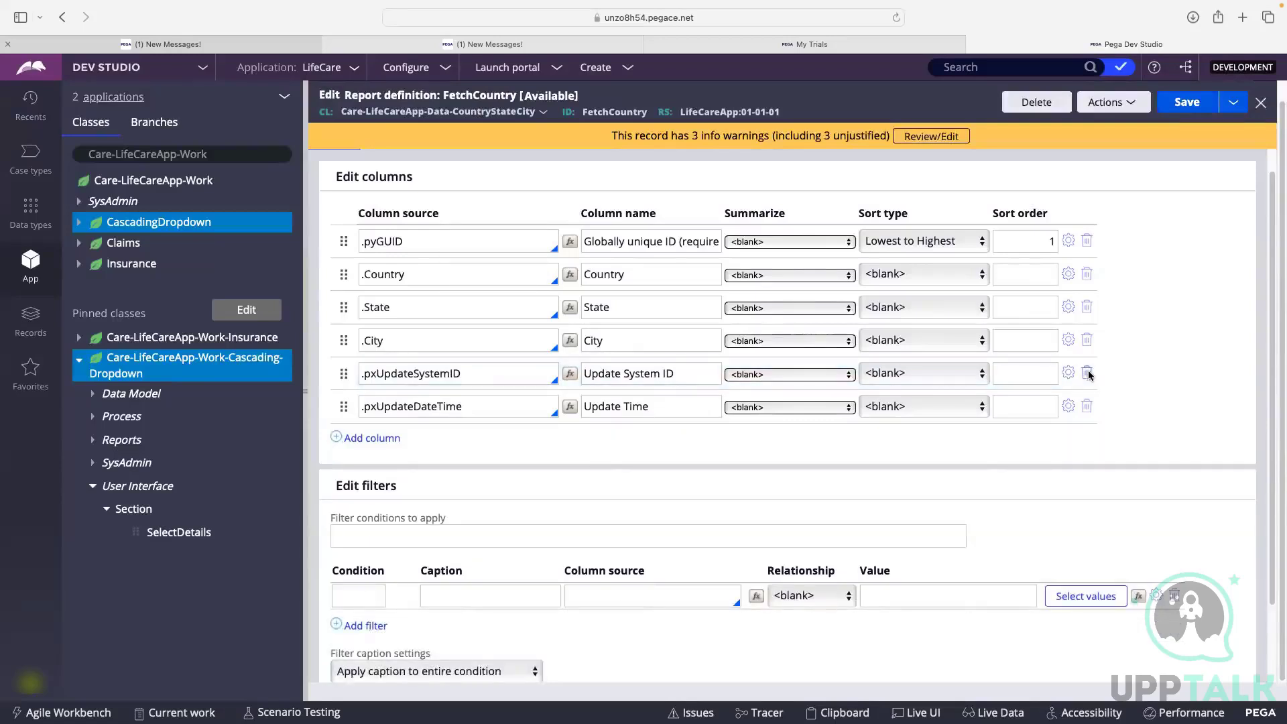
click(1087, 373)
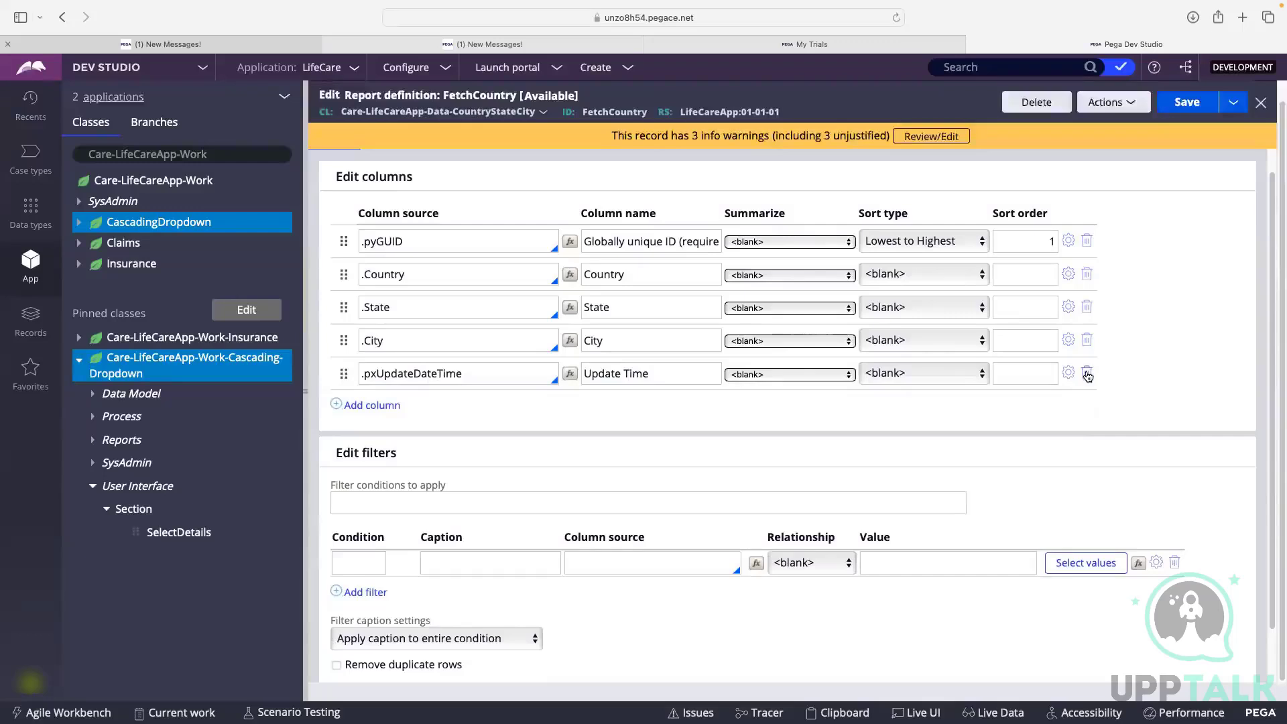
click(1086, 373)
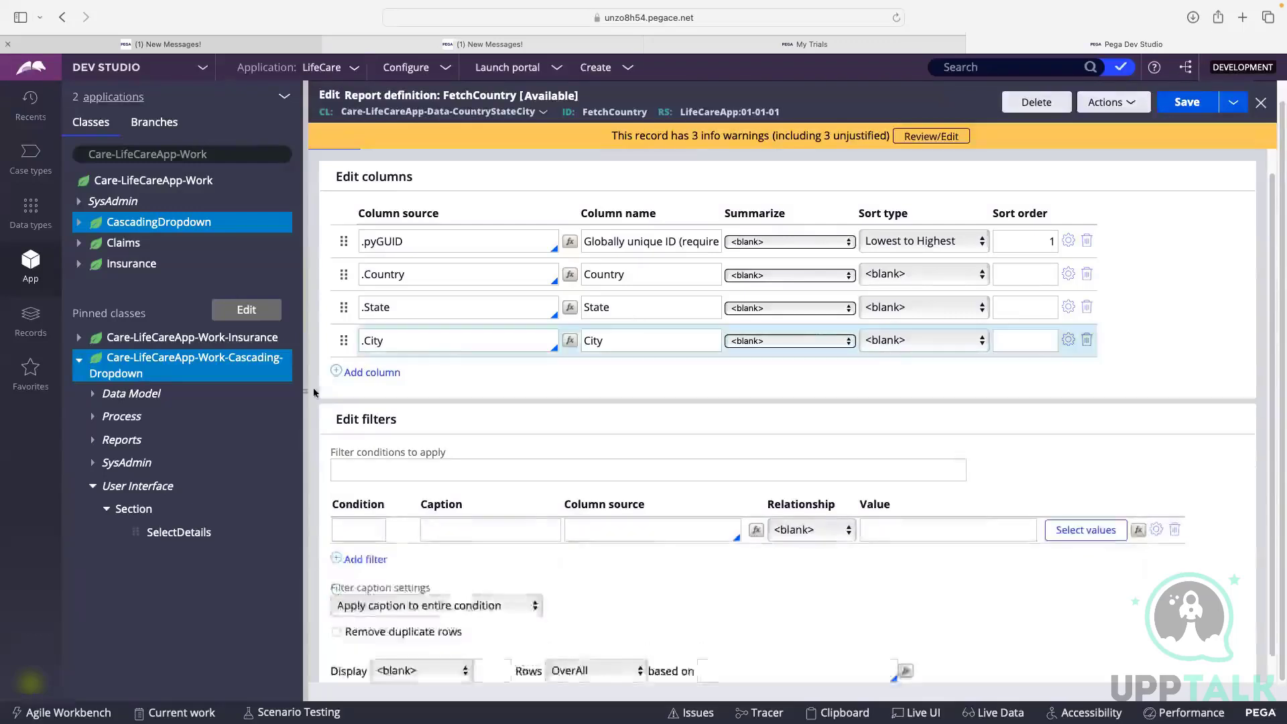
Step: Remove the .State and .City columns from the FetchCountry report definition and save it
click(1086, 308)
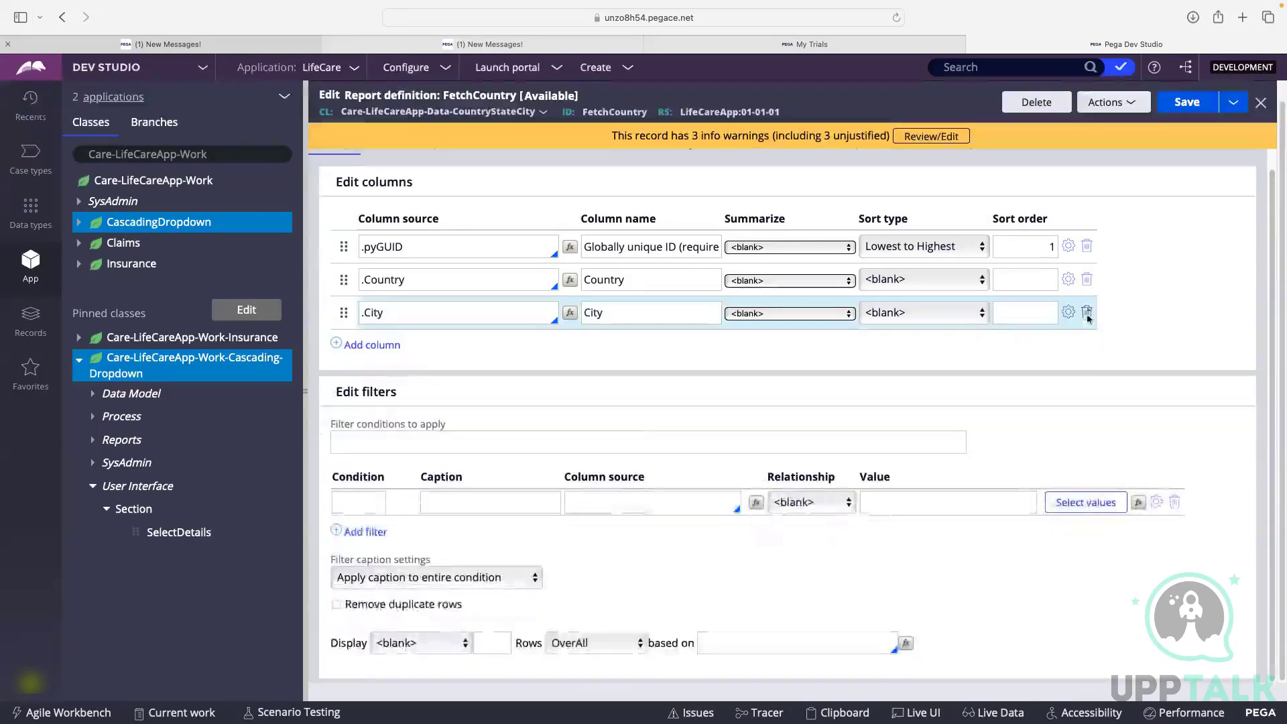
click(1088, 315)
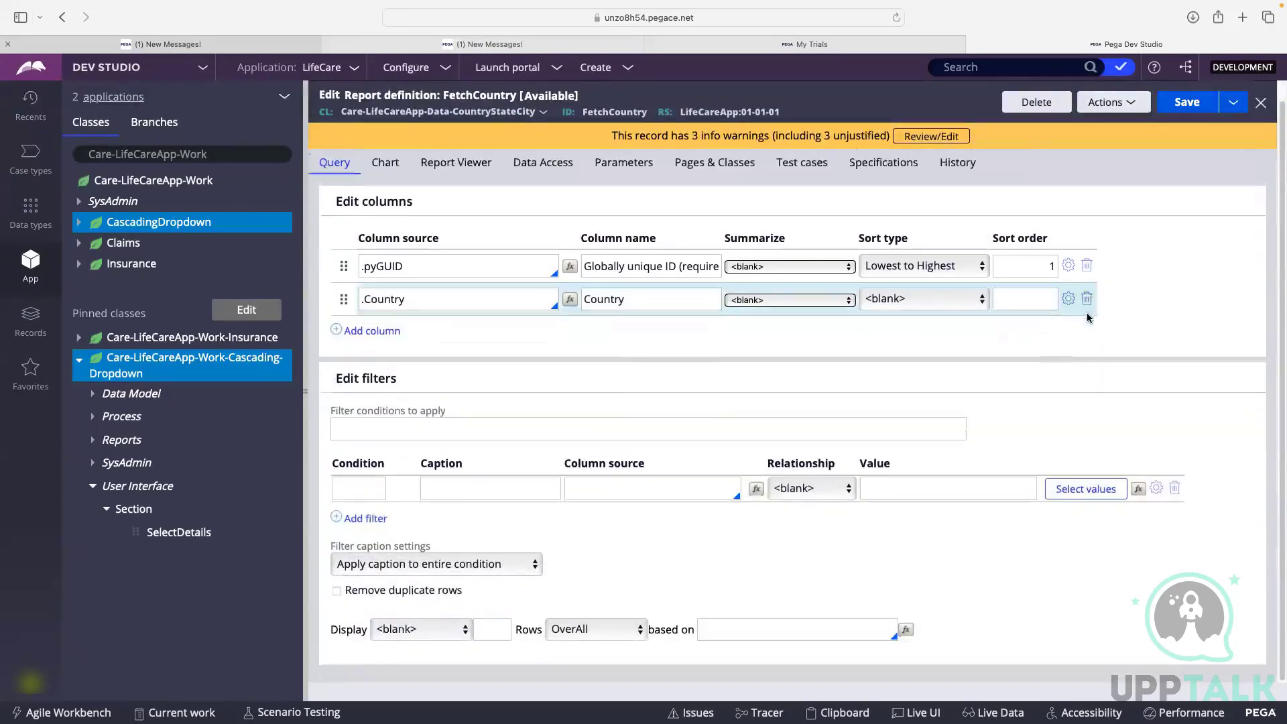
click(1193, 102)
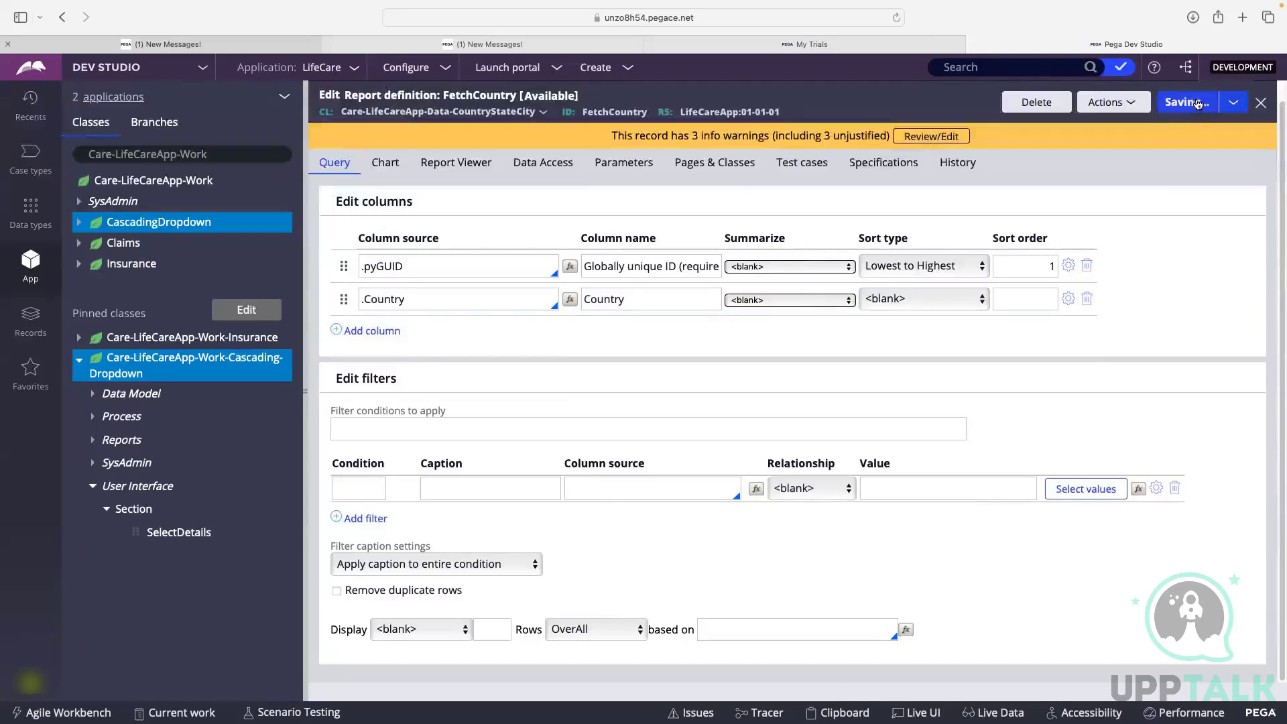
Step: Run the FetchCountry report to check which country rows it returns, and go back to its definition
click(1111, 105)
click(1095, 126)
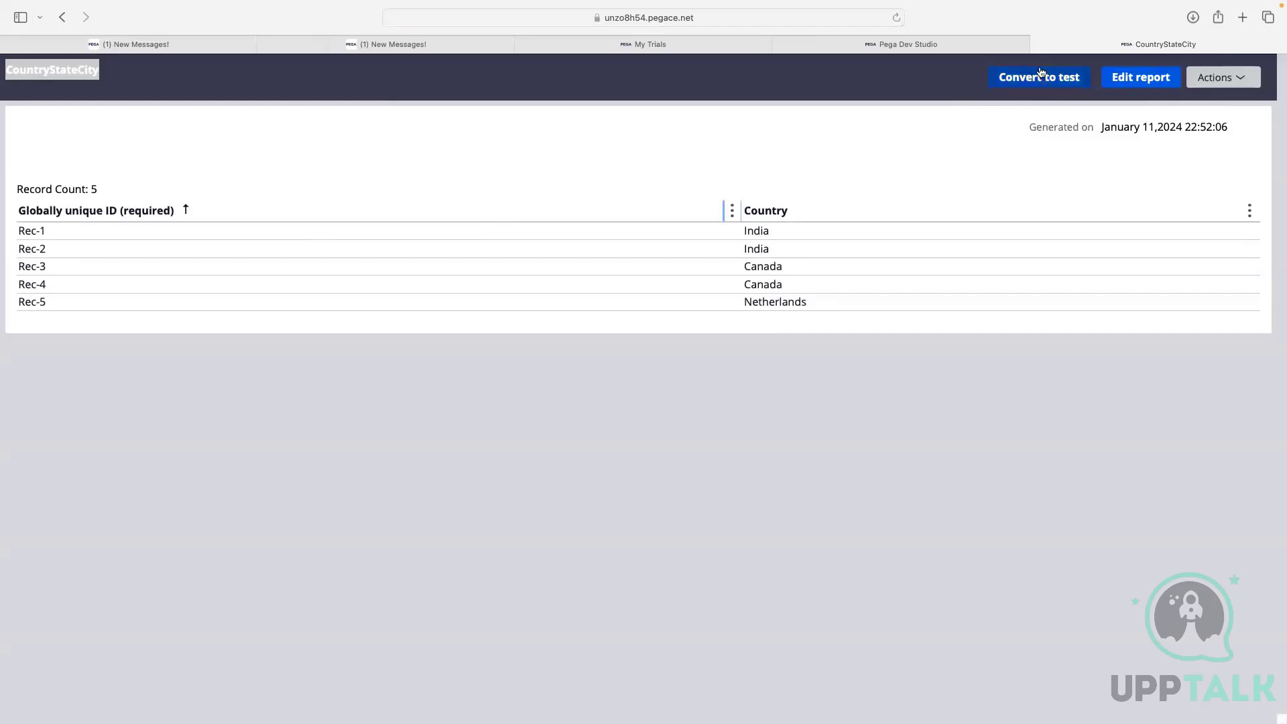
click(1038, 45)
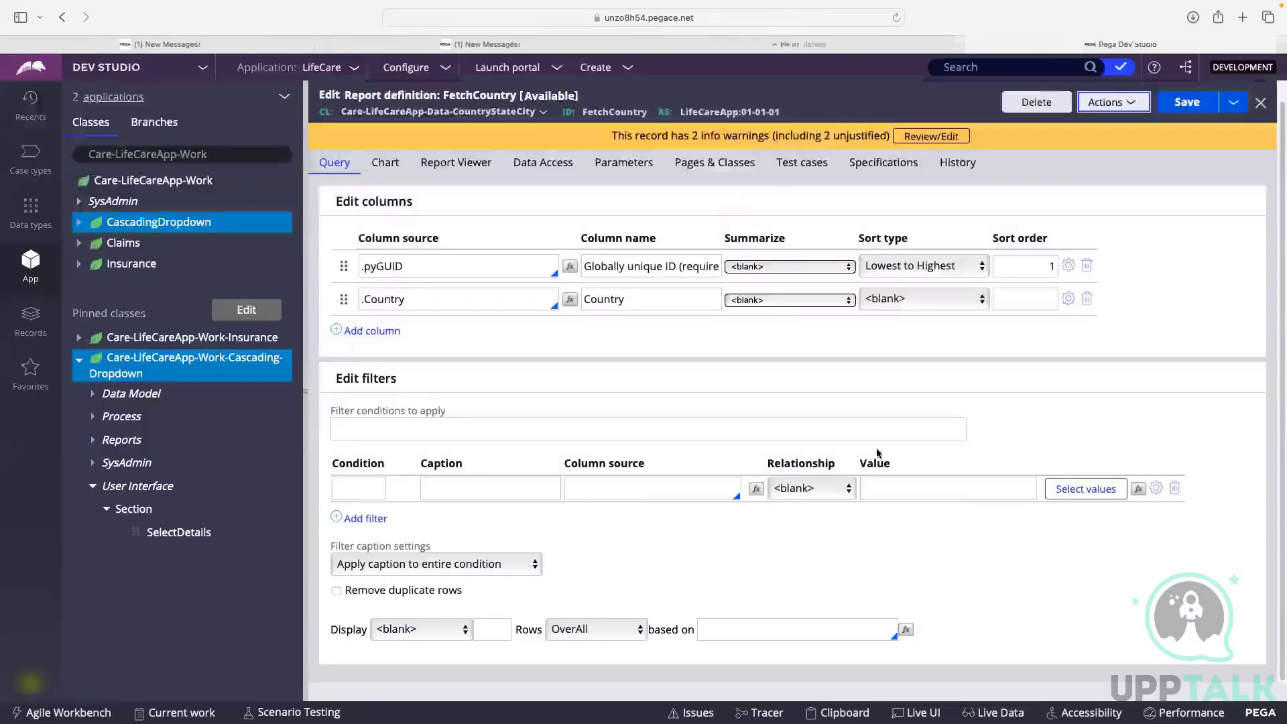
Step: Enable removal of duplicate rows in the FetchCountry report definition, save it, and check the report output
click(335, 591)
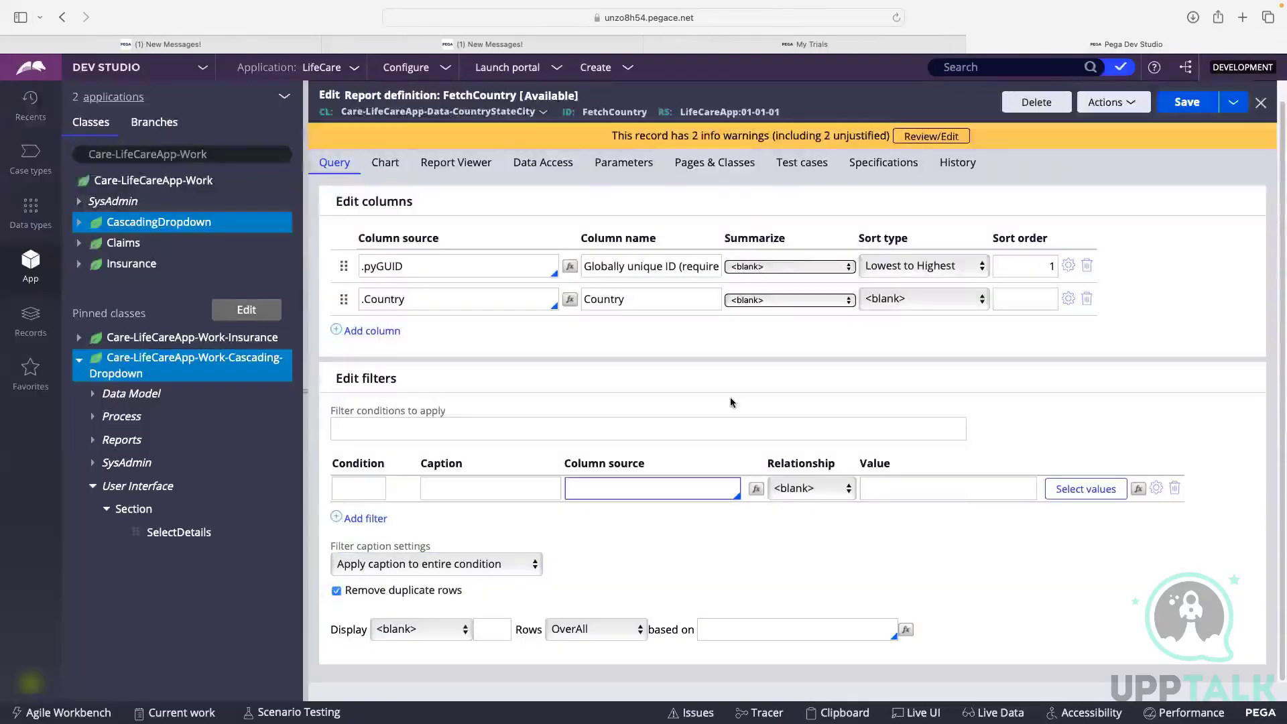
click(1182, 104)
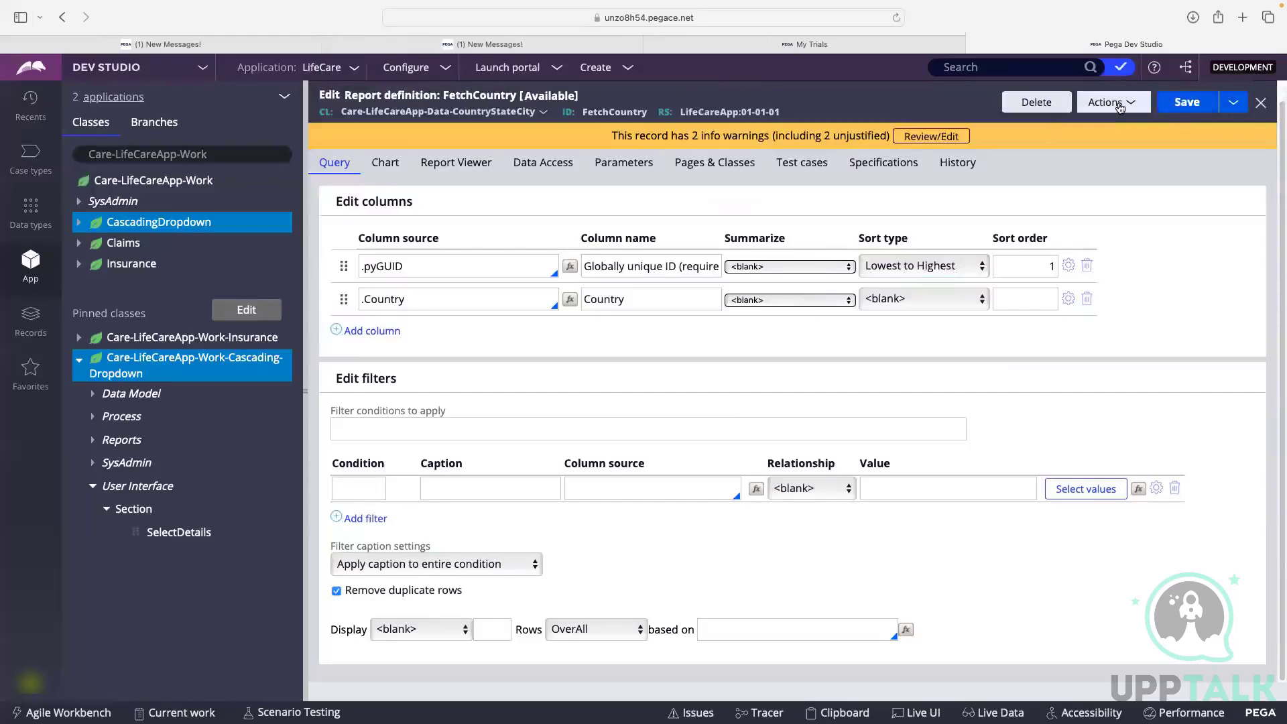
click(1120, 108)
click(1101, 122)
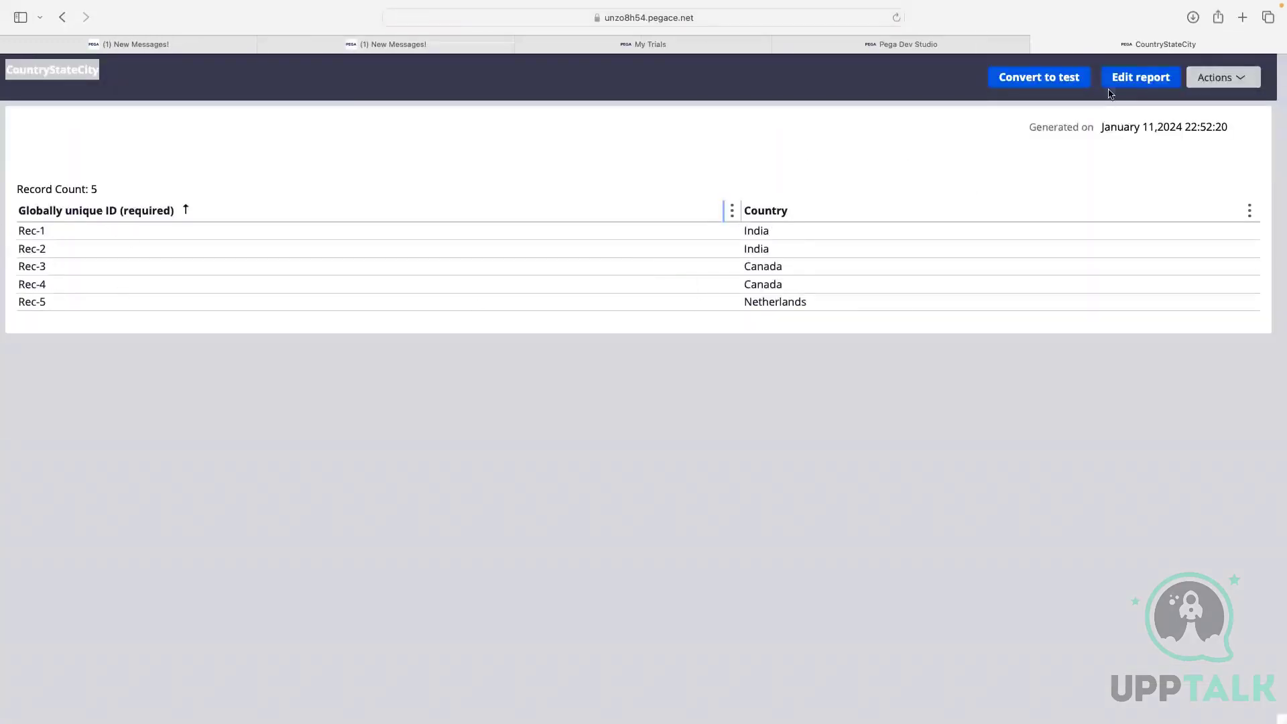
click(1034, 49)
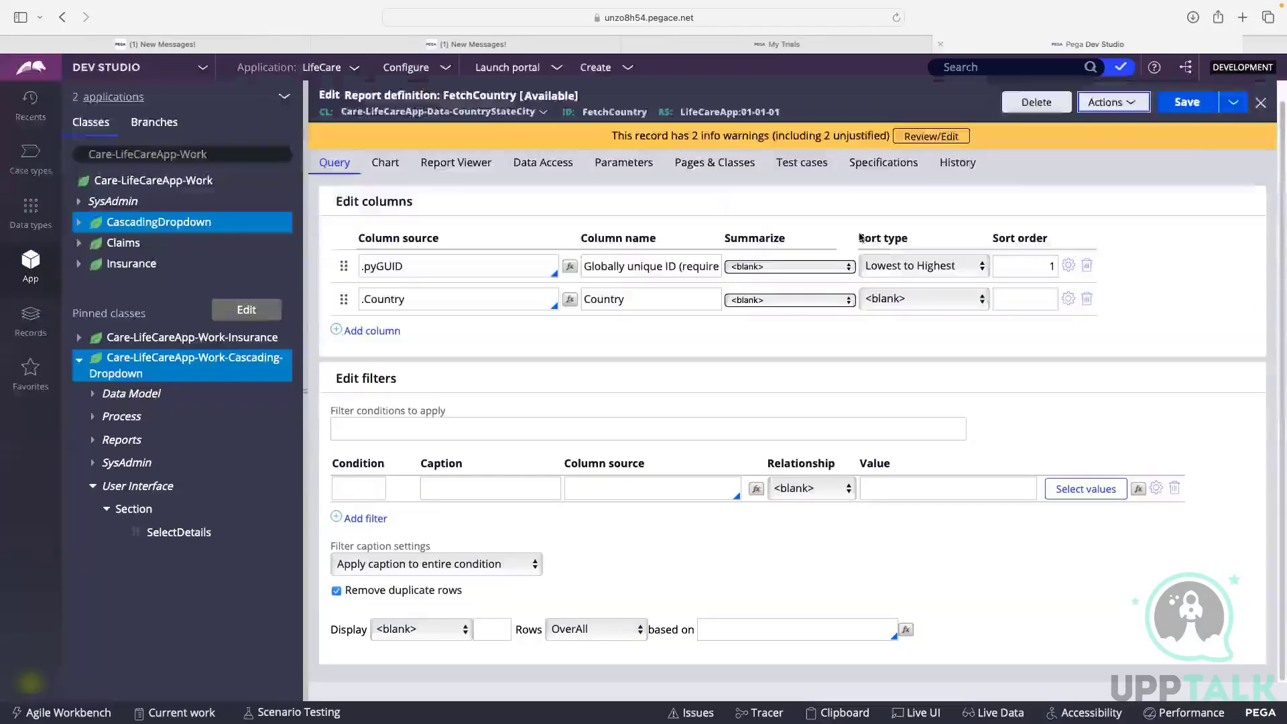
Step: Remove the .pyGUID column from the FetchCountry report definition, save it, and check the report output
click(1085, 266)
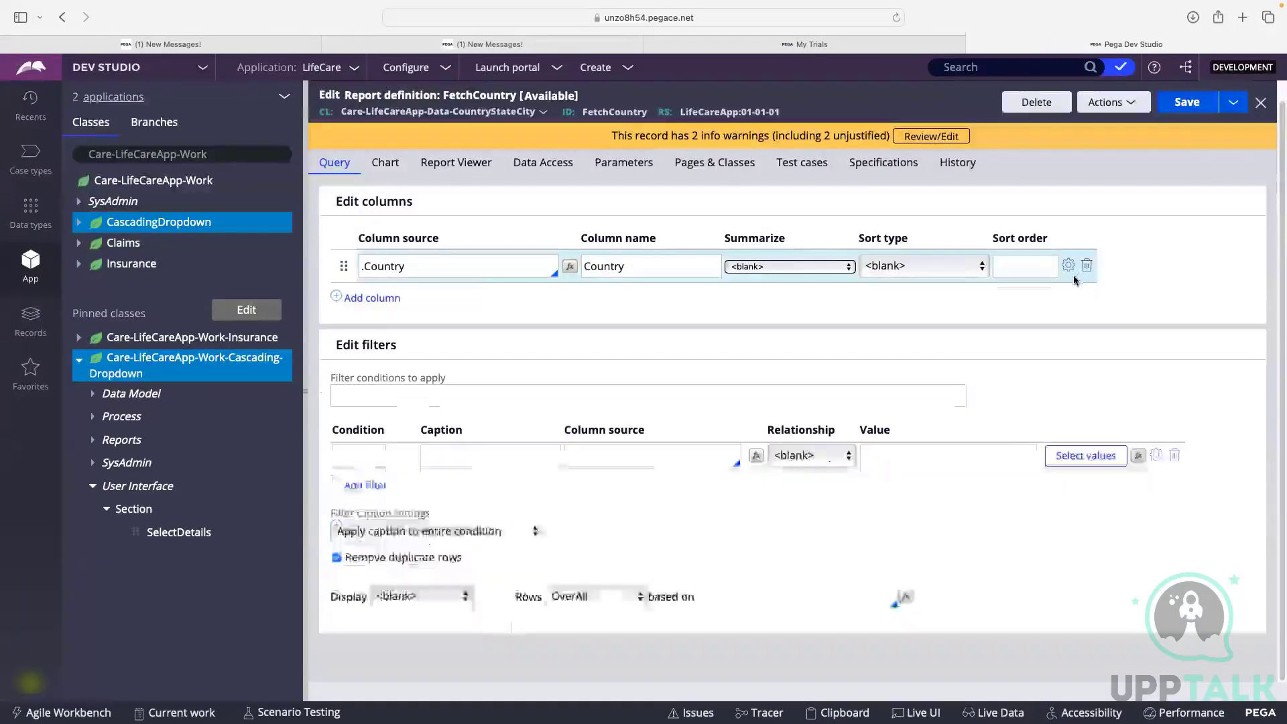
click(1197, 103)
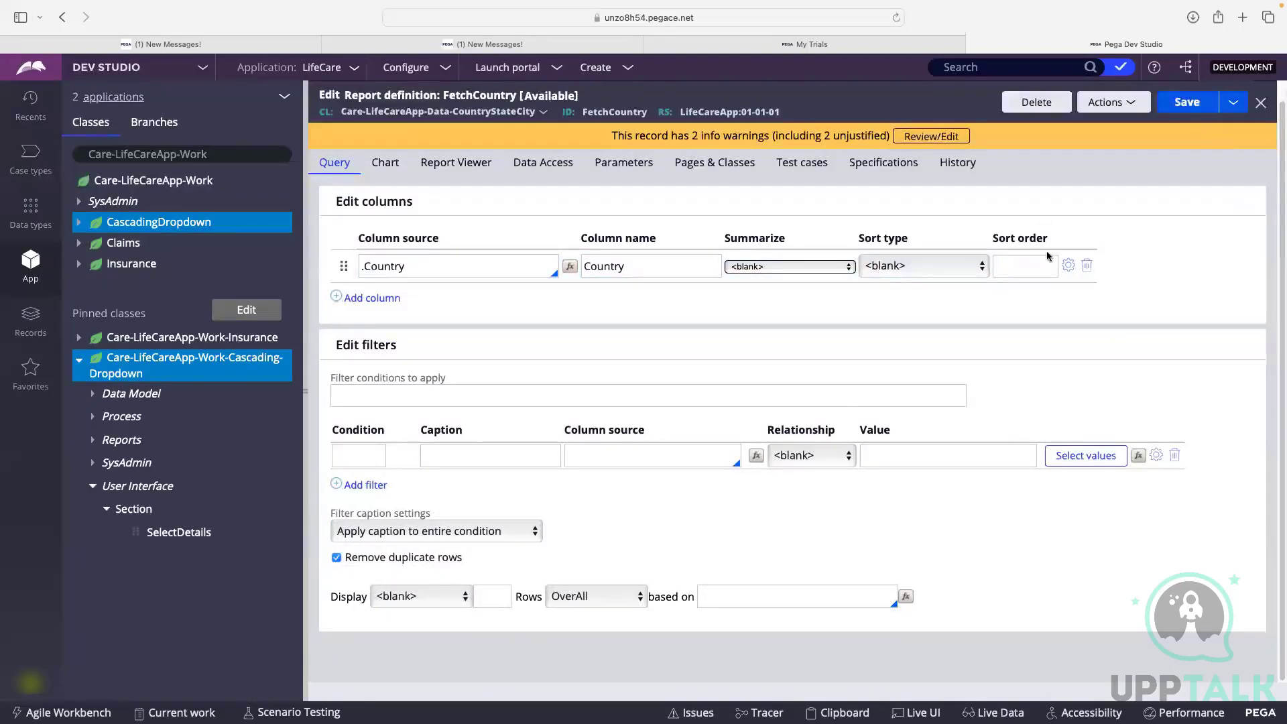
click(1113, 105)
click(1097, 125)
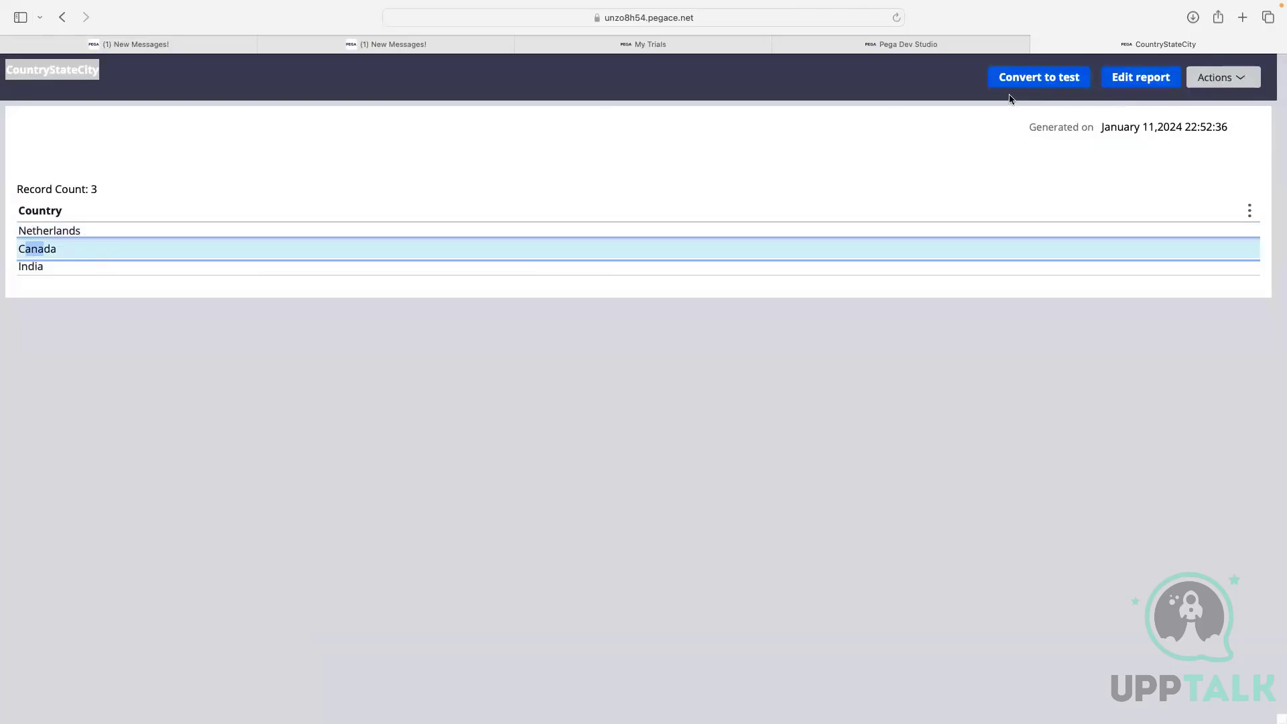
click(1036, 45)
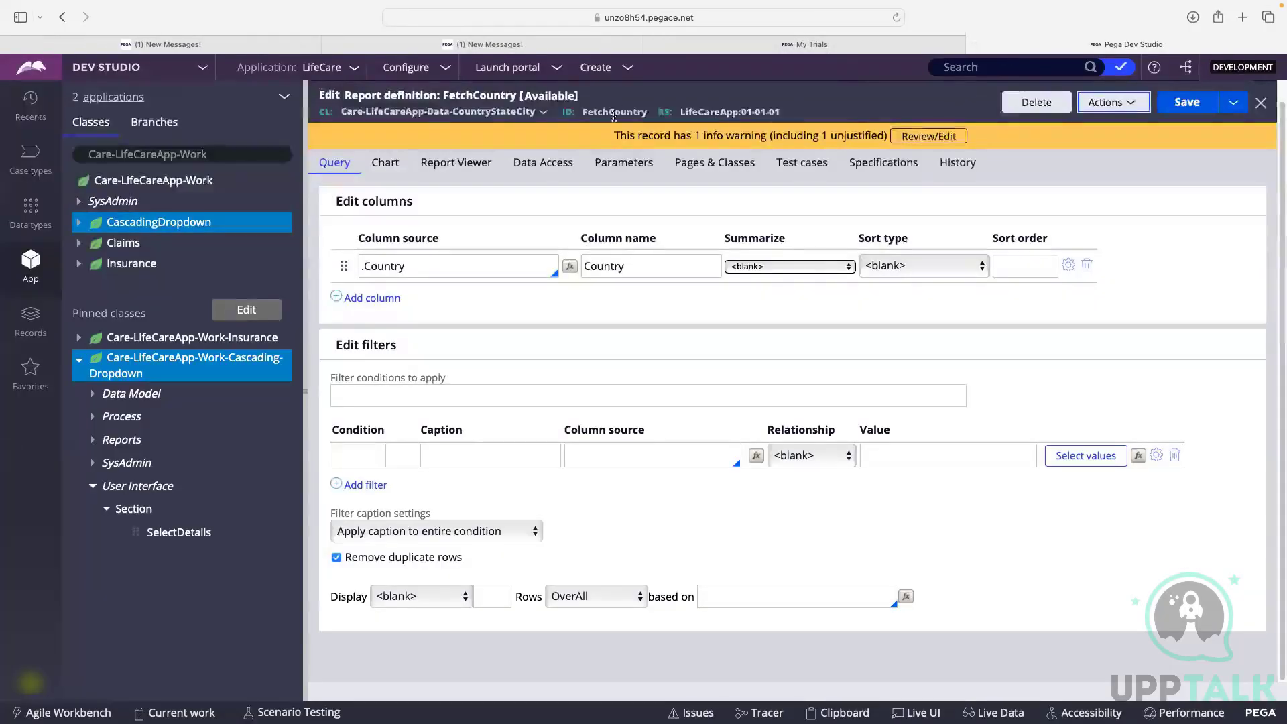
Step: Close the original DataTableEditorReport report definition and the D_CountryStateCityList data page
click(1144, 90)
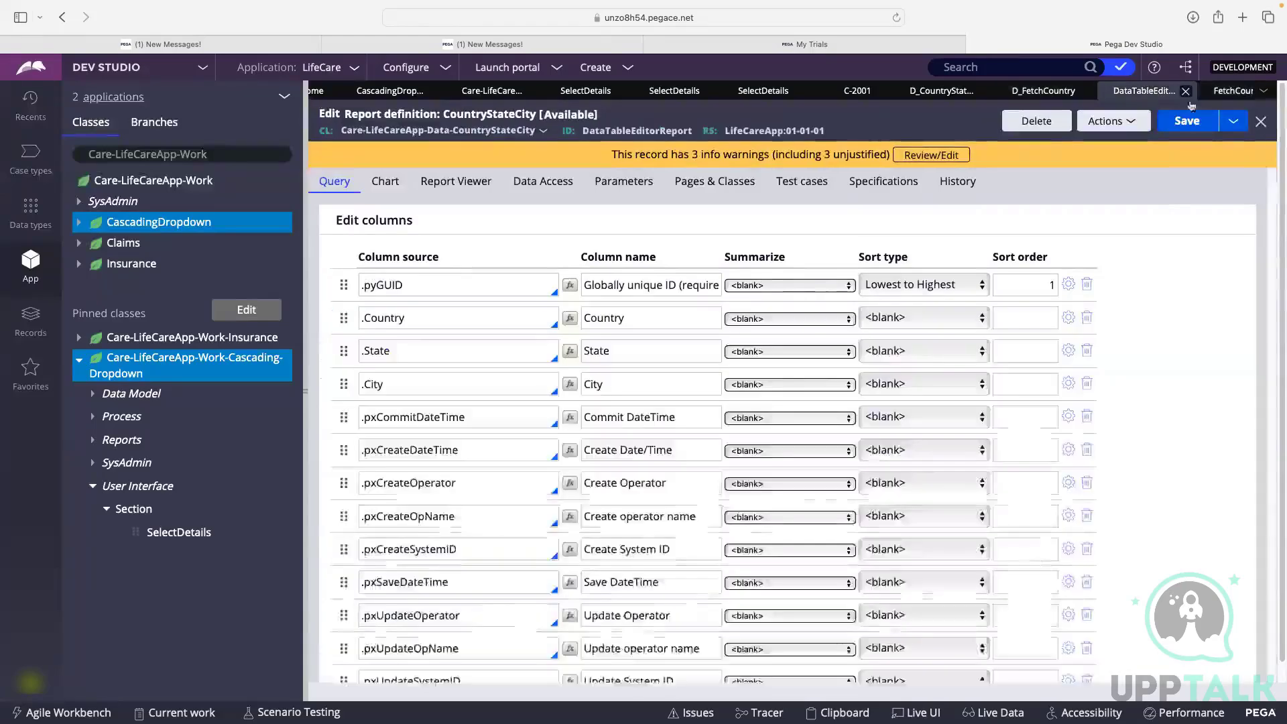
click(1260, 124)
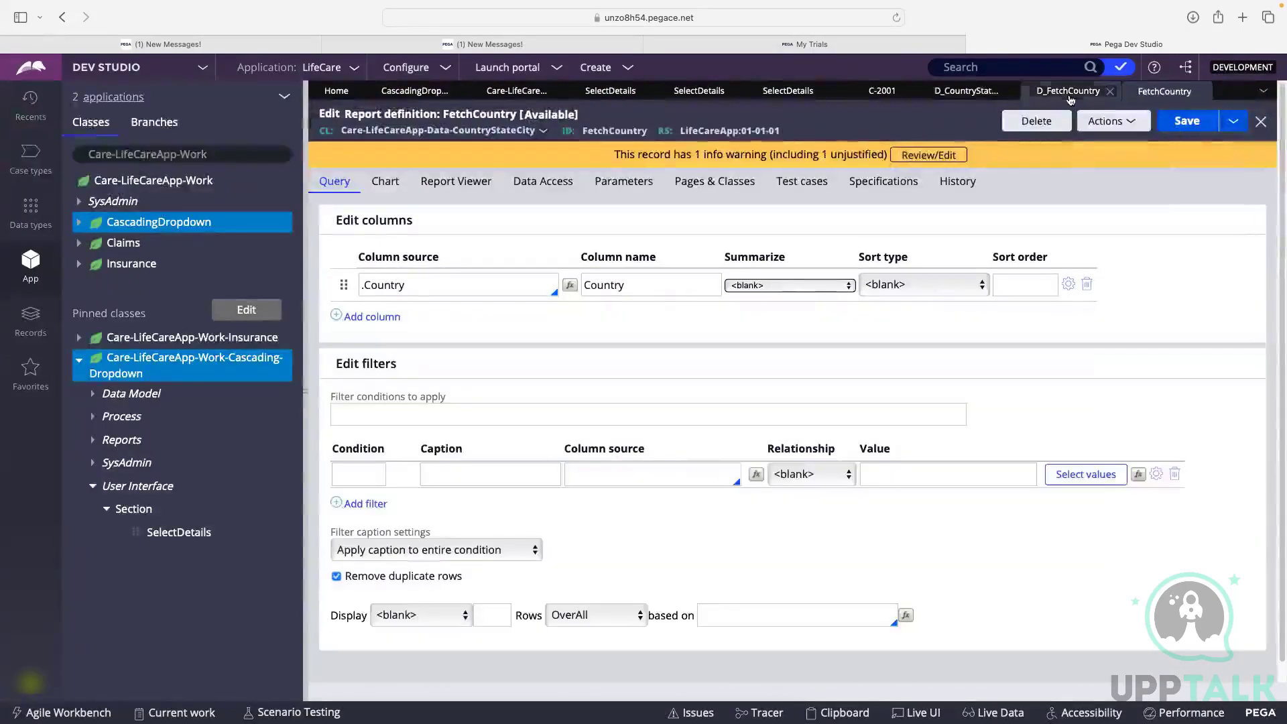
click(969, 97)
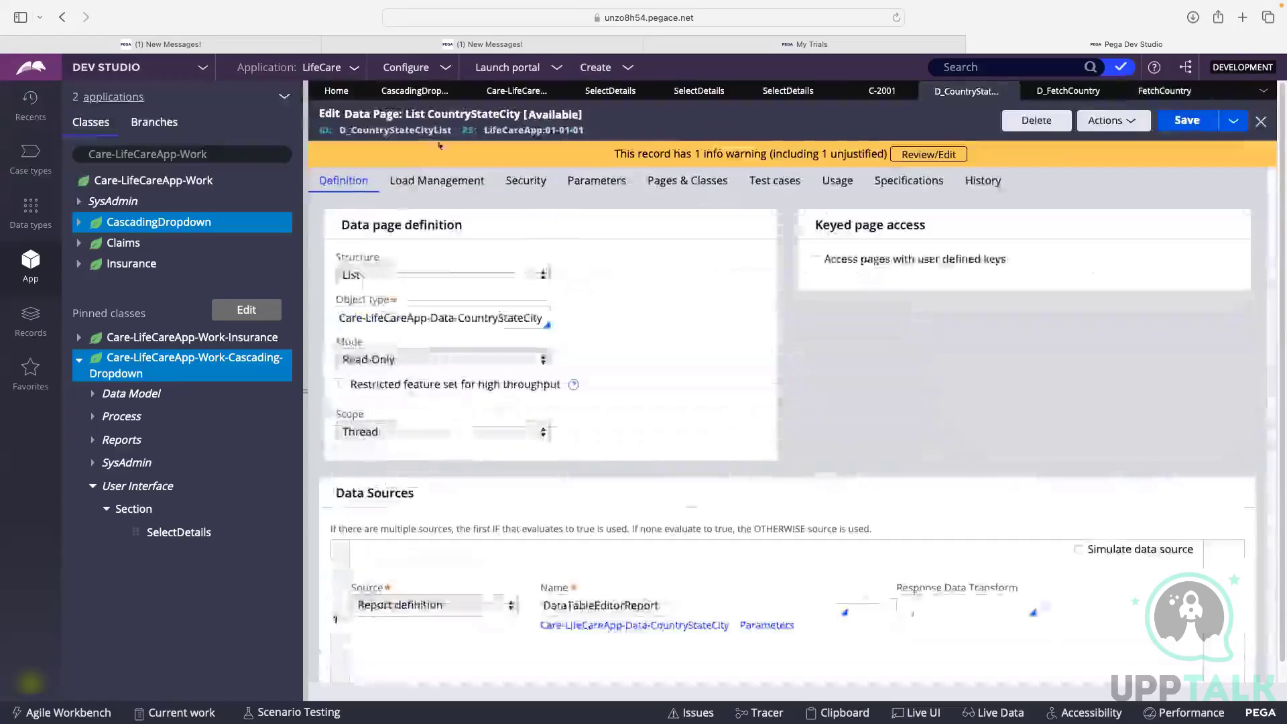
click(1262, 123)
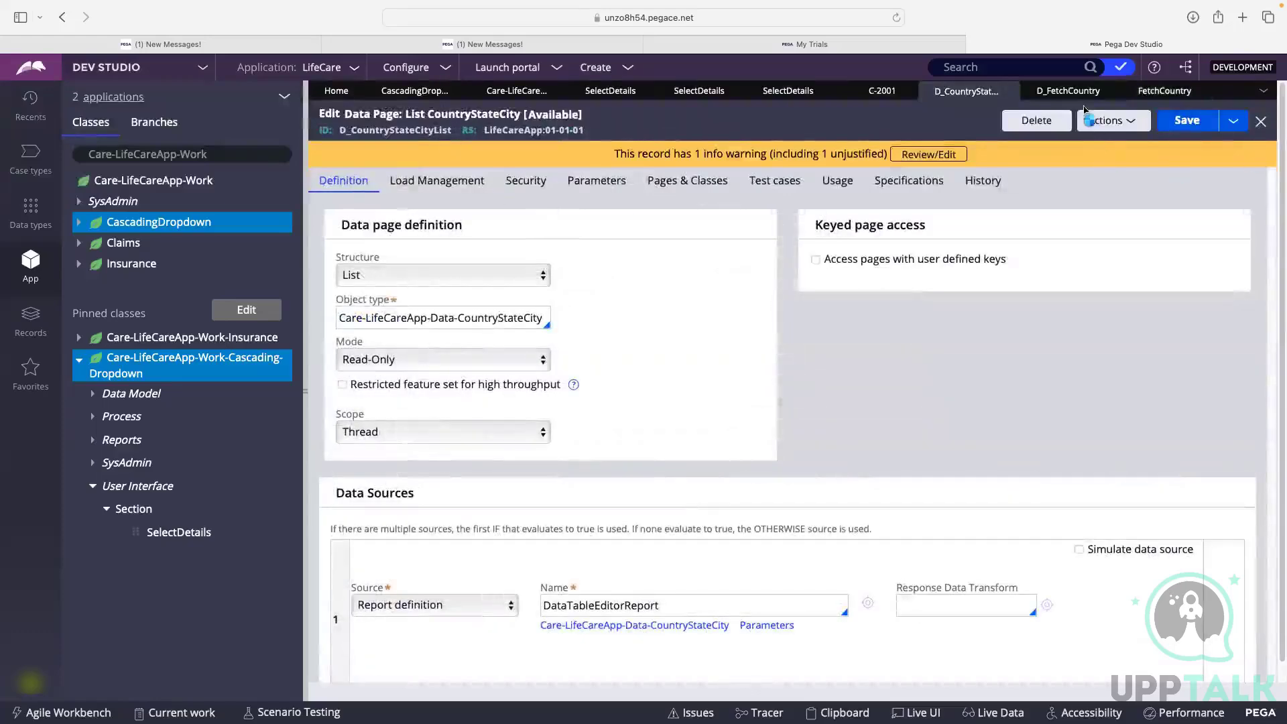
Step: Set the D_FetchCountry data page's source report definition to FetchCountry, save the data page, and run it
click(955, 99)
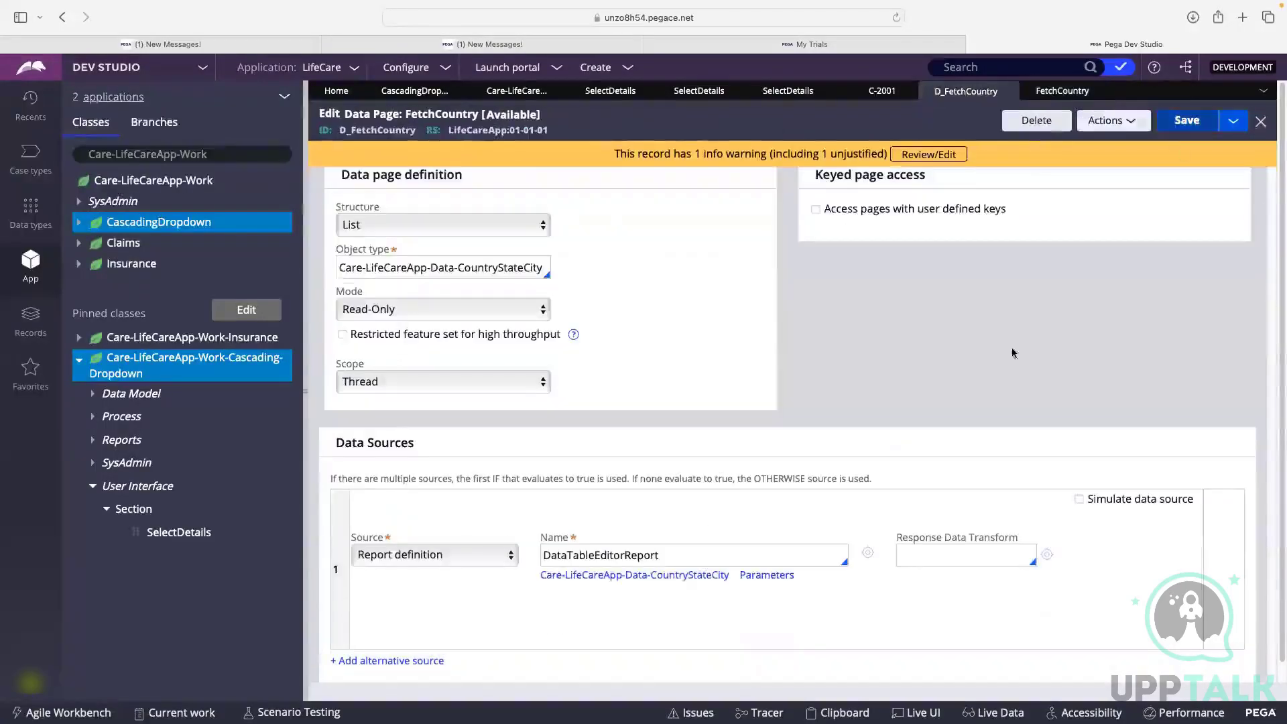
click(713, 556)
double_click(713, 557)
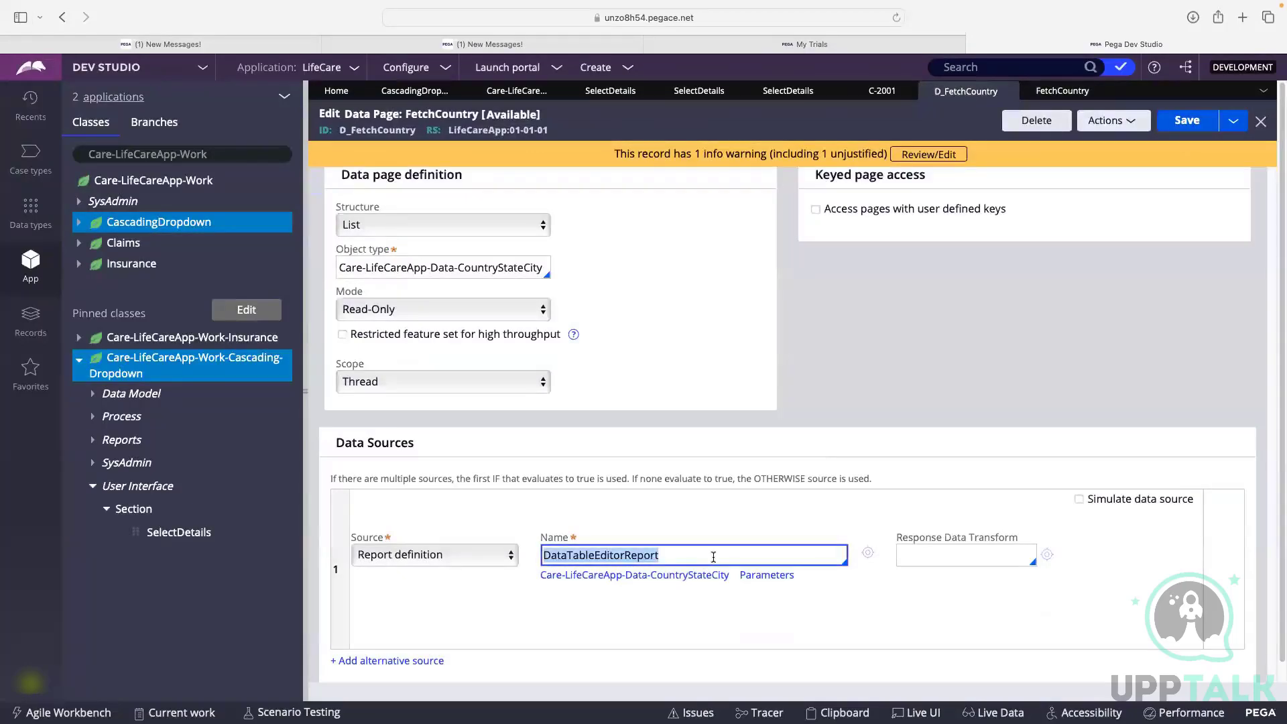
key(BackSpace)
text(Fet)
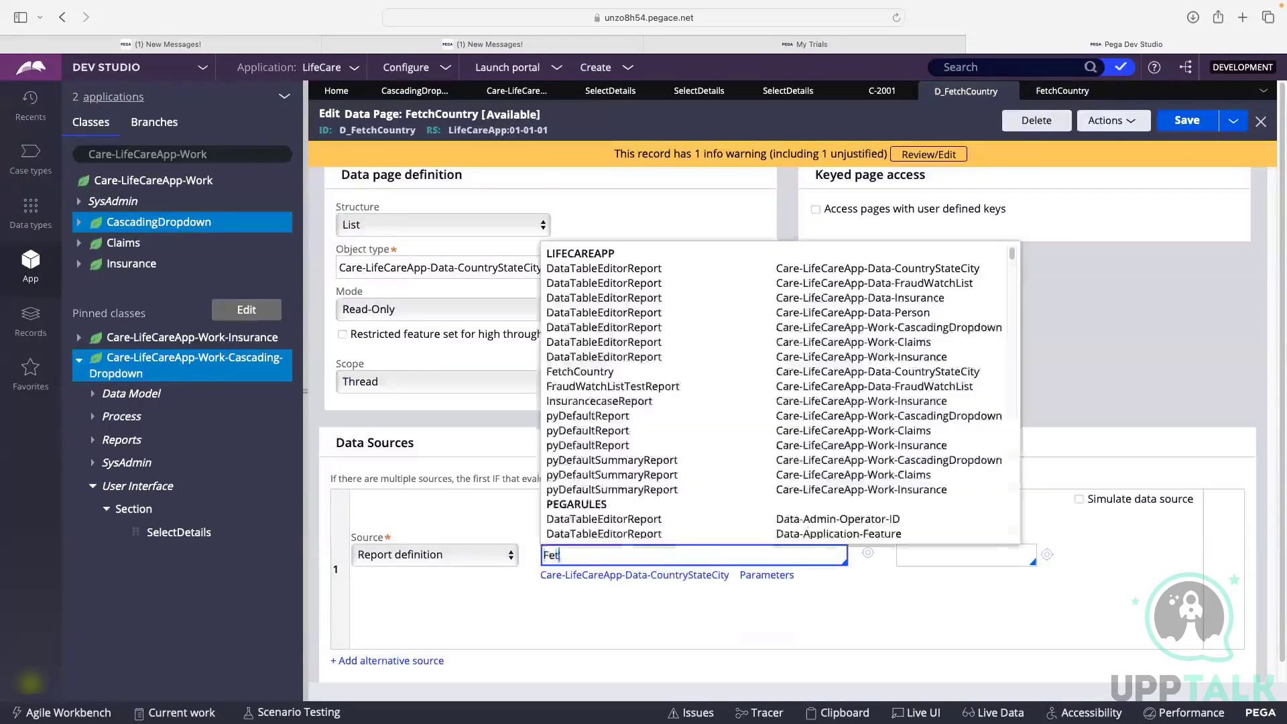
text(ch)
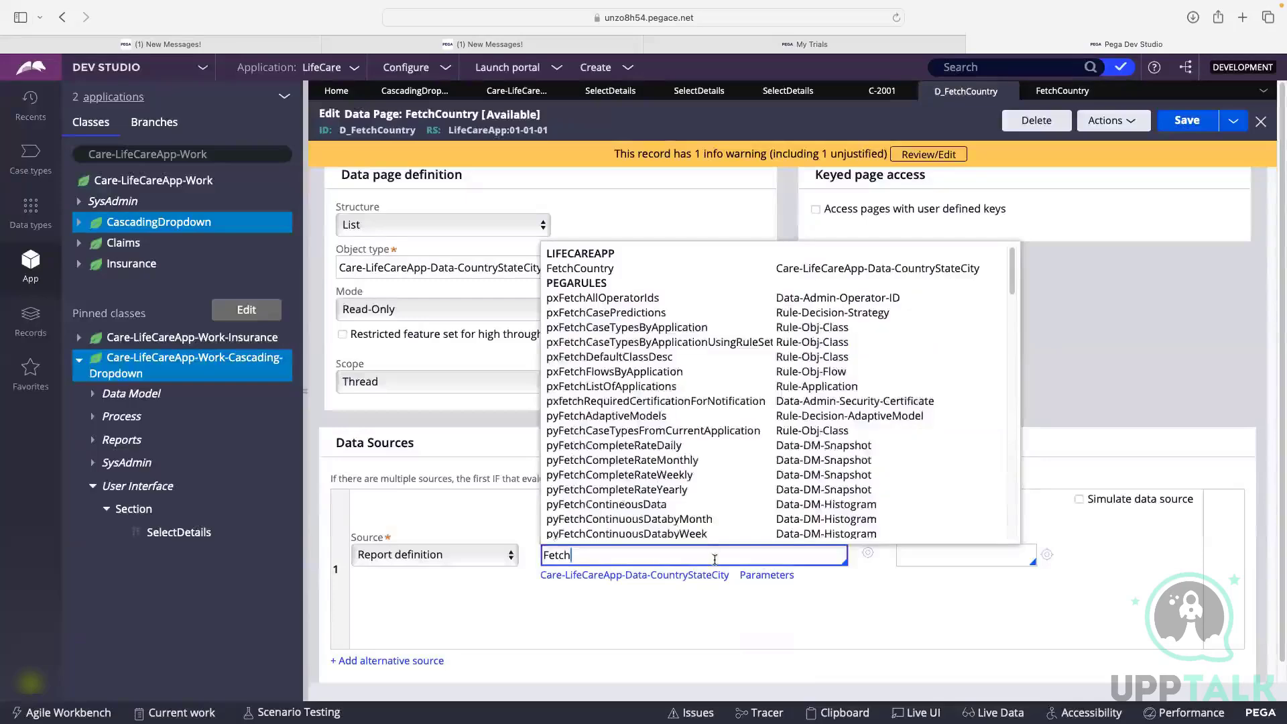
click(570, 270)
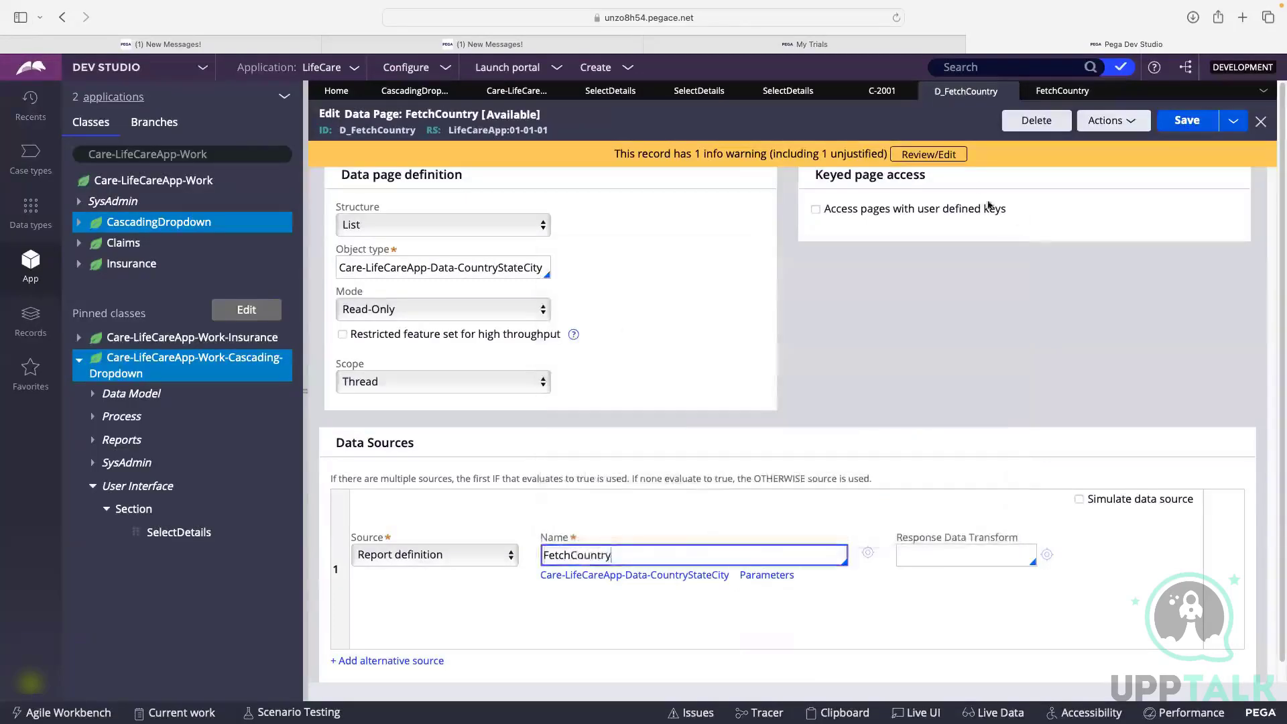
click(1183, 124)
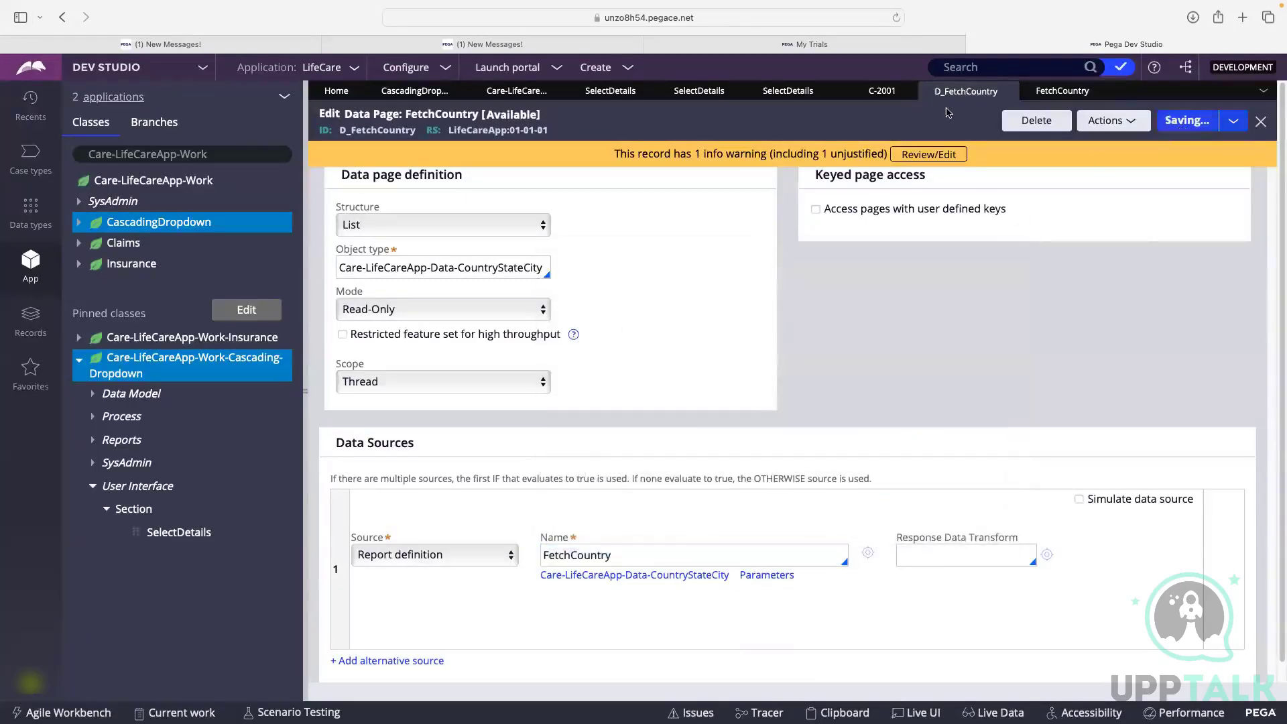
click(1108, 125)
click(1085, 145)
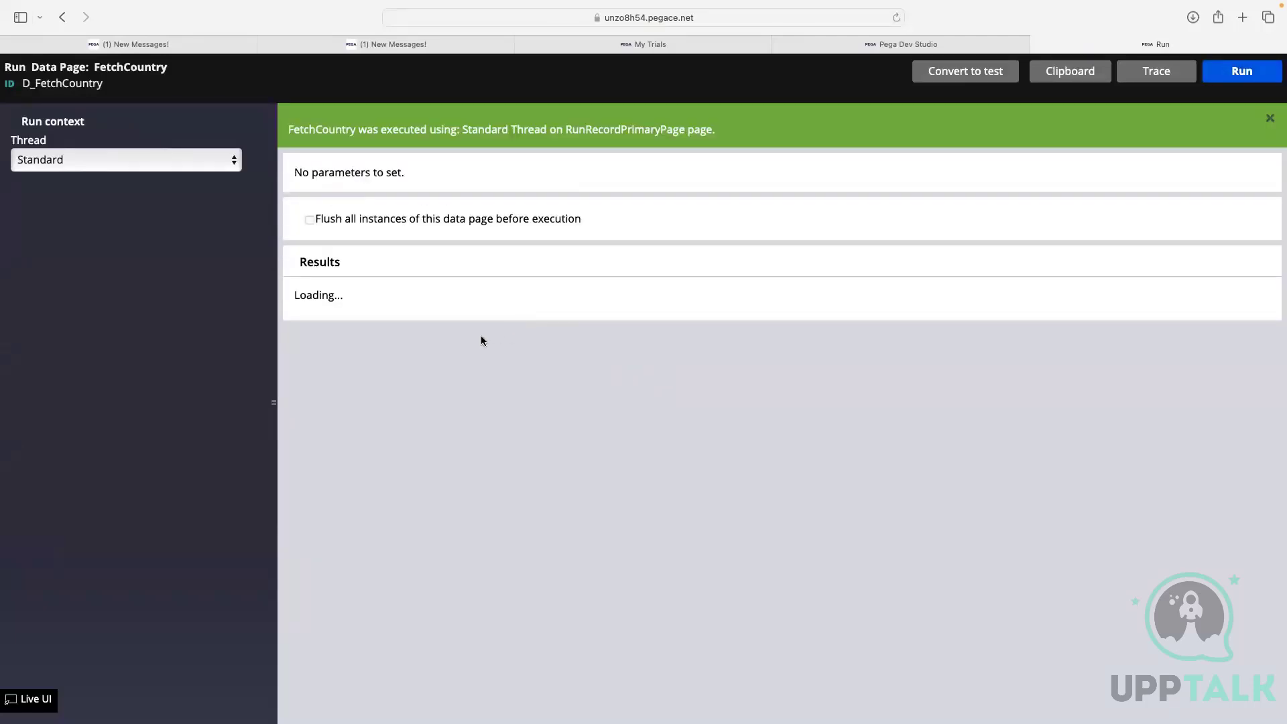
Step: Examine the country in each pxResults entry of the D_FetchCountry run output and close the run window
scroll(406, 625, down, 3)
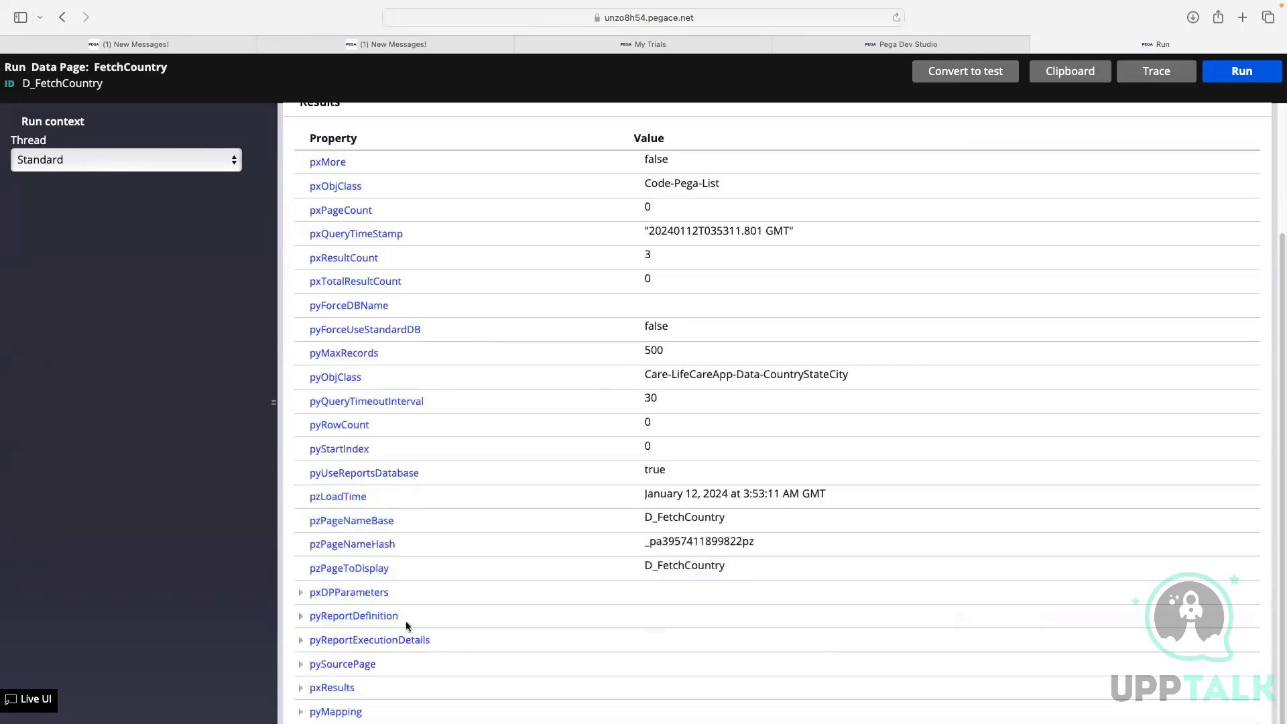
click(301, 688)
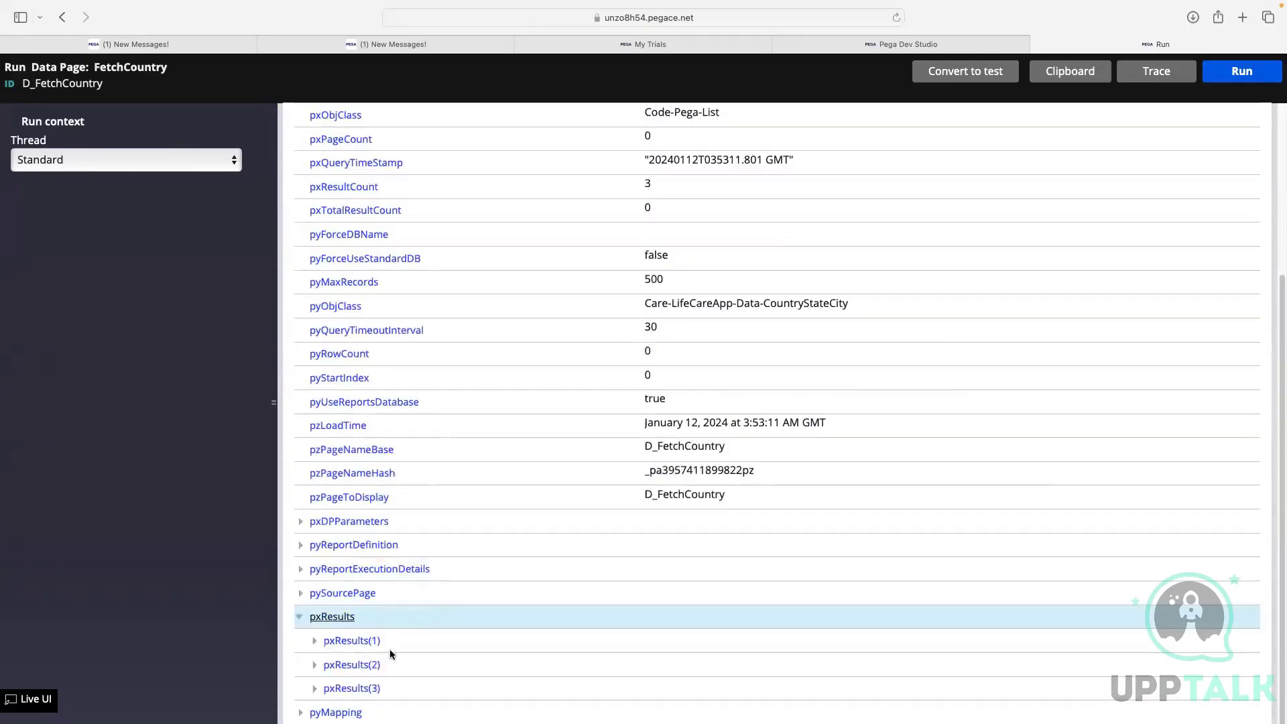
click(329, 636)
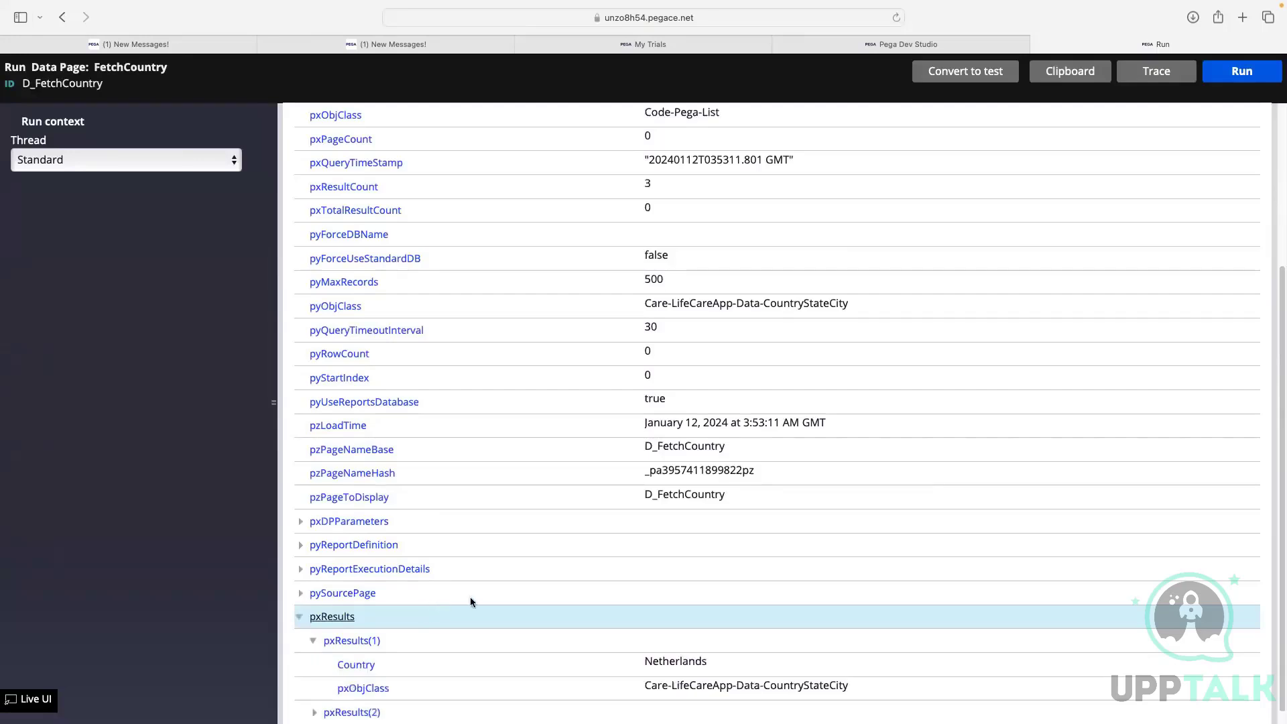
click(426, 663)
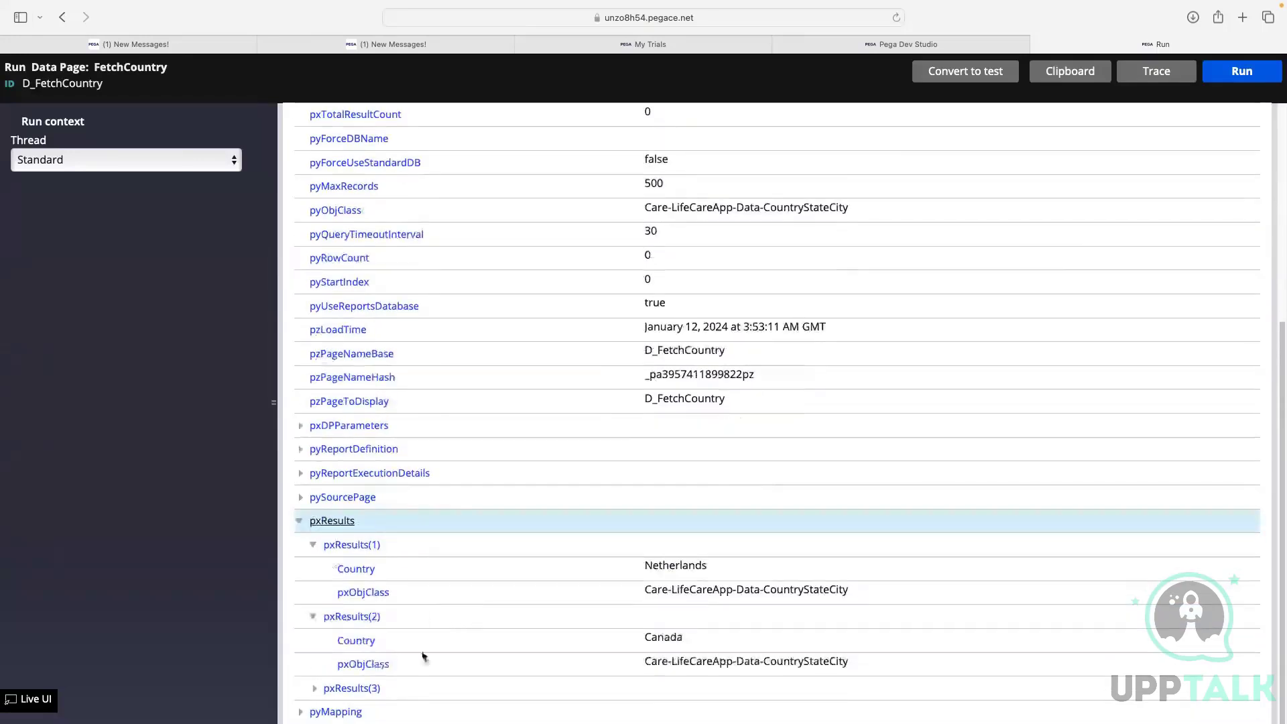
click(320, 692)
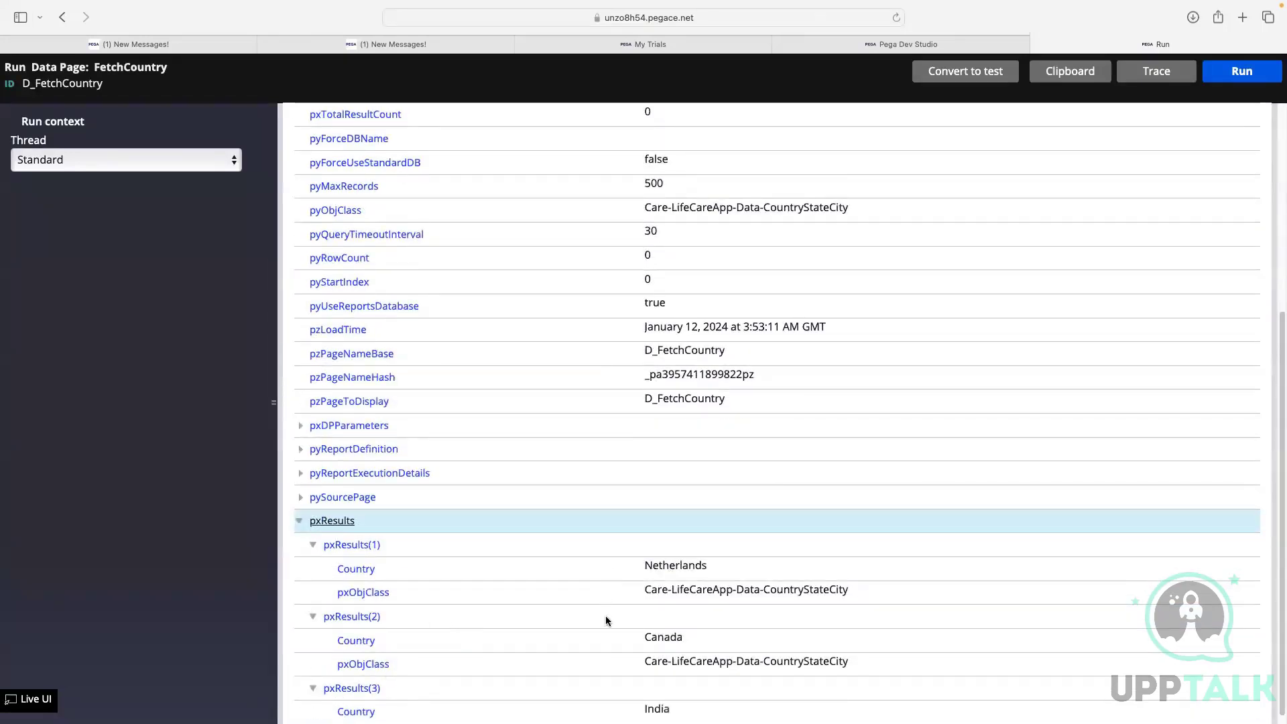
scroll(719, 471, up, 5)
scroll(719, 471, down, 5)
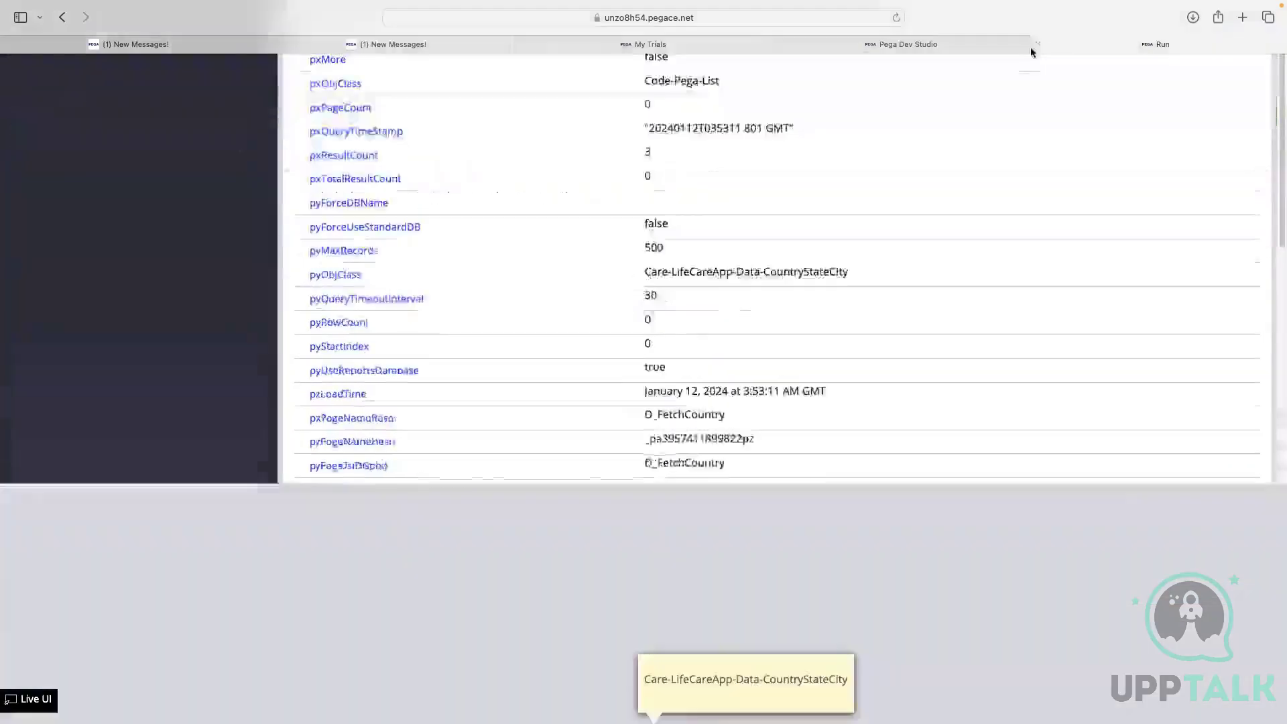
click(1039, 44)
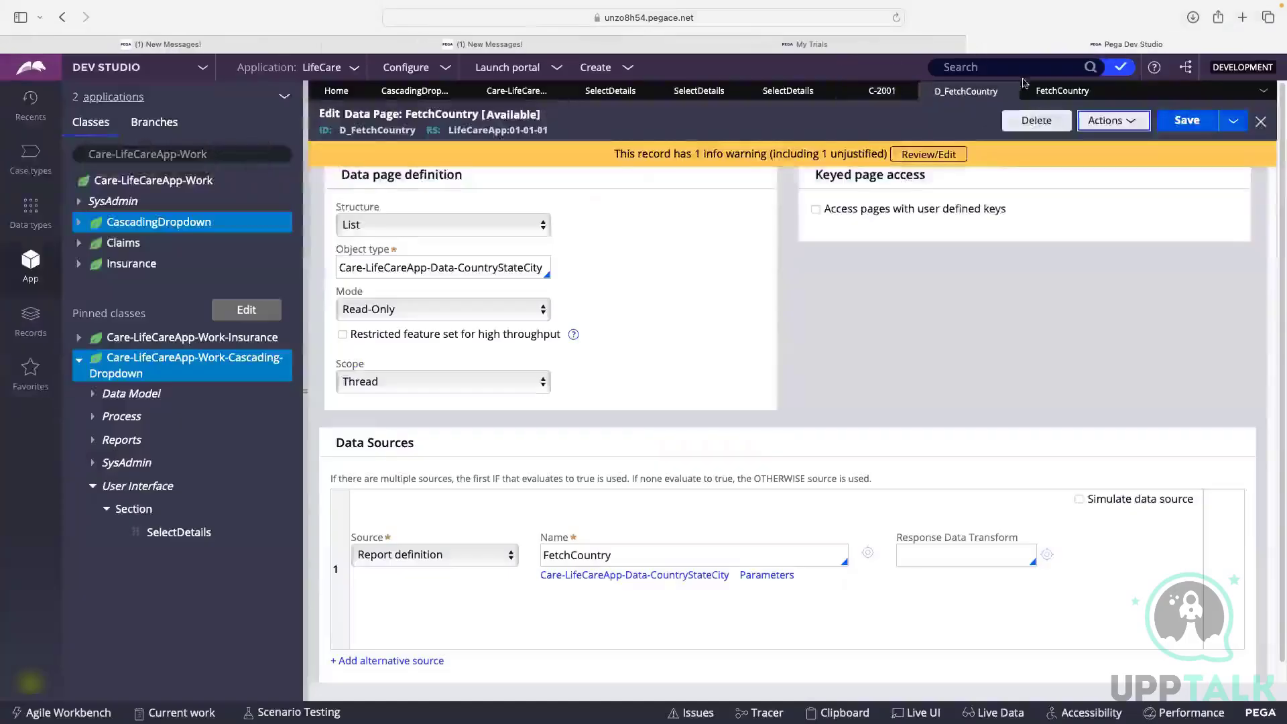
Step: Set the list source data page of the Country dropdown in the SelectDetails section to D_FetchCountry
click(777, 91)
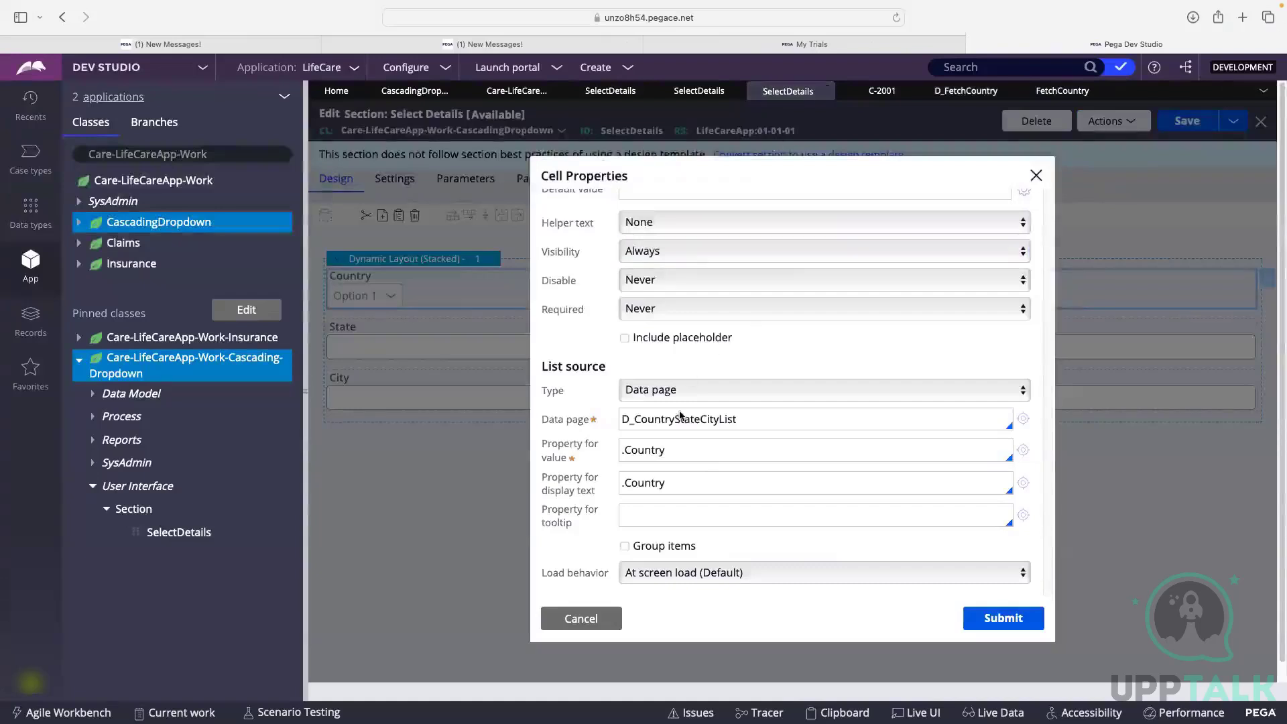
click(764, 413)
key(BackSpace)
key(BackSpace)
key(BackSpace)
key(BackSpace)
key(BackSpace)
key(BackSpace)
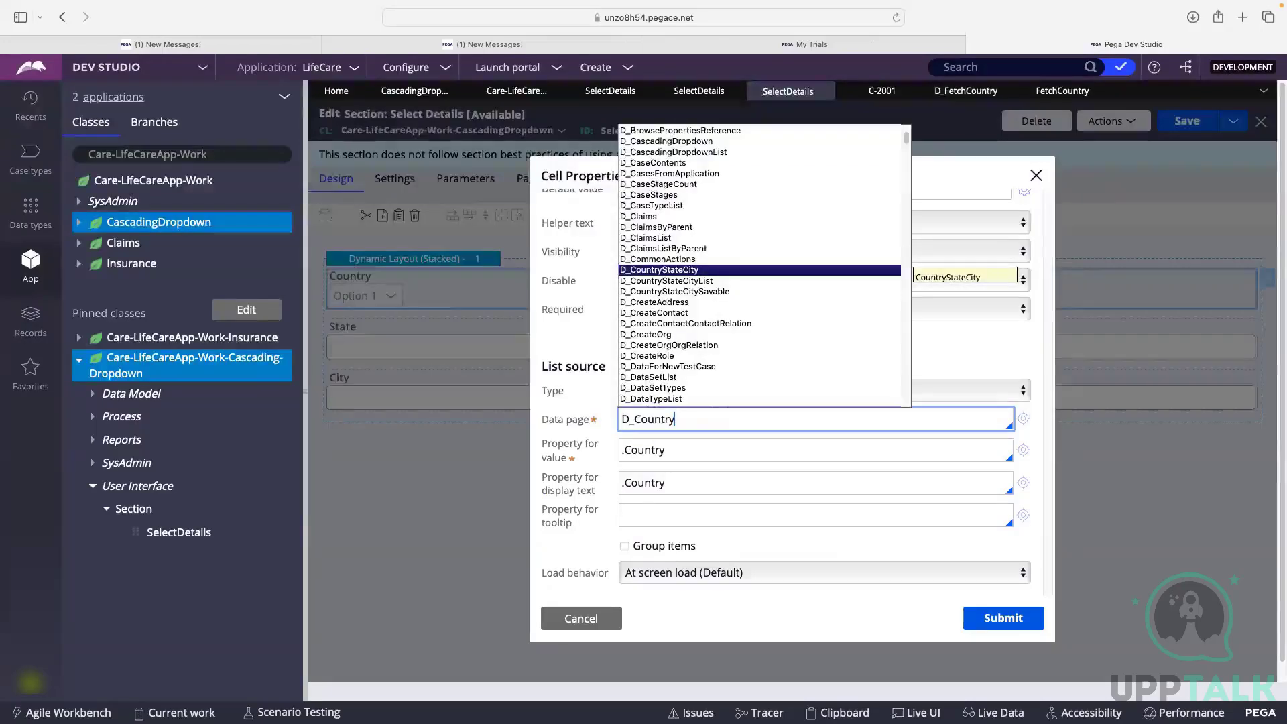
key(BackSpace)
key(BackSpace)
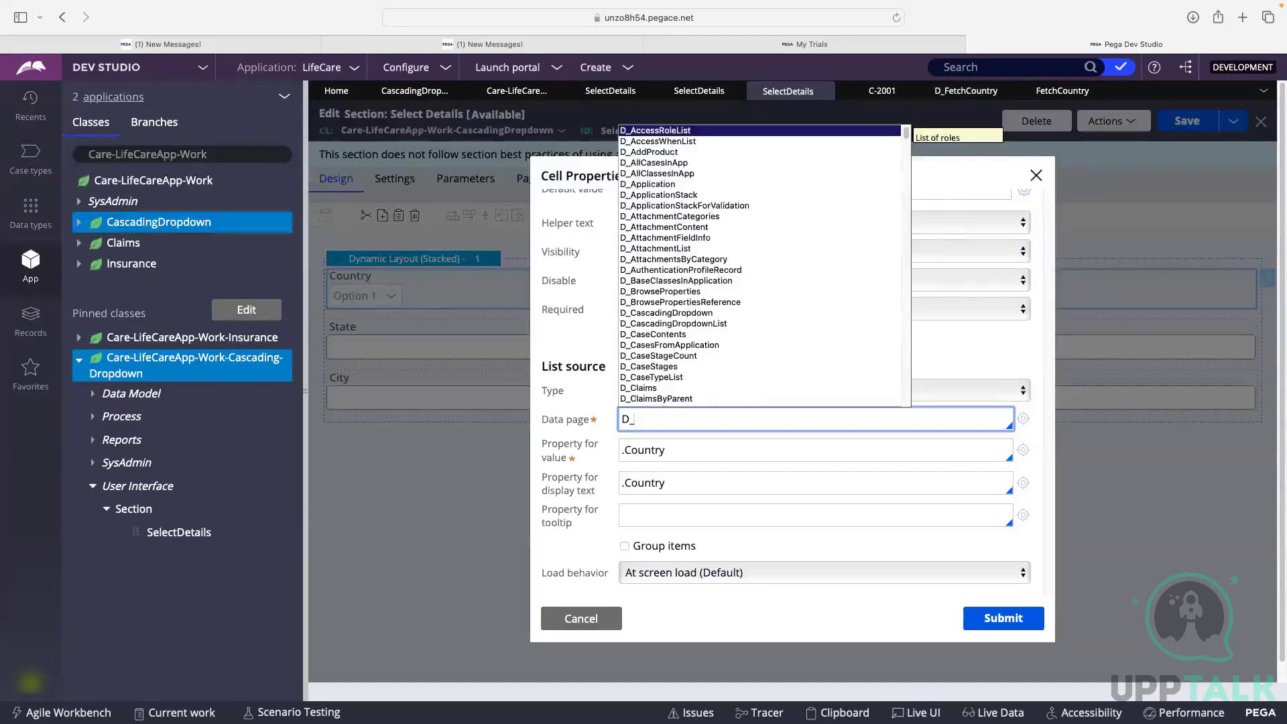
text(Fetch)
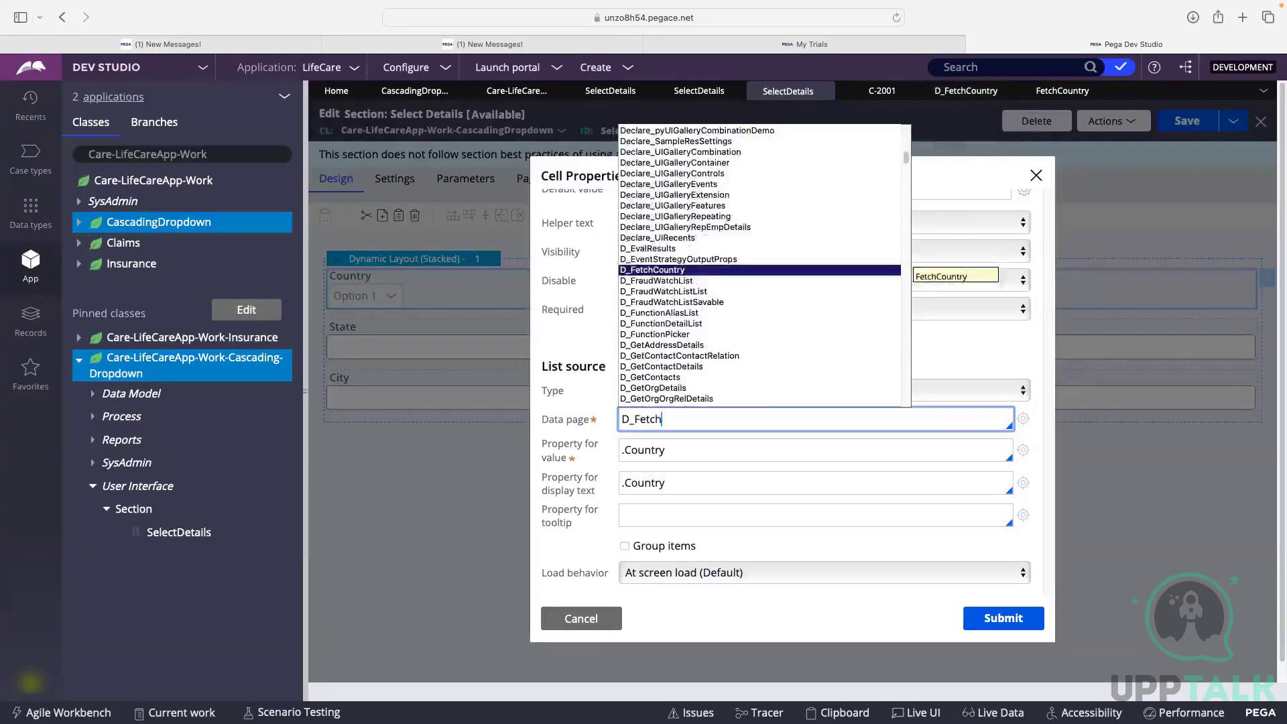
key(Return)
Step: Set the Country dropdown's property for value to .Country, submit the cell properties, and save the section
click(662, 454)
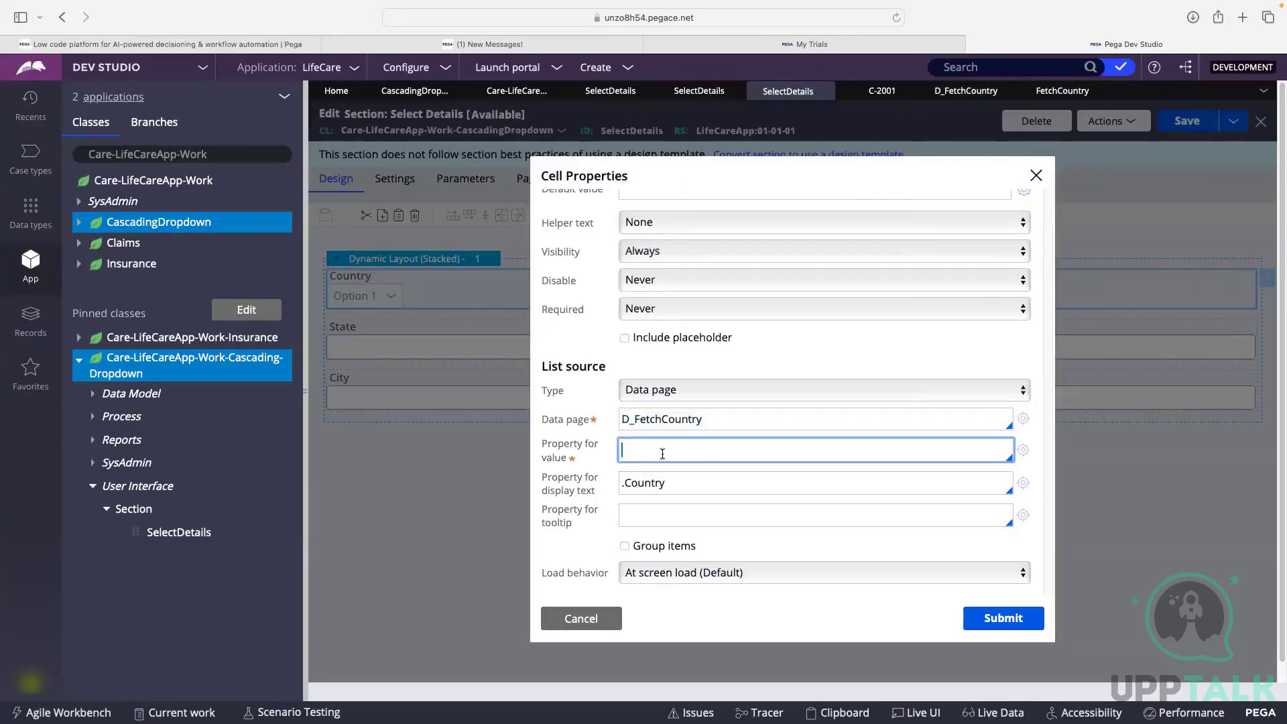
text(.)
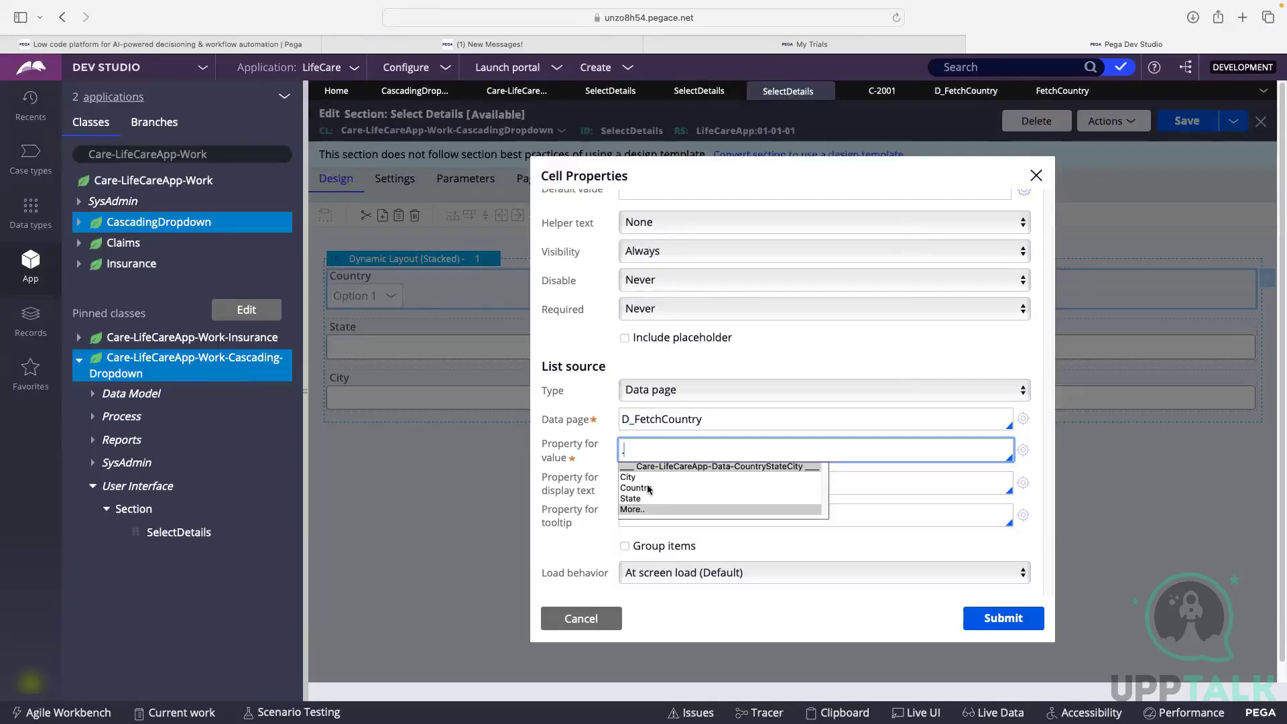
click(649, 488)
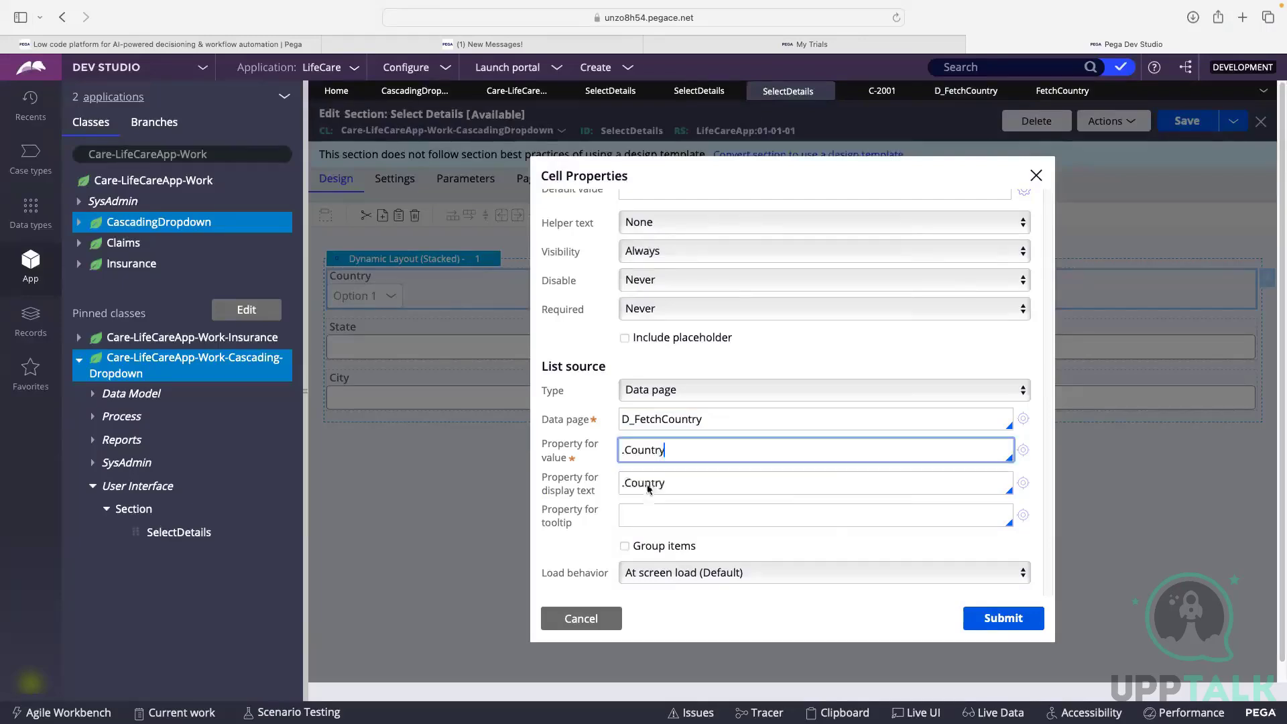
click(1007, 626)
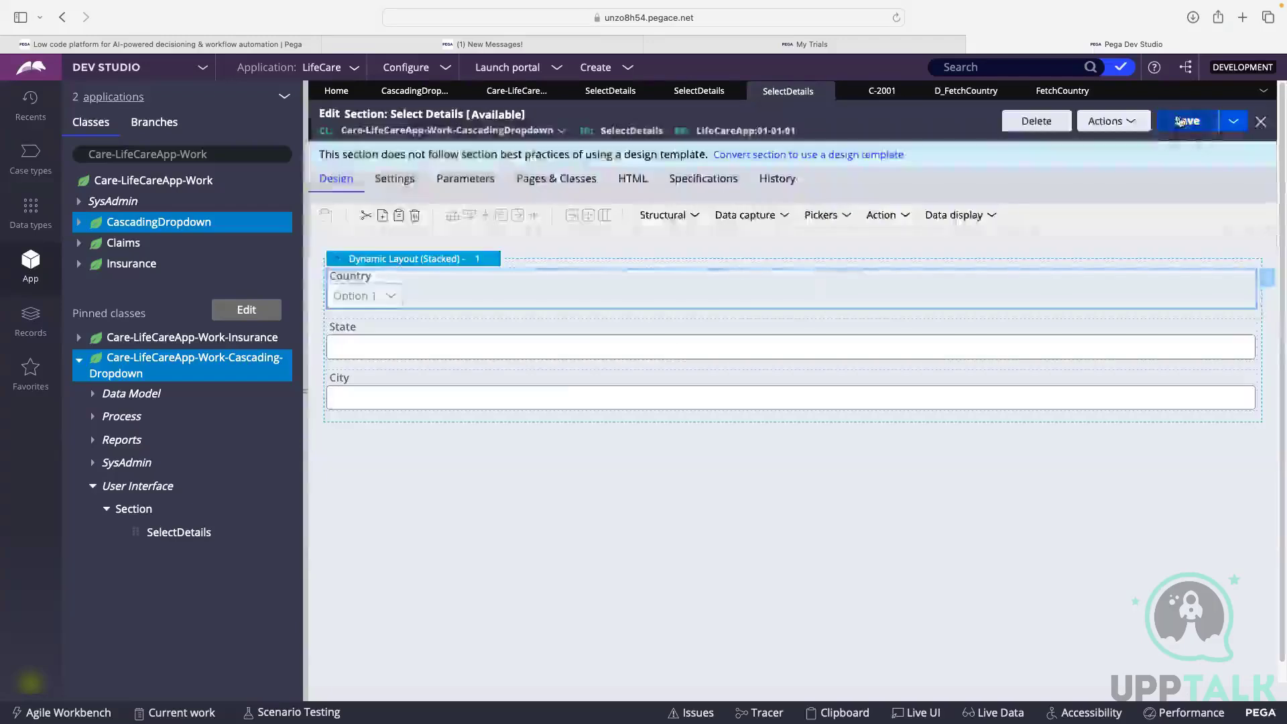
click(1189, 126)
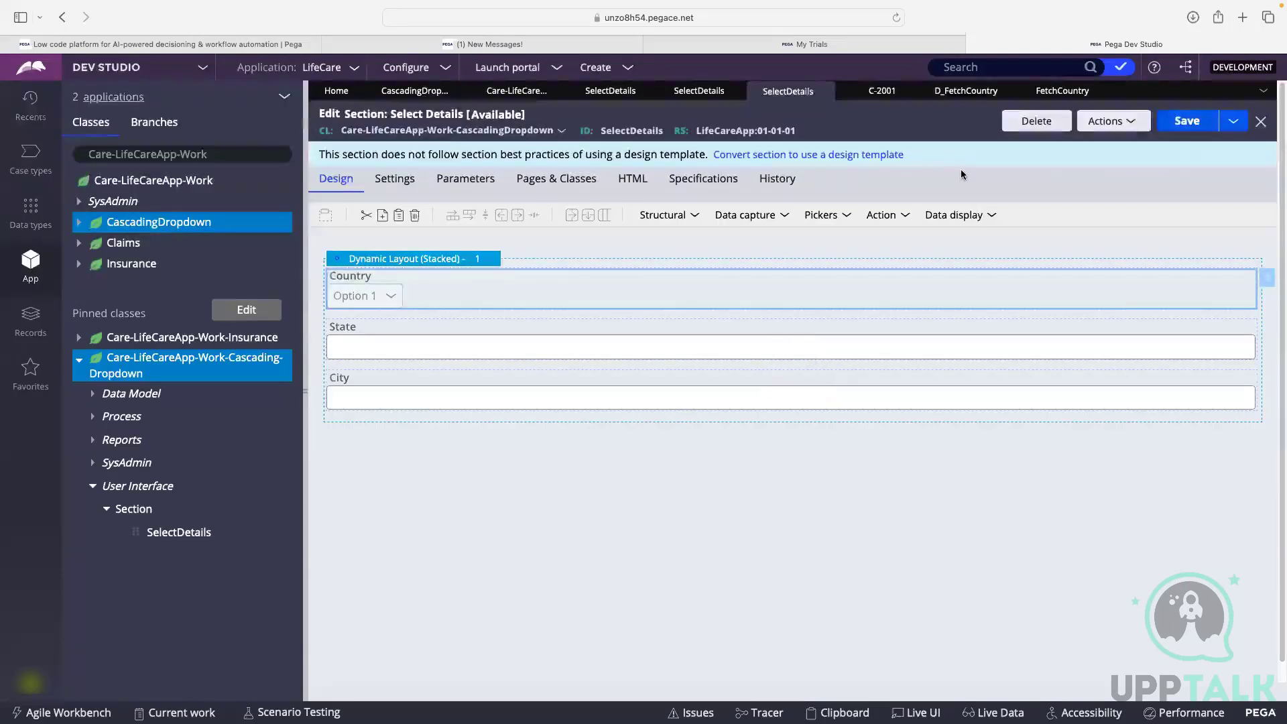
Step: Refresh the open CascadingDropdown case, reopen its Select Details assignment, and check the options in the Country dropdown
click(881, 91)
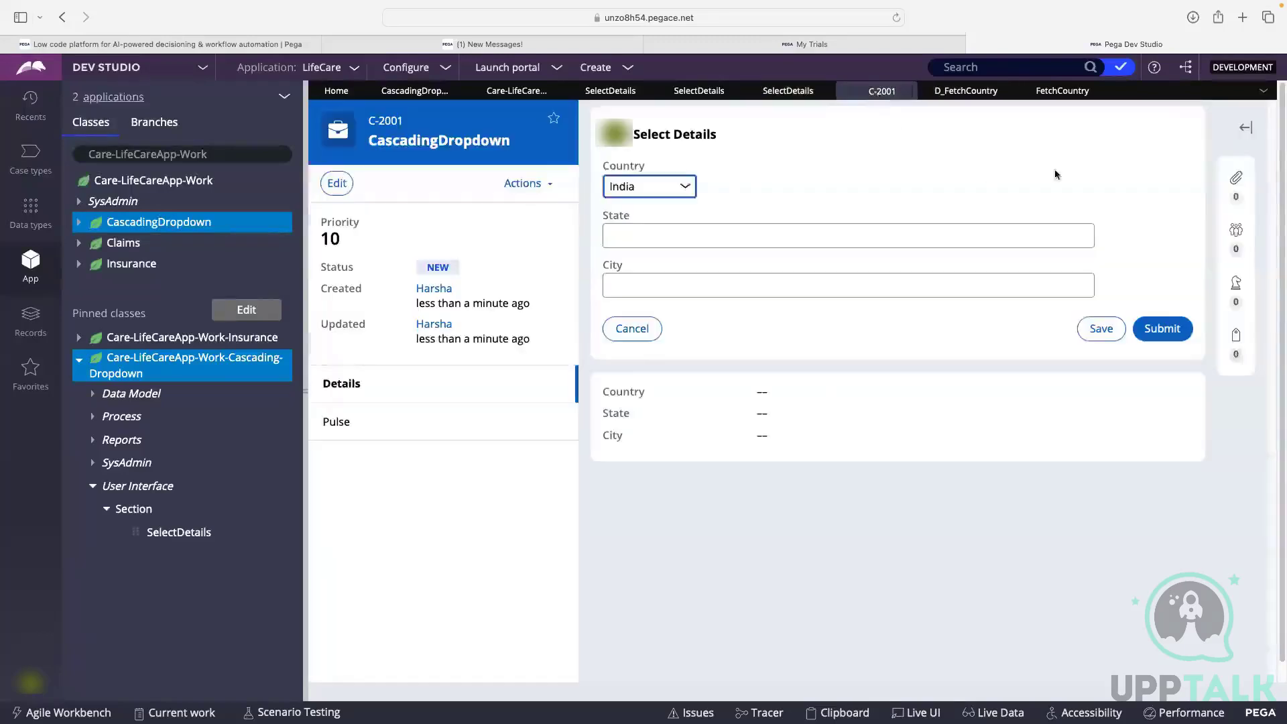
click(525, 186)
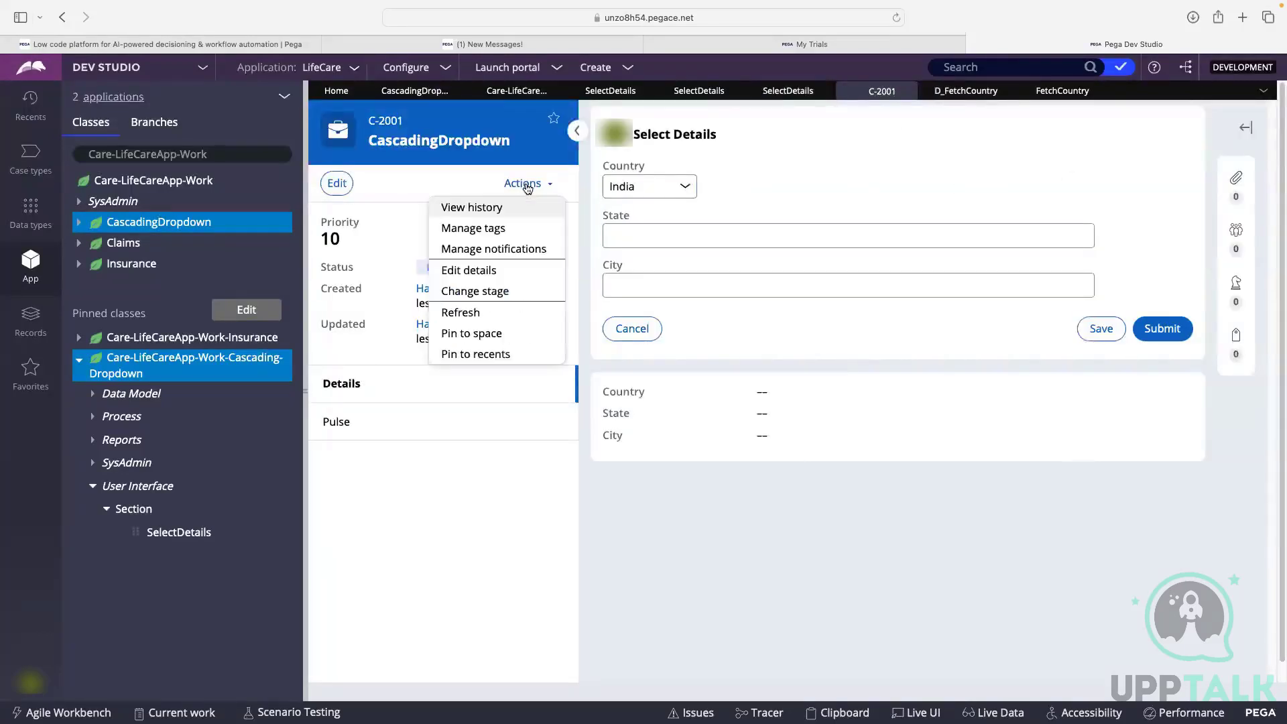
click(478, 310)
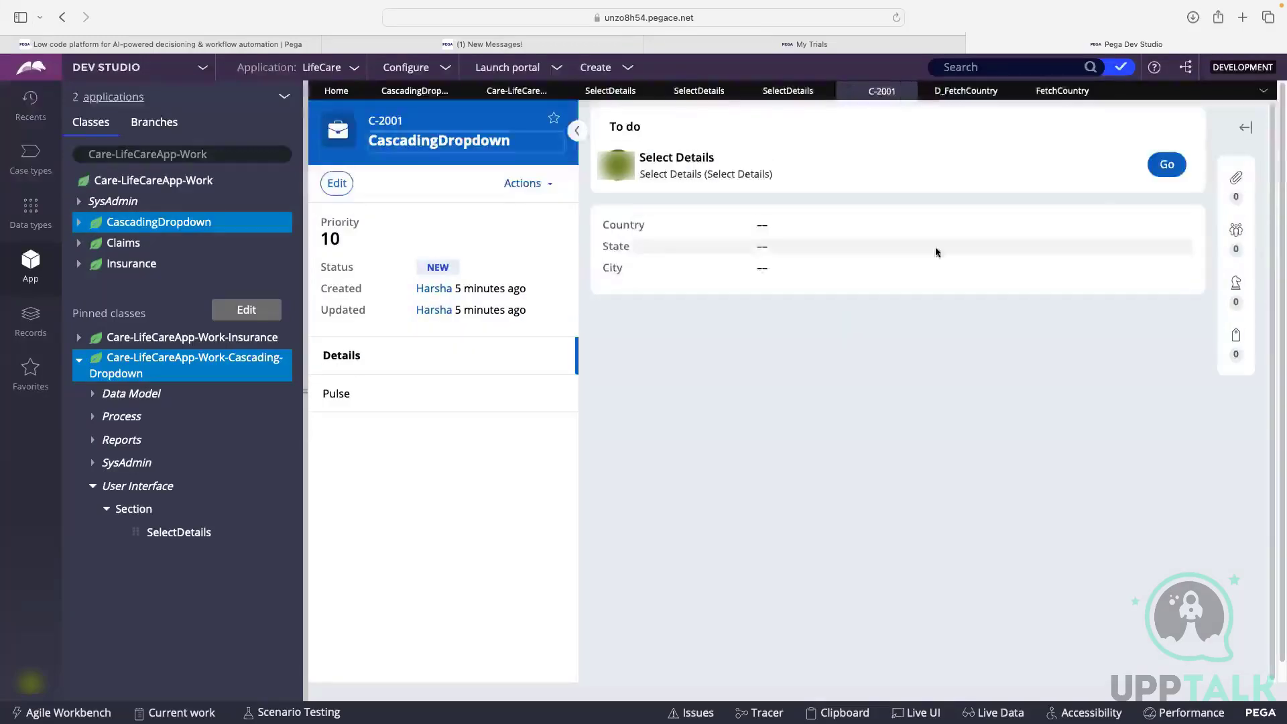
click(1166, 165)
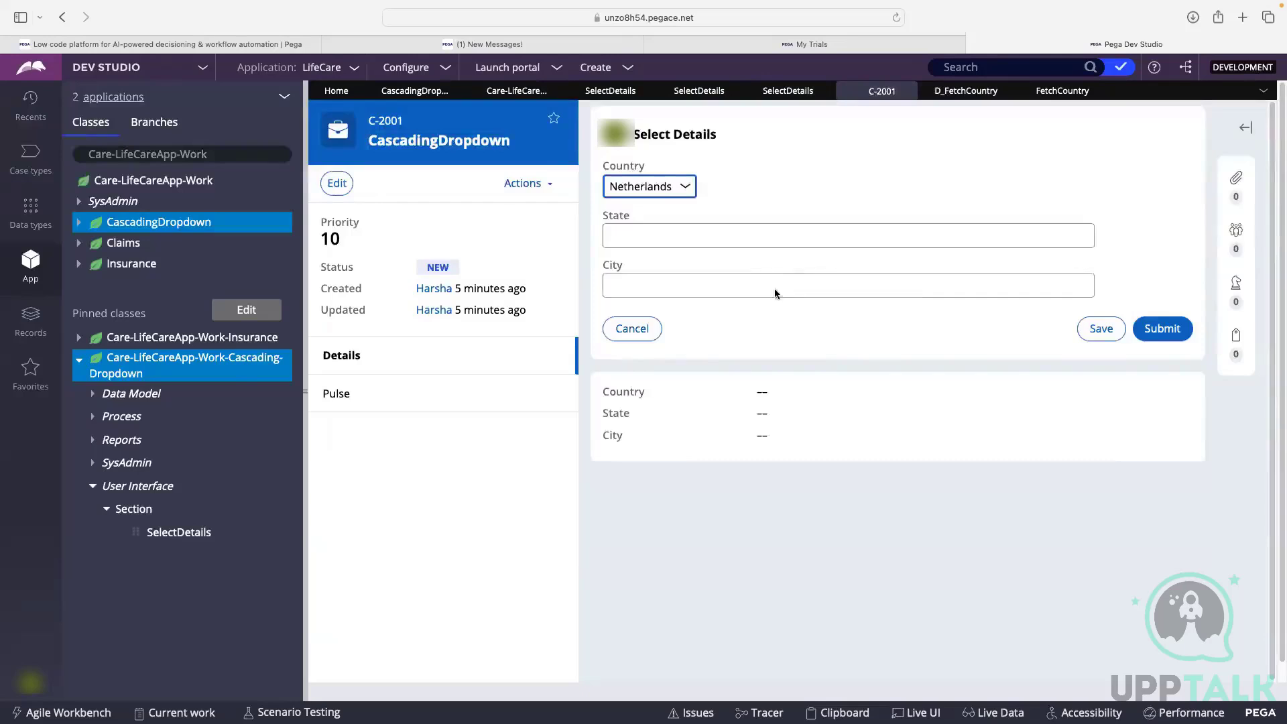
click(690, 193)
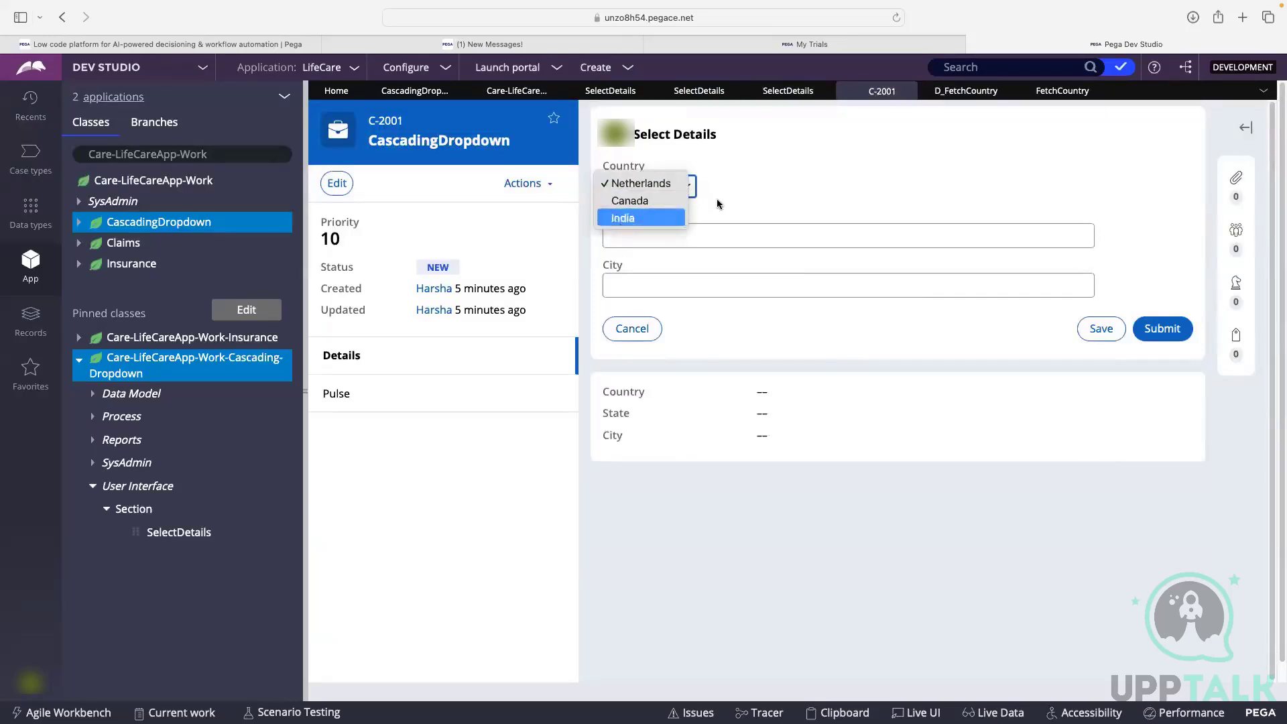
click(754, 172)
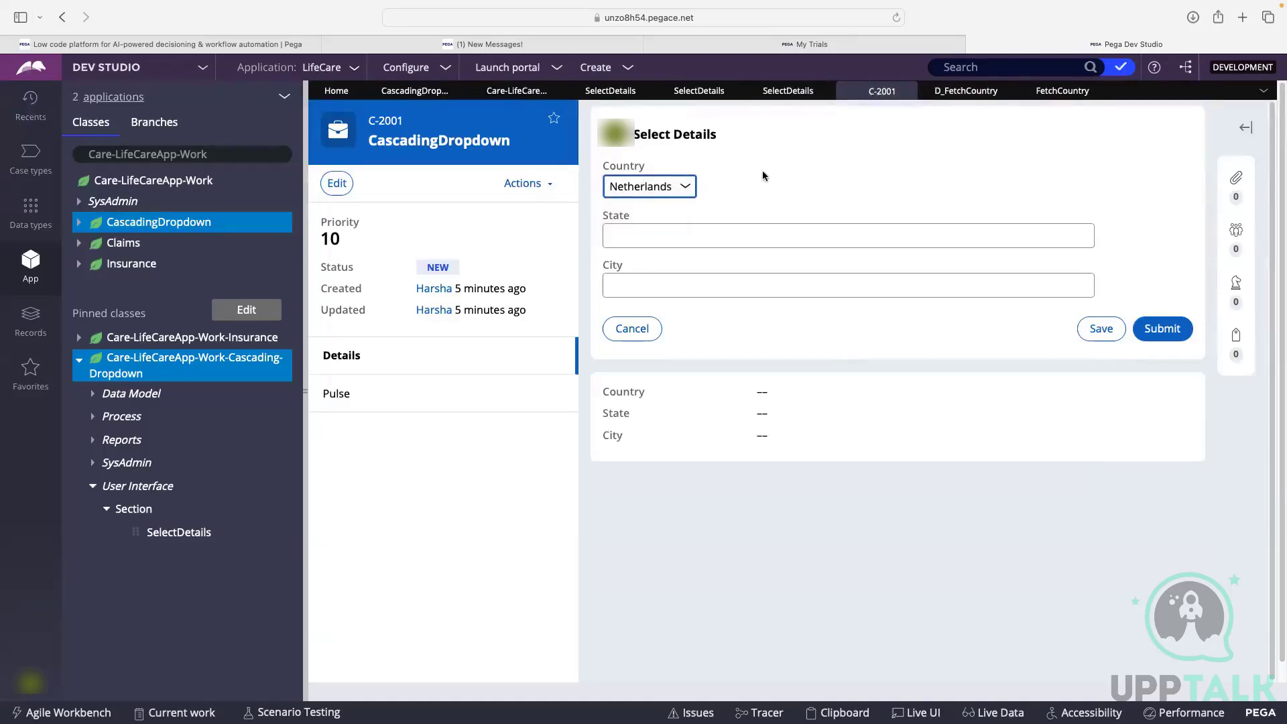
Step: Include the placeholder "------Select------" on the Country dropdown in the SelectDetails section, submit the cell properties, and save the section
click(1065, 91)
click(966, 90)
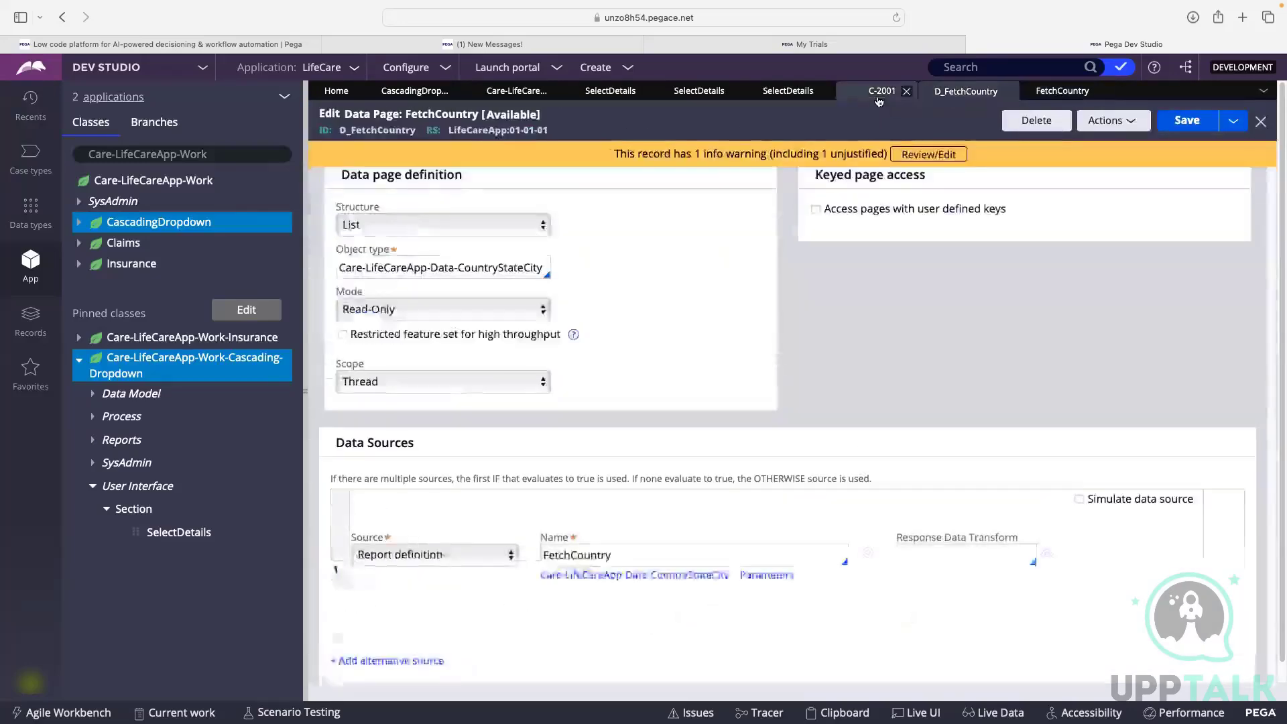
click(787, 90)
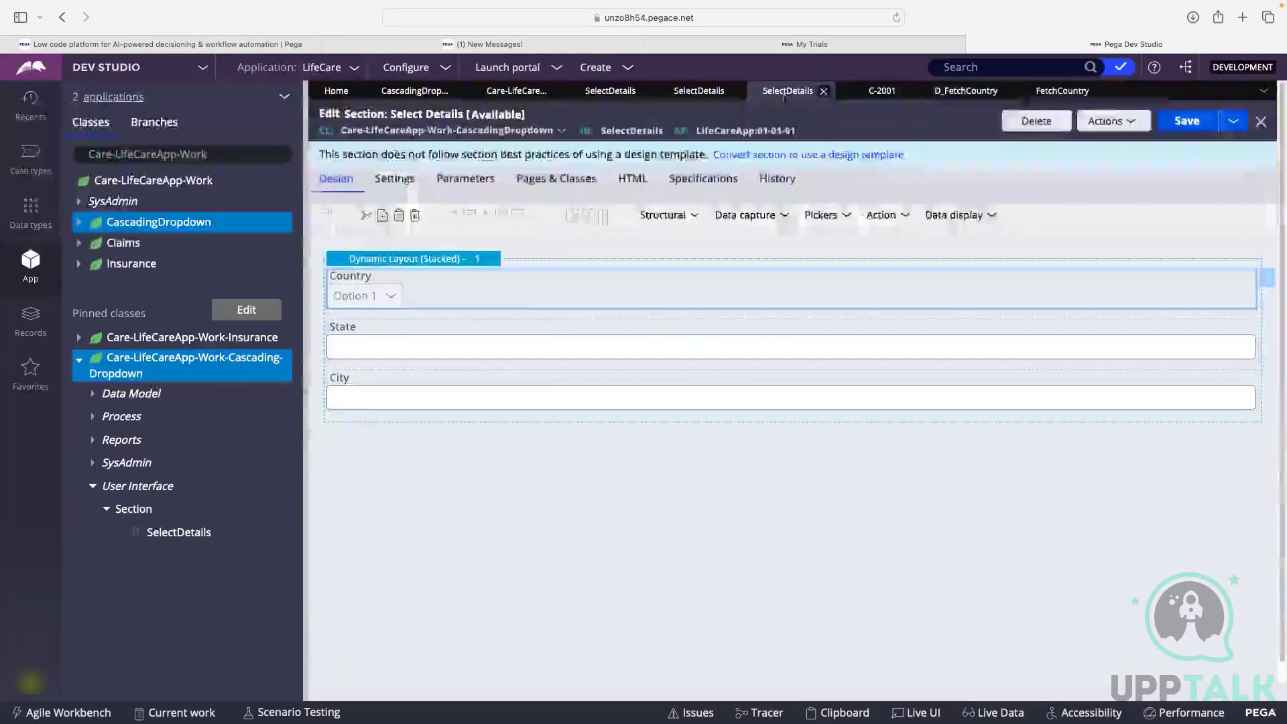
double_click(473, 304)
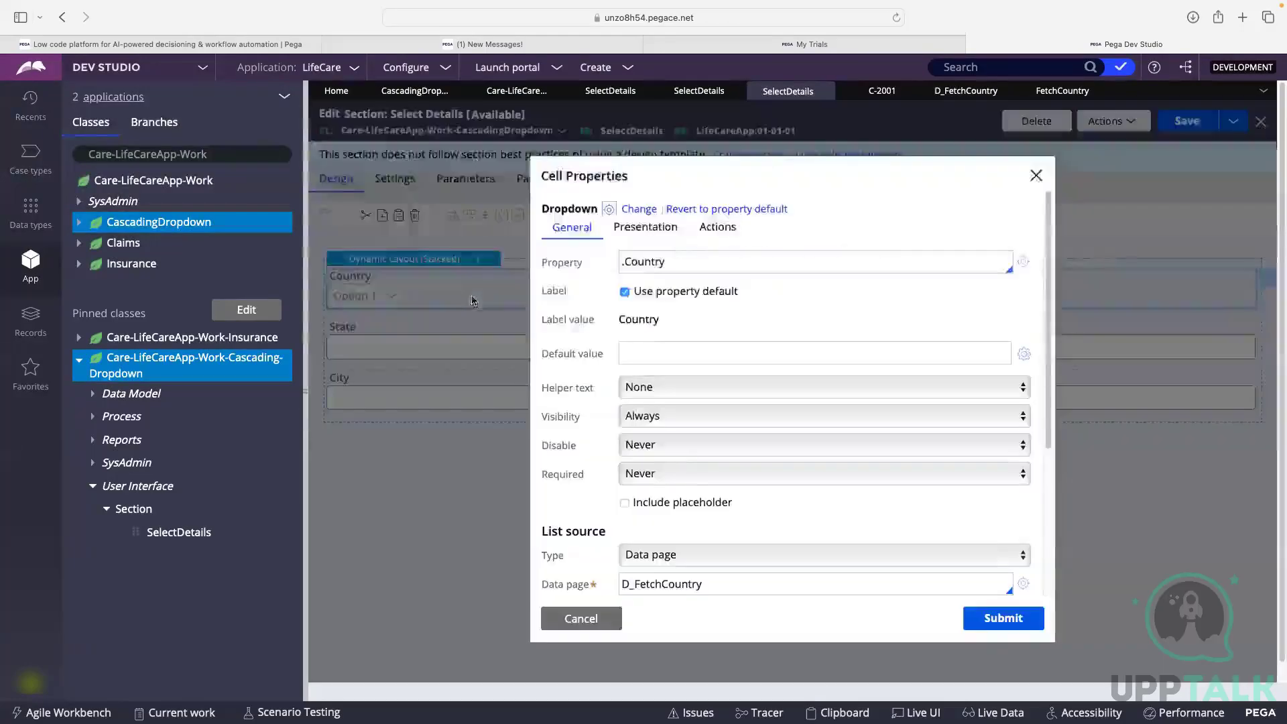
scroll(670, 335, down, 1)
click(670, 326)
scroll(670, 329, down, 1)
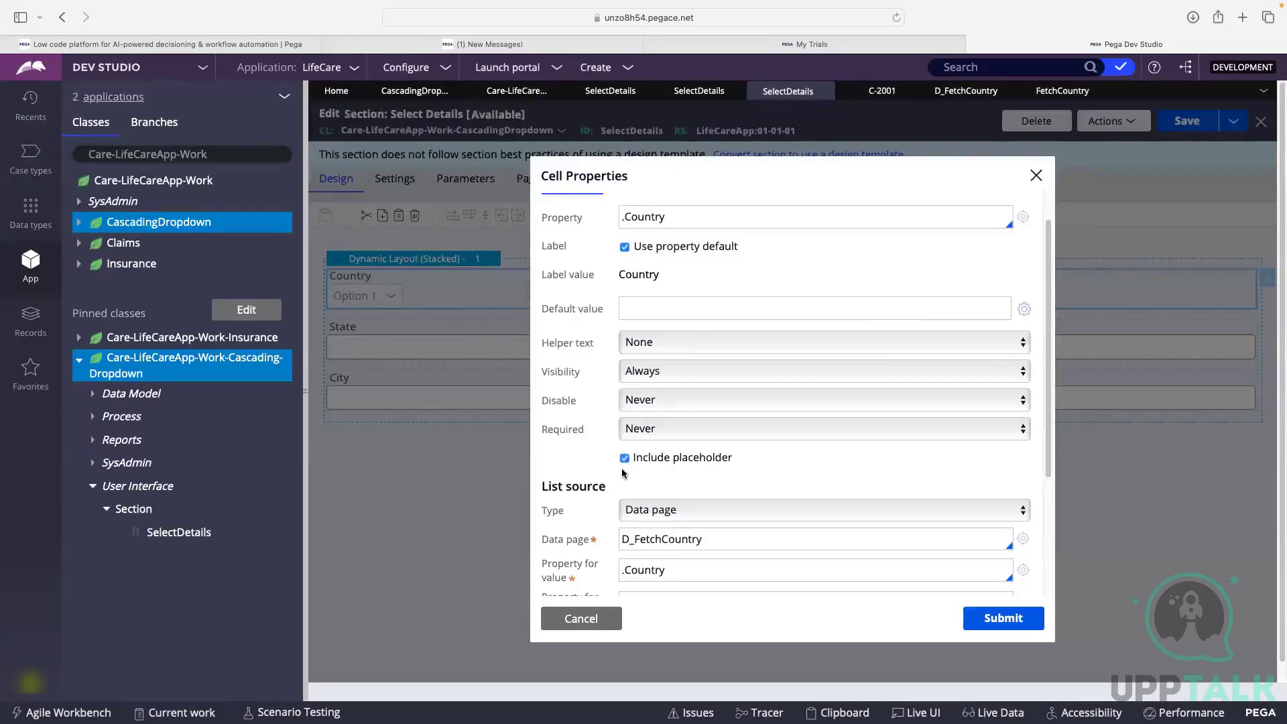
click(633, 483)
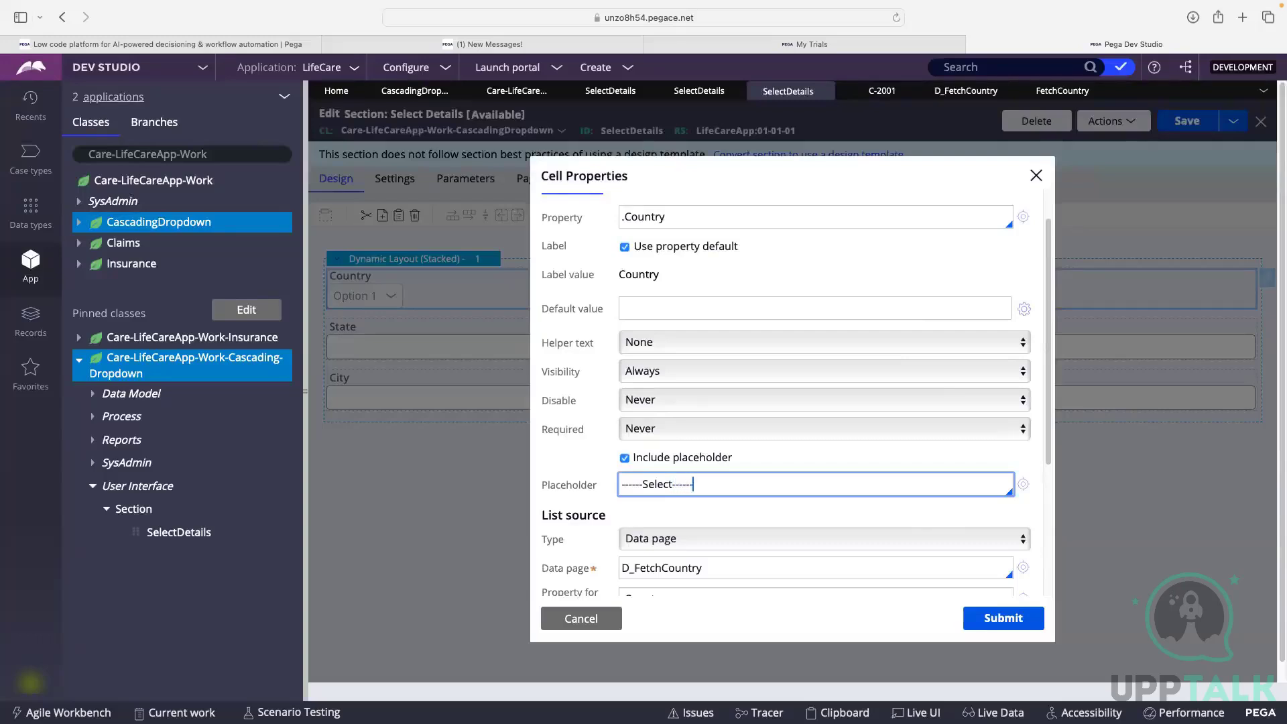
click(1003, 615)
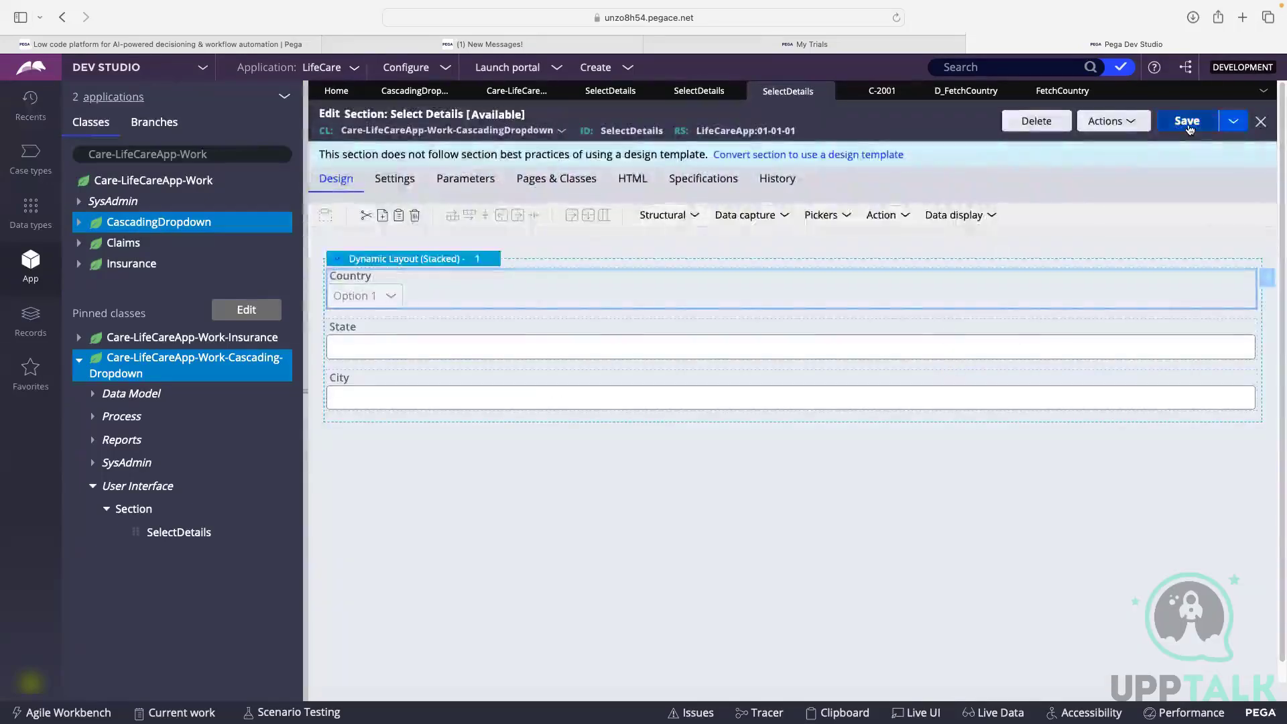
click(1187, 125)
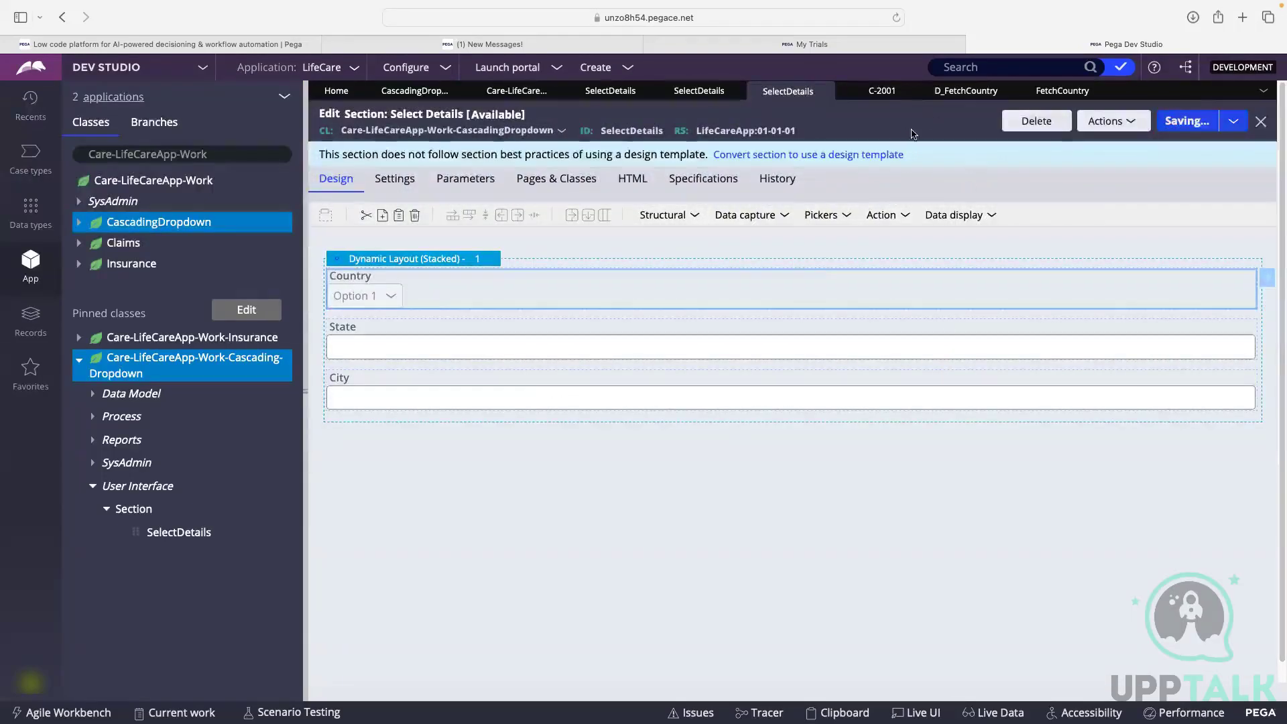
Step: Refresh the CascadingDropdown case again, reopen Select Details, and check the Country dropdown's placeholder and options
click(873, 97)
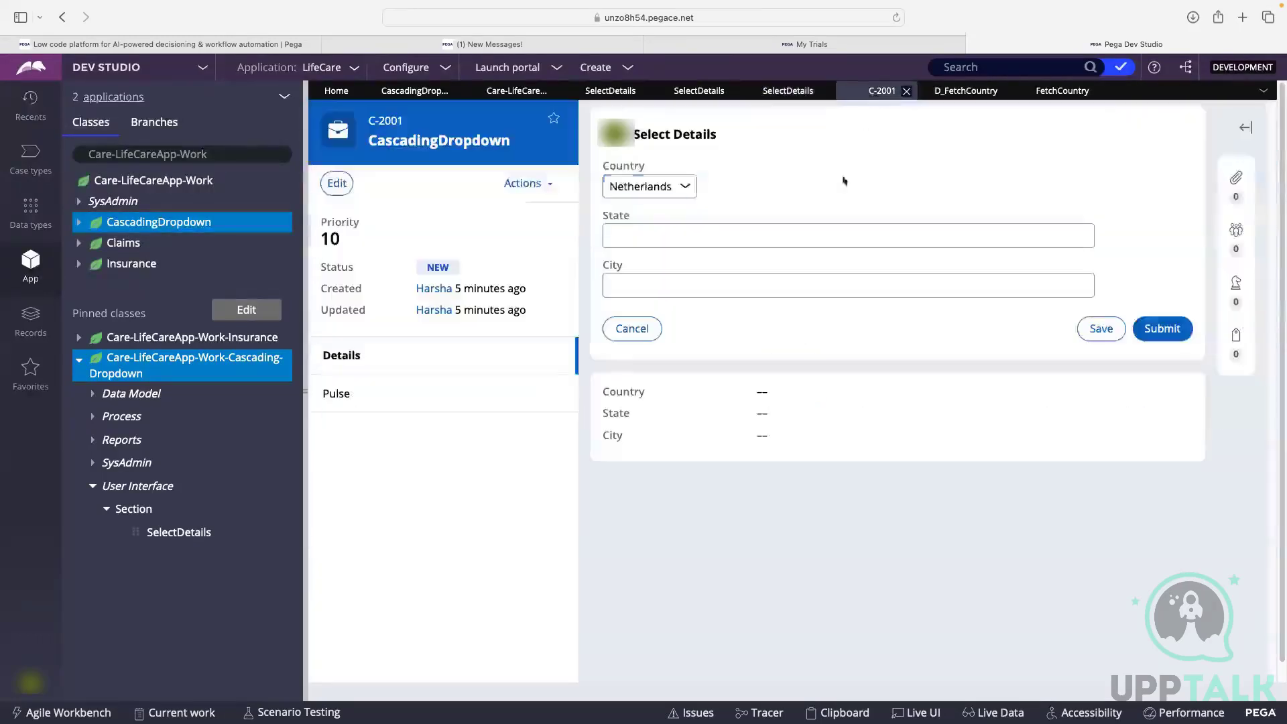
click(530, 183)
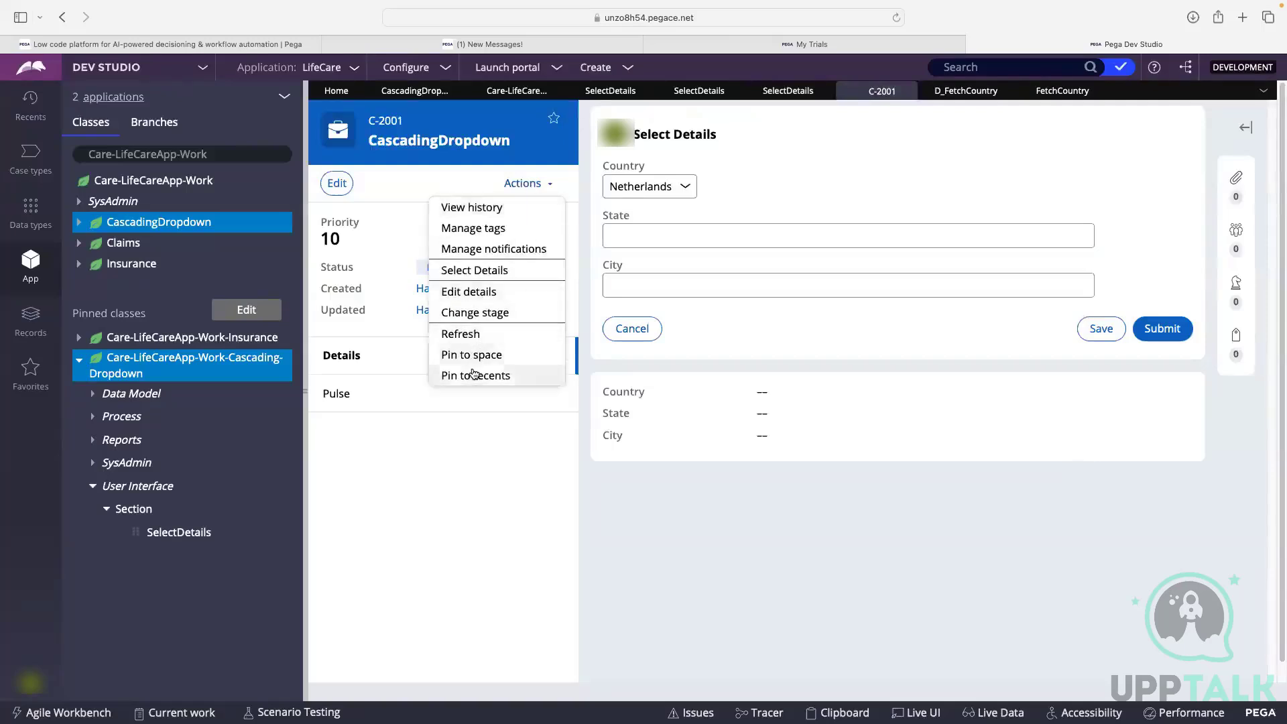
click(461, 333)
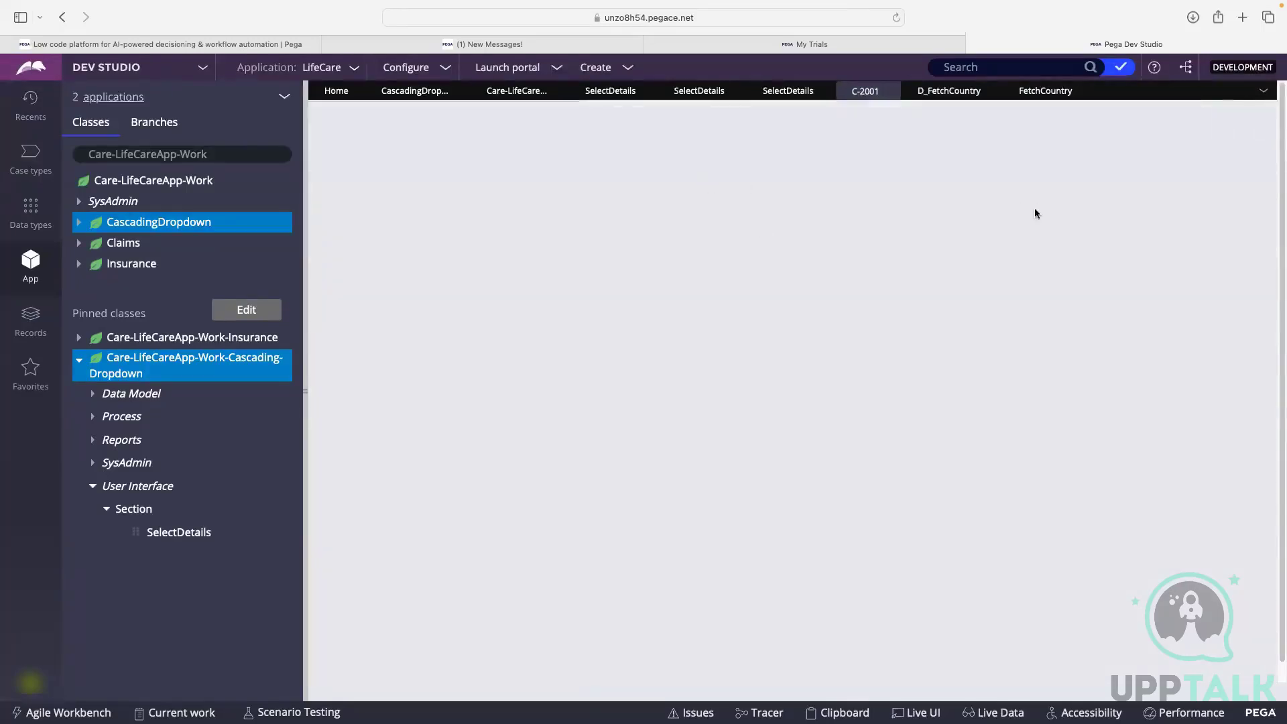
click(1167, 168)
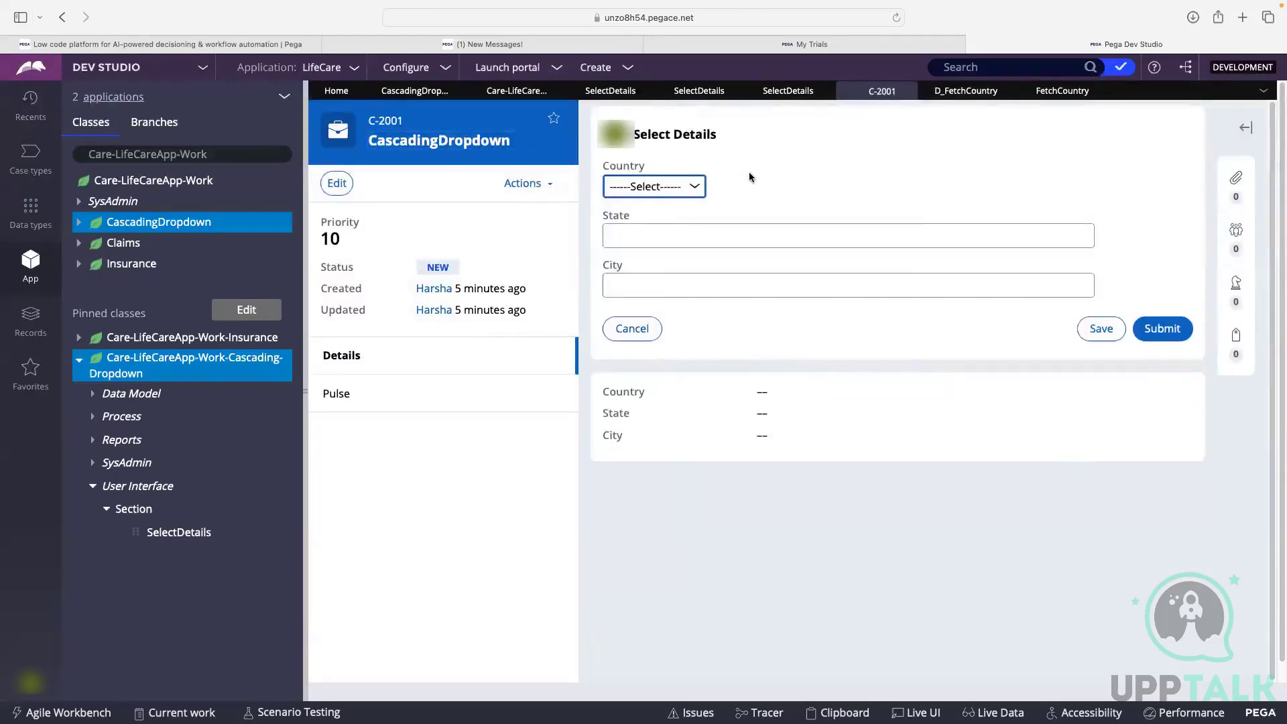
click(657, 187)
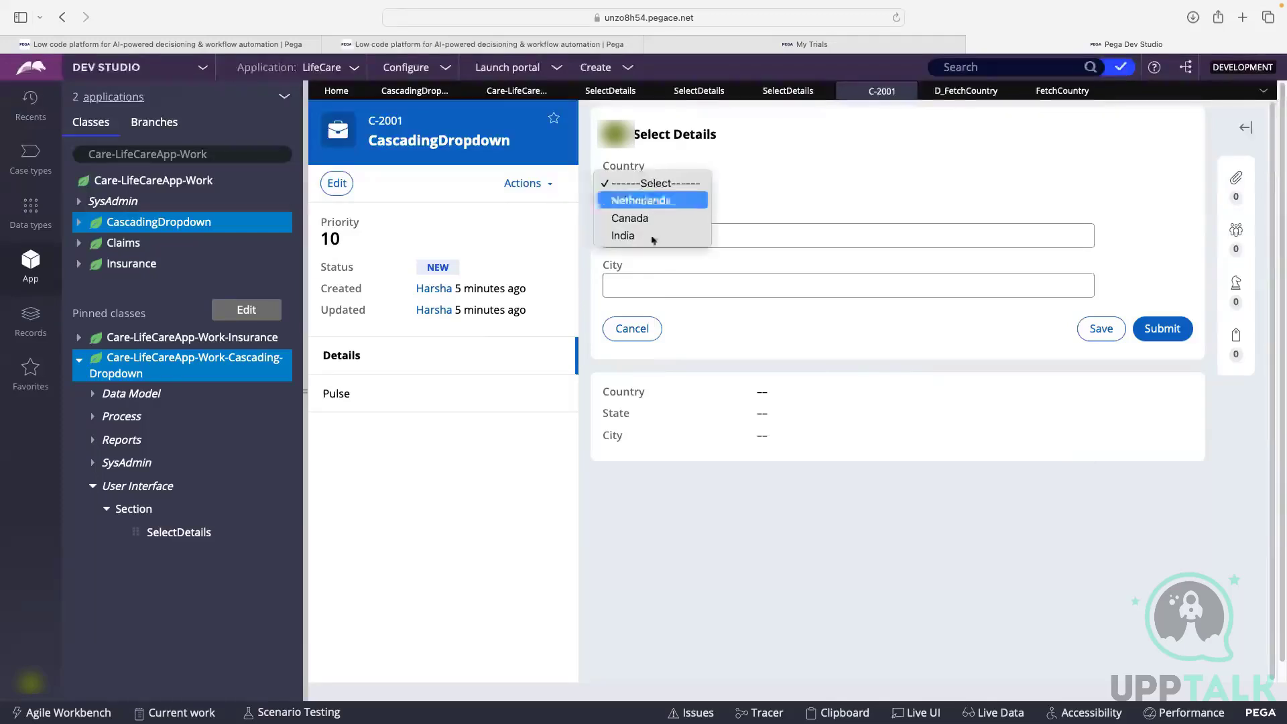
click(807, 186)
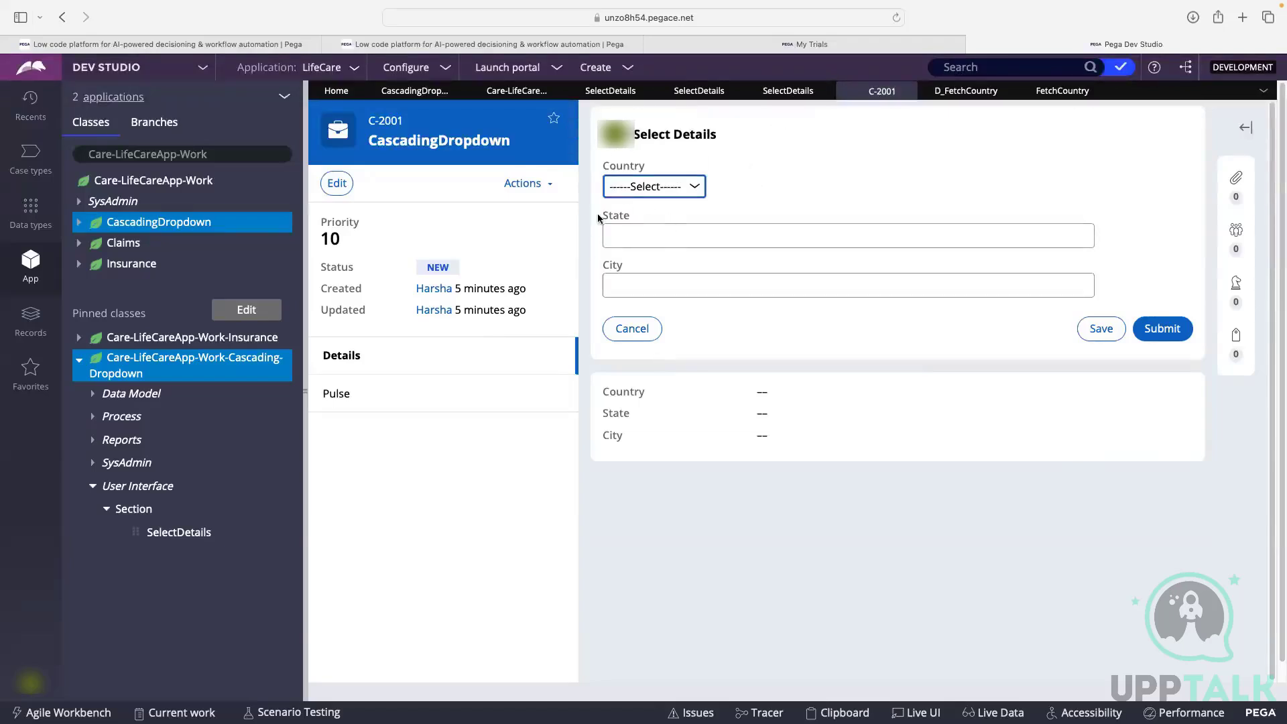
Step: In the SelectDetails section, open the State field's cell properties and change its control from text input to Dropdown
click(1062, 91)
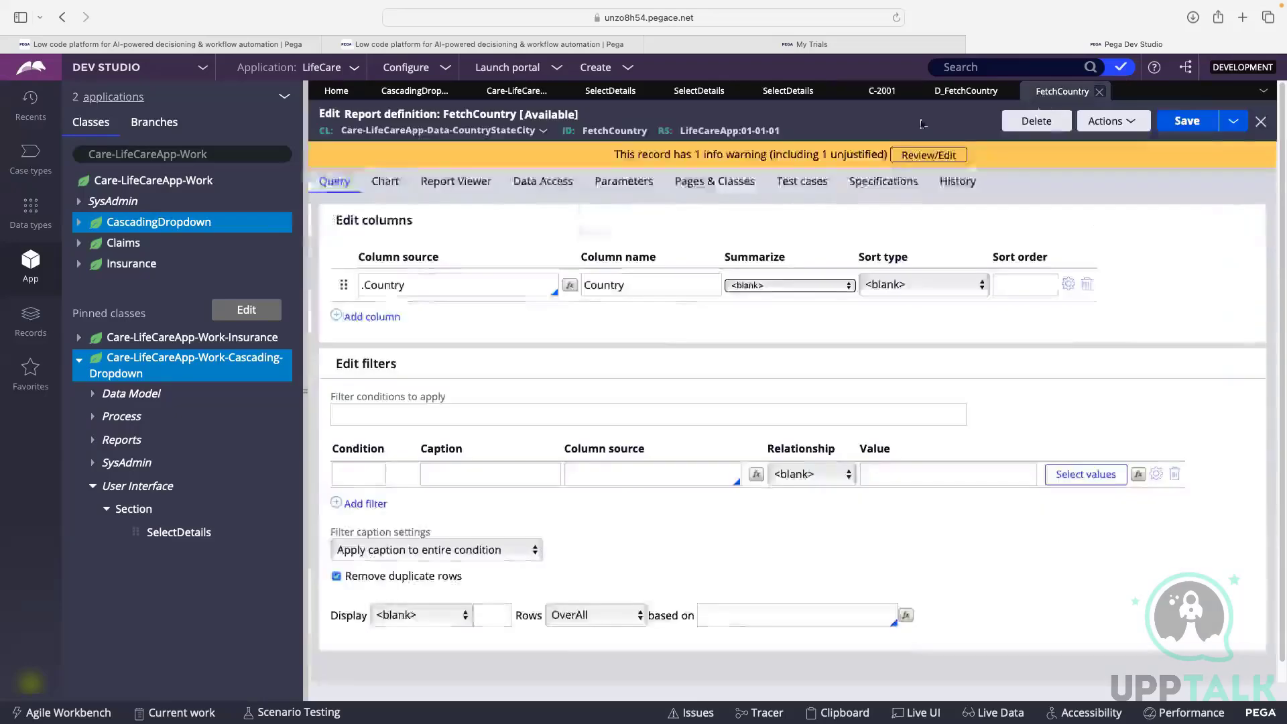
click(964, 99)
click(801, 92)
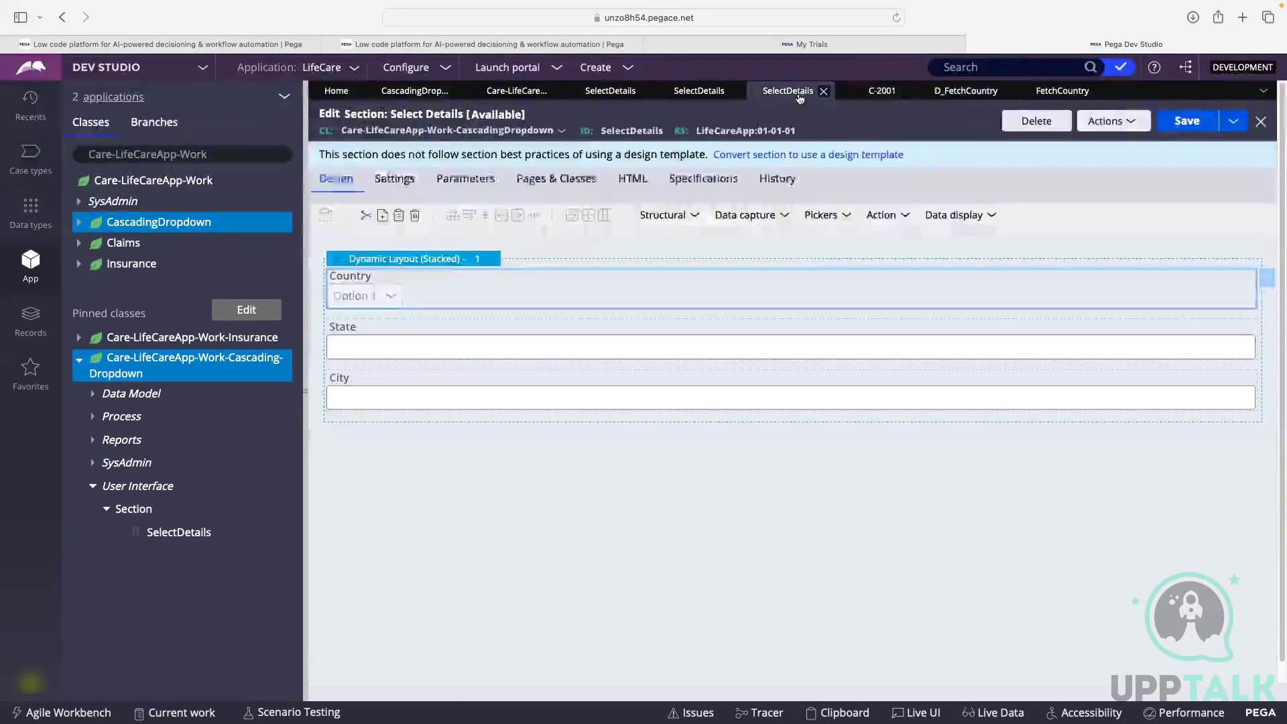
click(494, 349)
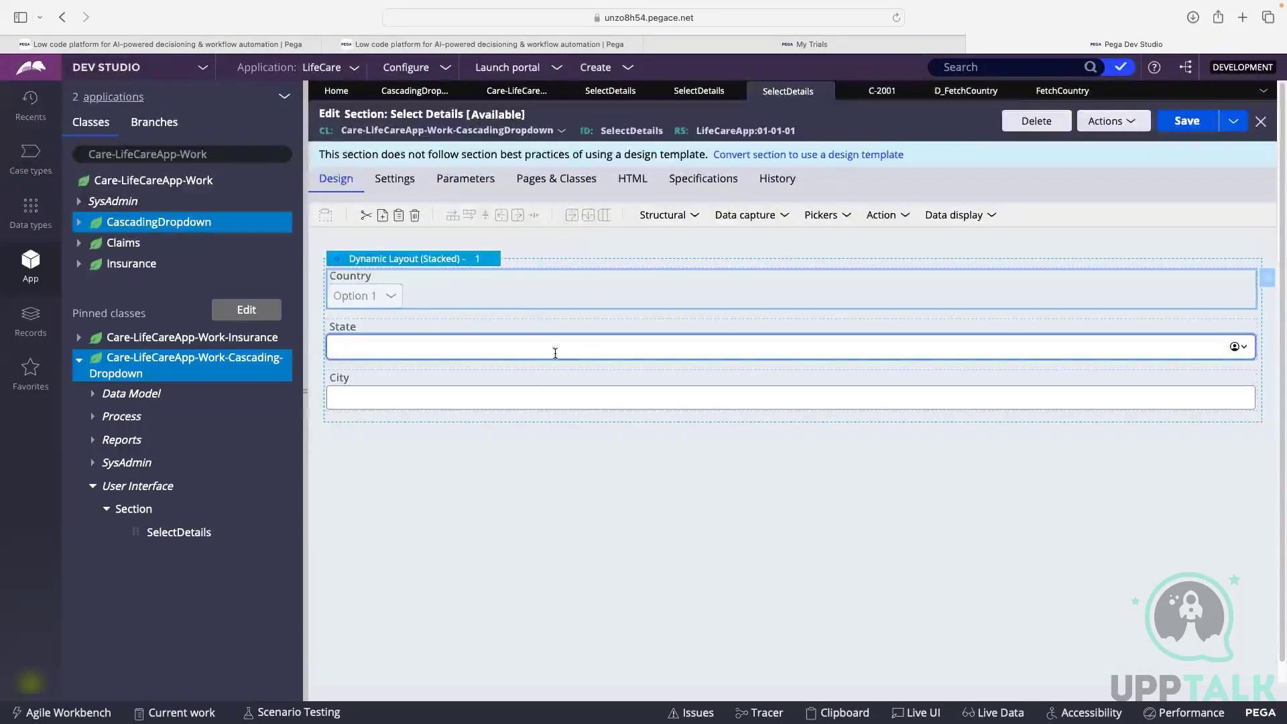
click(555, 350)
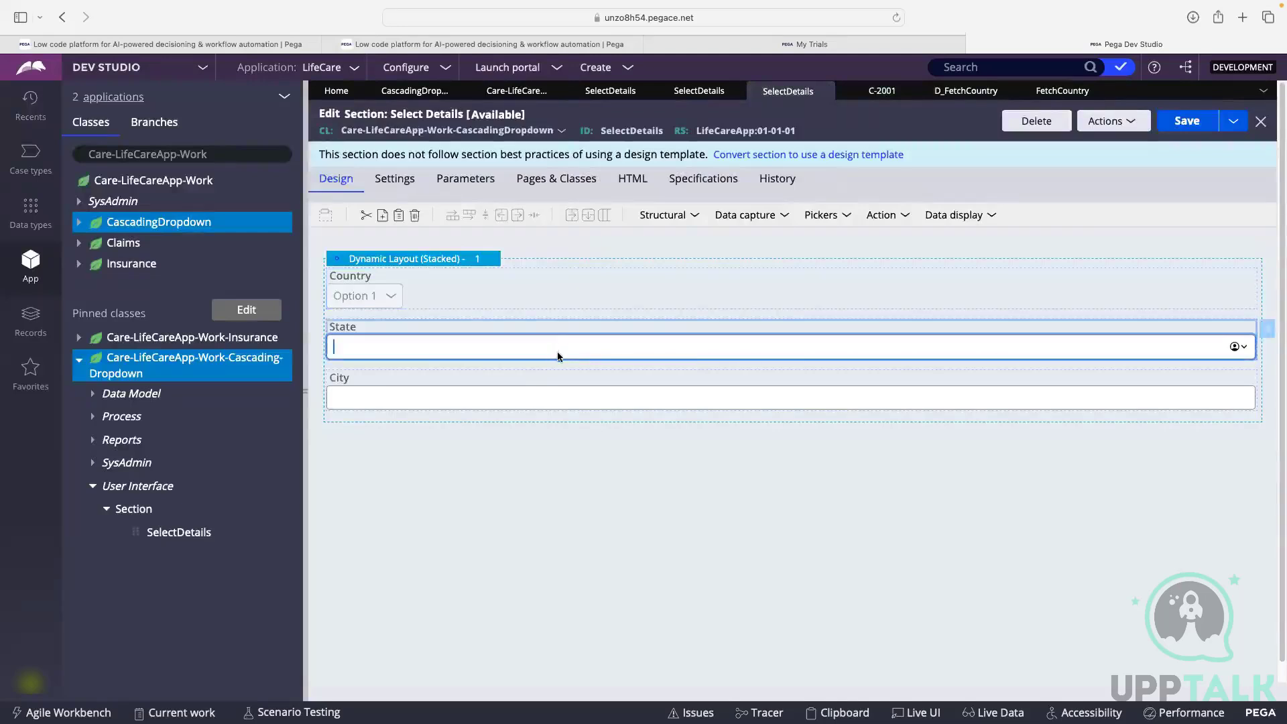
double_click(574, 352)
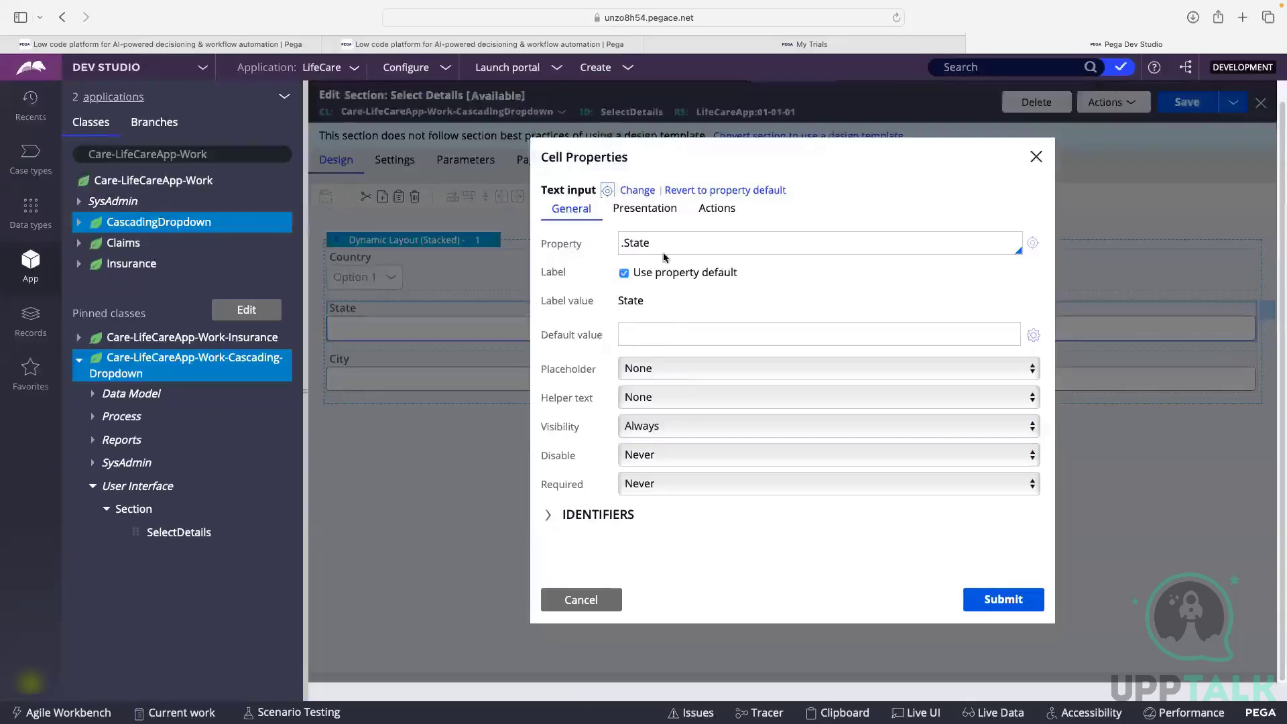
click(630, 194)
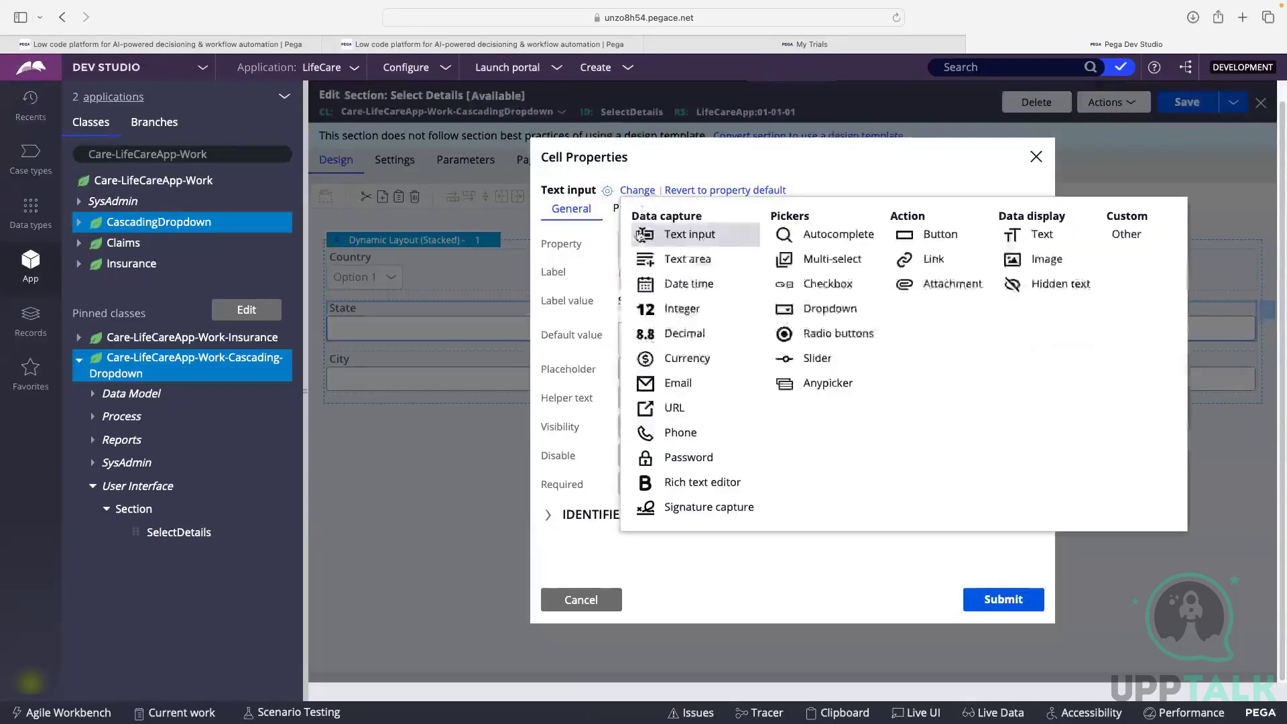
click(819, 309)
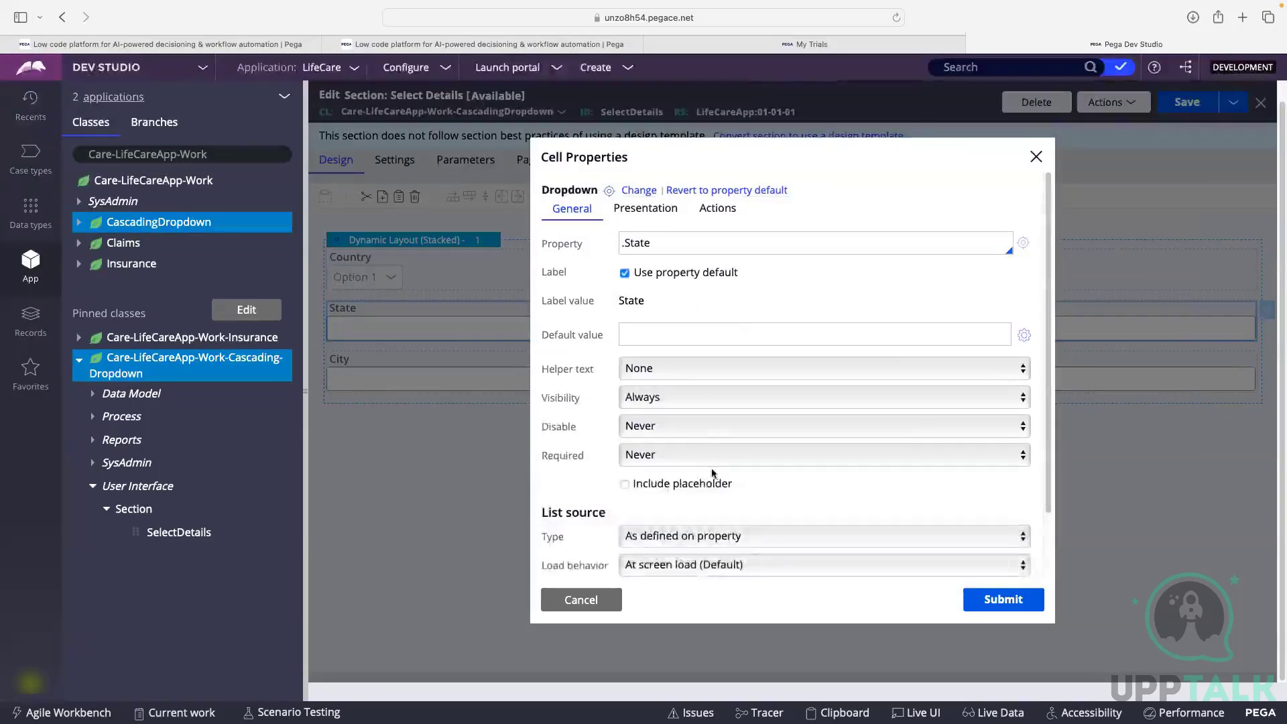
Step: Set the list source type of the State dropdown to Data page
scroll(712, 449, down, 2)
click(624, 465)
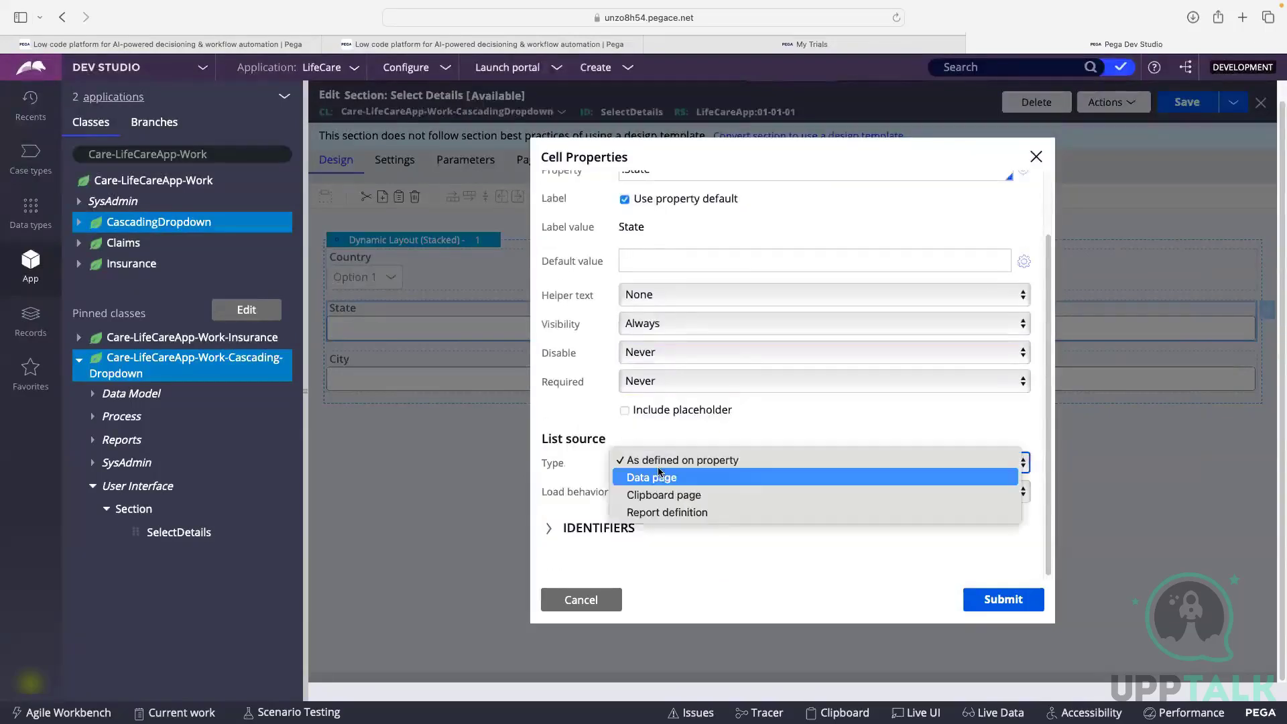
click(657, 476)
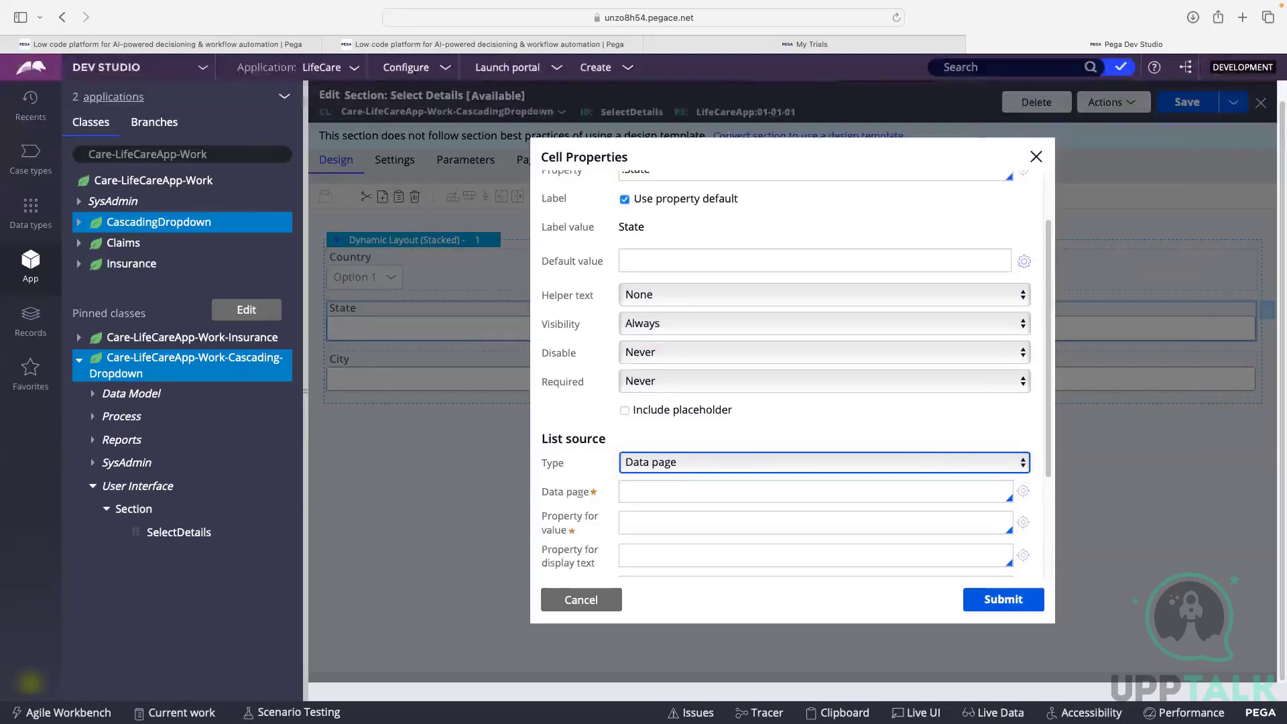
Step: Save the FetchCountry report definition as a new report definition labelled FetchState in Care-LifeCareApp-Data-CountryStateCity, and open it
click(968, 92)
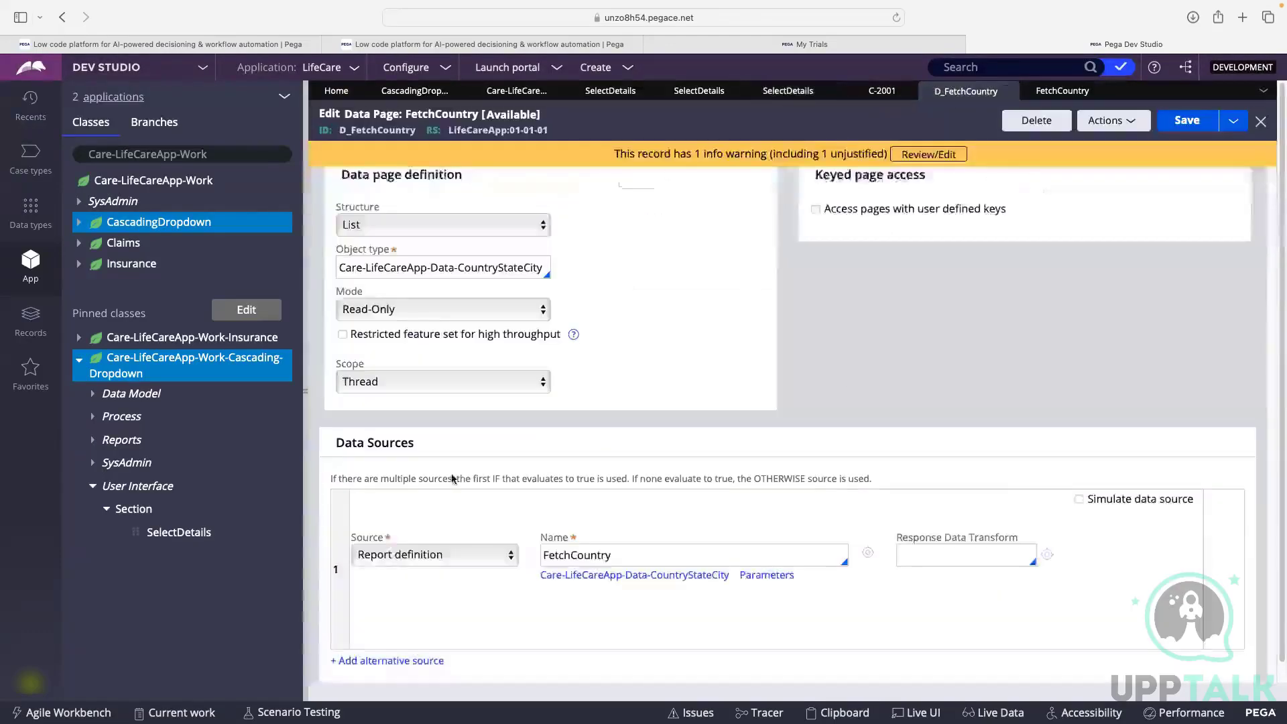
click(1062, 92)
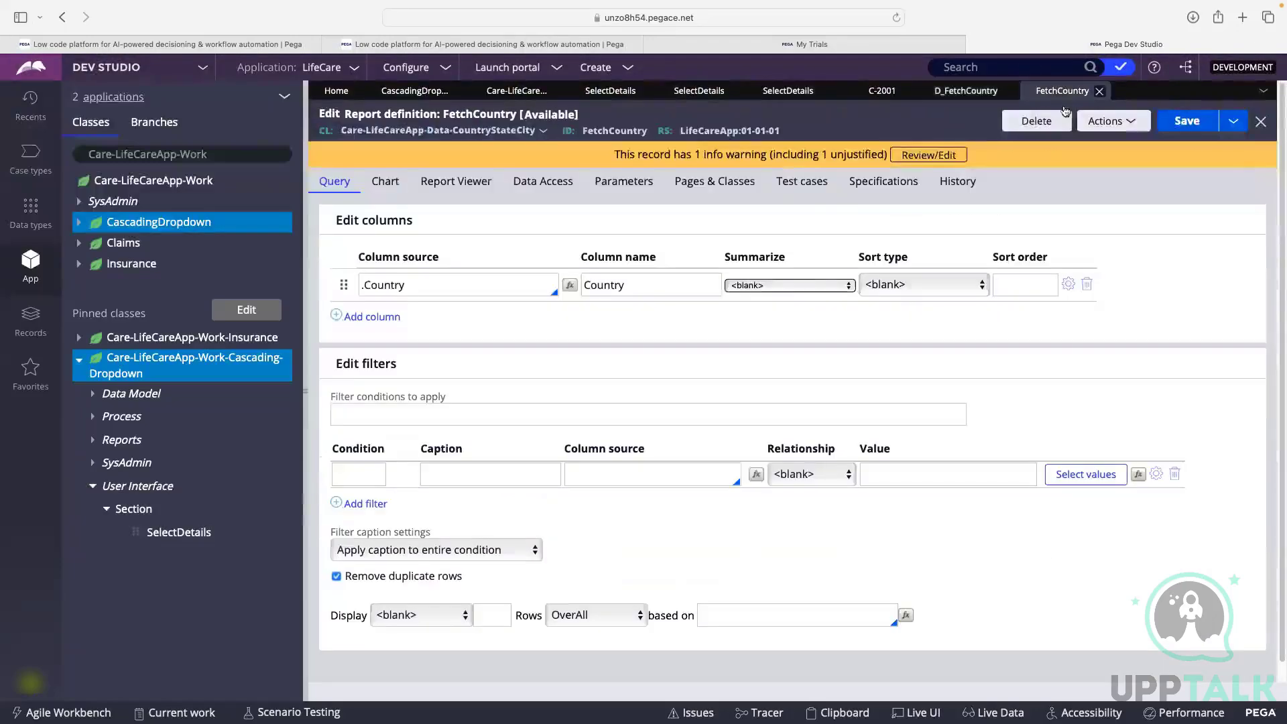
click(1233, 121)
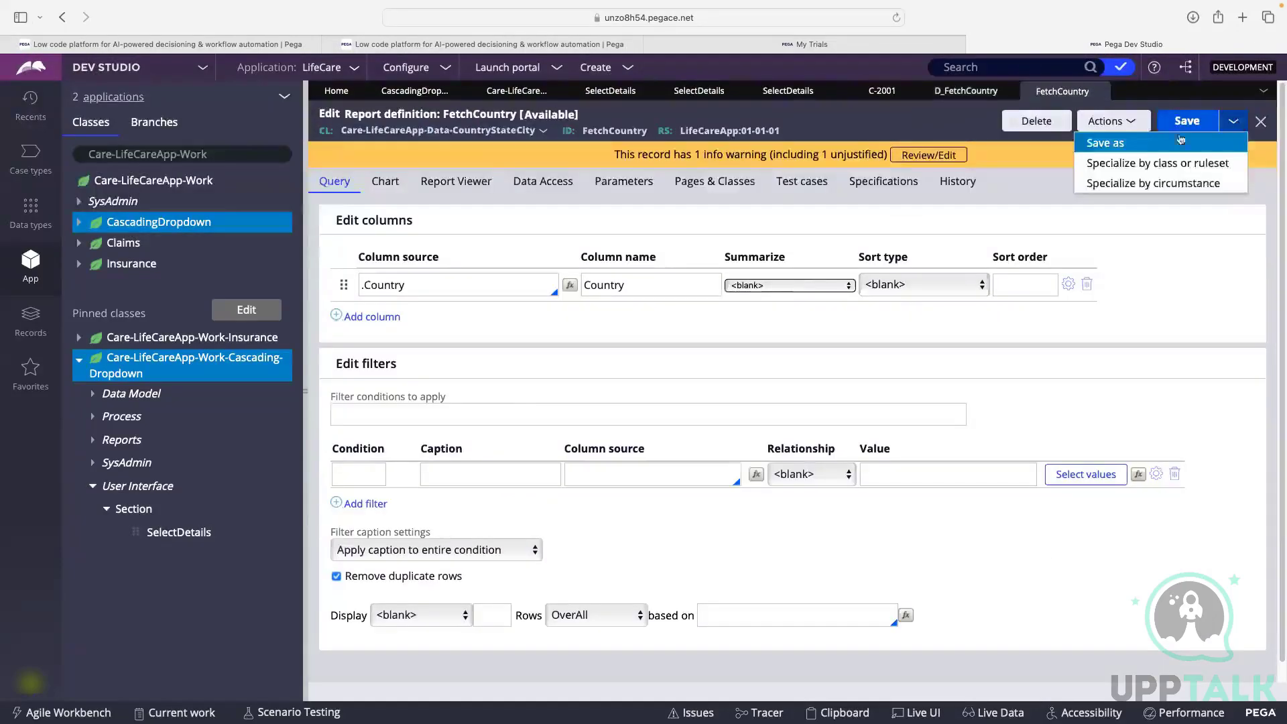
click(1146, 144)
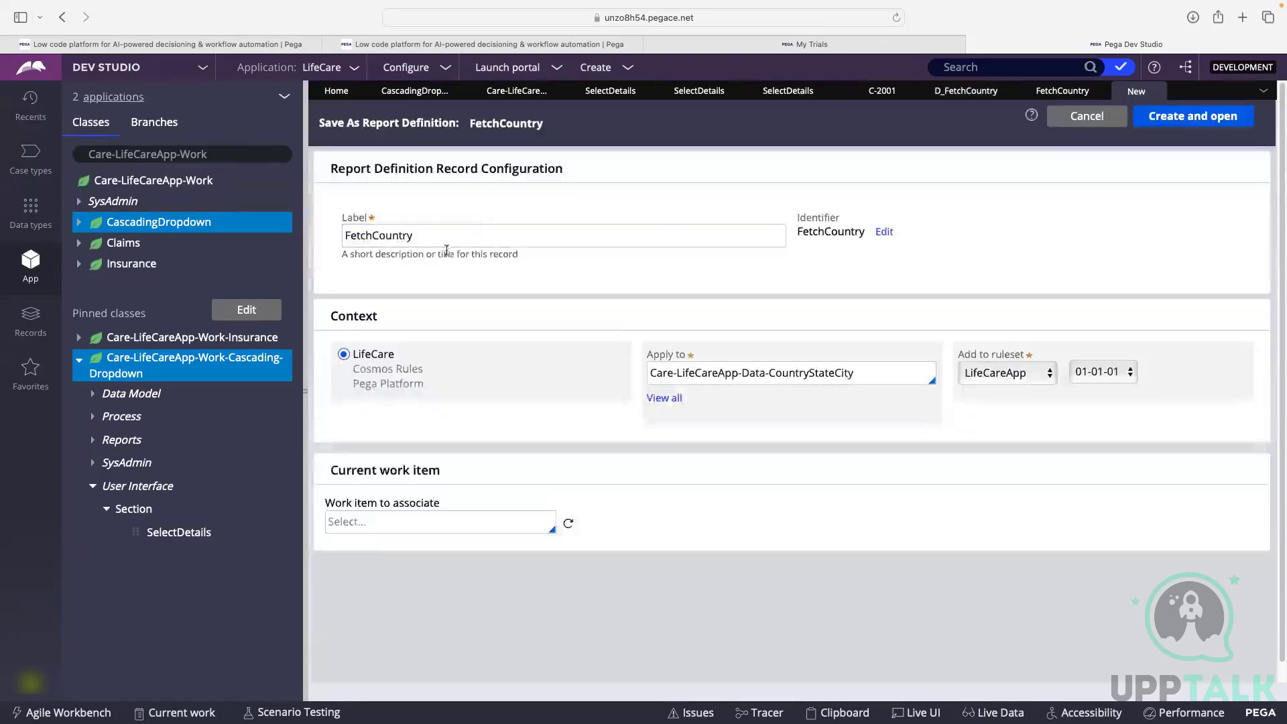
click(440, 244)
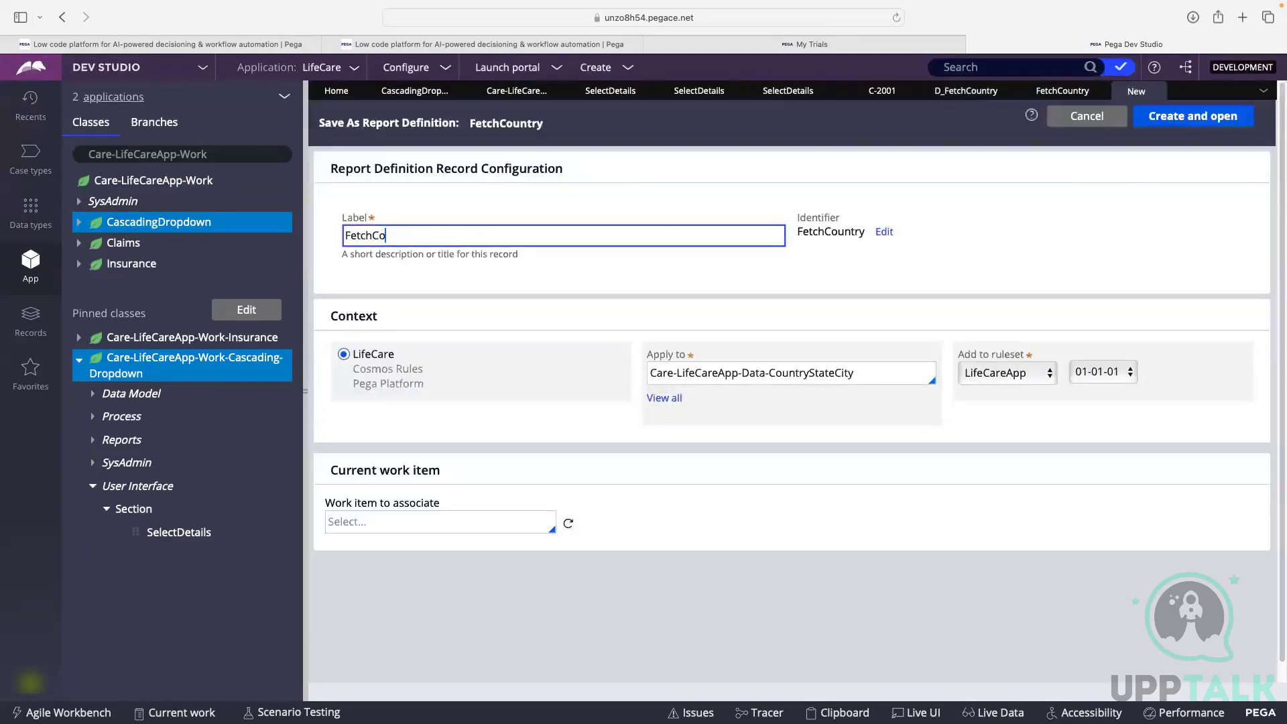
text(State)
click(653, 306)
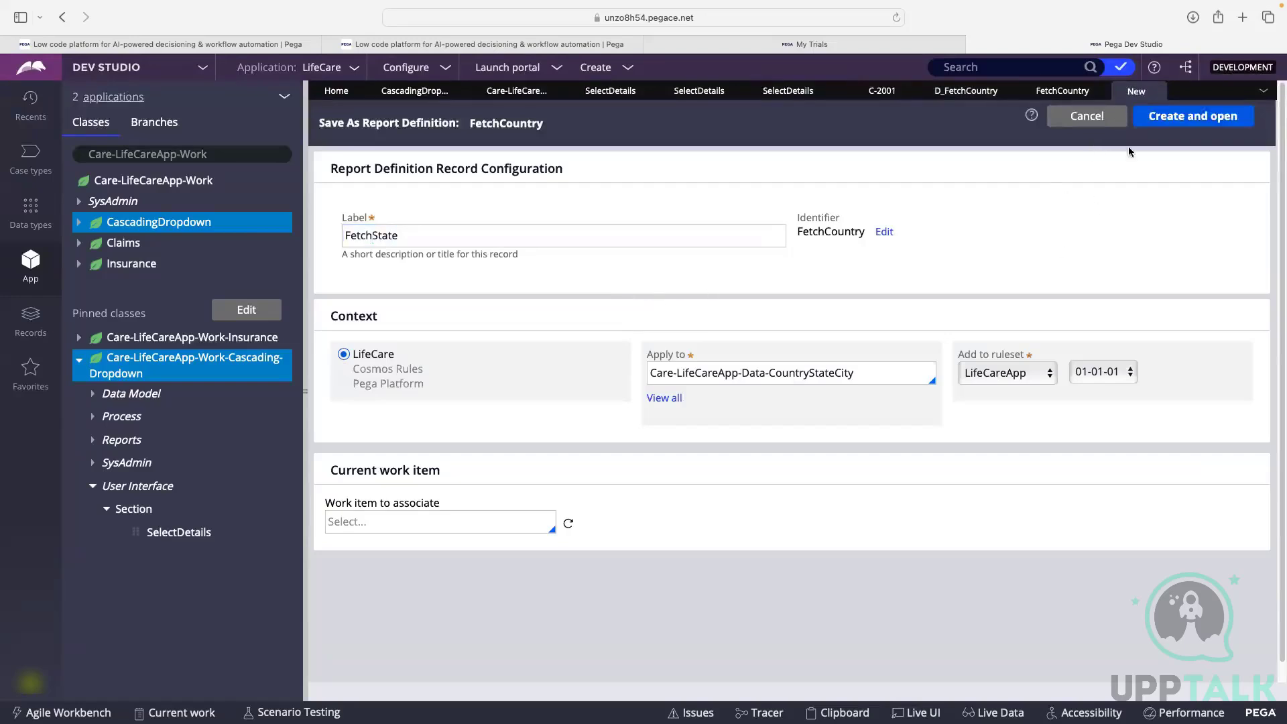
click(1191, 121)
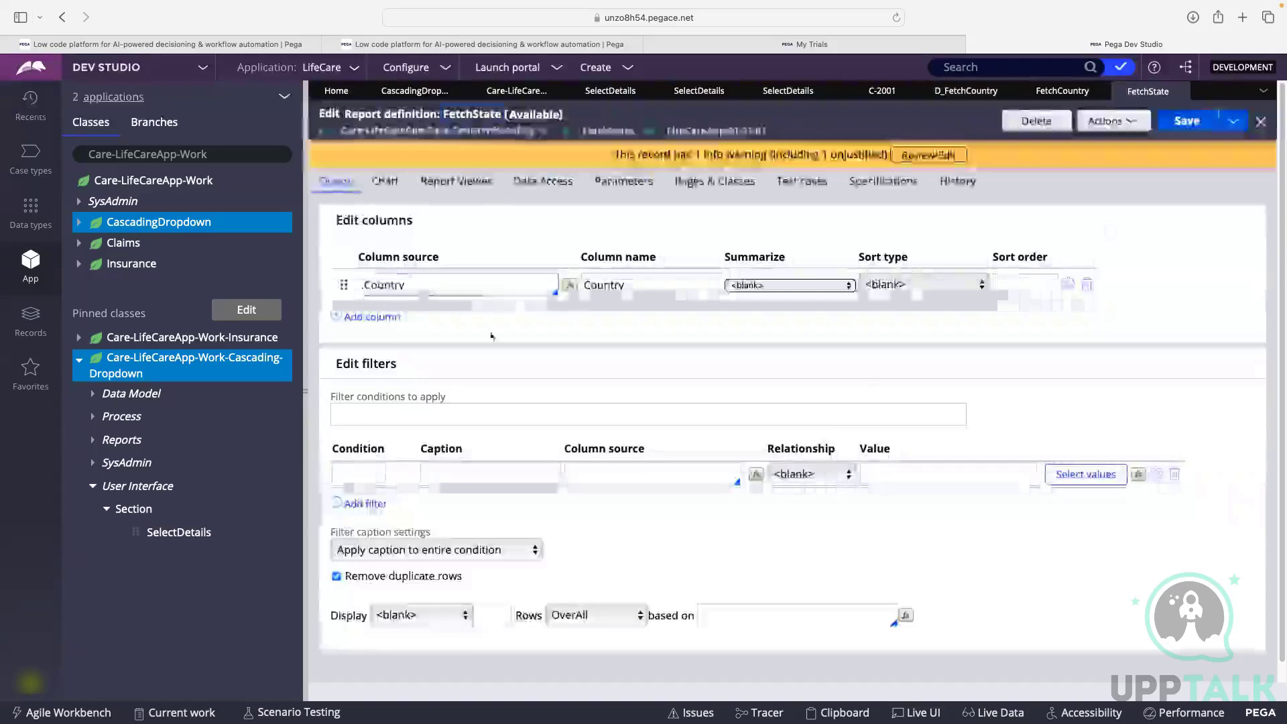
Step: Replace the .Country column of the FetchState report definition with .State, and turn off removal of duplicate rows
click(394, 318)
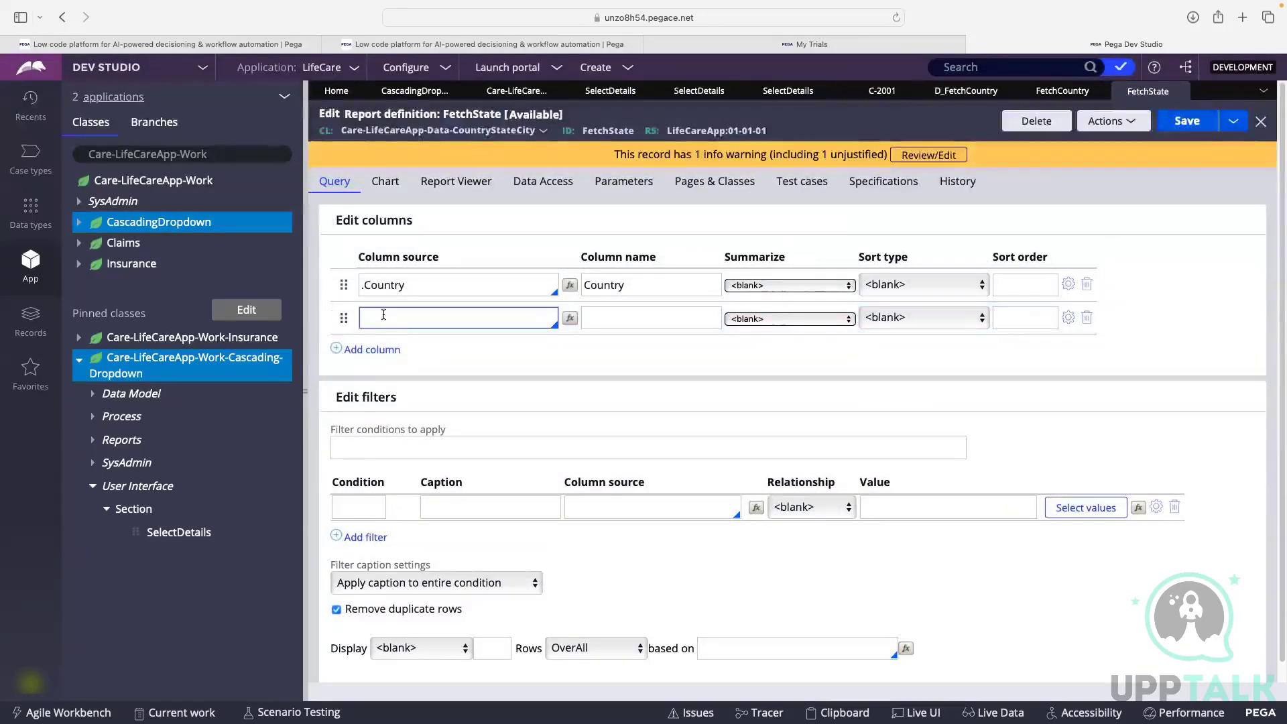
text(.State)
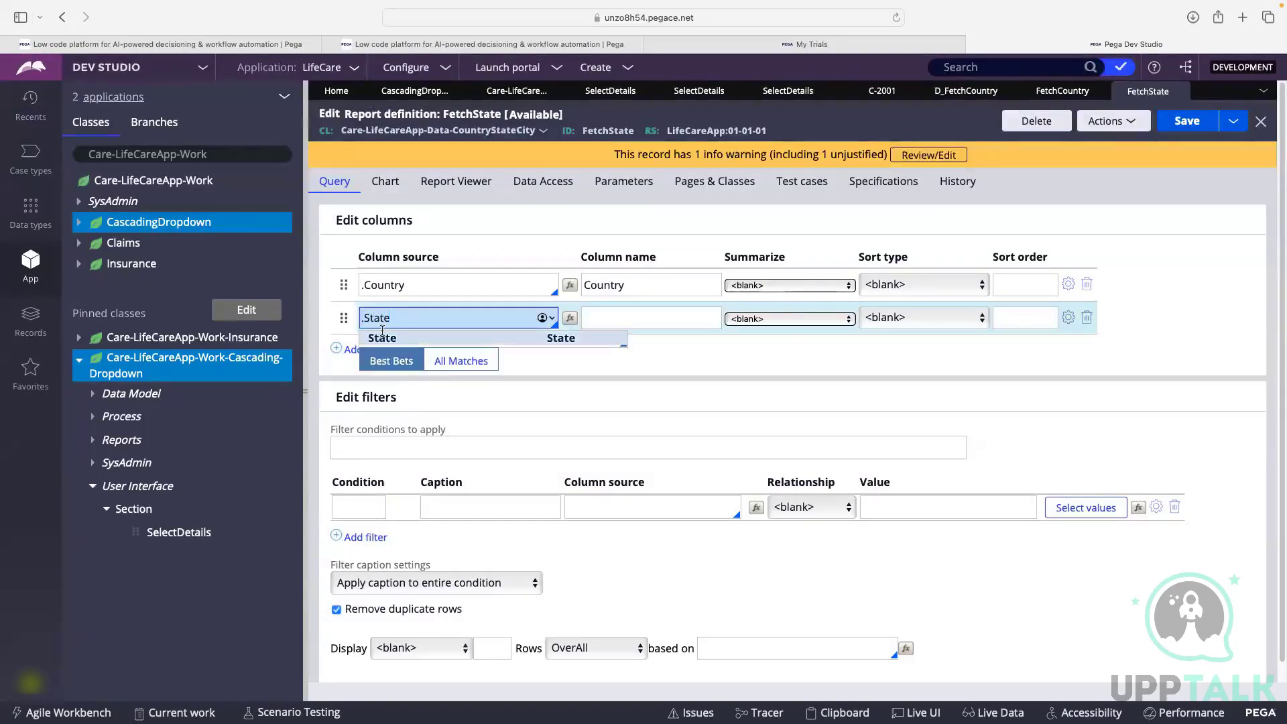
click(380, 335)
key(Tab)
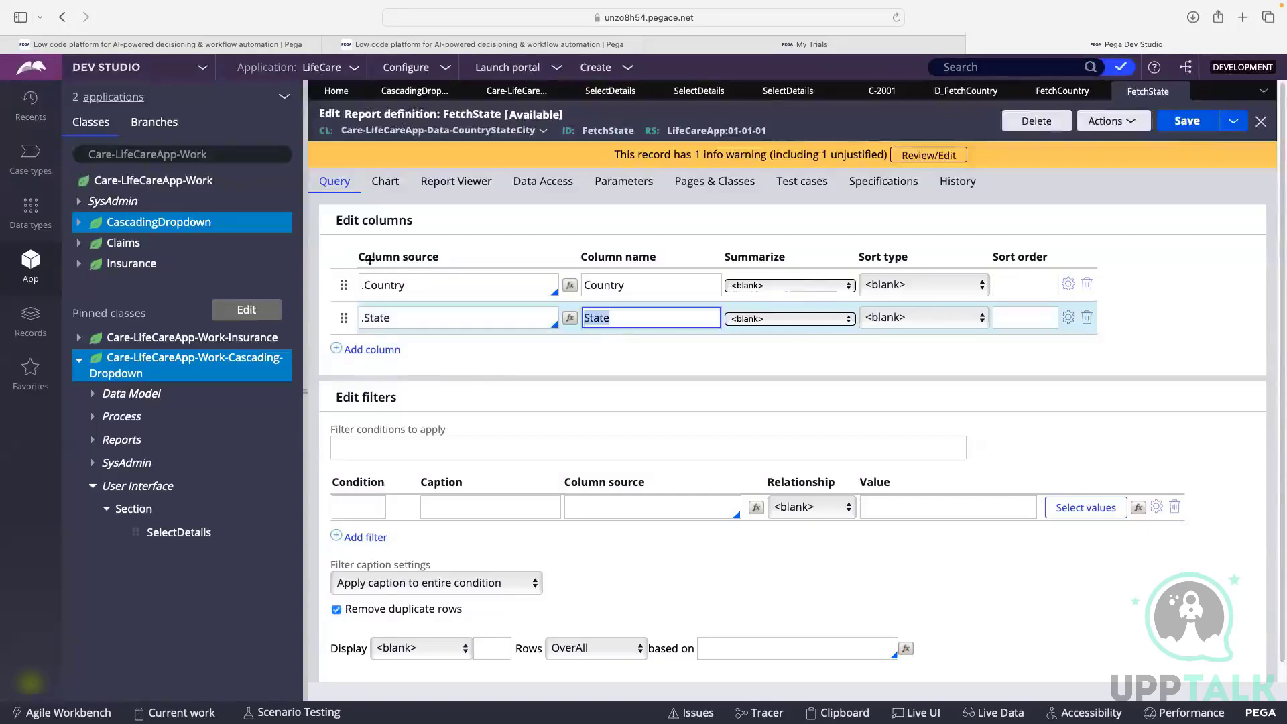
click(536, 365)
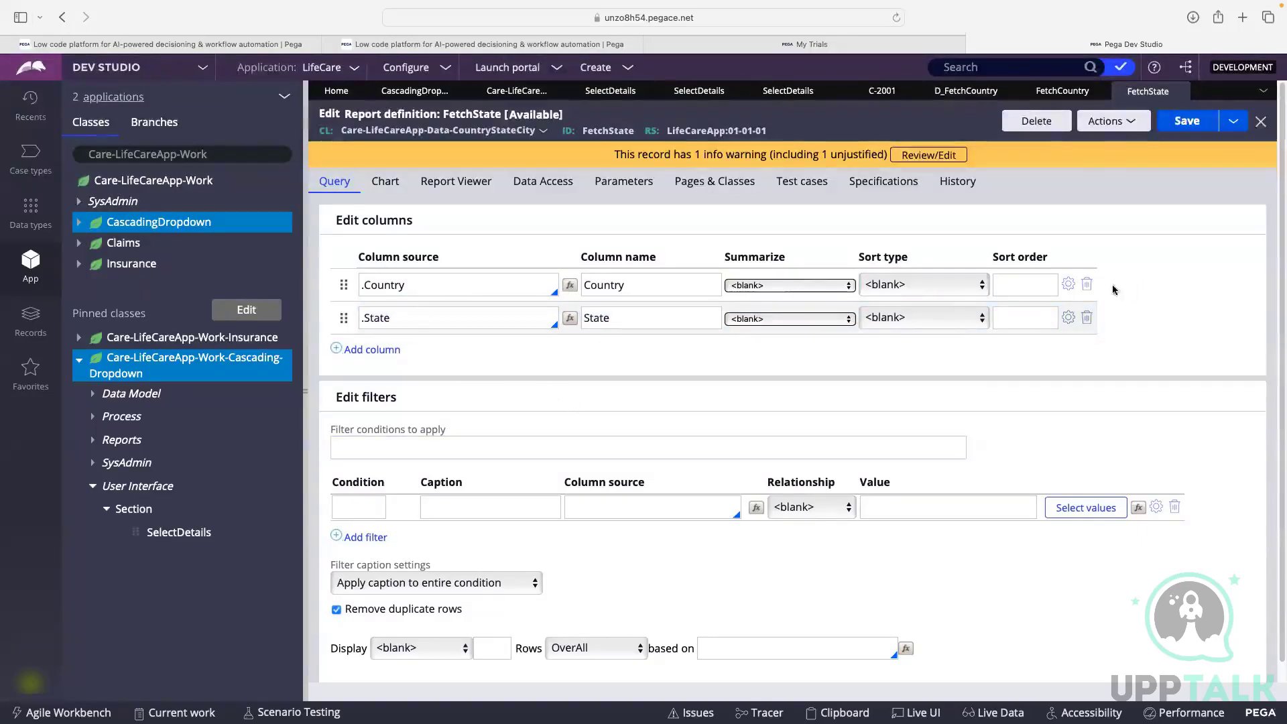
click(1087, 284)
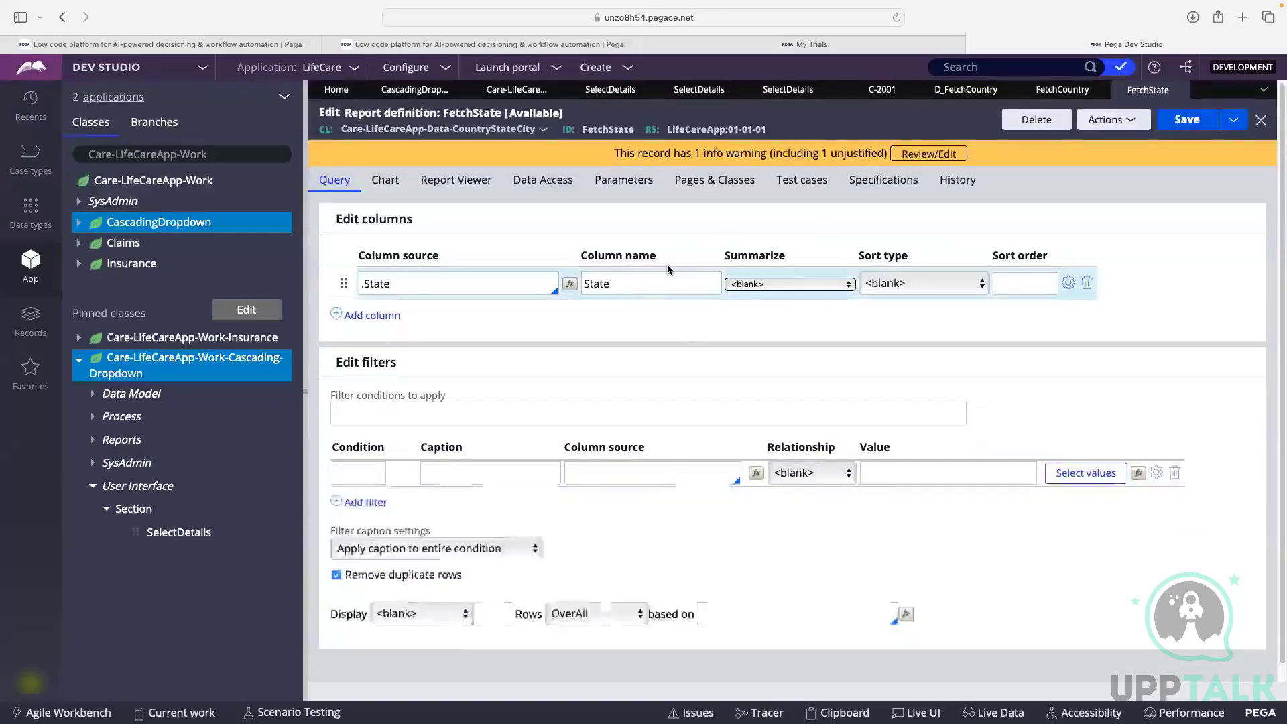
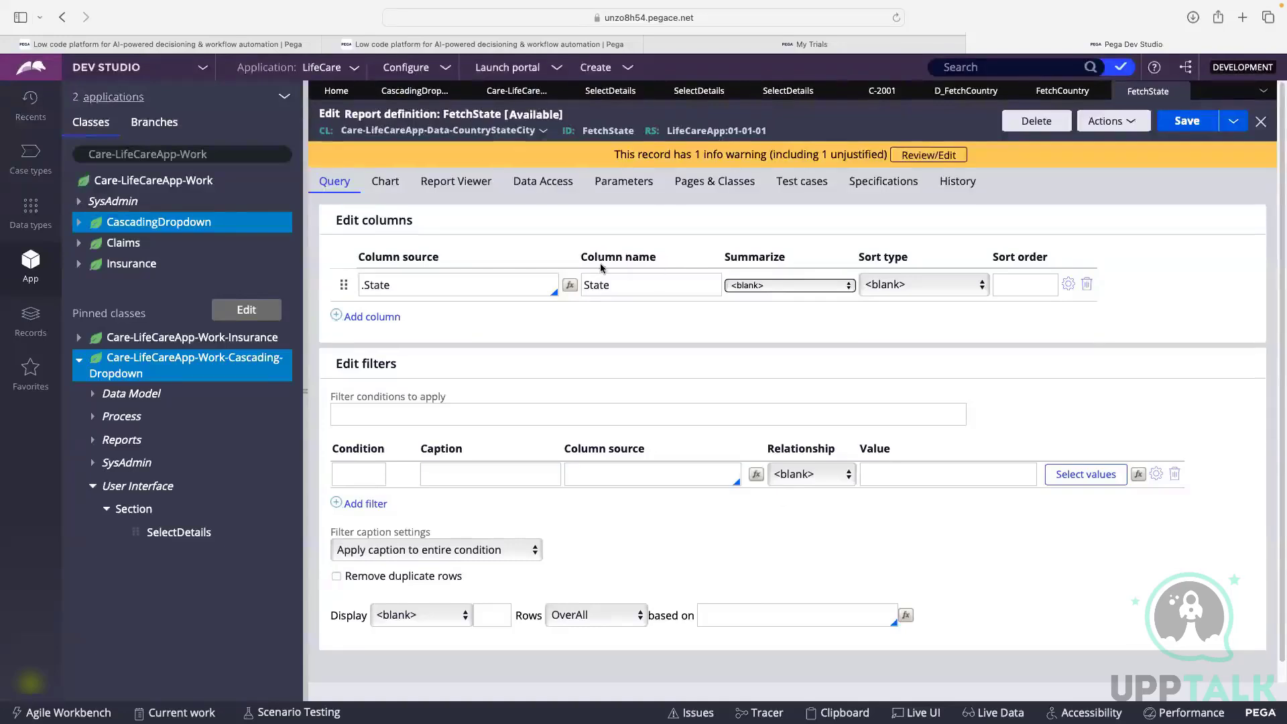
Step: Add a parameter named Country to the FetchState report definition
click(620, 194)
click(422, 285)
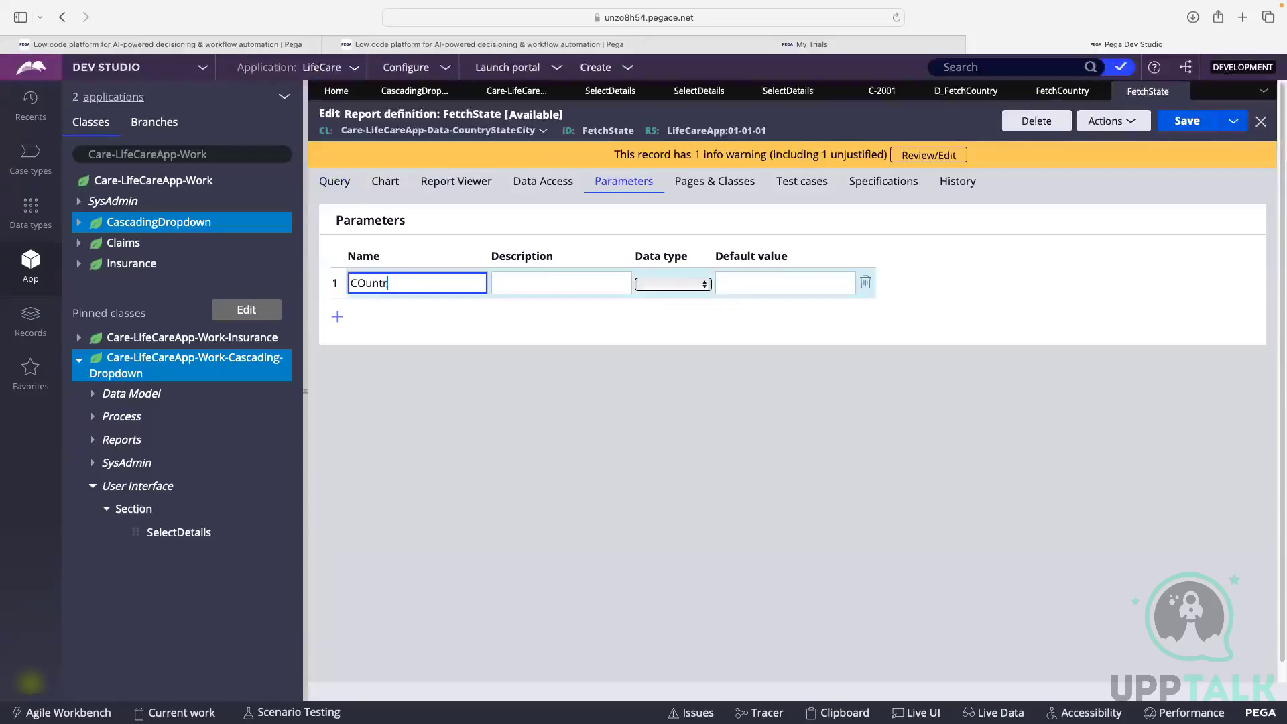
text(Cou)
click(670, 285)
click(663, 299)
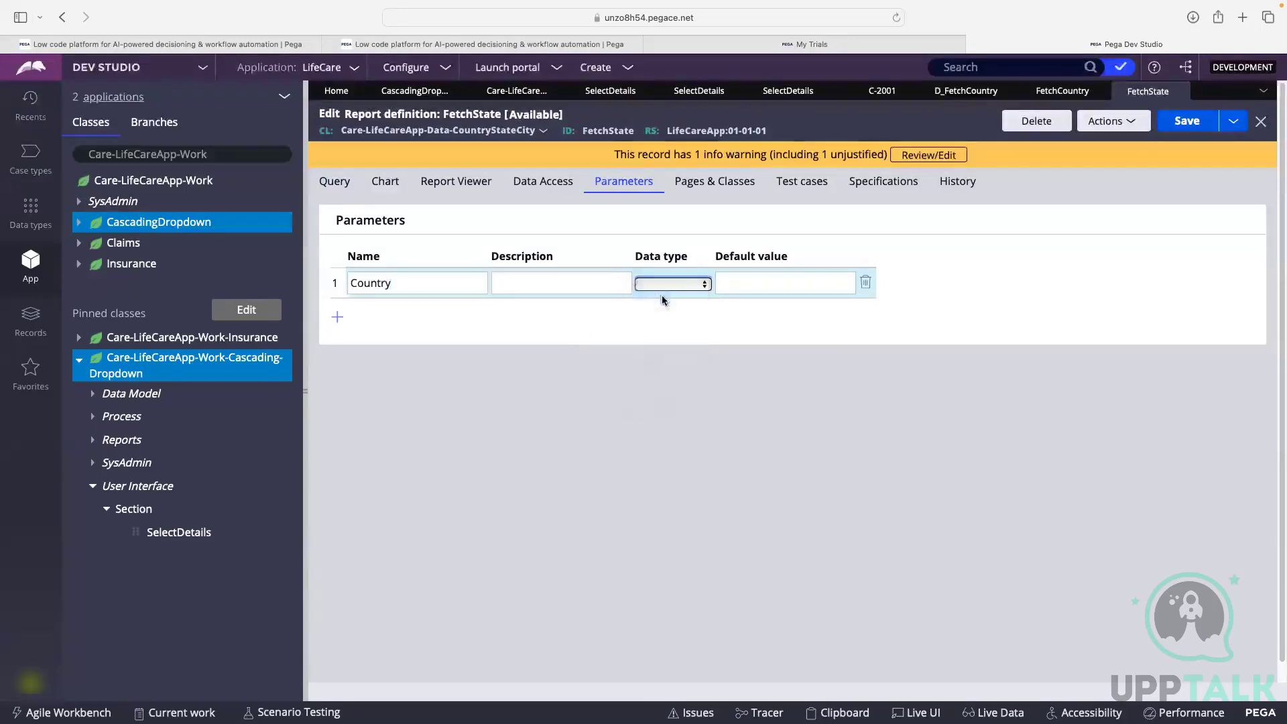
Step: Add a FetchState filter requiring .Country to be equal to Param.Country, and save the report definition
click(334, 181)
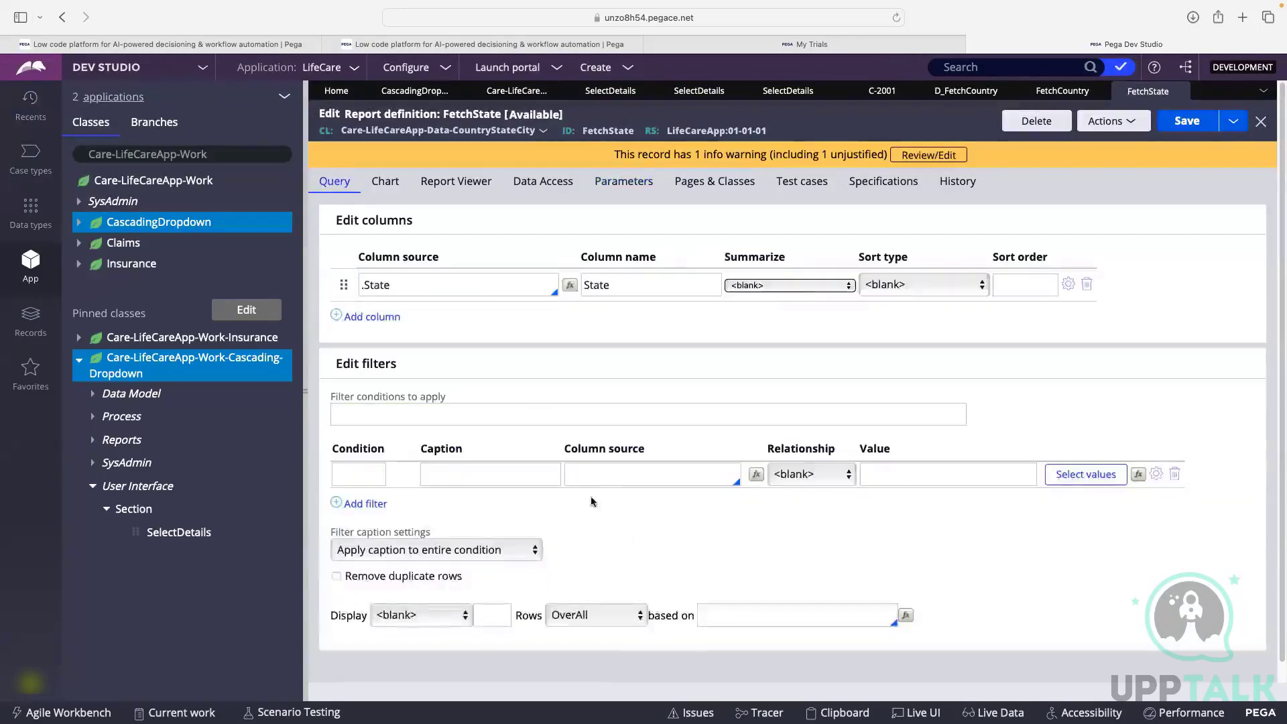
click(589, 471)
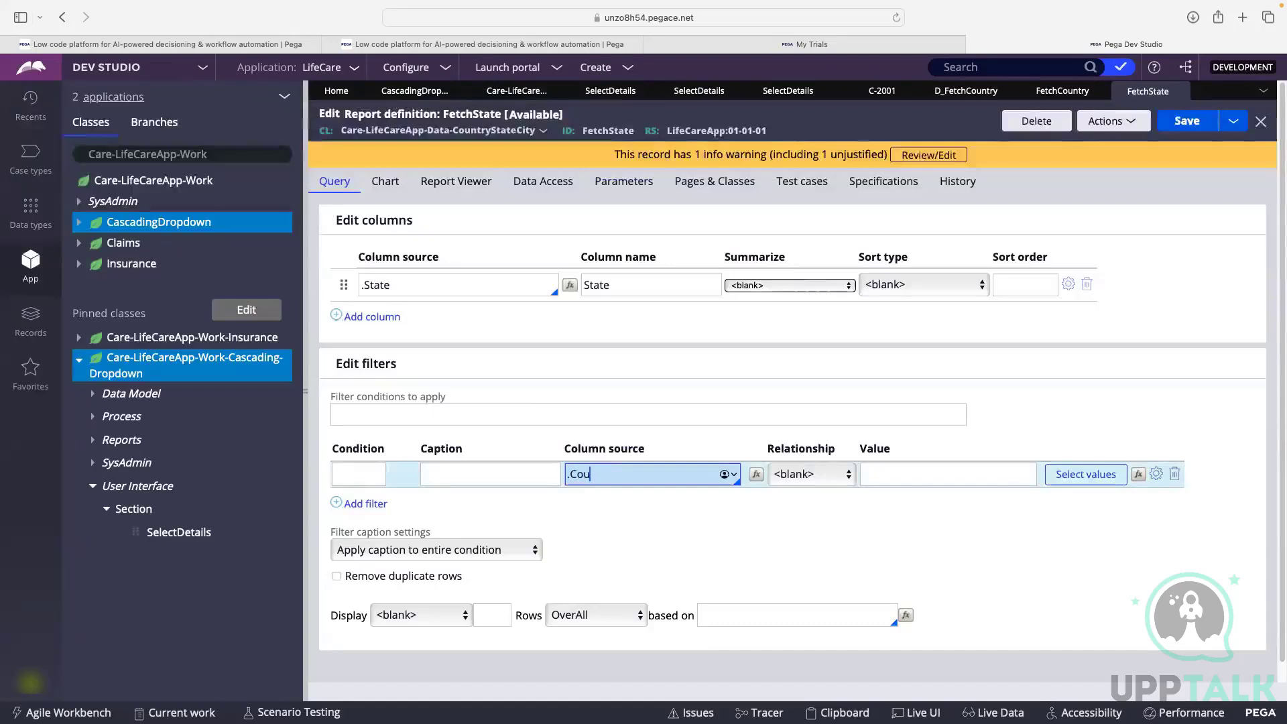
text(.Country)
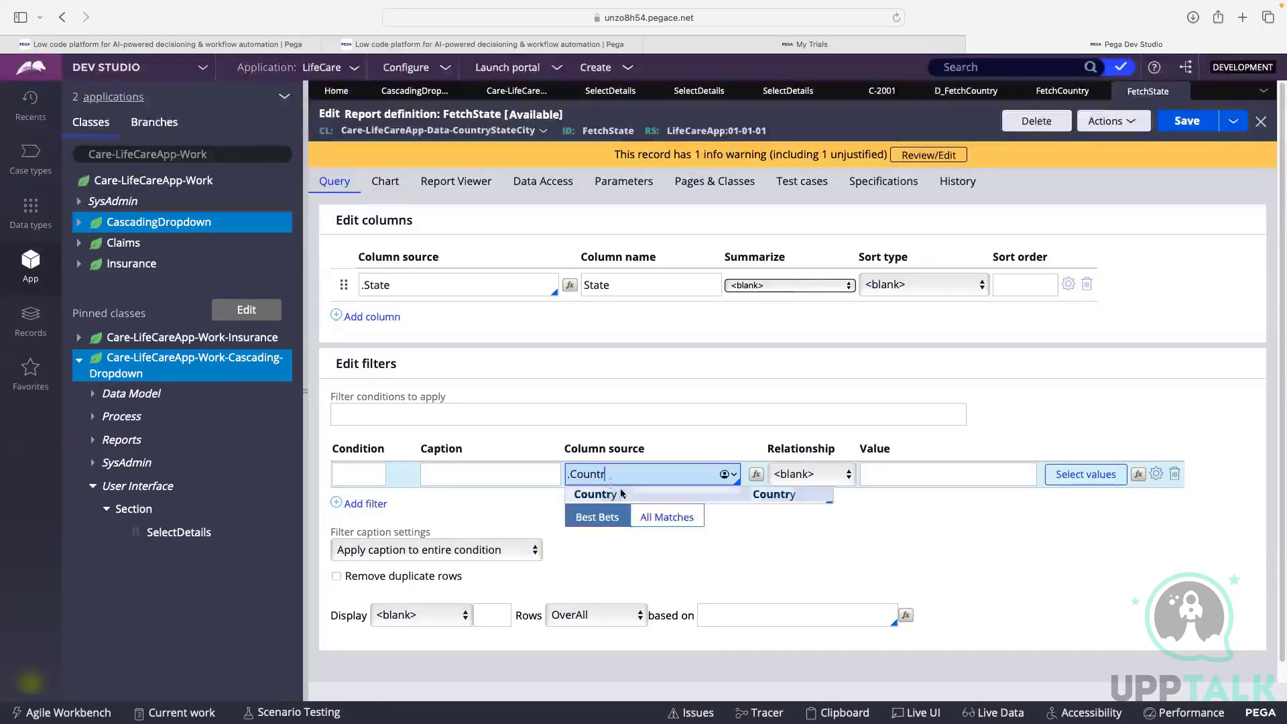
click(906, 474)
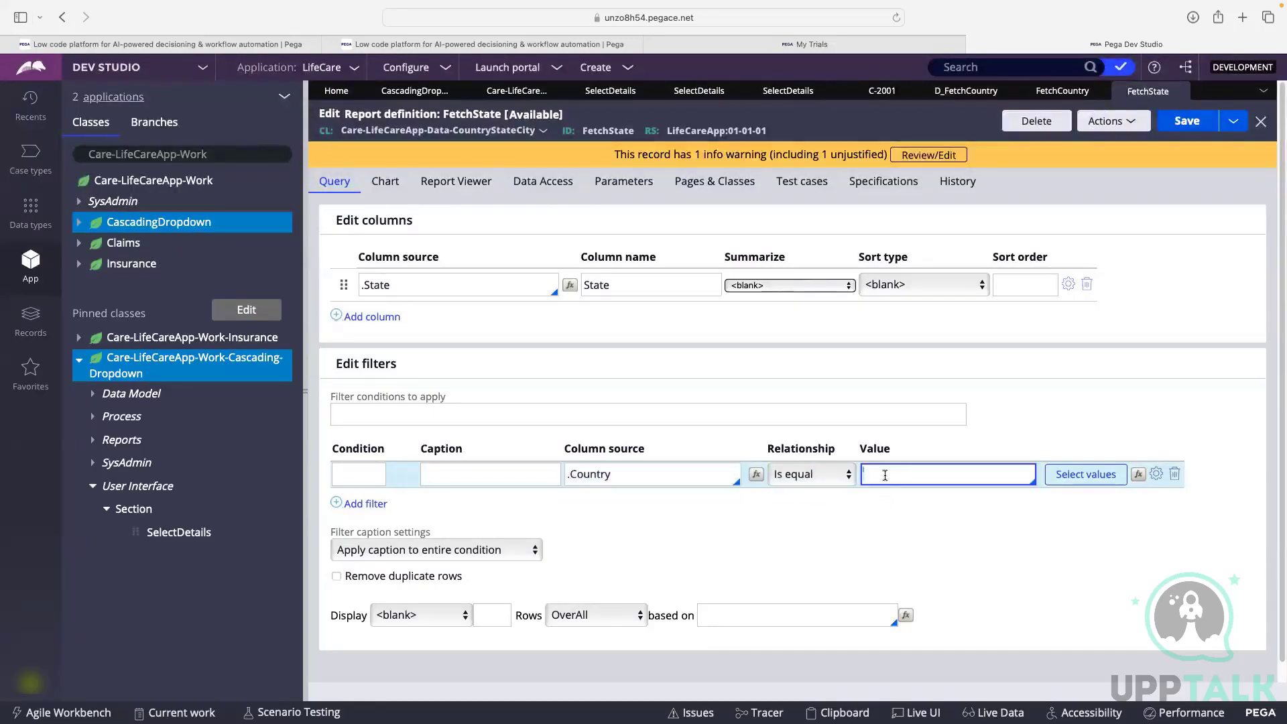
text(Param.)
click(888, 509)
click(1182, 122)
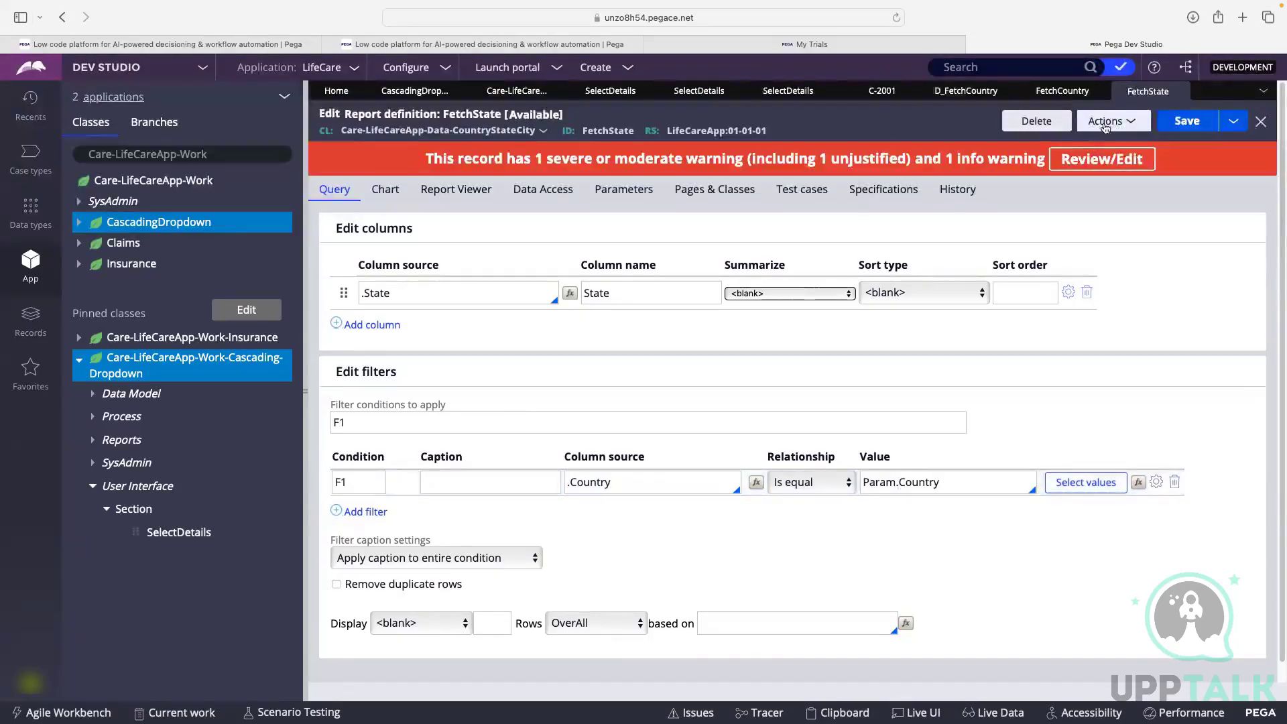
Step: Run the FetchState report, filter it by the country Canada to check the returned states, and return to the report definition
click(1110, 122)
click(1071, 139)
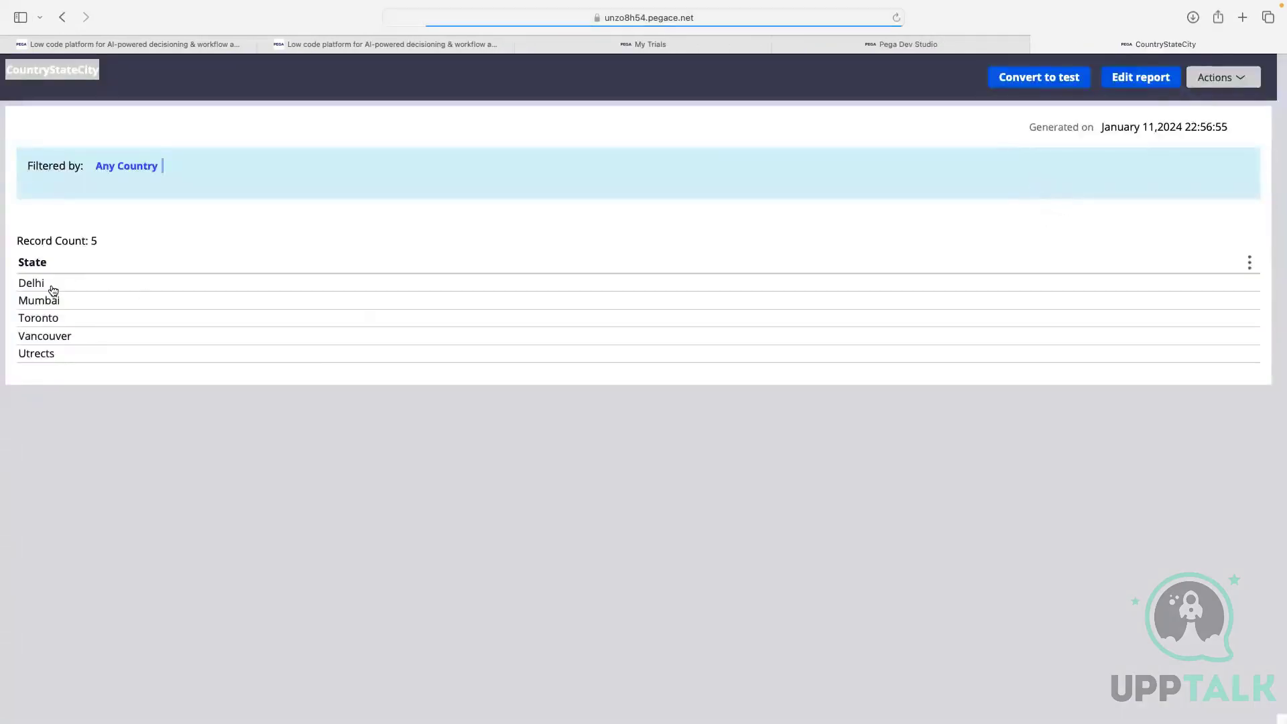
click(134, 169)
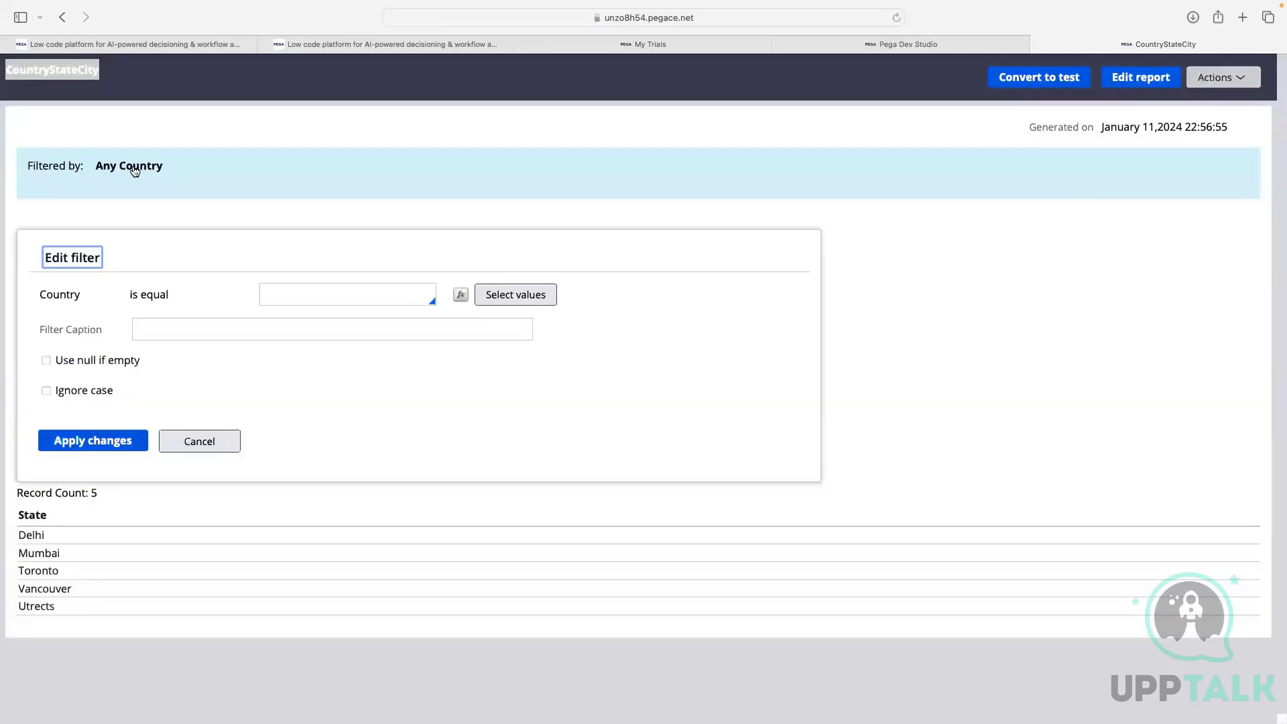
click(533, 295)
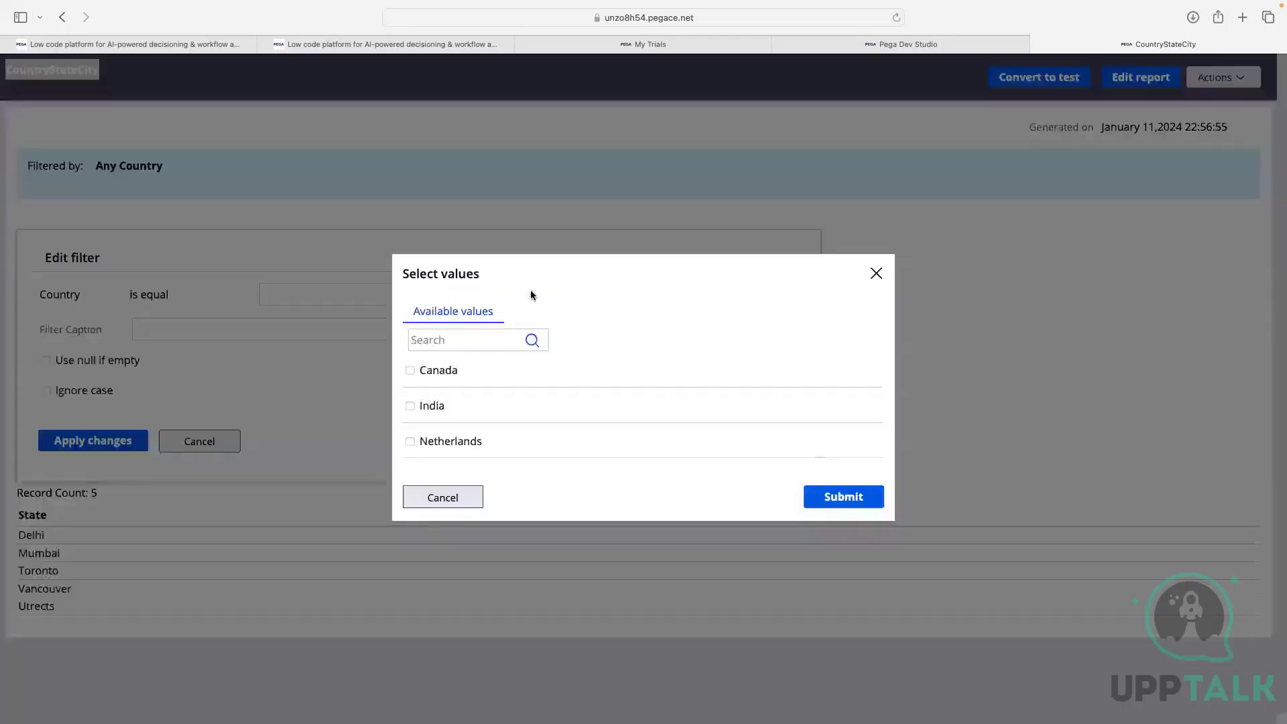
click(410, 371)
click(833, 496)
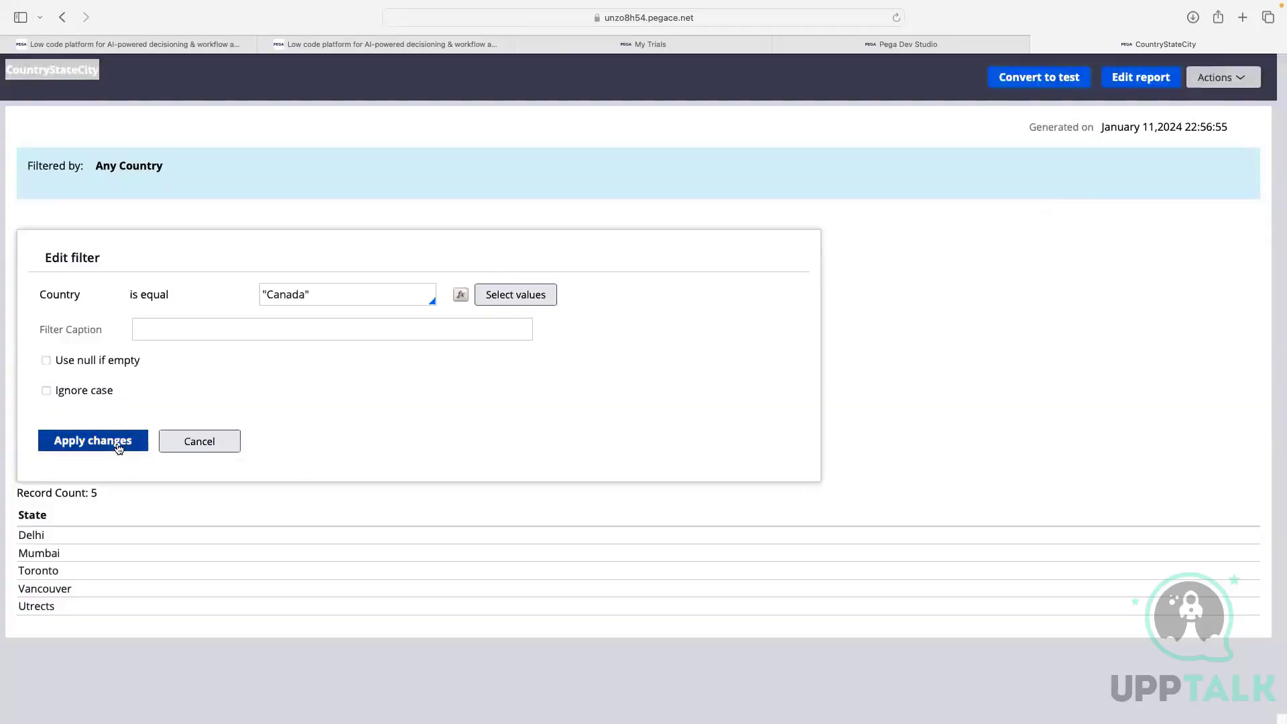
click(119, 448)
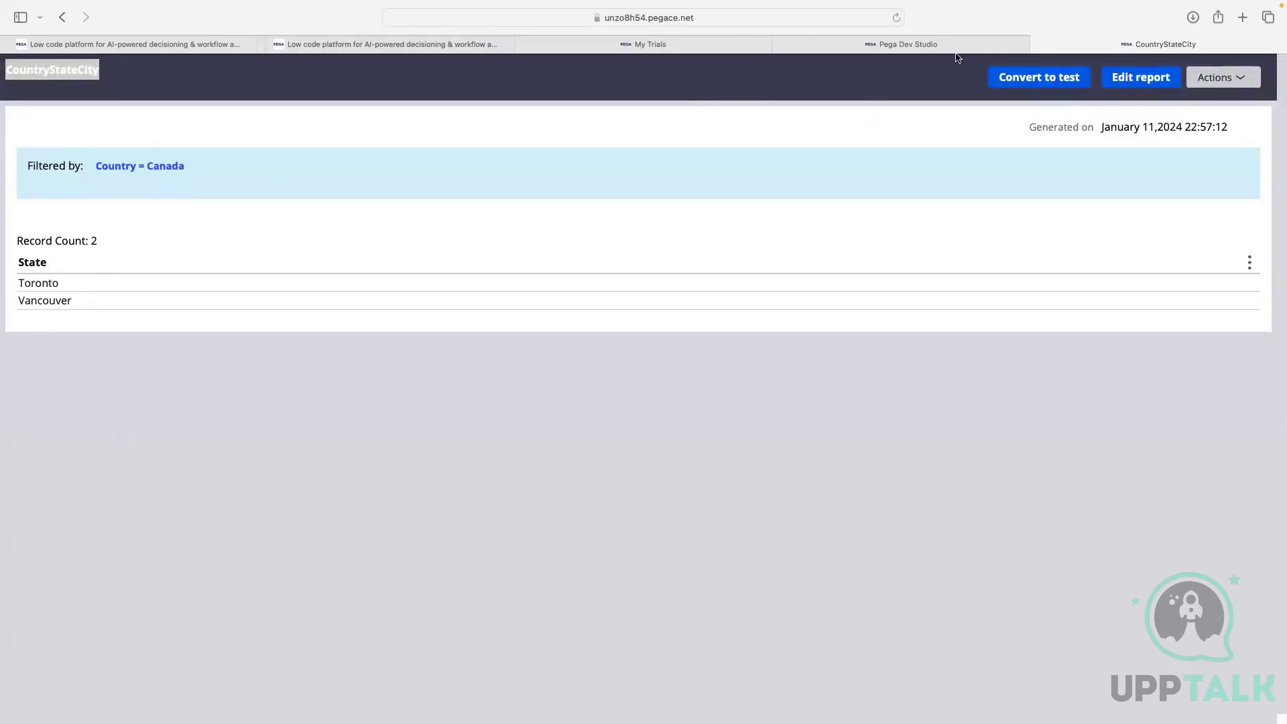
click(1037, 45)
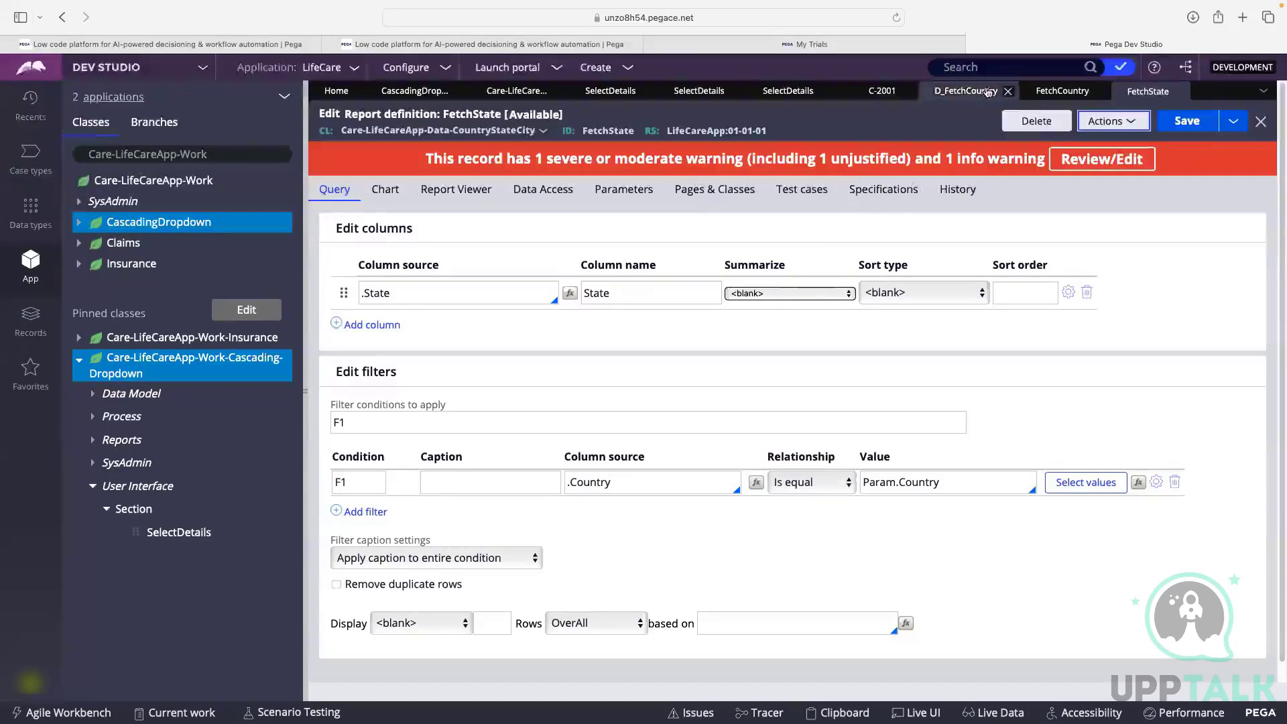
Step: Save a copy of the D_FetchCountry data page as FetchState in the same class and ruleset
click(960, 97)
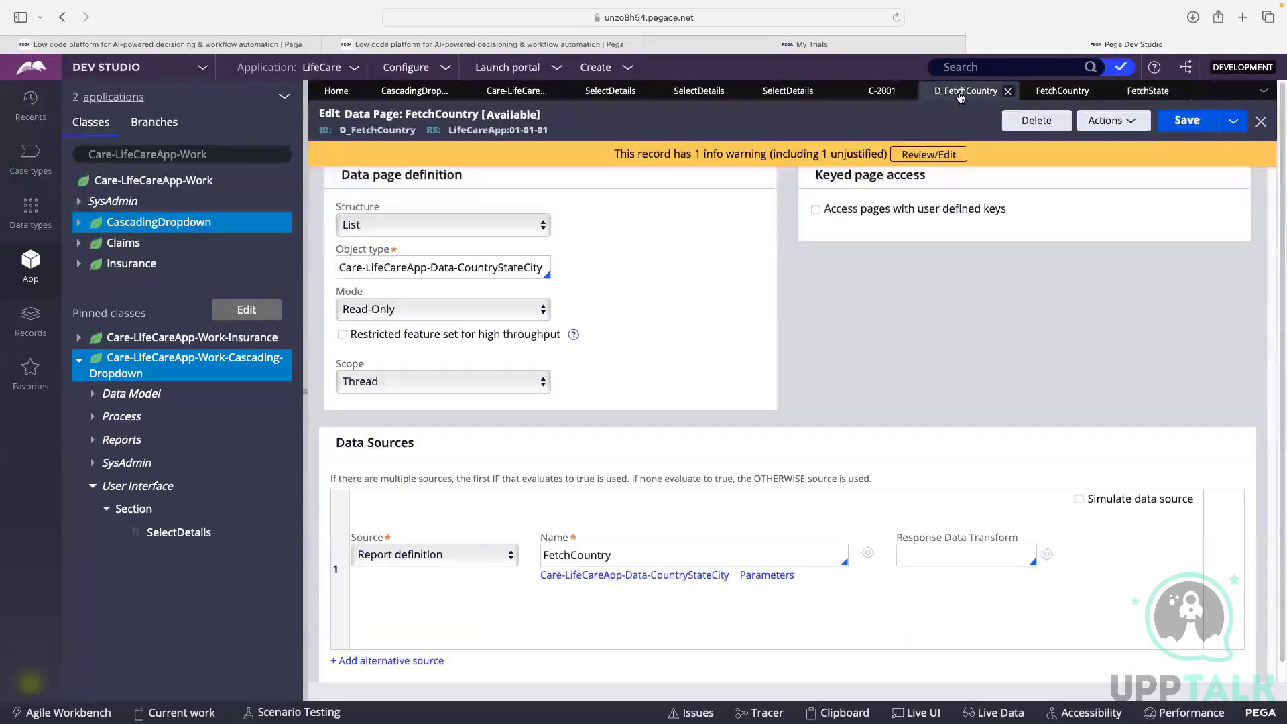
click(1233, 121)
click(1123, 143)
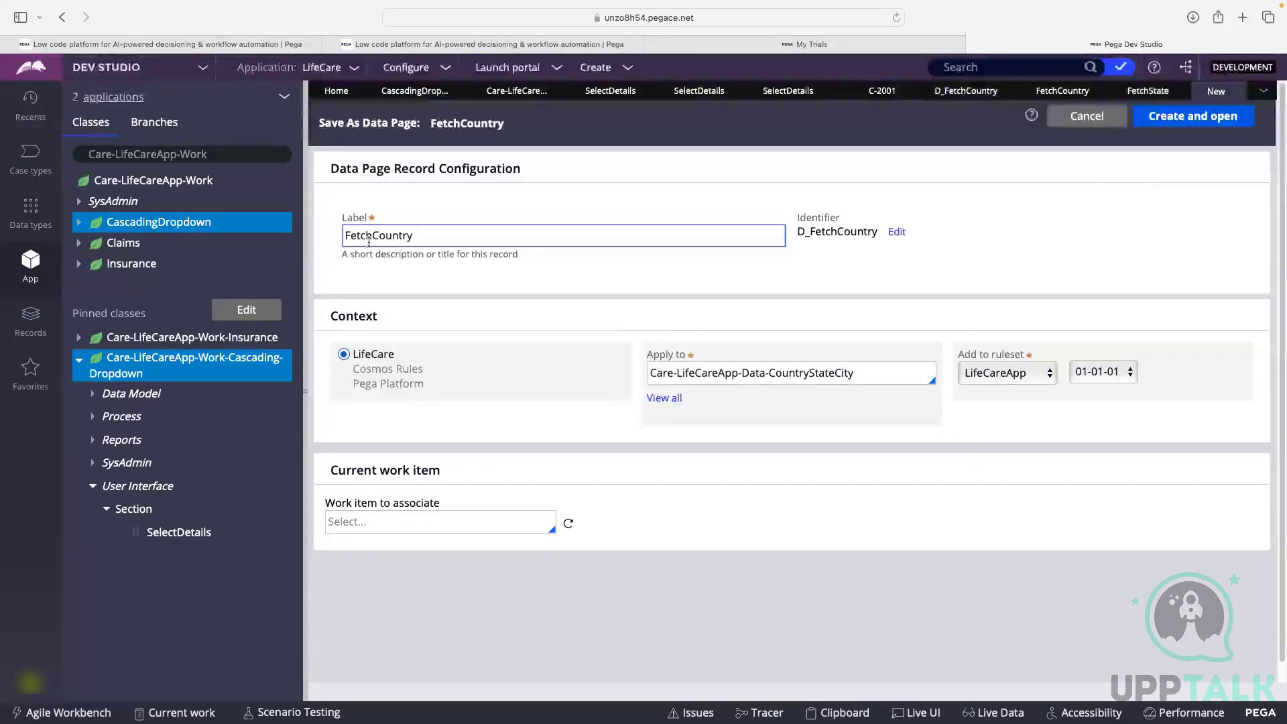
drag(373, 236, 341, 235)
click(410, 235)
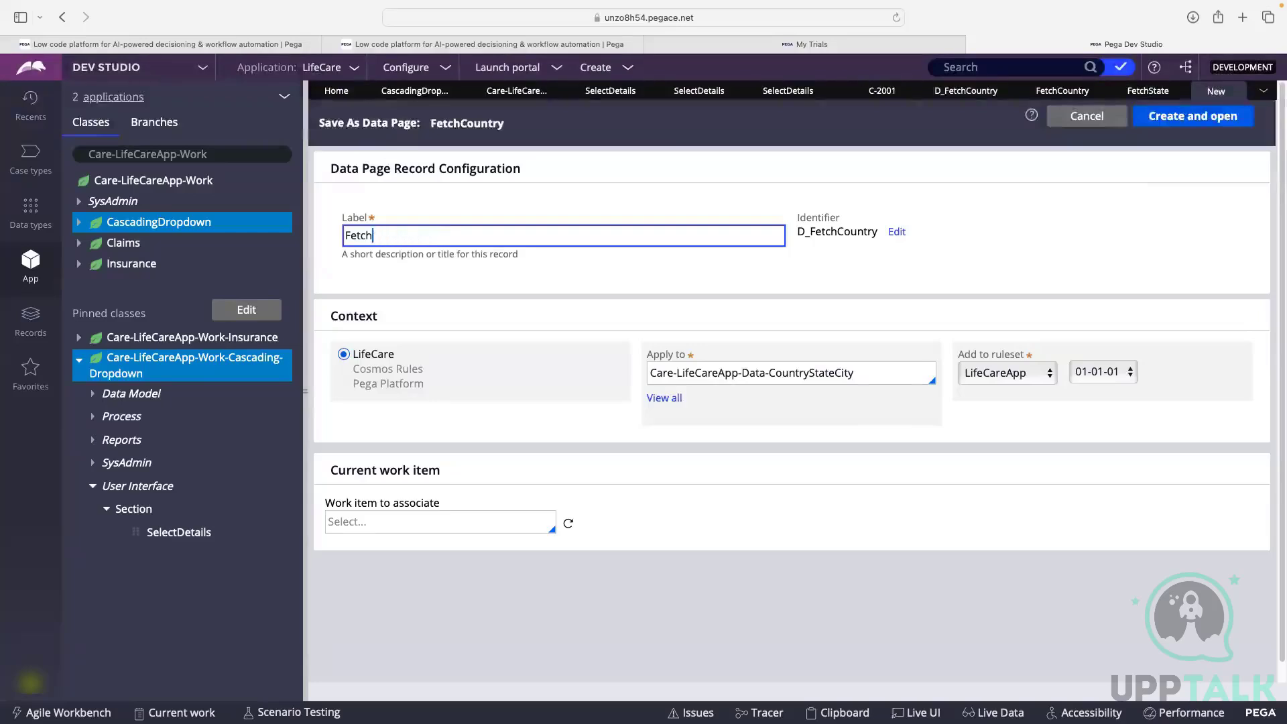
click(623, 280)
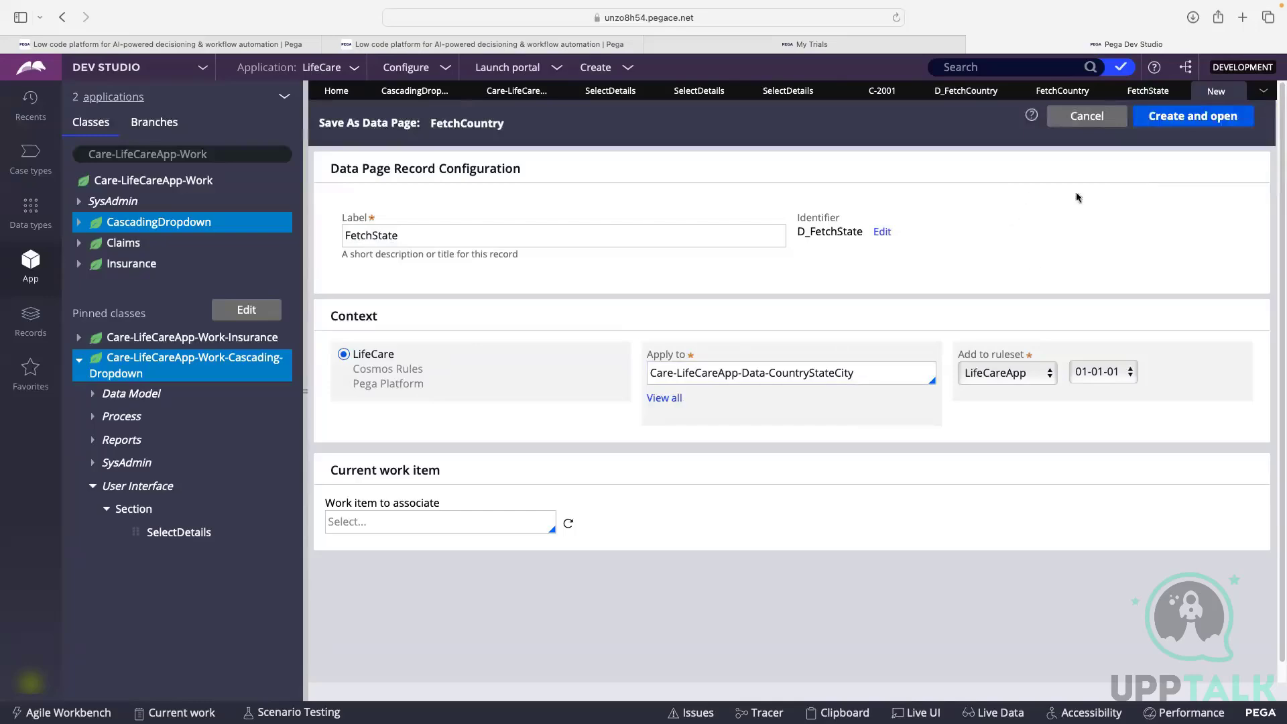
click(1183, 117)
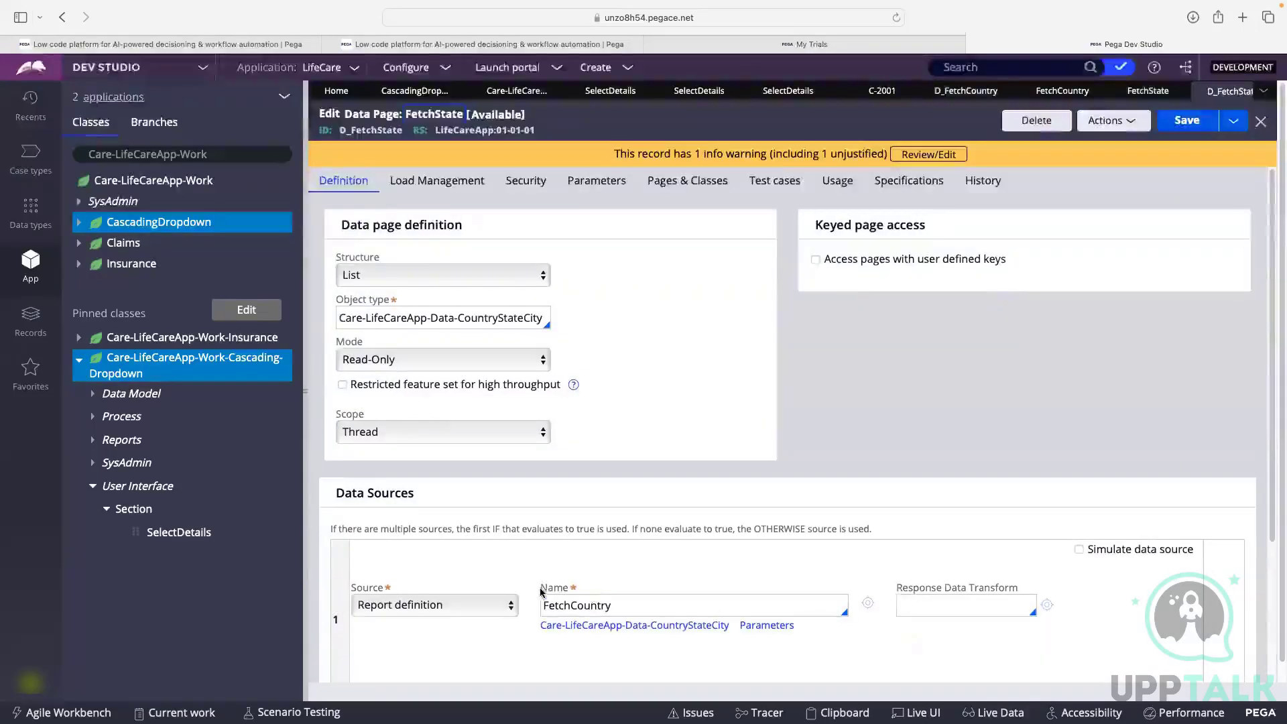
Step: Change the report definition used as source of the D_FetchState data page to FetchState
click(632, 605)
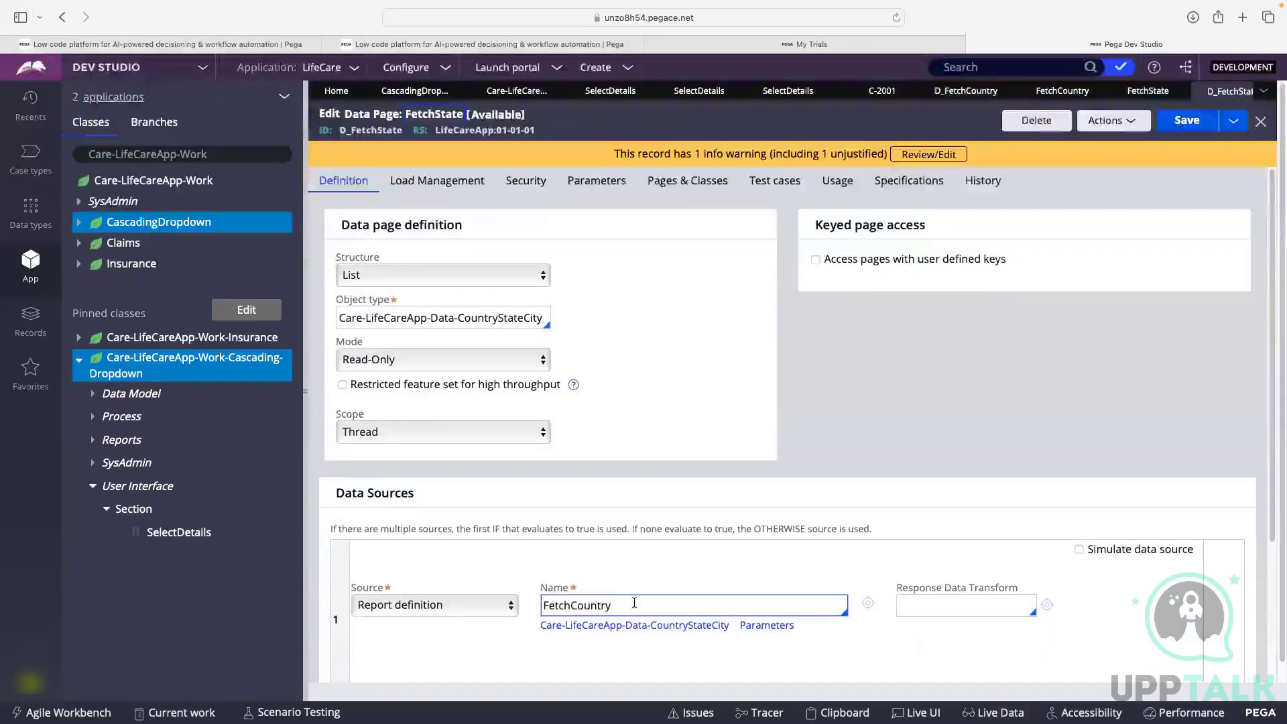
key(BackSpace)
key(BackSpace)
key(BackSpace)
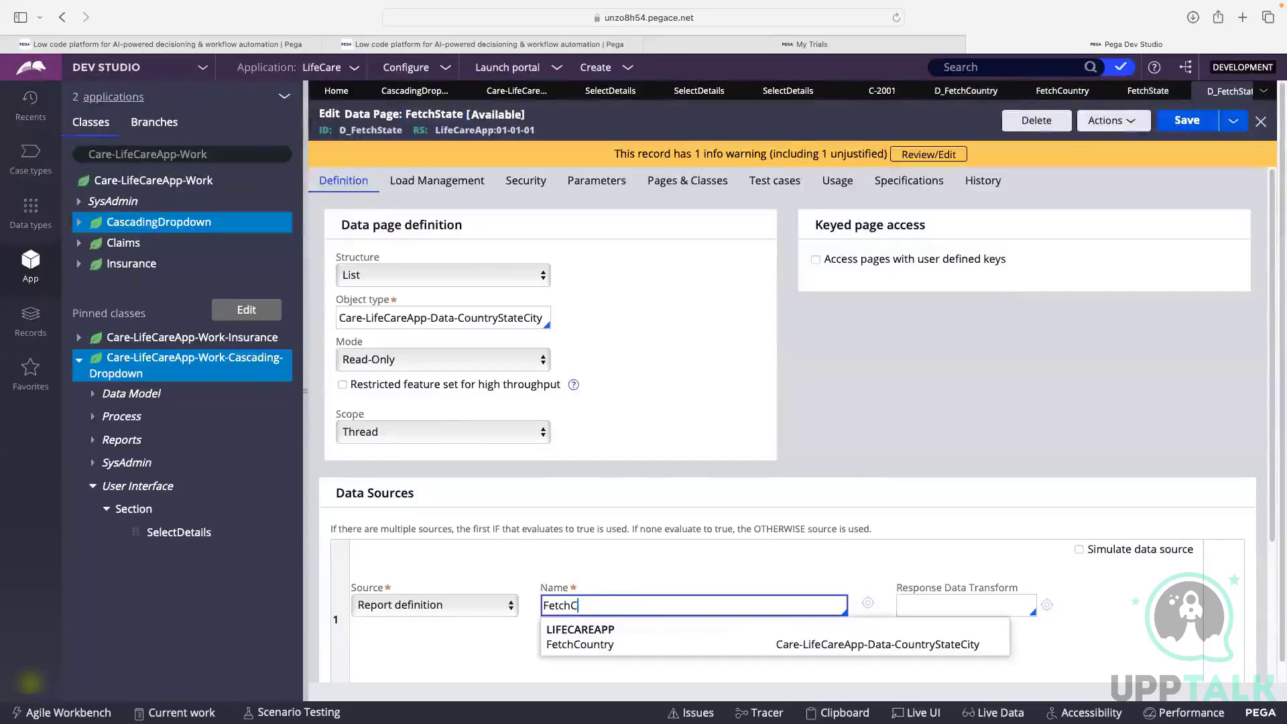
key(BackSpace)
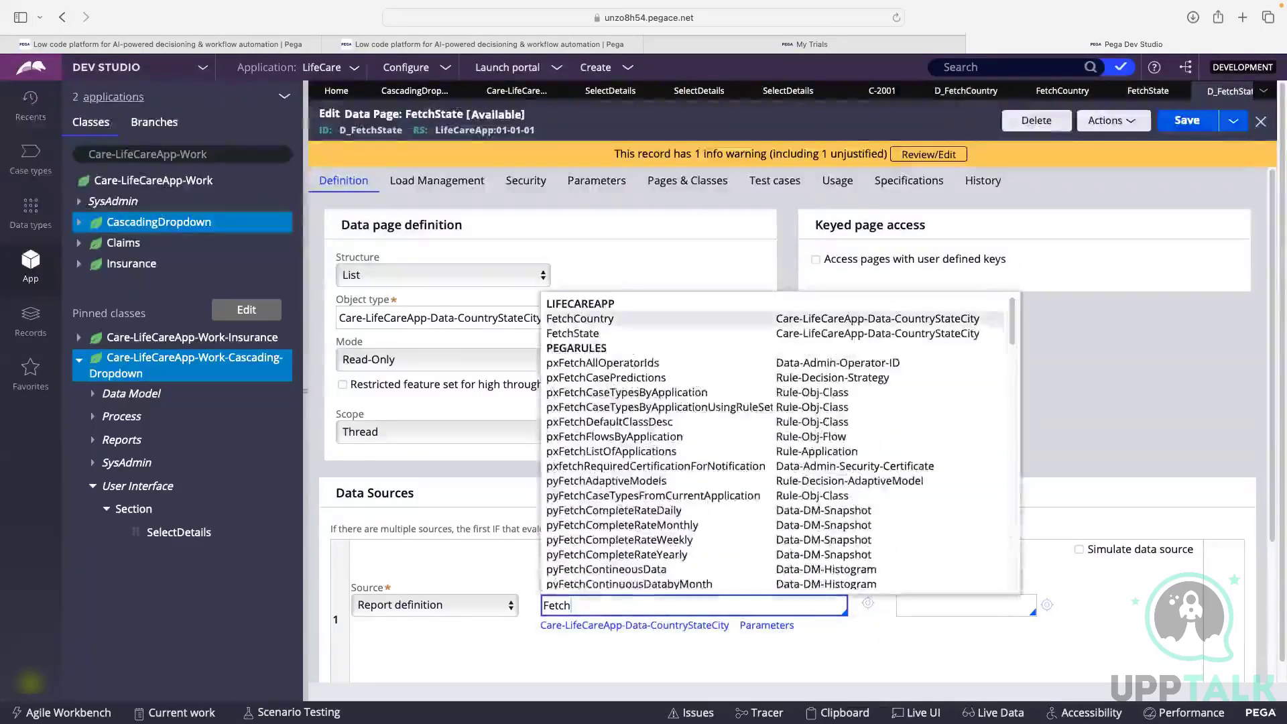
click(607, 333)
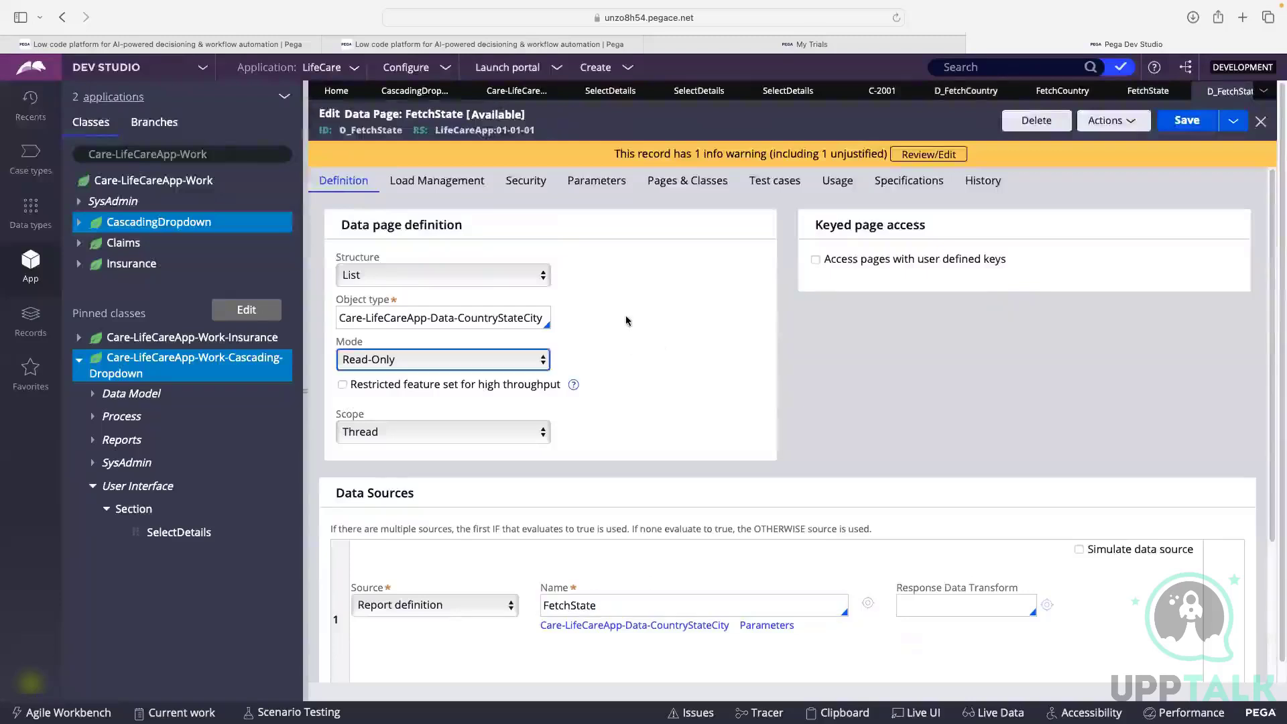
Step: Add a parameter named Country to the D_FetchState data page
click(620, 183)
click(401, 320)
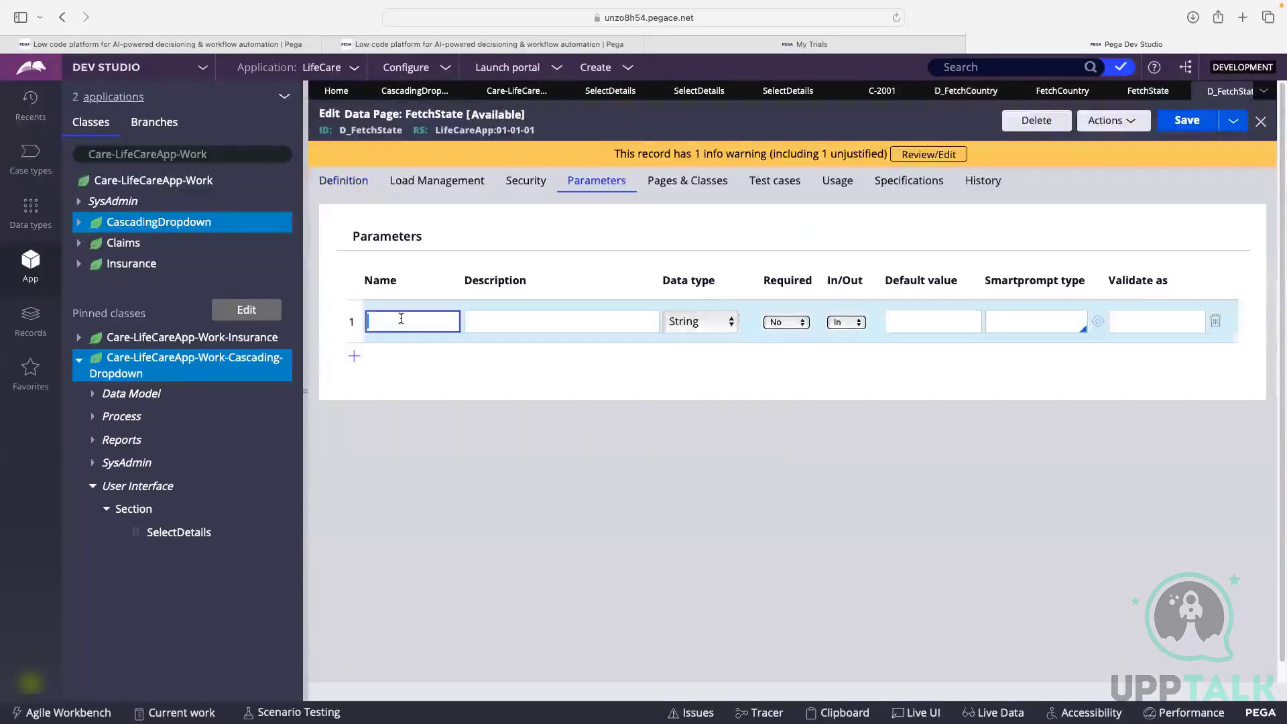
text(COun)
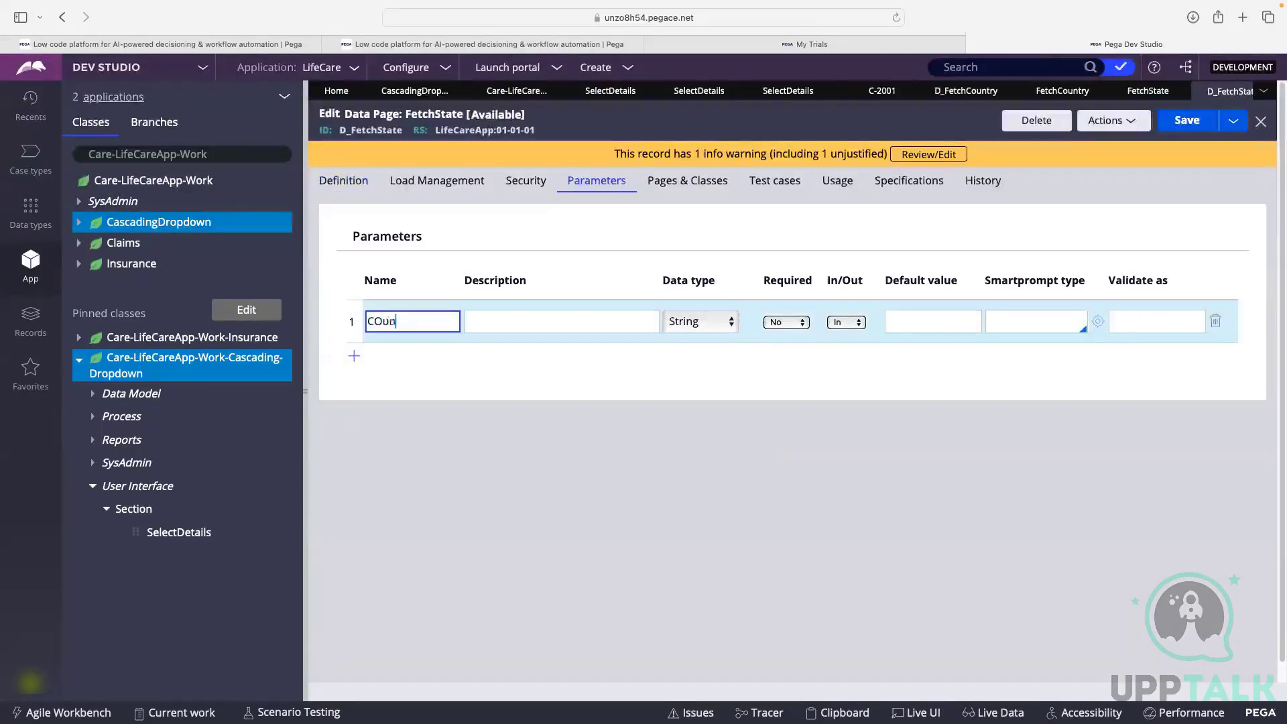
key(BackSpace)
key(BackSpace)
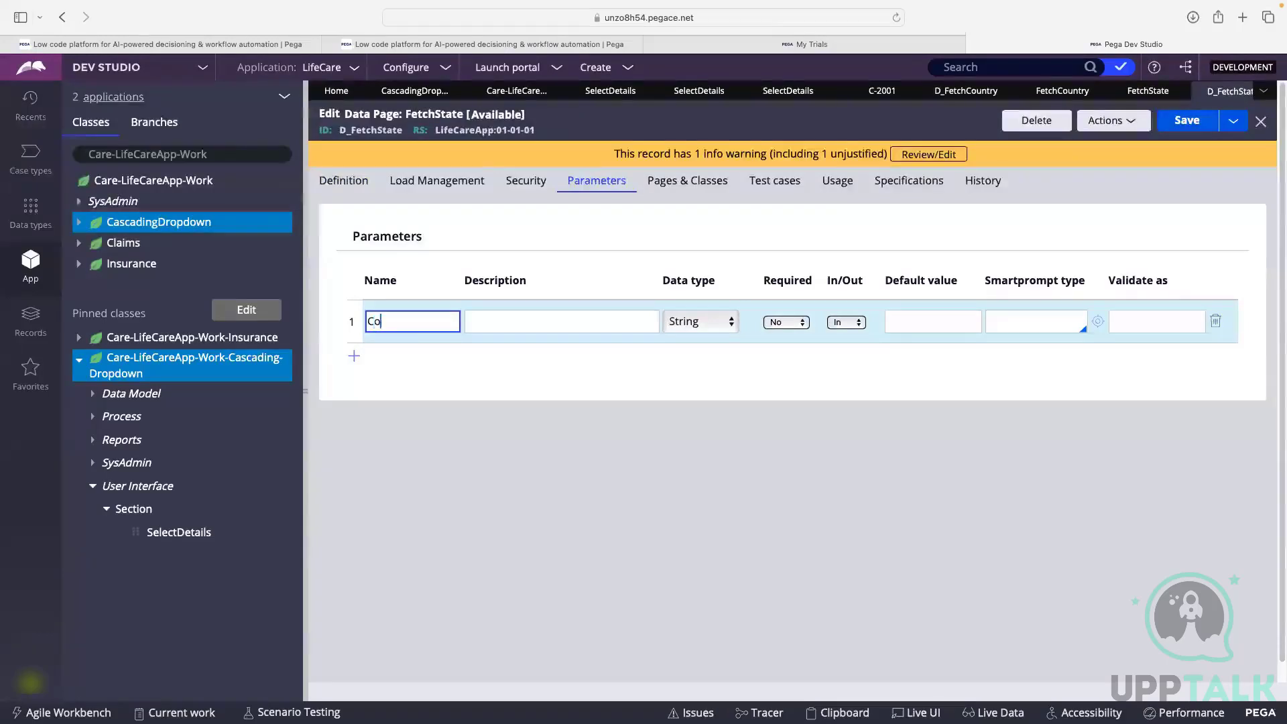
text(ountry)
Step: Pass Param.Country to the Country parameter of the data page's FetchState source, and save the data page
click(343, 180)
scroll(661, 461, down, 1)
scroll(781, 601, down, 1)
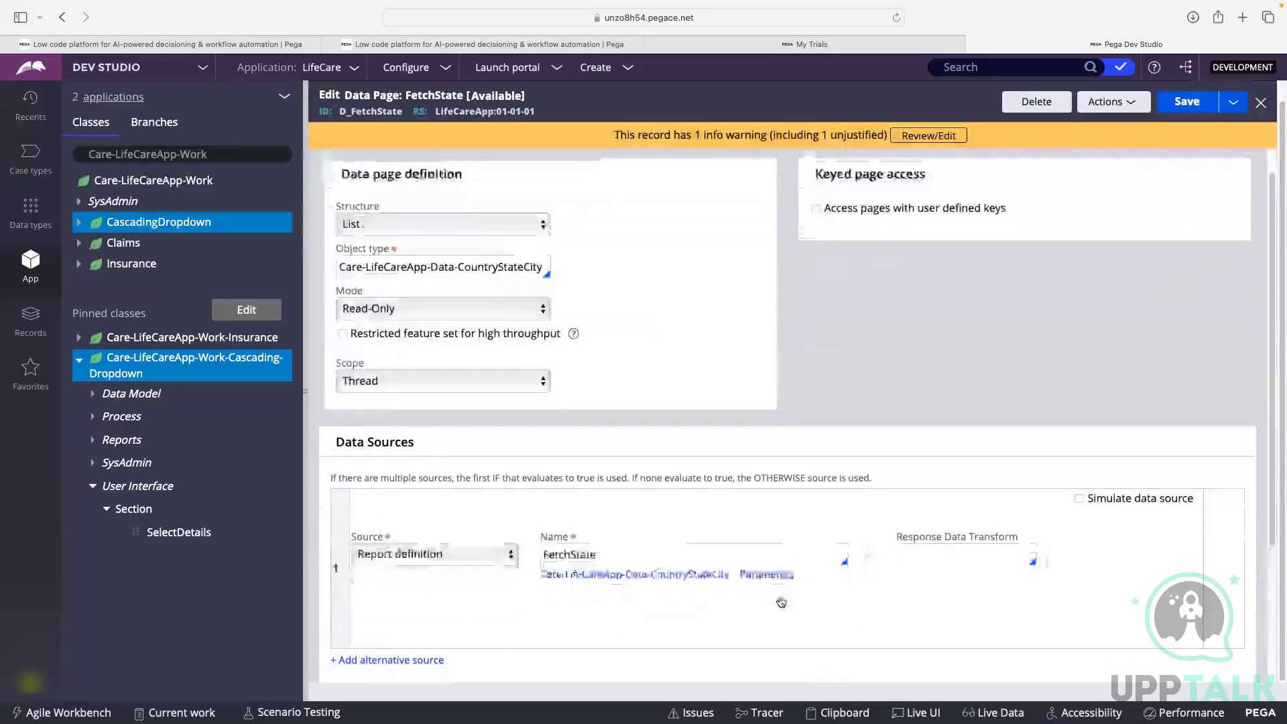
click(774, 580)
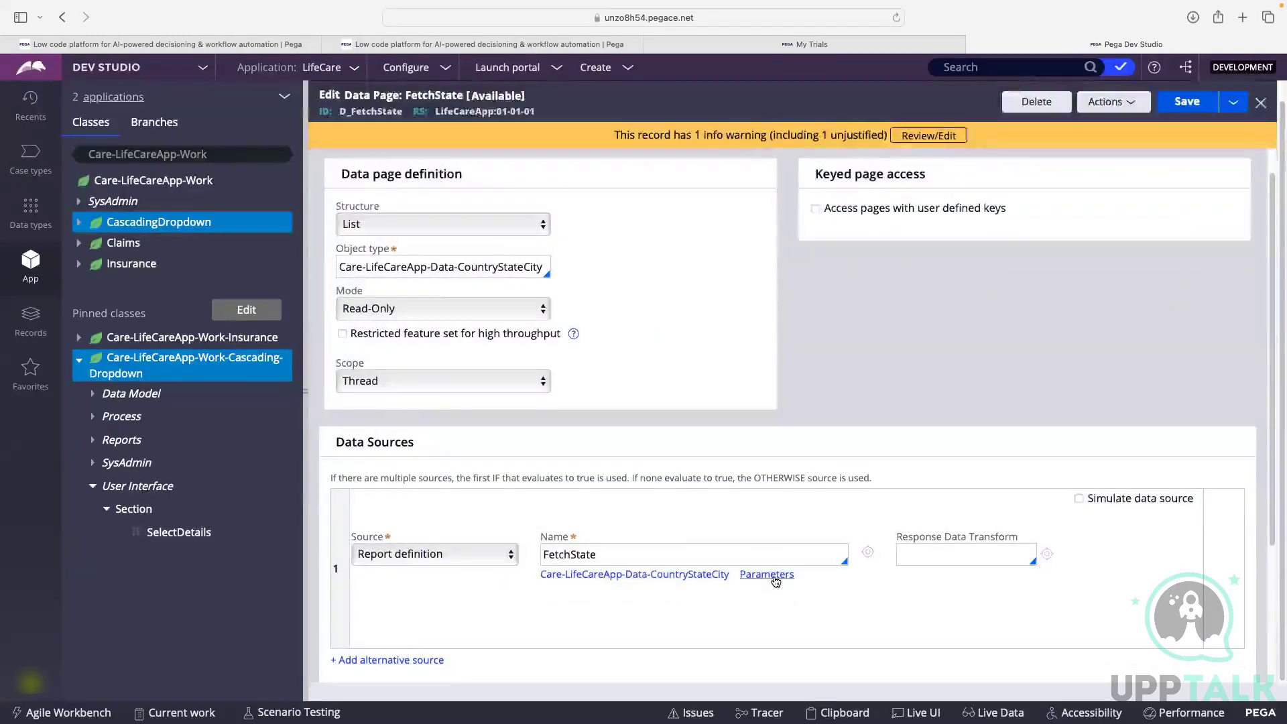
drag(553, 407, 602, 410)
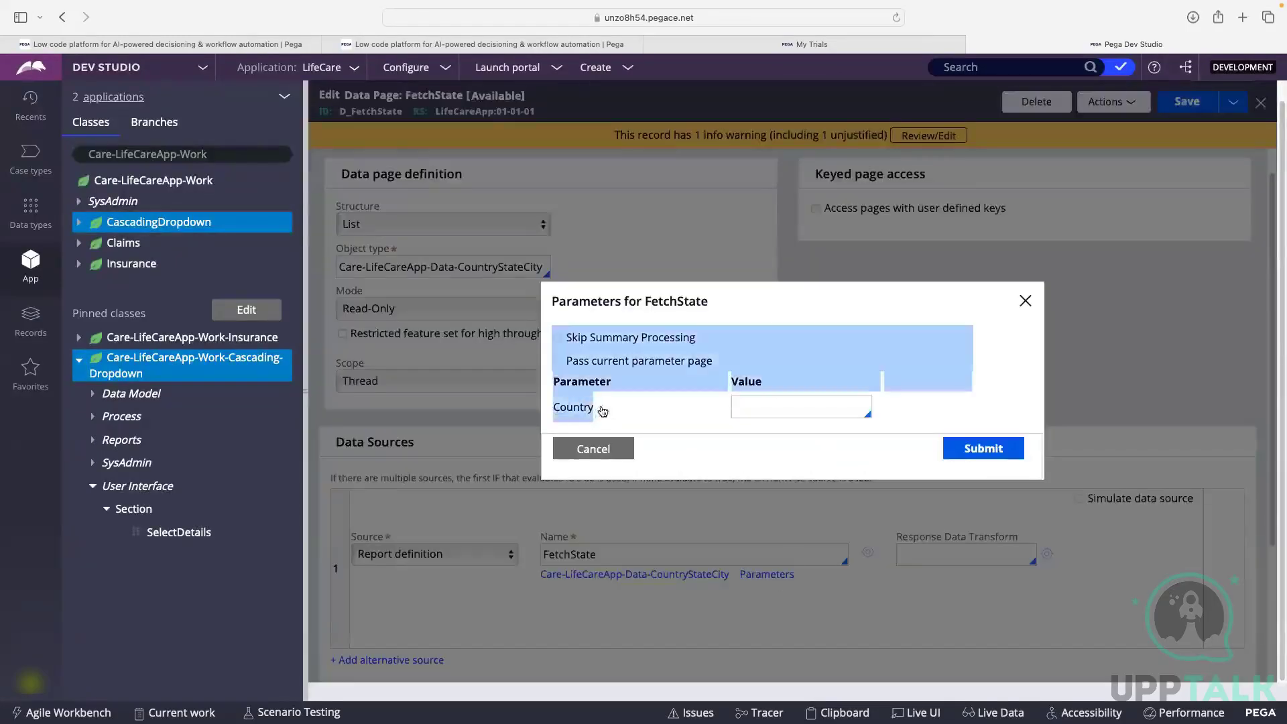
click(769, 404)
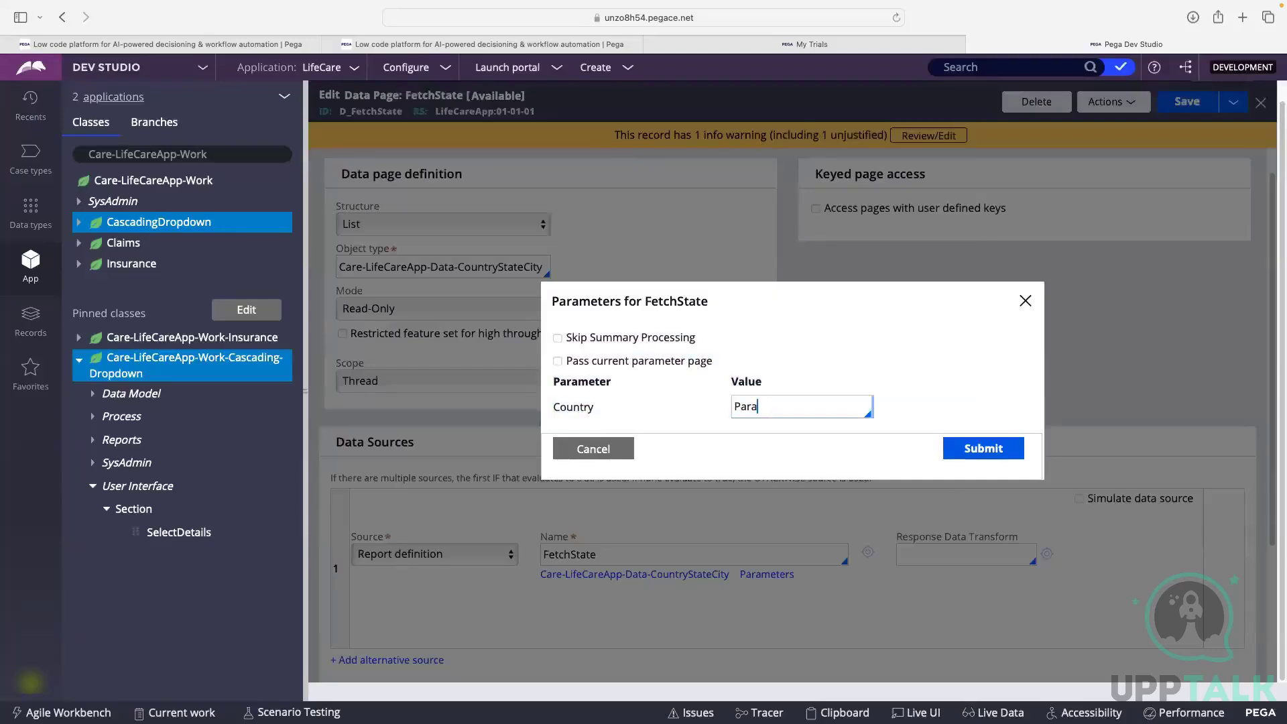
text(Param.)
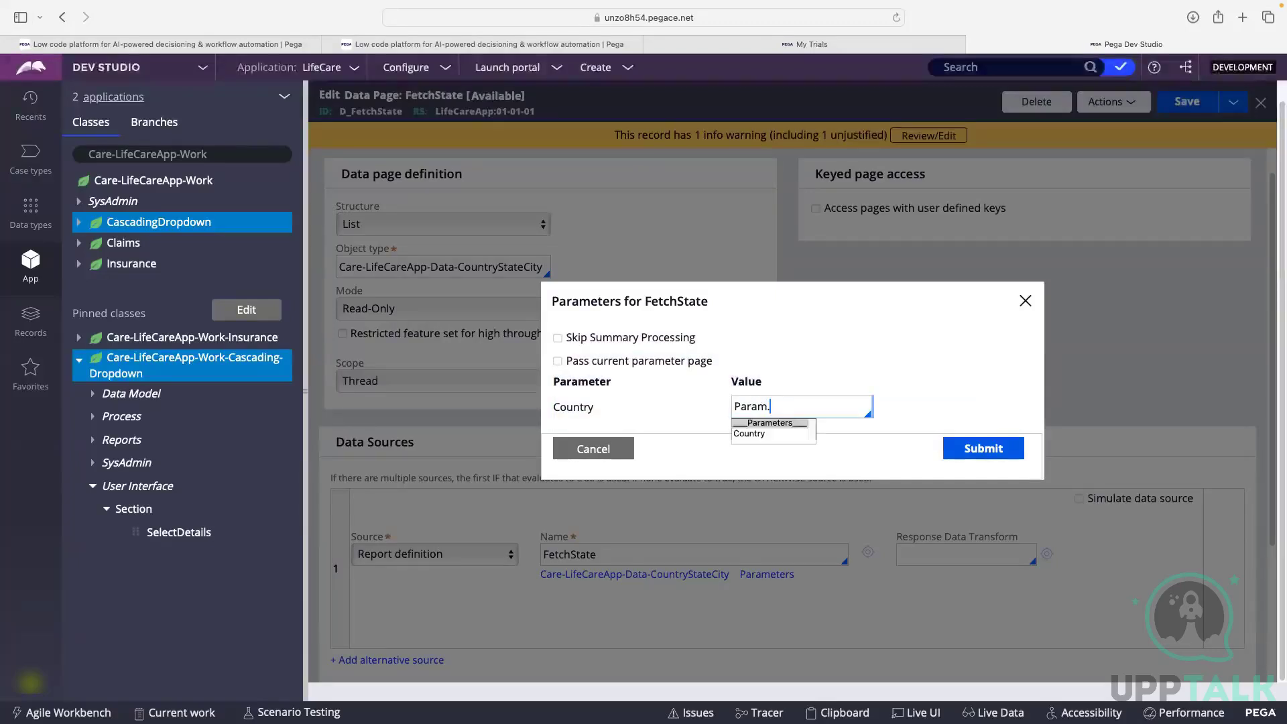
key(Down)
key(Return)
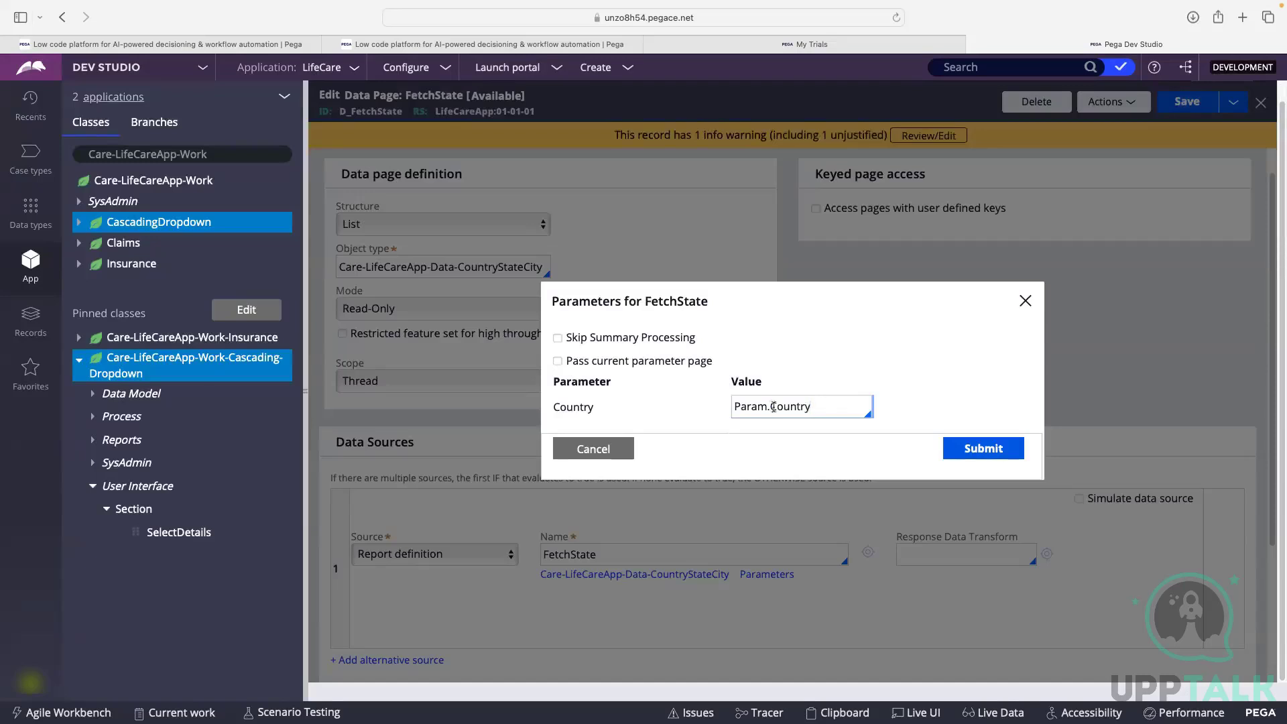
click(983, 448)
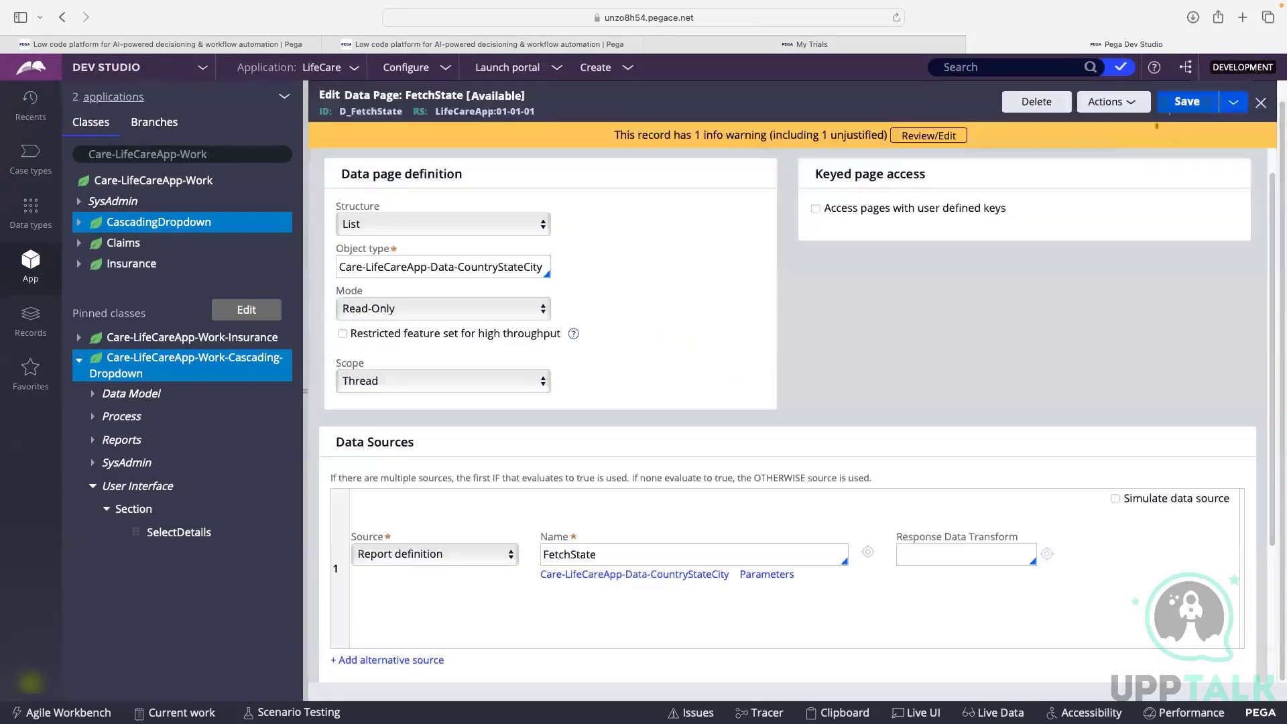
click(1187, 101)
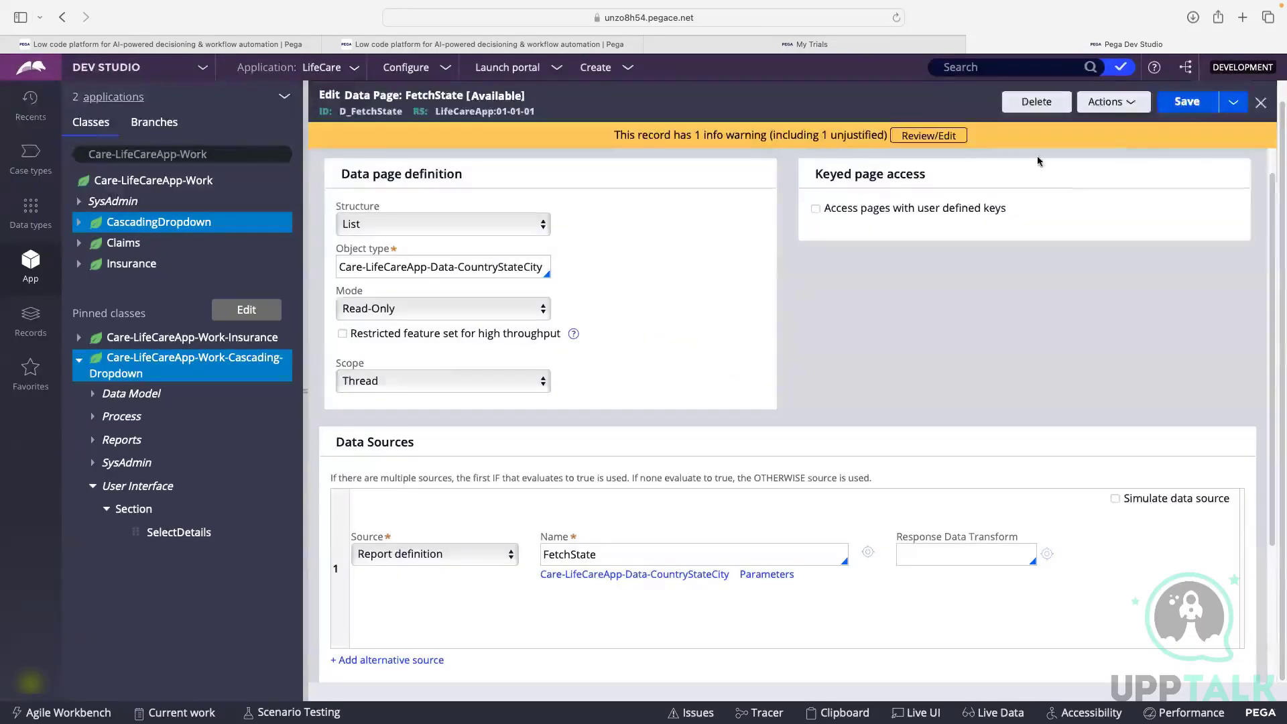
Step: Run the D_FetchState data page with Country set to Canada, inspect the first entry of pxResults, and return to the data page
click(1110, 106)
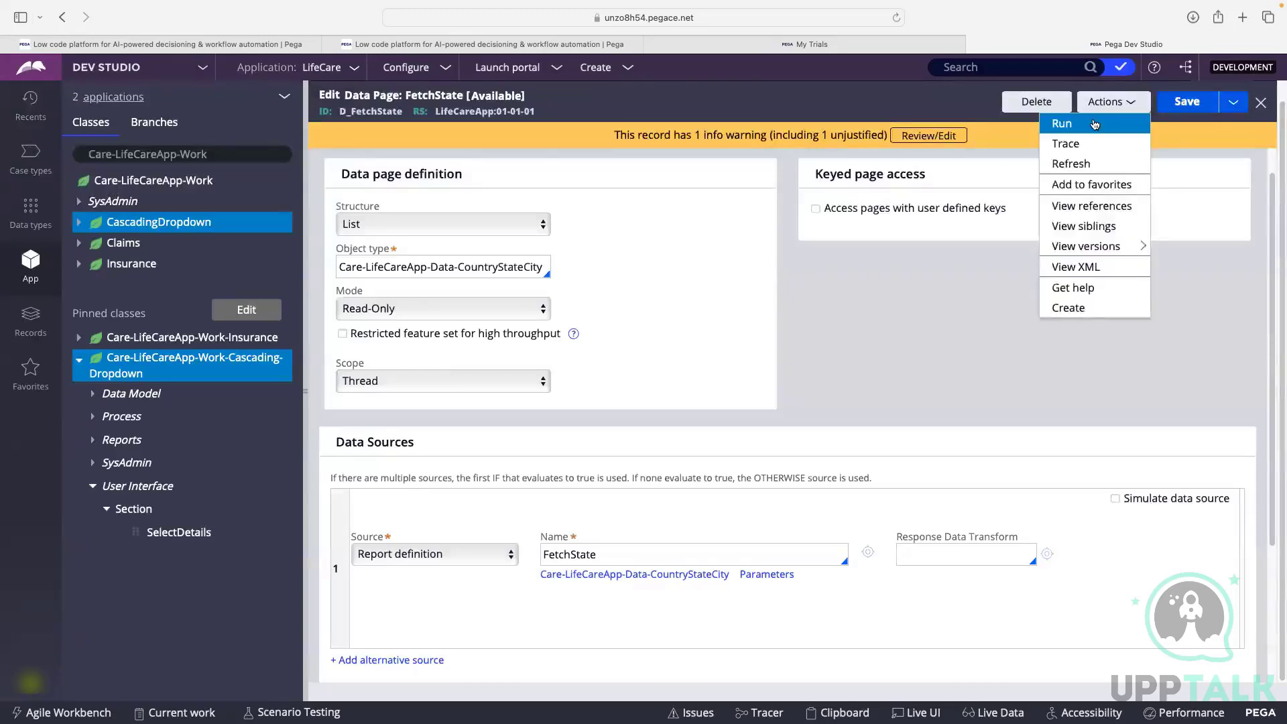
click(1094, 124)
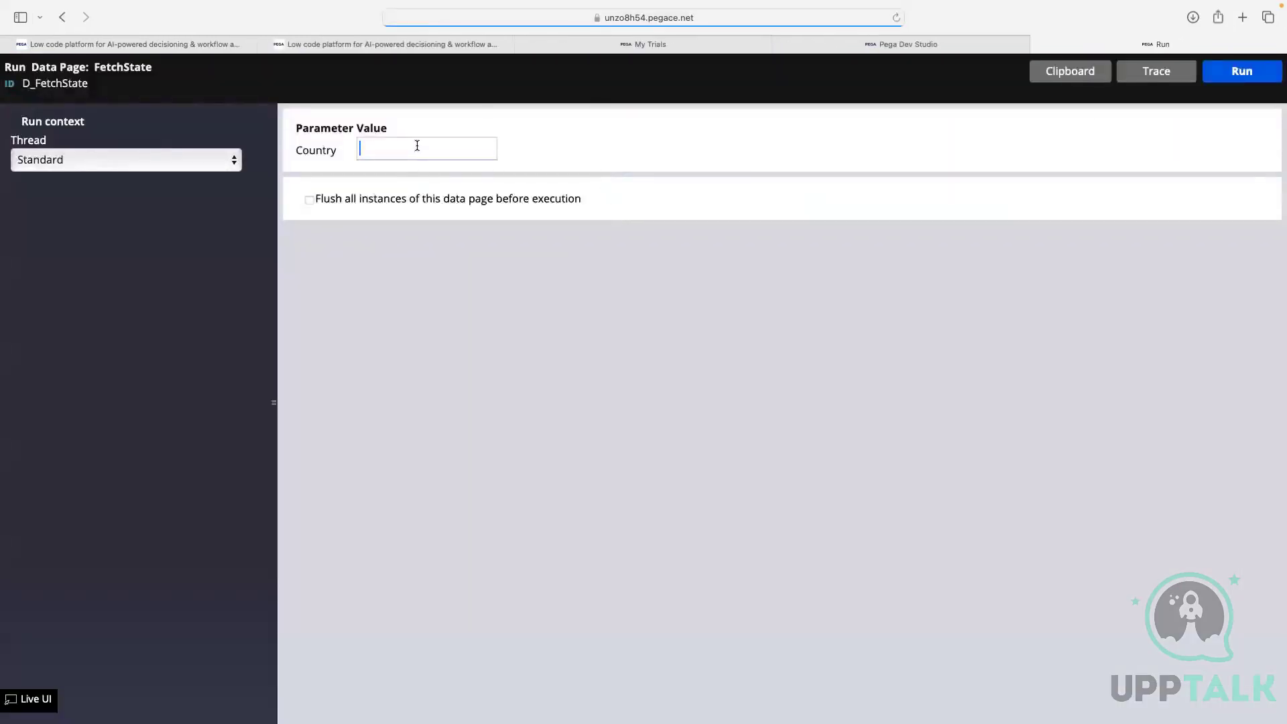
text(Canad)
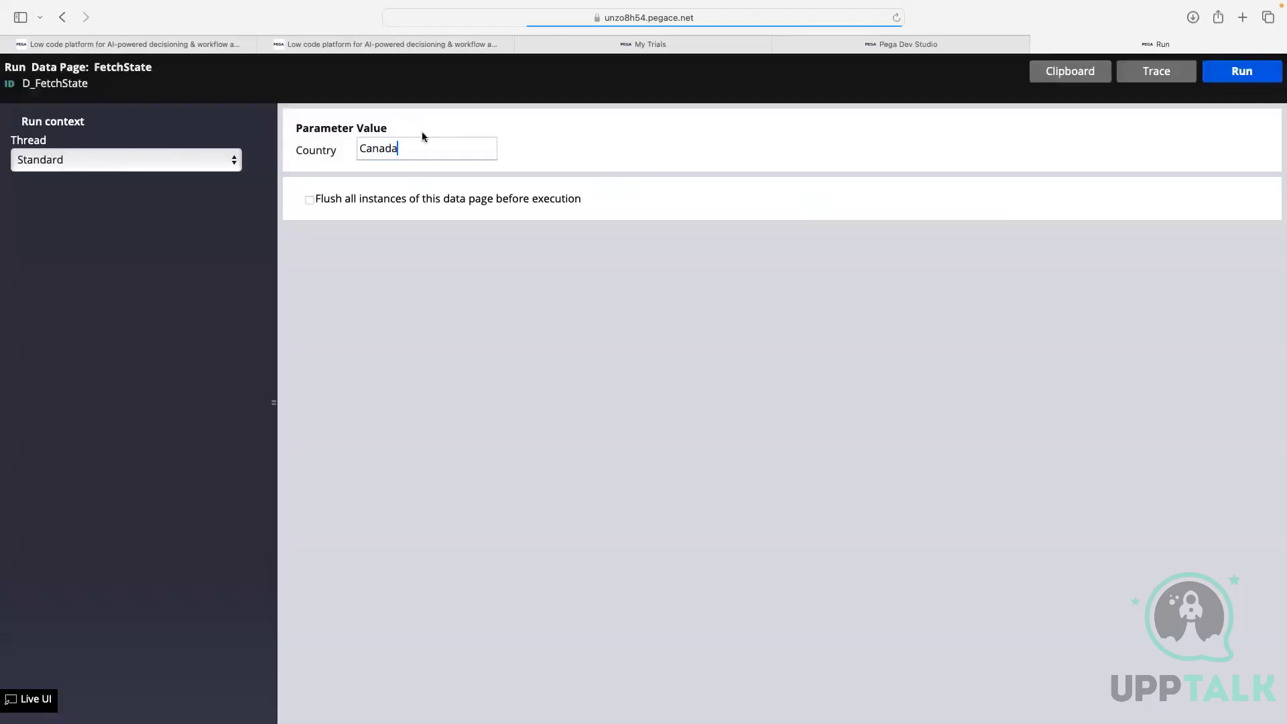
text(a)
click(1228, 73)
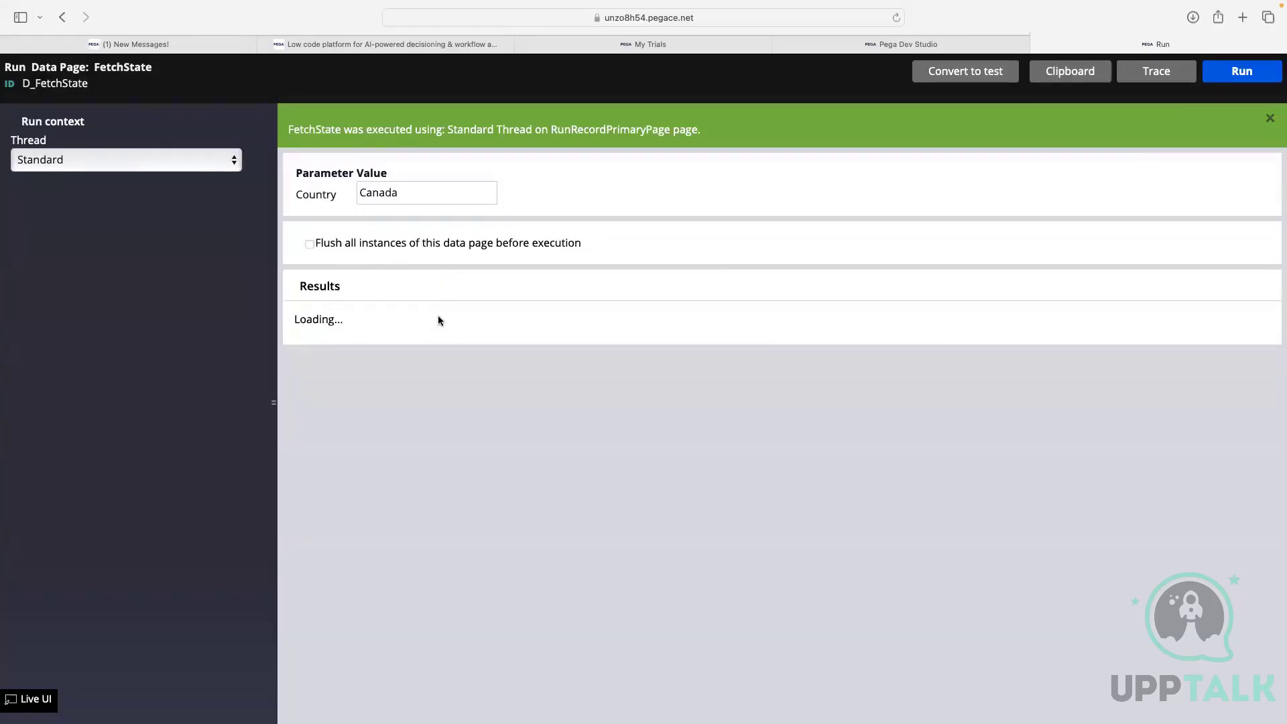
scroll(439, 319, down, 3)
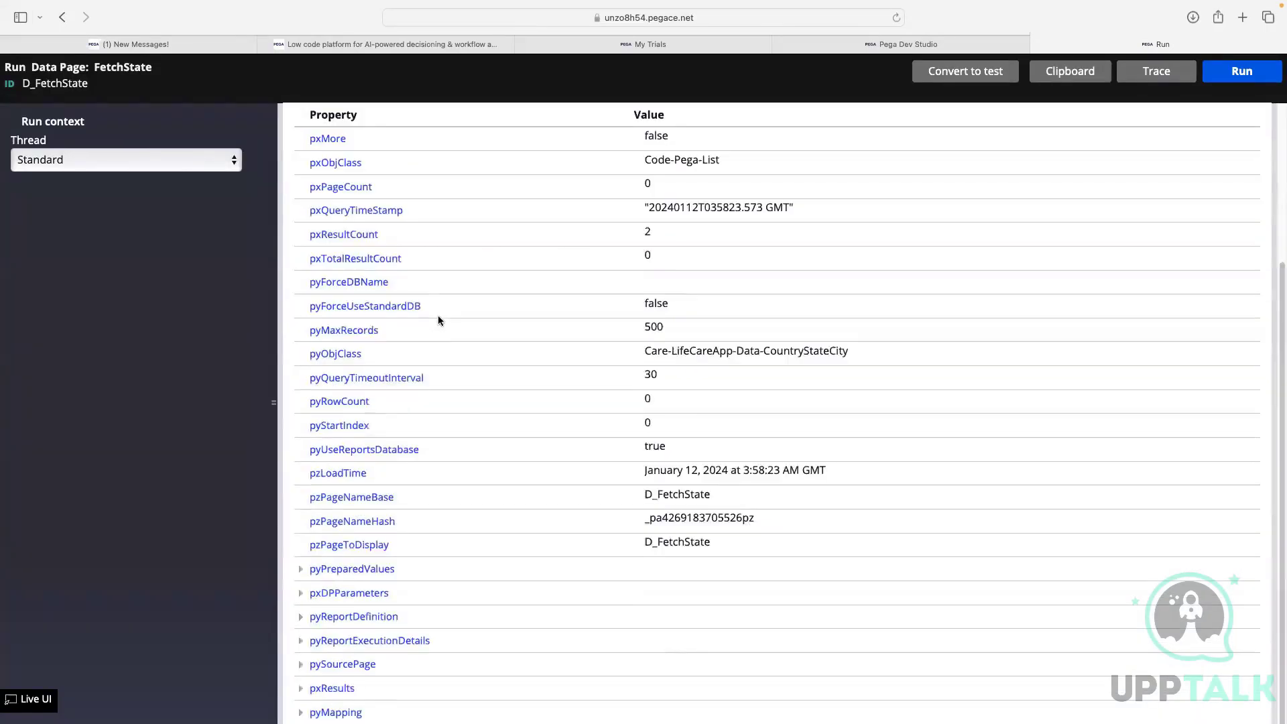
click(299, 688)
scroll(410, 611, down, 1)
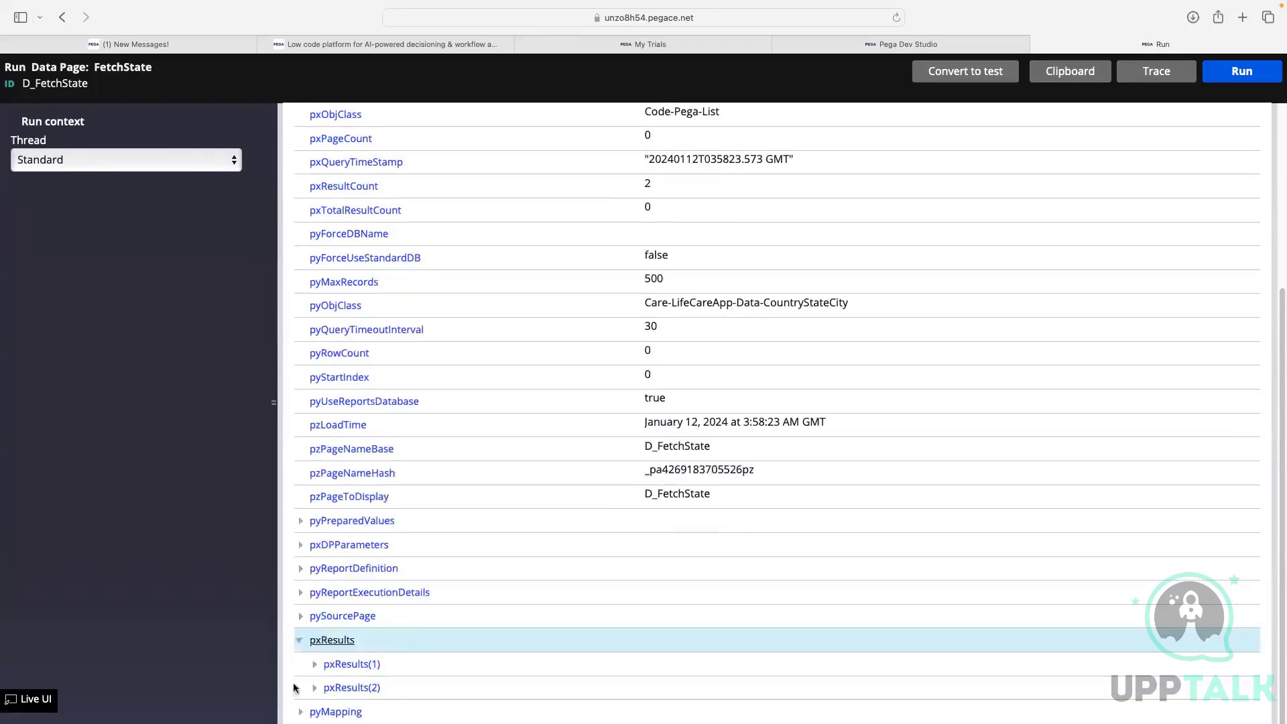
click(314, 665)
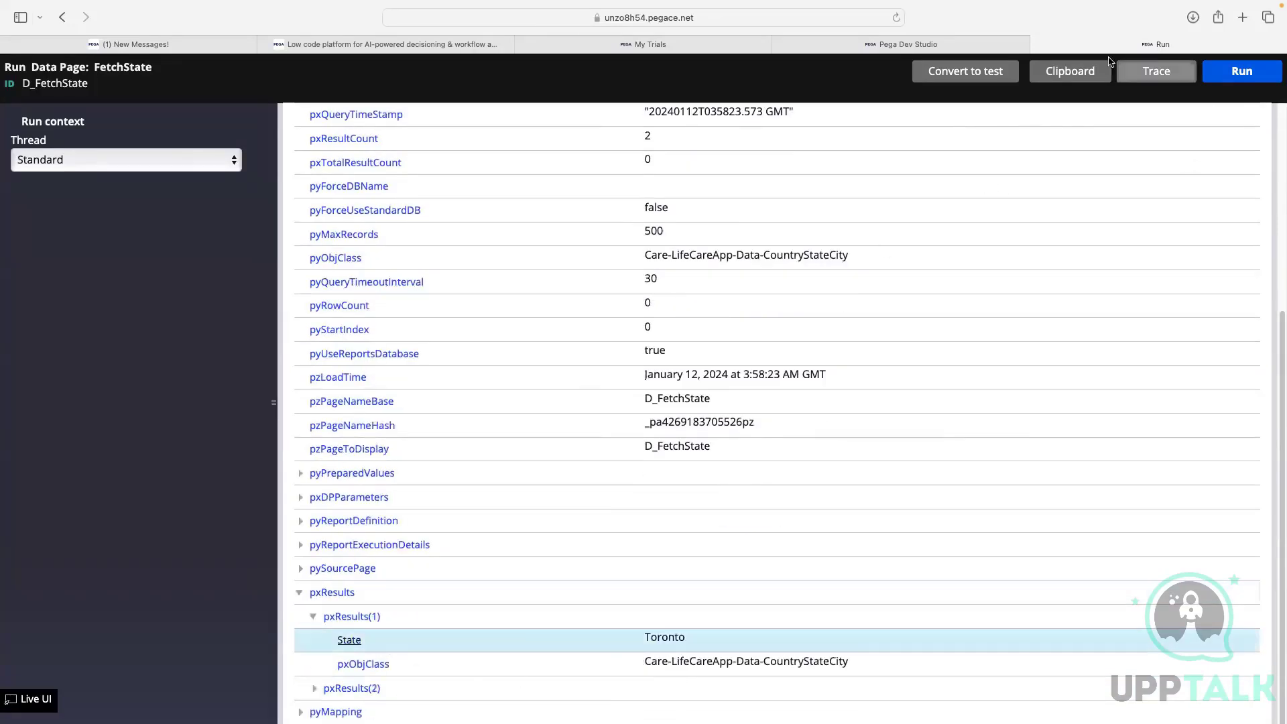
click(1038, 47)
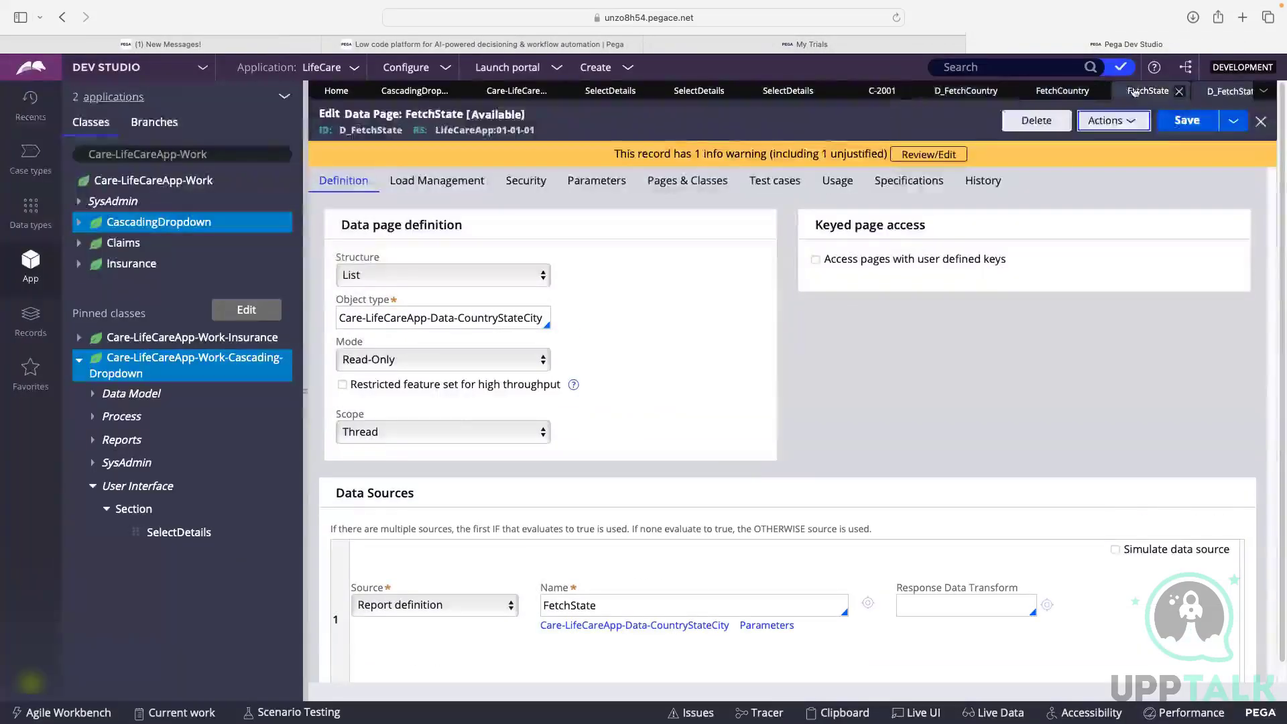
Step: Set D_FetchState as the list source data page of the State dropdown in the SelectDetails section
click(789, 92)
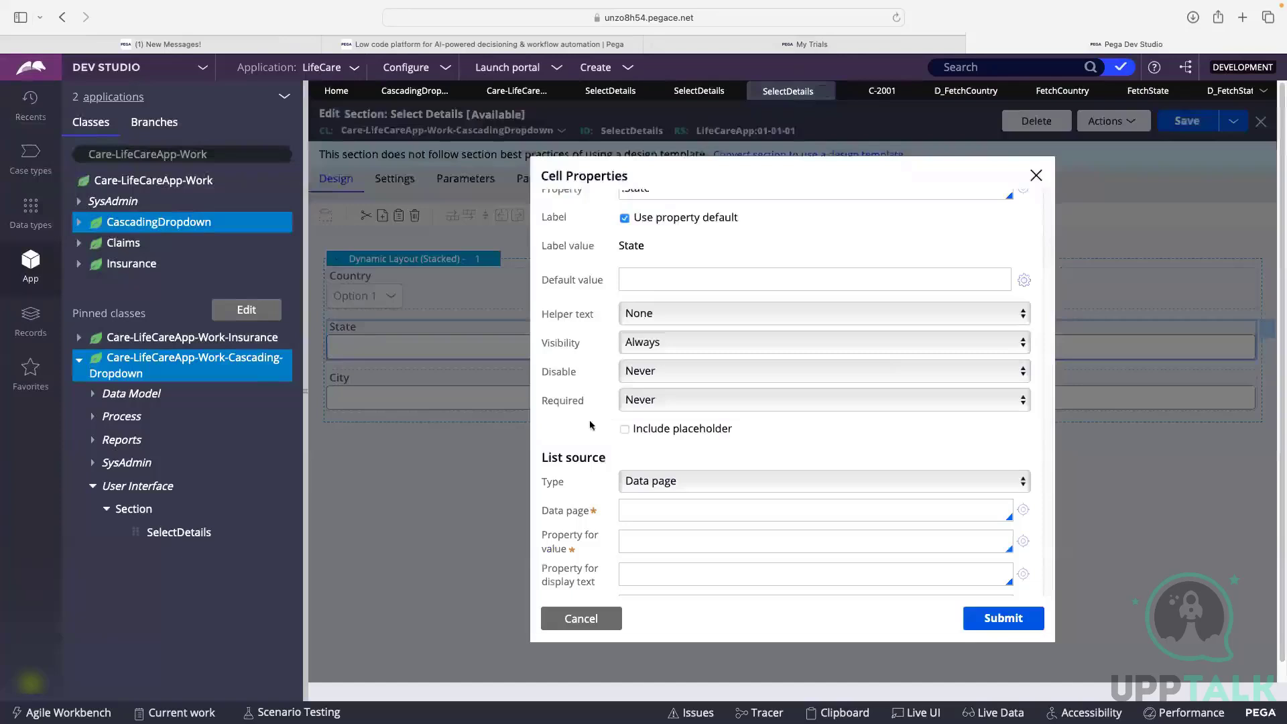
click(642, 509)
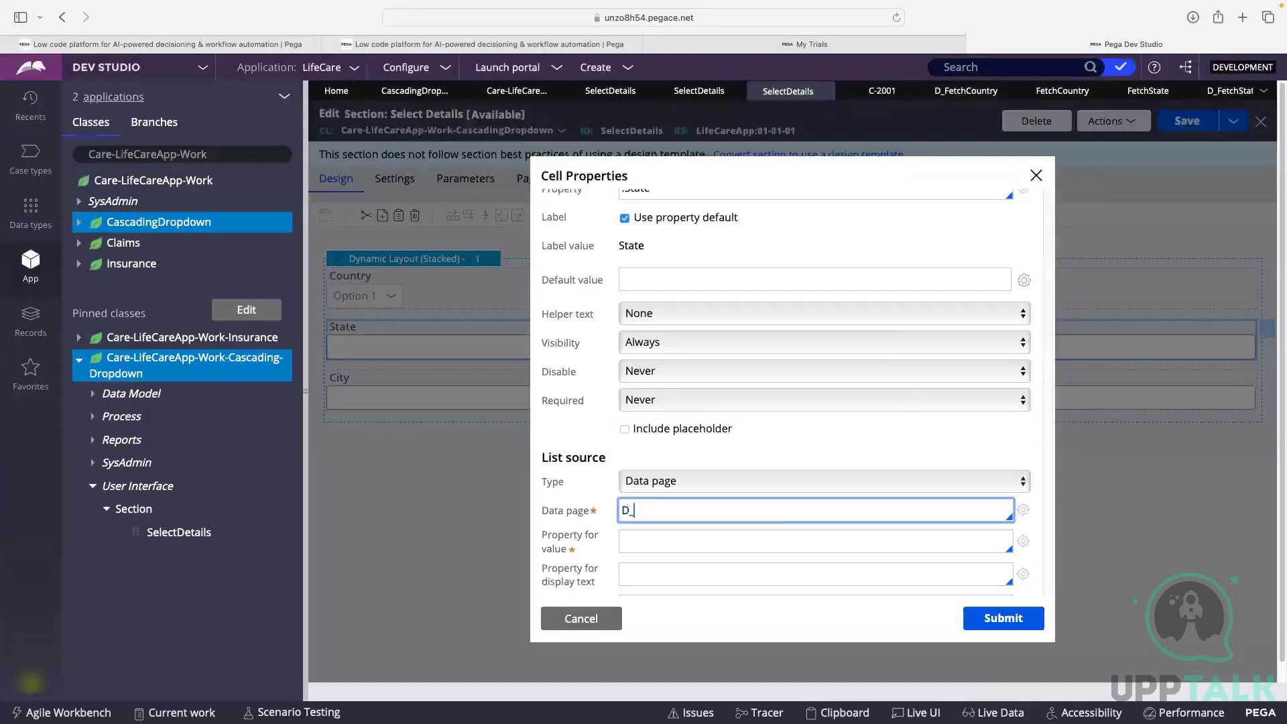
text(D_FetchState)
key(Down)
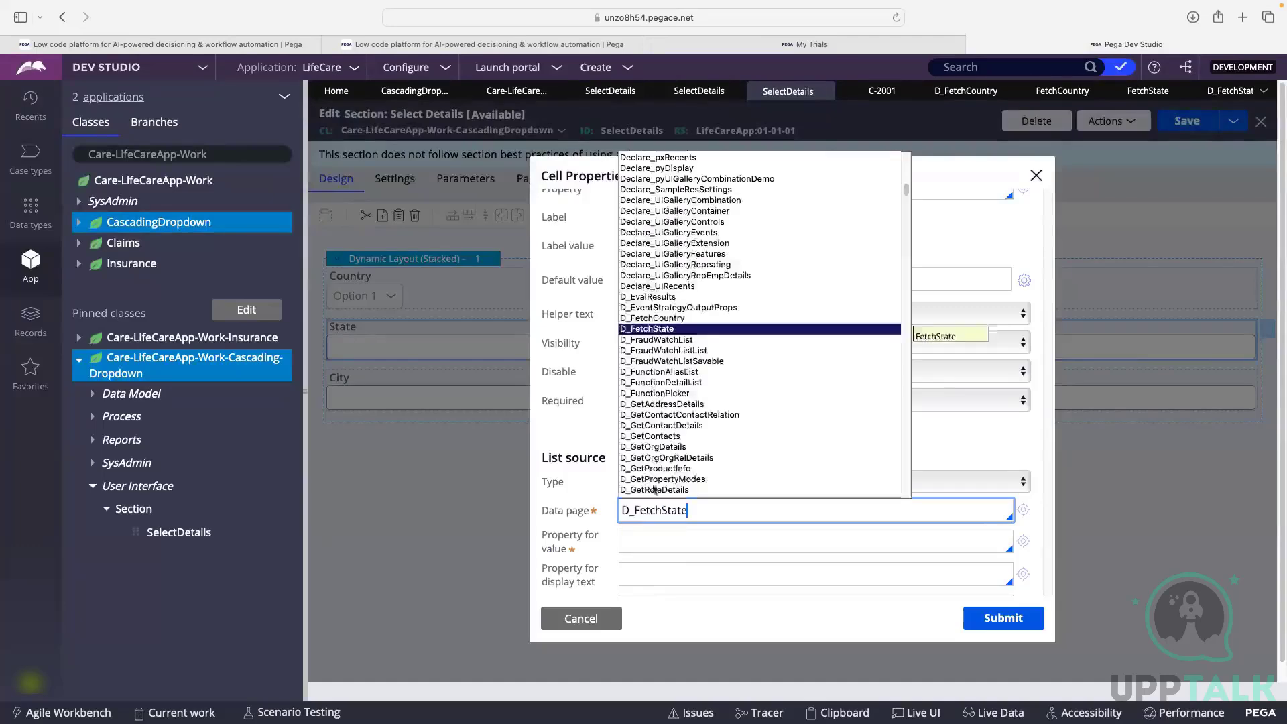
click(645, 329)
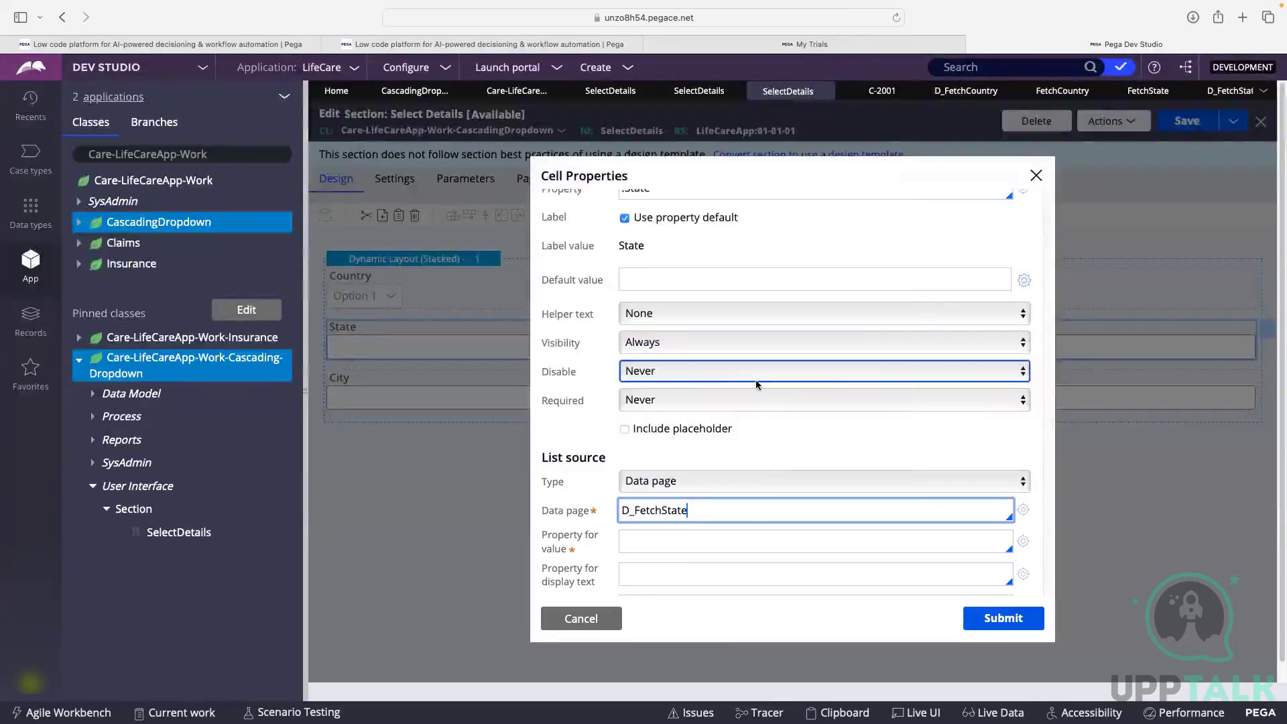
scroll(838, 380, down, 5)
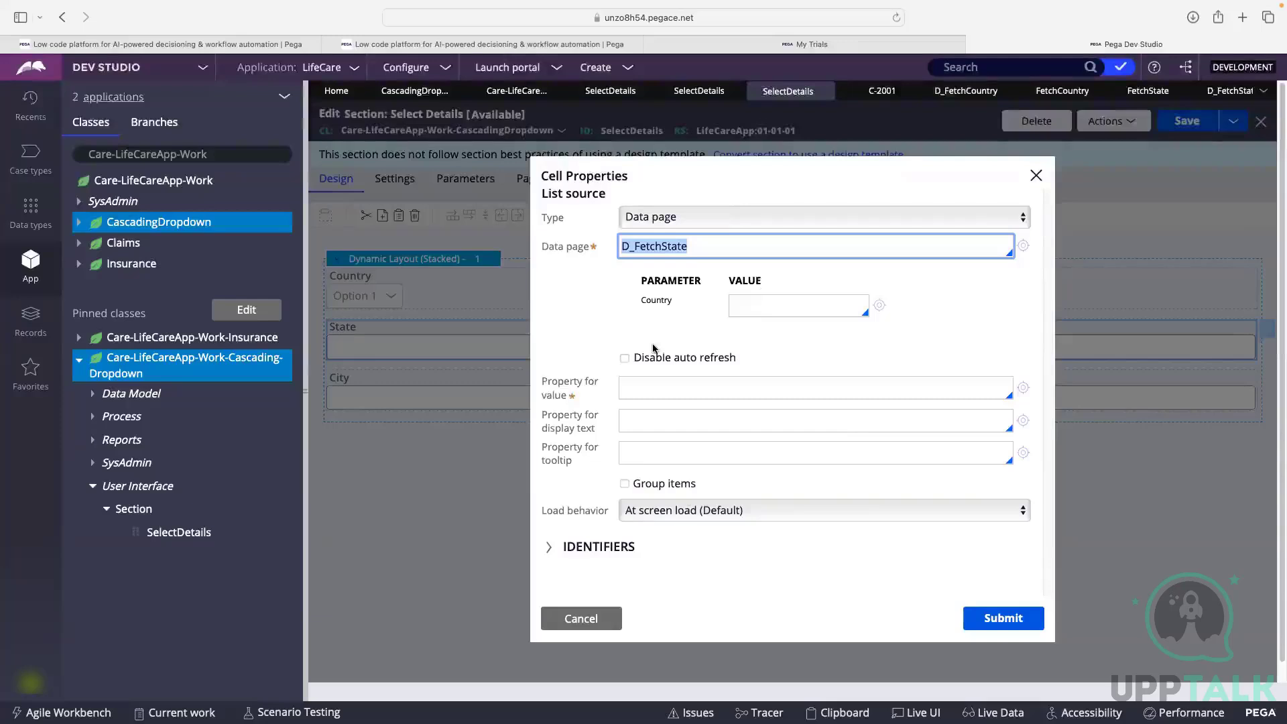
scroll(737, 349, up, 7)
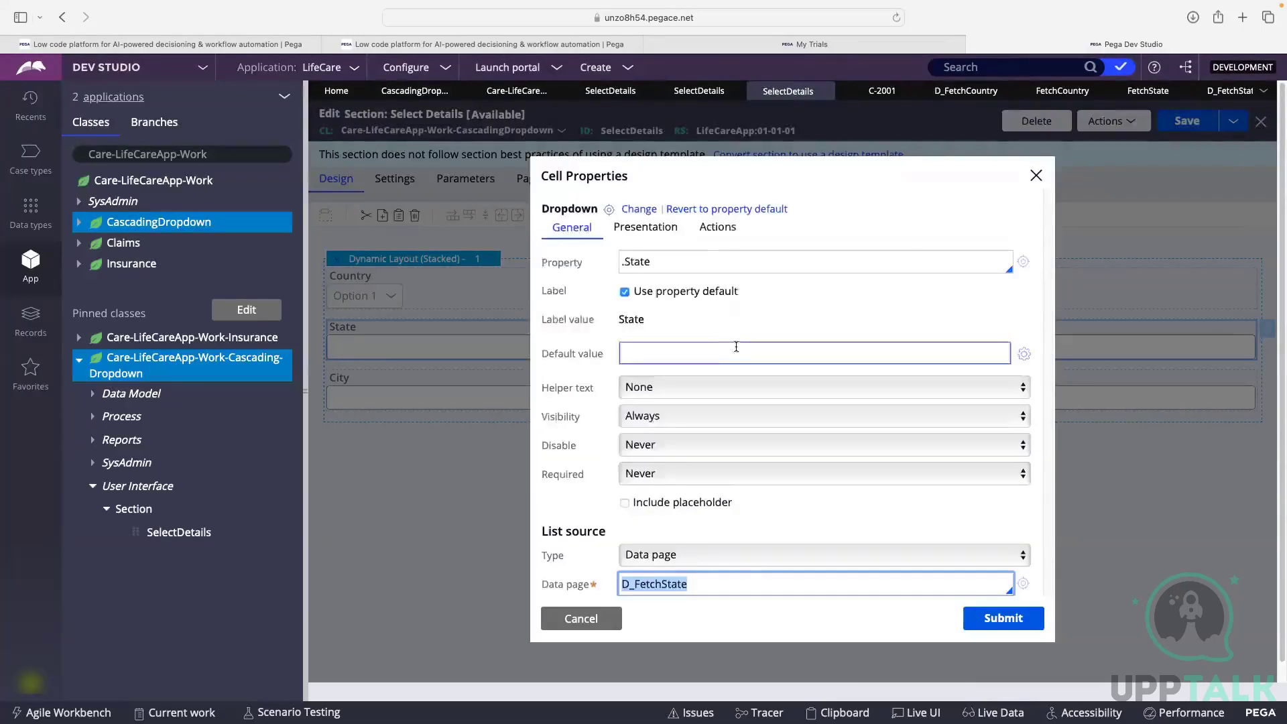
scroll(746, 460, down, 7)
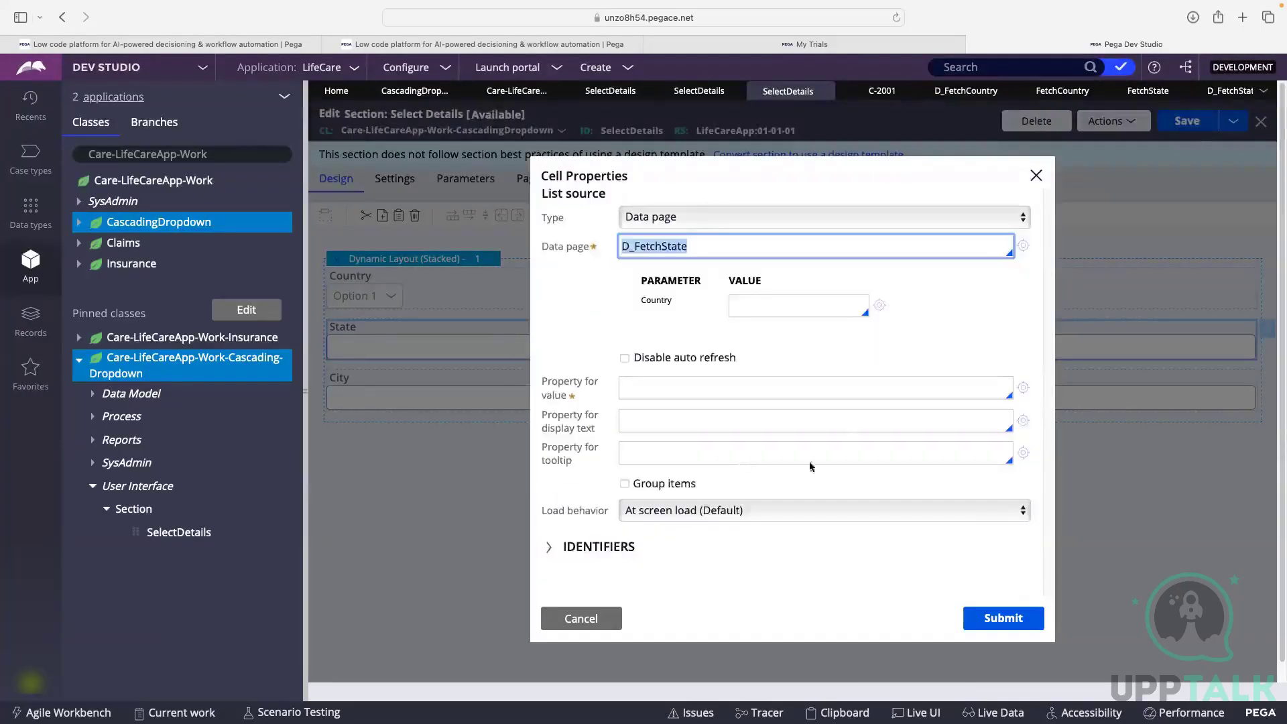
Step: Pass .Country as the value of the State dropdown's Country parameter, after checking the Country choices in case C-2001
click(650, 303)
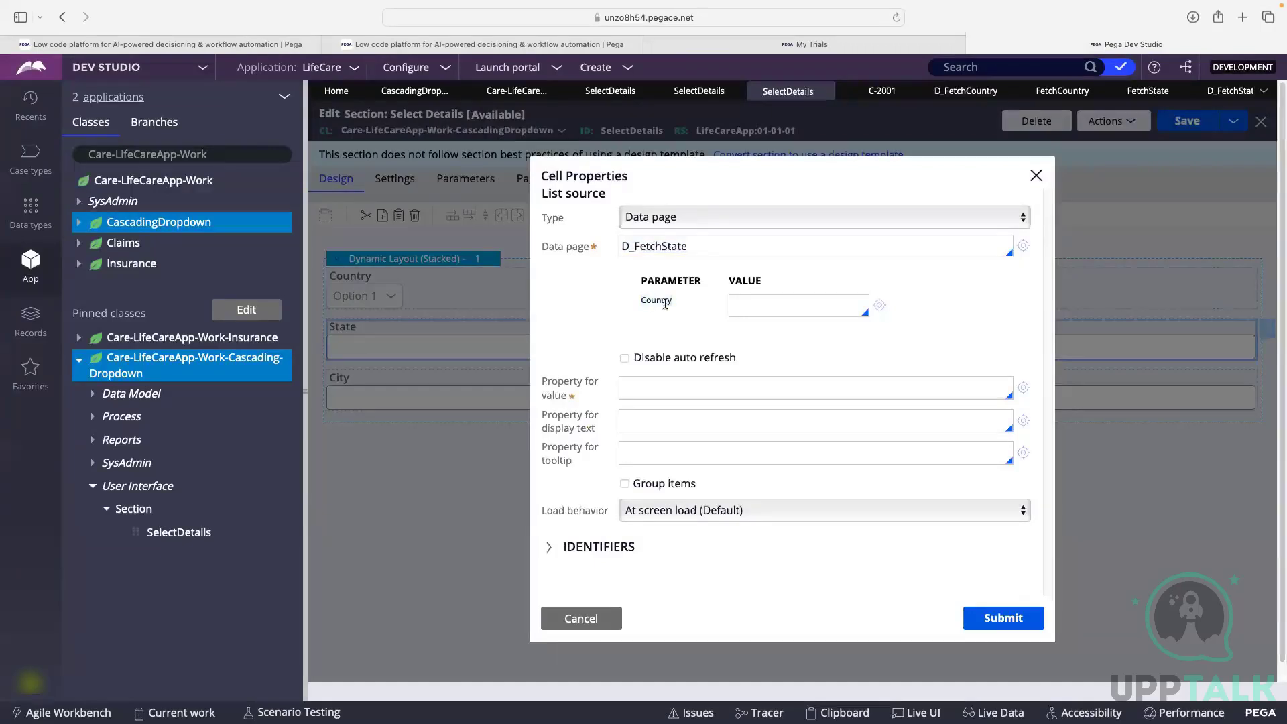
click(760, 306)
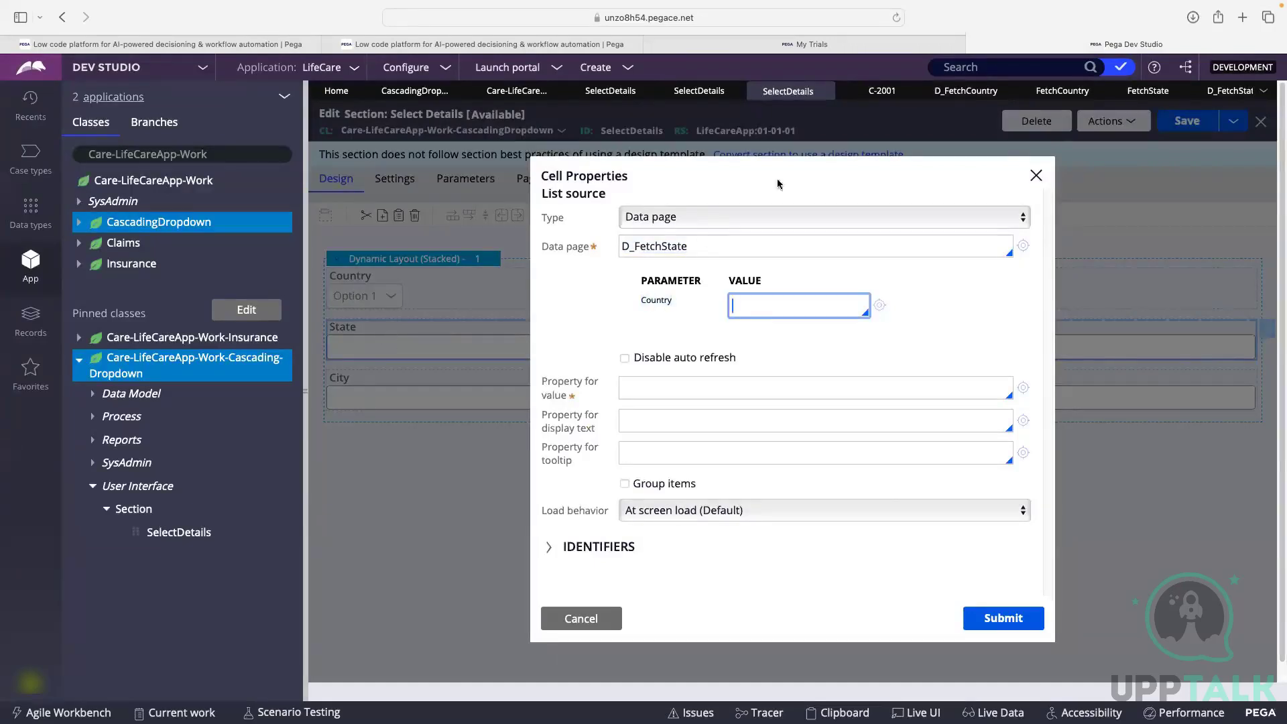
click(882, 90)
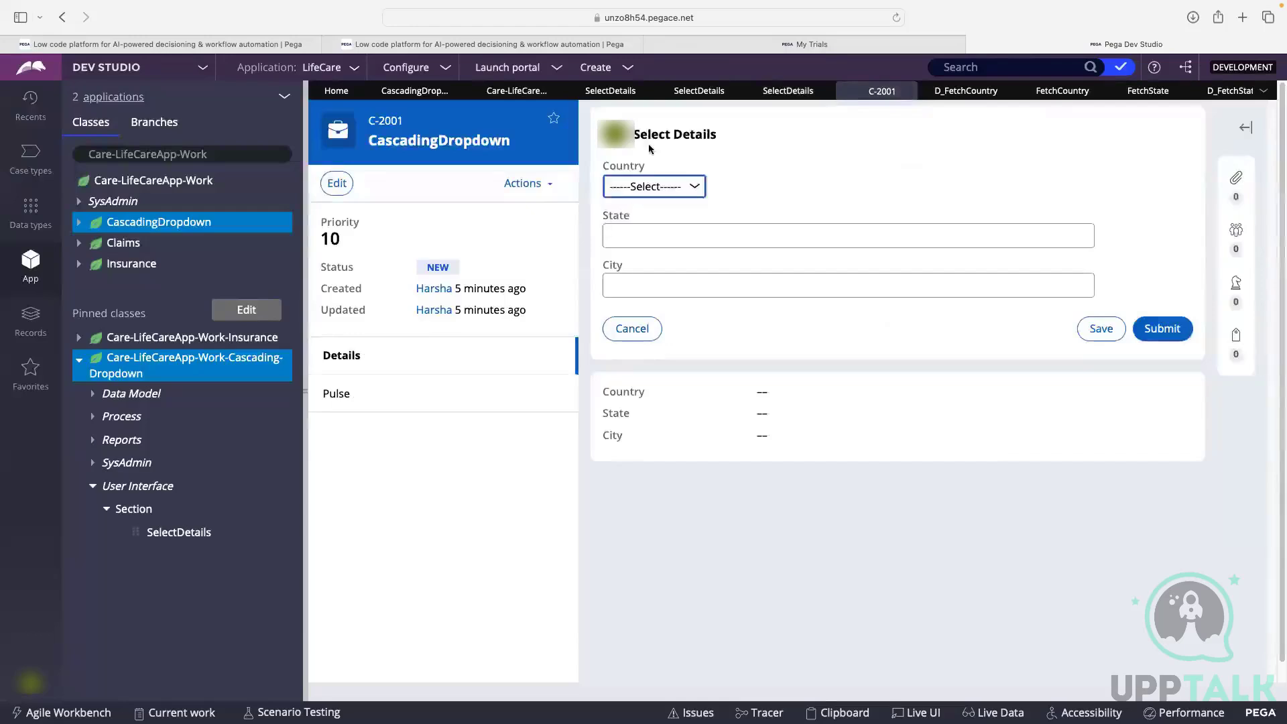
click(651, 183)
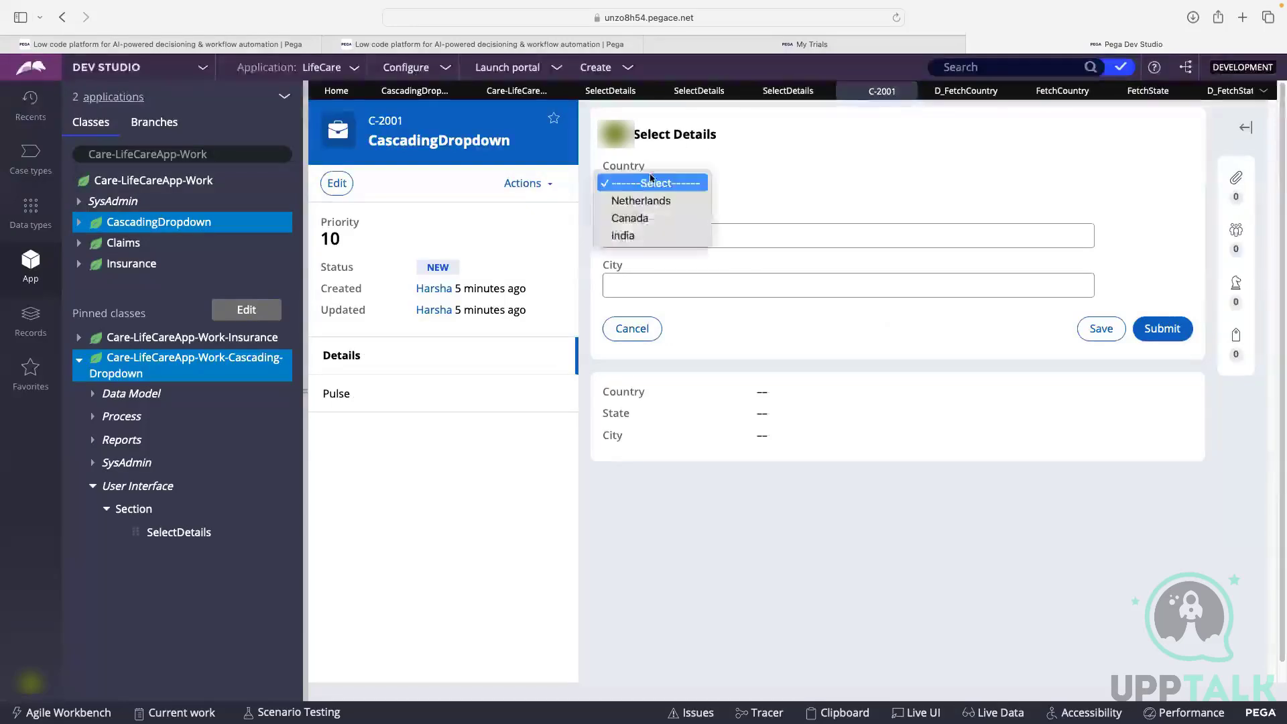
click(652, 181)
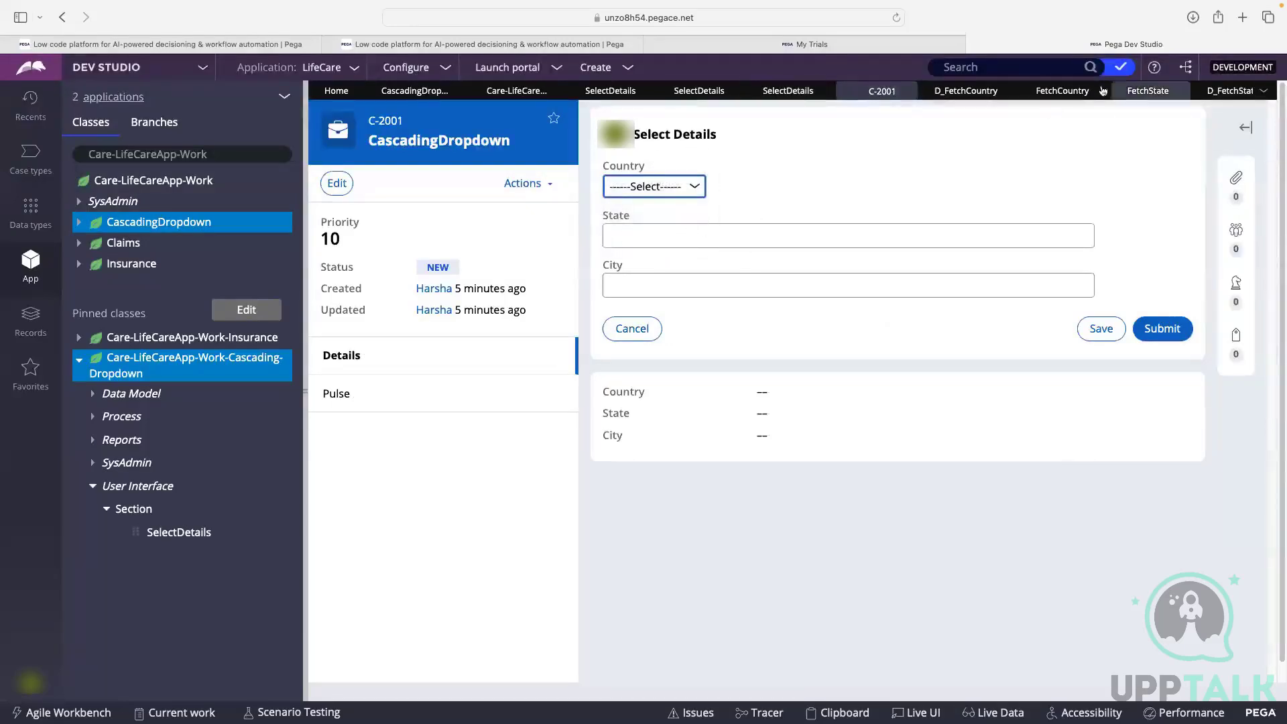
click(1224, 91)
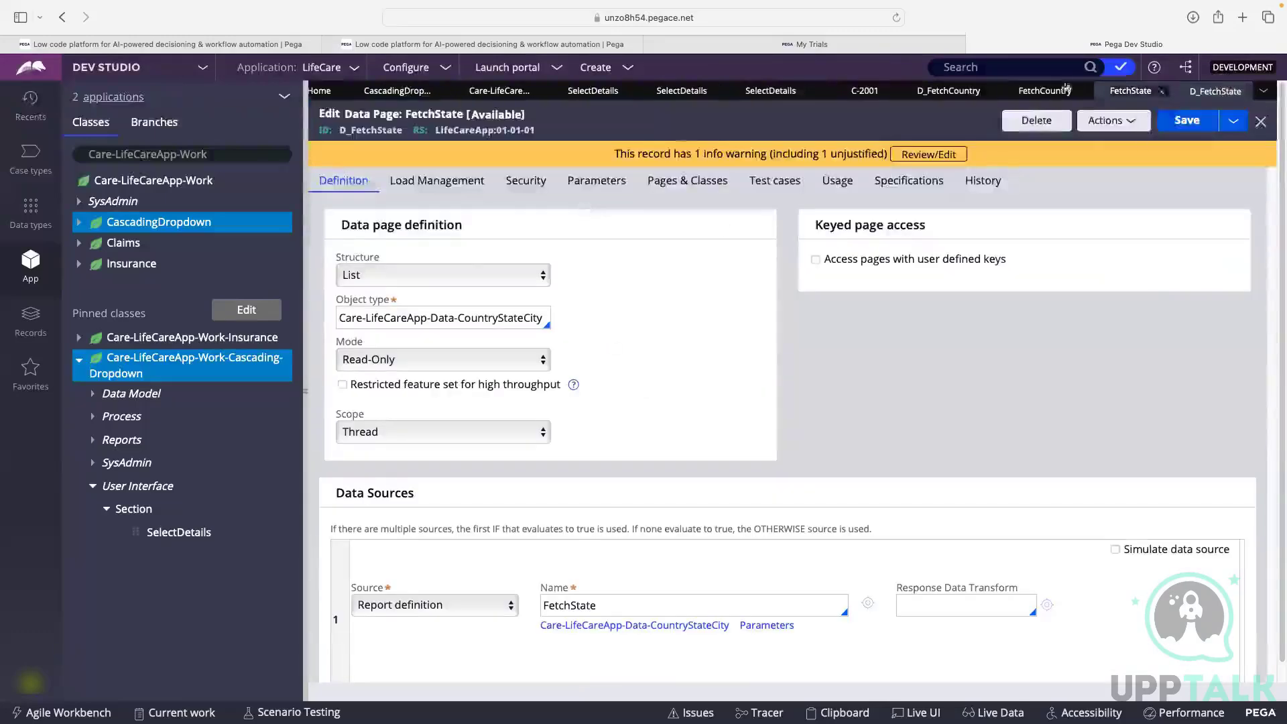
click(771, 90)
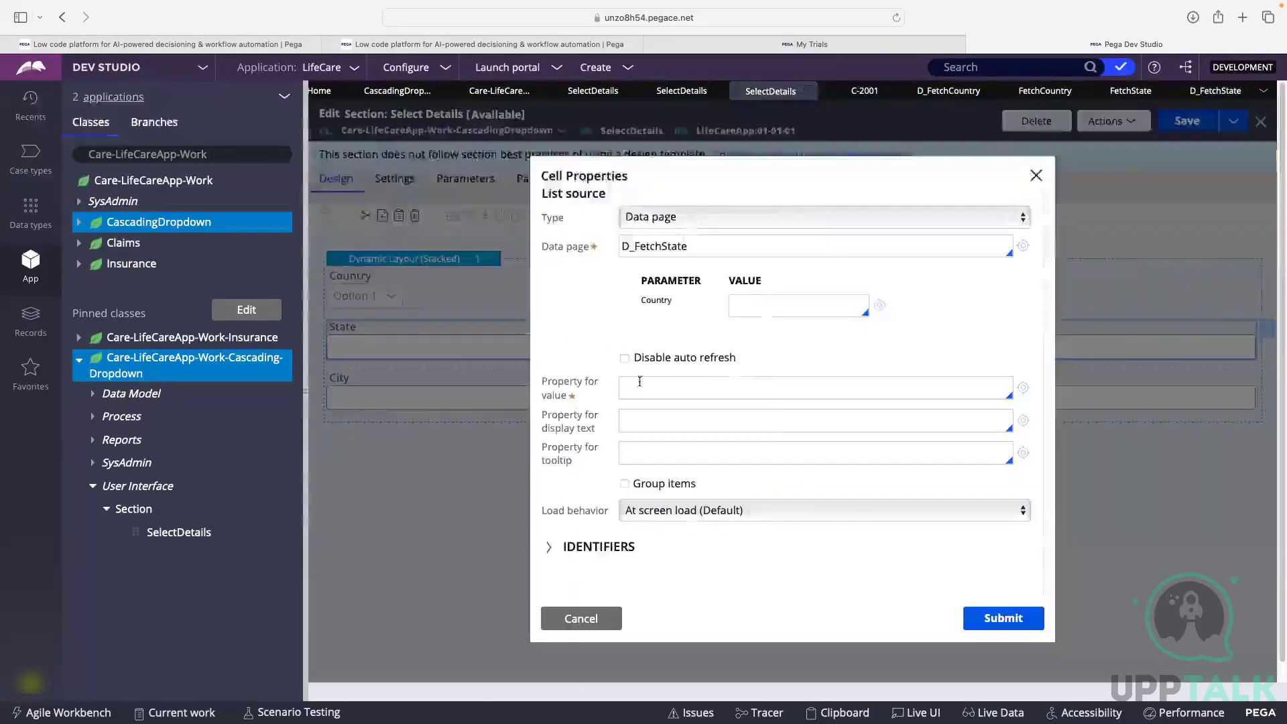
click(752, 304)
text(.Co)
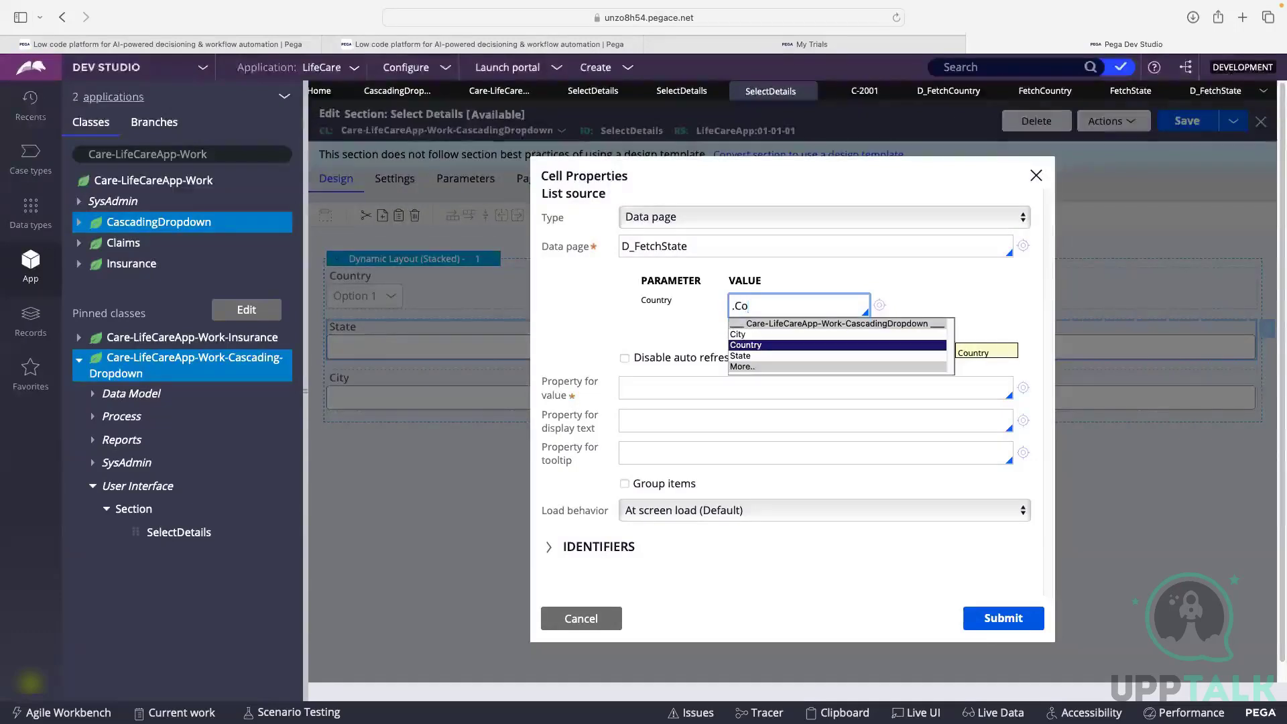
key(Return)
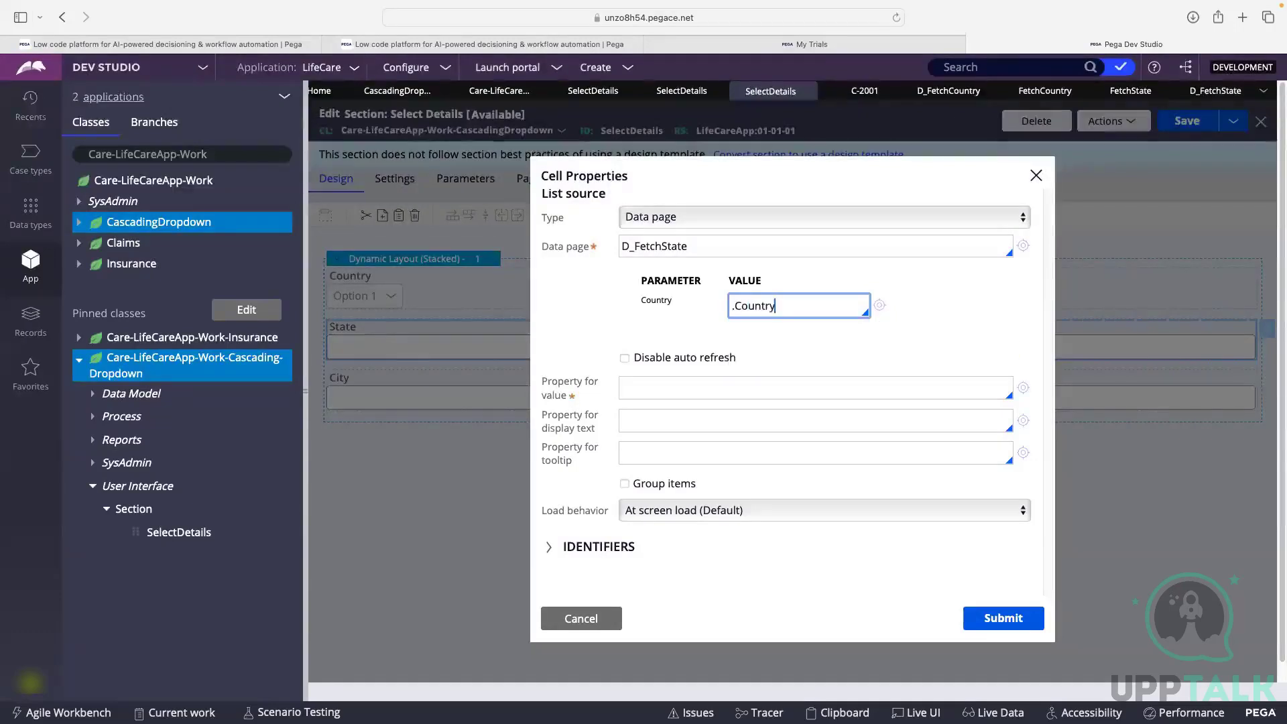
Step: Set the State dropdown's property for value to .State, submit the cell properties, and save the SelectDetails section
click(662, 387)
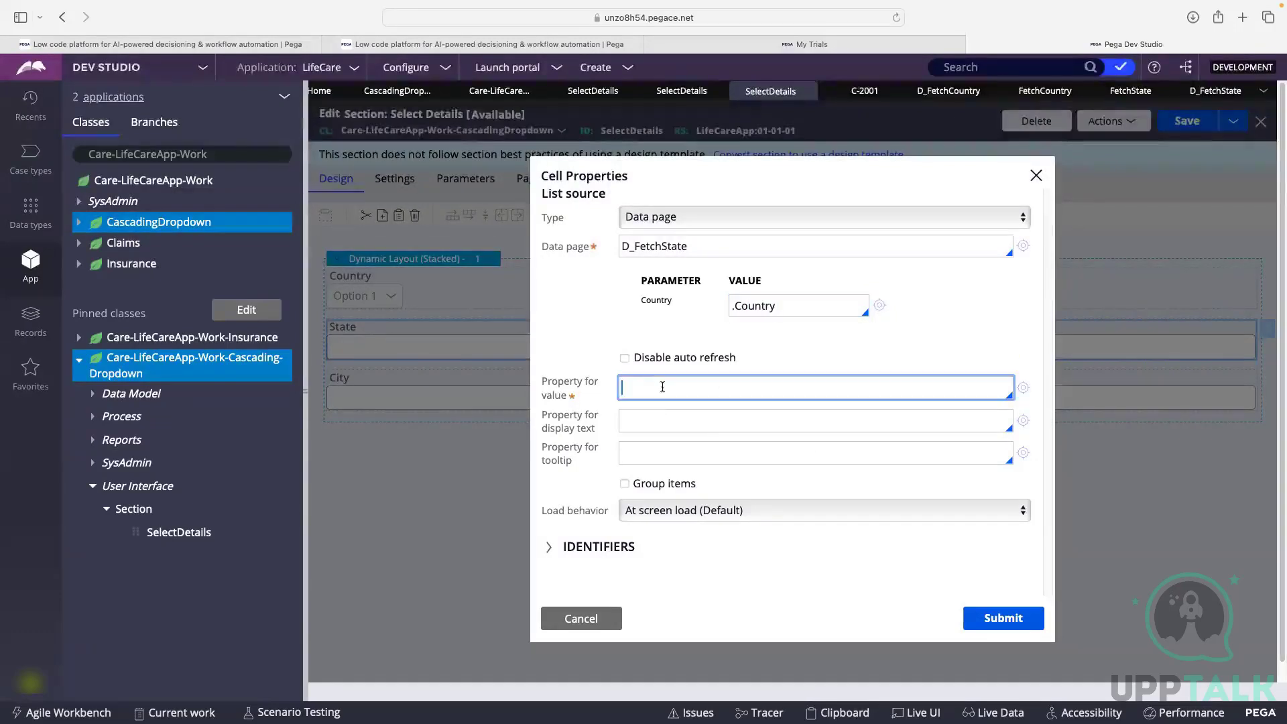
text(.)
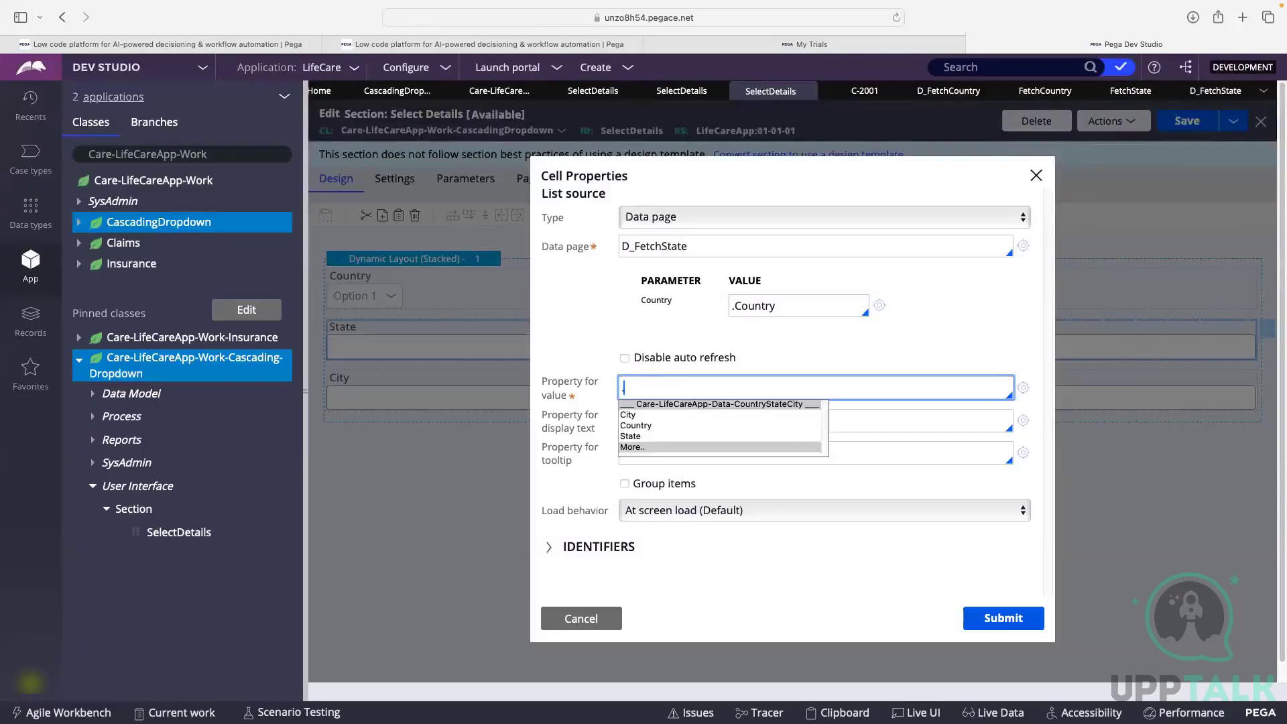
click(630, 436)
click(631, 417)
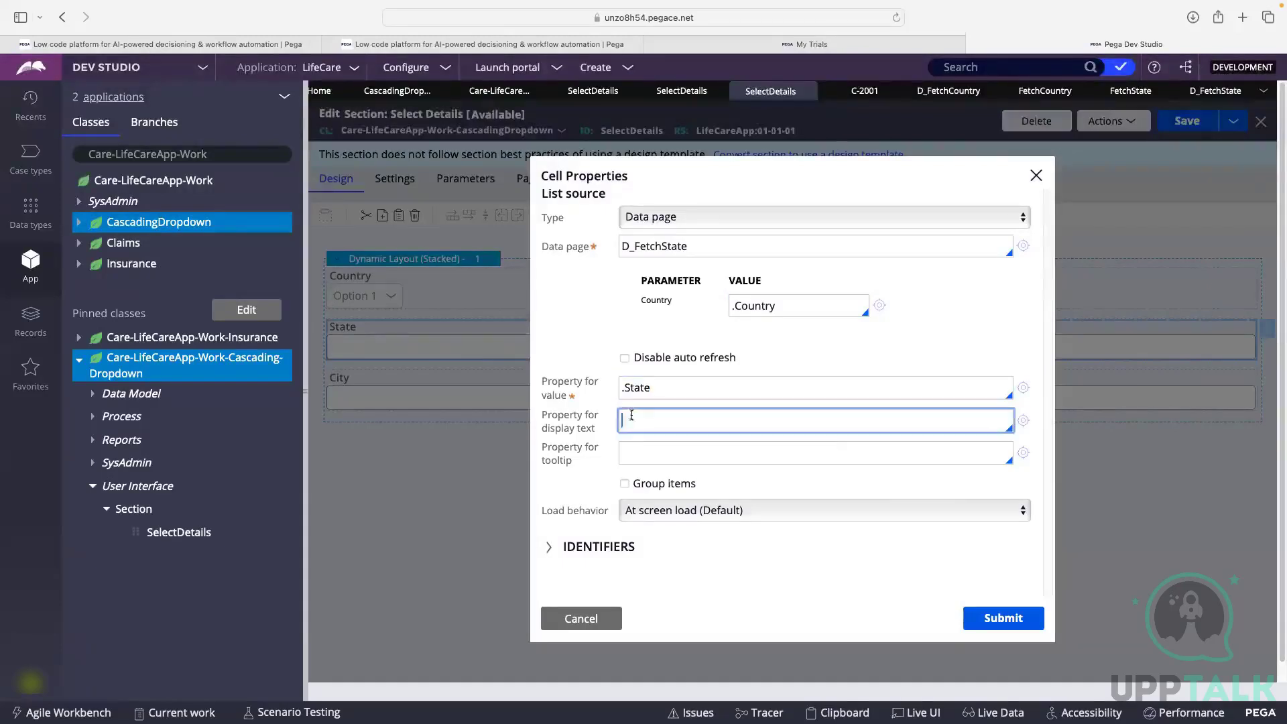
click(996, 614)
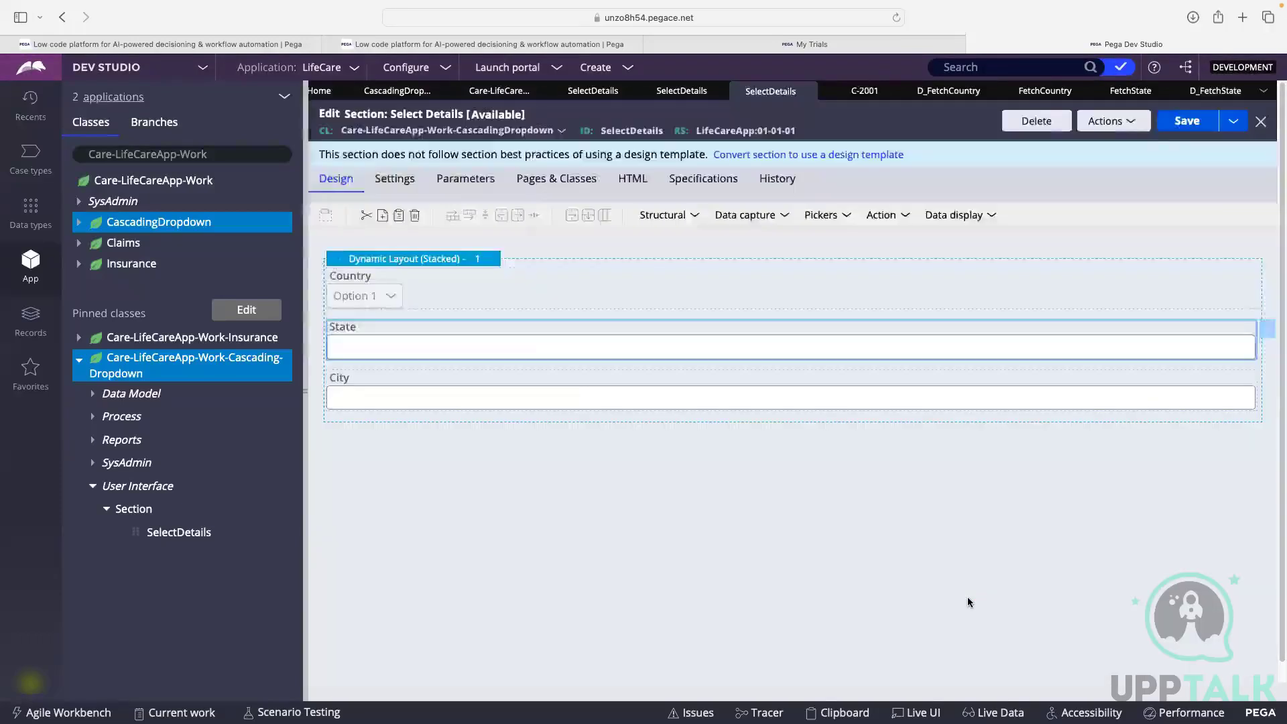
click(1181, 115)
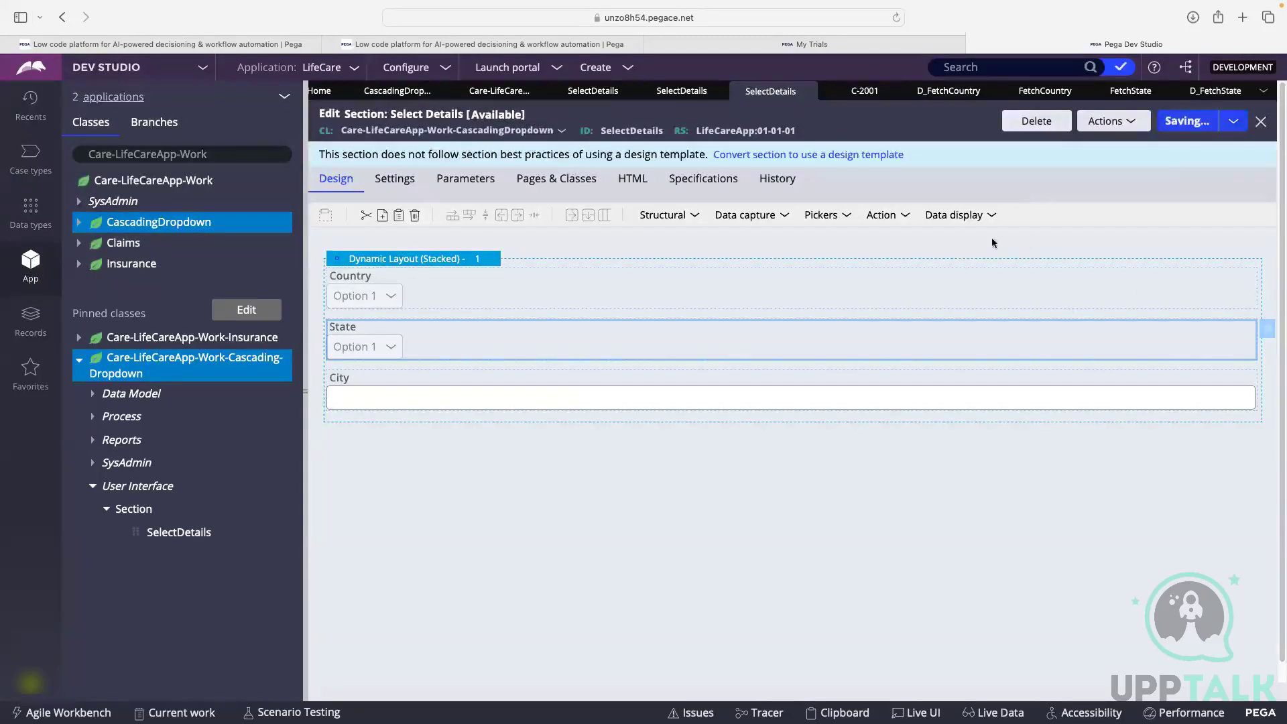
Step: Refresh case C-2001 and reopen its Select Details assignment
click(841, 98)
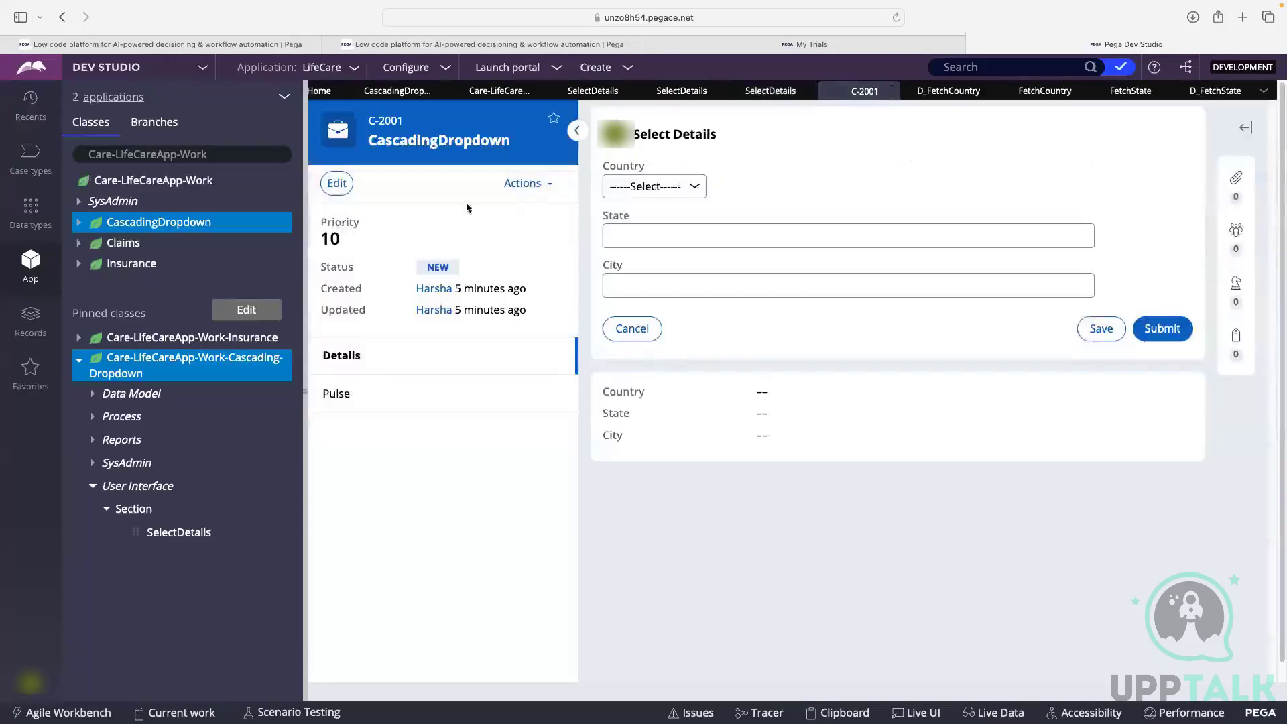
click(543, 185)
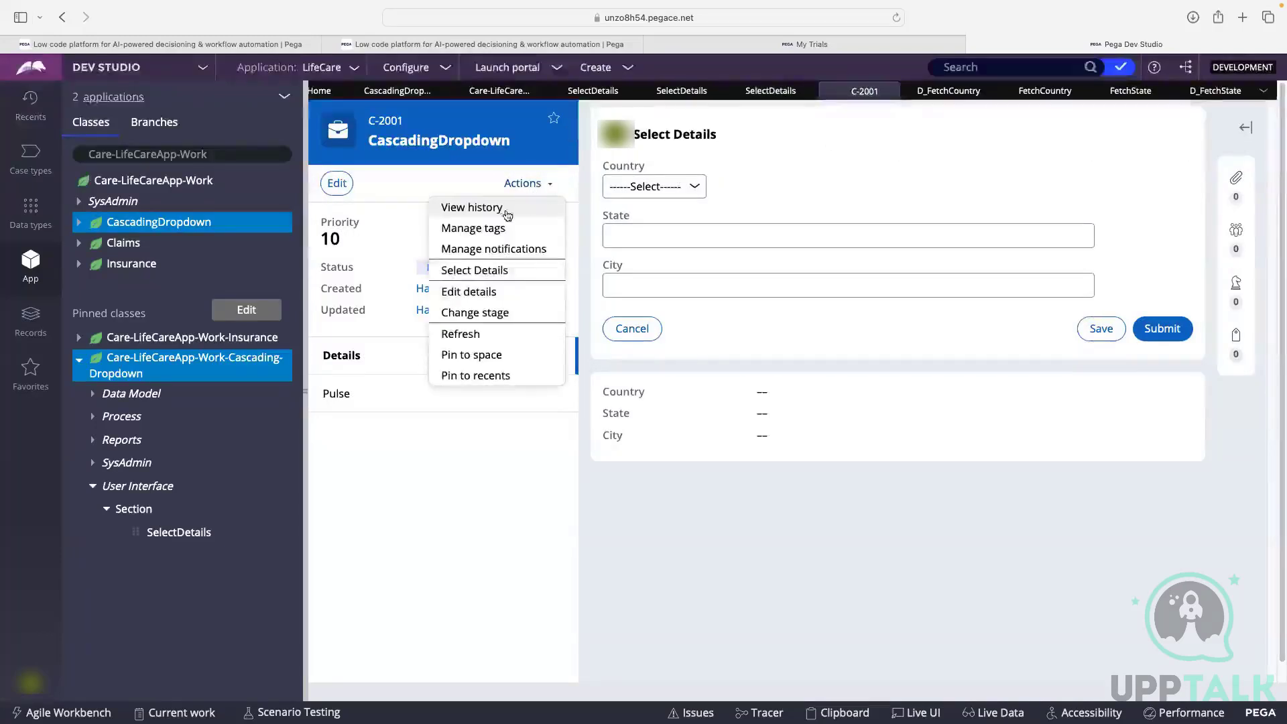
click(483, 333)
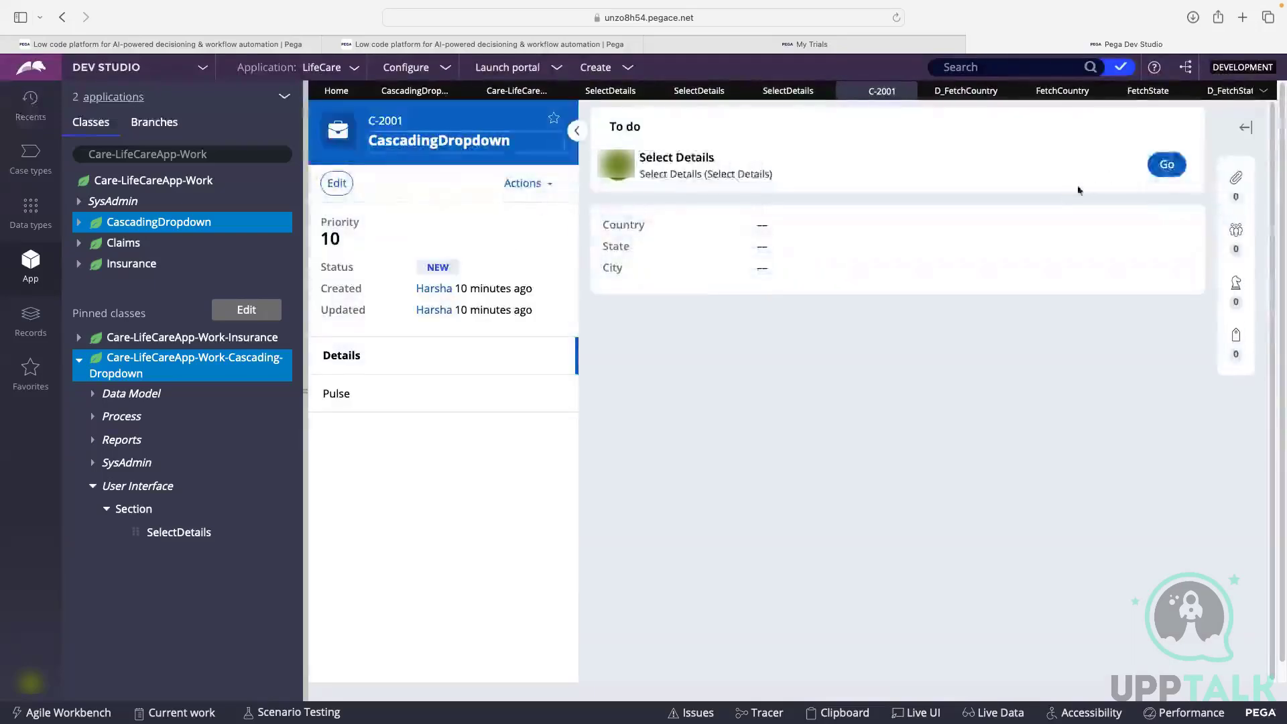
click(1166, 165)
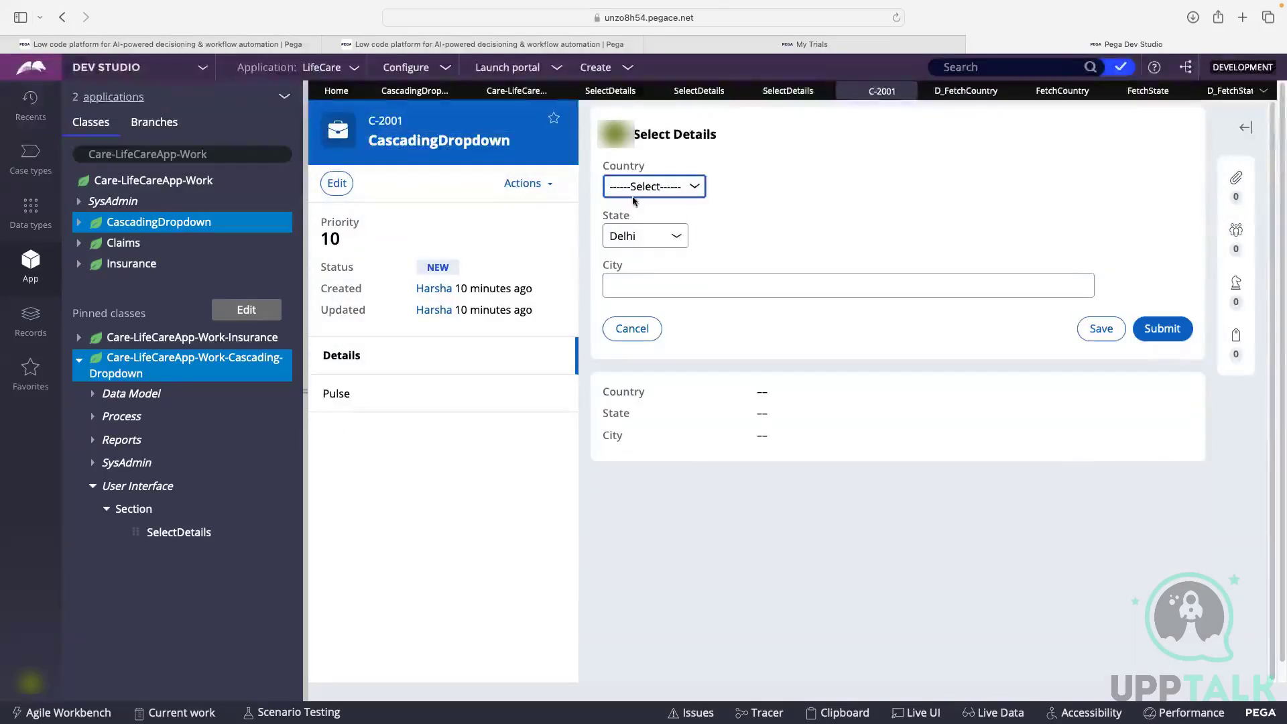
Step: Check the State dropdown's options with no country chosen, and again with Country set to Netherlands
click(645, 239)
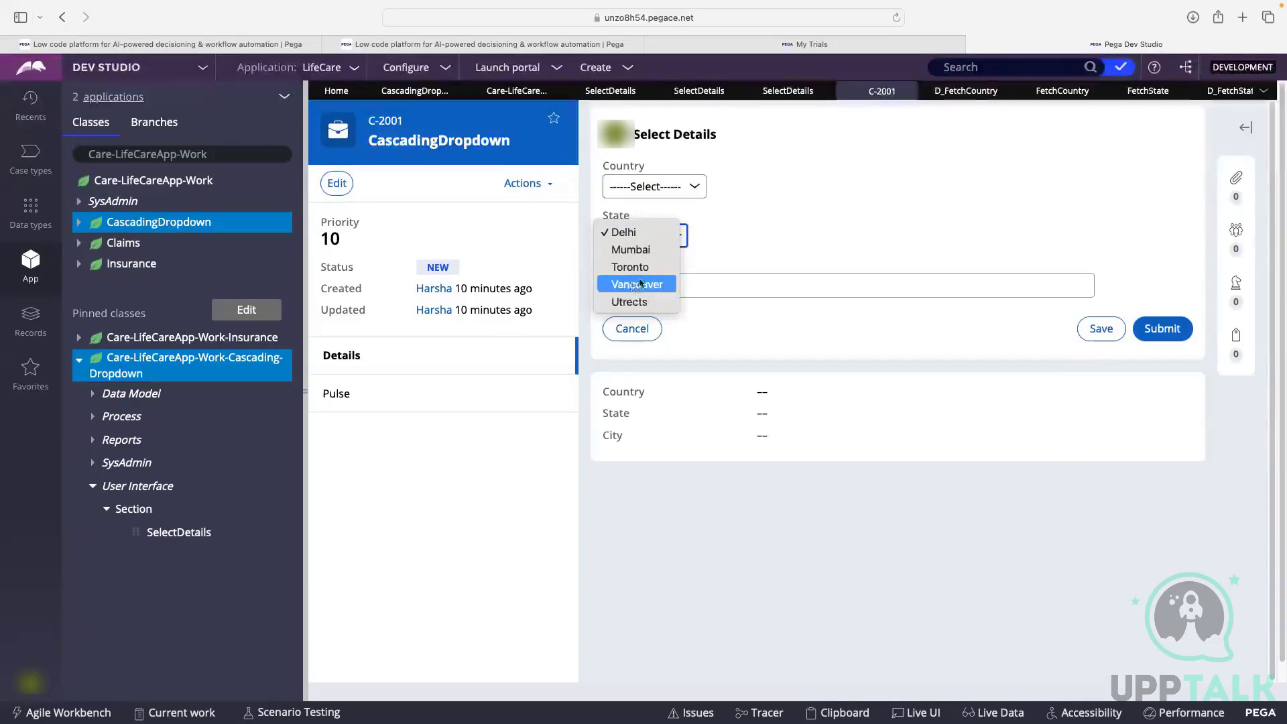
click(770, 220)
click(644, 187)
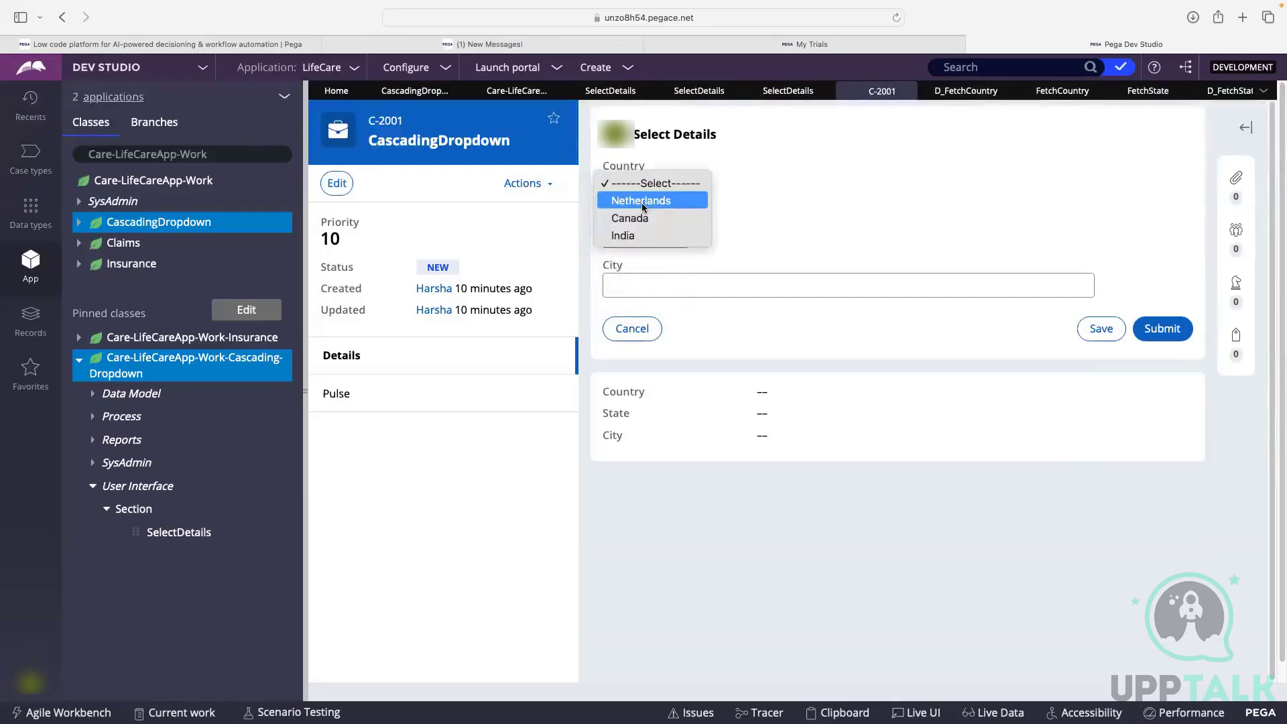
click(642, 202)
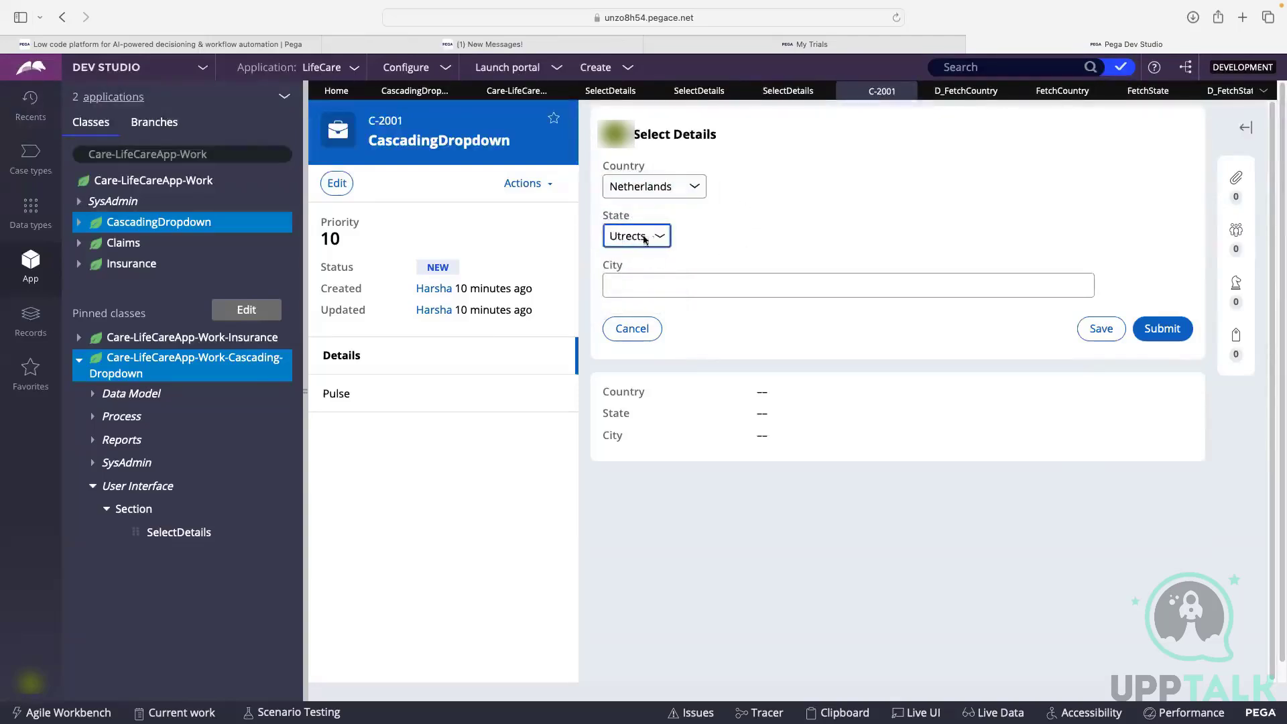
click(644, 240)
click(761, 226)
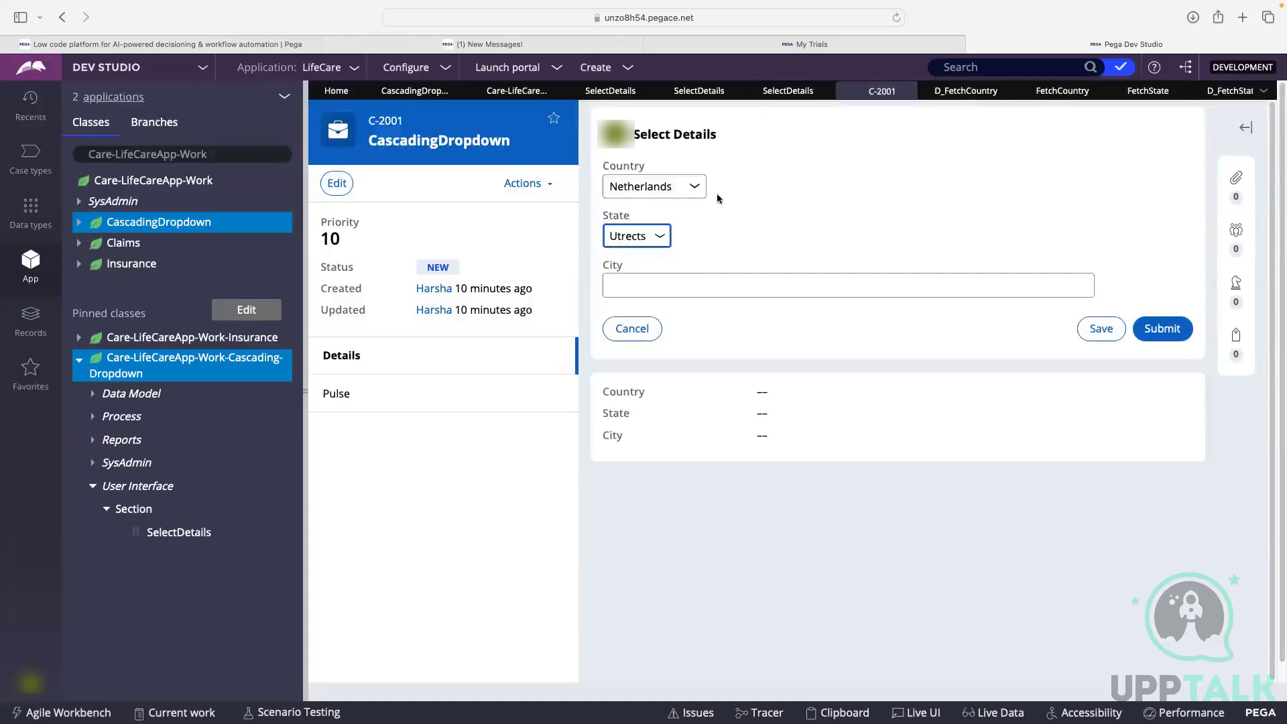
Step: Set Country to Canada in the case form and check the options in the State dropdown, keeping Toronto
click(671, 195)
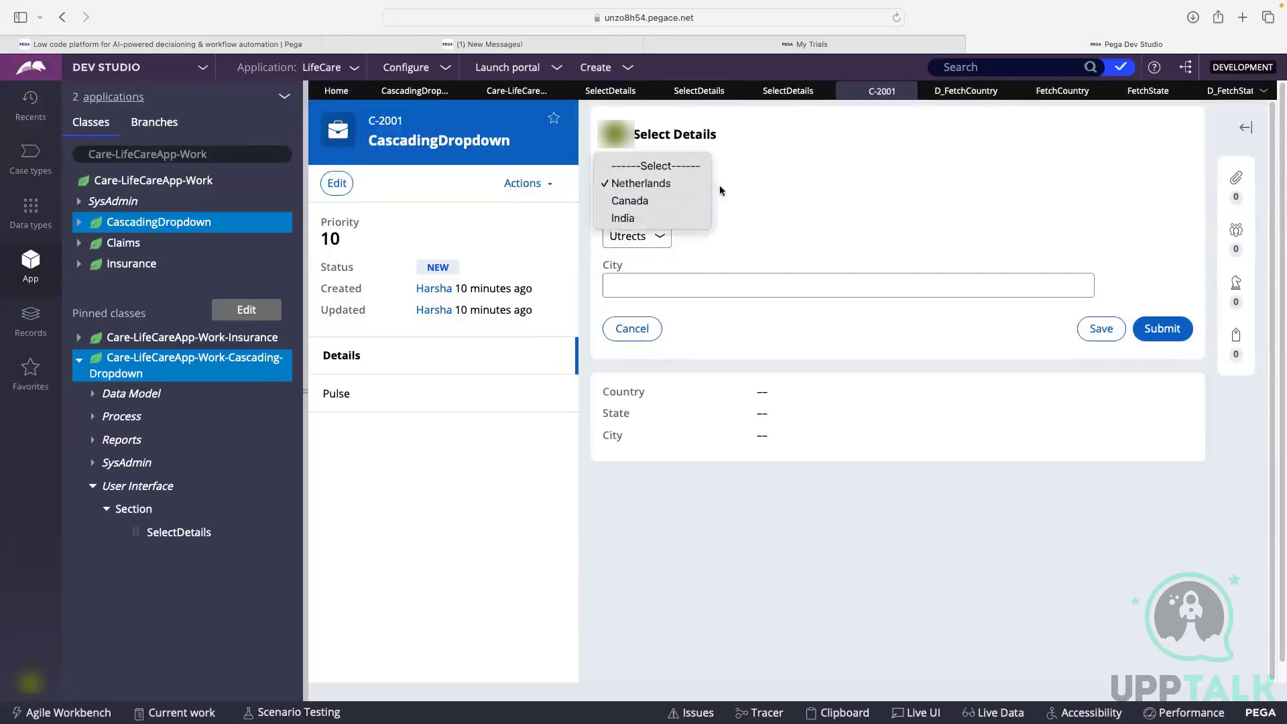
click(660, 203)
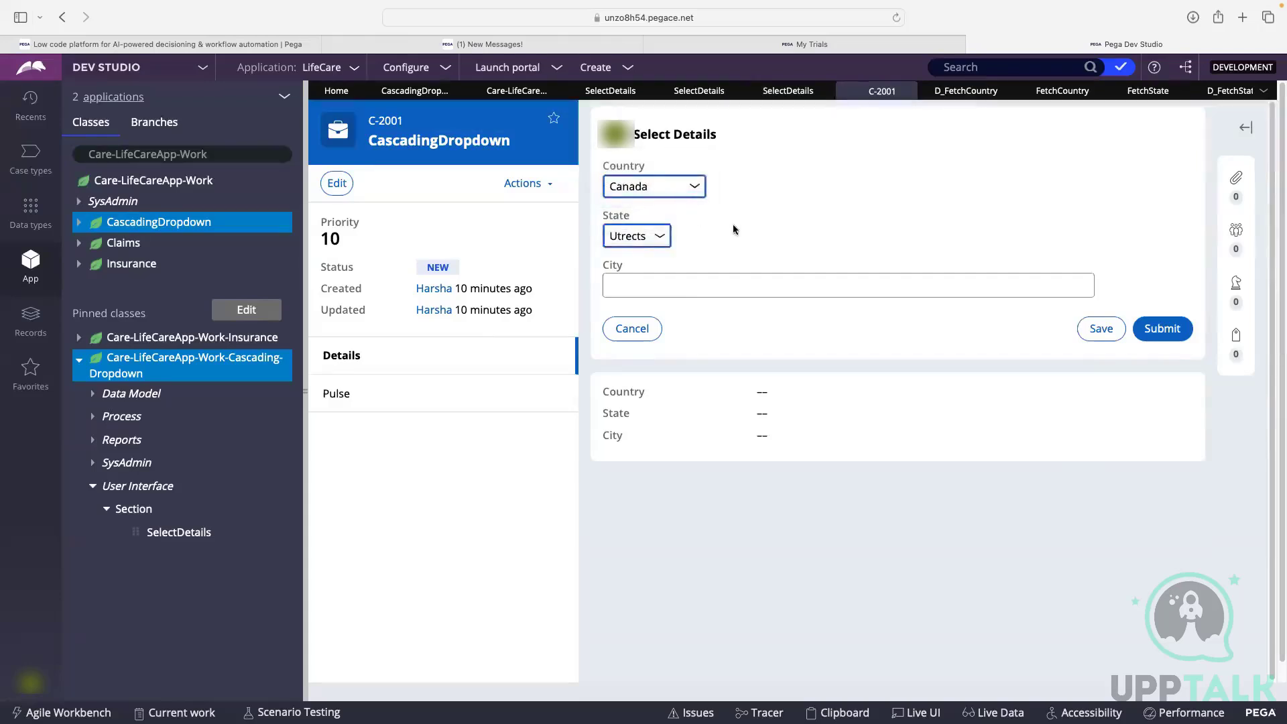
click(636, 242)
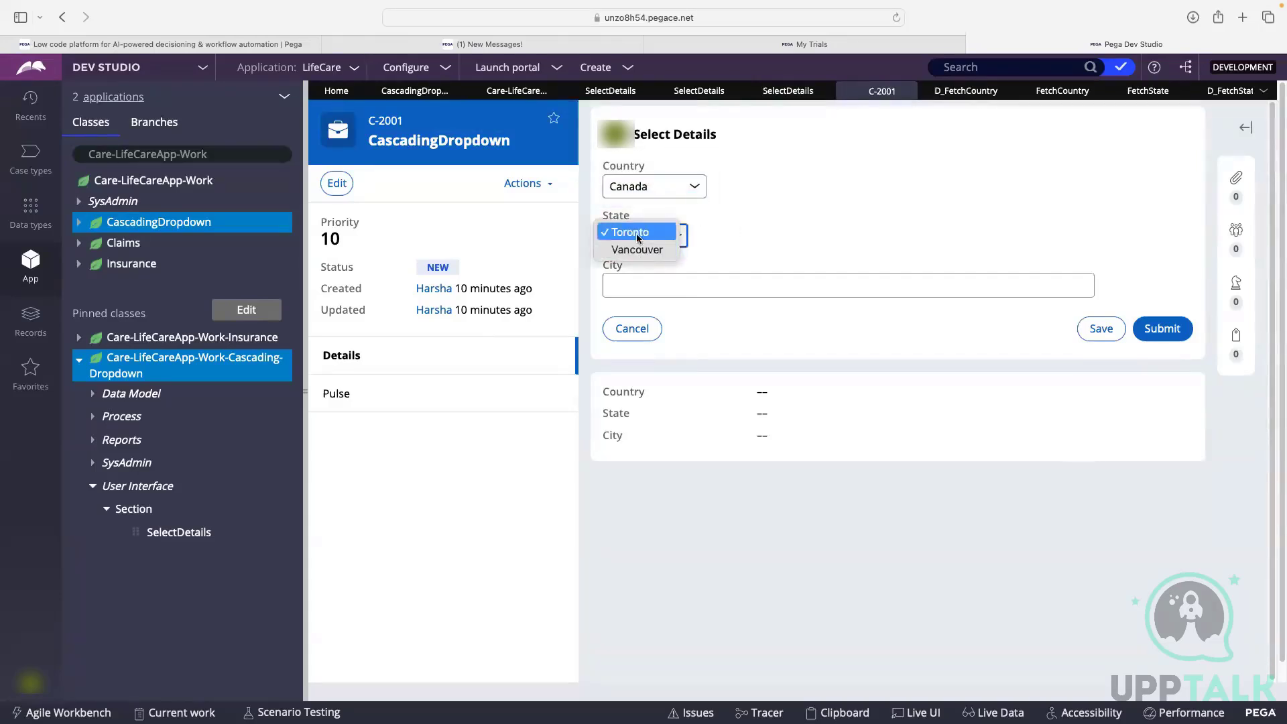
click(630, 233)
Step: Set Country to India in the case form, check the State dropdown's options, and inspect the City field
click(641, 188)
click(640, 202)
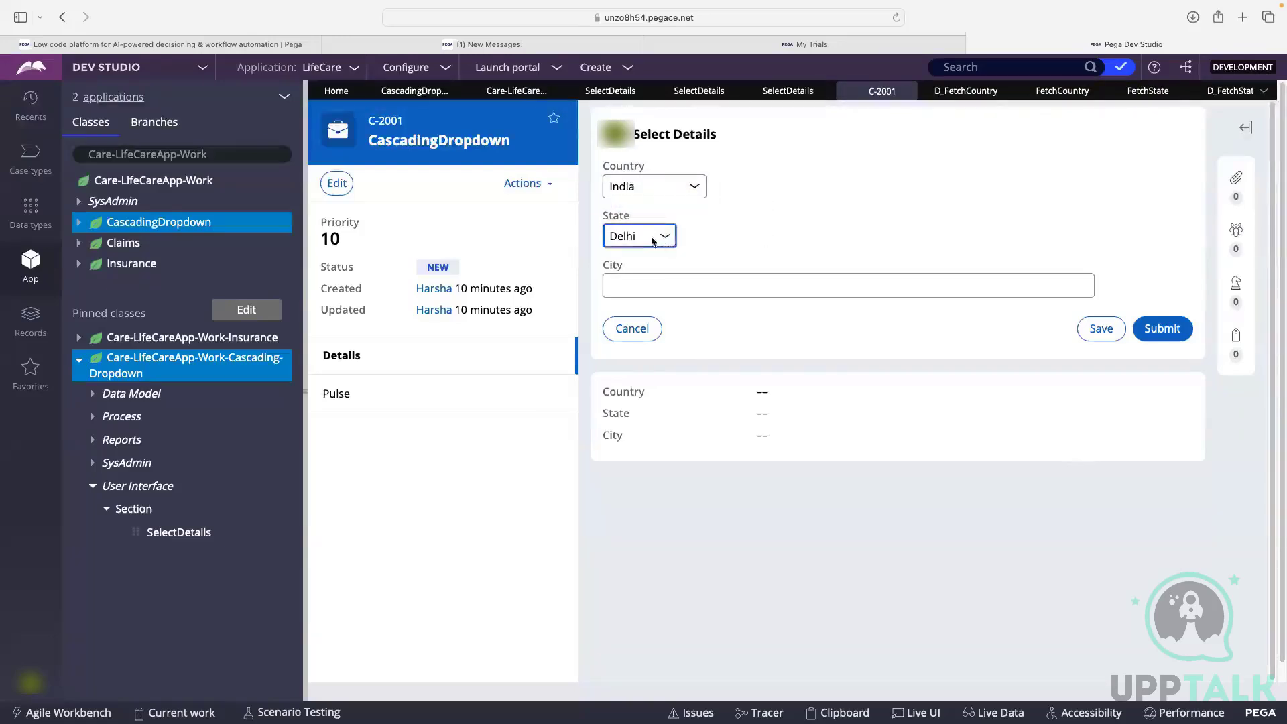
click(653, 238)
click(642, 233)
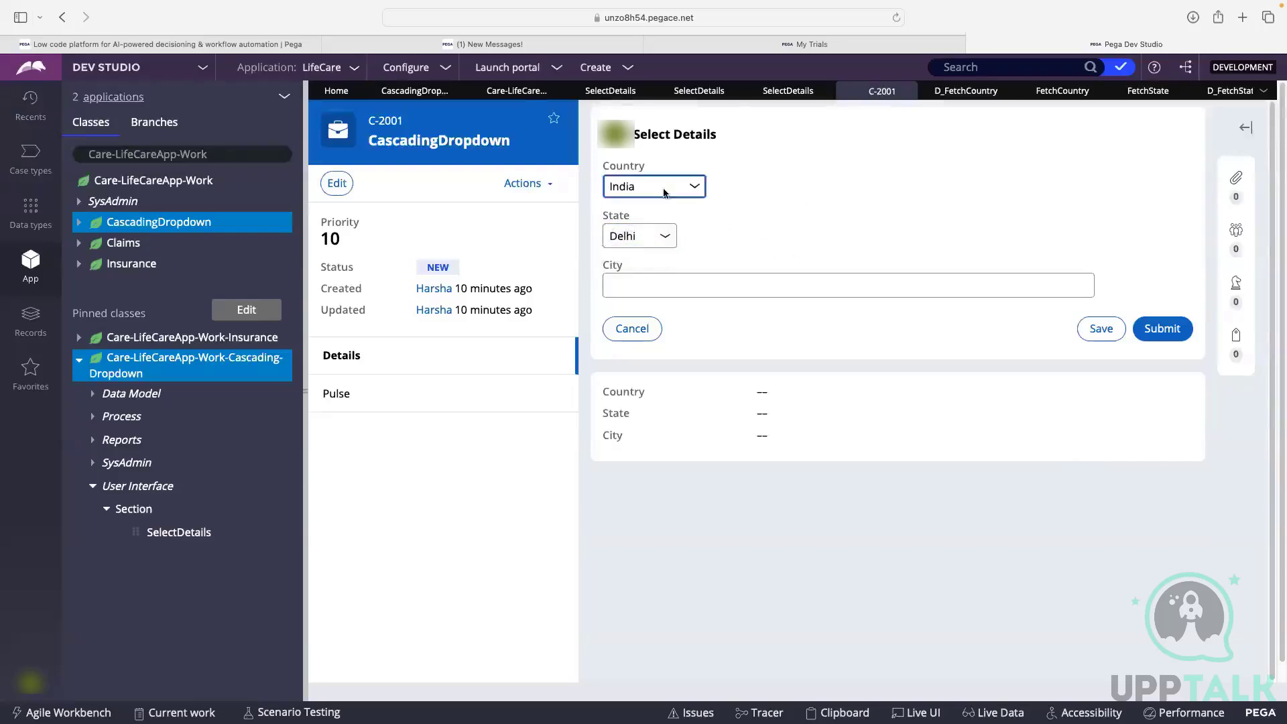
click(650, 238)
click(843, 220)
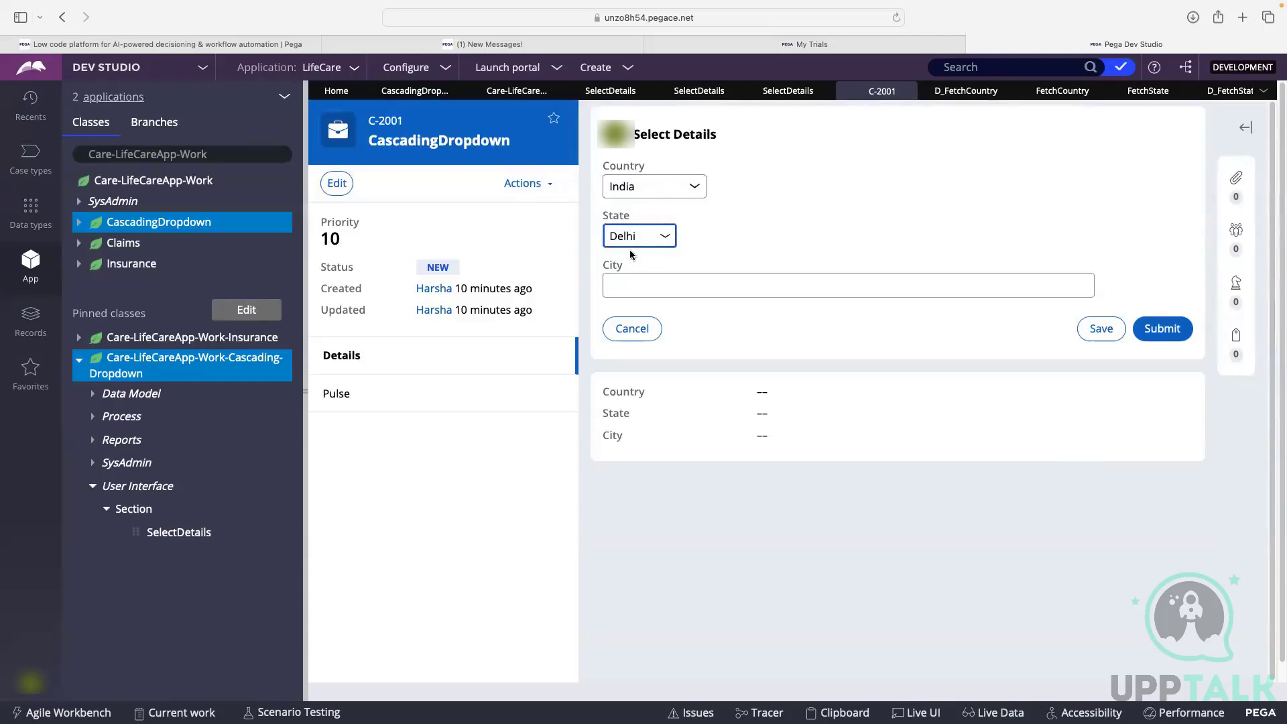
click(643, 288)
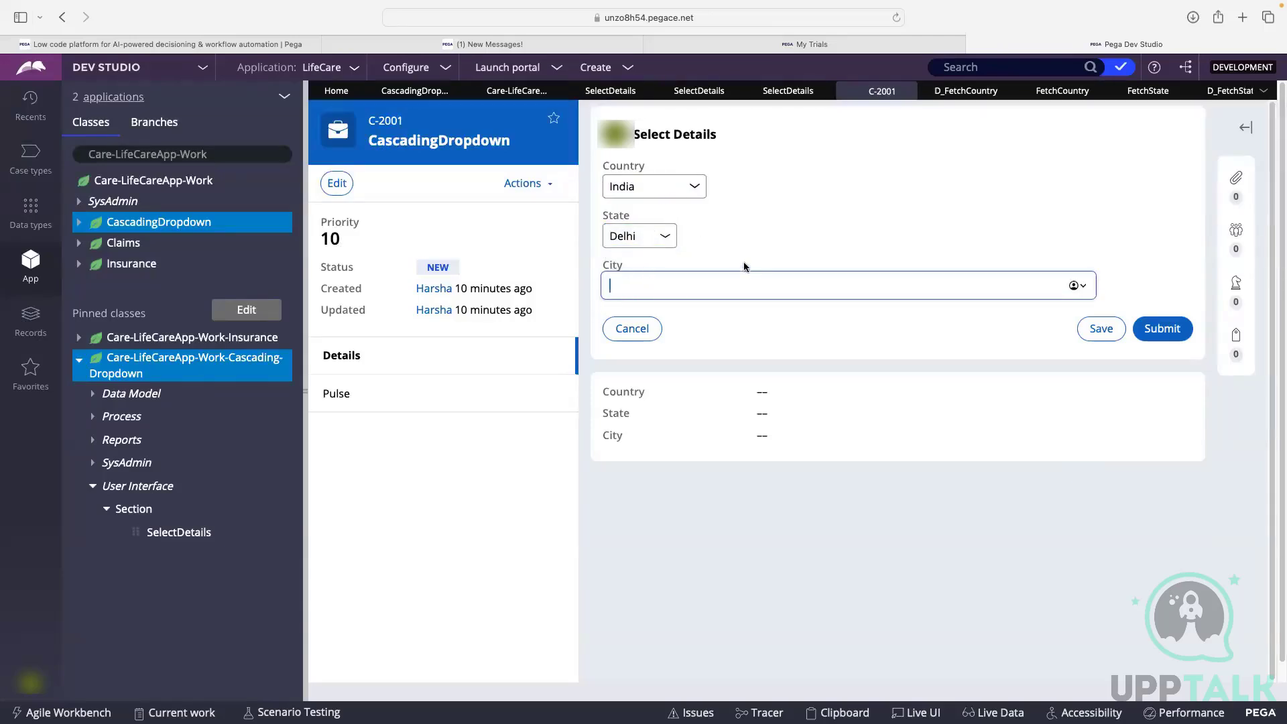
Step: Open the FetchCountry report definition that feeds the D_FetchCountry data page
click(794, 93)
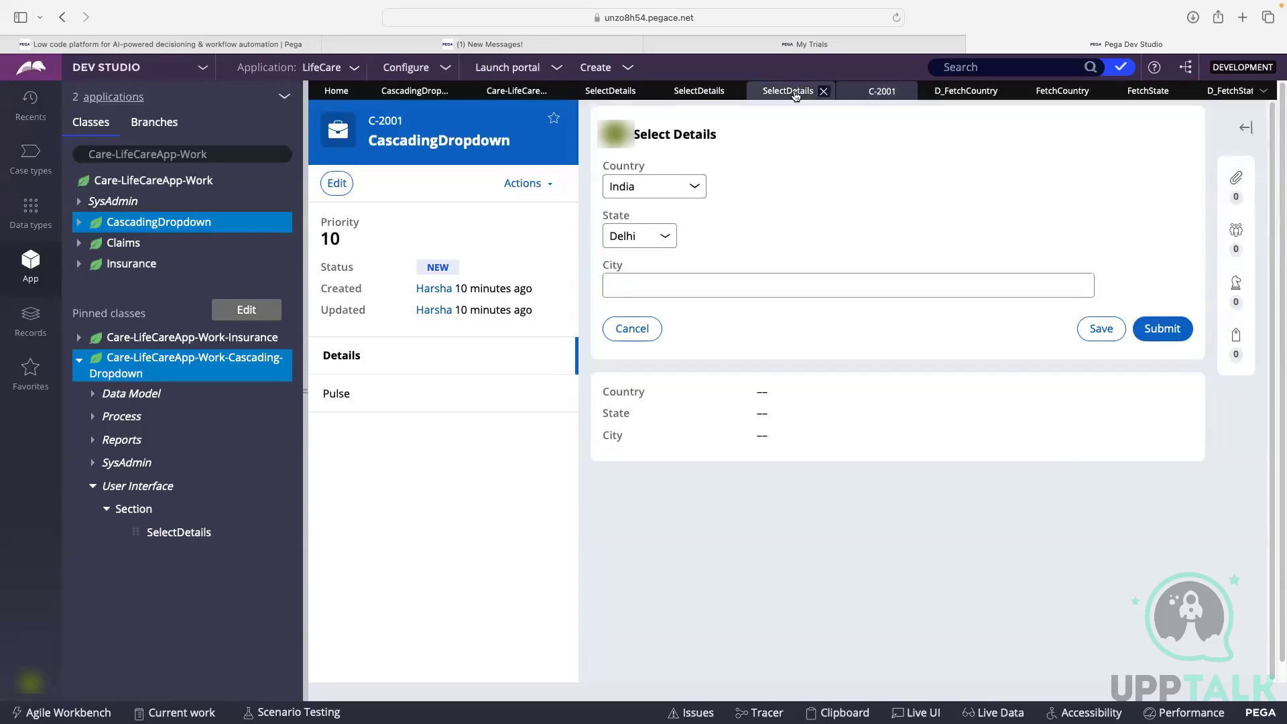
click(962, 91)
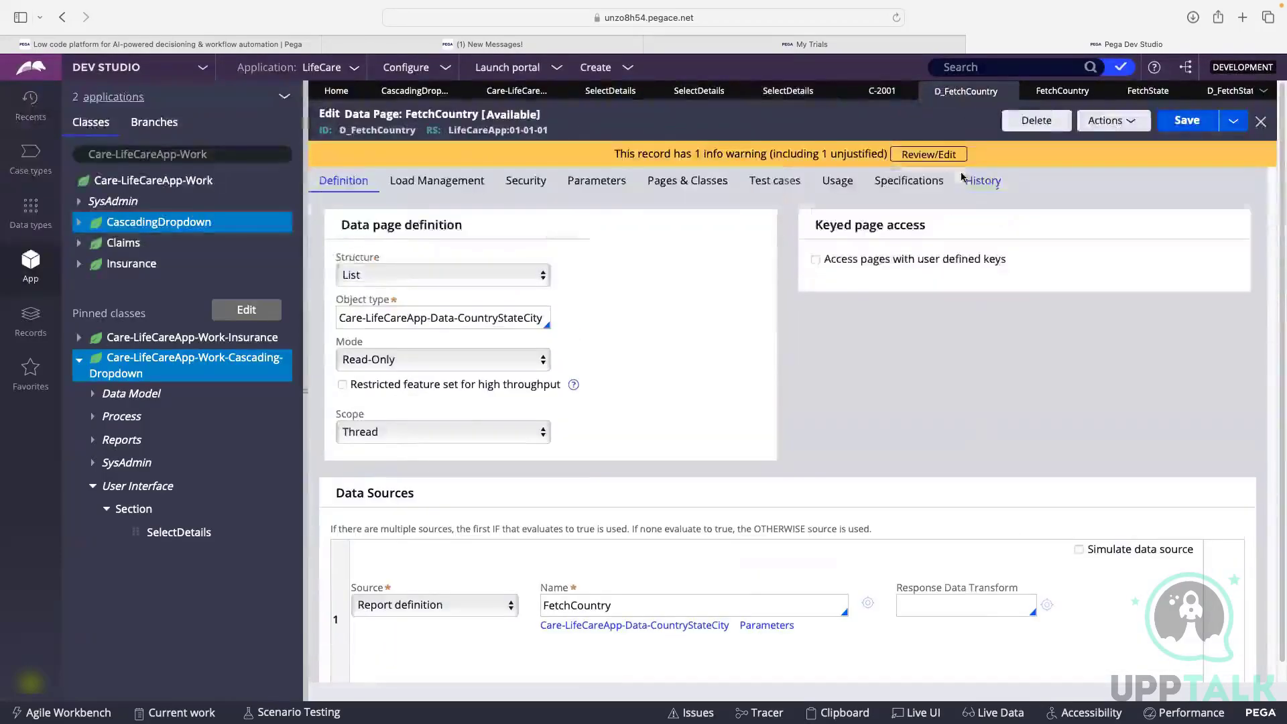
scroll(871, 382, down, 5)
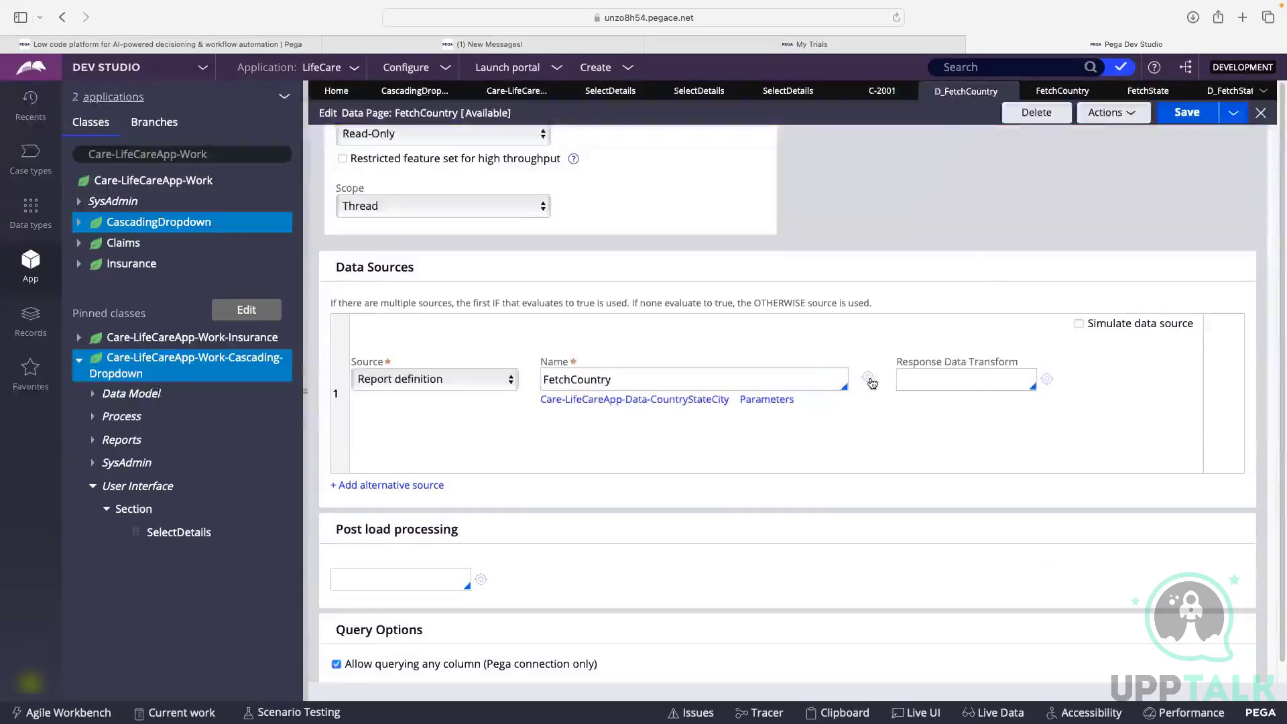
click(870, 381)
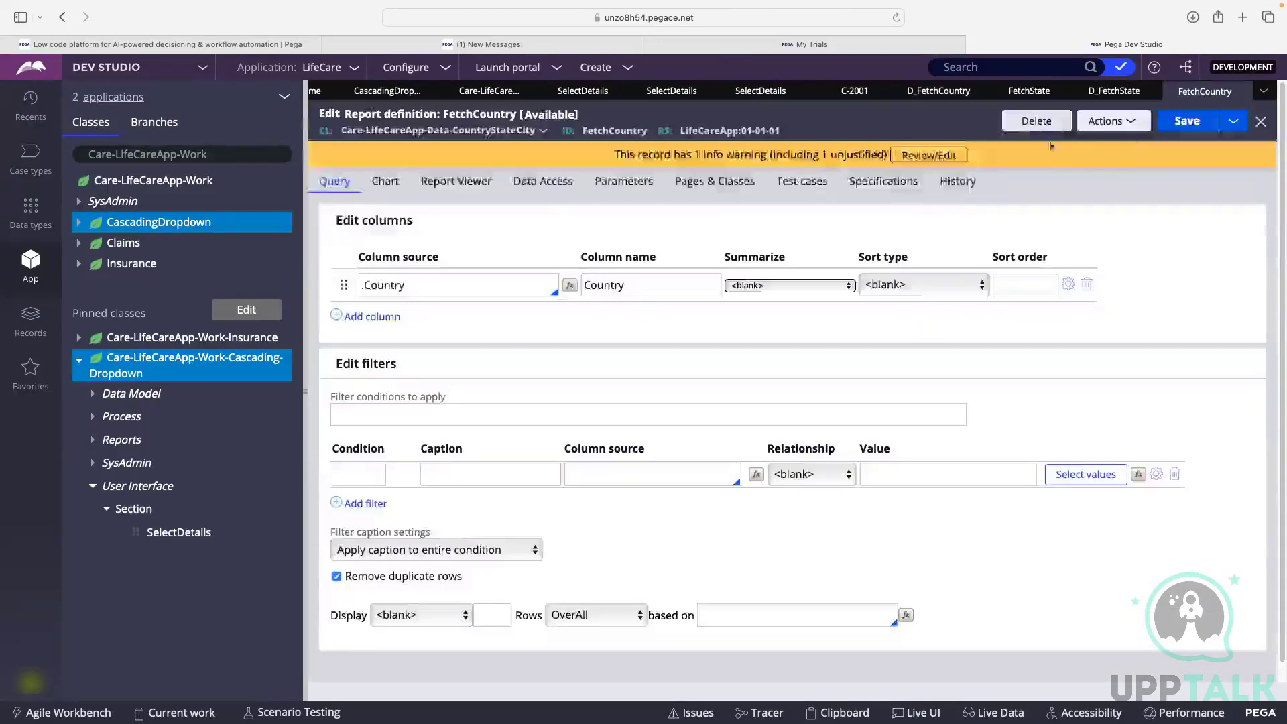
Step: Save a copy of the FetchCountry report definition as FetchCity and open it
click(1230, 122)
click(1131, 144)
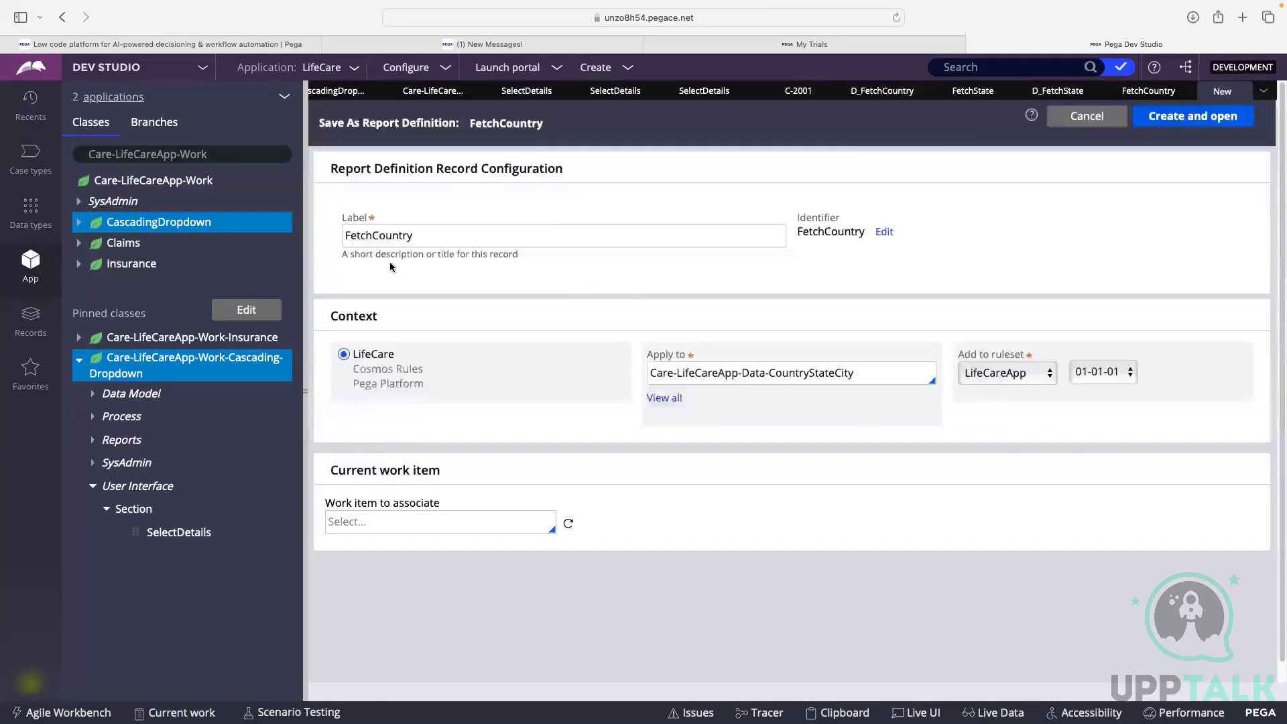
click(445, 235)
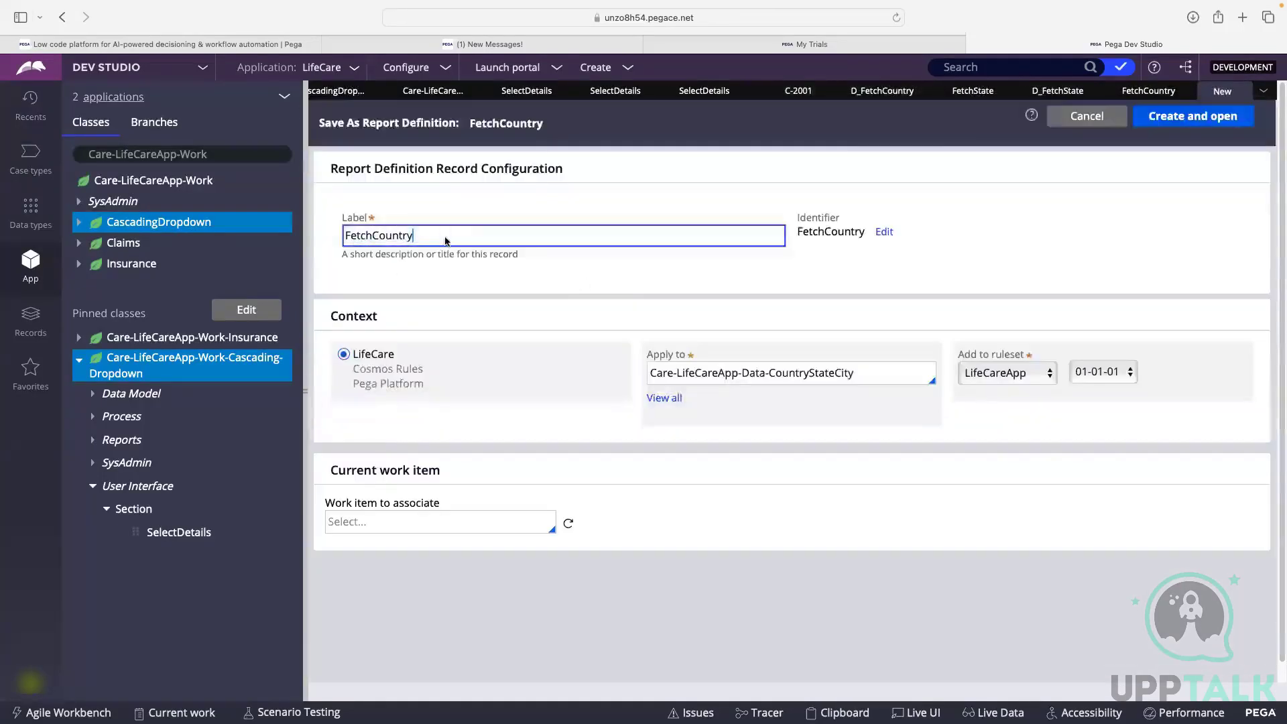
key(BackSpace)
key(BackSpace)
key(BackSpace)
click(936, 257)
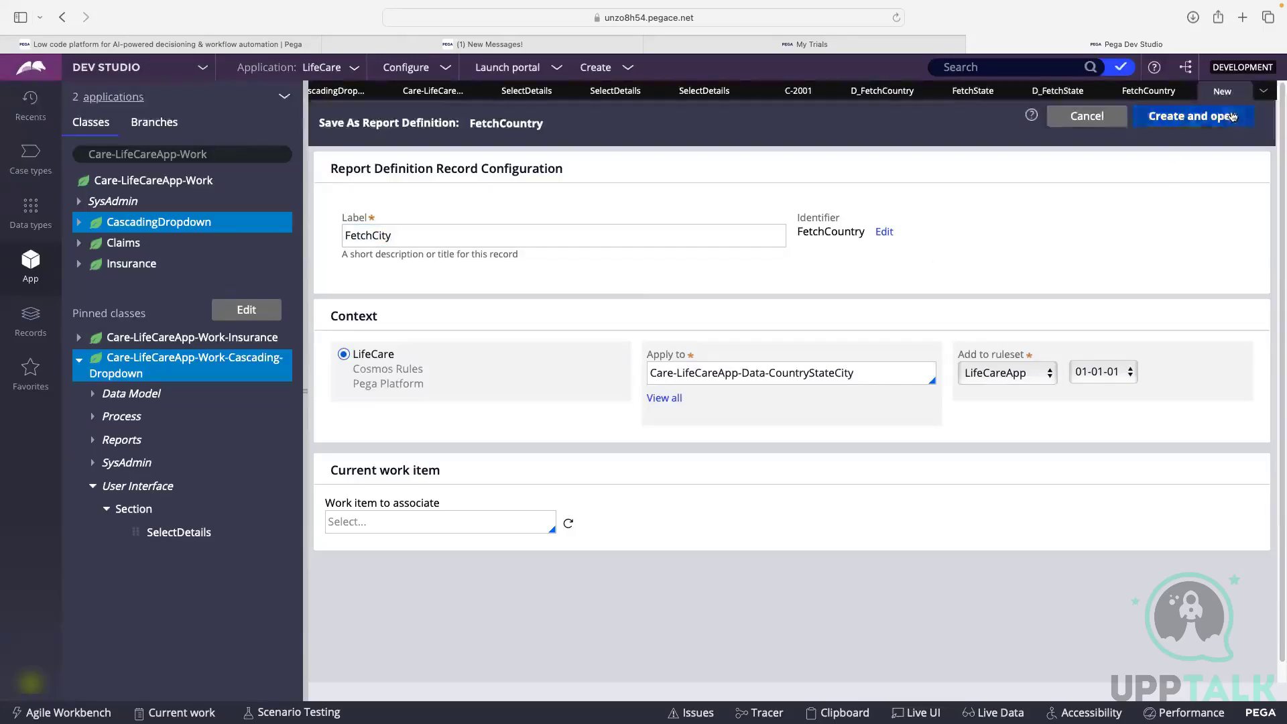
click(1196, 119)
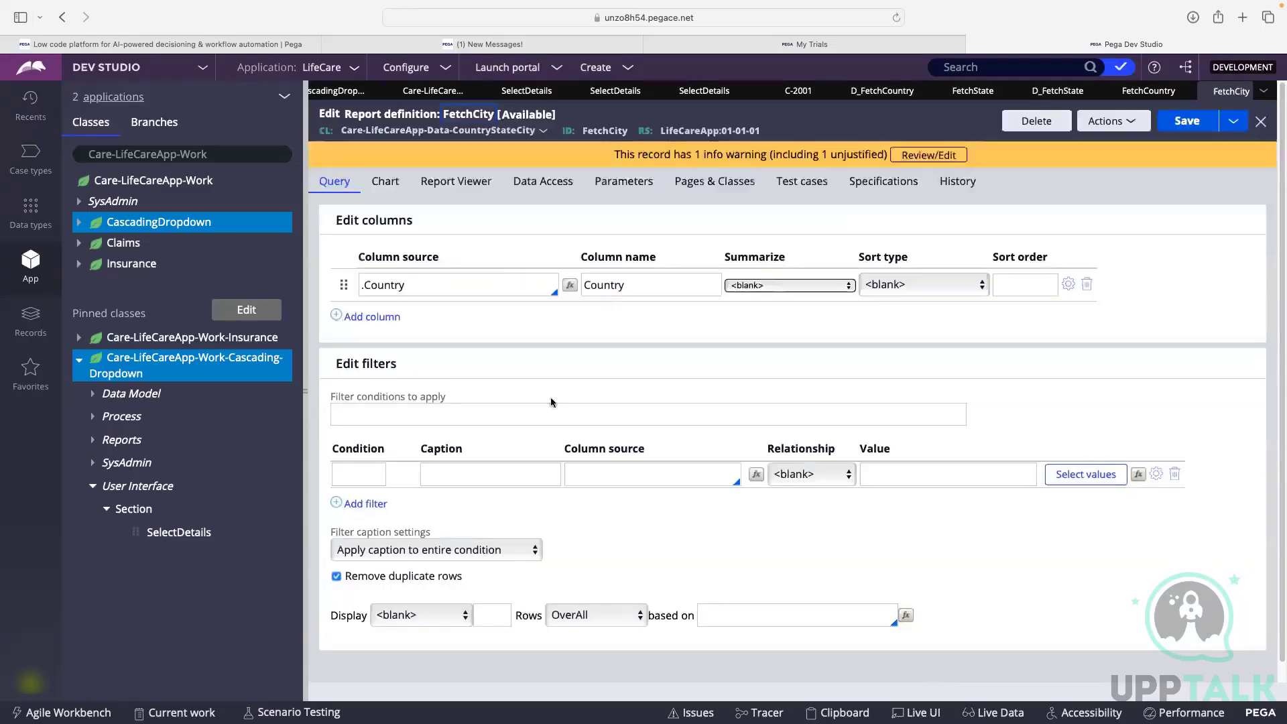
Step: Set the column source of the FetchCity report's filter condition to .State
click(594, 470)
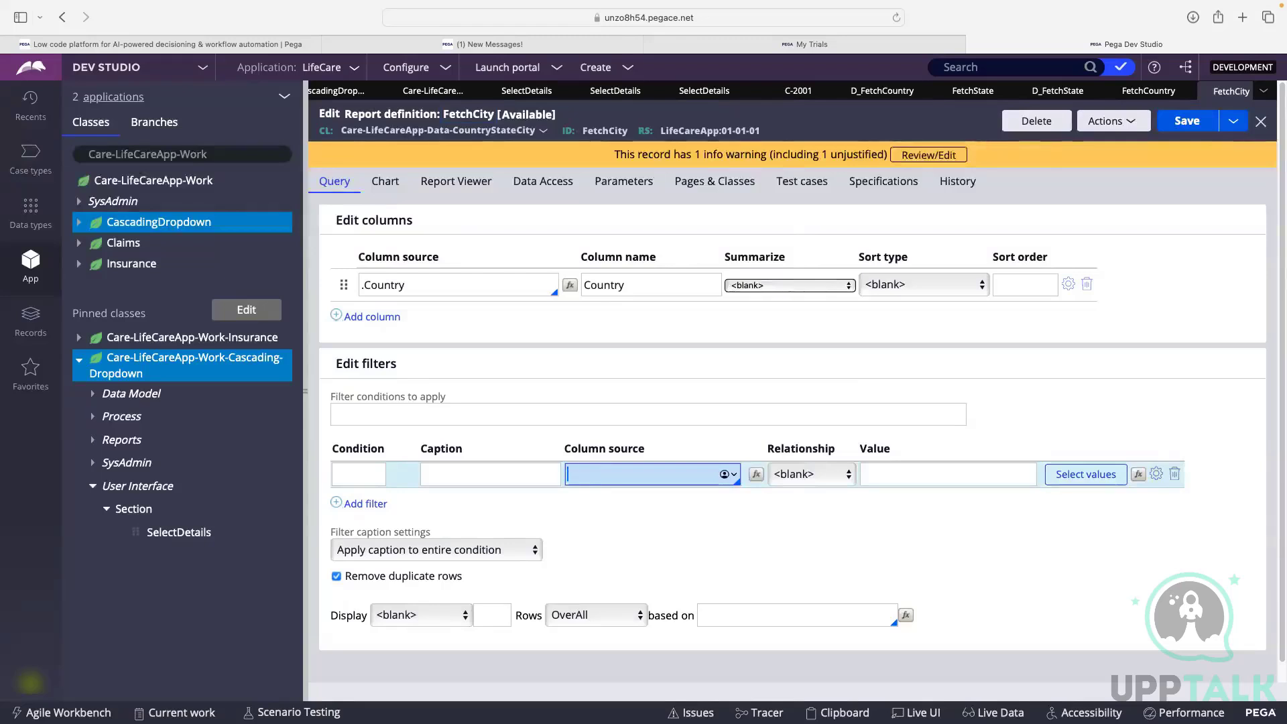
text(.State)
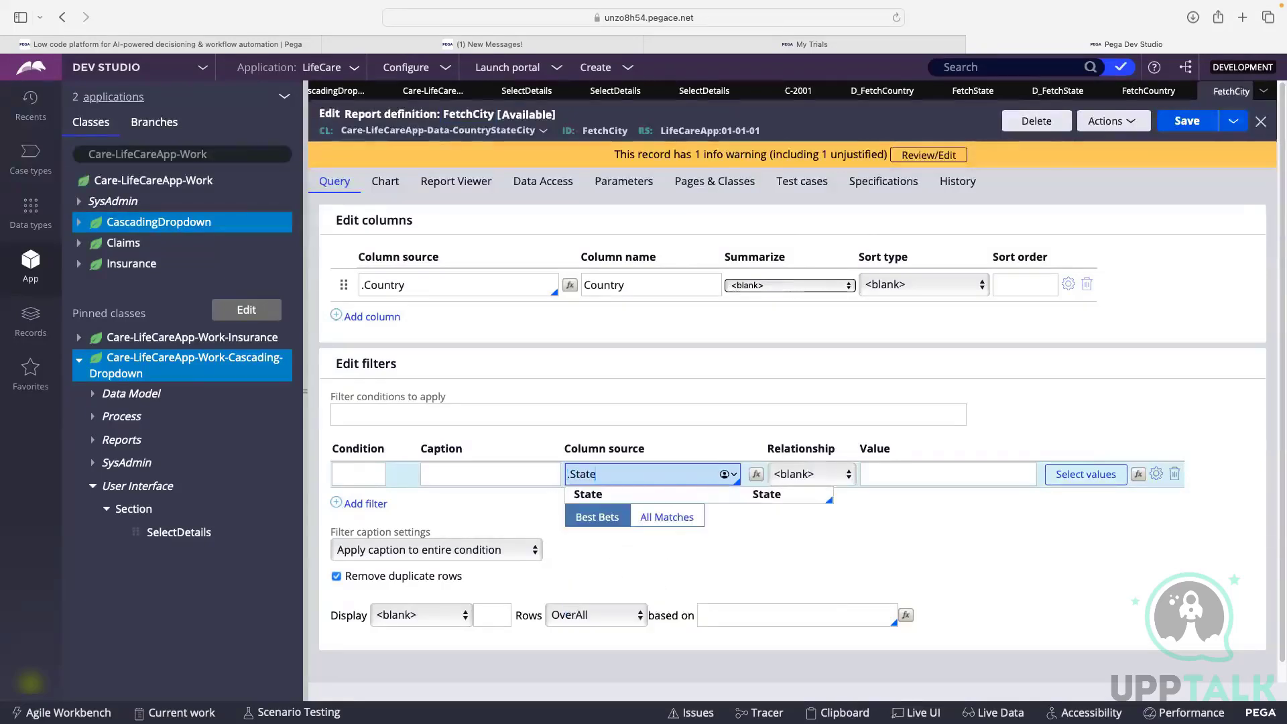
click(631, 497)
click(898, 471)
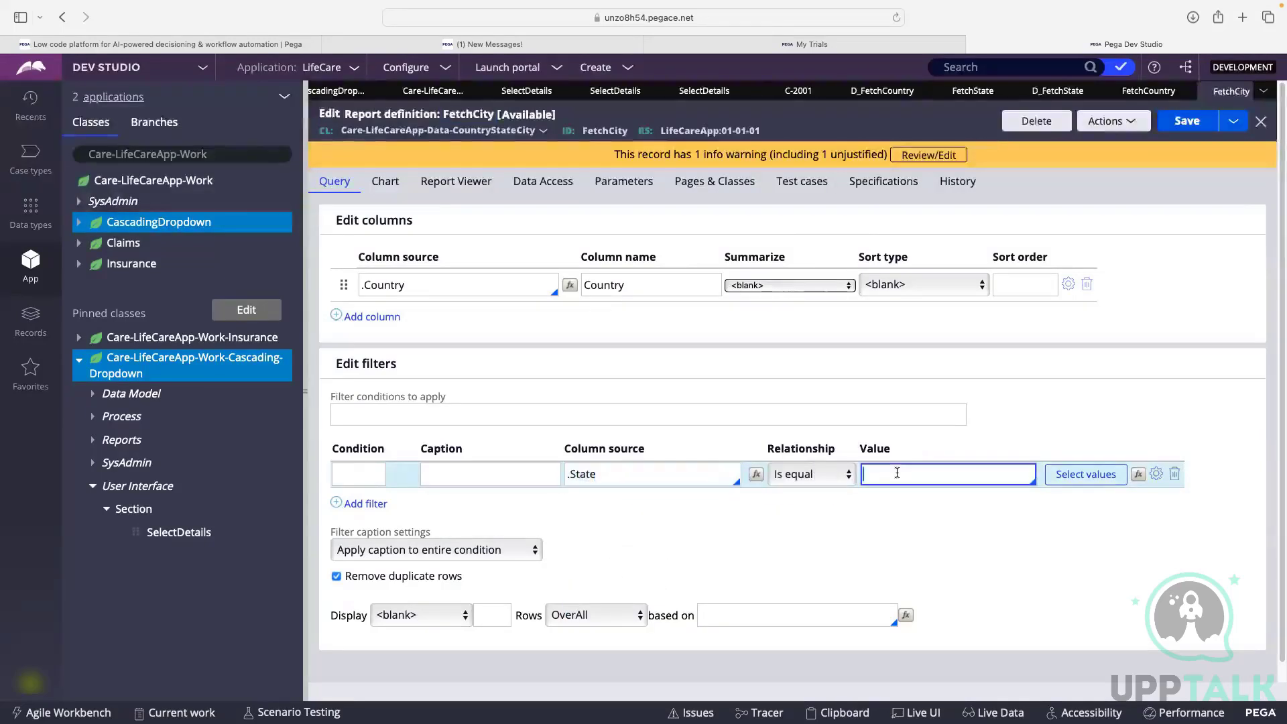
Step: Define a parameter named State with data type Text in the FetchCity report definition
click(623, 181)
click(449, 283)
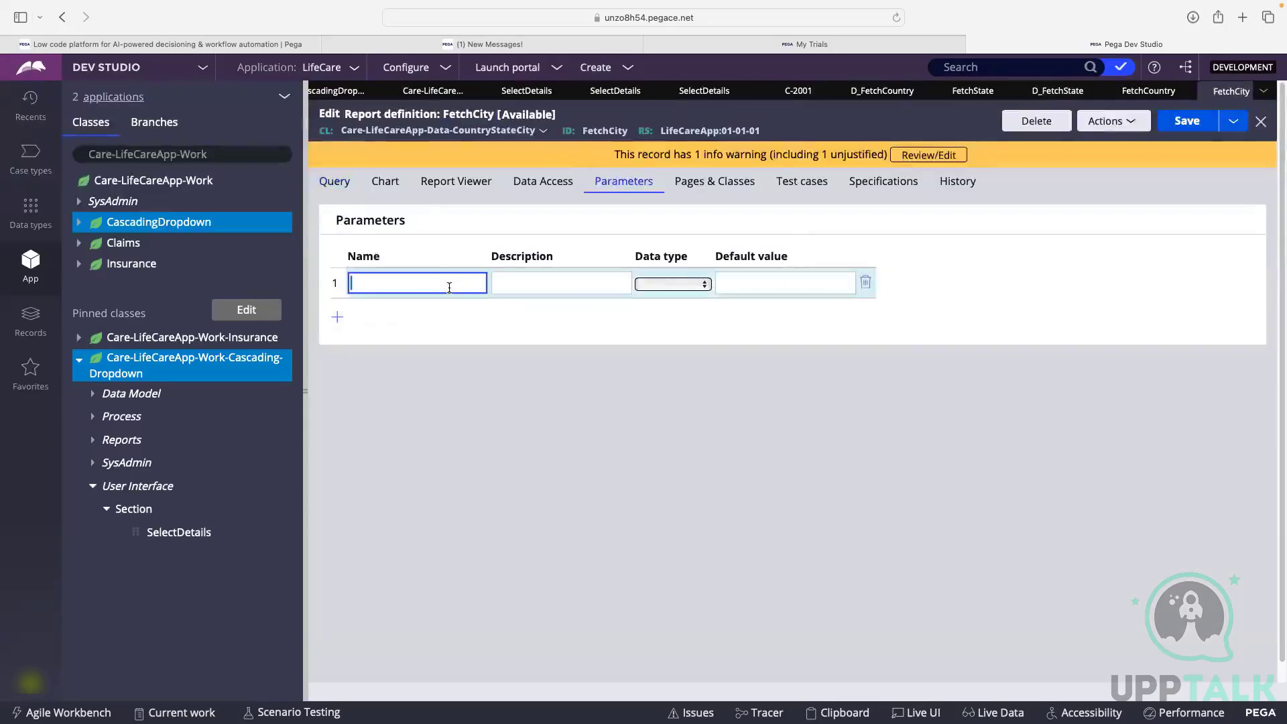
text(Ci)
text(State)
click(693, 287)
click(653, 296)
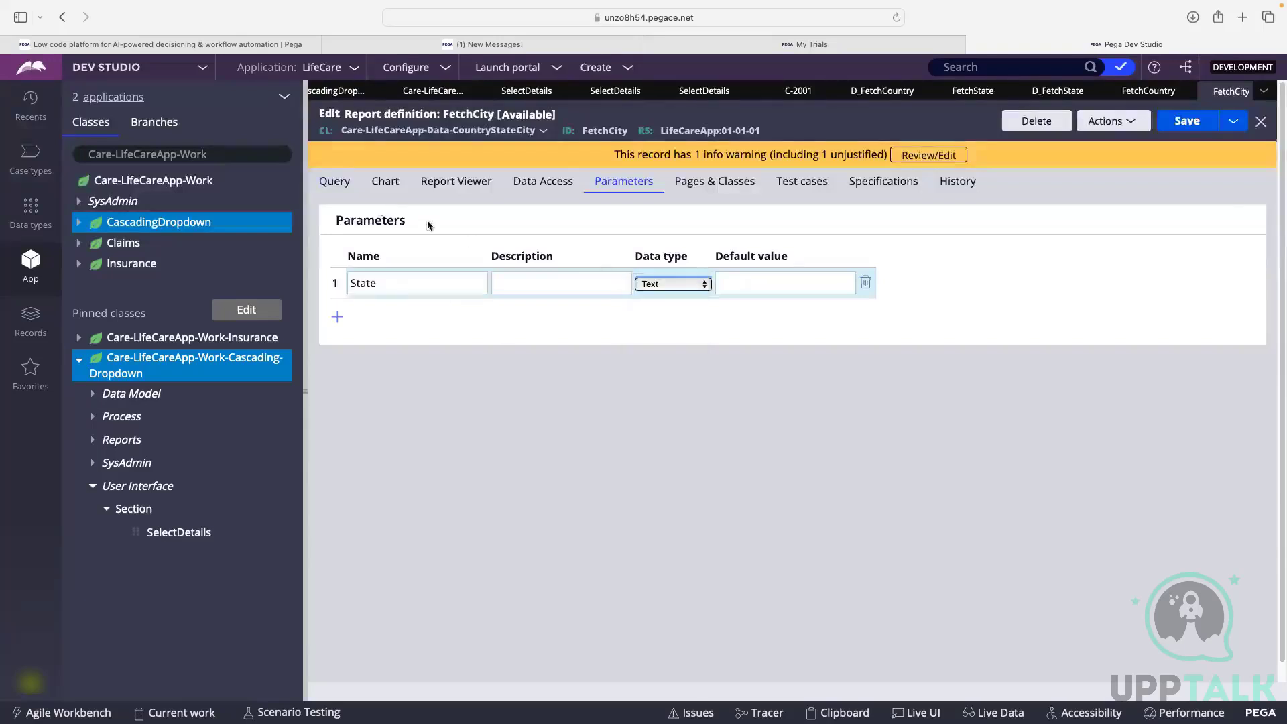
Step: Set the comparison value of the .State filter to Param.State
click(335, 185)
click(898, 475)
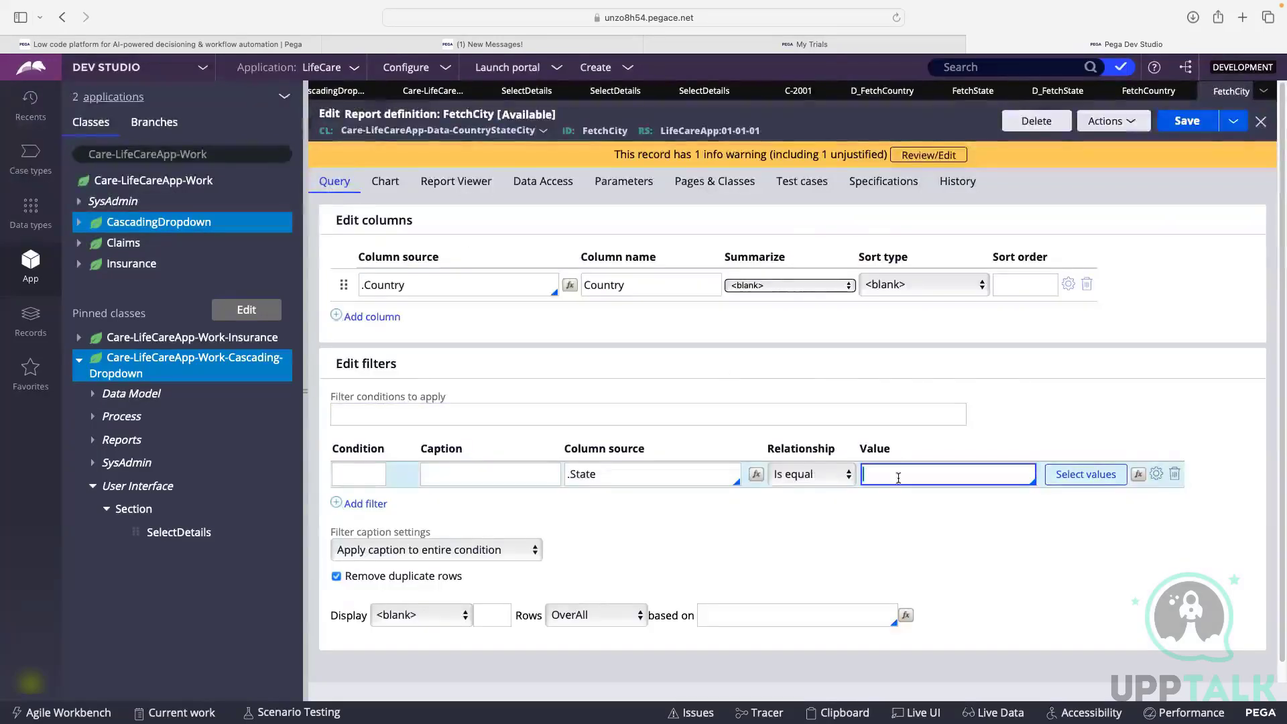
text(Param.State)
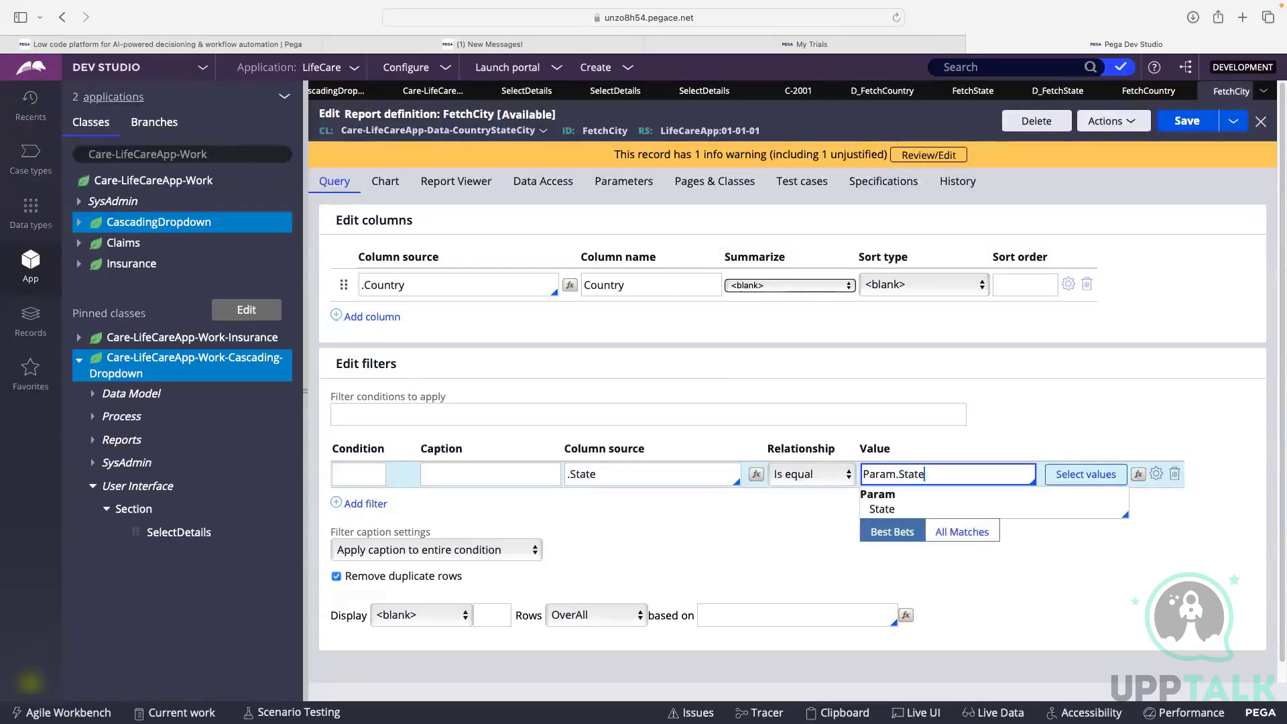
click(898, 509)
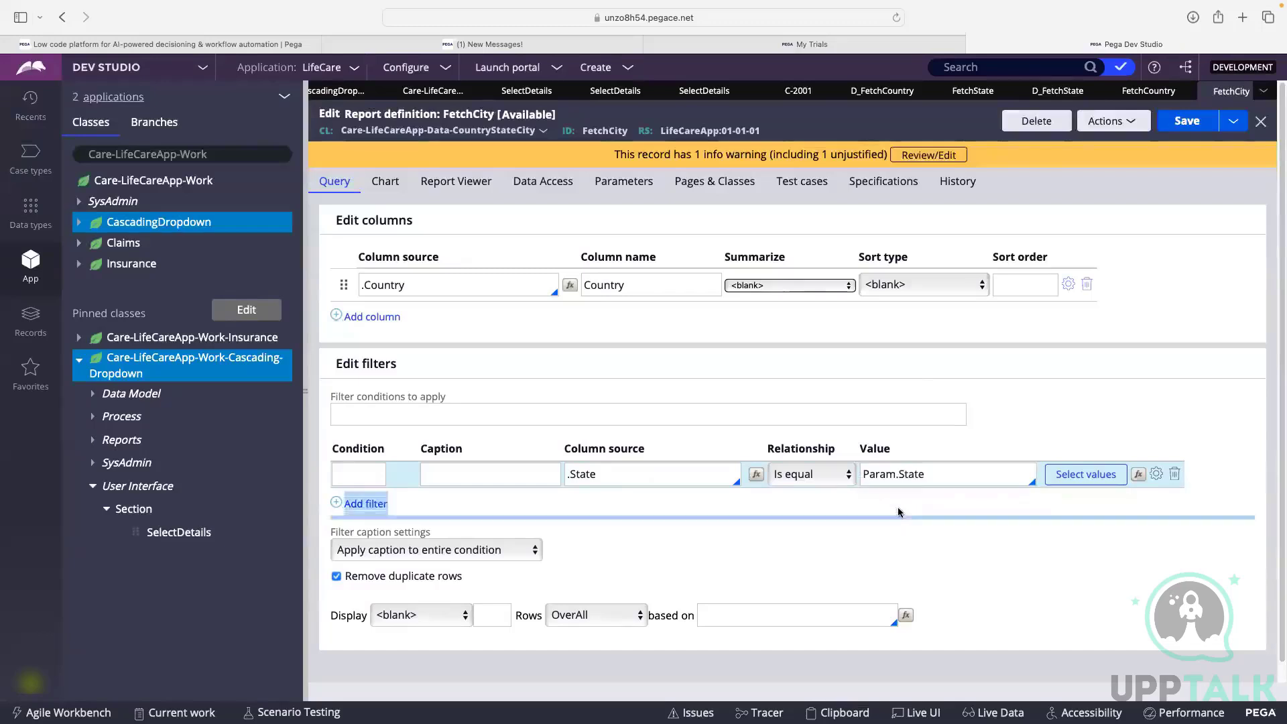
Step: Change the FetchCity report's column source to .City and save the report definition
click(436, 285)
key(super+a)
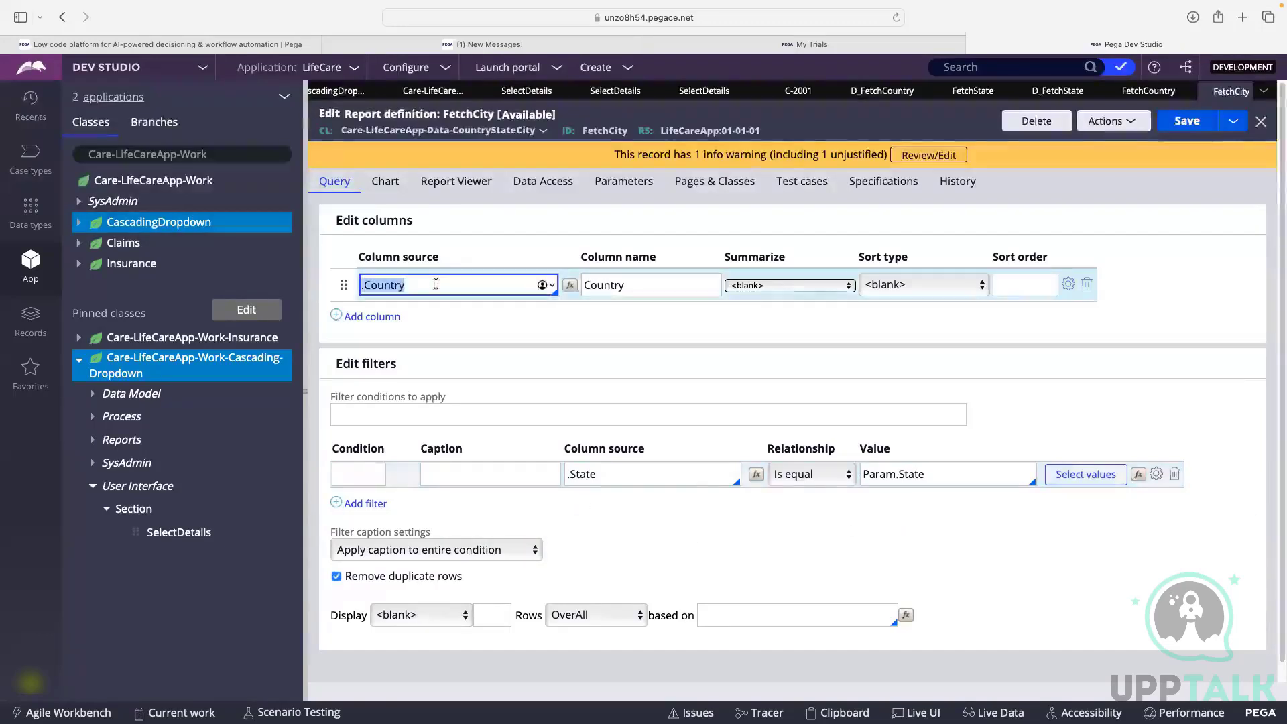
key(BackSpace)
text(.Ci)
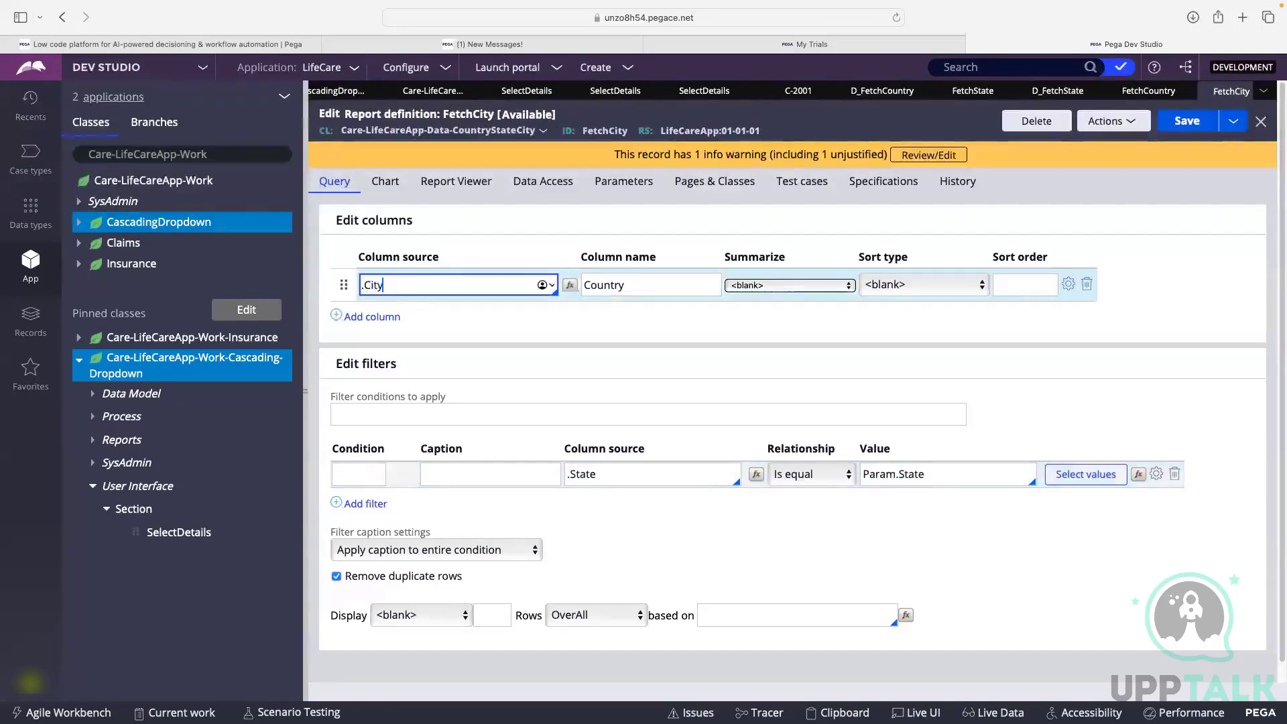
click(589, 308)
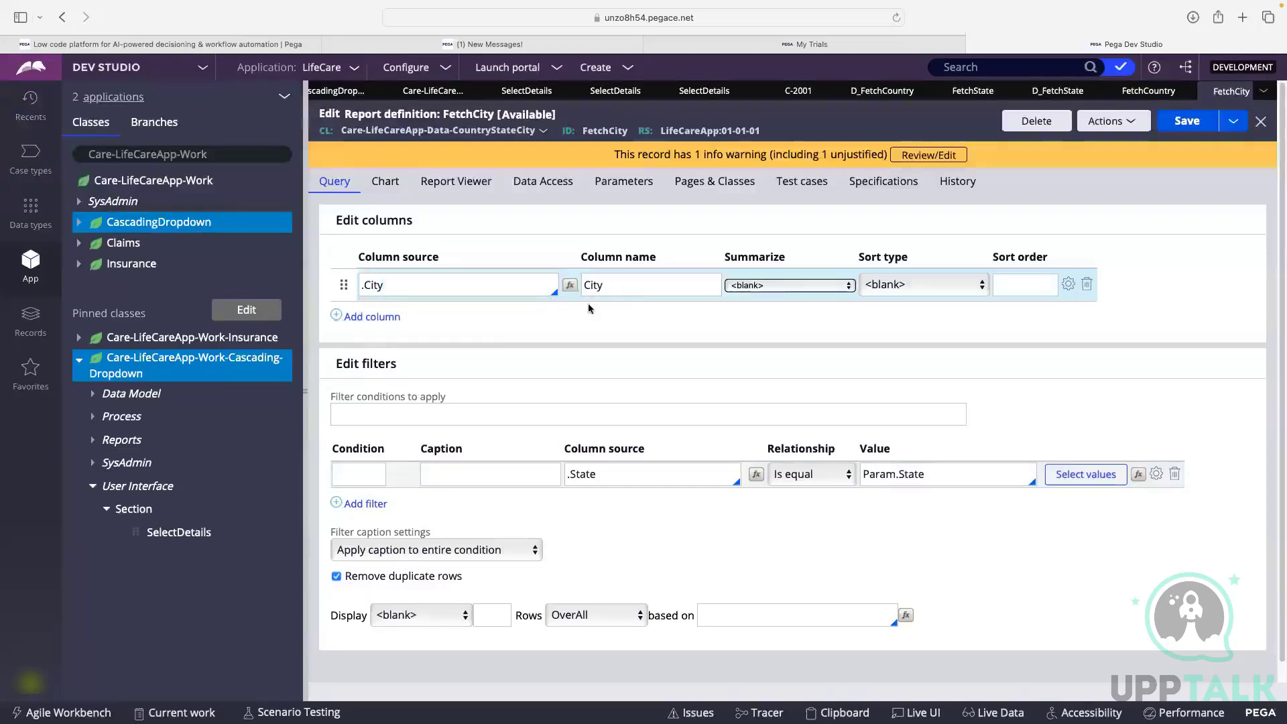
click(1186, 121)
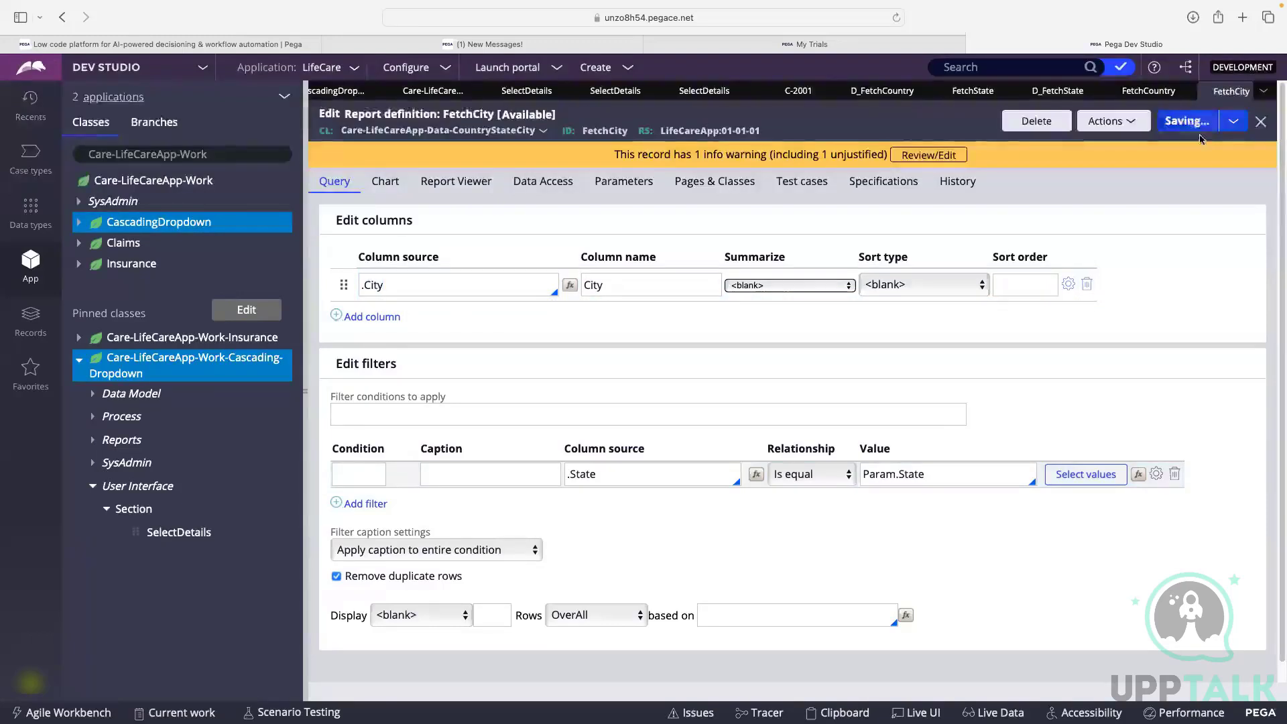
Step: Save a copy of the D_FetchState data page with the label FetchCity and open it
click(1007, 92)
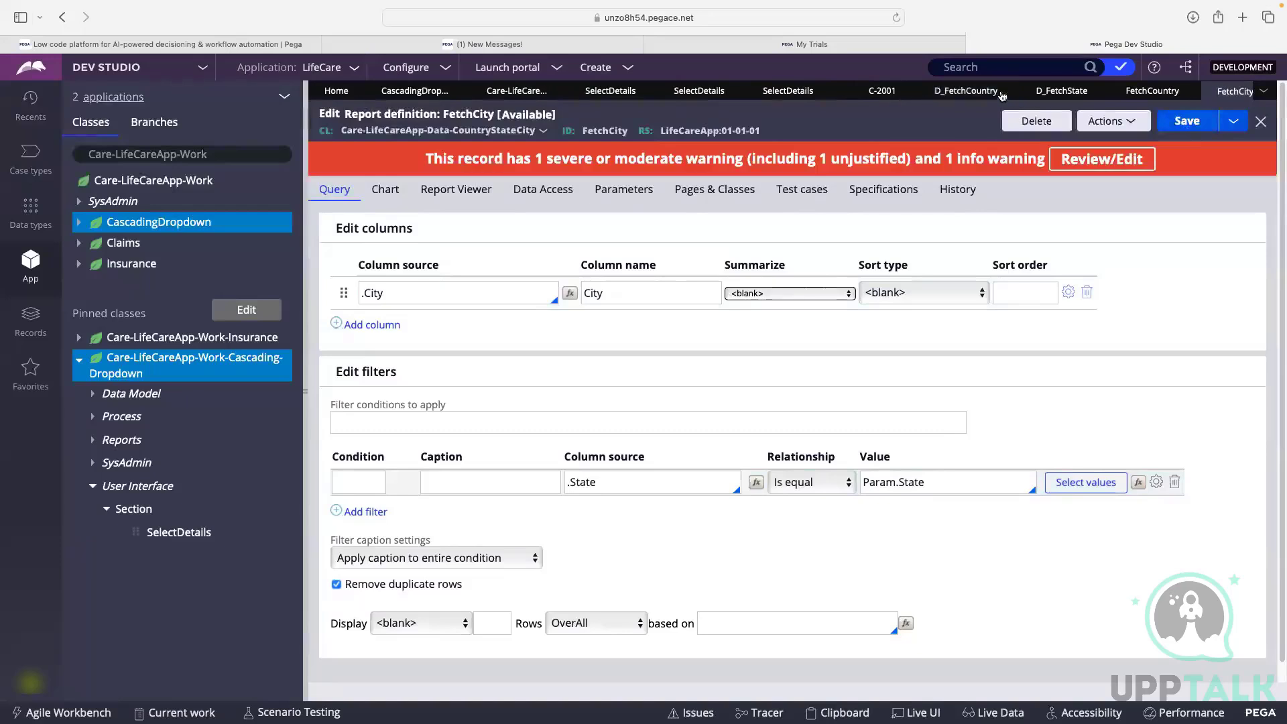
click(1053, 92)
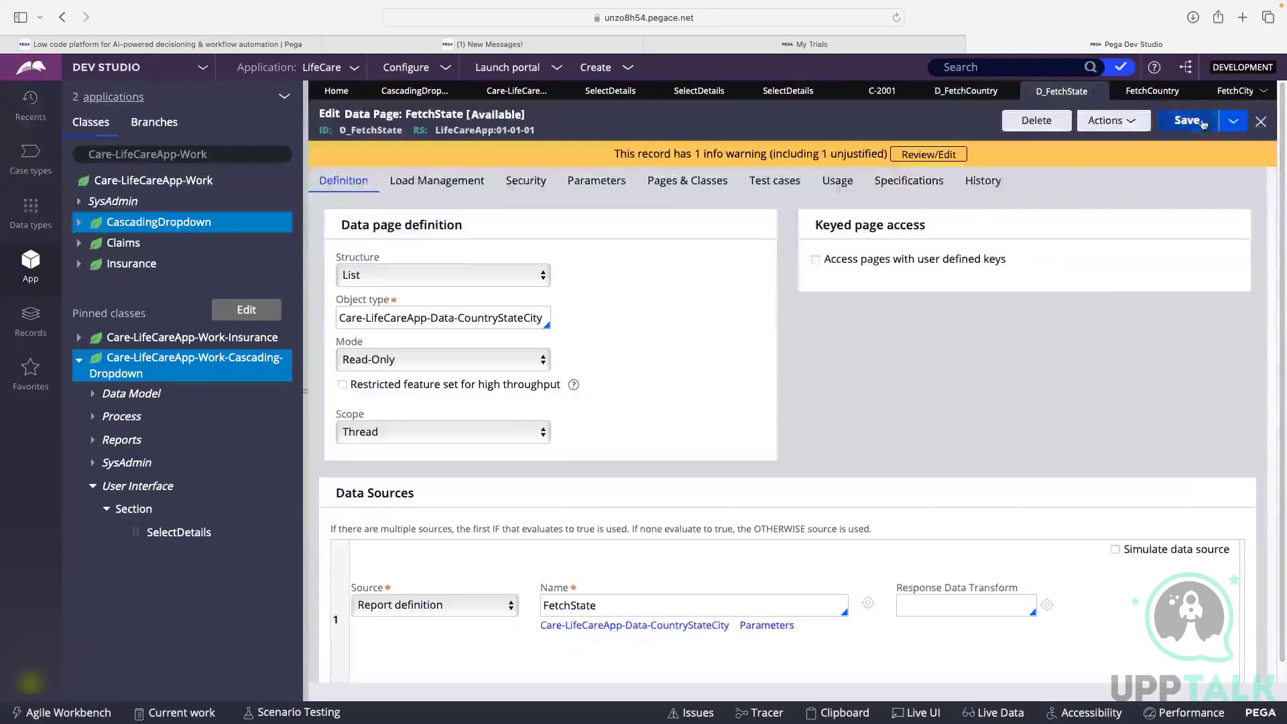
click(1233, 122)
click(1112, 140)
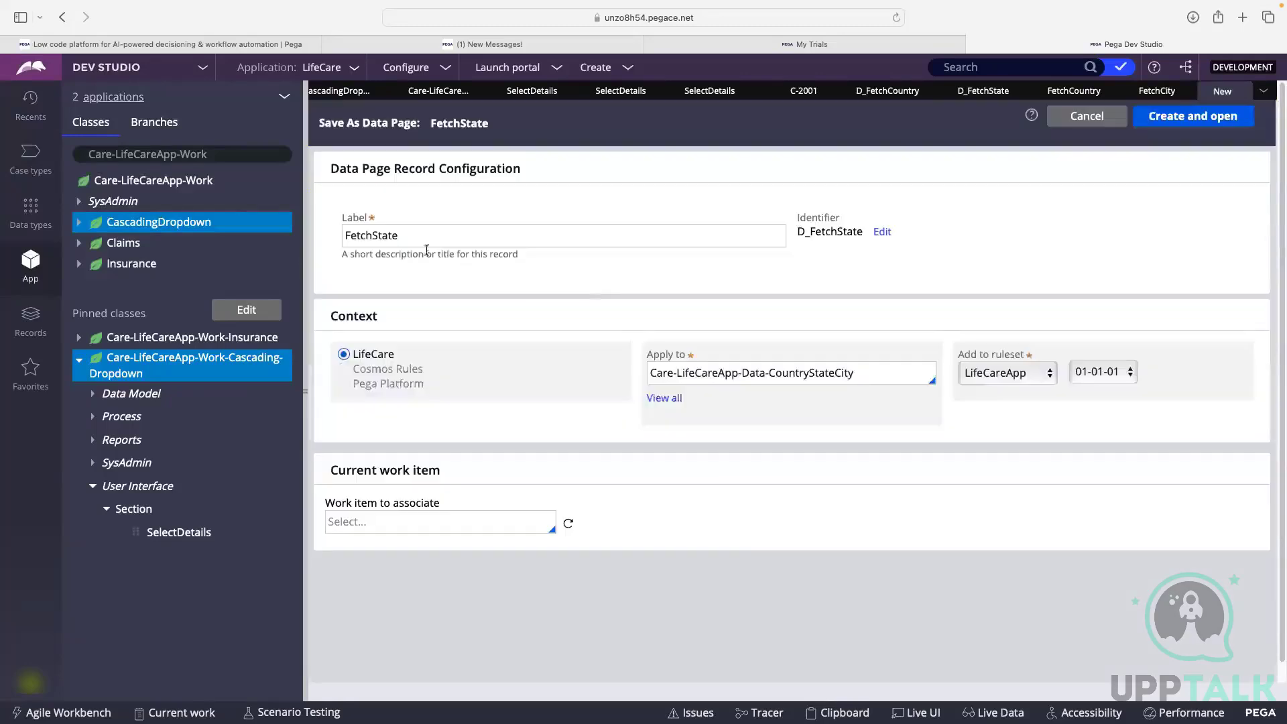
click(417, 239)
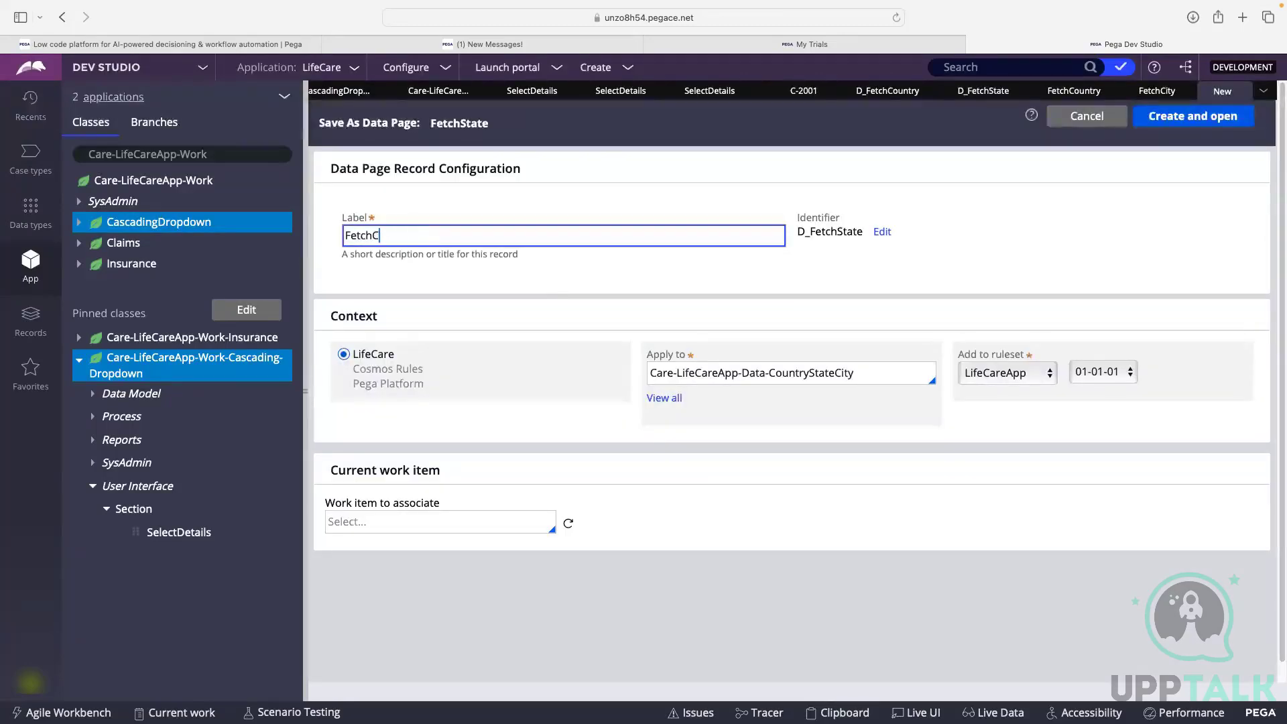
text(City)
click(789, 283)
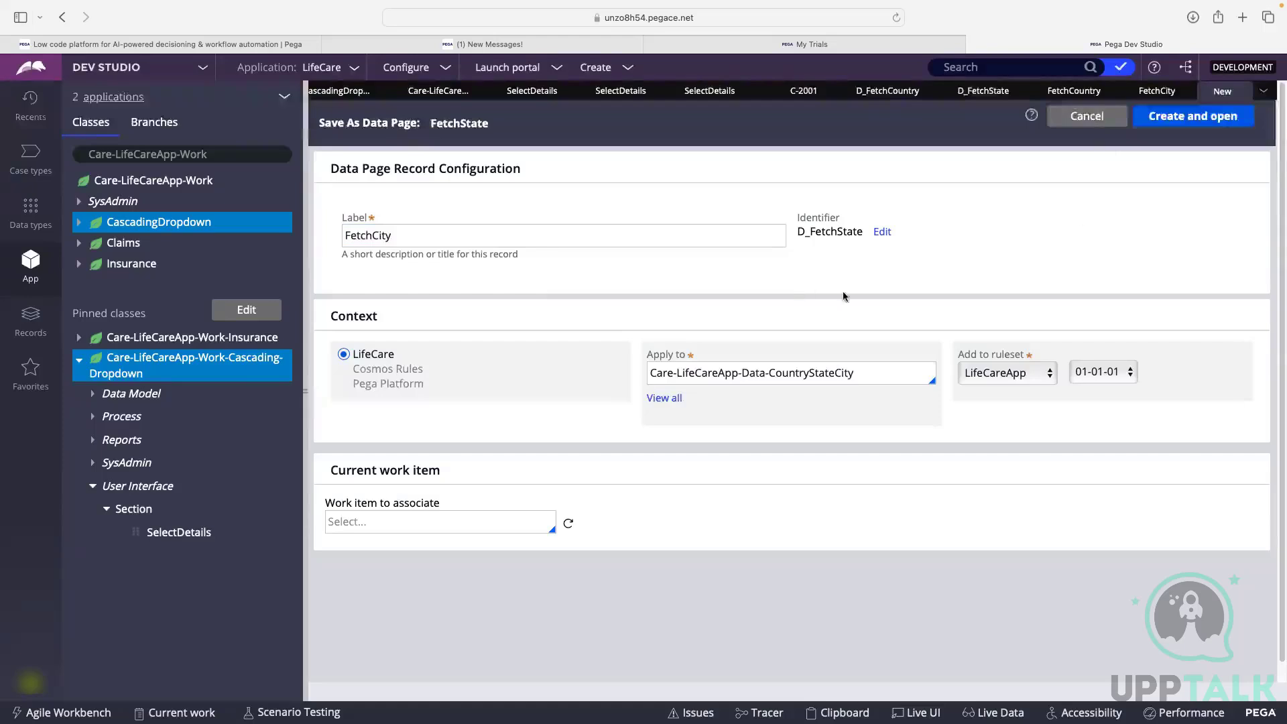
click(1192, 116)
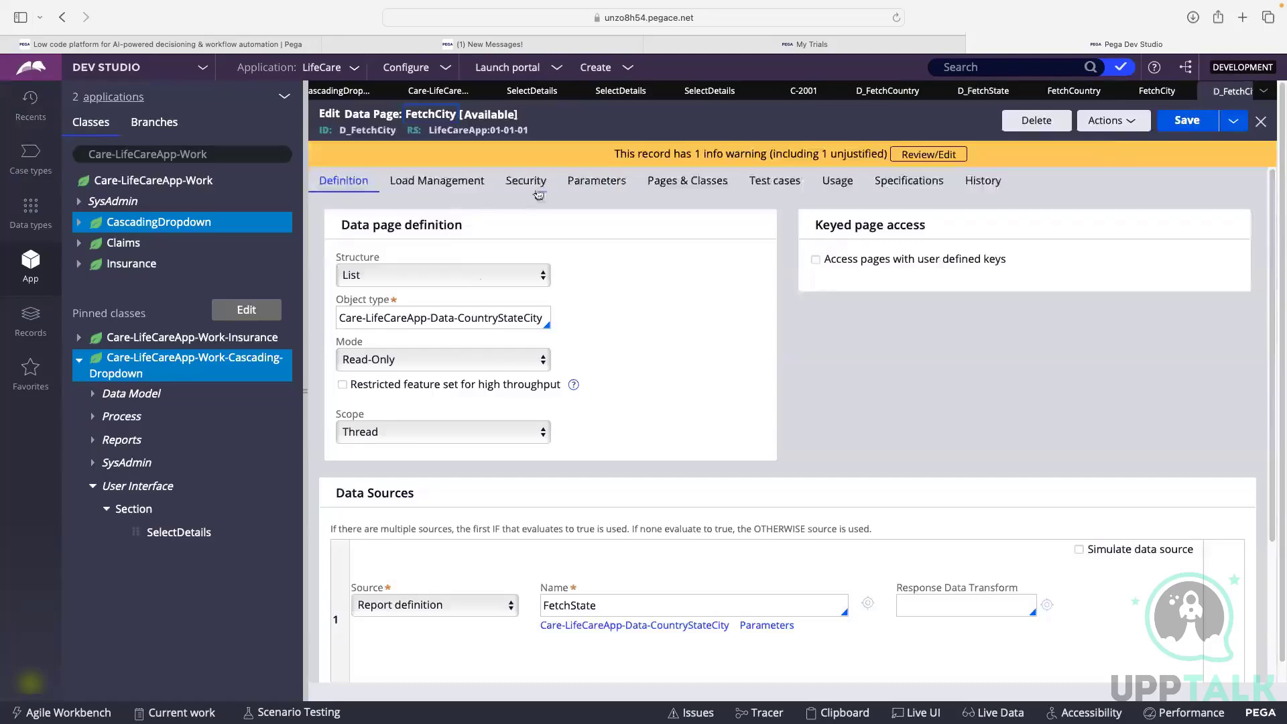
Step: Rename the D_FetchCity data page's parameter to State
click(596, 181)
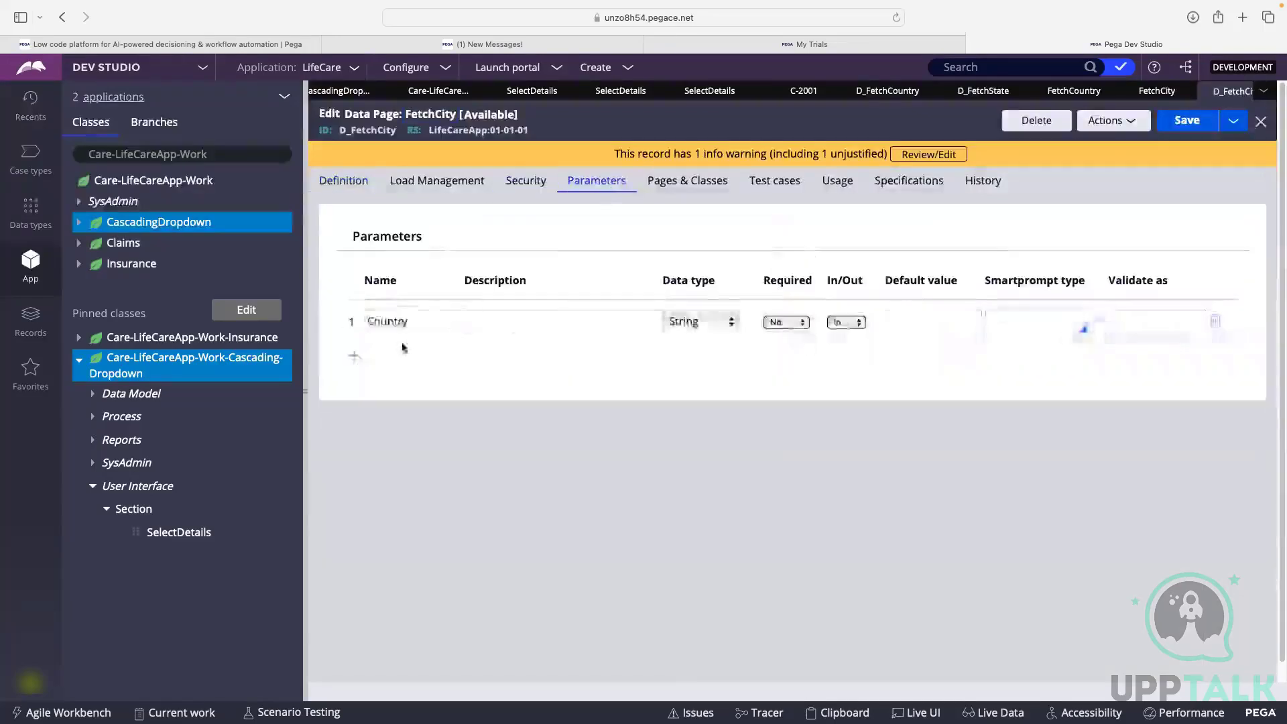
double_click(417, 323)
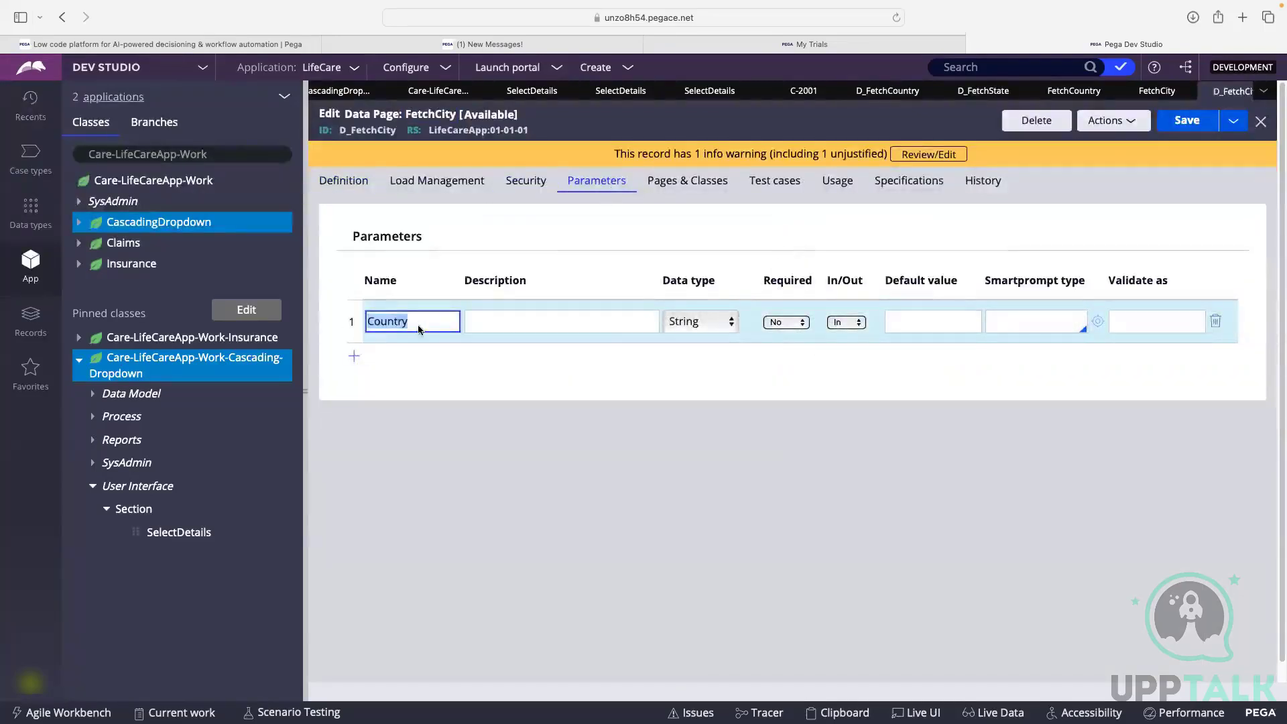
text(State)
Step: Set the D_FetchCity data source to the FetchCity report definition
click(340, 181)
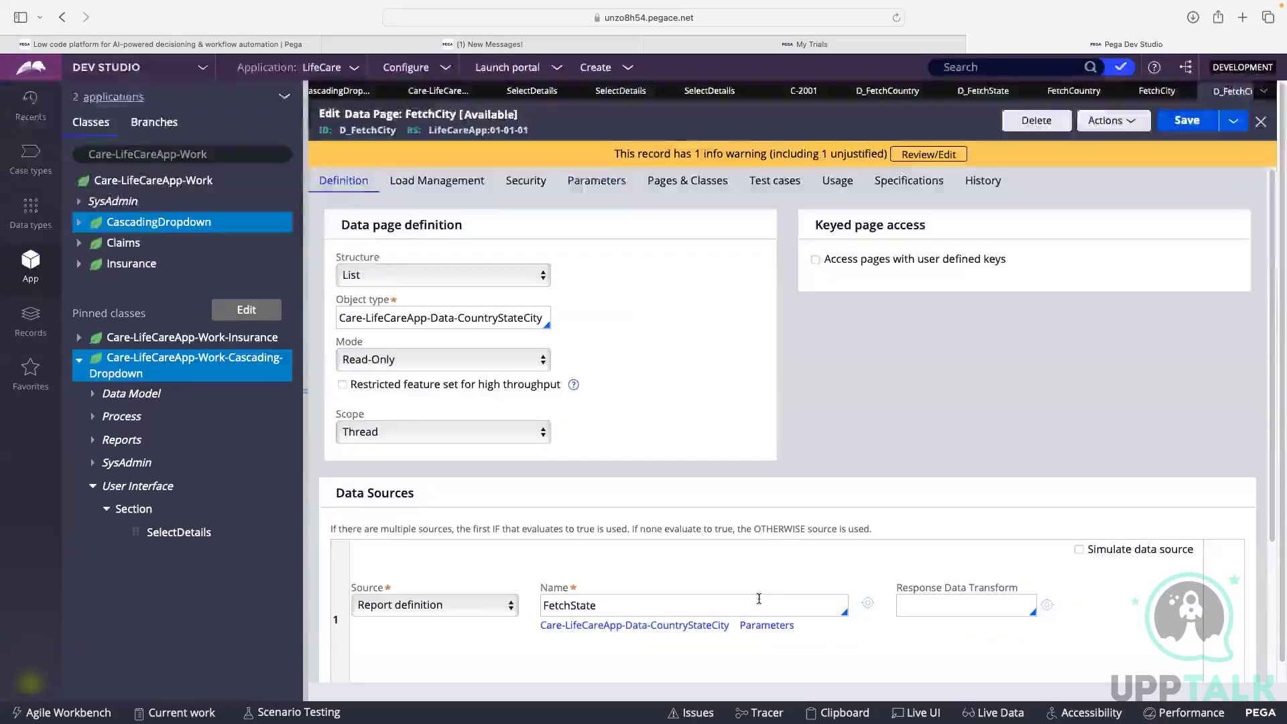
double_click(641, 606)
key(Right)
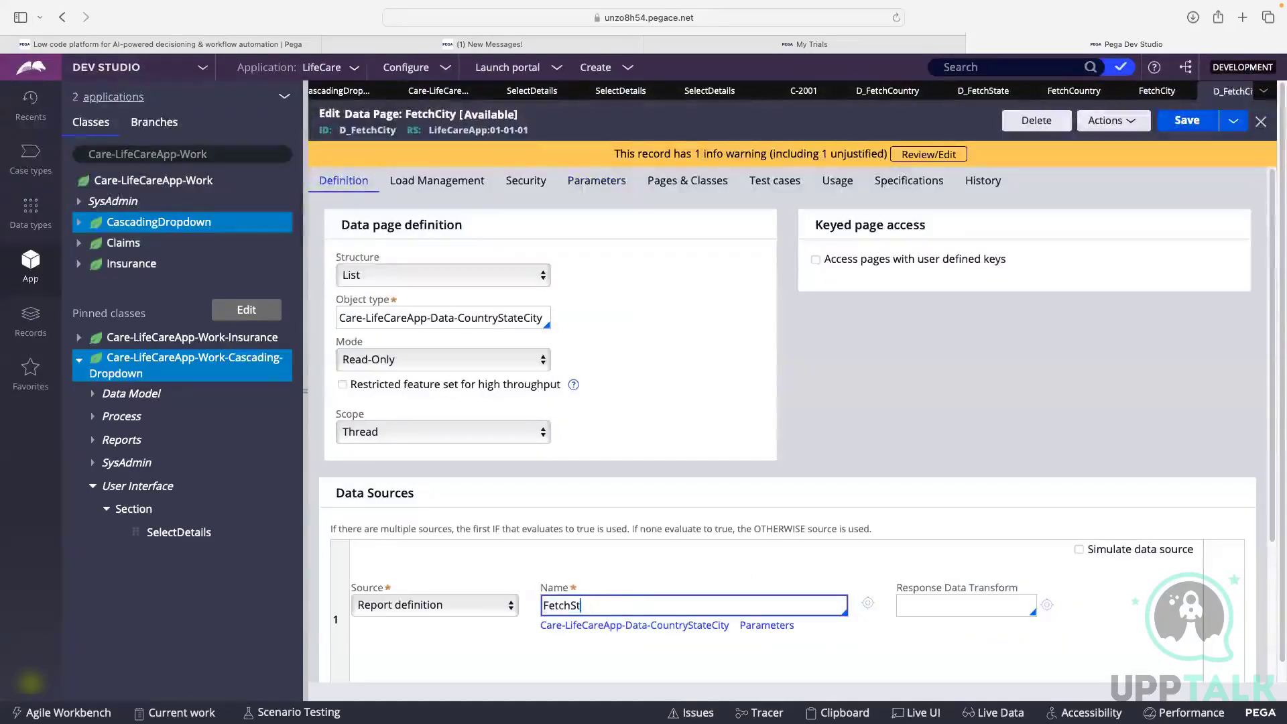
key(BackSpace)
key(BackSpace)
text(City)
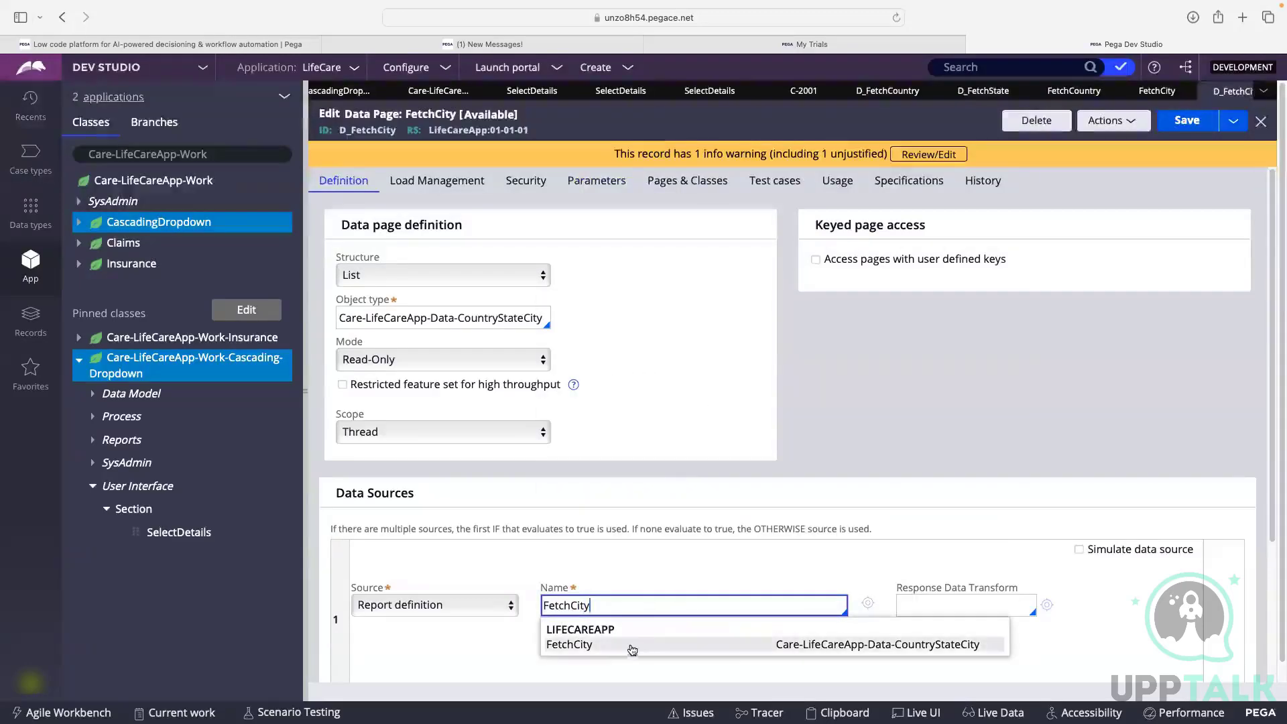
click(626, 650)
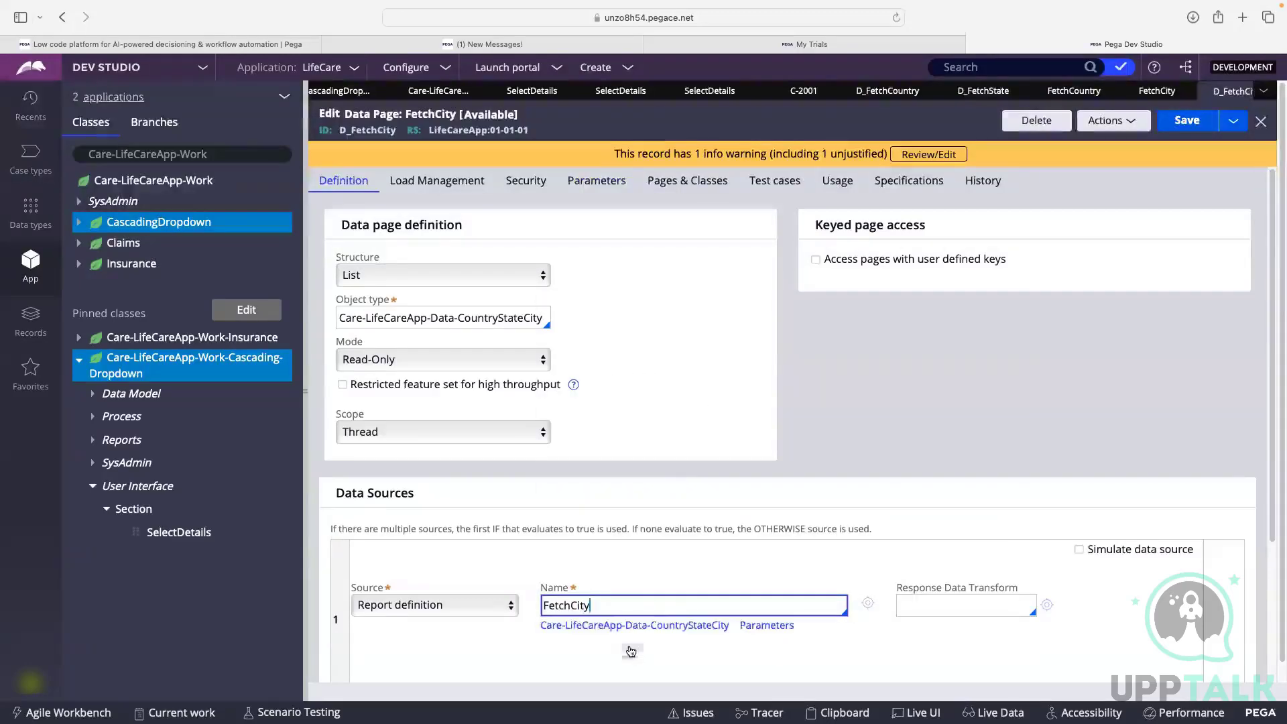
Step: Pass Param.State to the FetchCity report's State parameter in the data page, and save both the data page and the report definition
scroll(701, 560, down, 2)
click(769, 513)
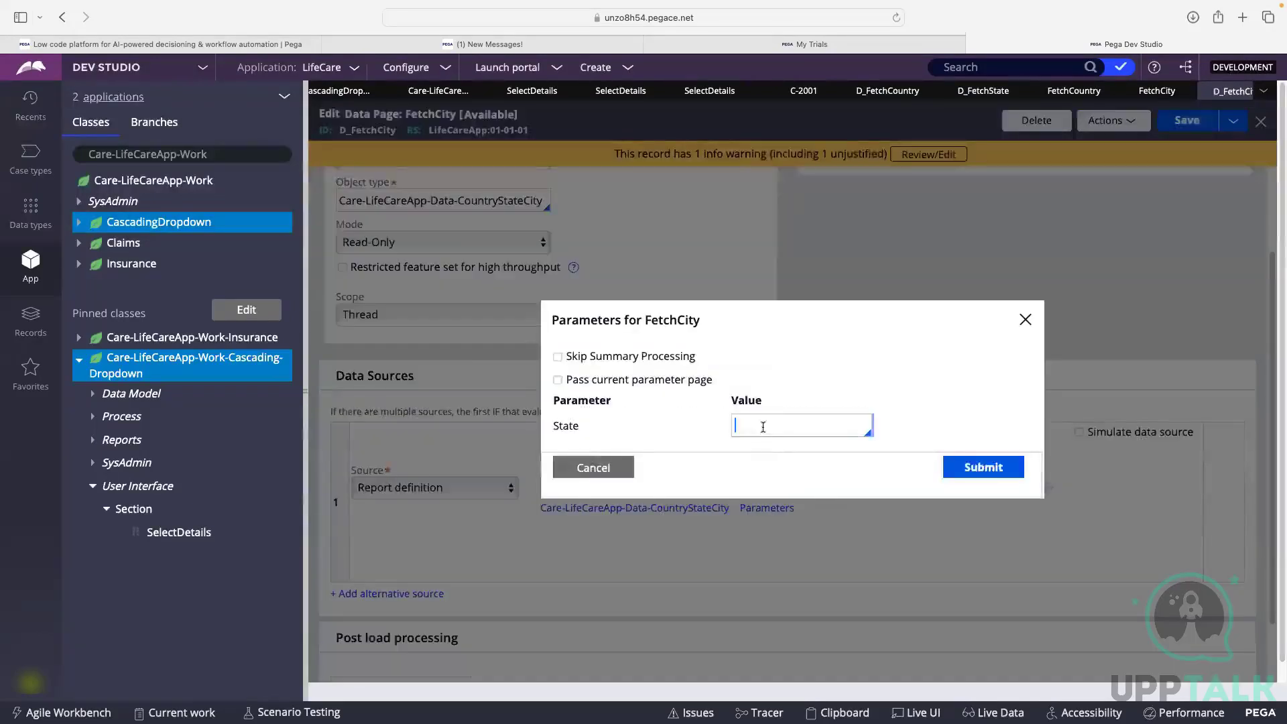
text(Param)
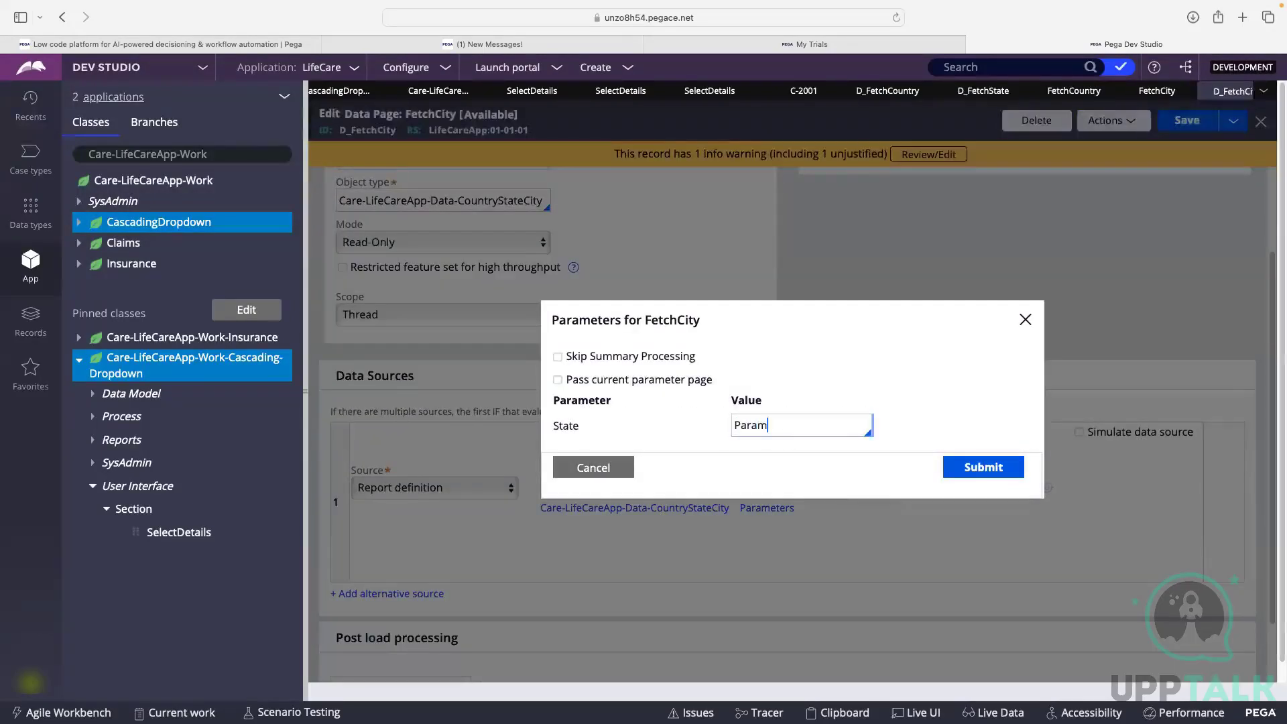
text(.State)
key(Return)
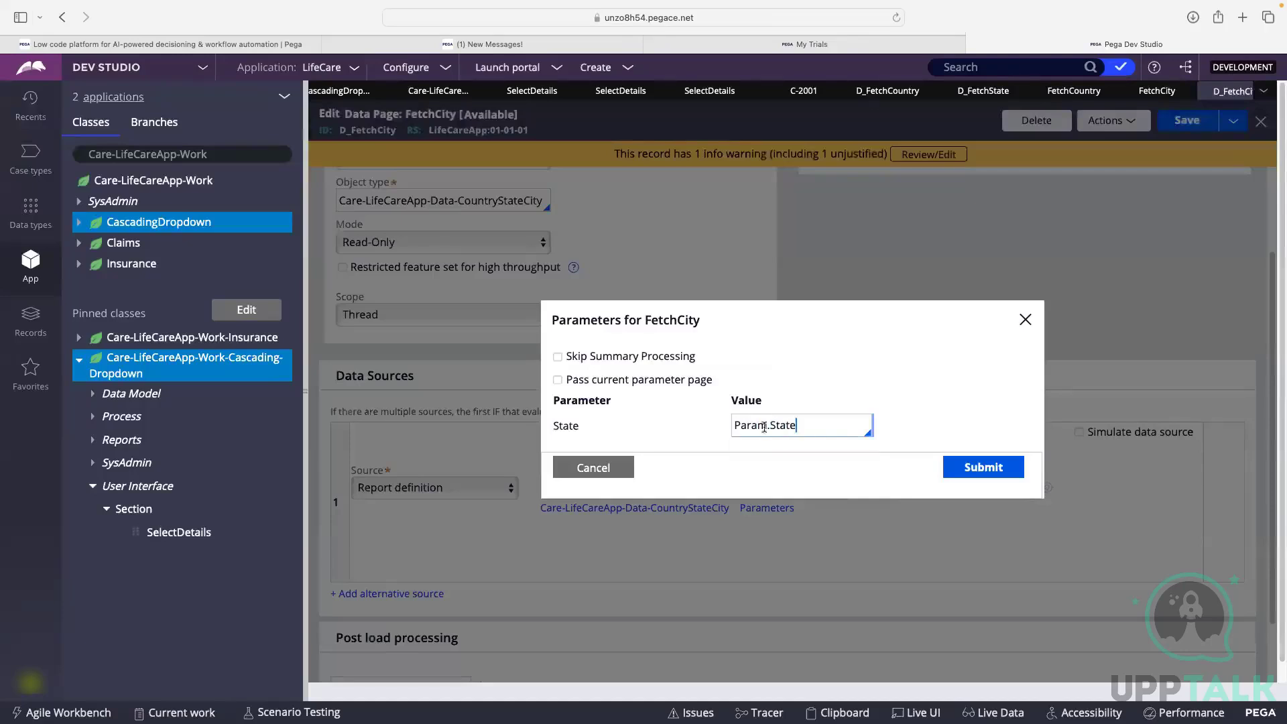
click(1021, 463)
click(1190, 120)
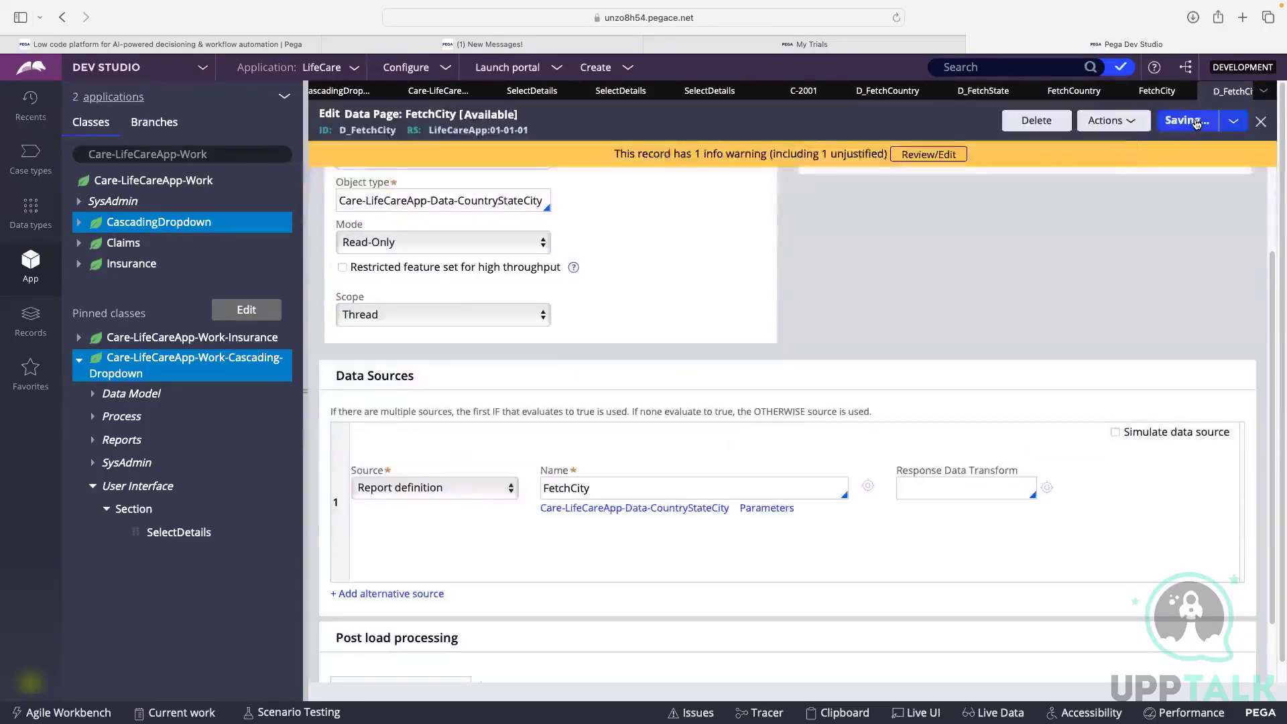
click(873, 487)
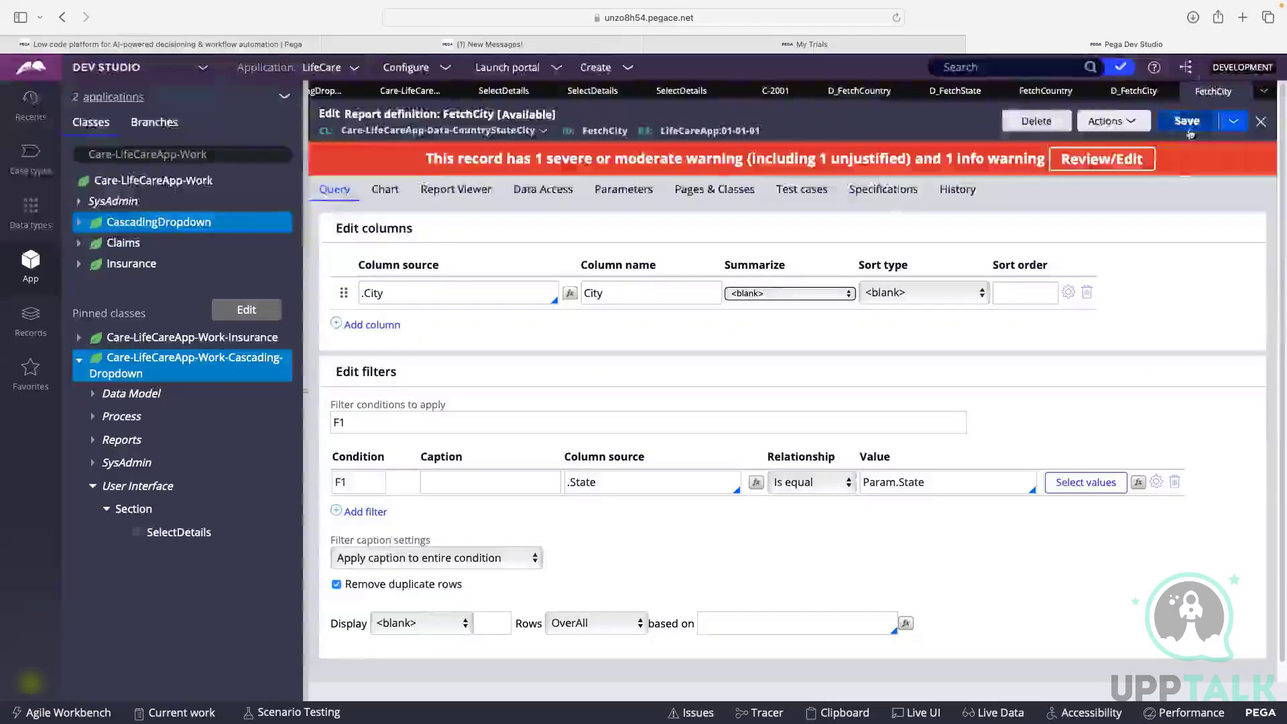
click(1191, 134)
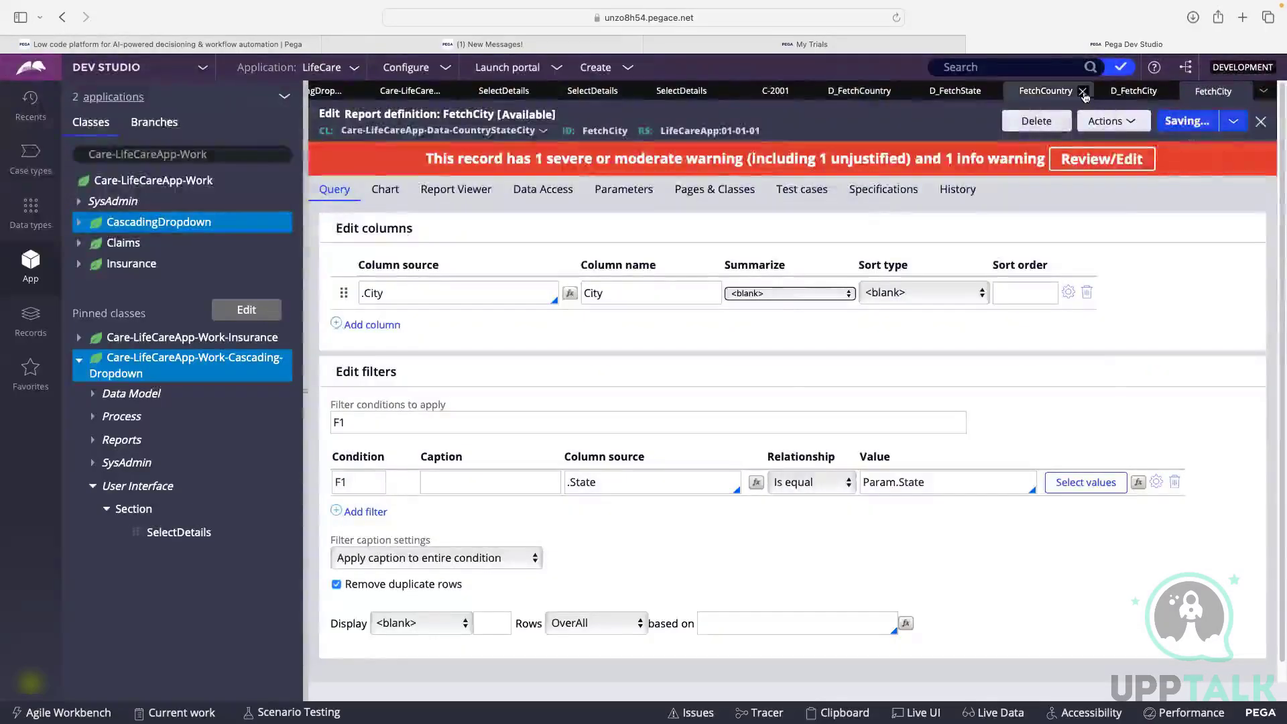
Step: In the SelectDetails section, change the City field's control from text input to Dropdown
click(787, 92)
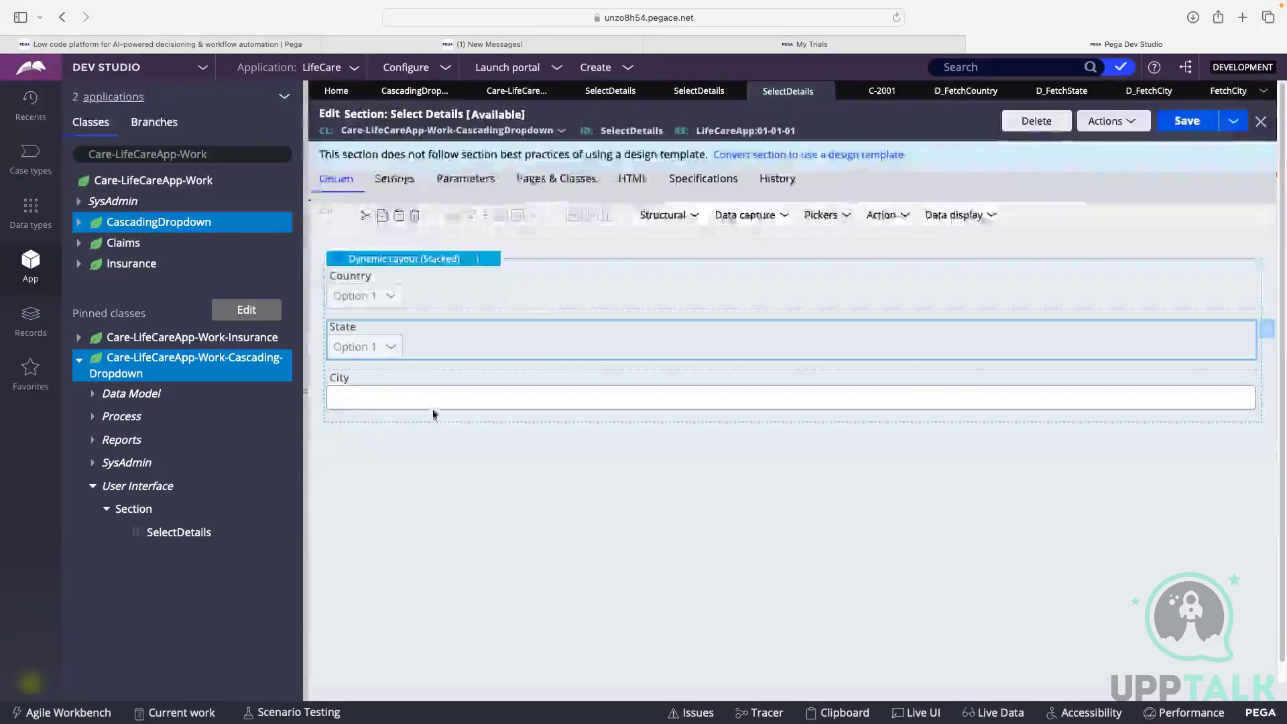
click(443, 396)
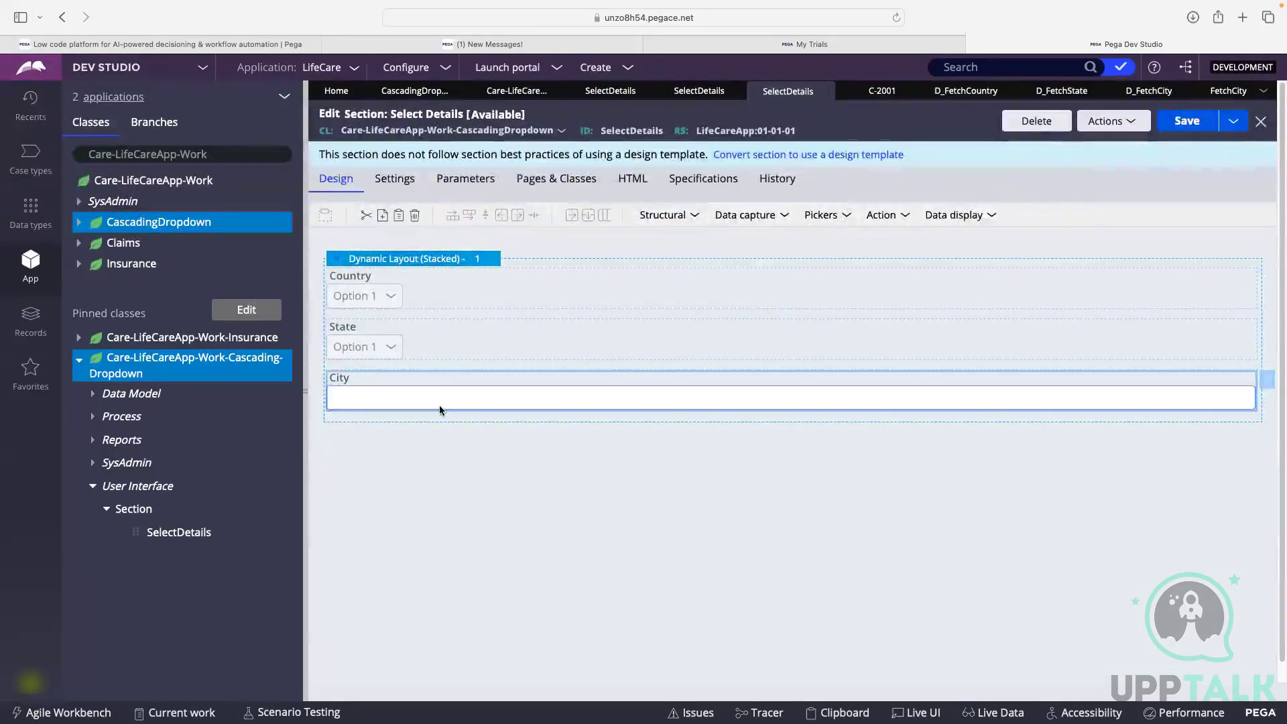
double_click(460, 413)
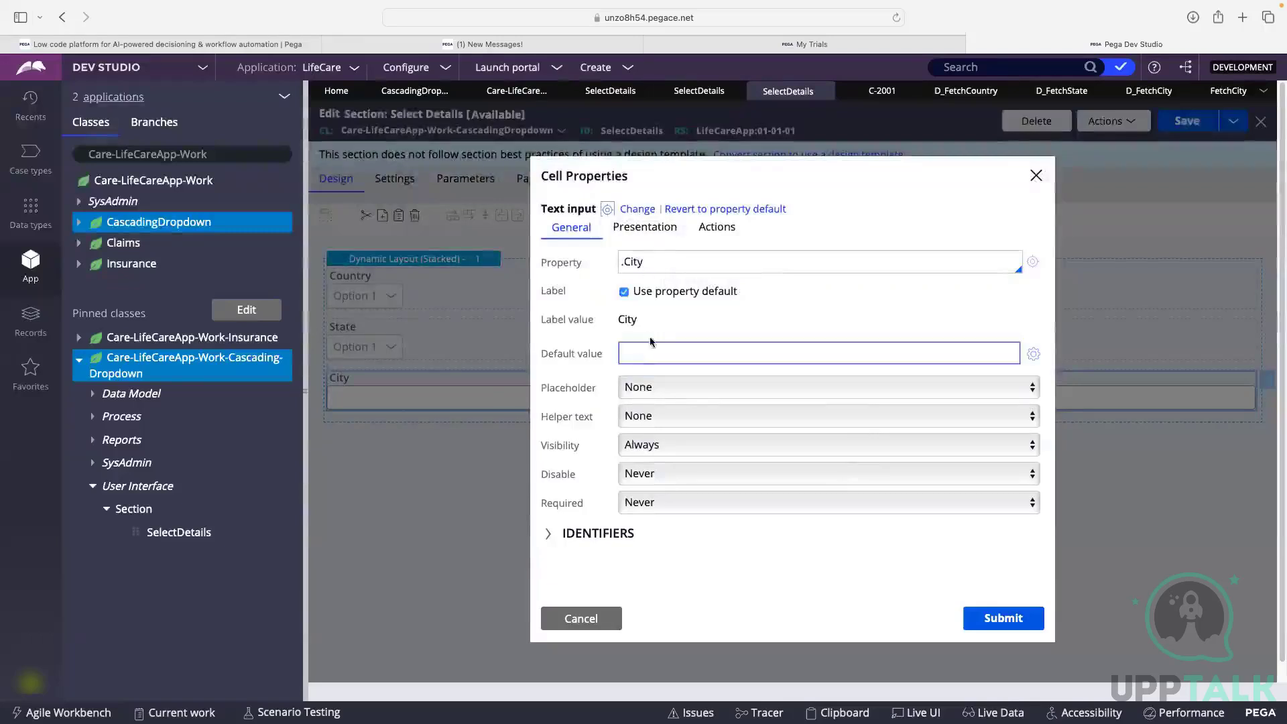
click(637, 208)
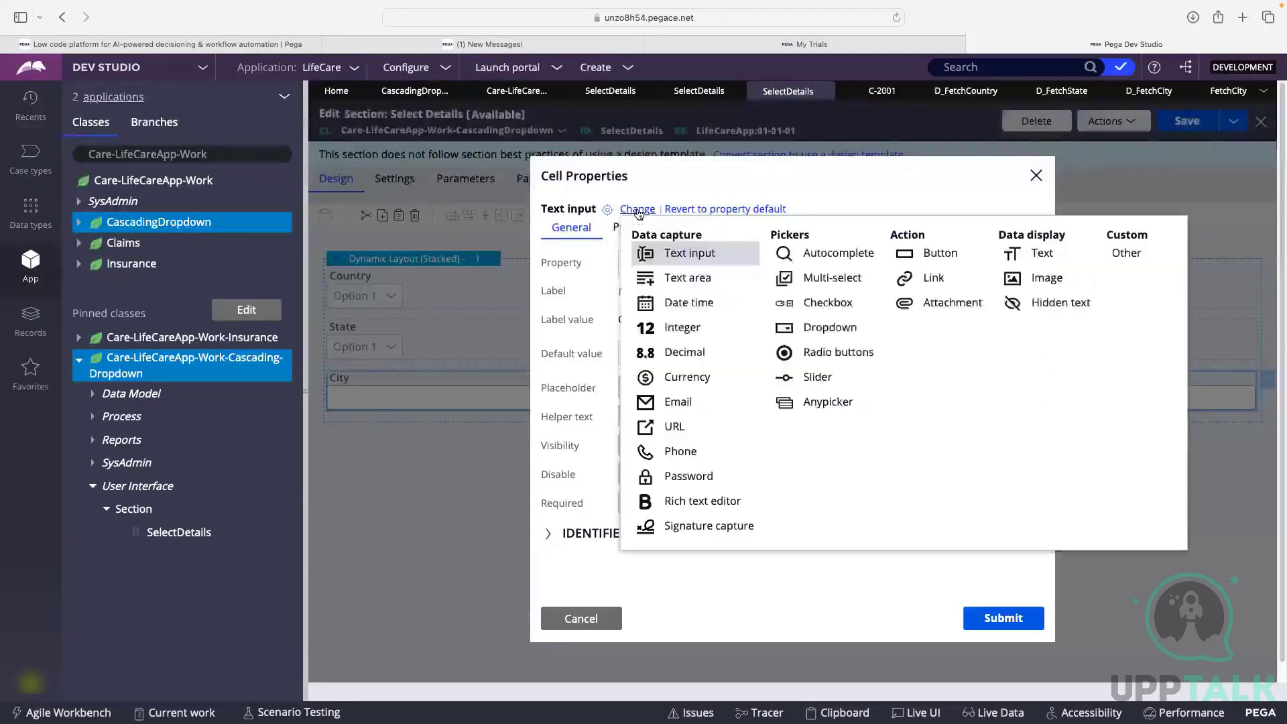
click(811, 309)
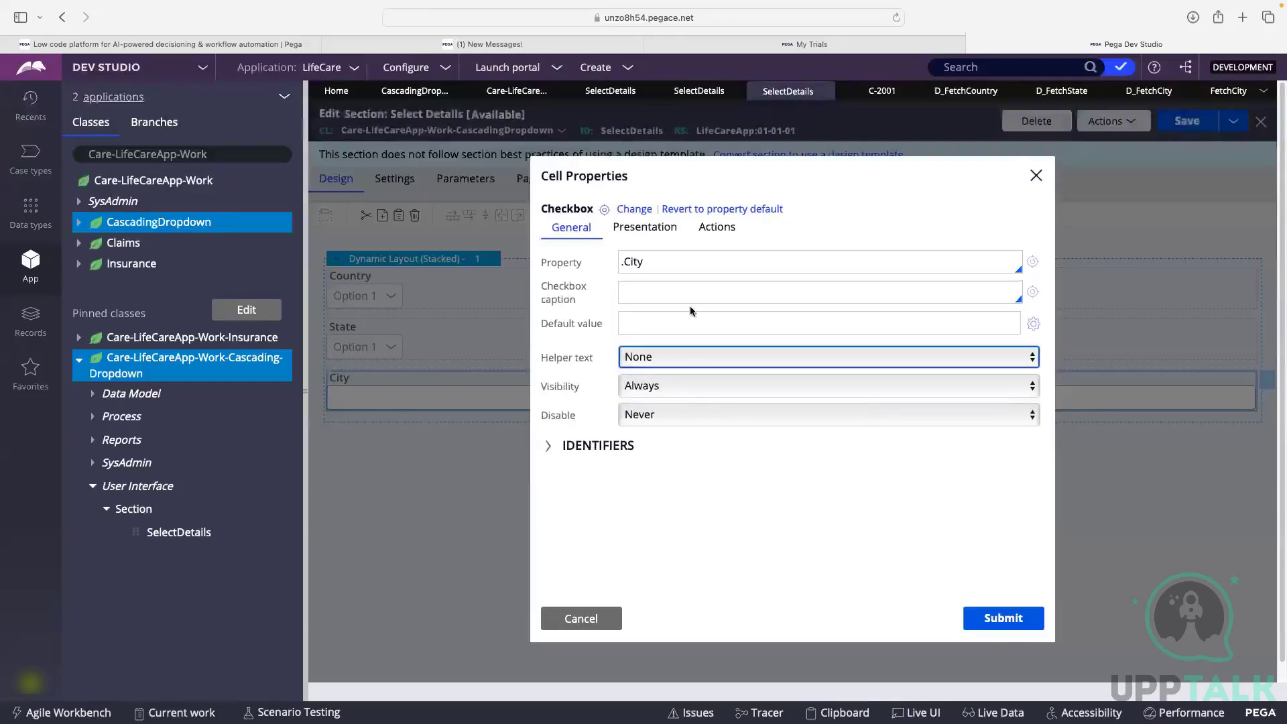
click(636, 213)
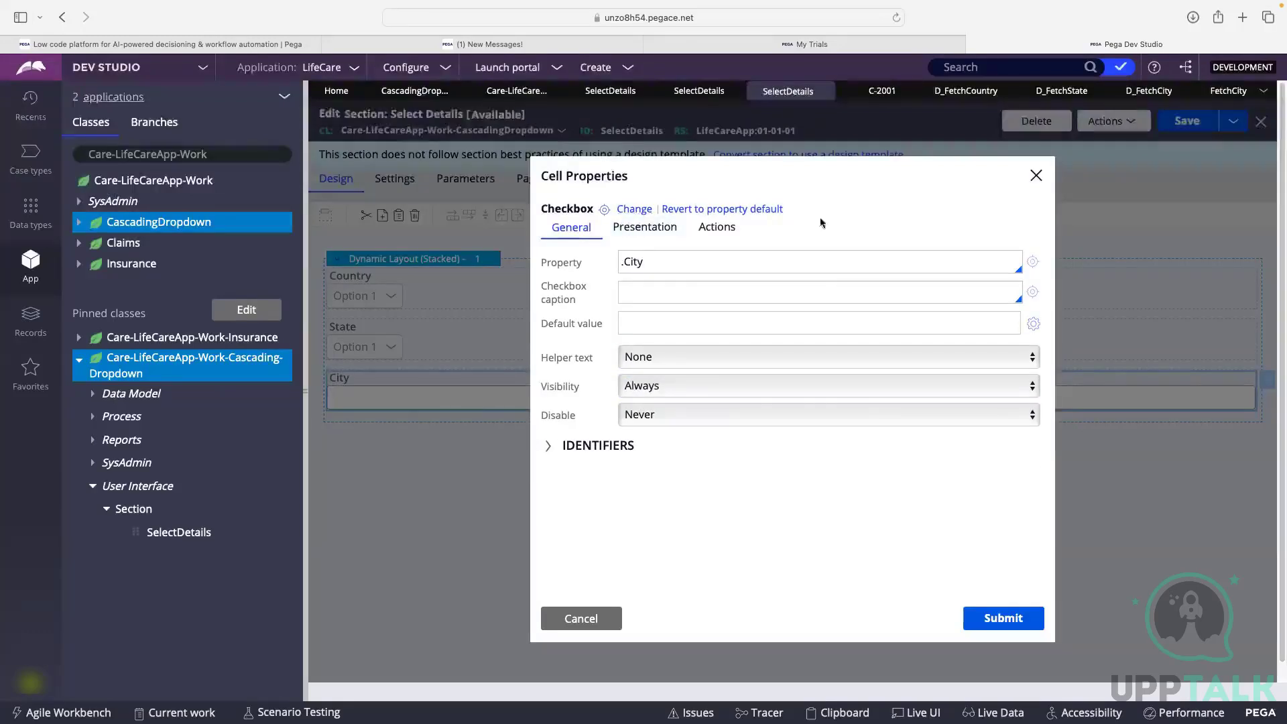
click(817, 327)
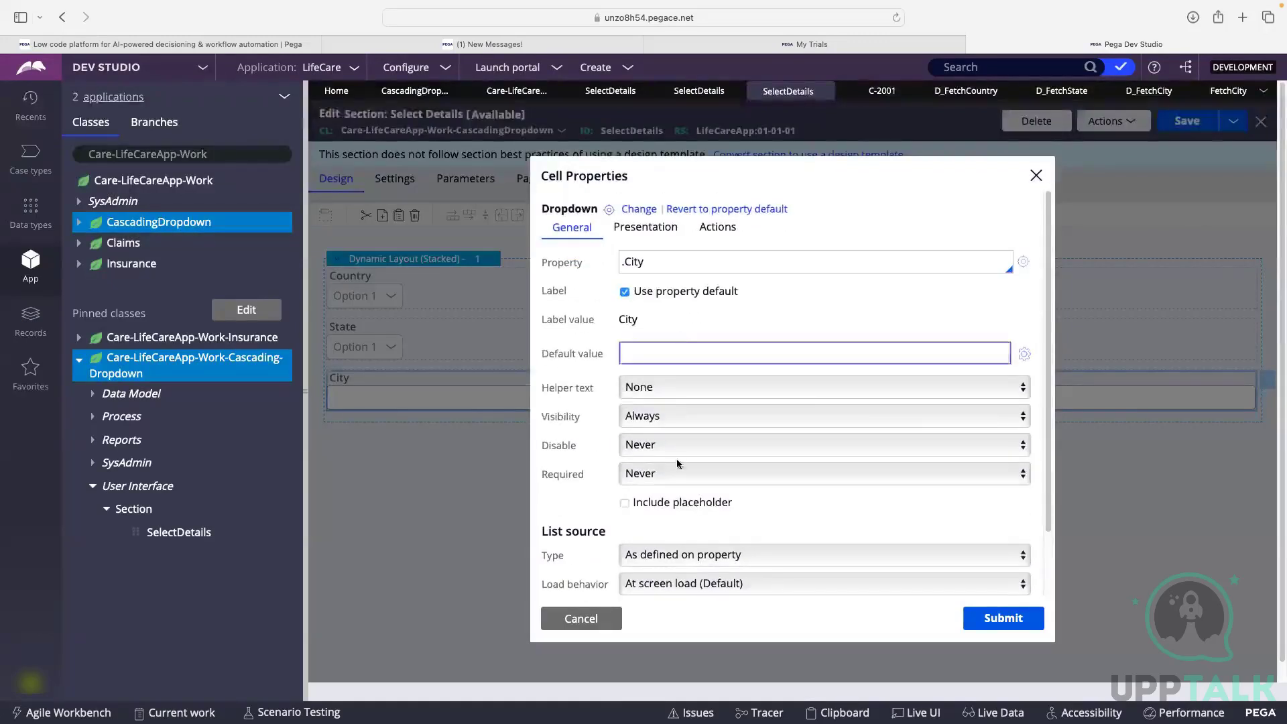
Step: Set the City dropdown's list source to the D_FetchCity data page, with .State as the value of its State parameter
scroll(678, 436, down, 3)
click(680, 463)
click(677, 477)
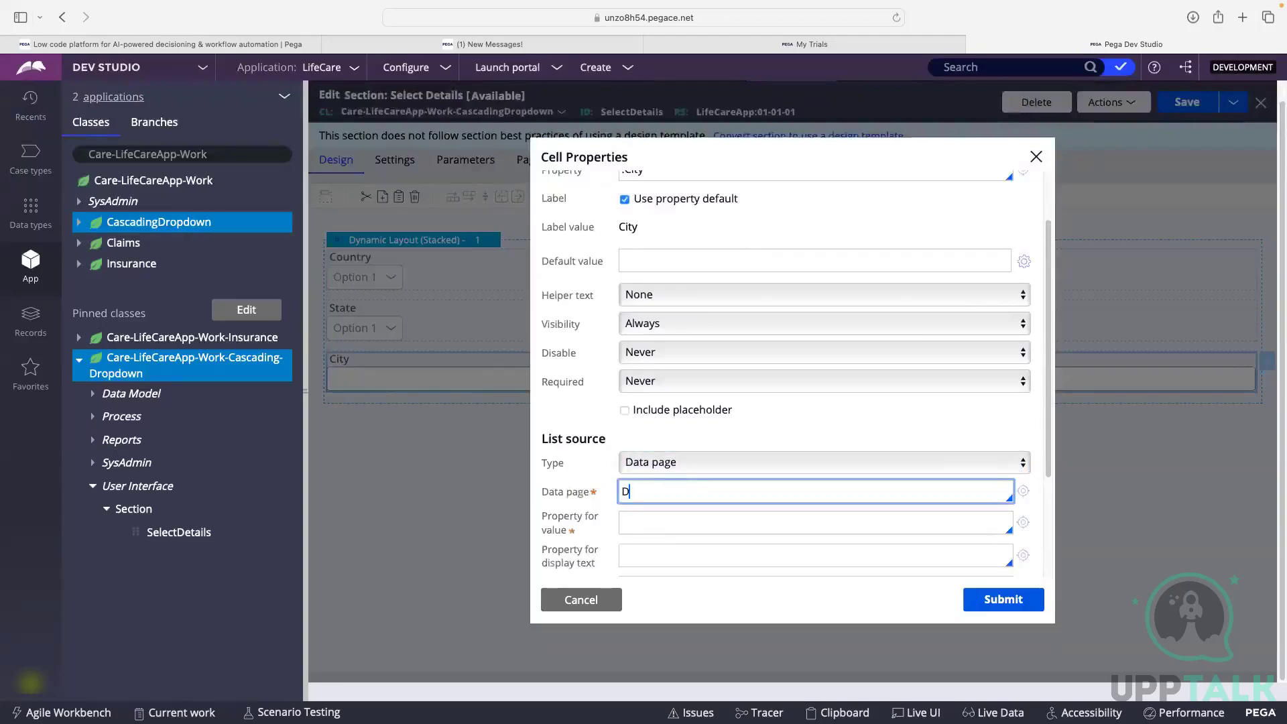
text(D_FetchCi)
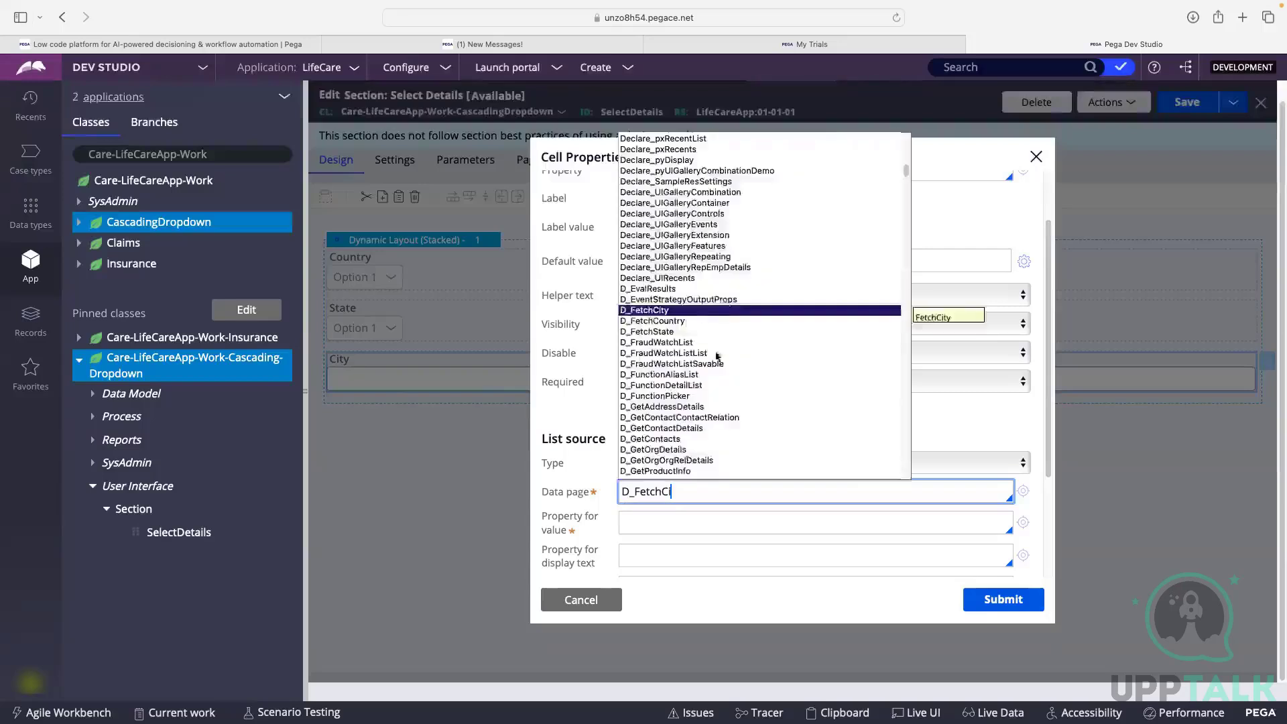
click(668, 310)
scroll(643, 402, down, 3)
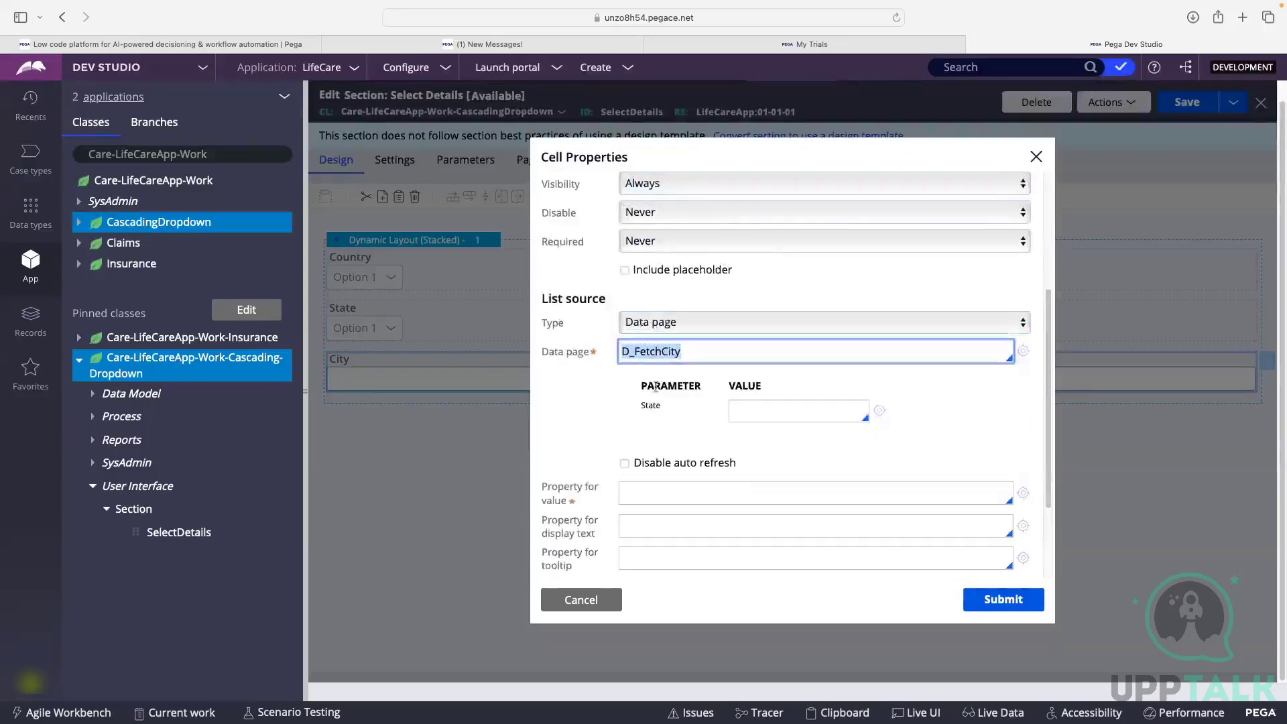
click(752, 408)
text(.)
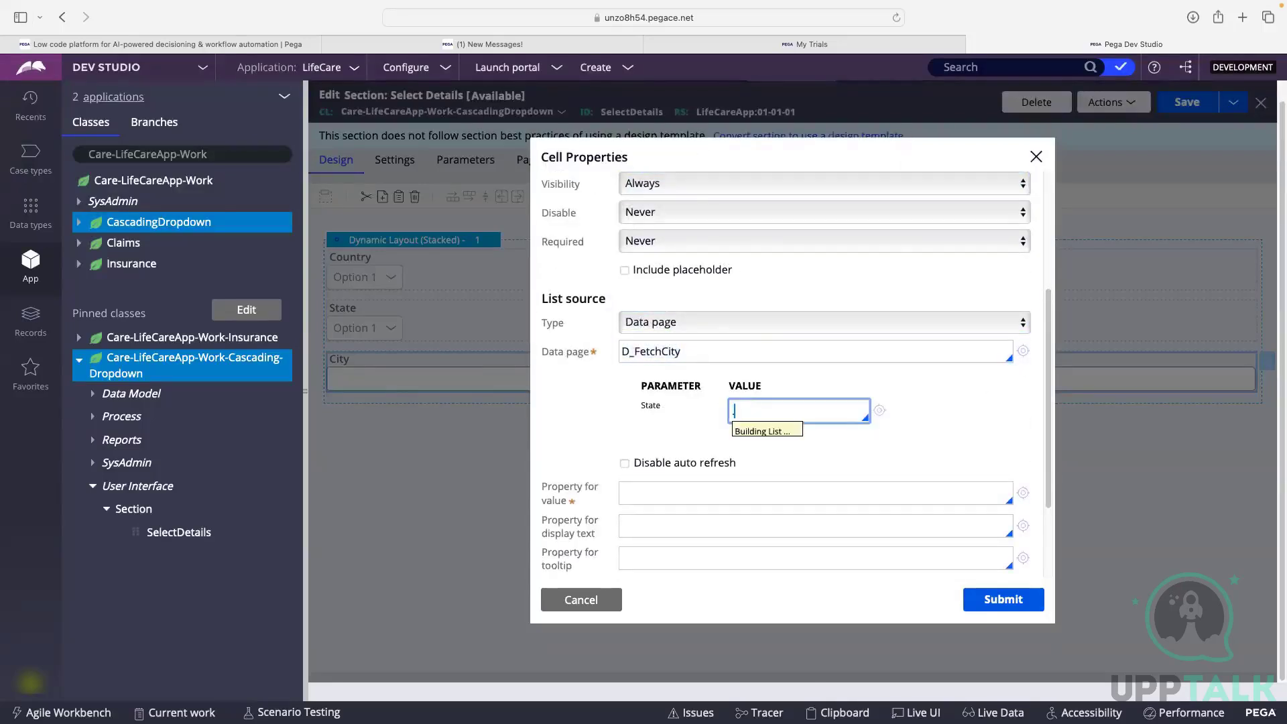
text(State)
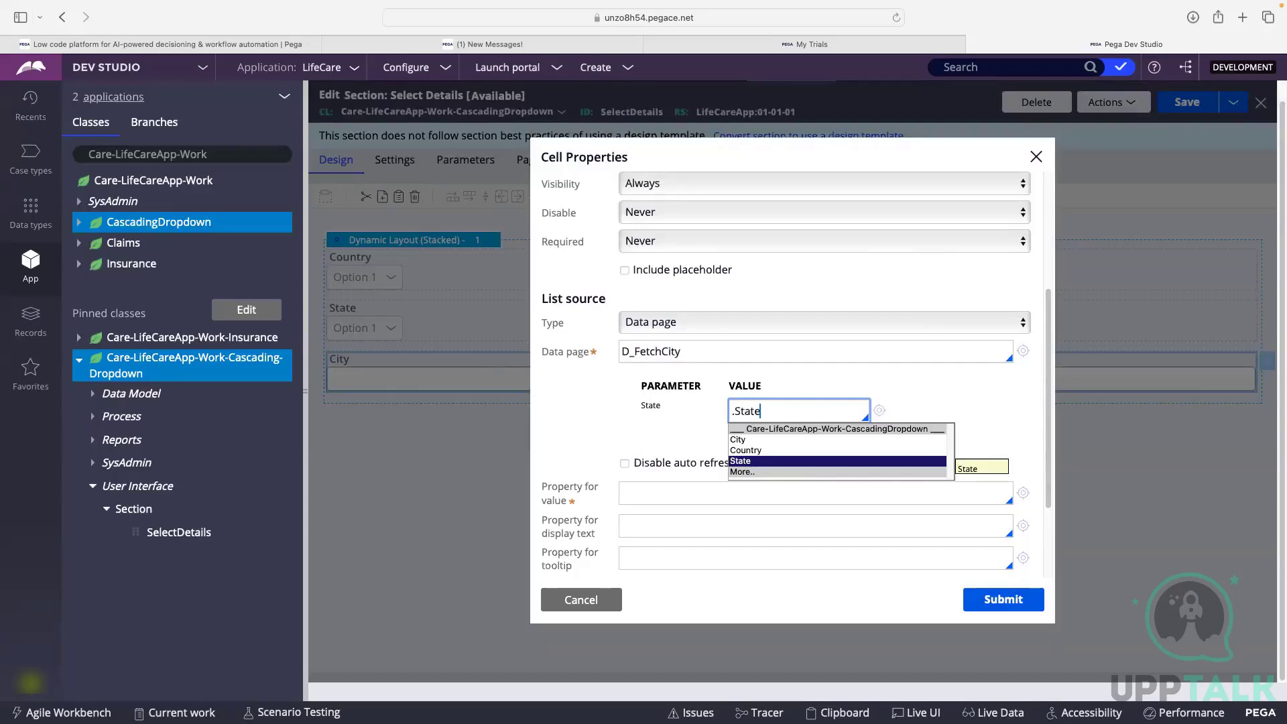
click(746, 464)
Step: Choose the City dropdown's property for value, submit the cell properties and save the SelectDetails section
click(624, 495)
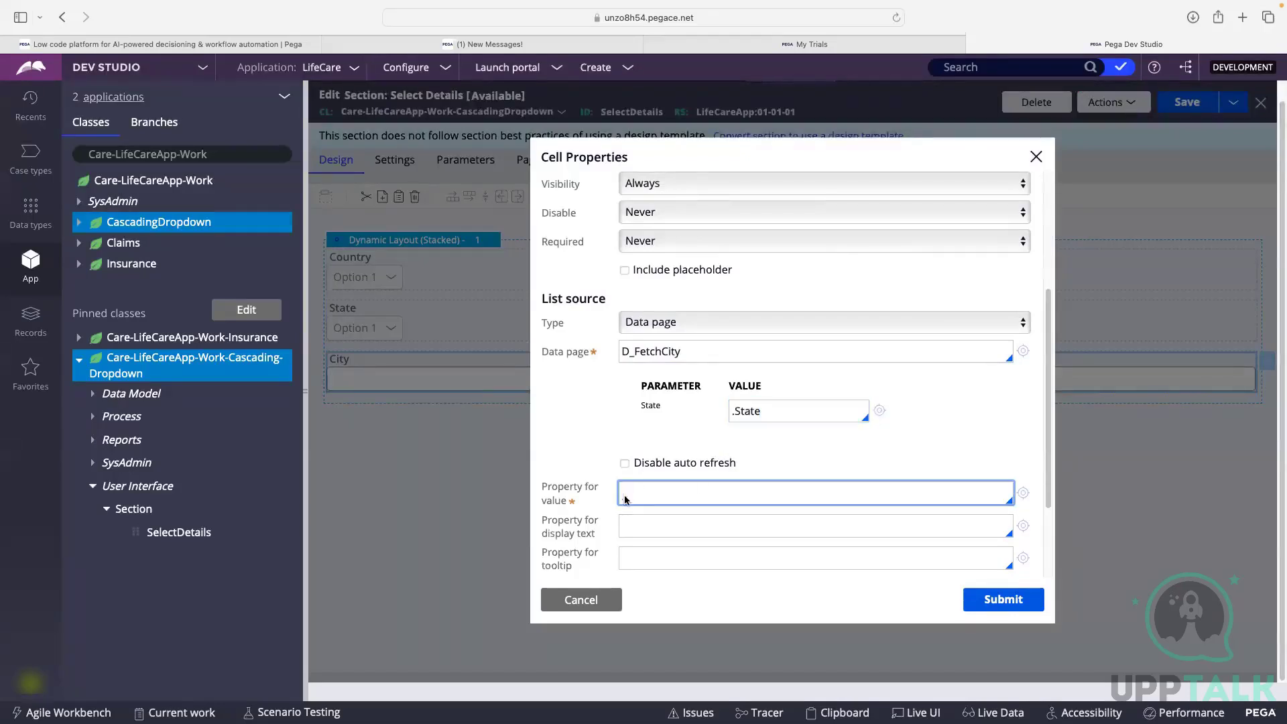
text(.)
click(632, 522)
click(1000, 601)
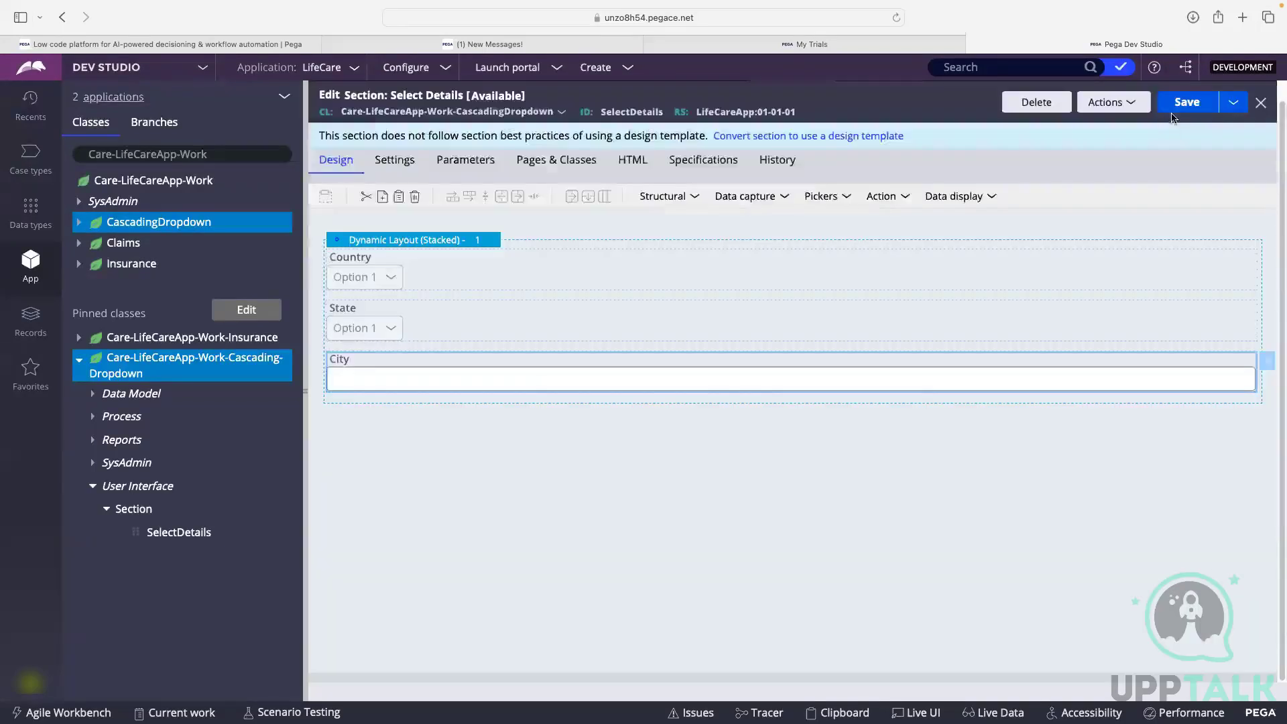
click(1183, 103)
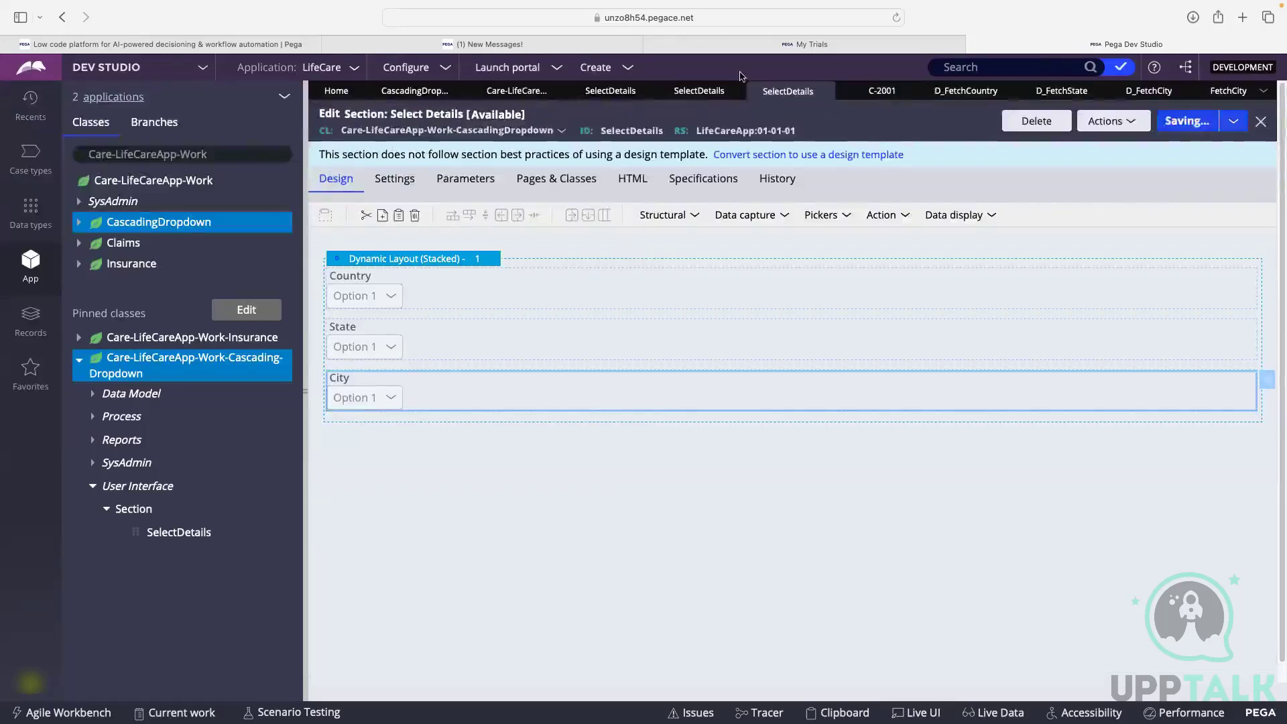
Step: Return to the open CascadingDropdown case, refresh it and reopen its Select Details assignment
click(882, 91)
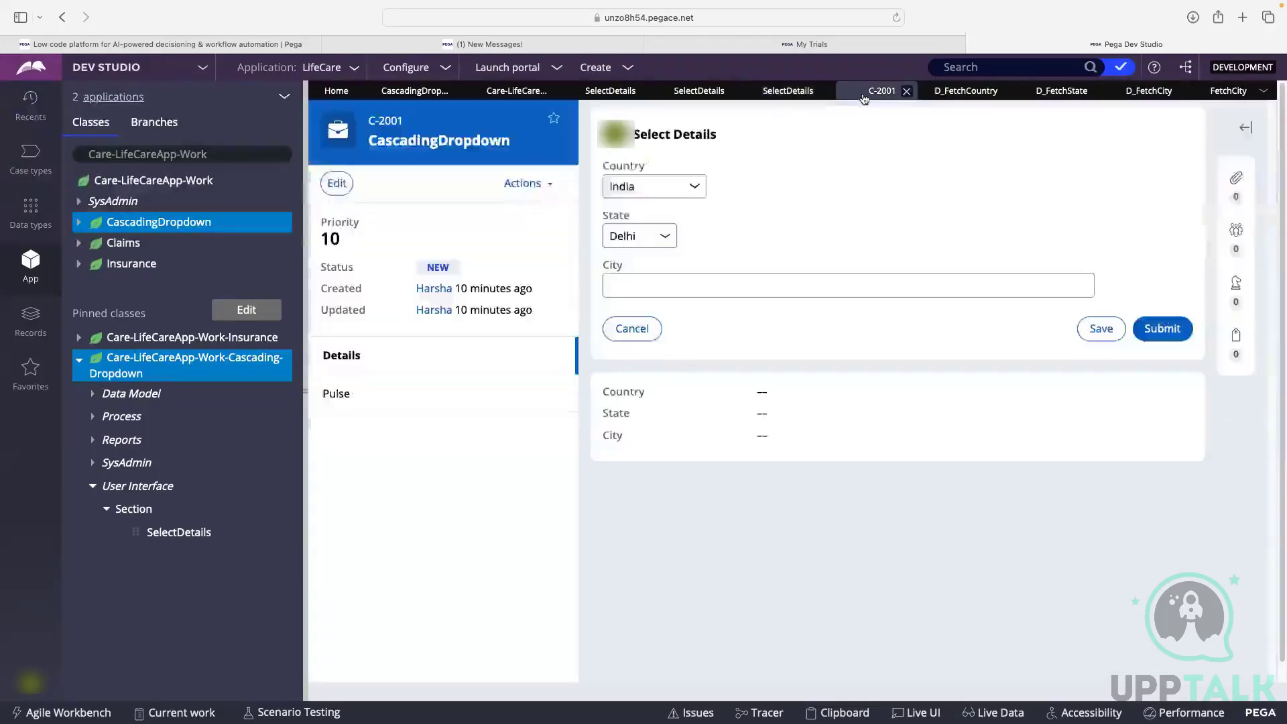
click(530, 190)
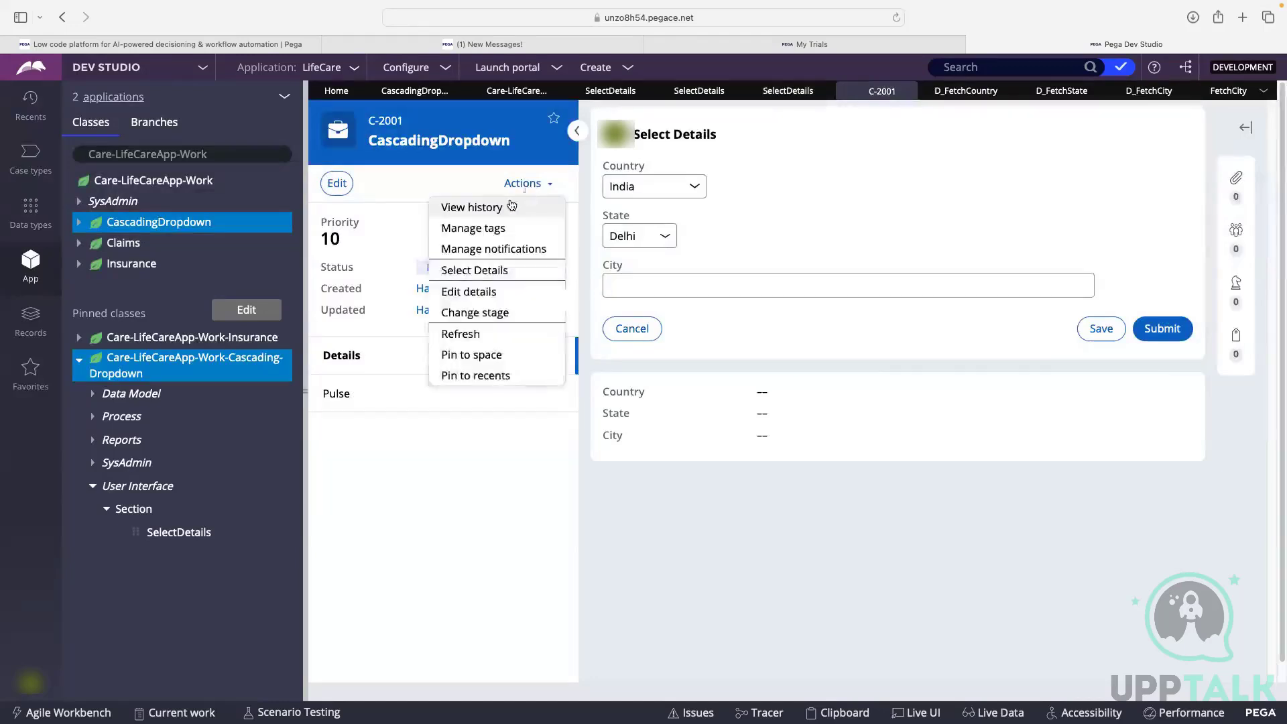
click(478, 333)
click(990, 436)
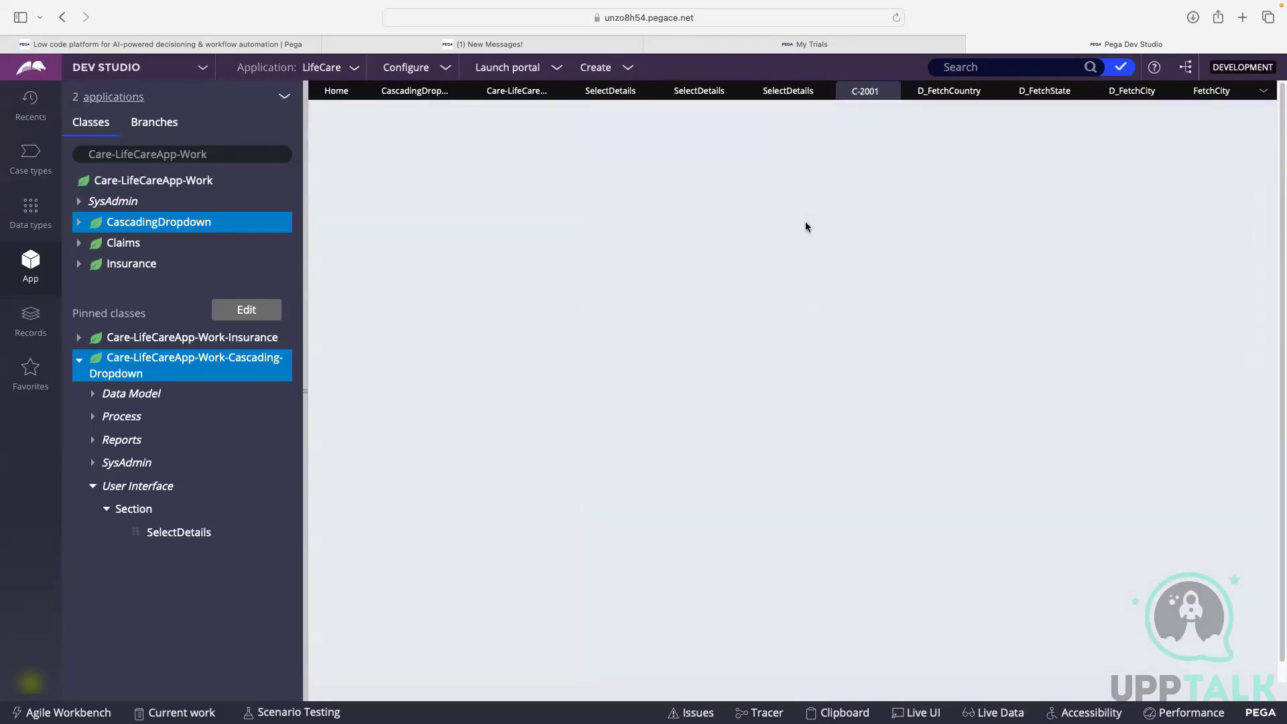
click(1158, 175)
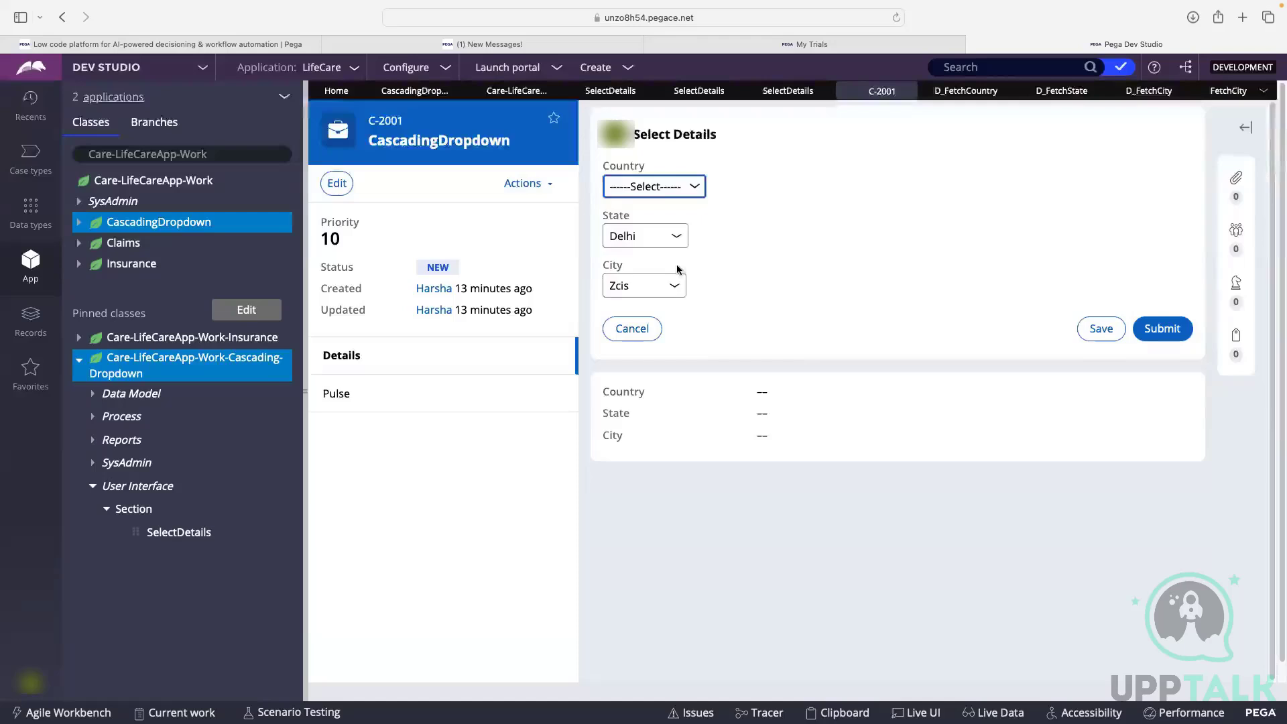
Step: Test the cascade by selecting country India and state Mumbai, and check the available city options
click(652, 187)
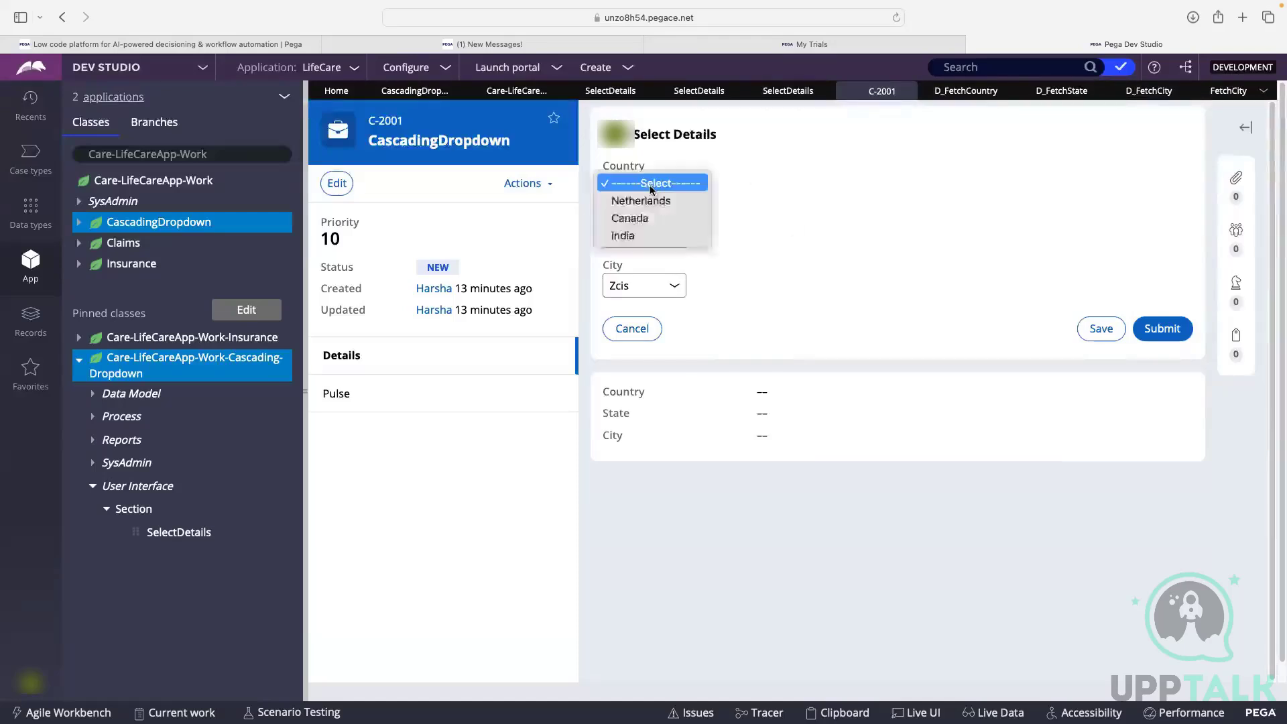
click(636, 235)
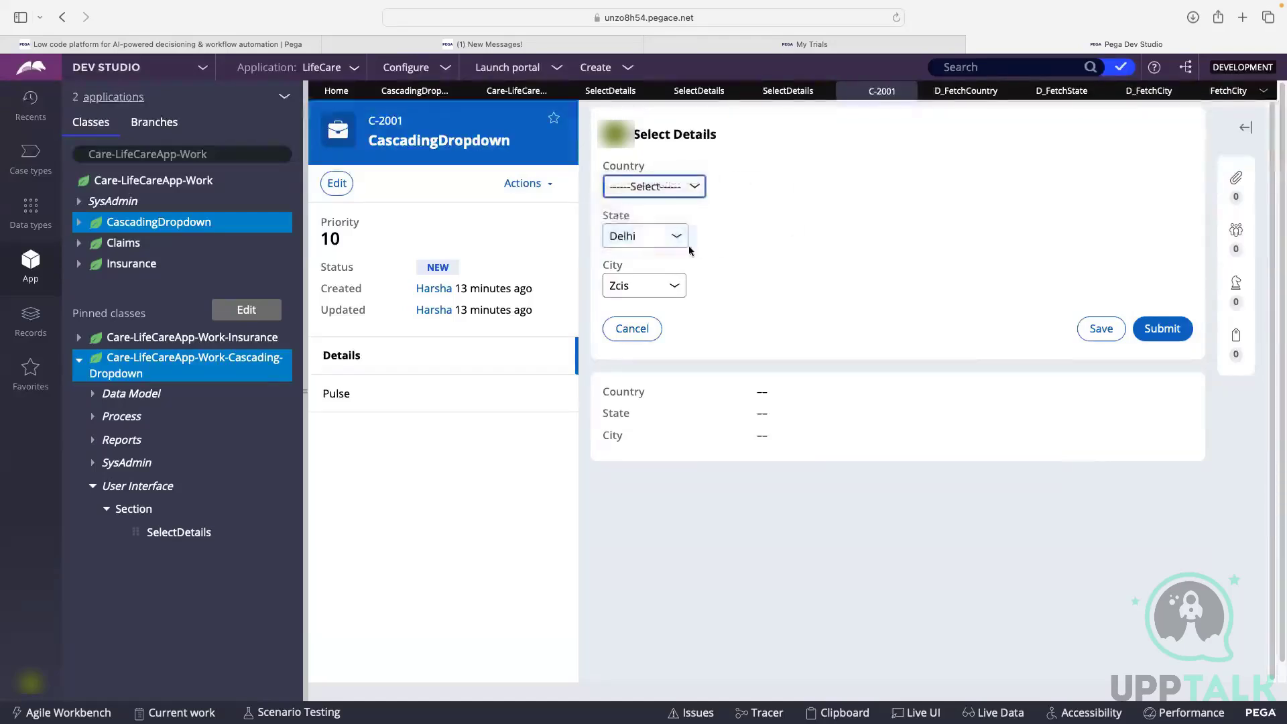
click(652, 239)
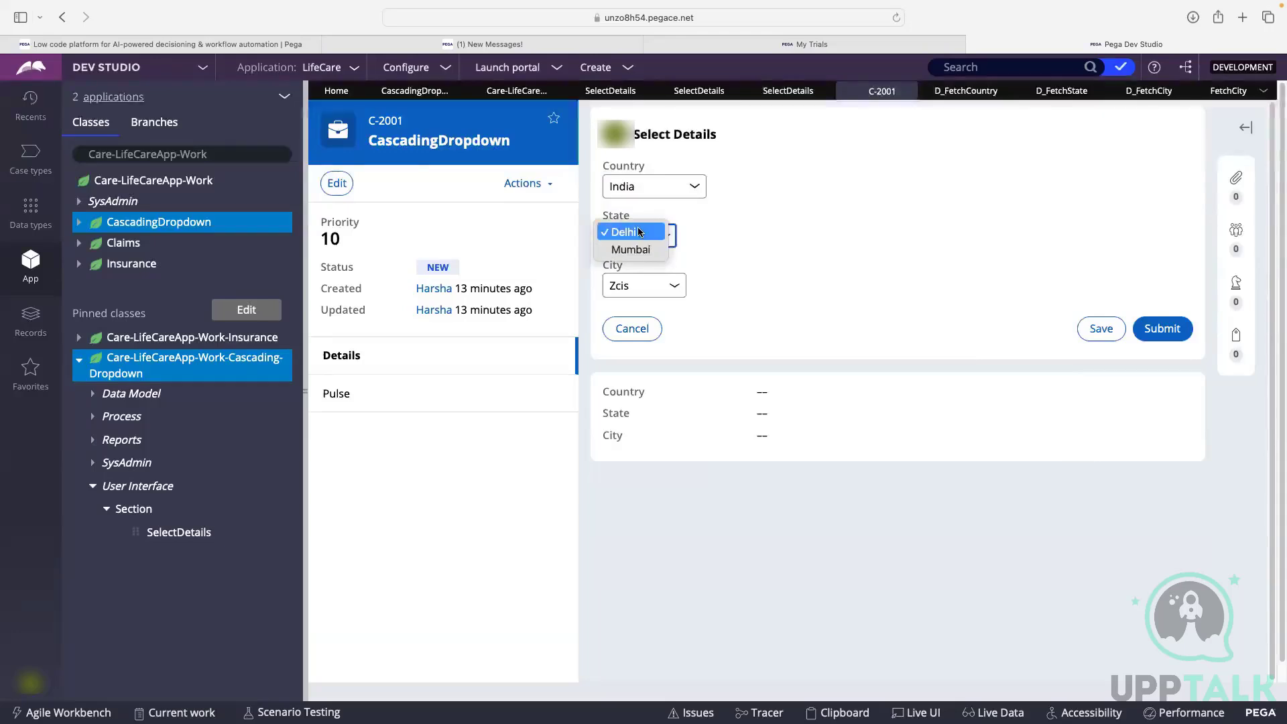
click(631, 250)
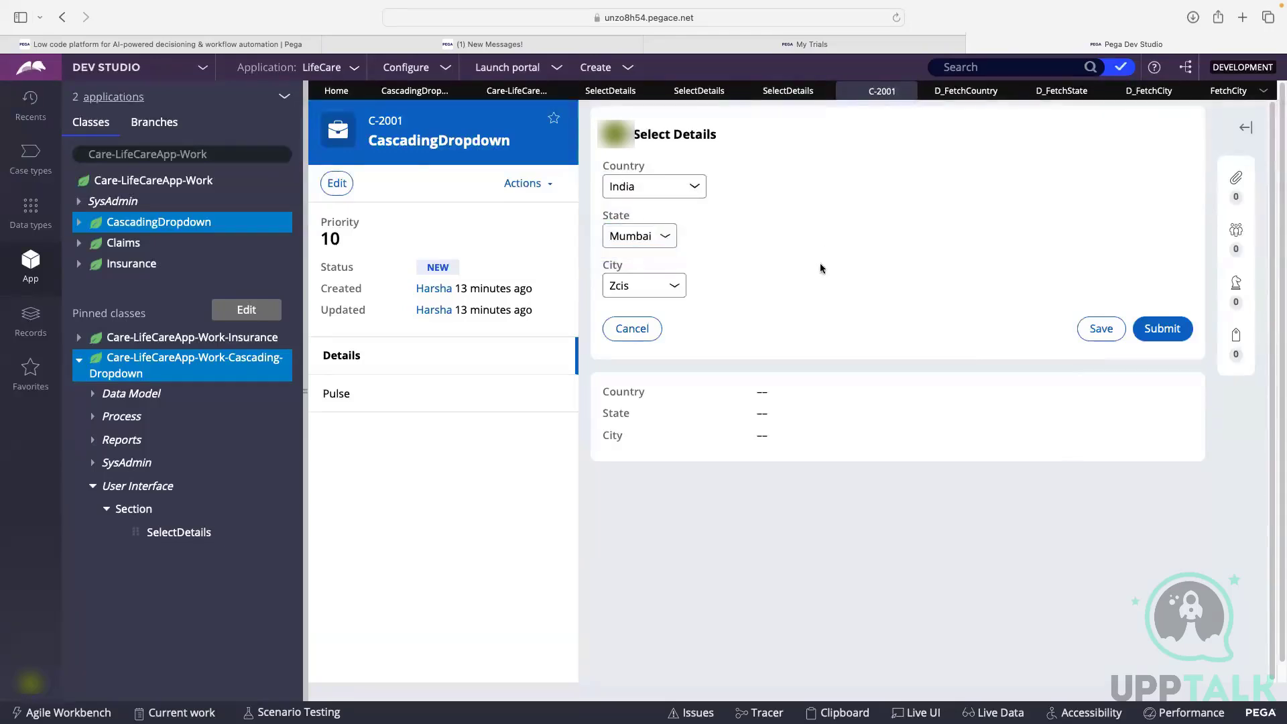
click(634, 287)
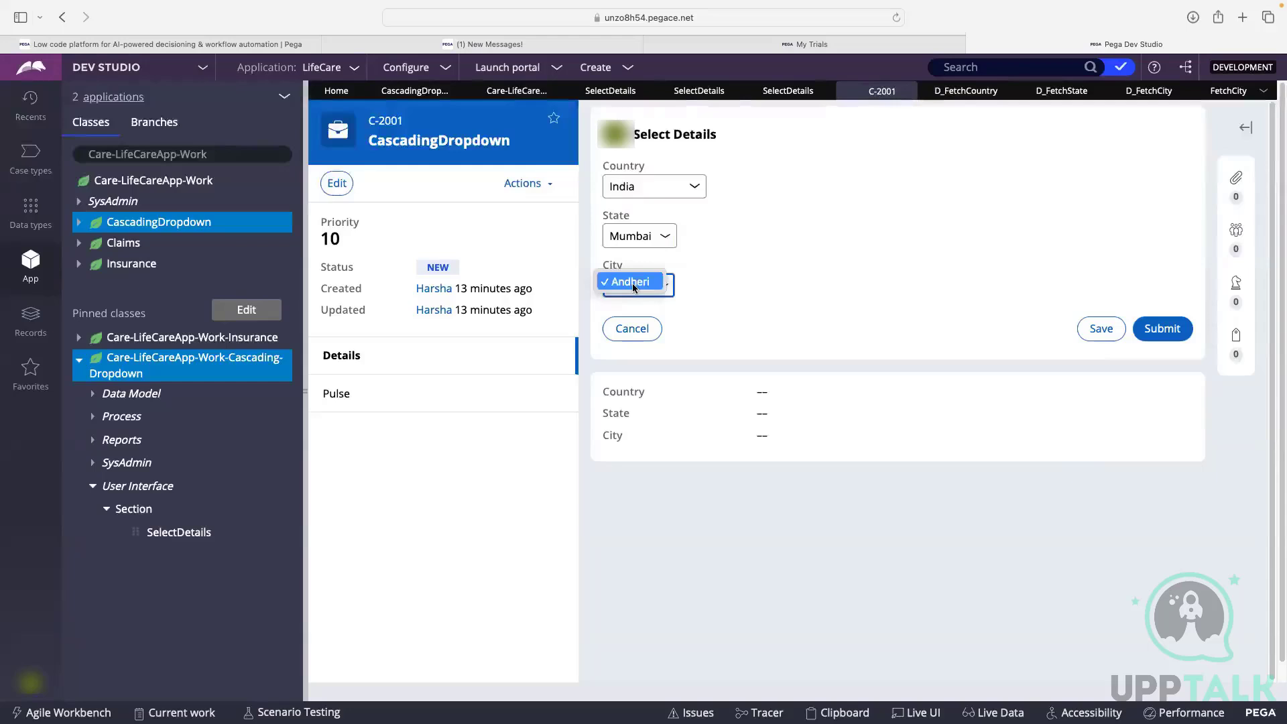
click(778, 266)
Step: Switch the state to Delhi and check which city options the City dropdown offers
click(643, 229)
click(633, 213)
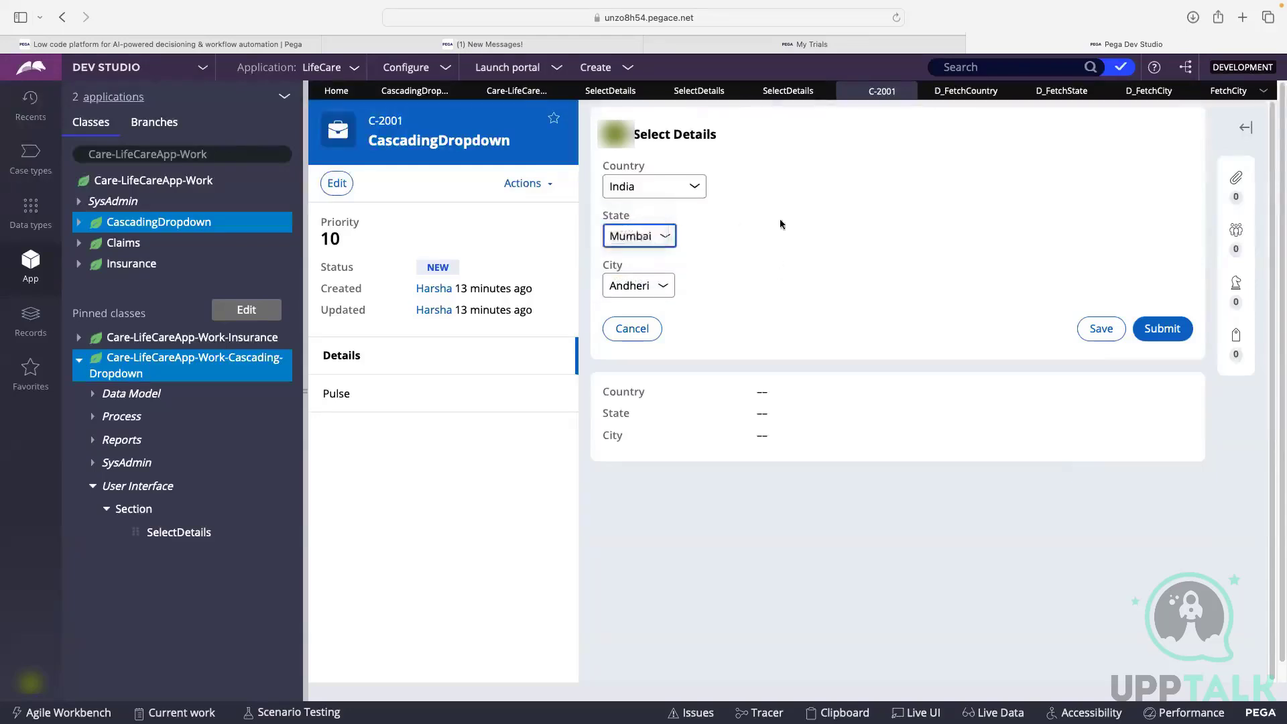
click(622, 287)
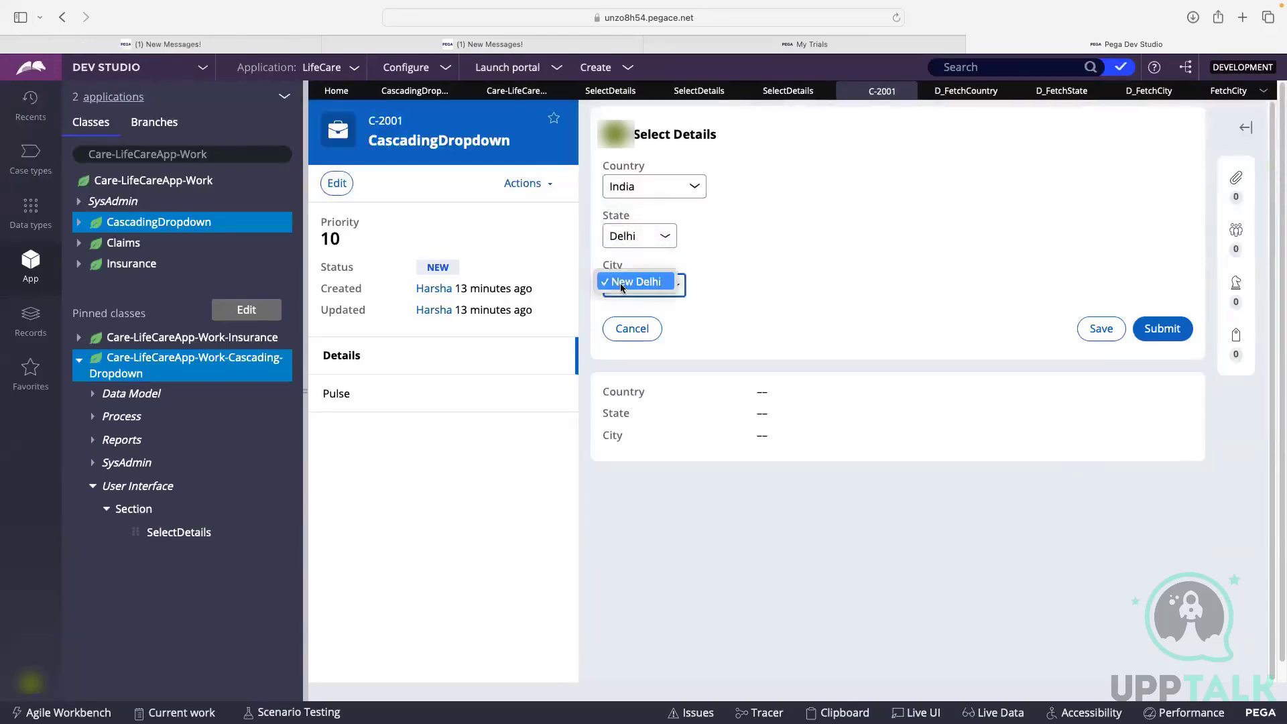
click(782, 273)
Step: Change the country to Canada and check the city options for Vancouver, followed by selecting Toronto as the state
click(654, 186)
click(666, 188)
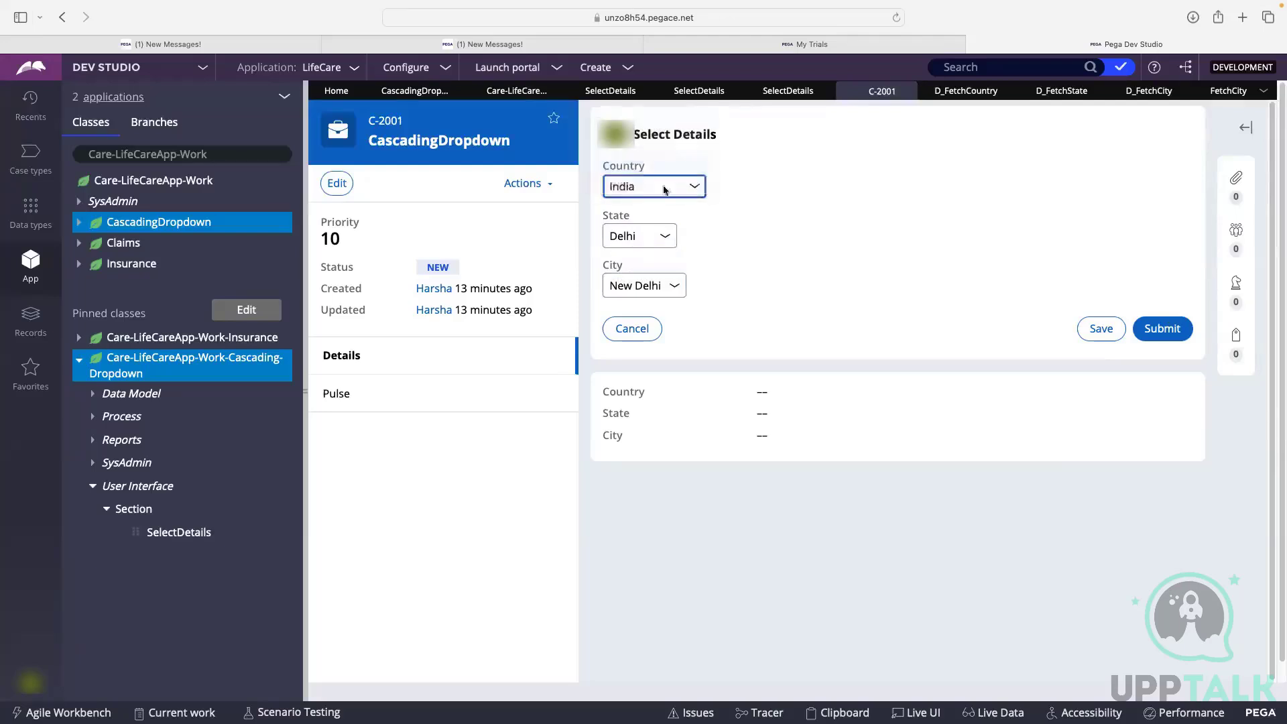
click(625, 245)
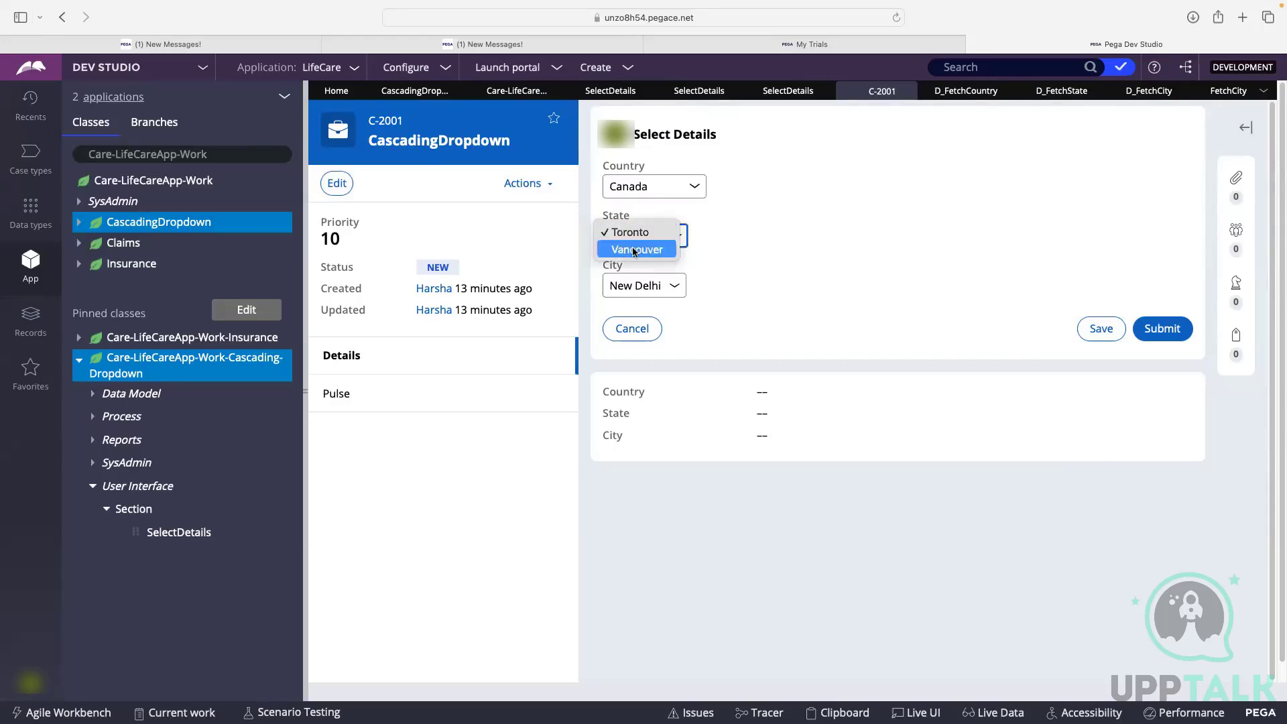
click(634, 250)
click(631, 290)
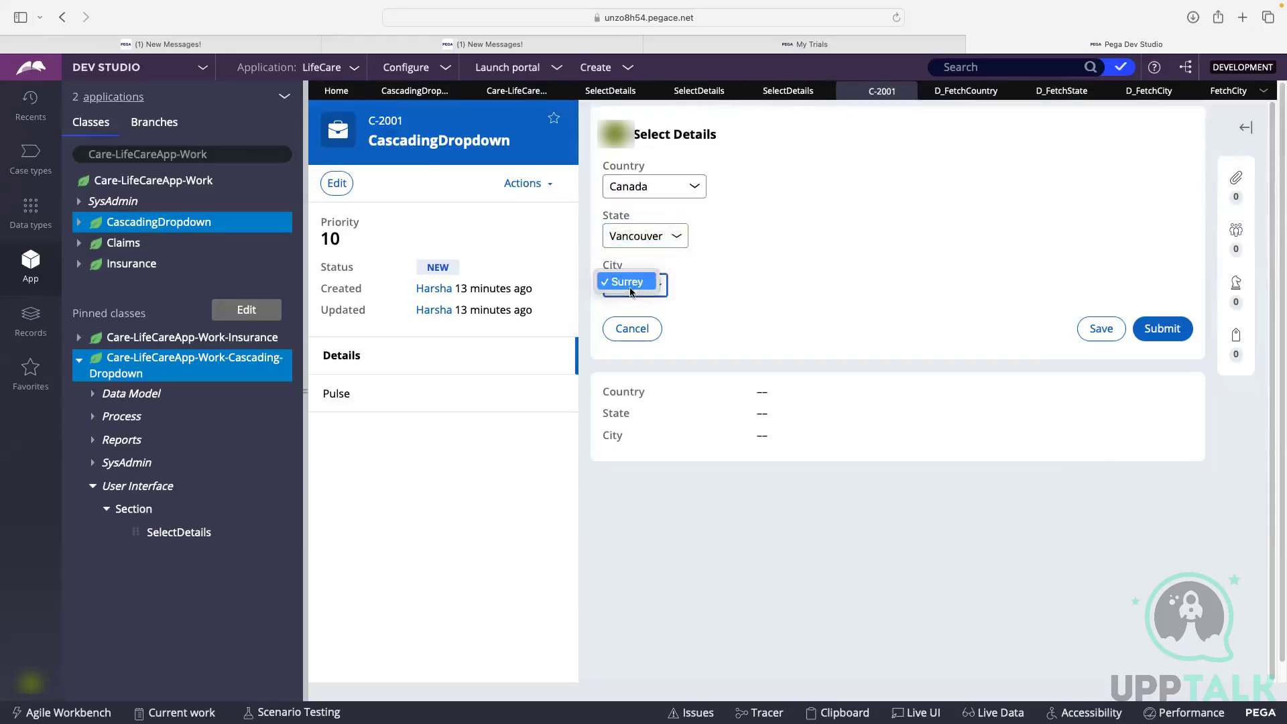
click(733, 275)
click(643, 235)
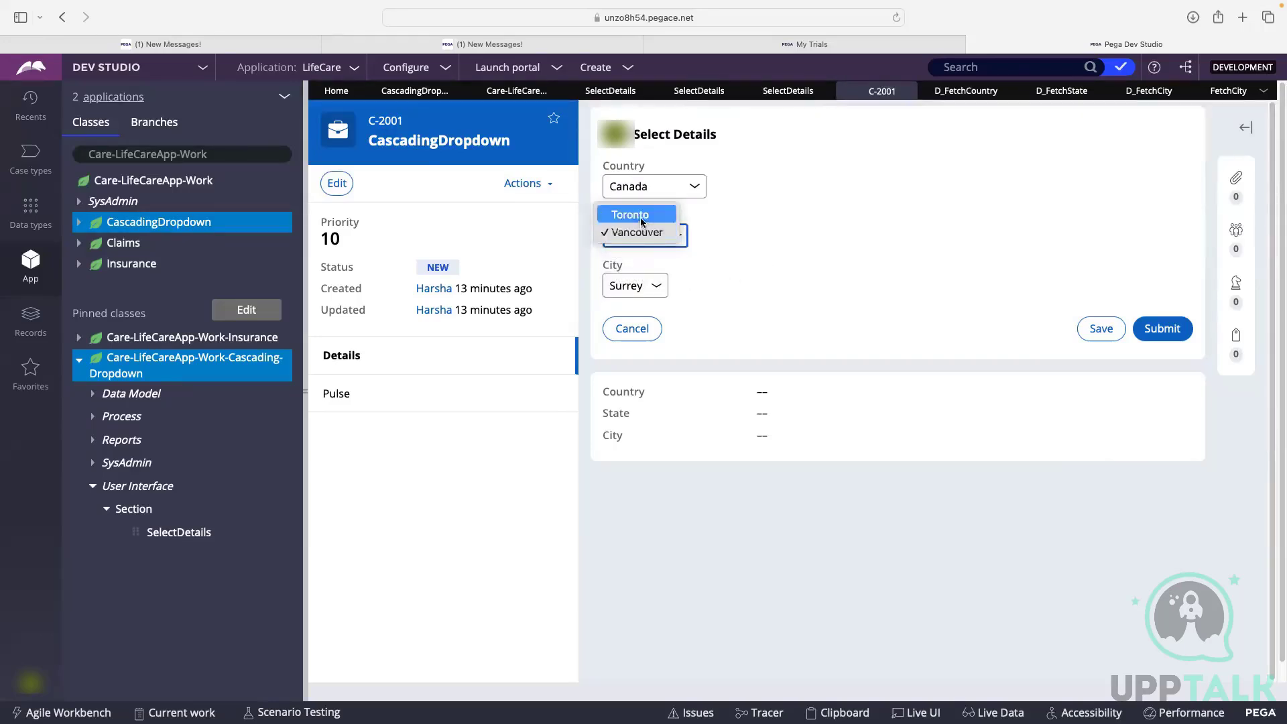
click(641, 215)
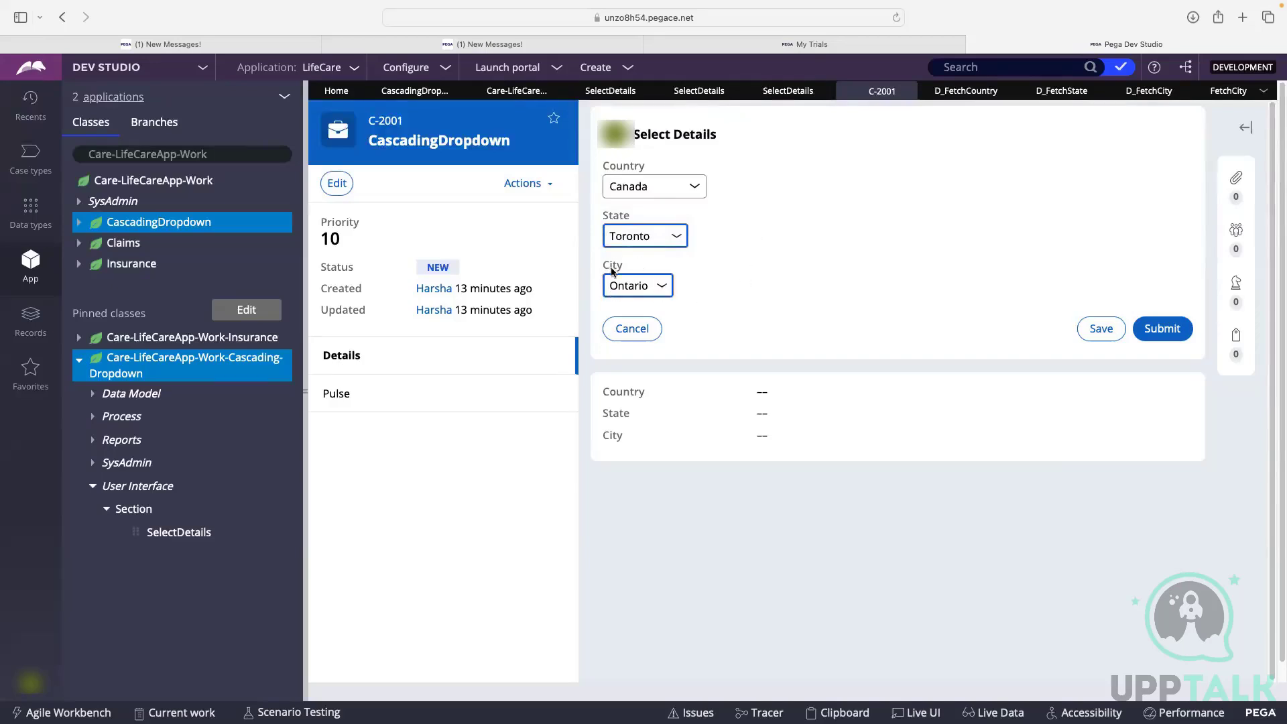